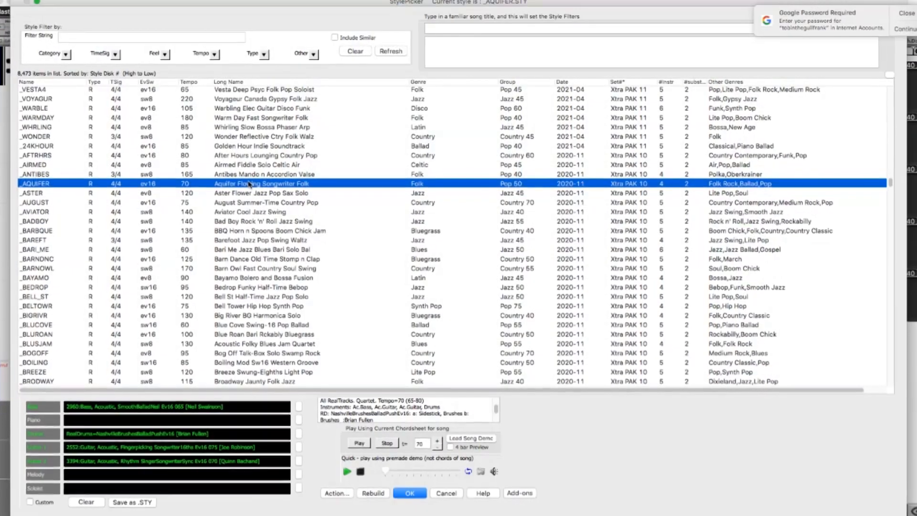
# Select the Warm Day Fast Songwriter Folk style in the style list.
pyautogui.click(253, 120)
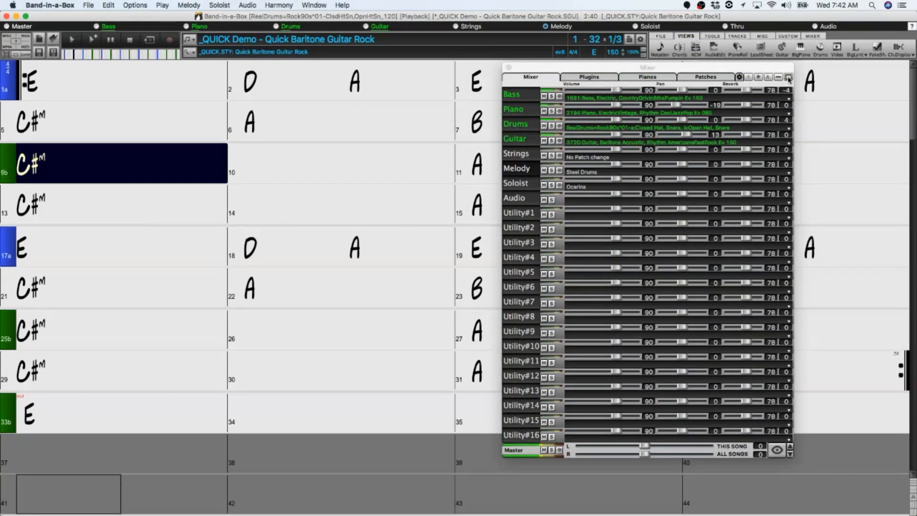
# Dock the Mixer into the main window and hide its unused tracks.
pyautogui.click(788, 78)
pyautogui.click(899, 507)
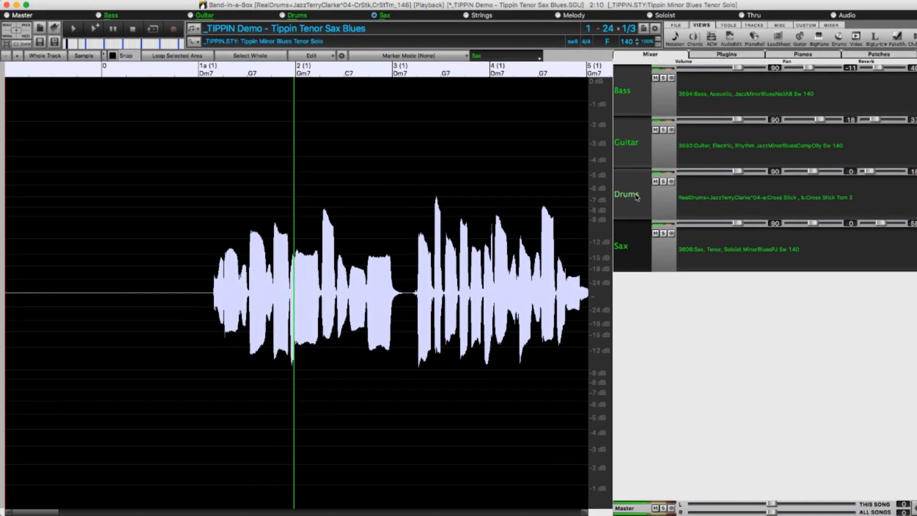
# View the audio waveforms of the Drums, Guitar and Bass tracks one after another.
pyautogui.click(636, 194)
pyautogui.click(640, 140)
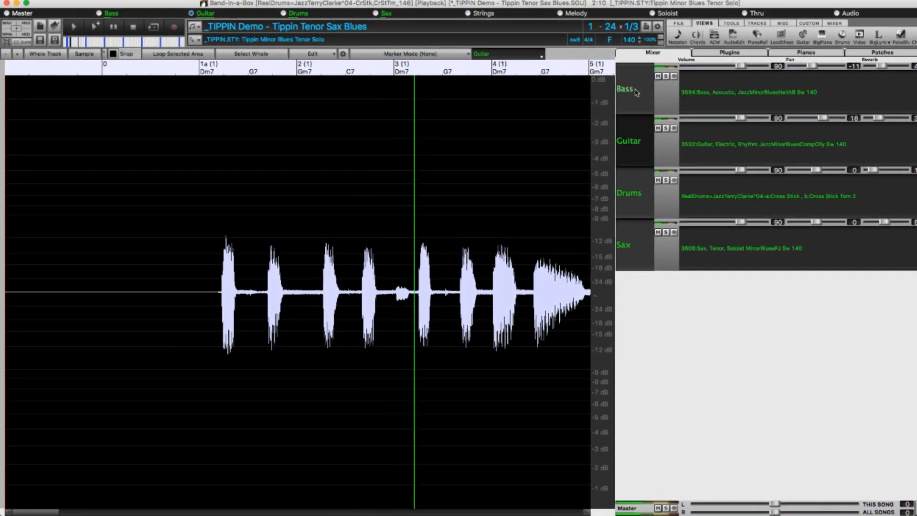
pyautogui.click(635, 92)
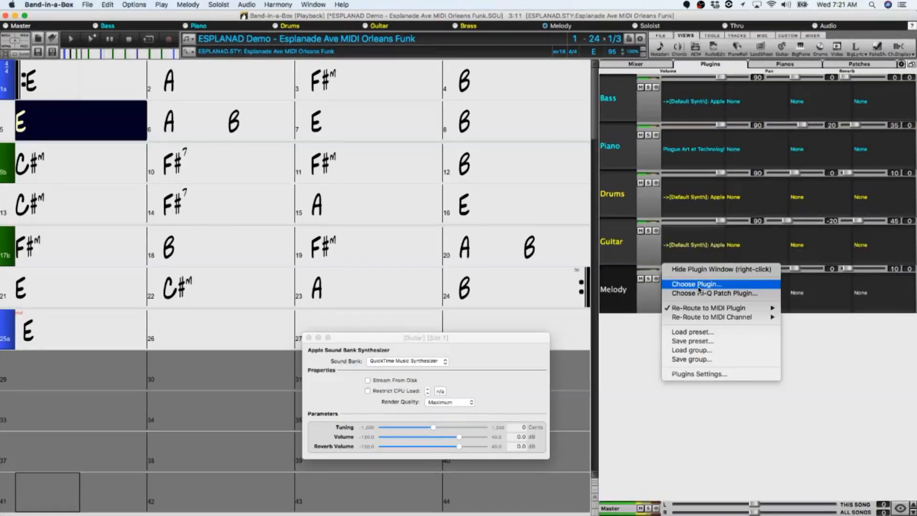
# Show the plugin window for the synth on the Piano track.
pyautogui.moveTo(696, 316)
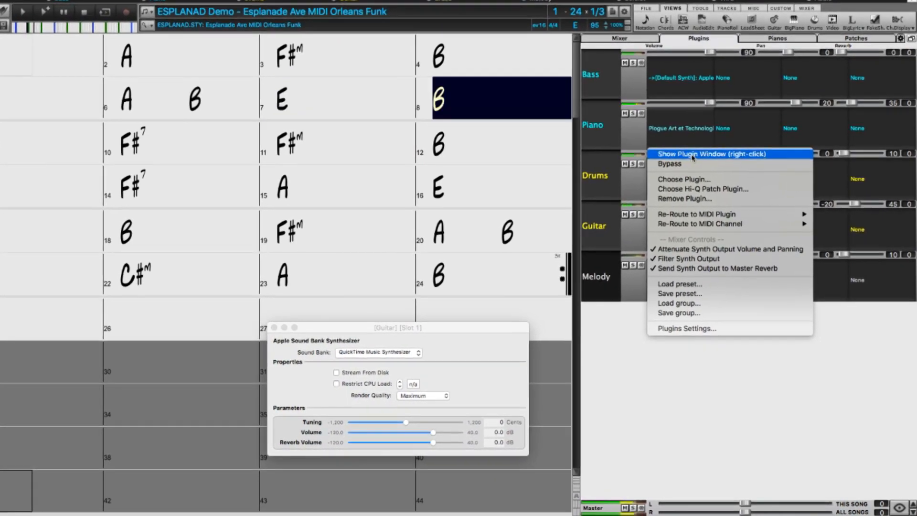
pyautogui.click(692, 157)
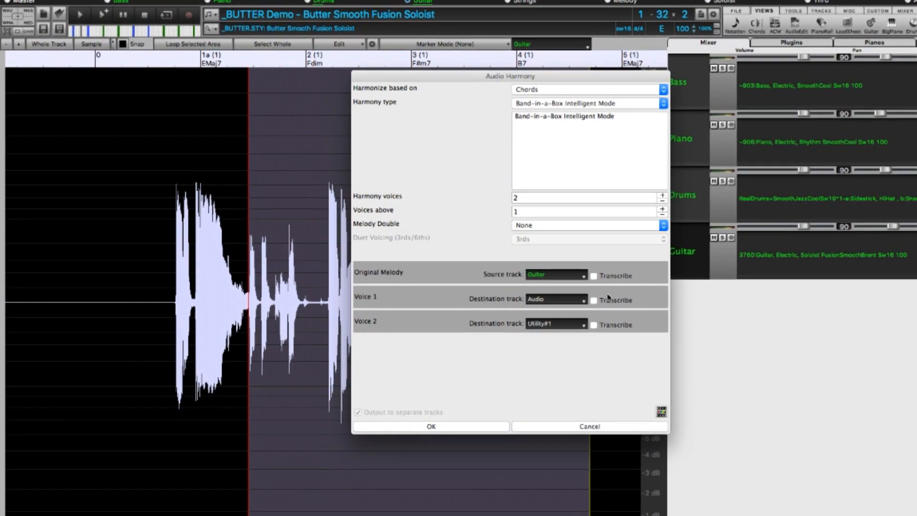
# Generate a two-voice chord-based audio harmony from the Guitar track onto the Audio and Utility#1 tracks.
pyautogui.click(497, 423)
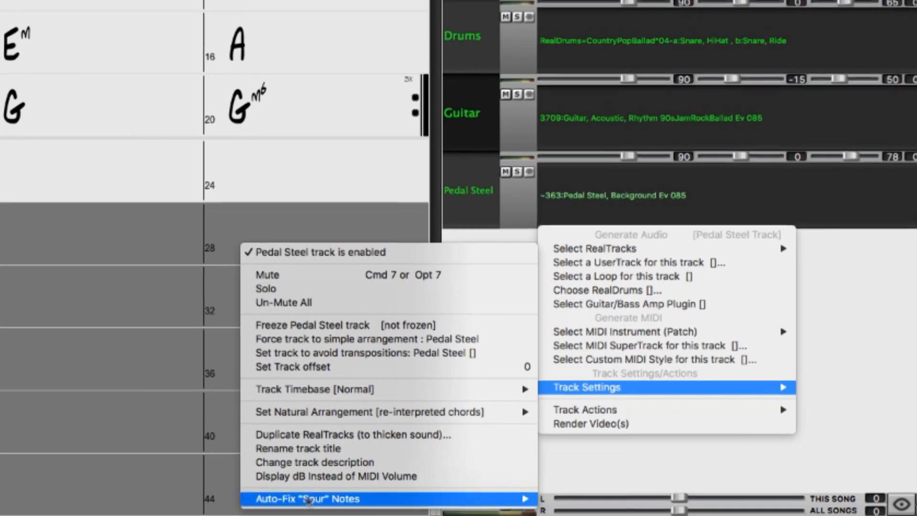
pyautogui.moveTo(306, 498)
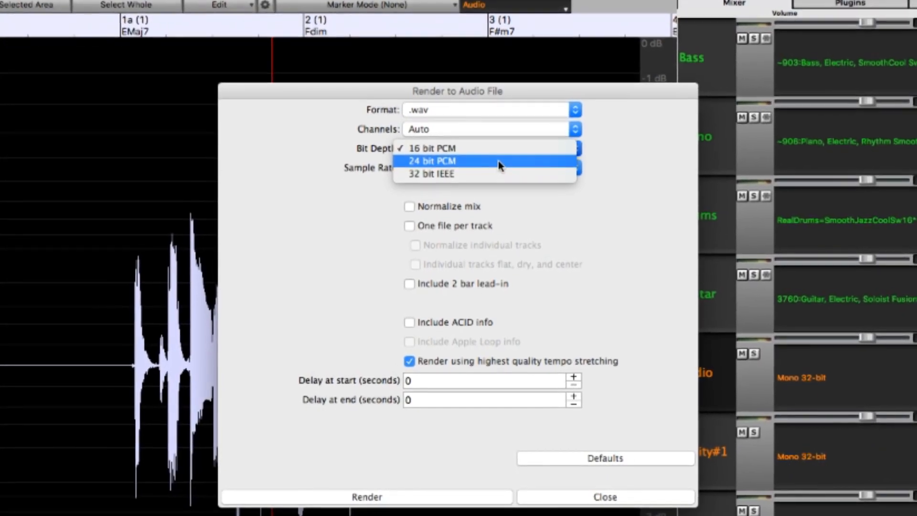
pyautogui.click(497, 160)
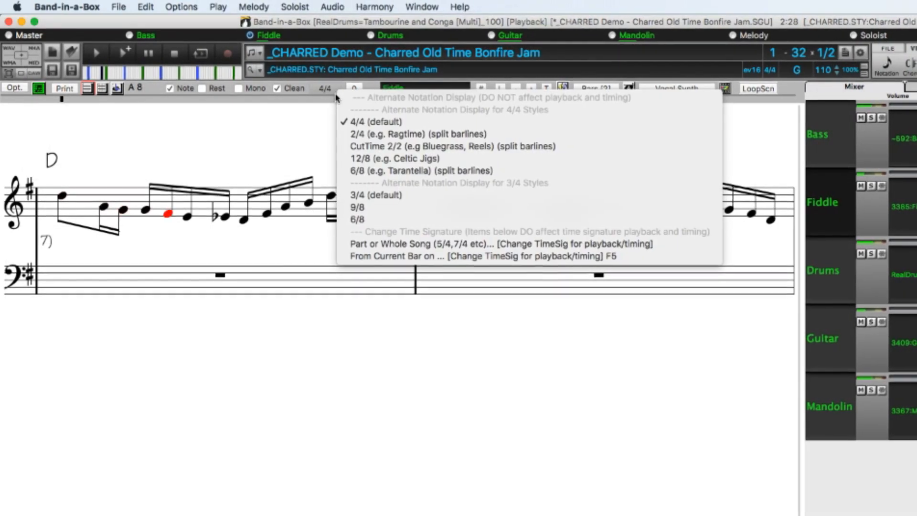
# Display the Fiddle notation in CutTime 2/2 with split barlines.
pyautogui.click(364, 149)
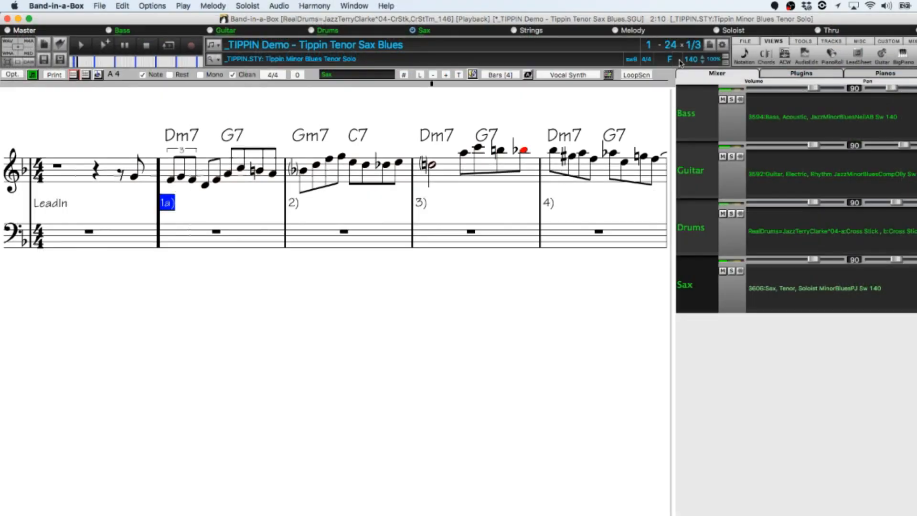
pyautogui.click(685, 85)
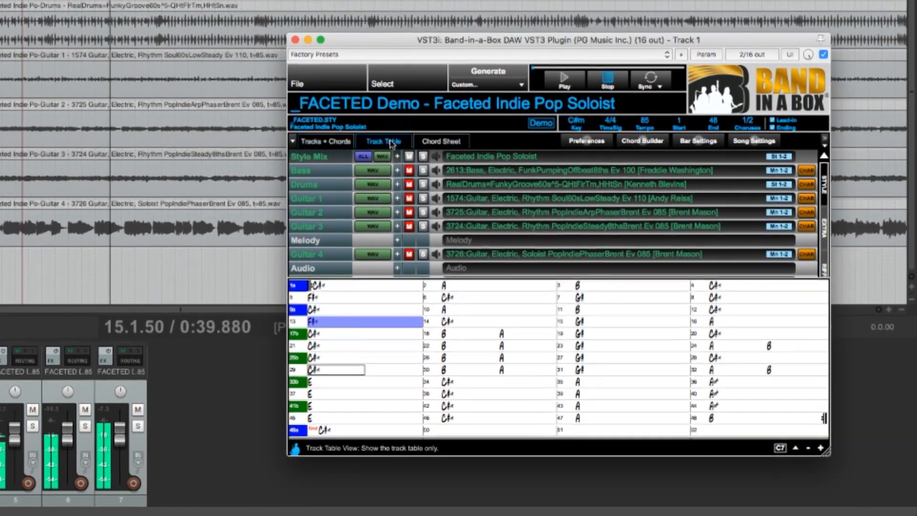
# View the track table and the chord sheet separately in the Band-in-a-Box DAW plugin.
pyautogui.click(391, 143)
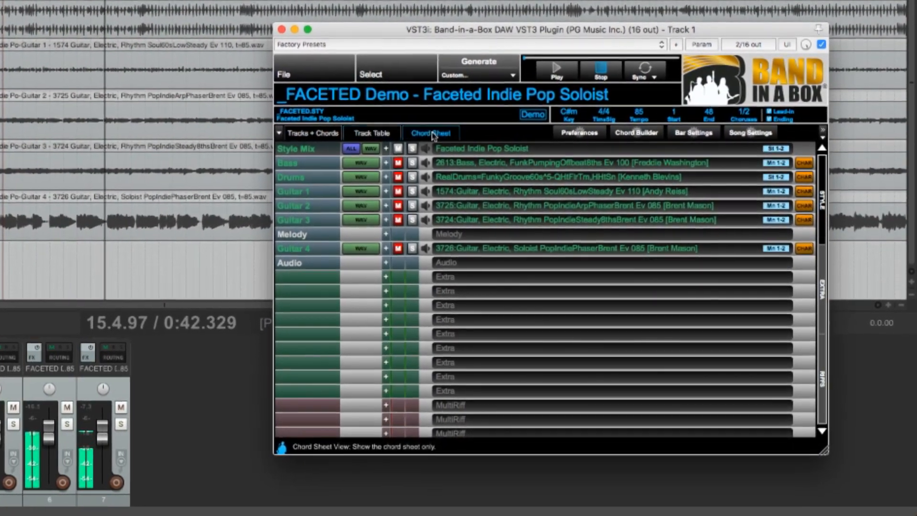
pyautogui.click(435, 136)
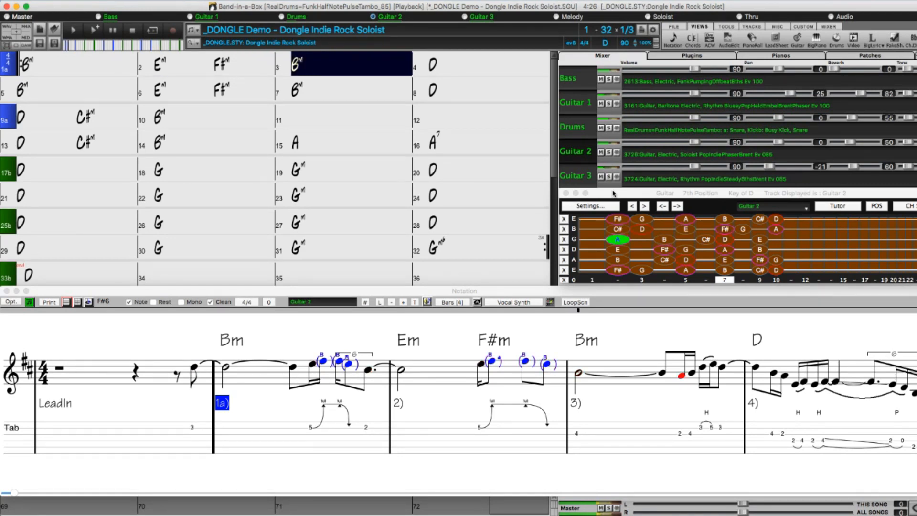
# Solo Guitar 2 and Guitar 3 in turn and display the Guitar 3 track's notation.
pyautogui.click(608, 153)
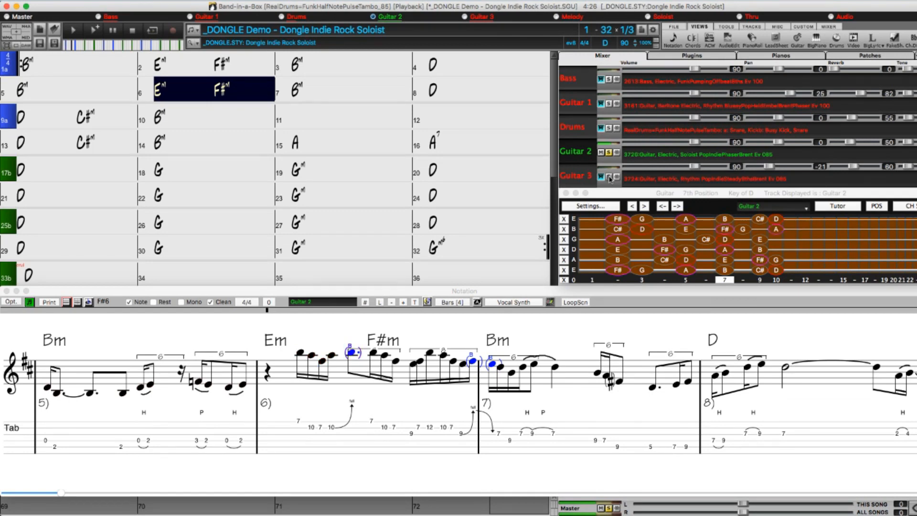
pyautogui.click(609, 178)
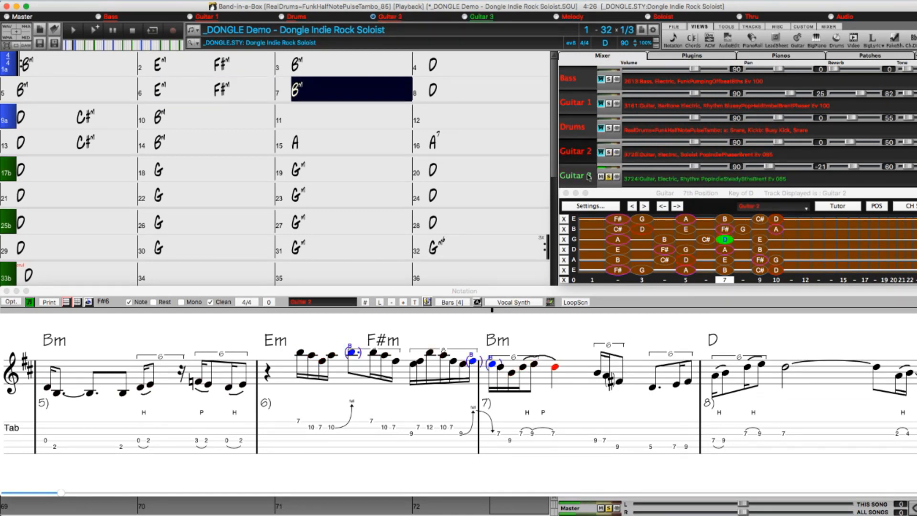
pyautogui.click(587, 178)
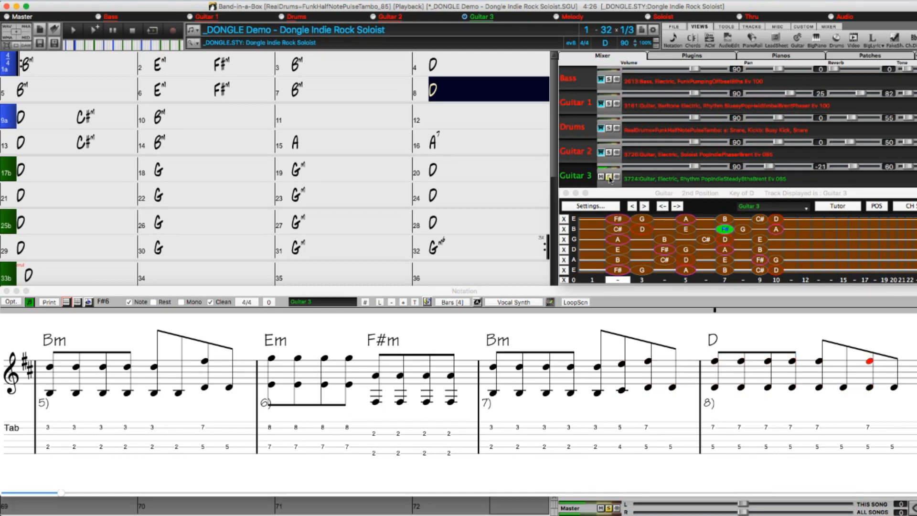
# Turn off the Guitar 3 solo and switch the displayed track to Guitar 2.
pyautogui.click(609, 178)
pyautogui.click(584, 154)
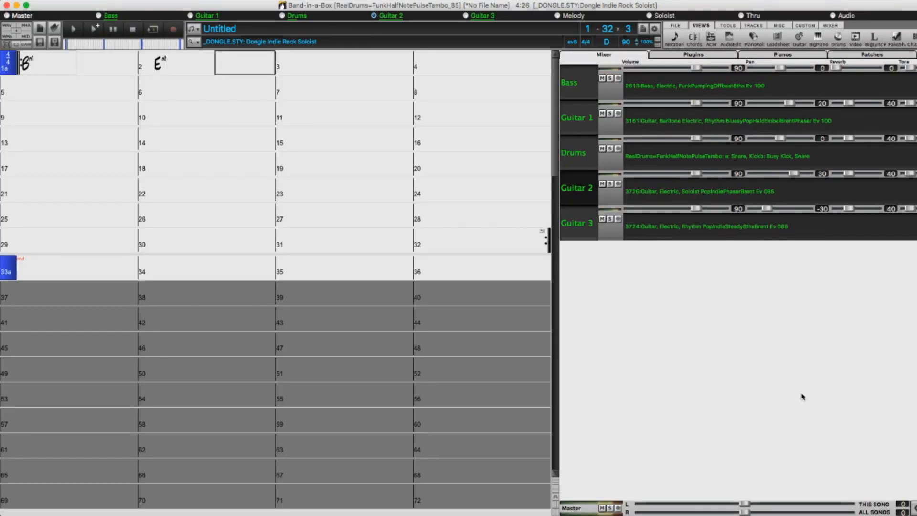
# Enter a Bm chord in the chord sheet and set the song tempo to 90.
pyautogui.write('bm')
pyautogui.press('Return')
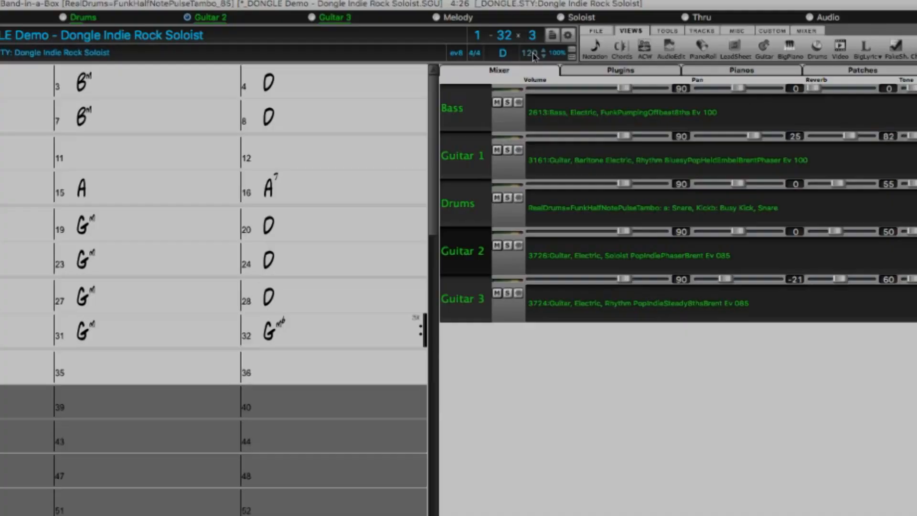
pyautogui.write('90')
pyautogui.press('Return')
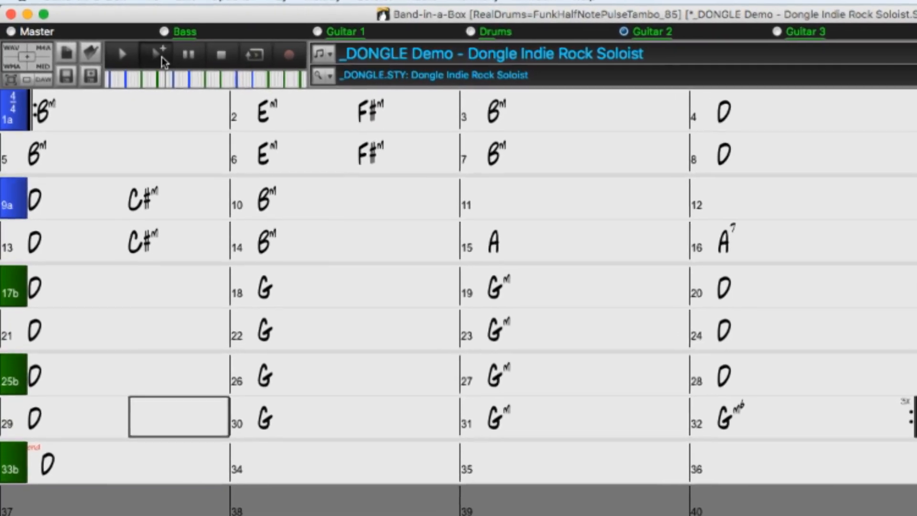
# Generate and play the Dongle Indie Rock Soloist song, and stop playback partway through.
pyautogui.click(162, 60)
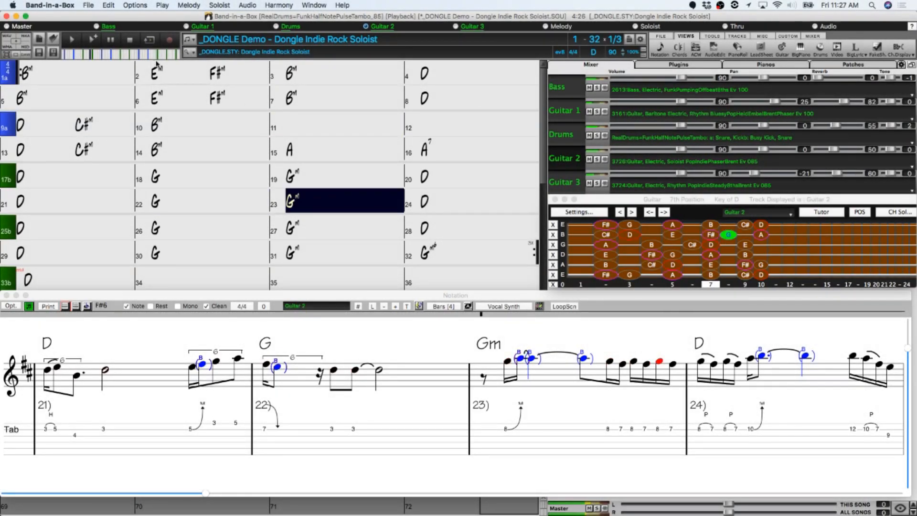
pyautogui.click(129, 42)
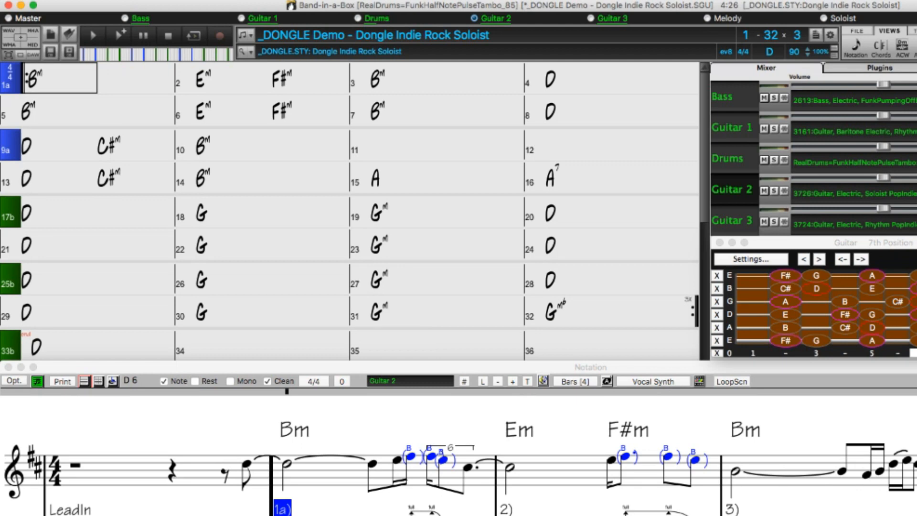
# Replace the chord in bar 1 with D and both chords in bar 2 with a single C.
pyautogui.write('D')
pyautogui.press('Return')
pyautogui.press('Return')
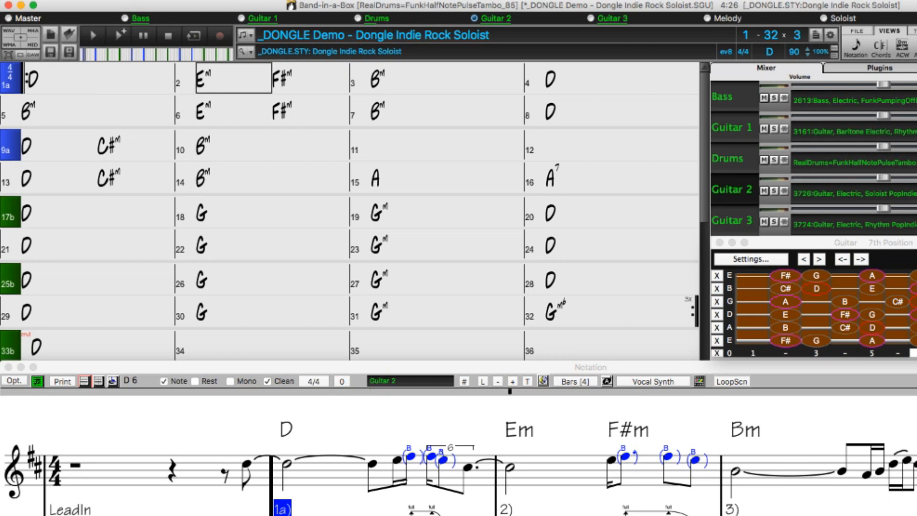
pyautogui.write('C')
pyautogui.press('Return')
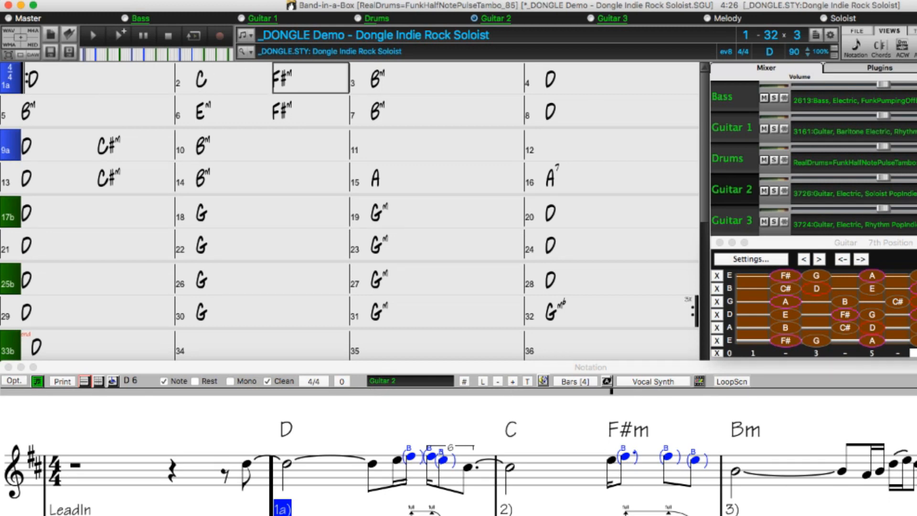
# Replace the chord in bar 5 with D and both chords in bar 6 with a single C.
pyautogui.press('Return')
pyautogui.press('Return')
pyautogui.press('Return')
pyautogui.press('Return')
pyautogui.press('Return')
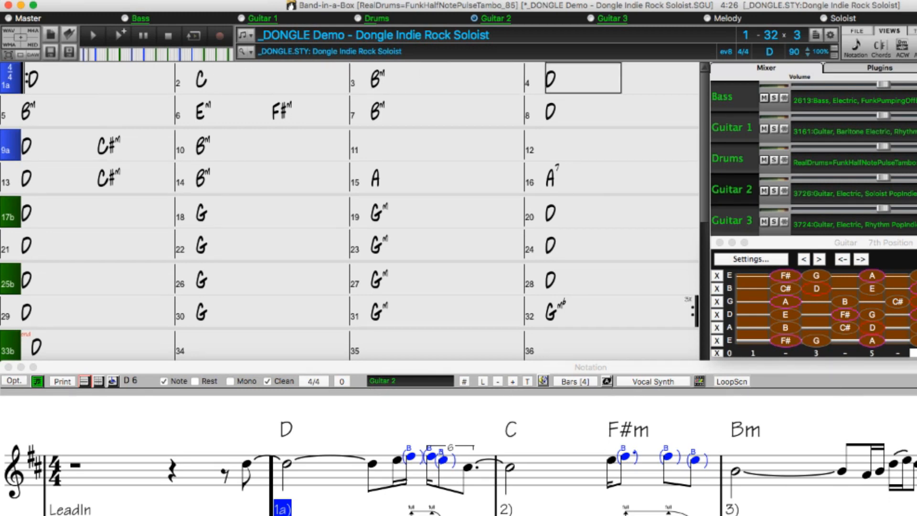
pyautogui.write('D')
pyautogui.press('Return')
pyautogui.press('Return')
pyautogui.write('C')
pyautogui.press('Return')
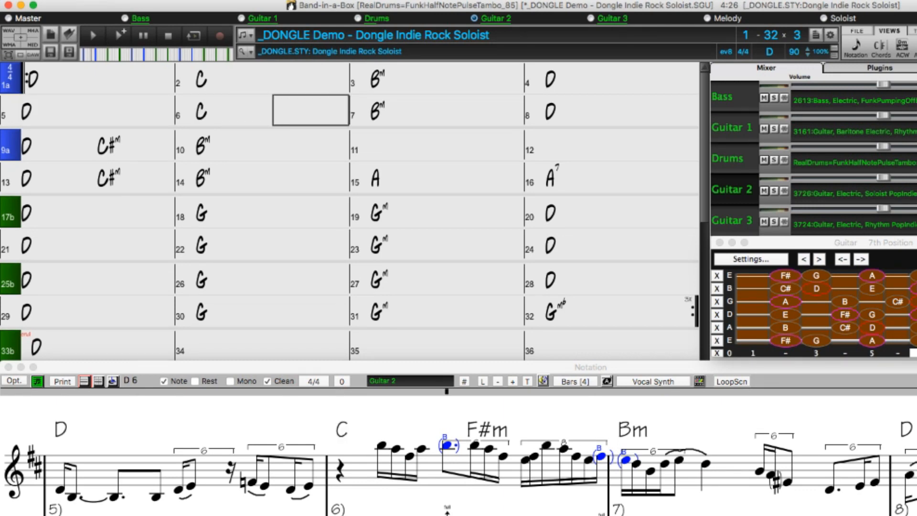
# Change the chord in bar 7 to Em7b5 and the chord in bar 8 to A7.
pyautogui.press('Return')
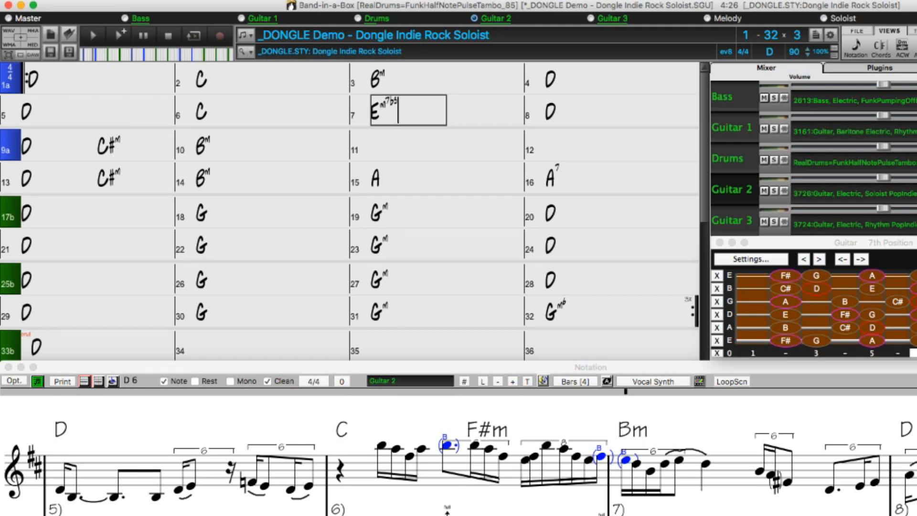
pyautogui.write('Em7b5')
pyautogui.press('Return')
pyautogui.press('Return')
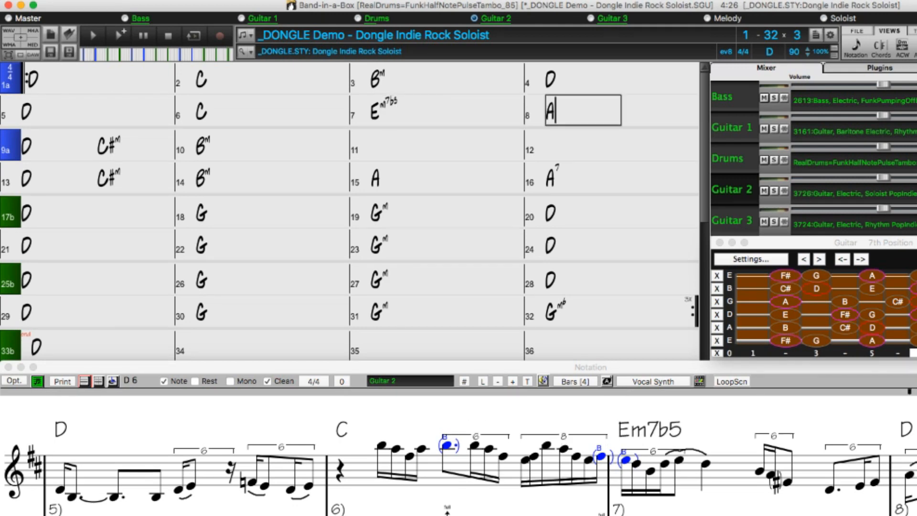
pyautogui.write('A7')
pyautogui.press('Return')
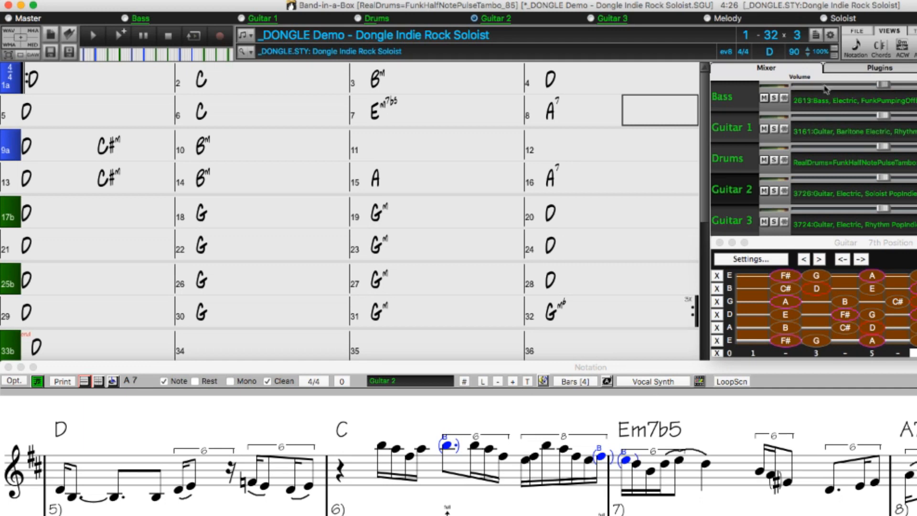
# Transpose the whole song to the key of E.
pyautogui.click(770, 52)
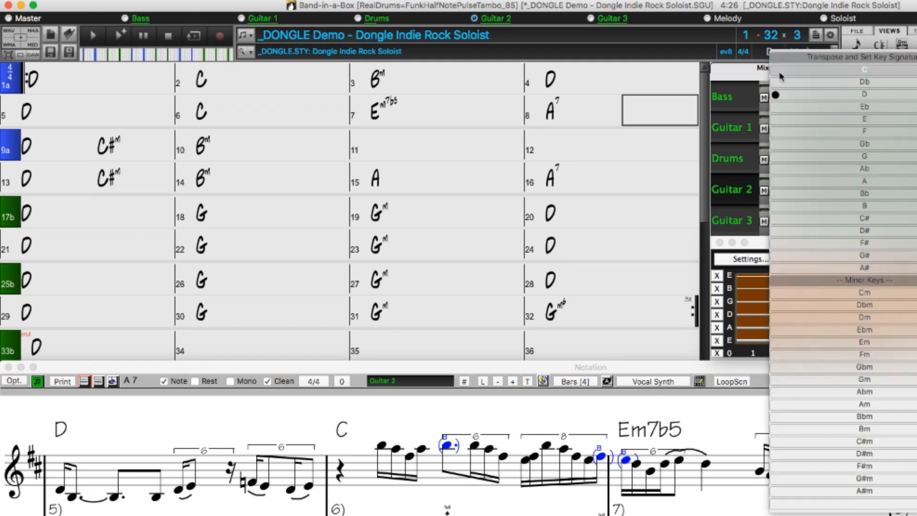
pyautogui.click(796, 124)
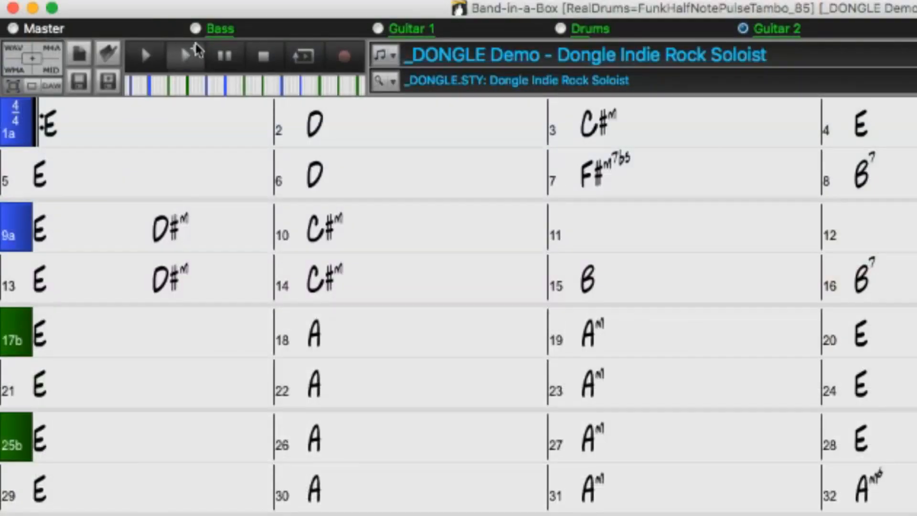
pyautogui.click(196, 47)
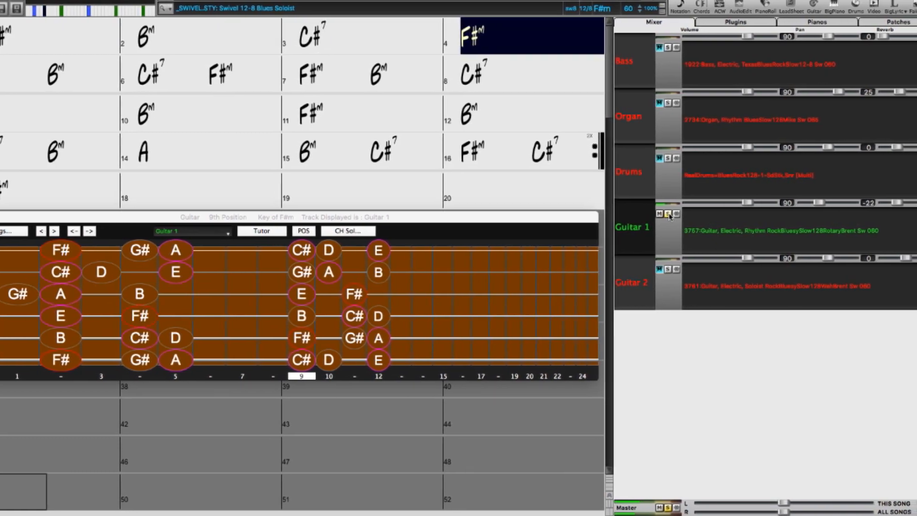
# Turn off the Guitar 1 solo in the Swivel song and select the Guitar 2 soloist track.
pyautogui.click(664, 215)
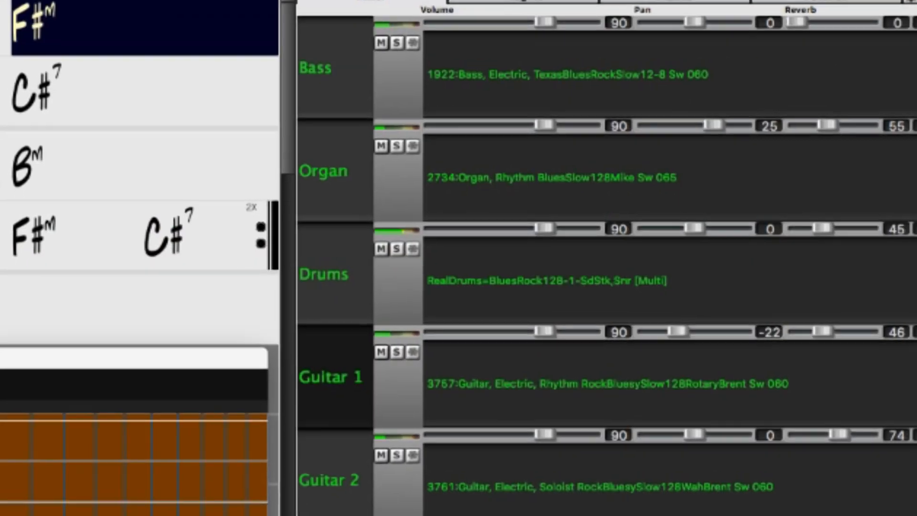
pyautogui.click(344, 485)
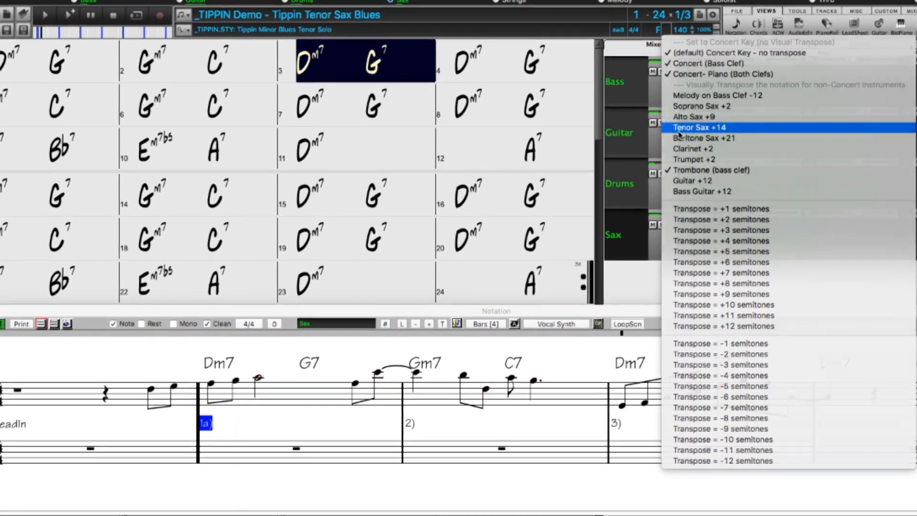
# Visually transpose the Tippin song's notation for Tenor Sax +14.
pyautogui.click(678, 129)
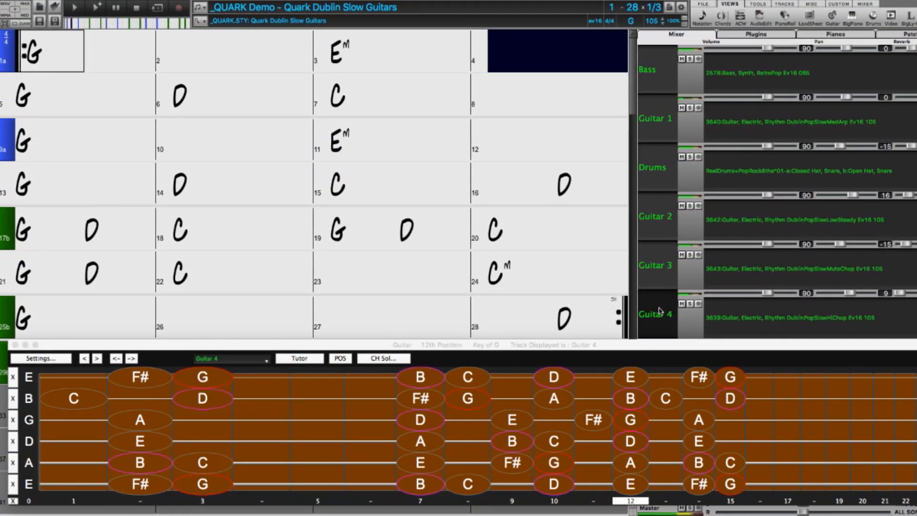
# Display the Guitar 1 track of the Quark song on the guitar fretboard.
pyautogui.click(659, 122)
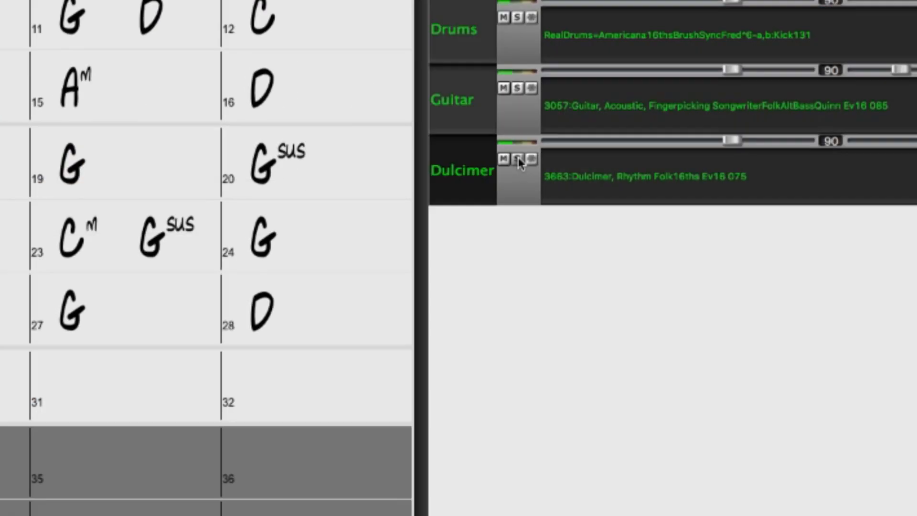
pyautogui.click(519, 158)
pyautogui.click(519, 158)
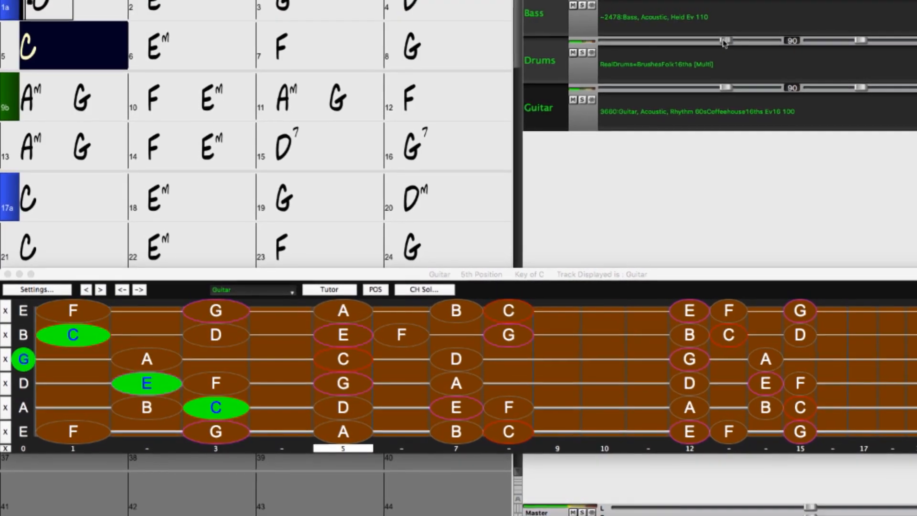
# Lower the Drums track volume to about 52 and nudge it slightly back up.
pyautogui.moveTo(719, 41); pyautogui.dragTo(692, 48)
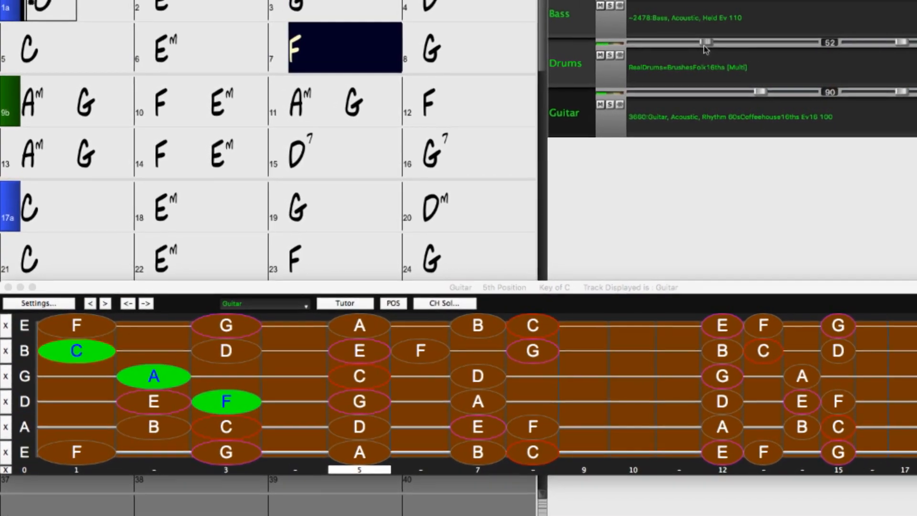
pyautogui.moveTo(708, 43); pyautogui.dragTo(717, 43)
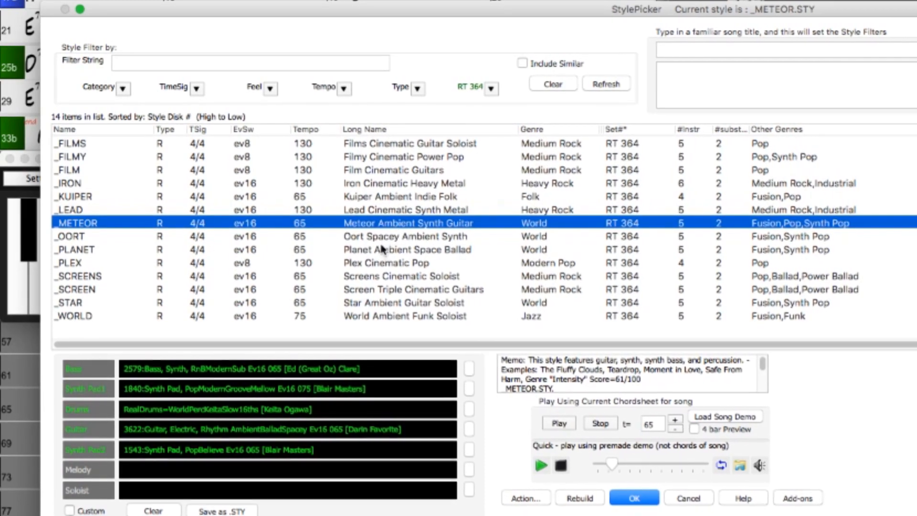
# Select the Plex Cinematic Pop style from the RT 364 styles.
pyautogui.click(380, 262)
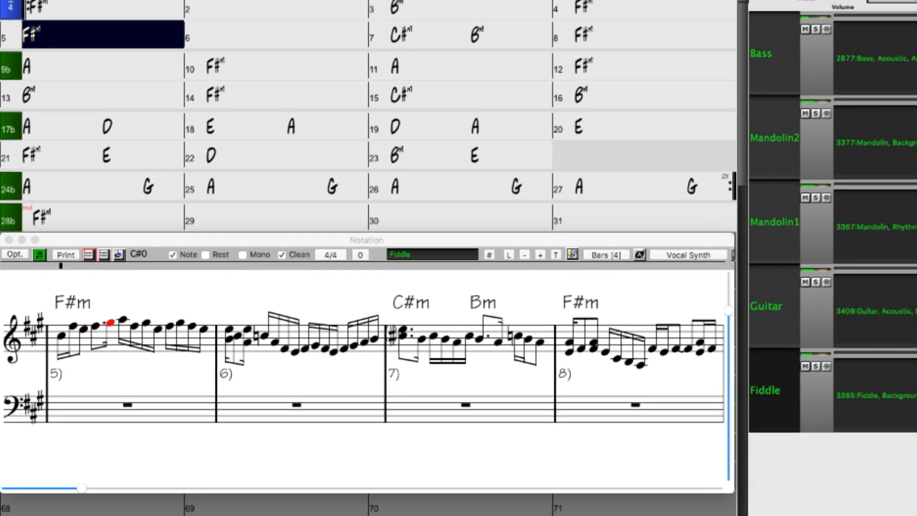
# Change the Fiddle track's notation display to CutTime 2/2 with split barlines.
pyautogui.click(336, 256)
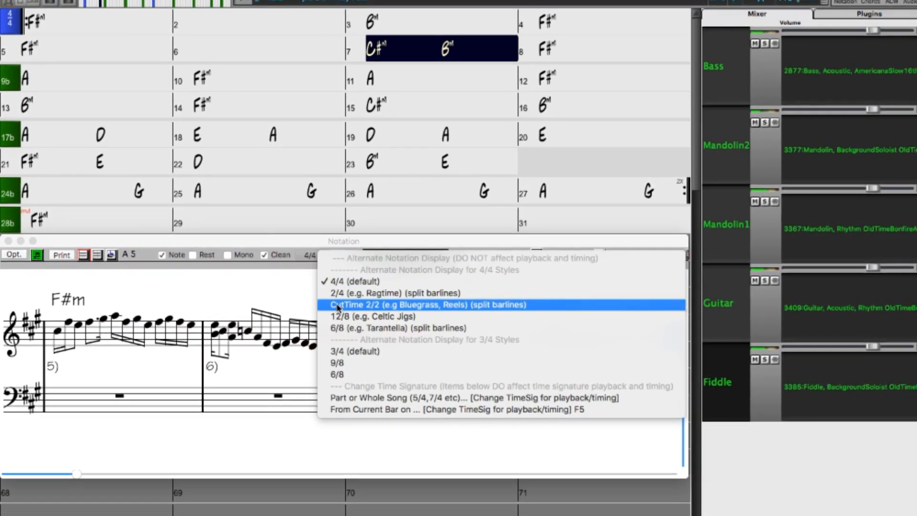
pyautogui.click(348, 306)
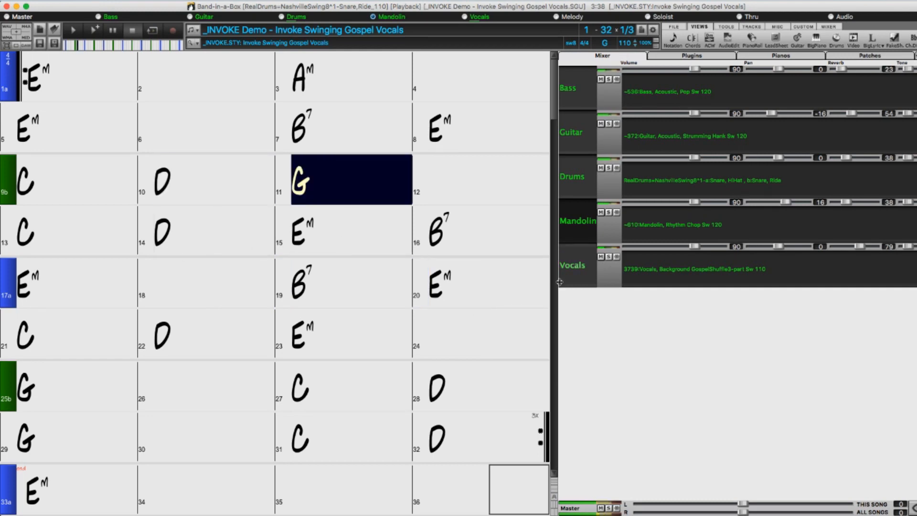
# Narrow and widen the docked mixer in the Invoke song, and detach it as a floating window.
pyautogui.moveTo(572, 281); pyautogui.dragTo(674, 282)
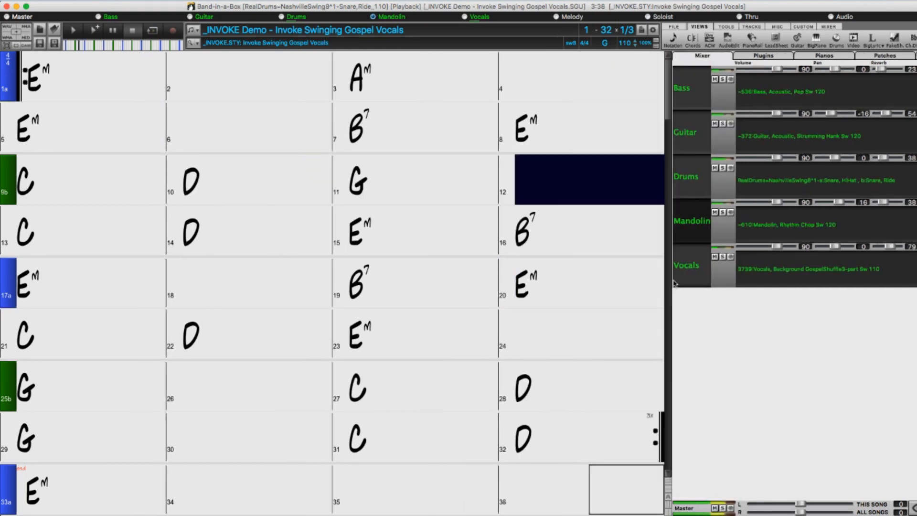
pyautogui.moveTo(585, 281); pyautogui.dragTo(533, 282)
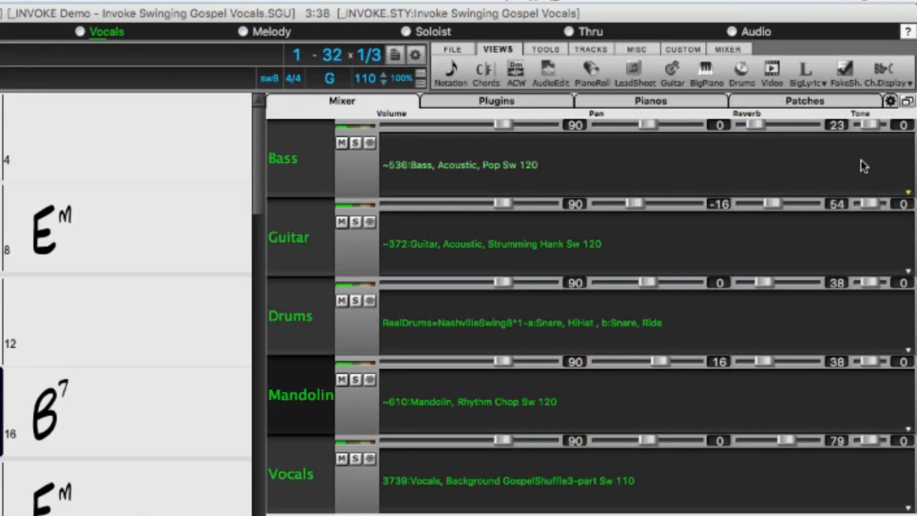
pyautogui.click(906, 104)
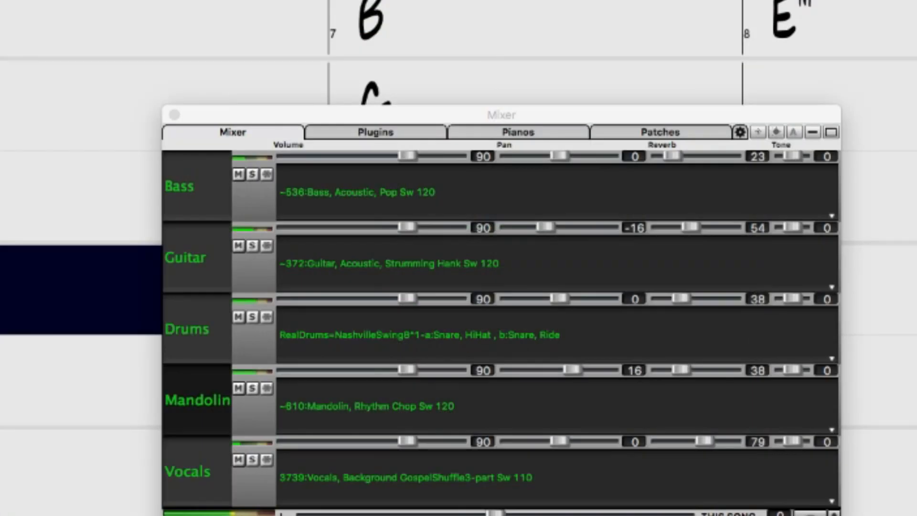
# Shrink the floating mixer to its Master row, and try the Master volume before resetting it to 0.
pyautogui.moveTo(389, 421); pyautogui.dragTo(539, 344)
pyautogui.moveTo(456, 398); pyautogui.dragTo(609, 177)
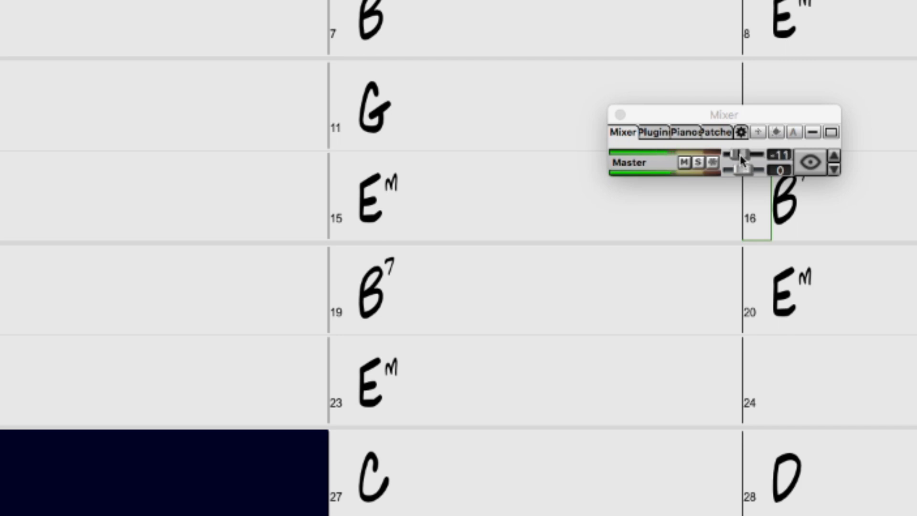
pyautogui.moveTo(741, 166); pyautogui.dragTo(738, 169)
pyautogui.doubleClick(735, 168)
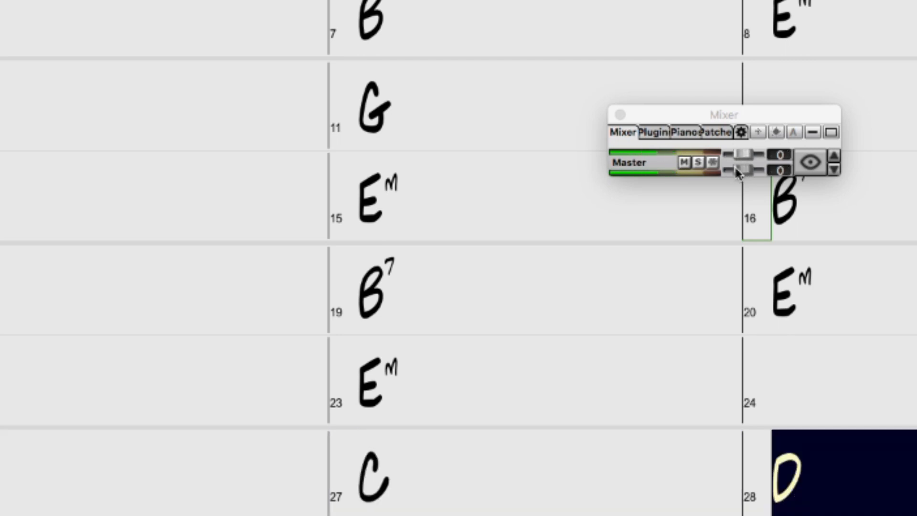
# Enlarge the floating mixer to show every active track, and dock it beside the full-size toolbars.
pyautogui.moveTo(616, 178); pyautogui.dragTo(133, 442)
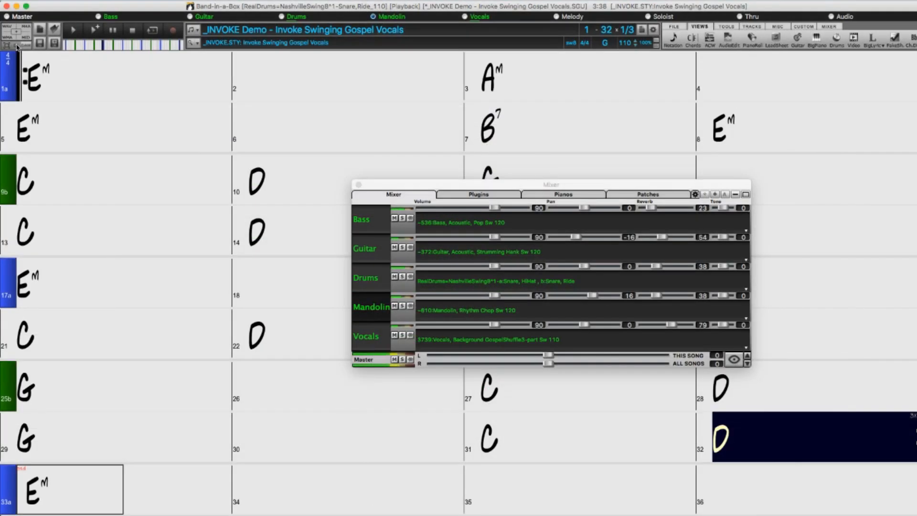
pyautogui.click(17, 46)
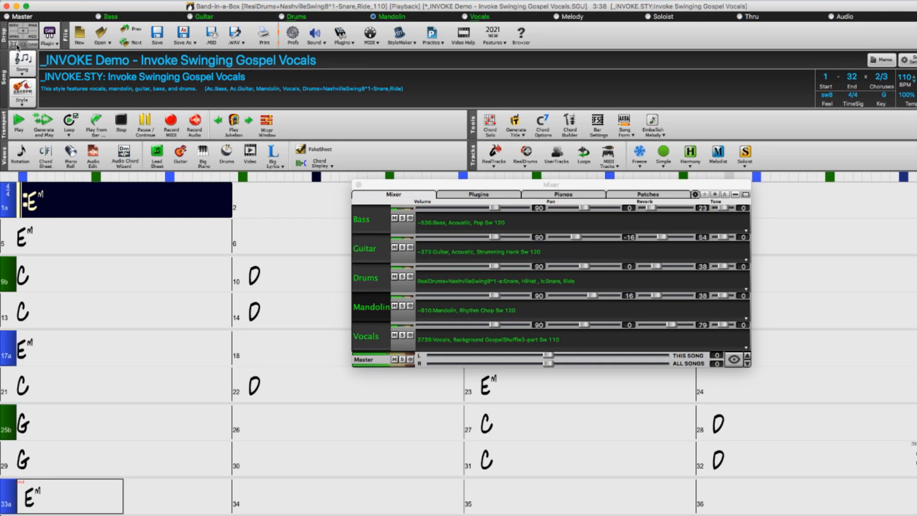
pyautogui.click(746, 196)
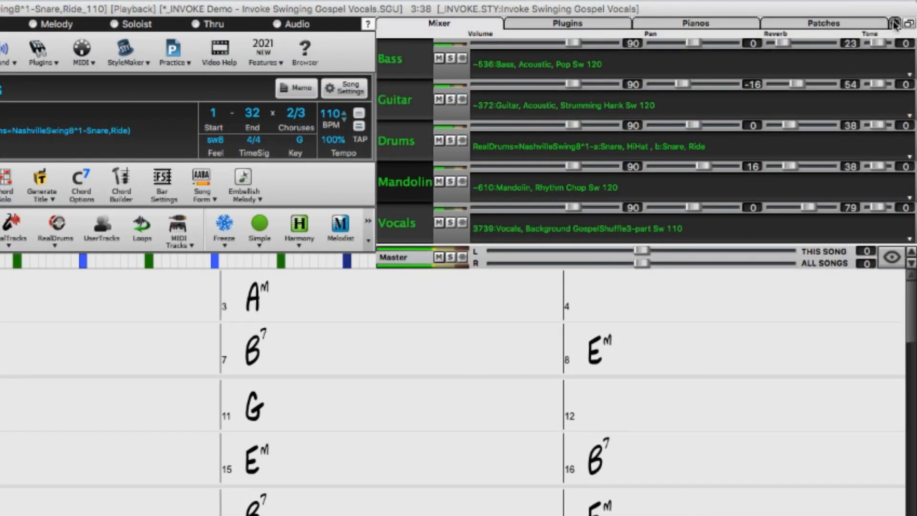
# Turn off Embedded Mixer Top Right in the mixer settings and return the toolbars to their compact layout.
pyautogui.click(894, 24)
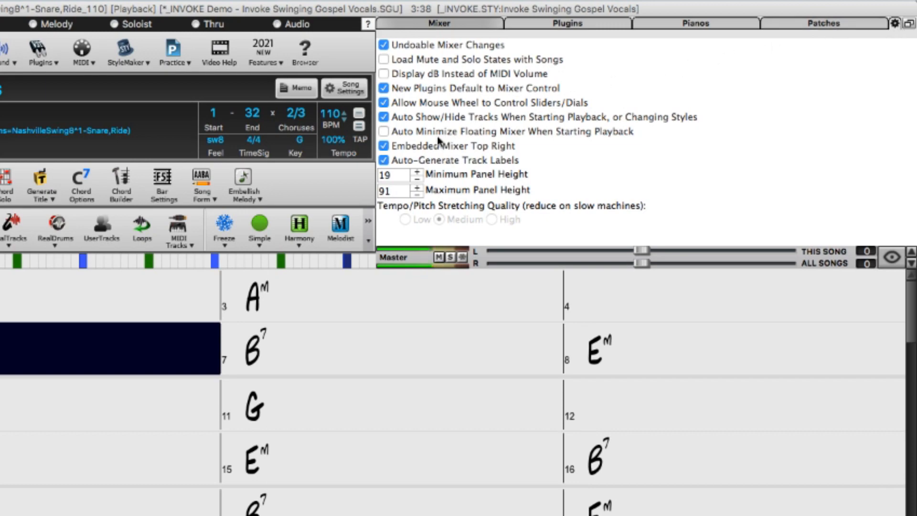
pyautogui.click(420, 146)
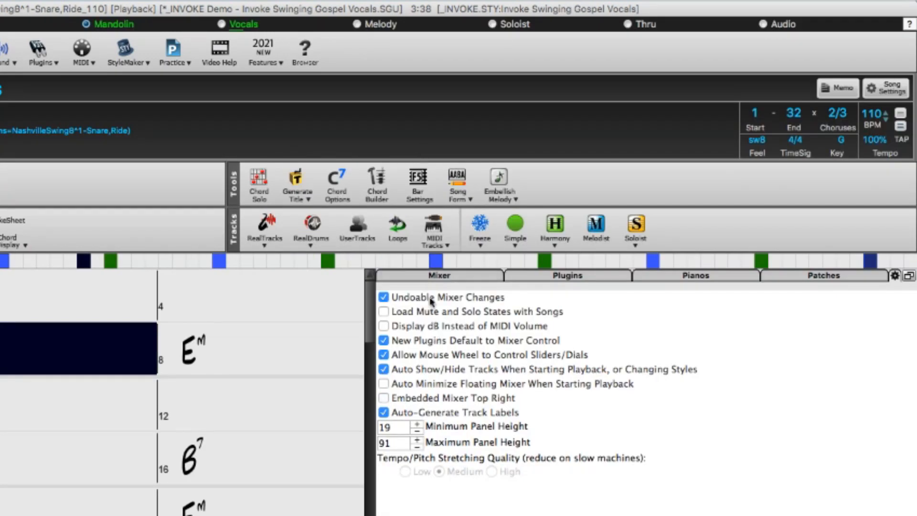
pyautogui.click(431, 276)
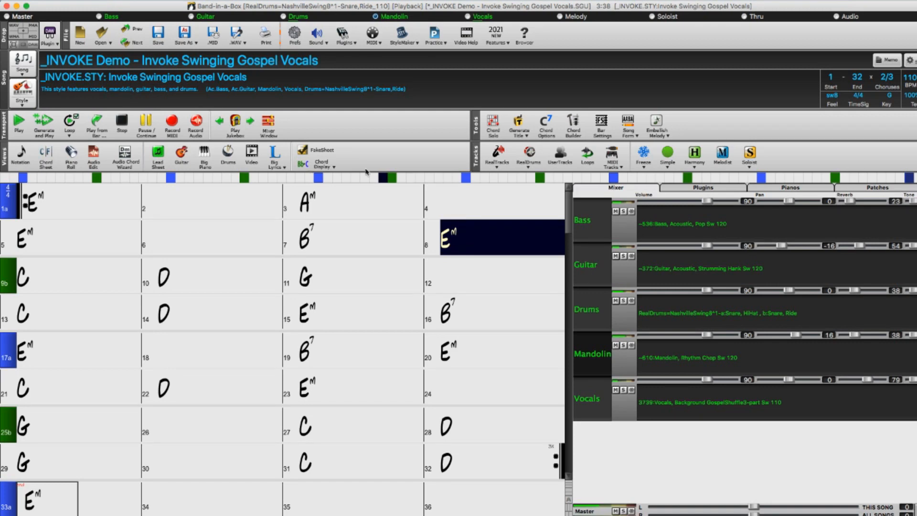
pyautogui.click(16, 44)
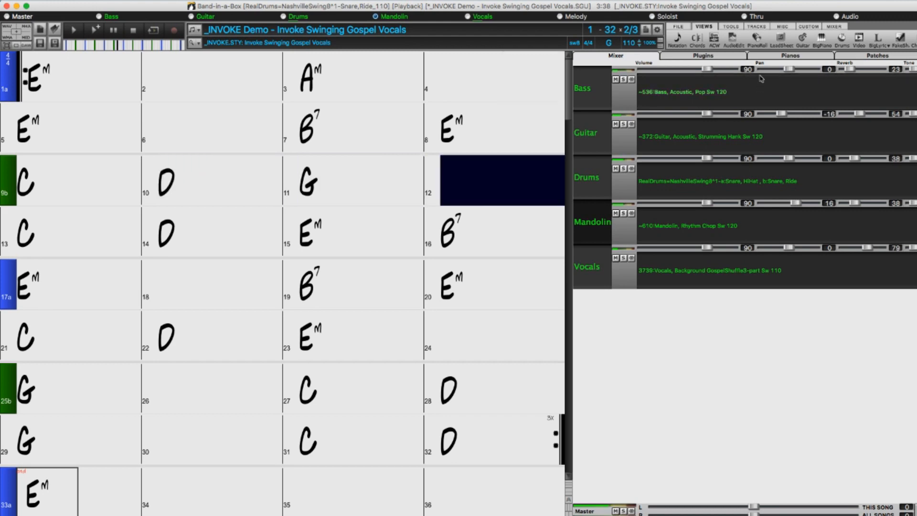
# Display the Vocals track in the Piano Roll and as notation.
pyautogui.click(759, 43)
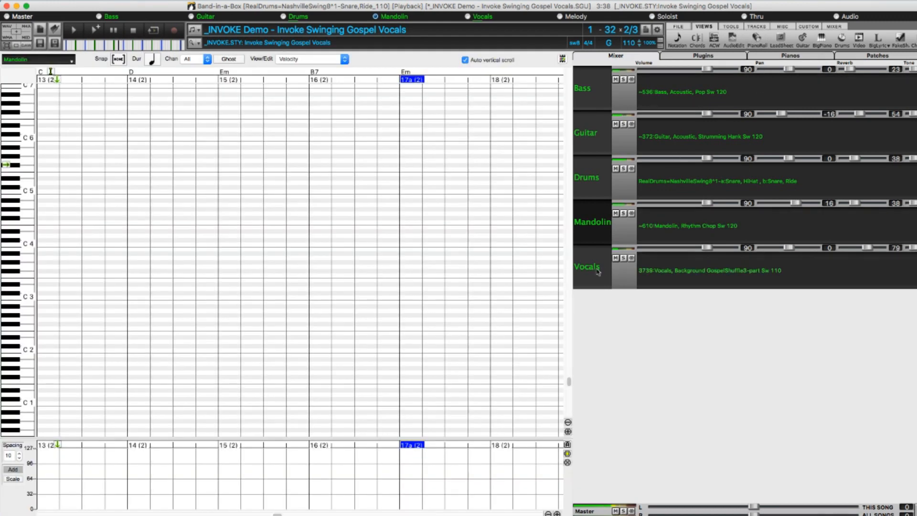
pyautogui.click(587, 270)
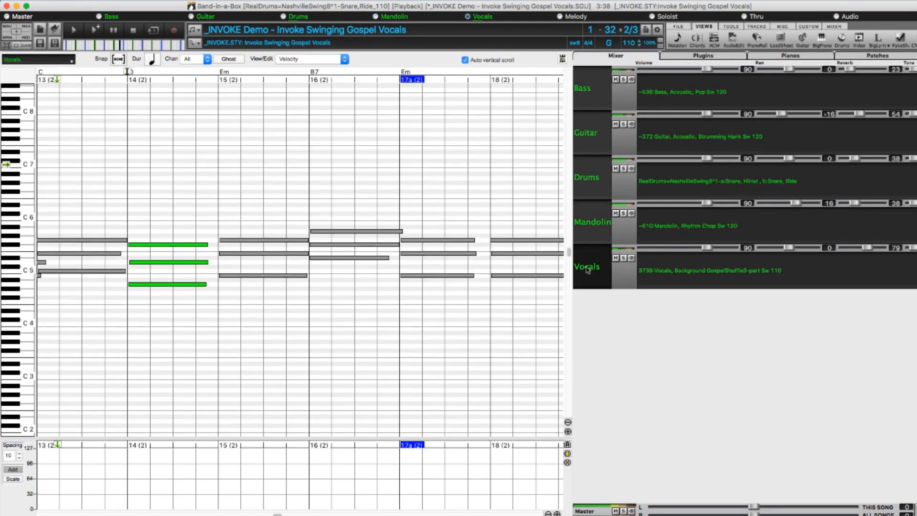
pyautogui.click(677, 40)
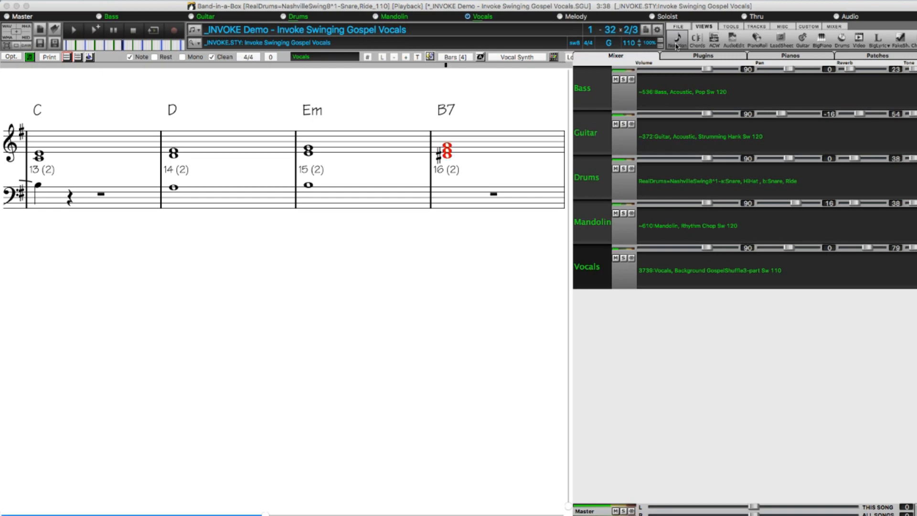
# Examine the audio waveforms of the Vocals, Bass, Guitar, Drums and Mandolin tracks in the Audio Edit view.
pyautogui.click(734, 39)
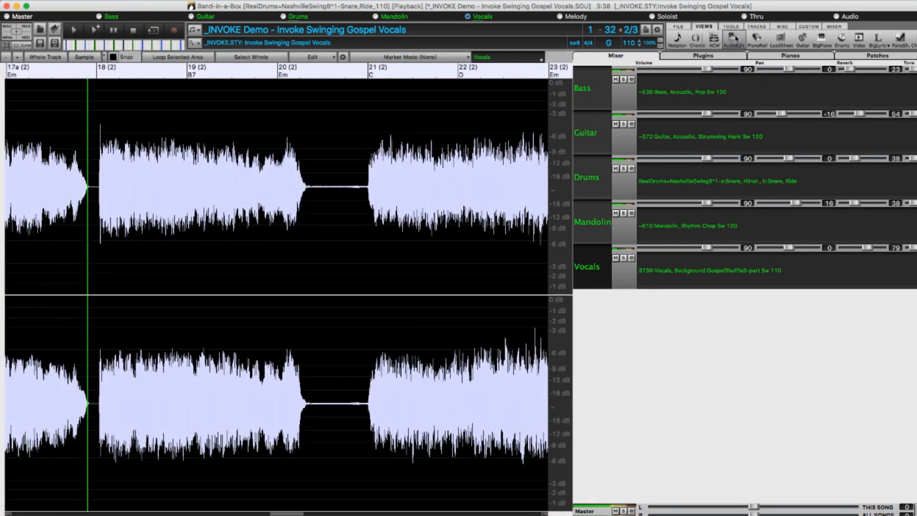
pyautogui.click(582, 89)
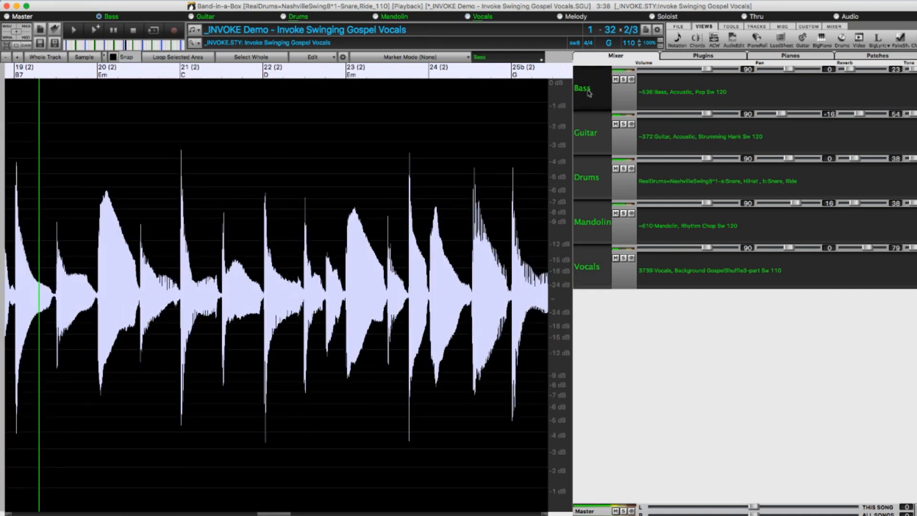
pyautogui.click(591, 133)
pyautogui.click(591, 181)
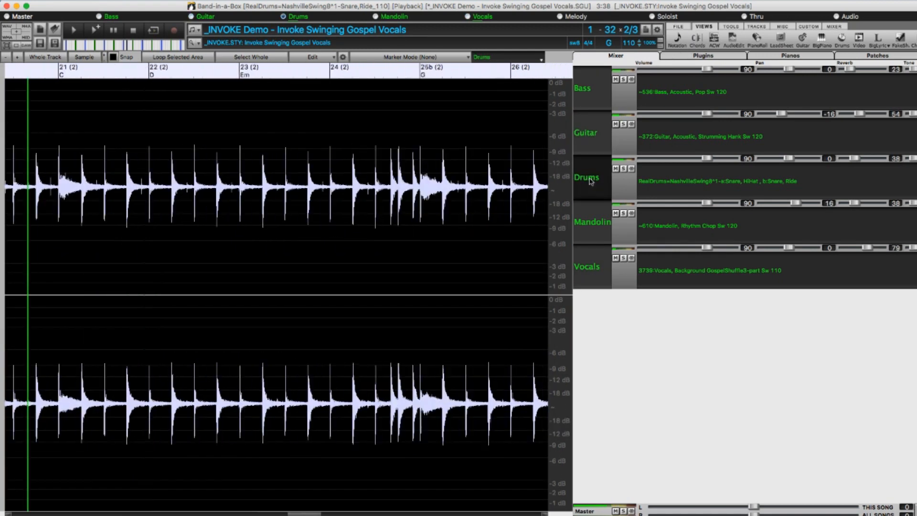
pyautogui.click(589, 231)
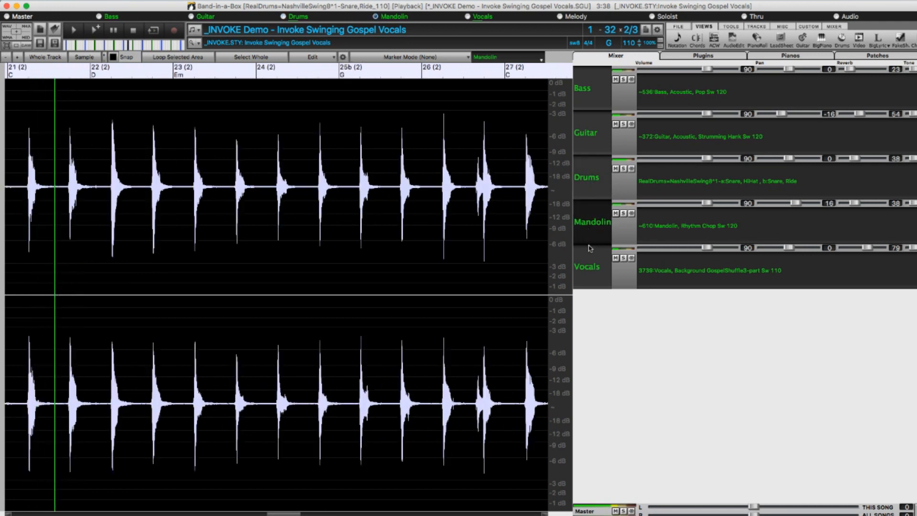
pyautogui.click(590, 269)
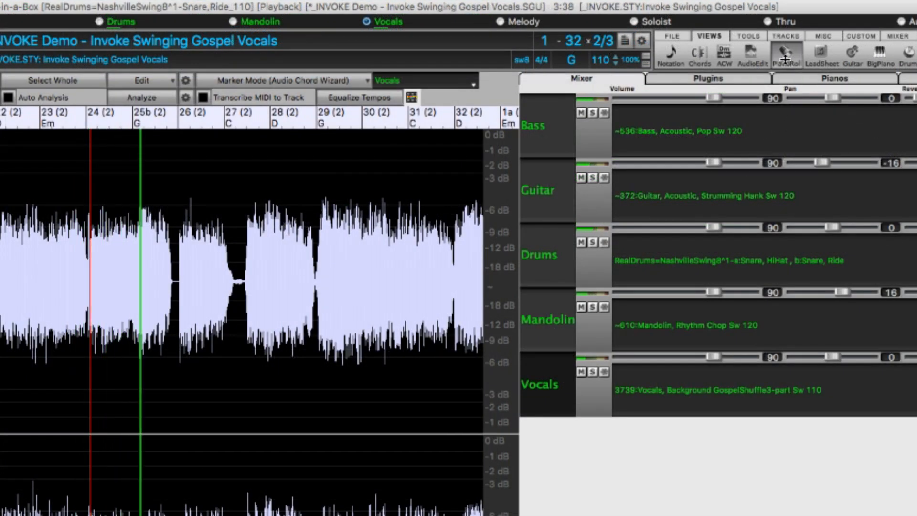
# View the notes of the Drums and Vocals tracks in the Piano Roll and as notation.
pyautogui.click(785, 61)
pyautogui.click(543, 260)
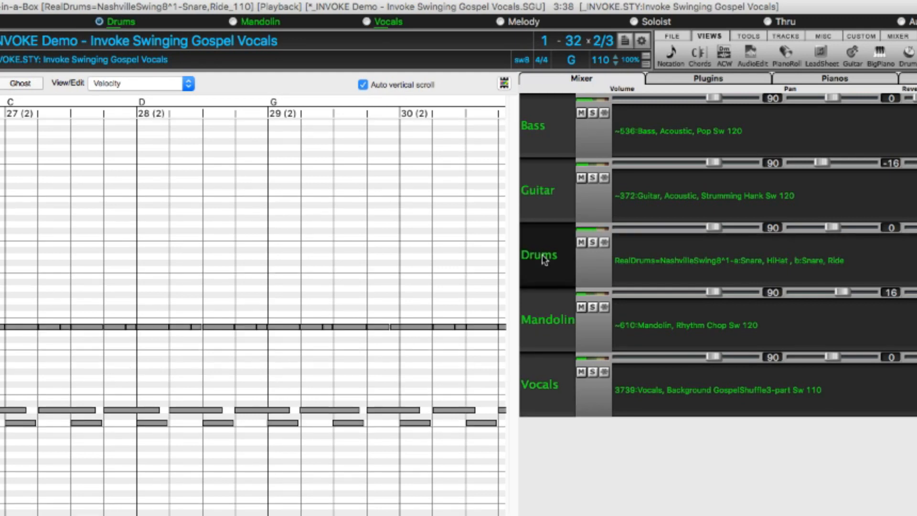
pyautogui.click(544, 386)
pyautogui.click(671, 53)
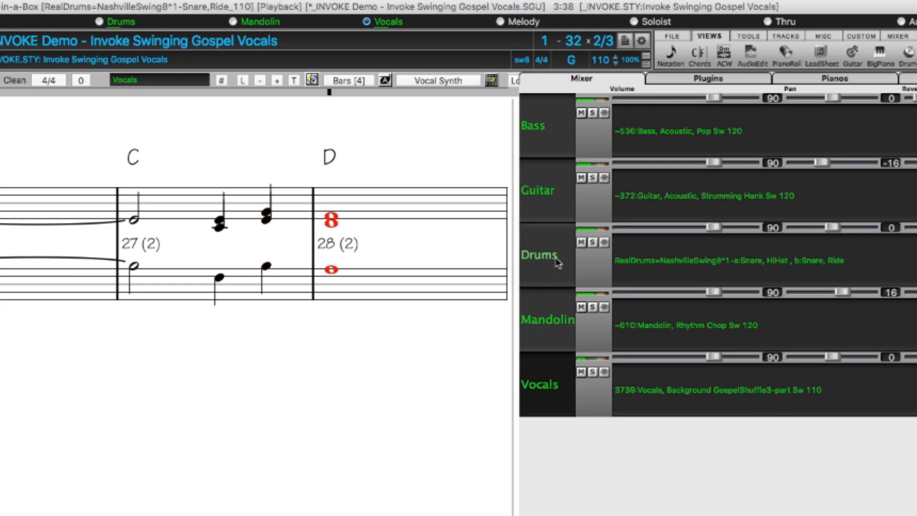
pyautogui.click(557, 262)
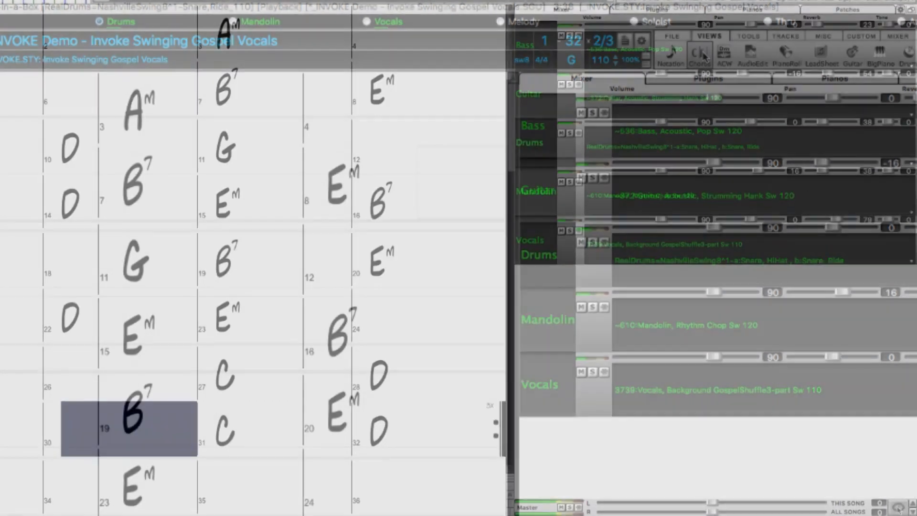
# Apply Show Active, Hide Inactive to the mixer's tracks with the chord sheet displayed.
pyautogui.click(897, 507)
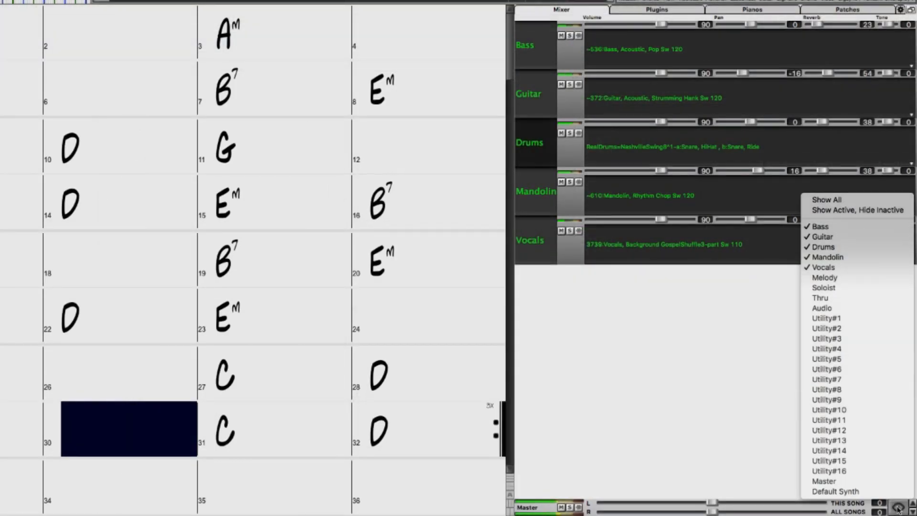
pyautogui.click(843, 210)
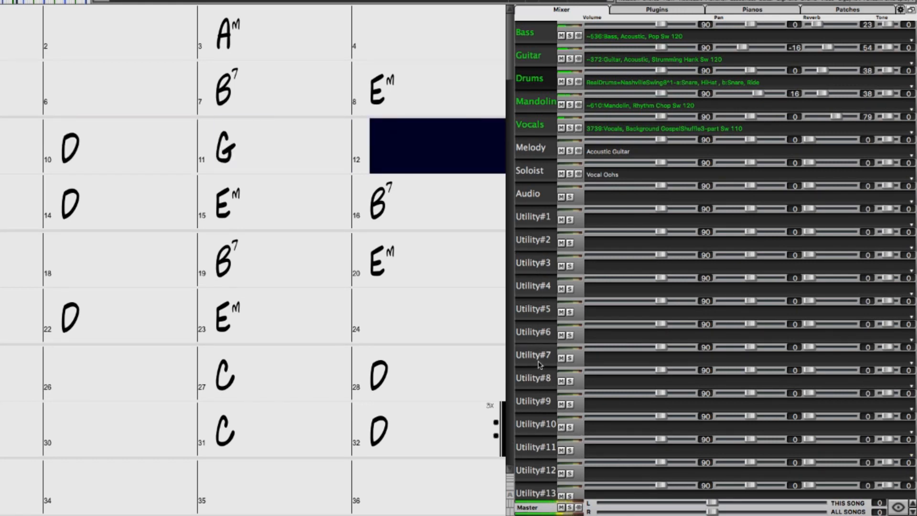
# Look through the mixer's full track list down to Utility#16 and back up to Bass.
pyautogui.scroll(-2, 540, 366)
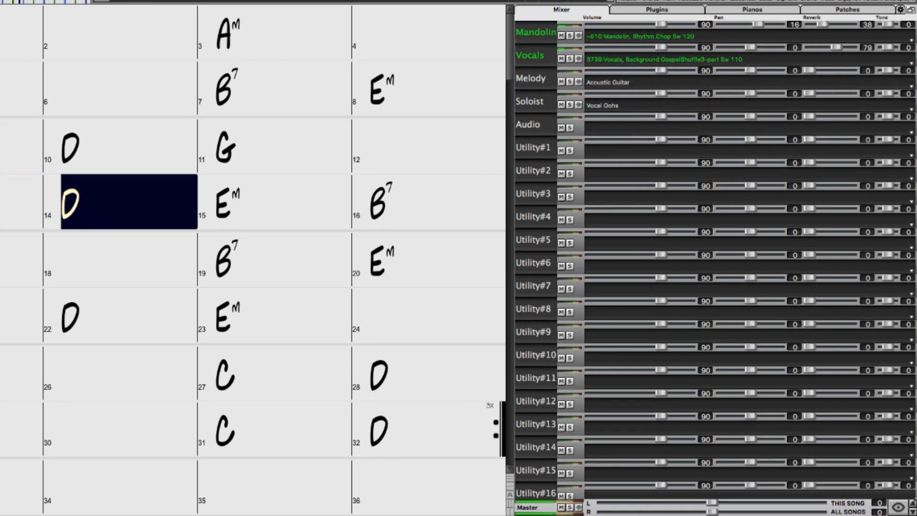
pyautogui.click(913, 504)
pyautogui.click(912, 504)
pyautogui.click(912, 503)
pyautogui.click(912, 511)
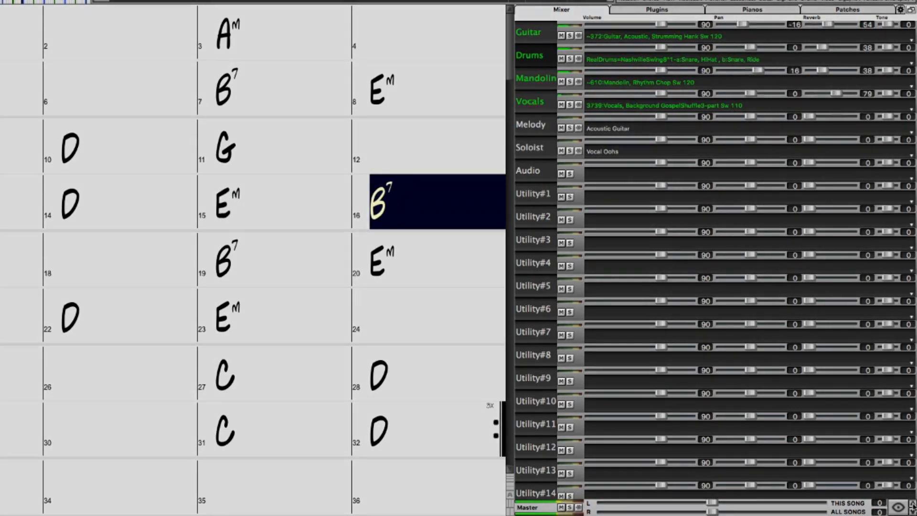
pyautogui.click(912, 504)
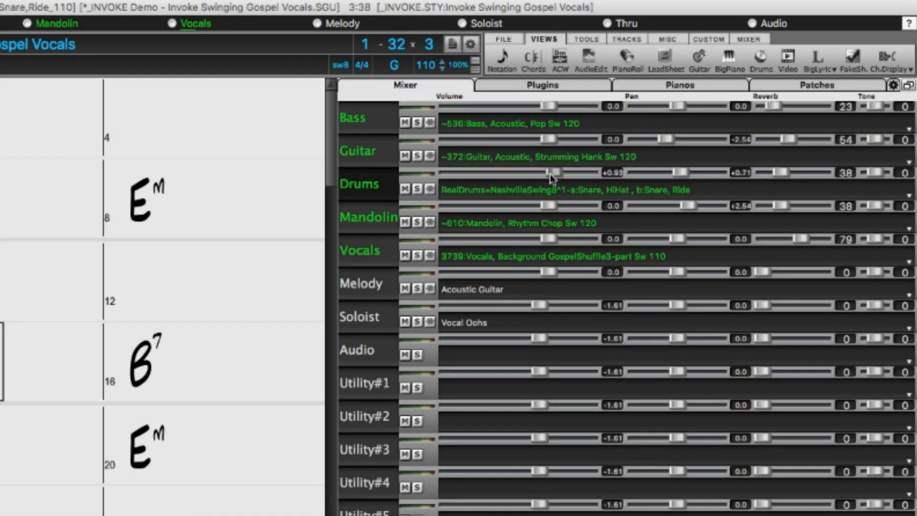
# Set the Drums volume to -0.39 and pan to +0.71, and the Mandolin volume to +0.38.
pyautogui.scroll(-5, 552, 177)
pyautogui.scroll(2, 552, 177)
pyautogui.scroll(2, 547, 207)
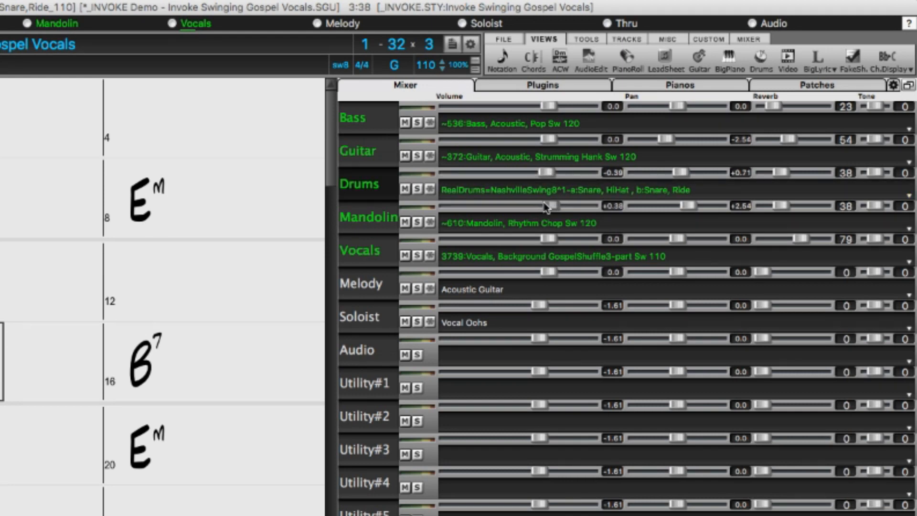
# Set the Drums pan to +0.86 and the Mandolin volume to -1.19.
pyautogui.scroll(-4, 547, 206)
pyautogui.scroll(3, 683, 176)
pyautogui.scroll(-2, 684, 178)
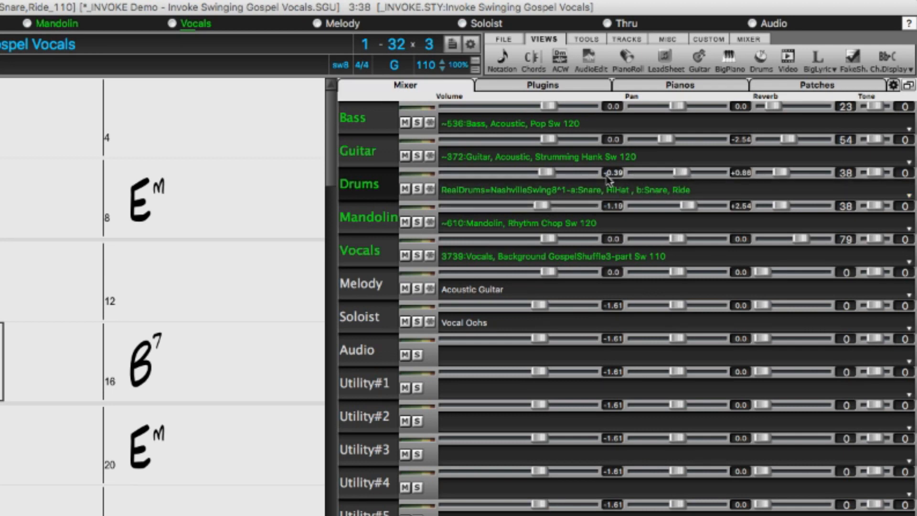
# Raise and lower all track volumes together in the mixer, finishing with every track levelled at -0.39.
pyautogui.scroll(4, 548, 173)
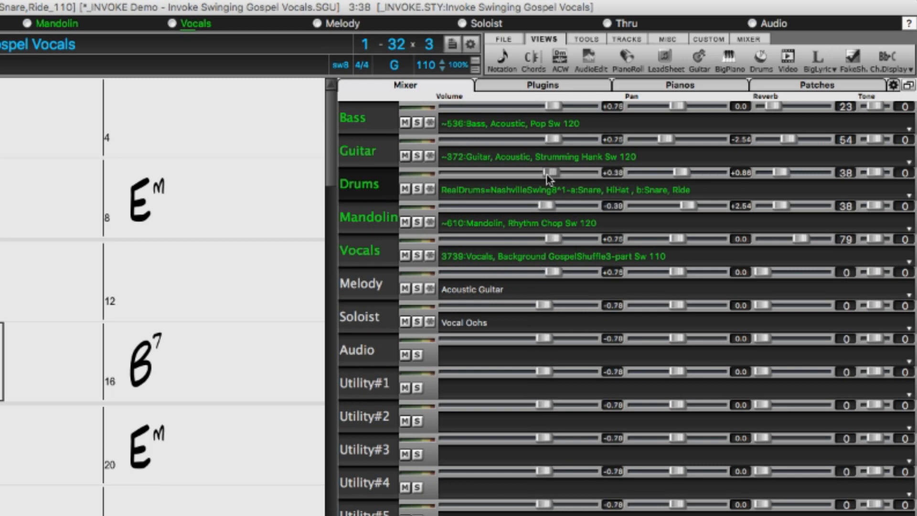
pyautogui.scroll(-6, 548, 173)
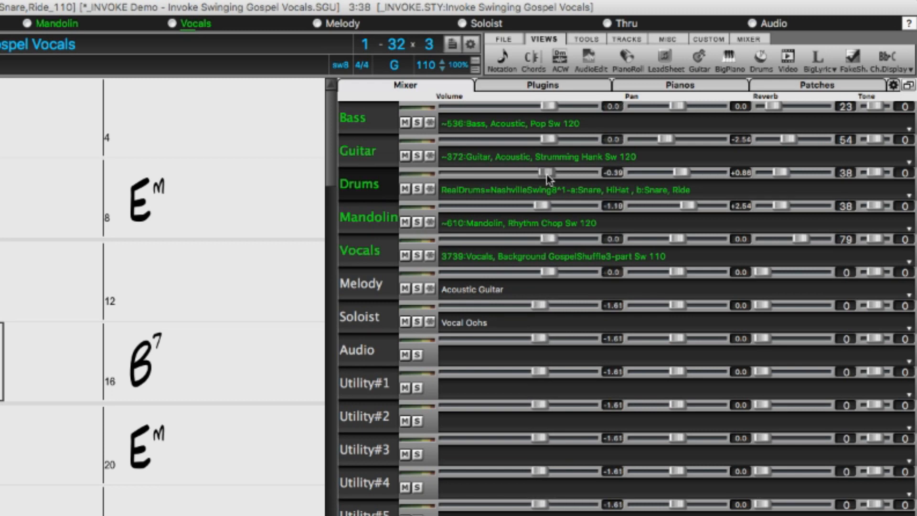
pyautogui.scroll(-1, 547, 178)
pyautogui.scroll(3, 548, 178)
pyautogui.scroll(4, 547, 178)
pyautogui.scroll(-5, 548, 178)
pyautogui.scroll(1, 547, 178)
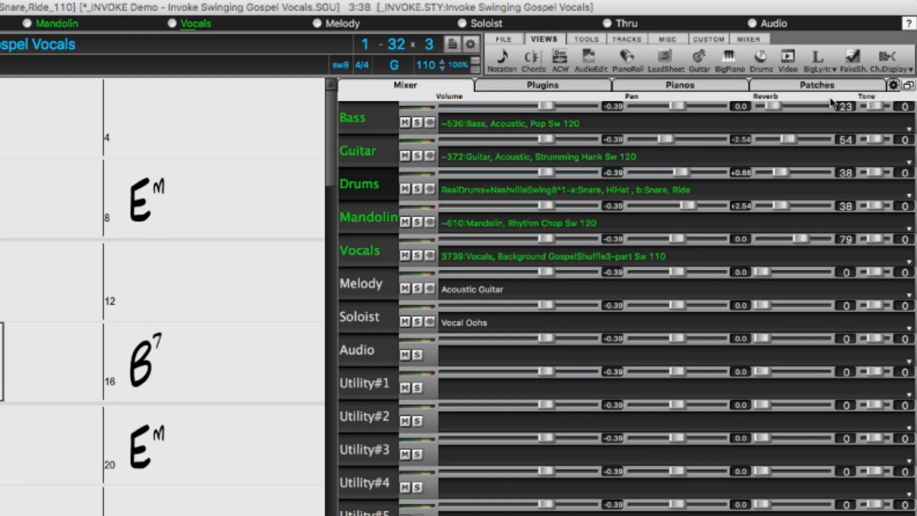
# Turn off Display dB Instead of MIDI Volume, view the mixer in MIDI values, and turn the option back on.
pyautogui.click(893, 85)
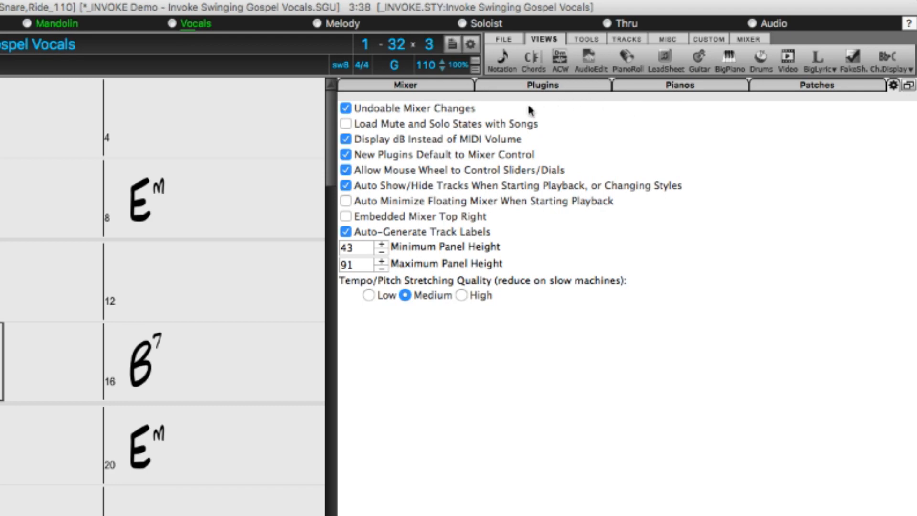
pyautogui.click(498, 143)
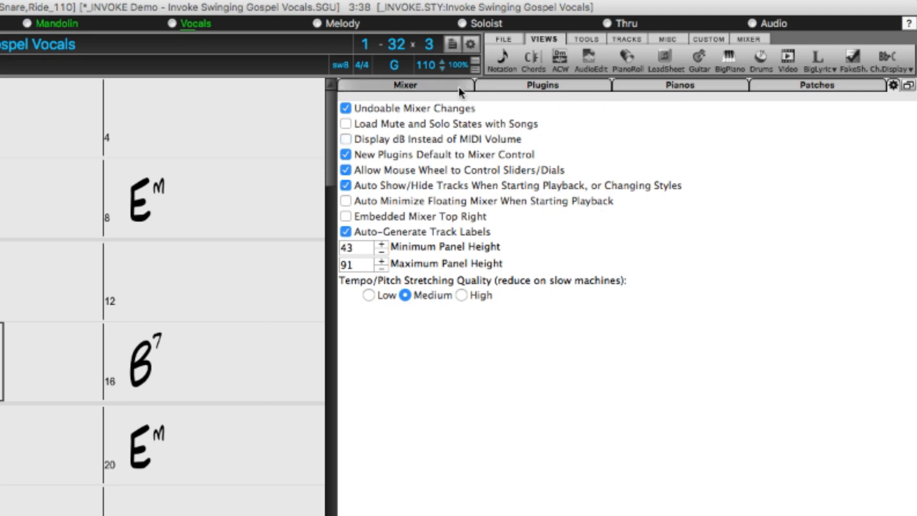
pyautogui.click(461, 89)
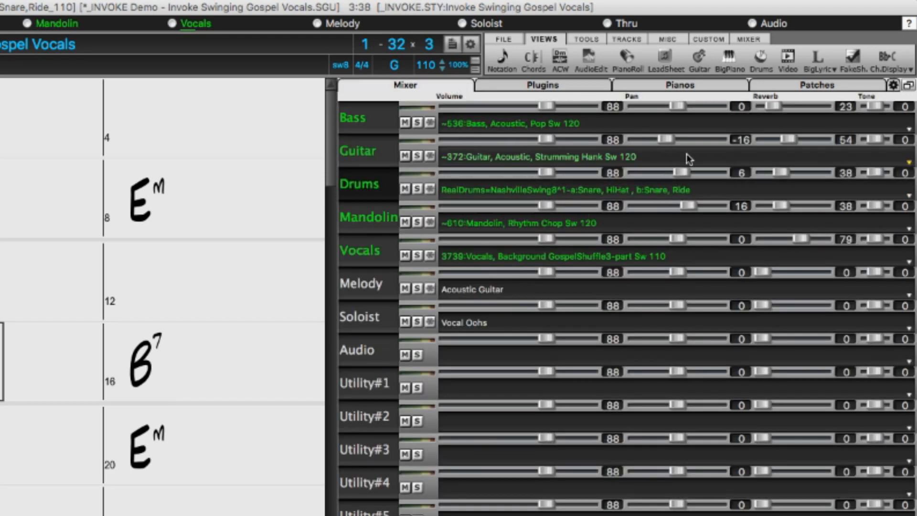
pyautogui.click(893, 85)
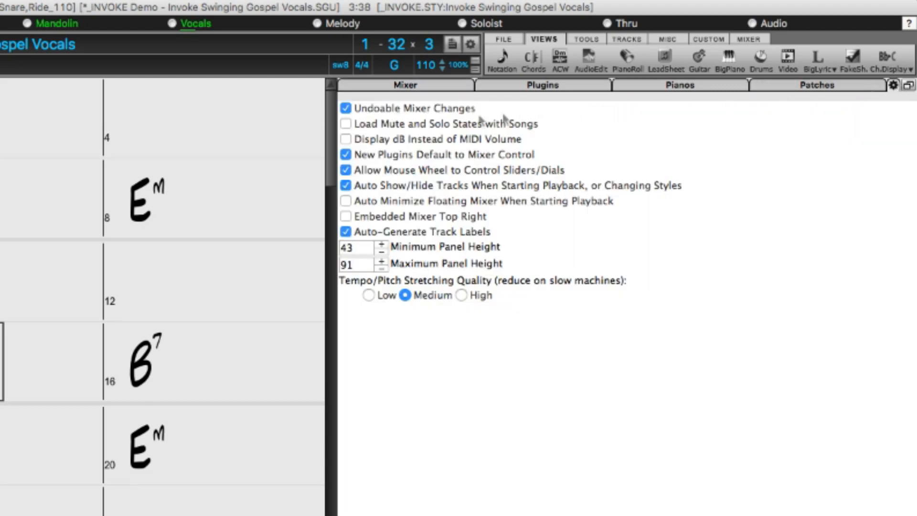
pyautogui.click(382, 138)
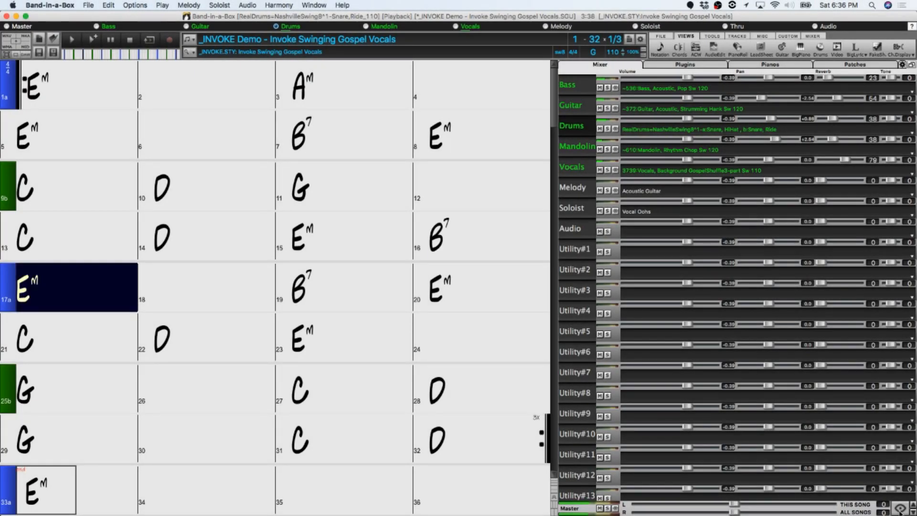
# Show only the active tracks plus Utility#4 and Utility#1 in the mixer, and stop playback.
pyautogui.click(900, 510)
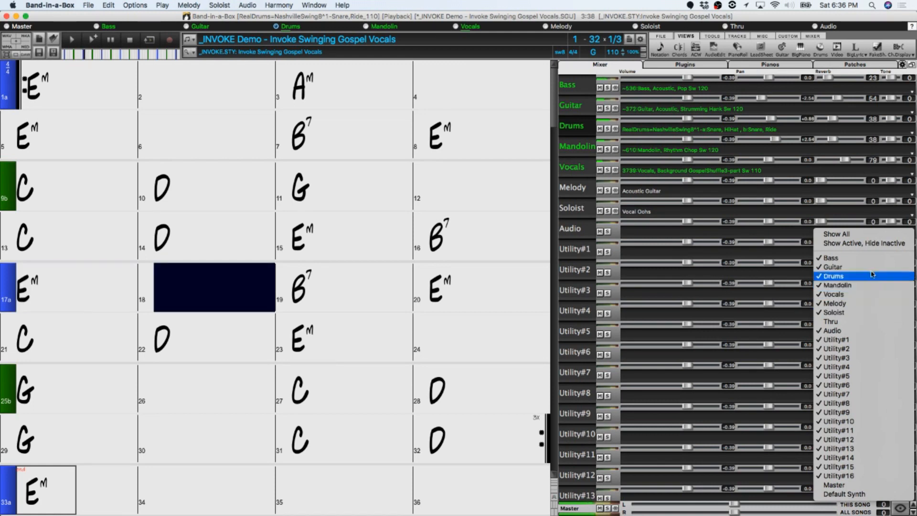
pyautogui.click(870, 244)
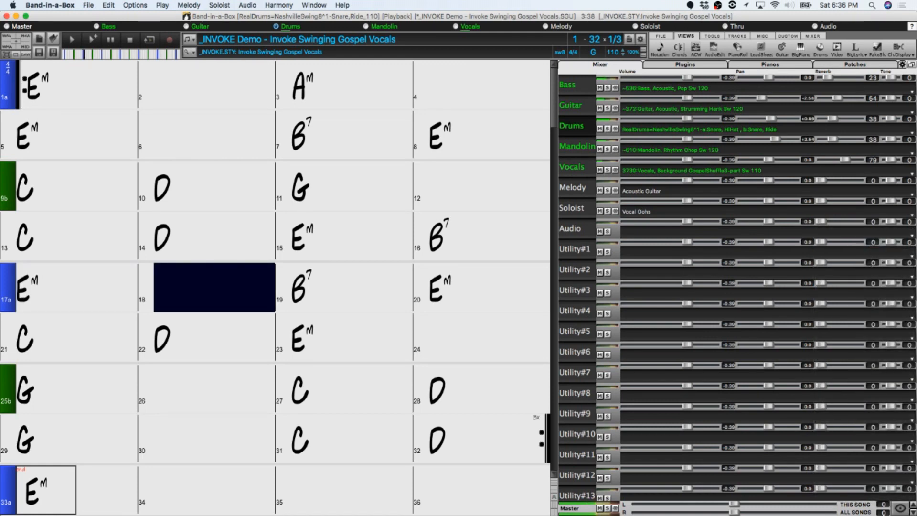
pyautogui.click(900, 510)
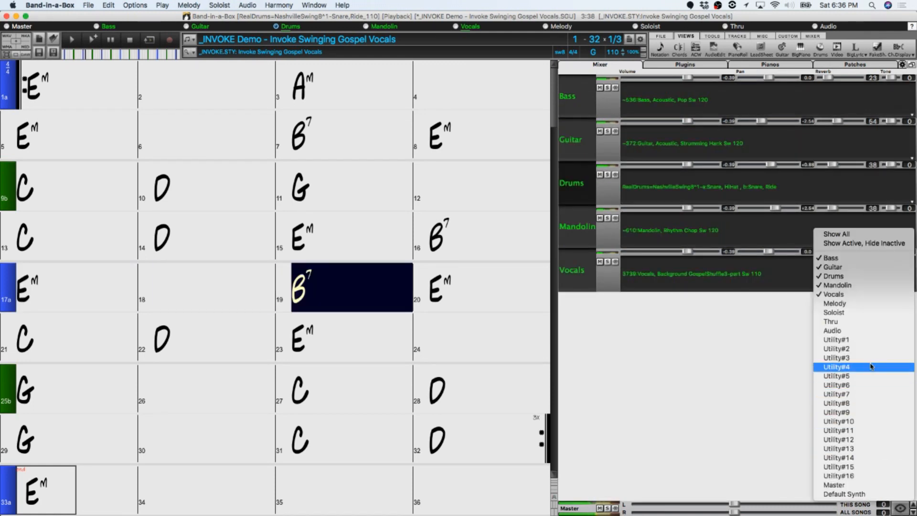
pyautogui.click(837, 368)
pyautogui.click(900, 510)
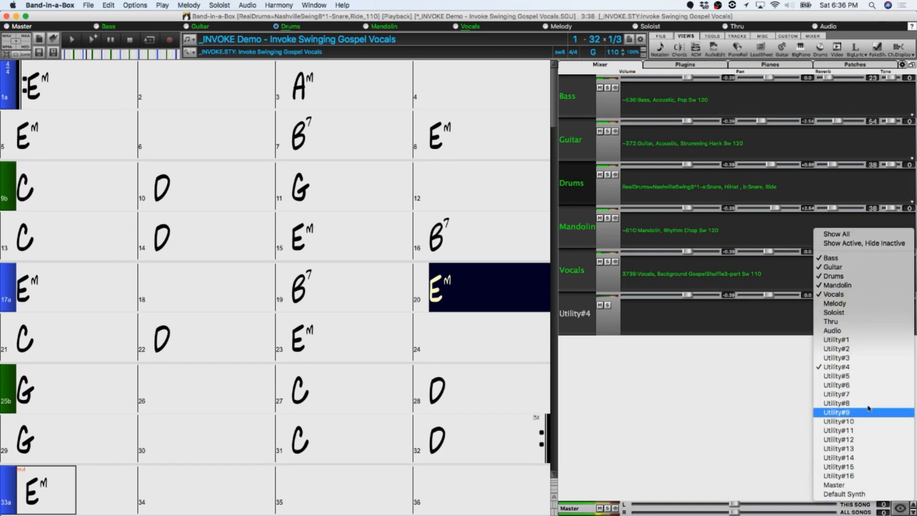
pyautogui.click(864, 340)
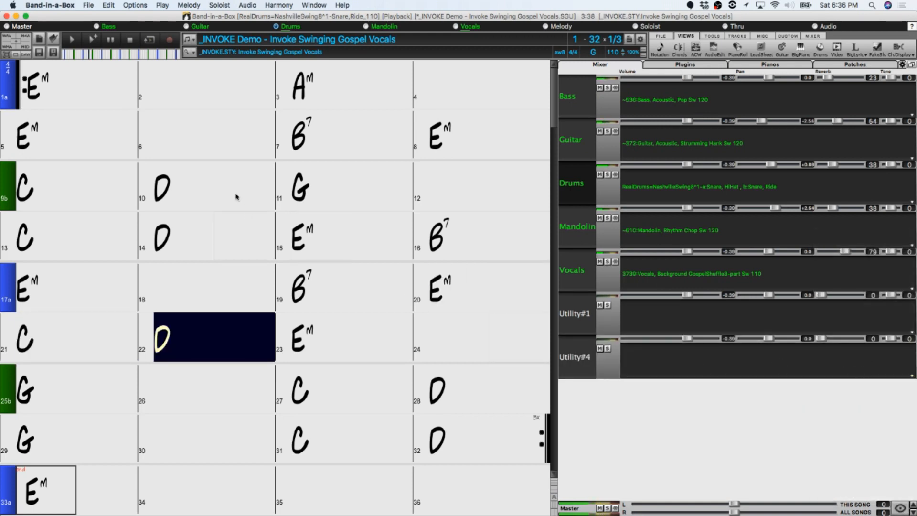
pyautogui.click(129, 40)
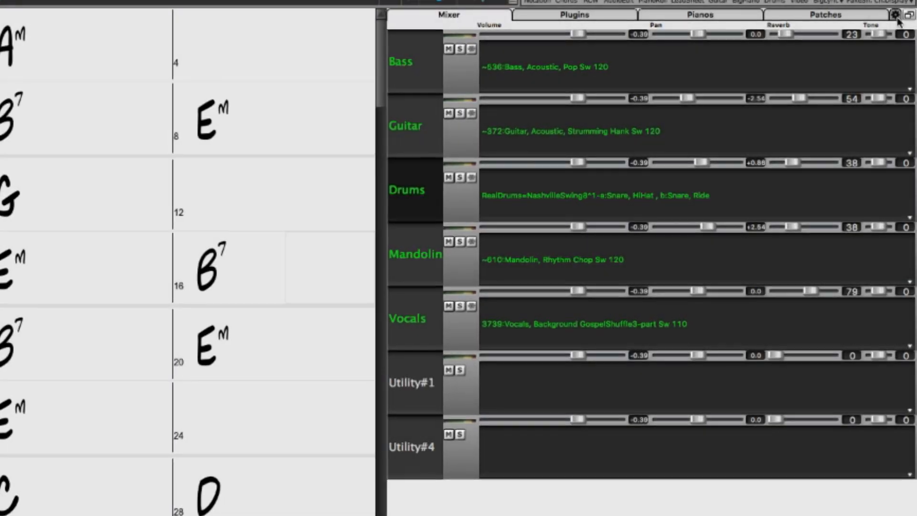
# Toggle the mixer option Auto Show/Hide Tracks When Starting Playback, or Changing Styles, and generate and play the song.
pyautogui.click(894, 15)
pyautogui.click(543, 106)
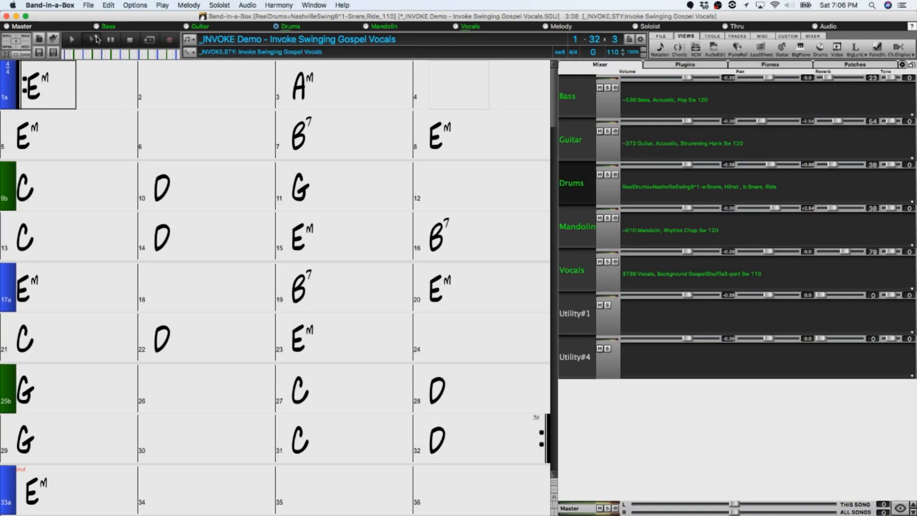
pyautogui.click(96, 40)
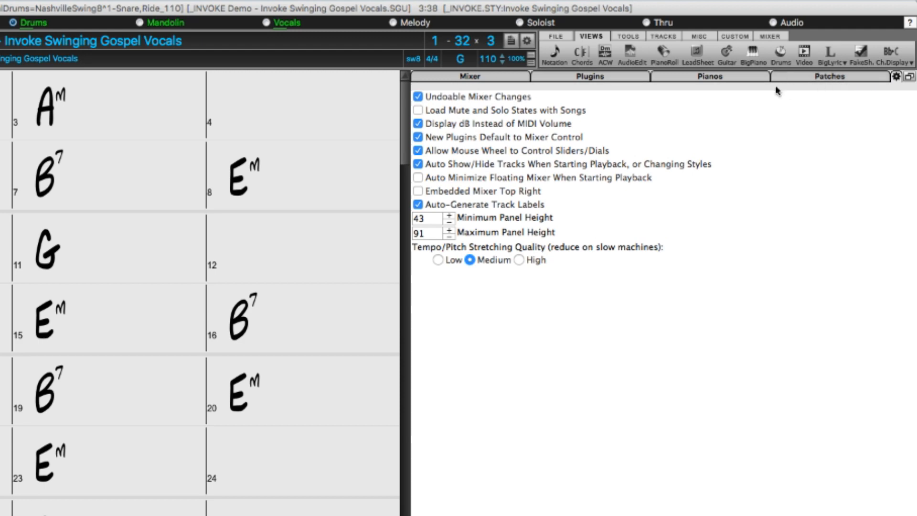
# Enable Load Mute and Solo States with Songs, and save the song with the Guitar and Mandolin tracks muted.
pyautogui.click(418, 111)
pyautogui.click(434, 78)
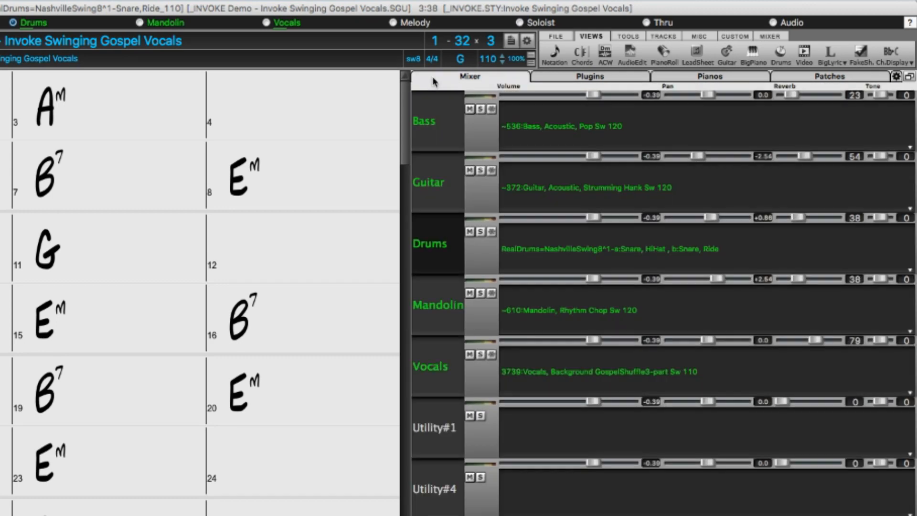
pyautogui.click(469, 170)
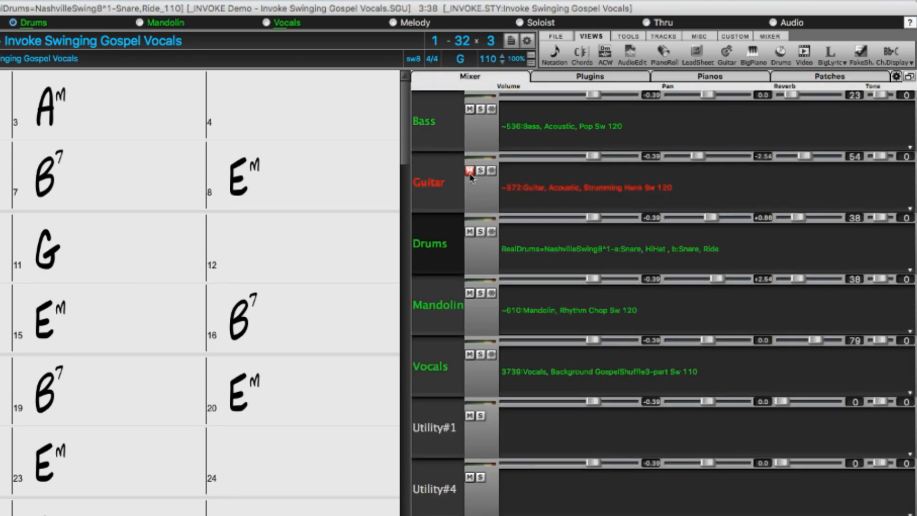
pyautogui.click(469, 295)
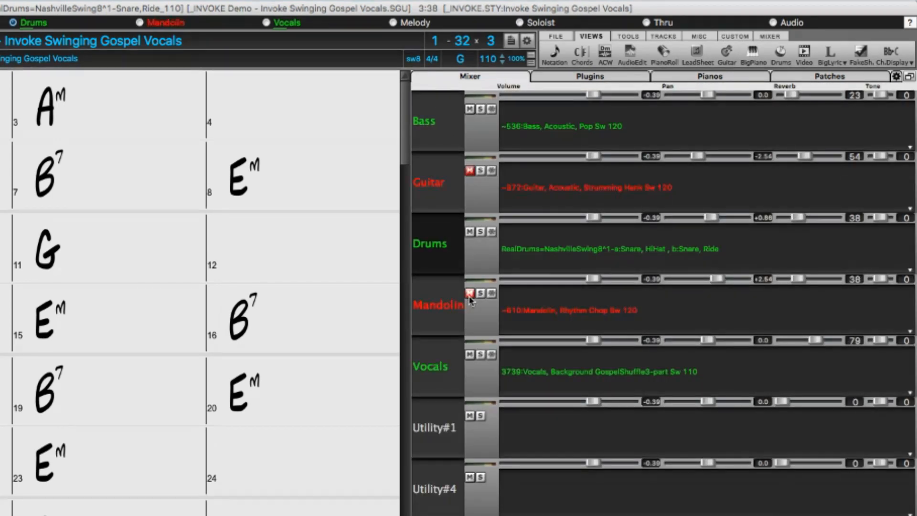
pyautogui.click(127, 1)
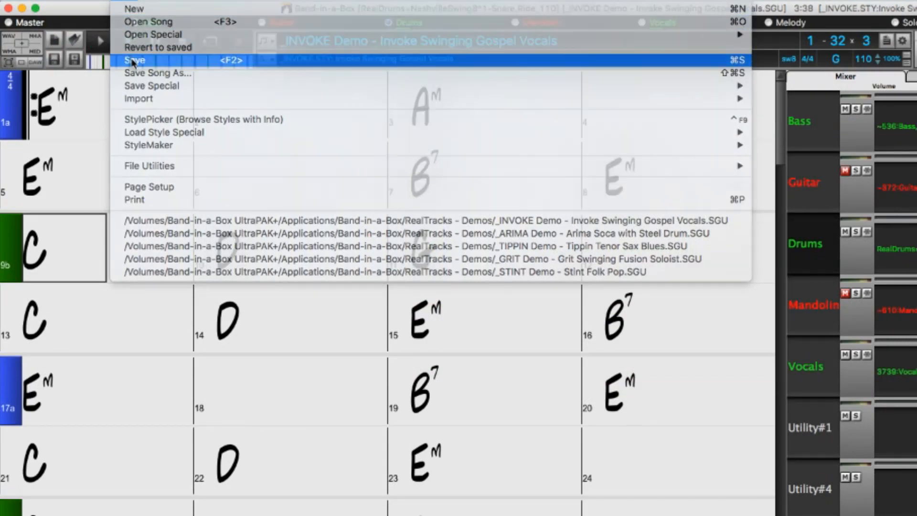
pyautogui.click(133, 60)
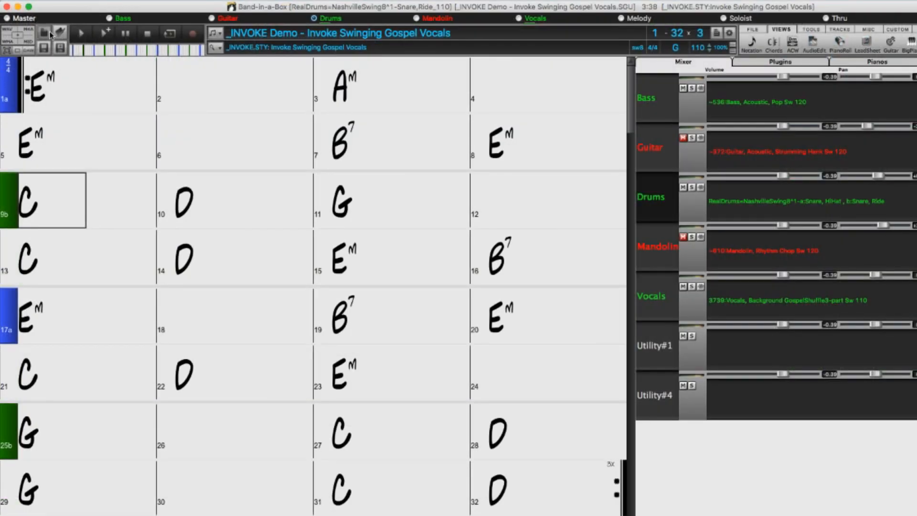
# Reopen _INVOKE Demo - Invoke Swinging Gospel Vocals.SGU from MySongs after starting a blank song, and turn off Load Mute and Solo States with Songs.
pyautogui.click(50, 30)
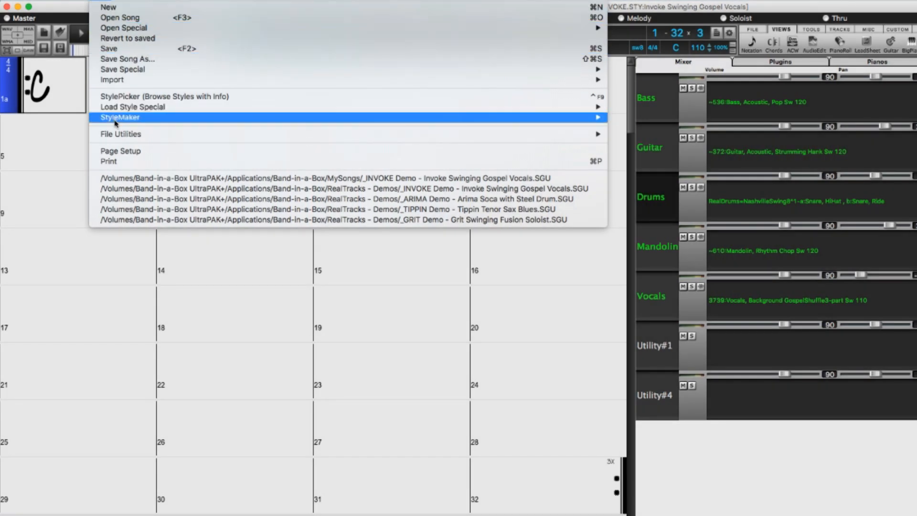
pyautogui.click(116, 179)
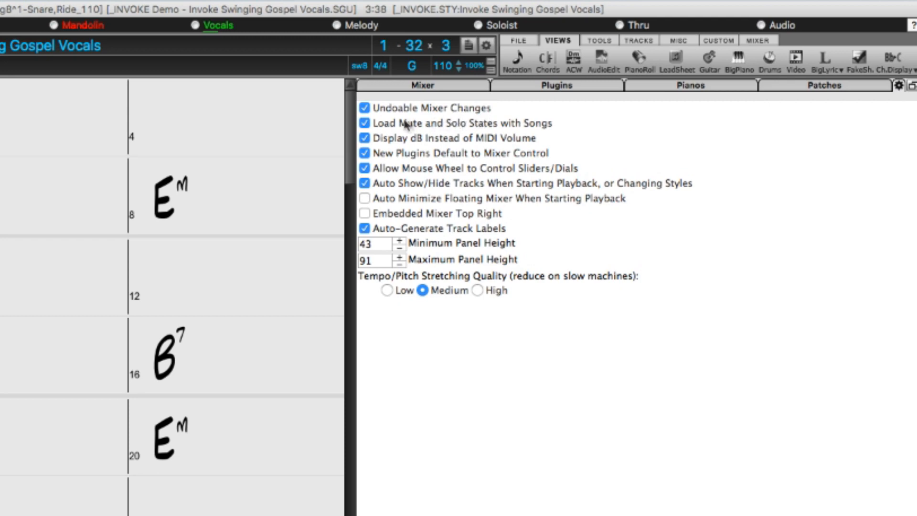
pyautogui.click(363, 125)
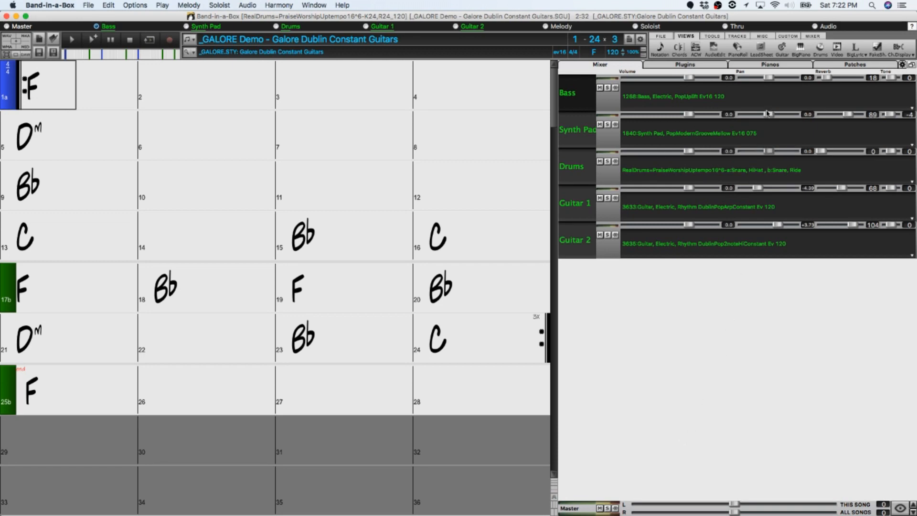
# Show the Bass track in the Guitar and Notation windows, and generate and play the Galore demo with Bass muted.
pyautogui.click(779, 54)
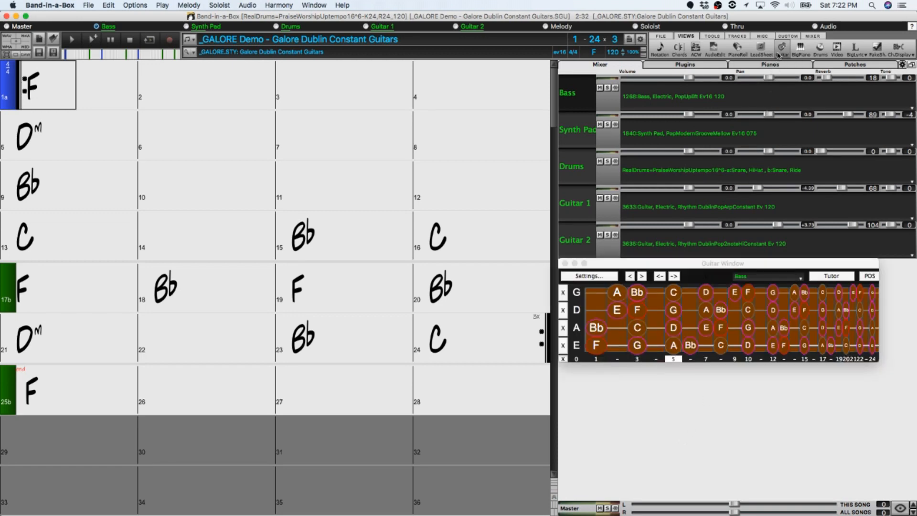
pyautogui.click(665, 52)
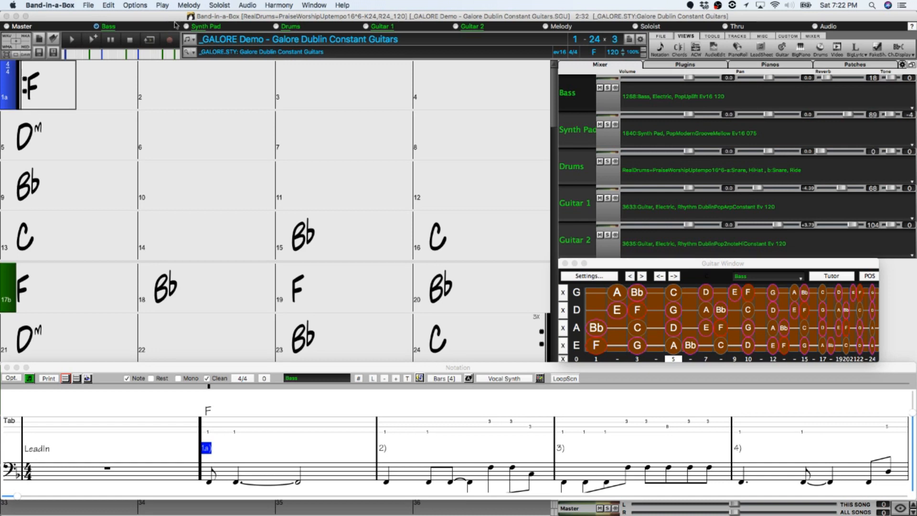
pyautogui.click(93, 40)
pyautogui.click(599, 87)
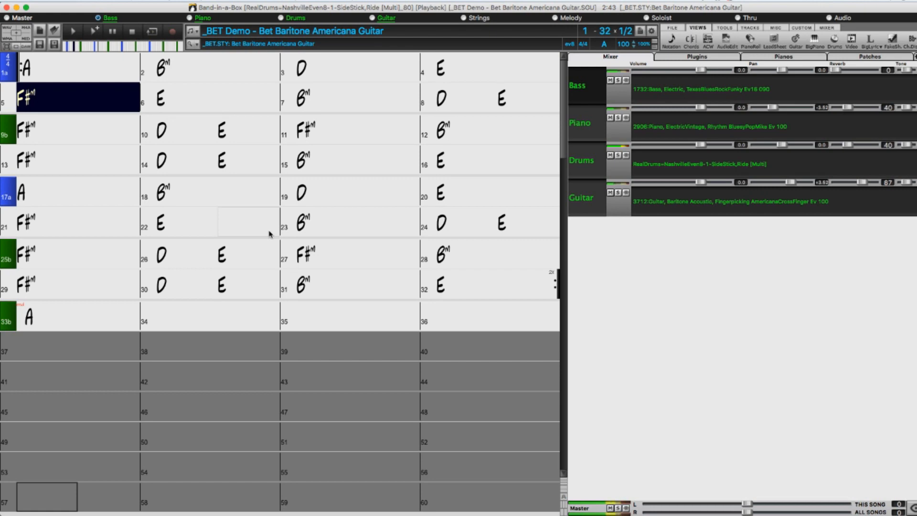
# Review the chord sheet's Display Options, including the number of columns and rows, and accept them.
pyautogui.rightClick(204, 234)
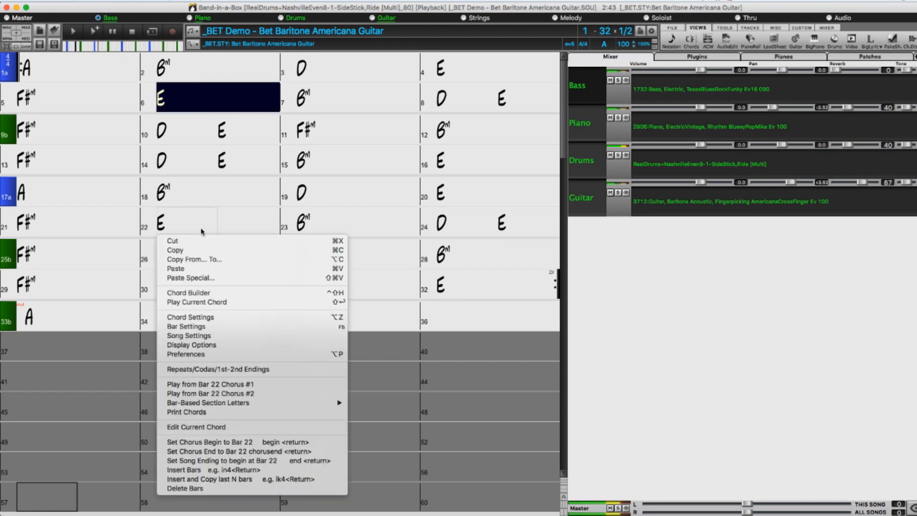
pyautogui.click(205, 344)
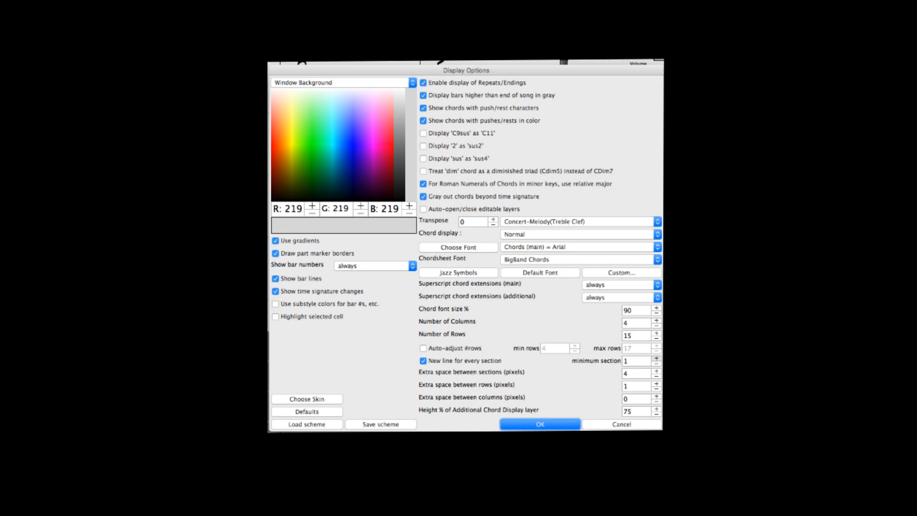
pyautogui.click(549, 424)
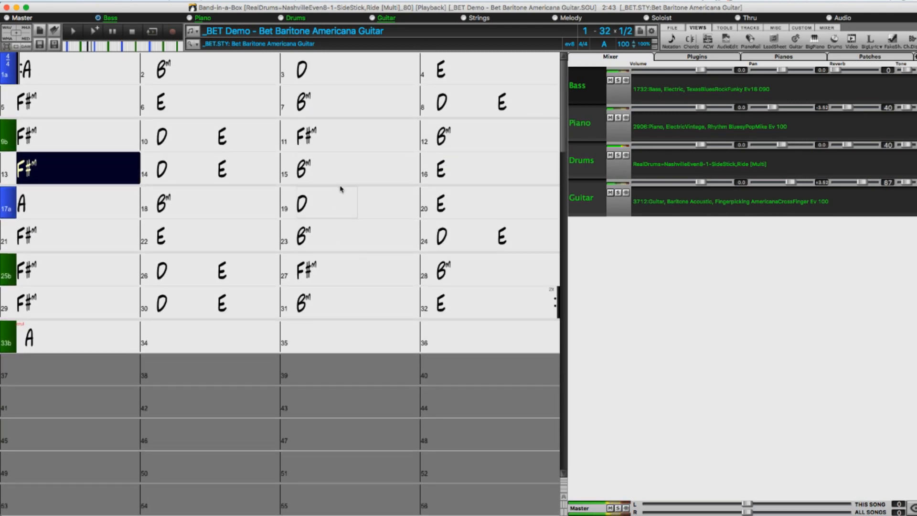
# Switch the chord sheet between four, three and two columns, finishing with four.
pyautogui.scroll(1, 339, 190)
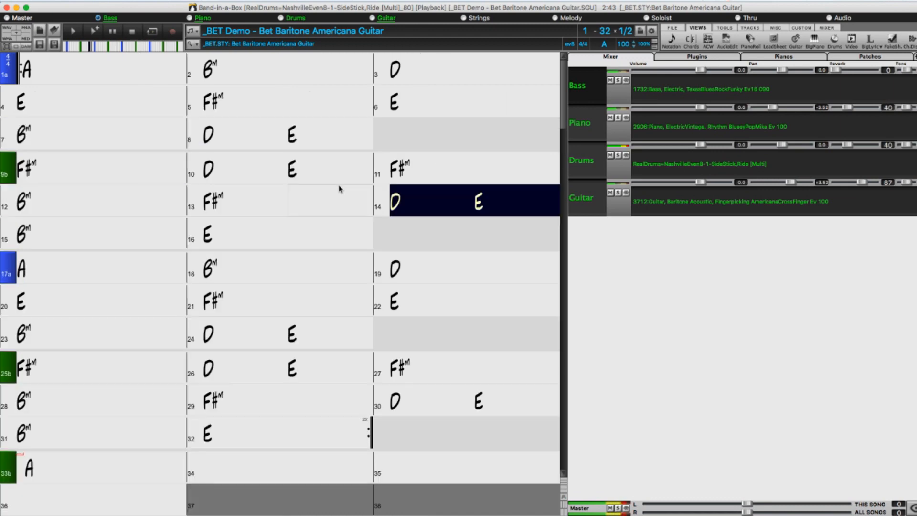
pyautogui.scroll(1, 339, 188)
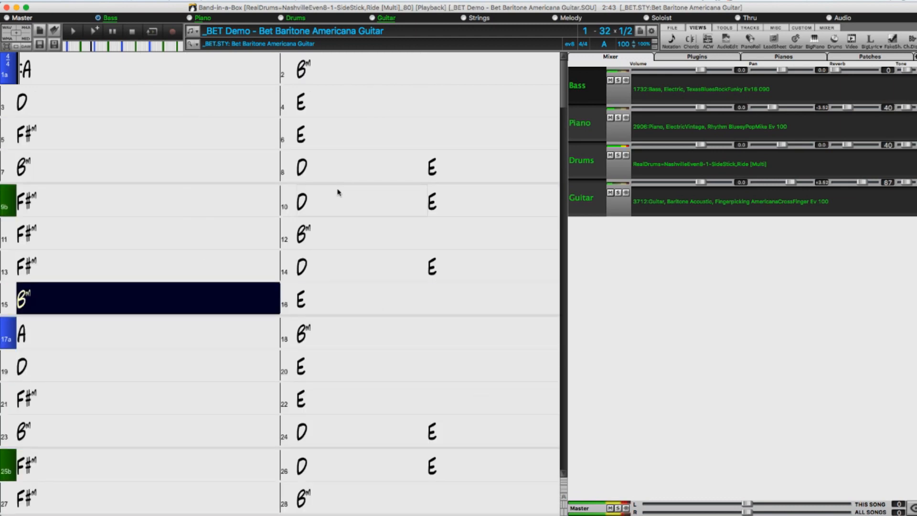
pyautogui.scroll(-5, 338, 191)
pyautogui.scroll(-1, 338, 191)
pyautogui.scroll(5, 337, 192)
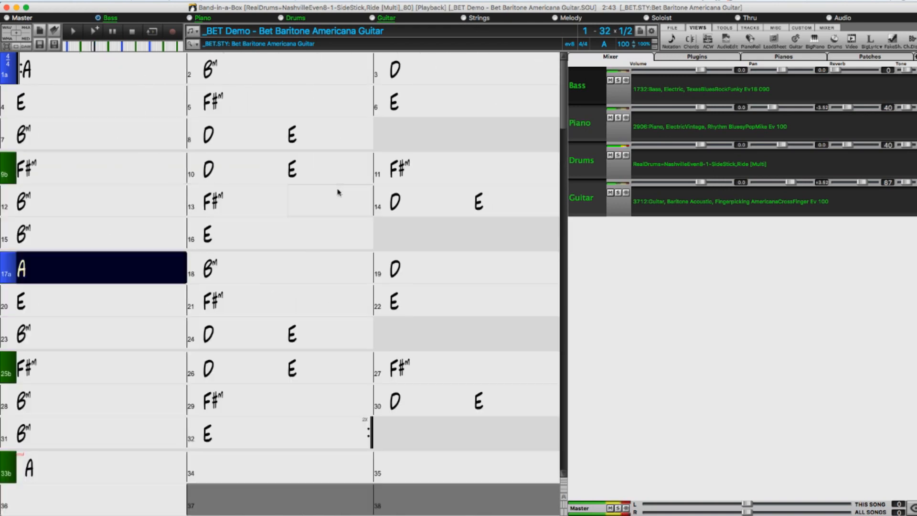
pyautogui.scroll(-1, 338, 191)
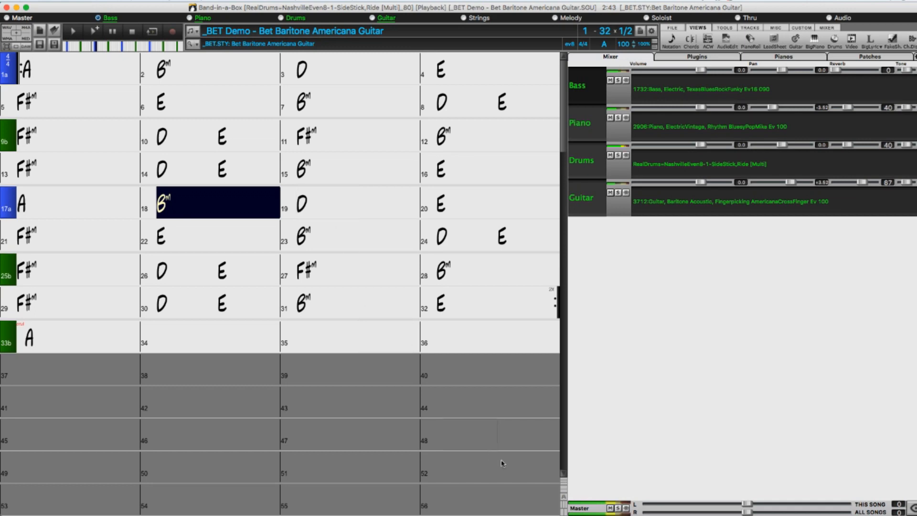
# Increase the number of rows shown on the chord sheet to 16.
pyautogui.click(563, 484)
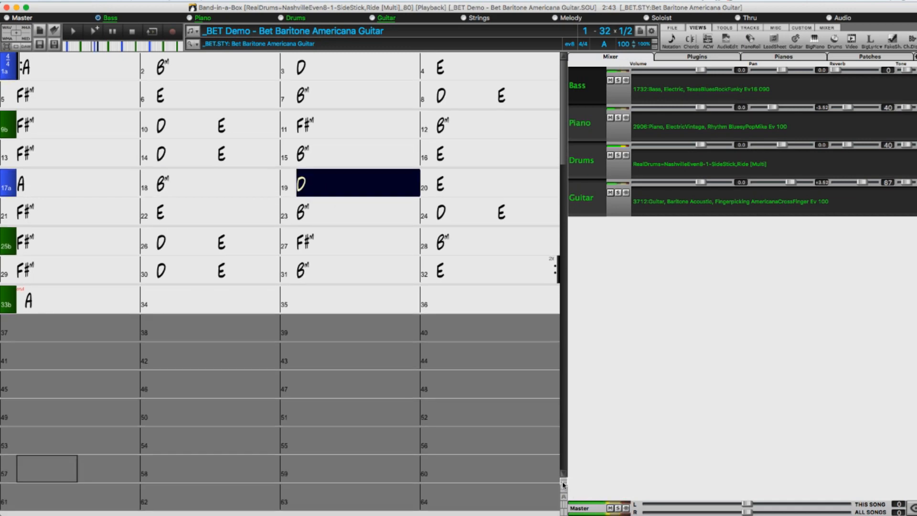
# Reduce the number of rows shown on the chord sheet to 15 and adjust the chord font size.
pyautogui.click(563, 483)
pyautogui.click(563, 490)
pyautogui.click(563, 490)
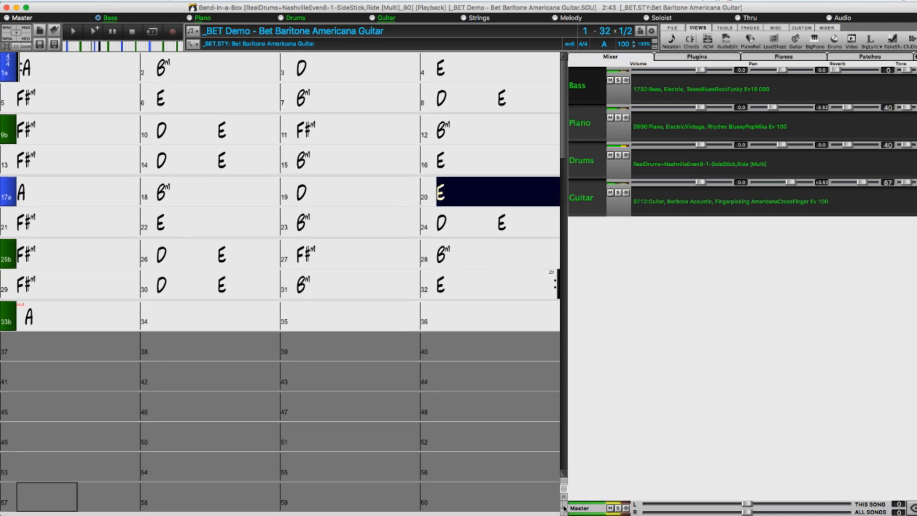
pyautogui.click(562, 504)
pyautogui.click(563, 504)
pyautogui.click(563, 512)
pyautogui.click(562, 513)
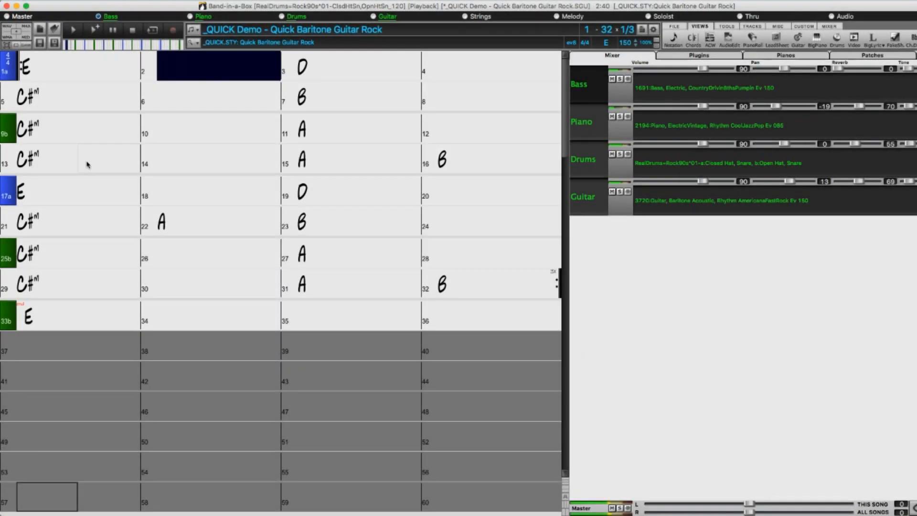
# Increase the chord sheet of the Quick Baritone Guitar Rock demo to eight columns.
pyautogui.press('super+Right')
pyautogui.press('super+Right')
pyautogui.press('super+Right')
pyautogui.press('super+Right')
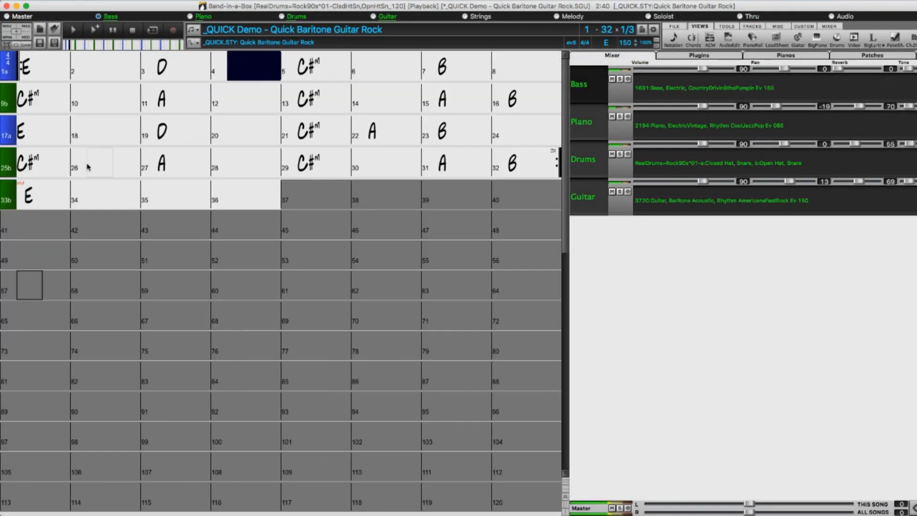
# Reduce the number of rows on the eight-column chord sheet step by step, past ten rows, for larger chords.
pyautogui.press('super+Down')
pyautogui.press('super+Up')
pyautogui.press('super+Up')
pyautogui.press('super+Up')
pyautogui.press('super+Up')
pyautogui.press('super+Up')
pyautogui.press('super+Up')
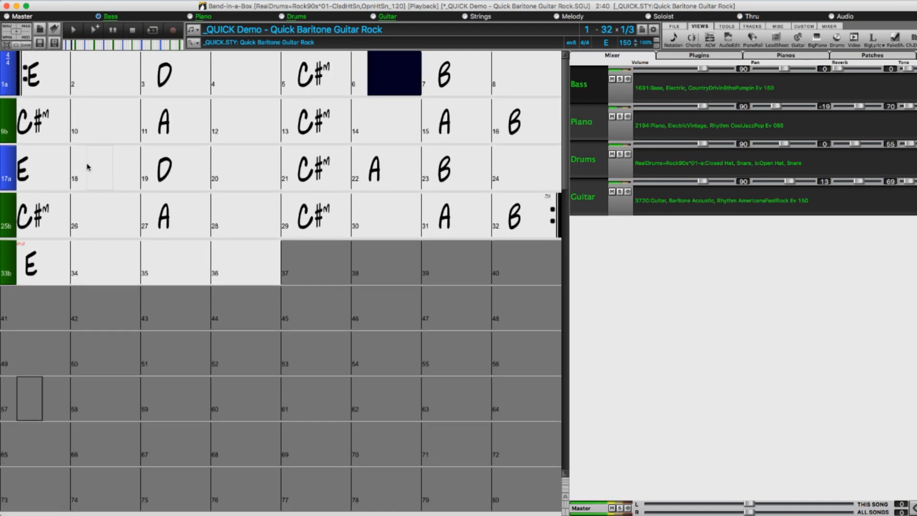
pyautogui.press('super+Up')
pyautogui.press('super+Up')
pyautogui.press('super+Up')
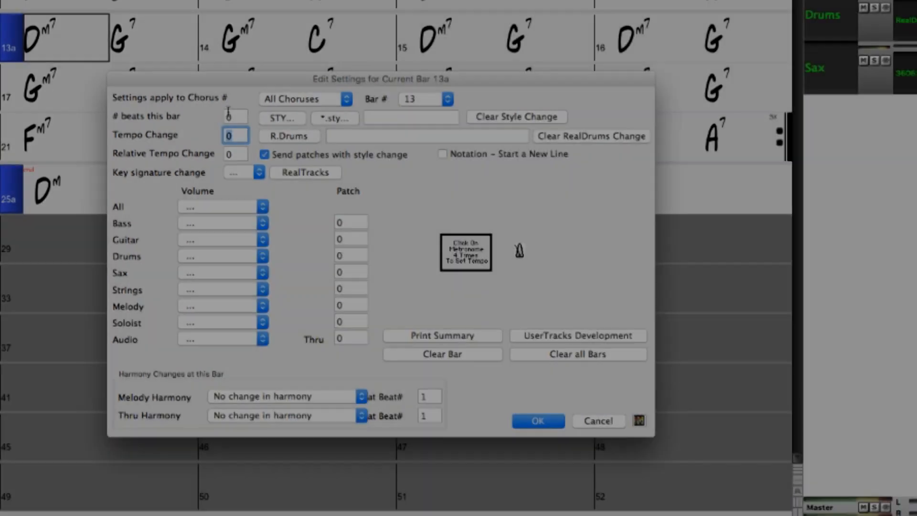
# Set bar 13 of the Tippin Tenor Sax Blues demo to 3 beats in its bar settings.
pyautogui.doubleClick(229, 116)
pyautogui.write('3')
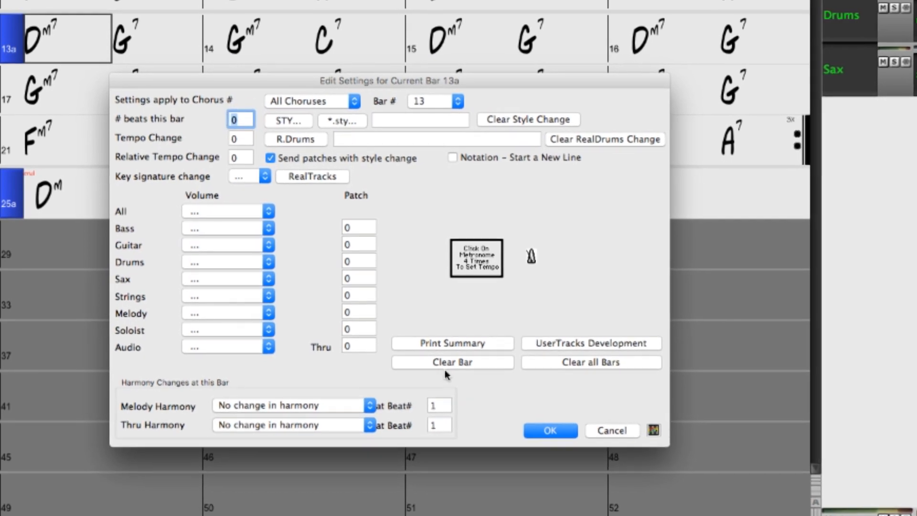
pyautogui.click(554, 440)
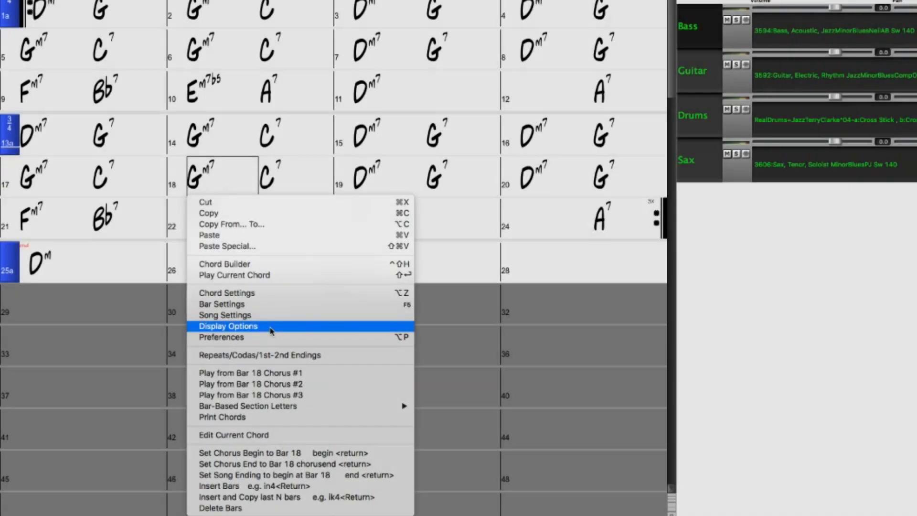
pyautogui.click(267, 326)
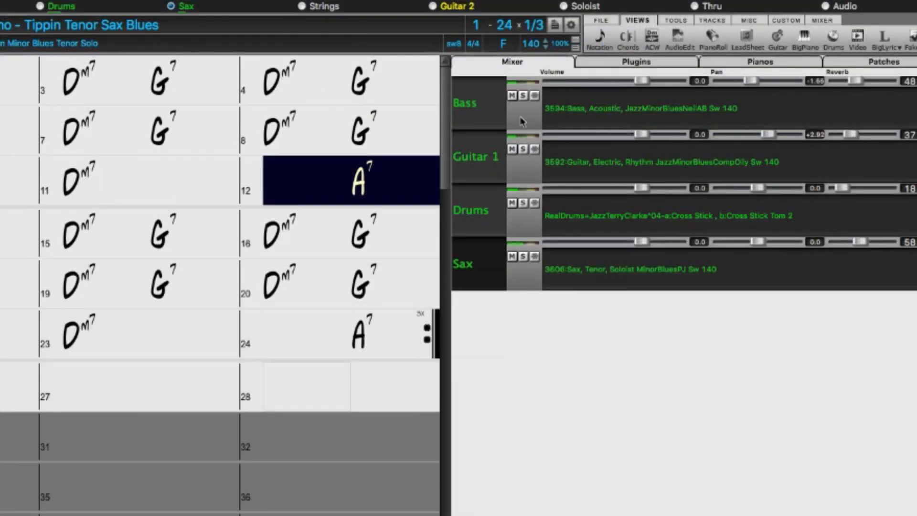
# Set the visual transpose to Tenor Sax +14 and show the Sax part with its transpose setting in the Notation window.
pyautogui.click(514, 45)
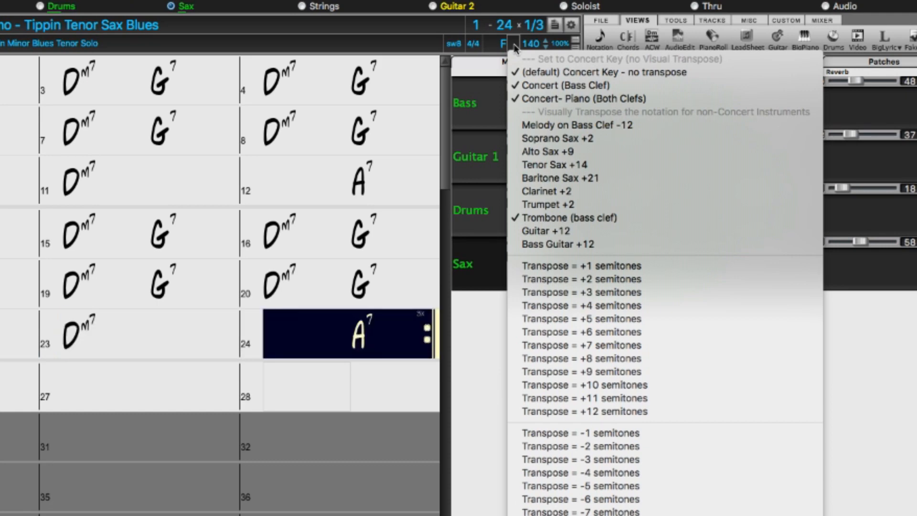
pyautogui.click(542, 164)
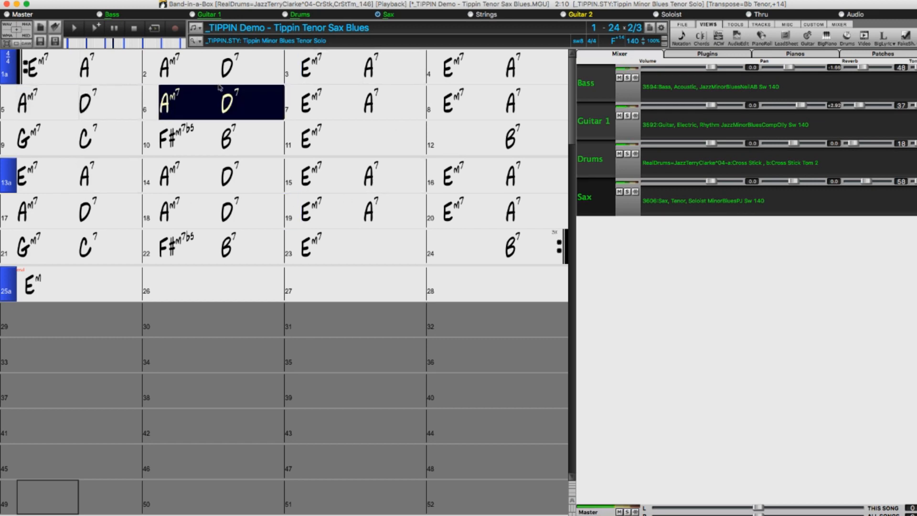
pyautogui.click(681, 38)
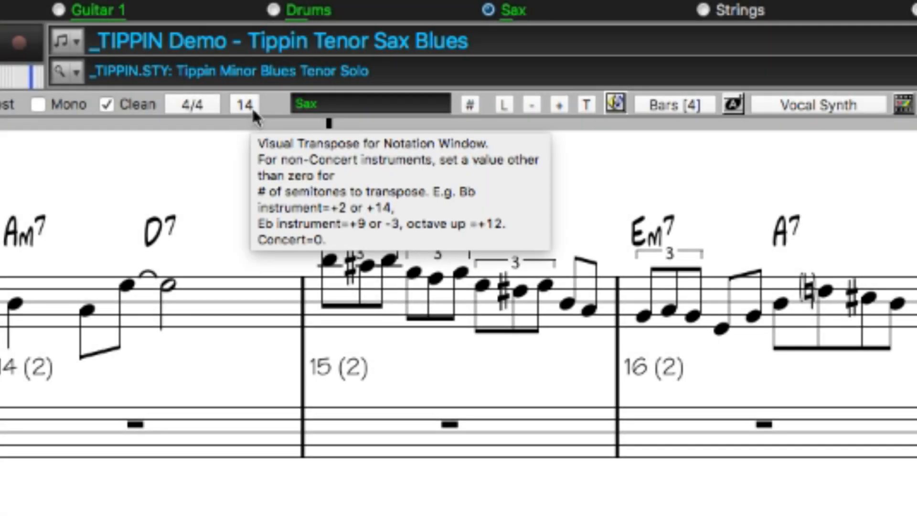
pyautogui.click(253, 110)
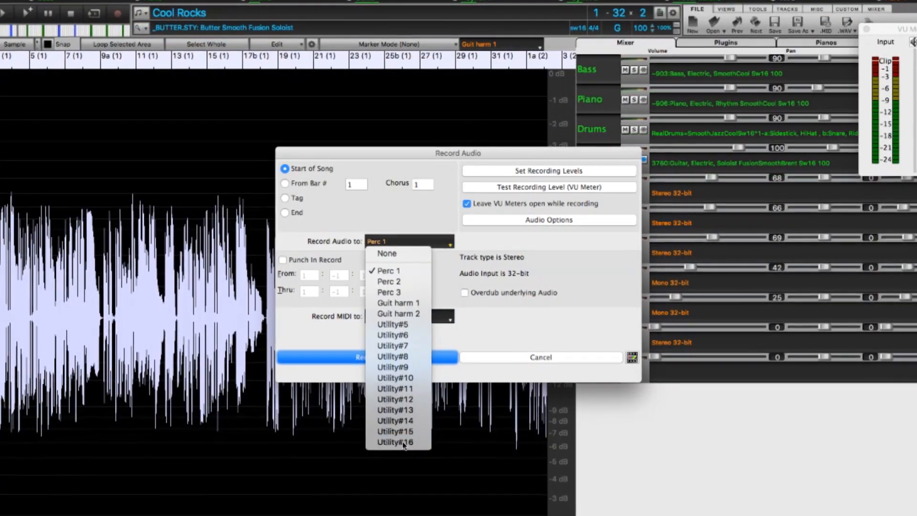
# Generate a RealTrack on Utility#15, and paste the guitar audio selected in bar 3 onto Utility#16.
pyautogui.click(399, 466)
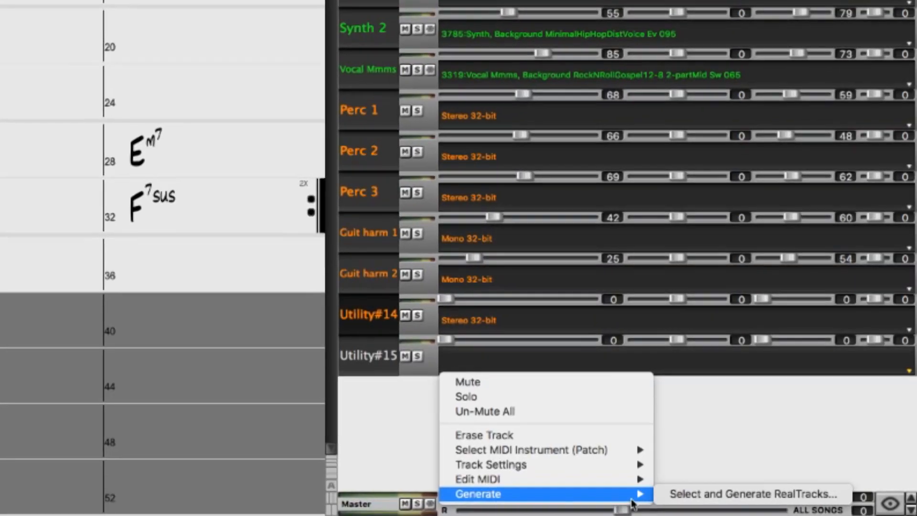
pyautogui.click(675, 495)
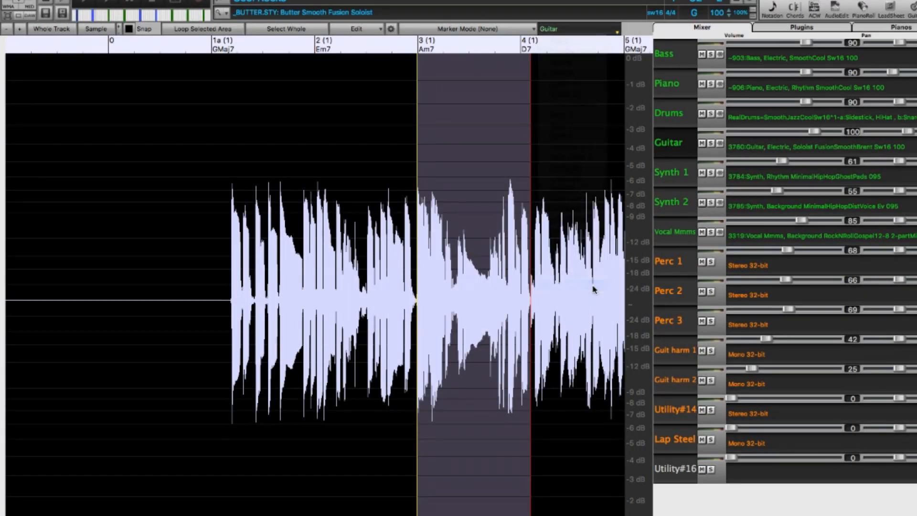
pyautogui.press('super+v')
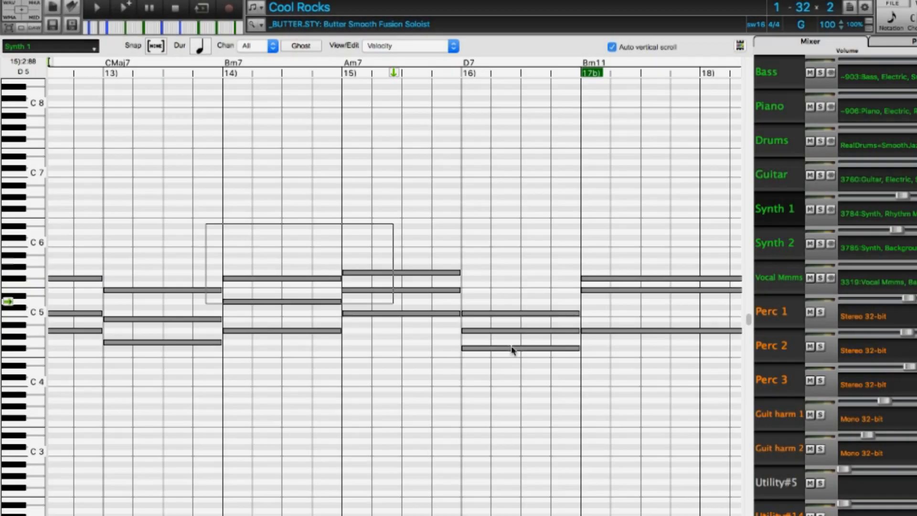
# Copy the selected Synth 1 notes in bars 14 to 16 of the Piano Roll to the Utility#5 track.
pyautogui.moveTo(512, 348); pyautogui.dragTo(600, 427)
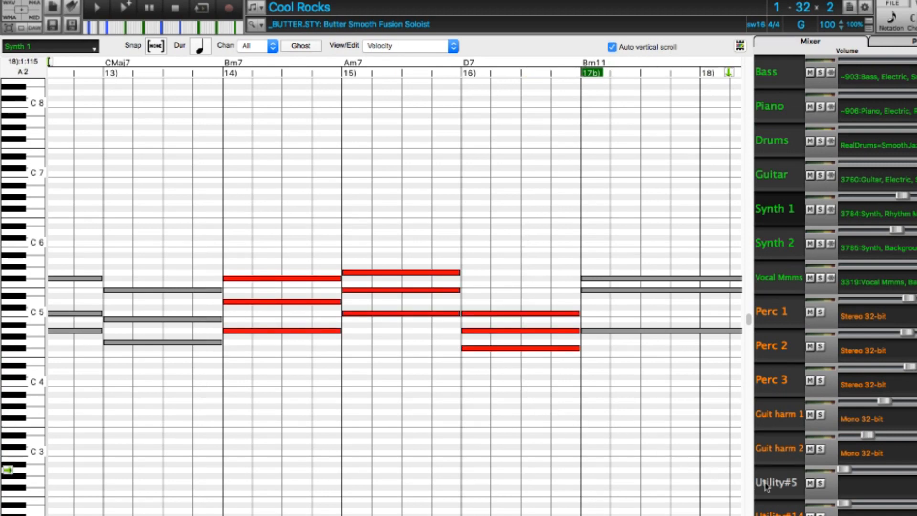
pyautogui.click(773, 483)
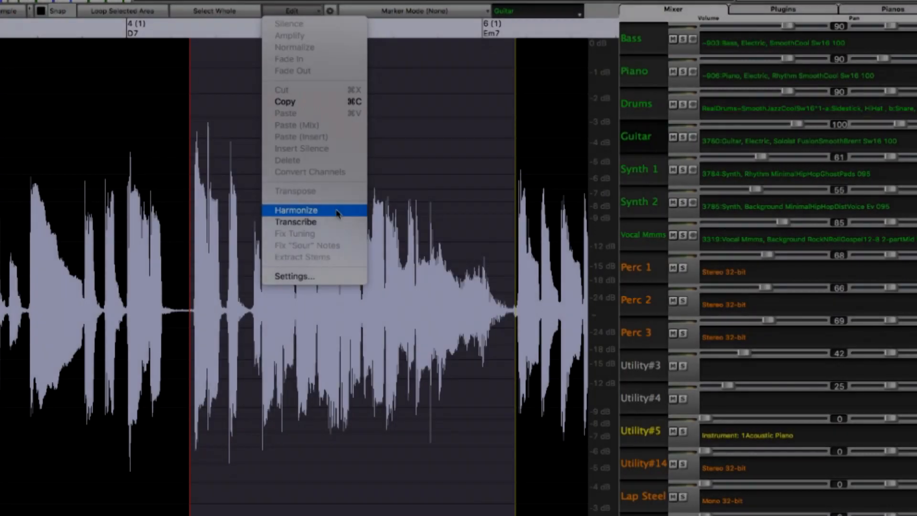
pyautogui.click(317, 208)
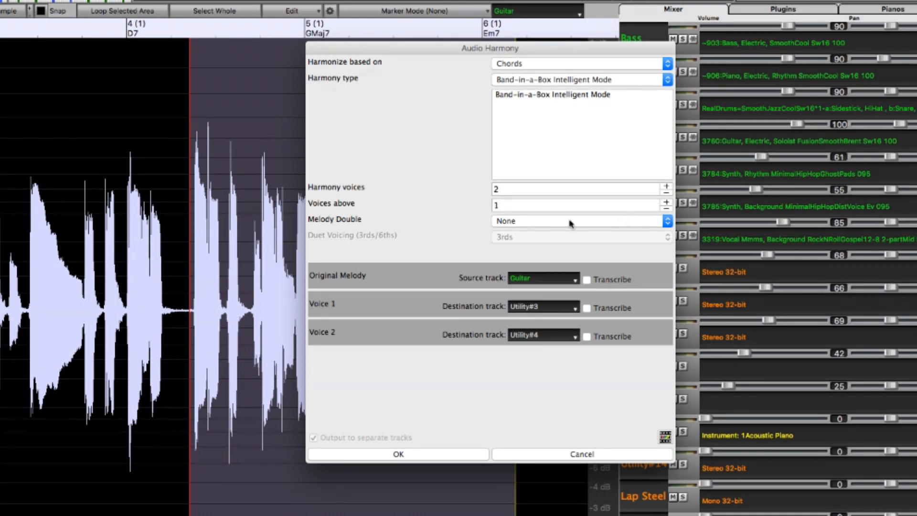
# Generate a two-voice, chord-based audio harmony of the selected Guitar audio onto Utility#3 and Utility#4, and select those tracks.
pyautogui.click(396, 454)
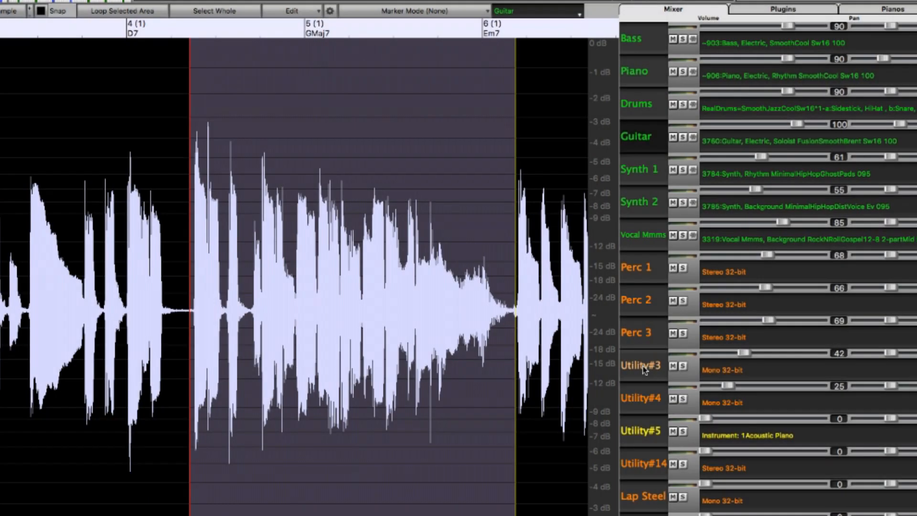
pyautogui.click(642, 367)
pyautogui.click(641, 402)
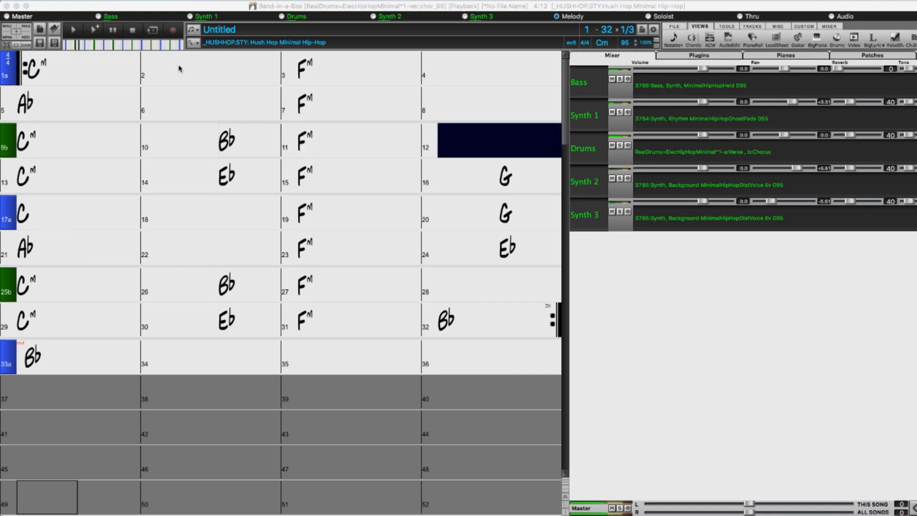
# Stop playback of the Hush Hop Minimal Hip-Hop song and show the Utility#1 track in the mixer.
pyautogui.click(134, 30)
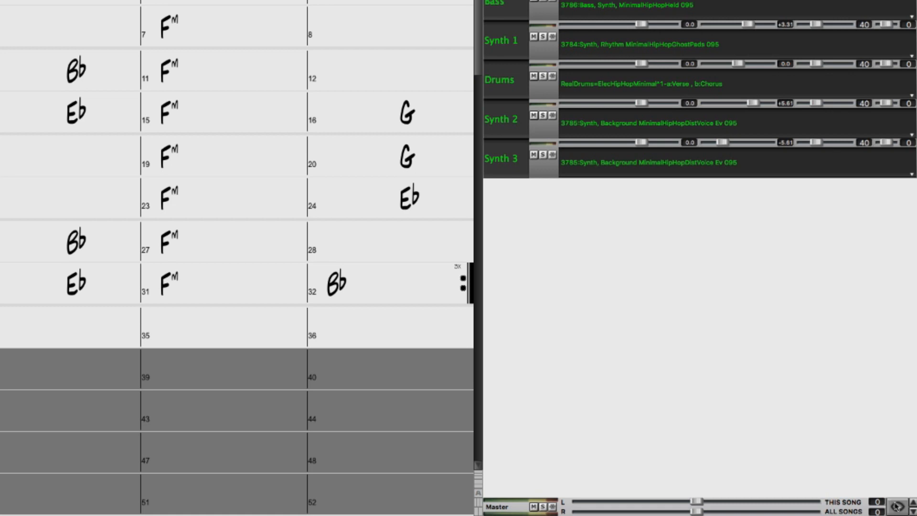
pyautogui.click(896, 506)
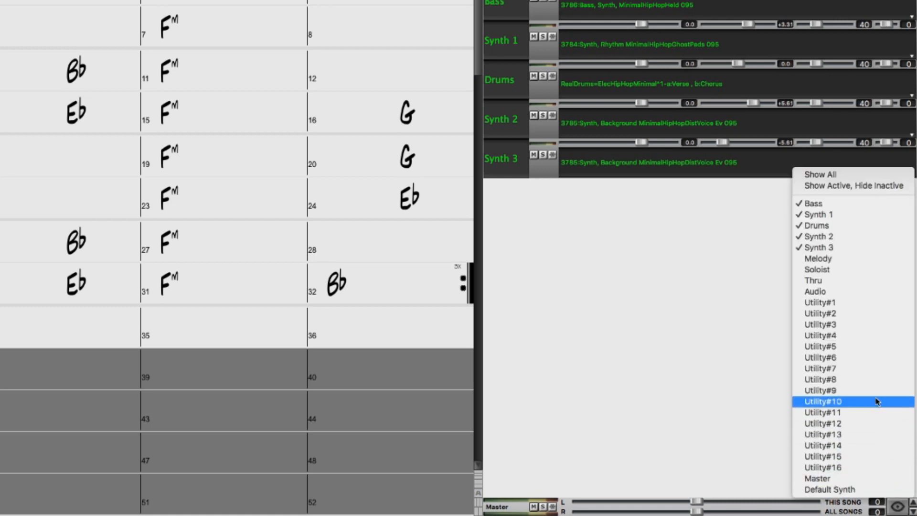
pyautogui.click(856, 305)
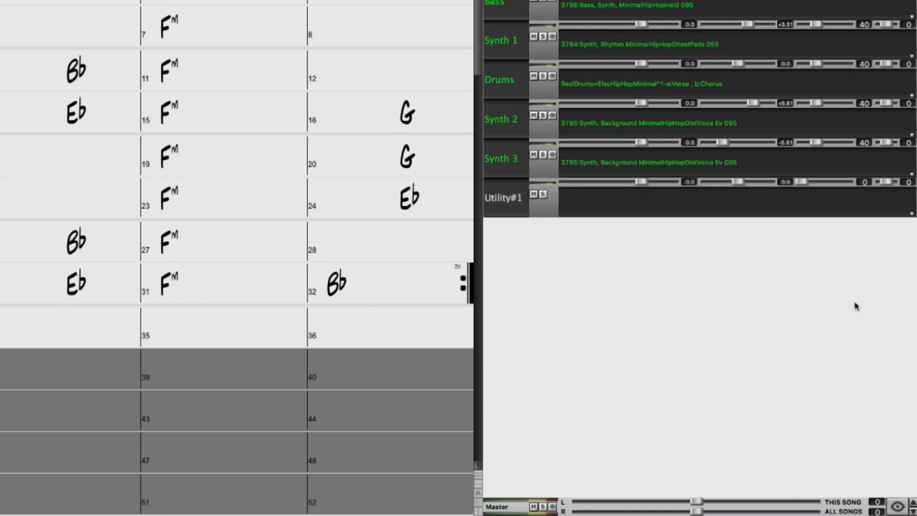
# Filter the RealTracks by "old time banjo guitar" and generate 3372: Banjo Guitar, Rhythm OldTimeBonfireAndy Ev16 110 on the Utility#1 track.
pyautogui.rightClick(616, 206)
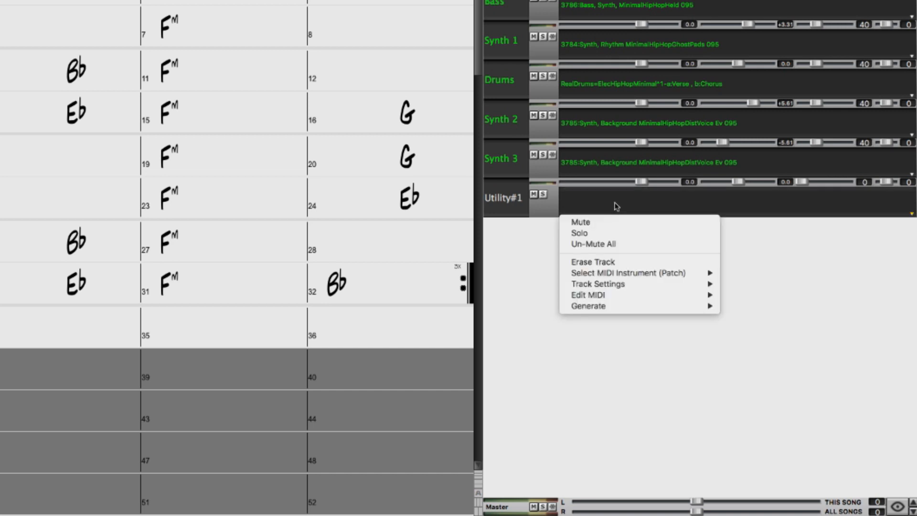
pyautogui.moveTo(683, 310)
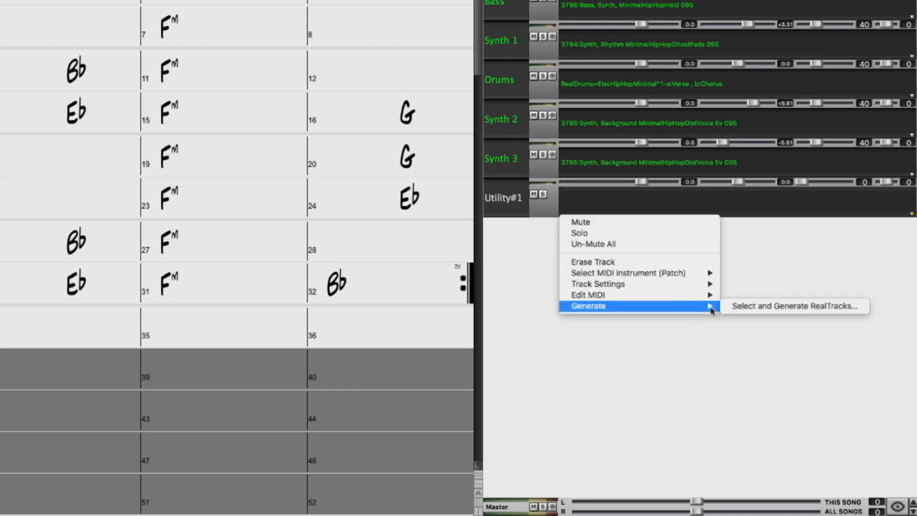
pyautogui.click(750, 306)
pyautogui.write('c')
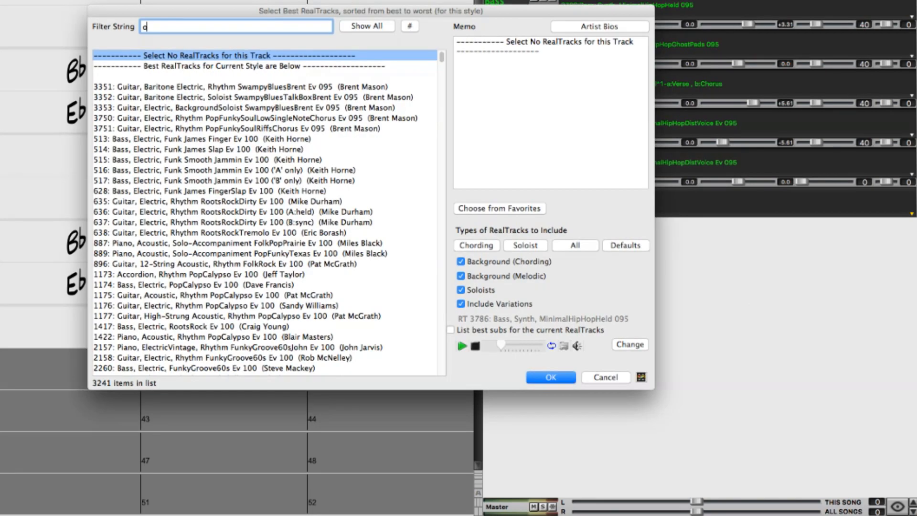
pyautogui.write('ld time')
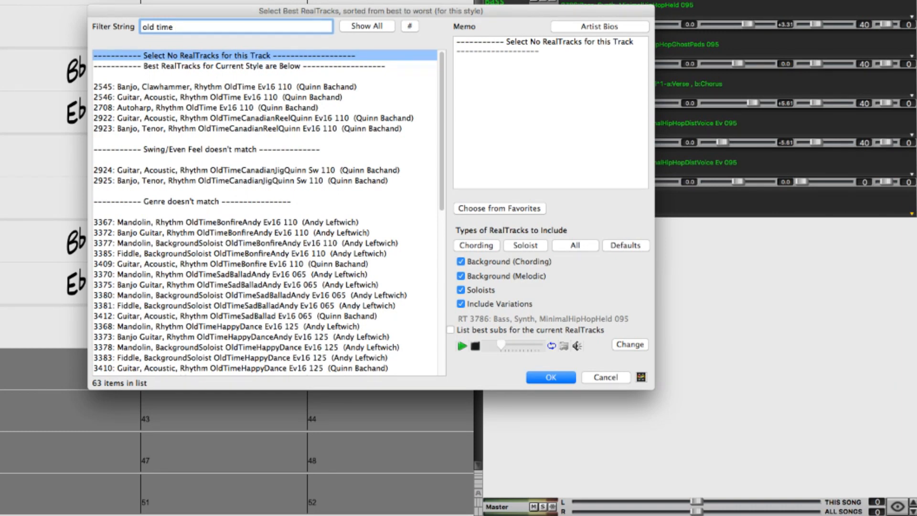
pyautogui.write('banjo')
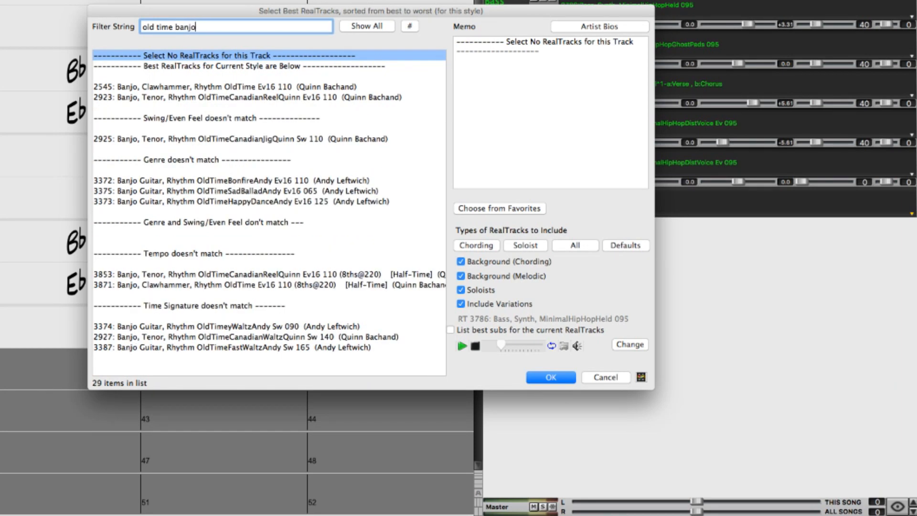
pyautogui.write(' guitar')
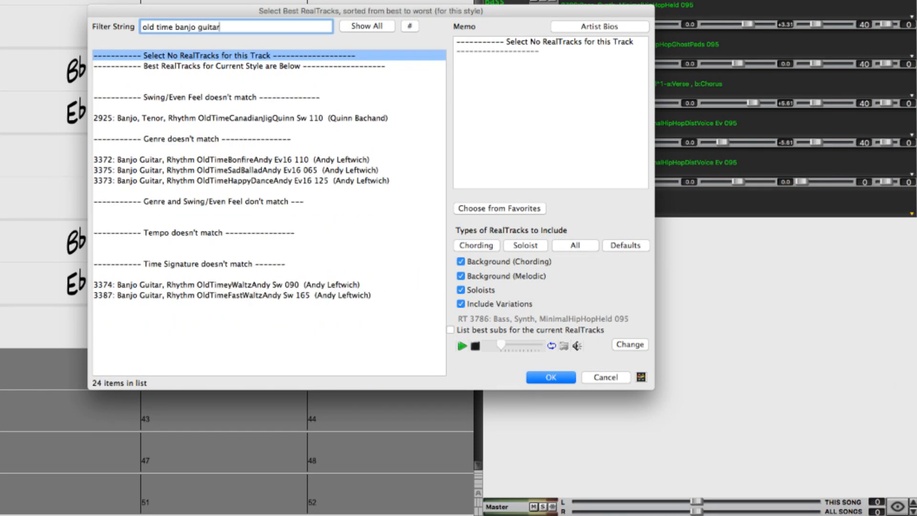
pyautogui.click(153, 159)
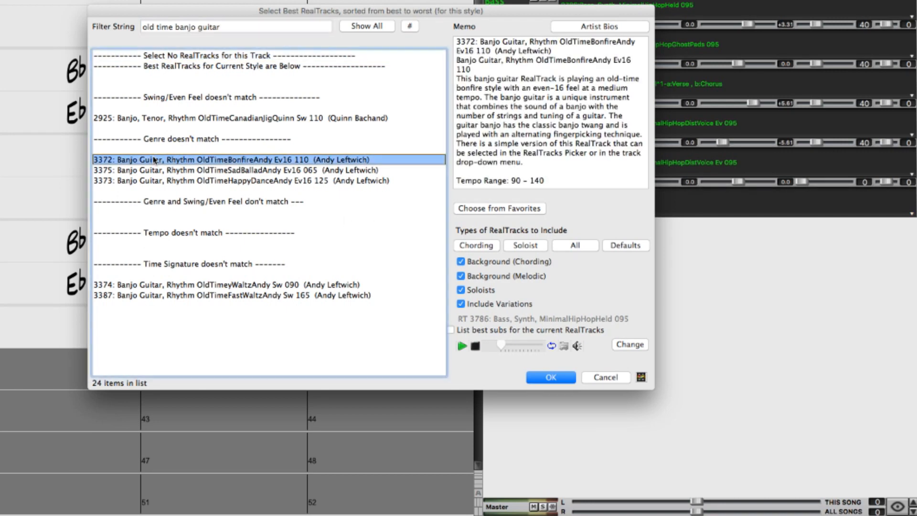
pyautogui.click(544, 377)
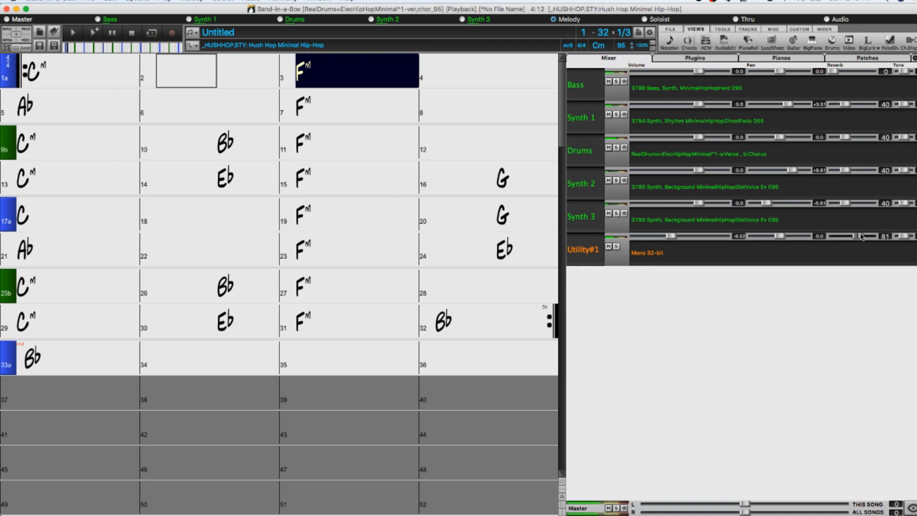
# Set the Utility#1 track's reverb to 90 and rename the track Ganjo.
pyautogui.moveTo(861, 237); pyautogui.dragTo(862, 237)
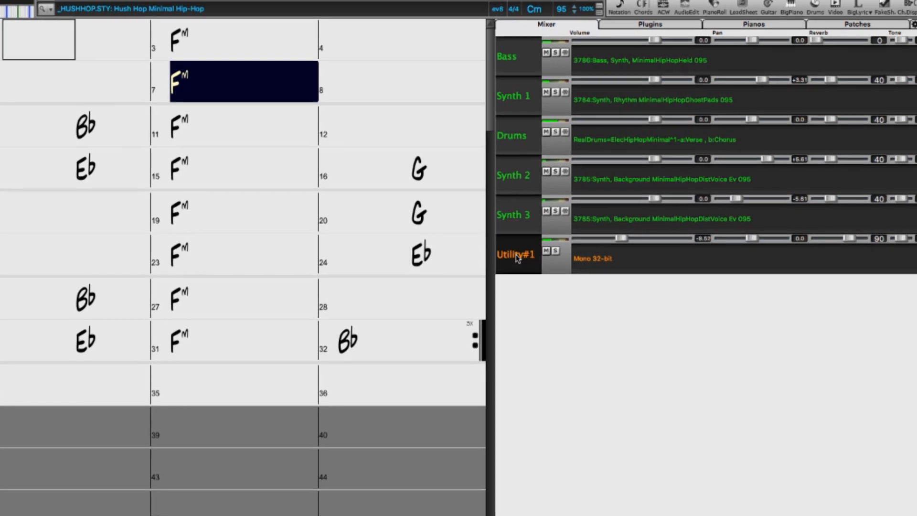
pyautogui.doubleClick(521, 253)
pyautogui.write('Ganjo')
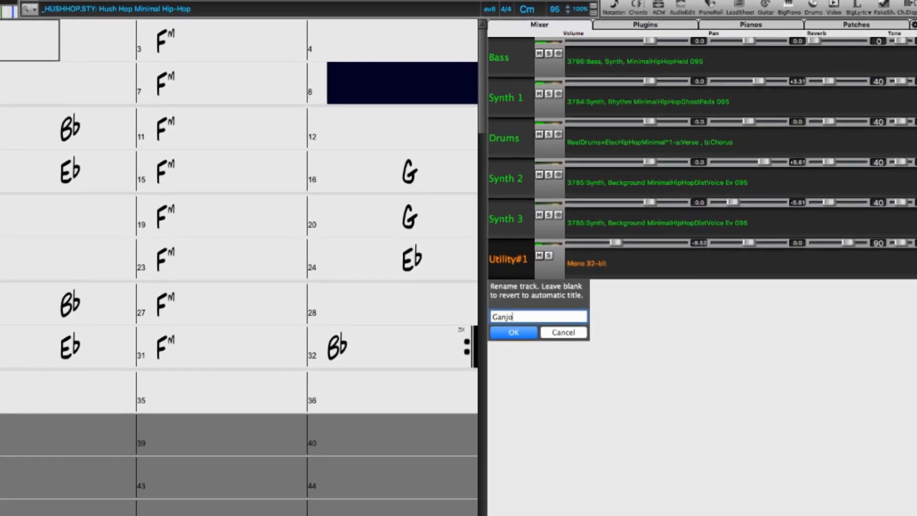
pyautogui.press('Return')
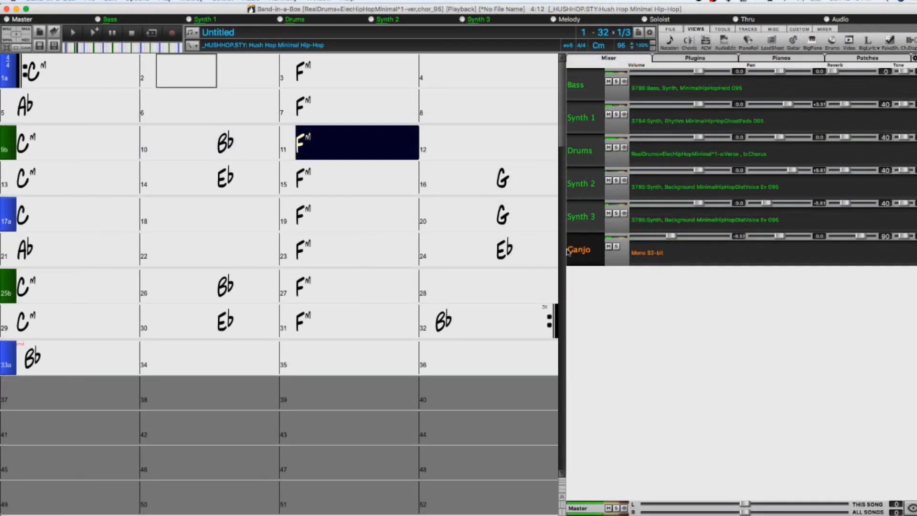
# Stop the song's playback and show the Utility#2 track in the mixer.
pyautogui.click(133, 33)
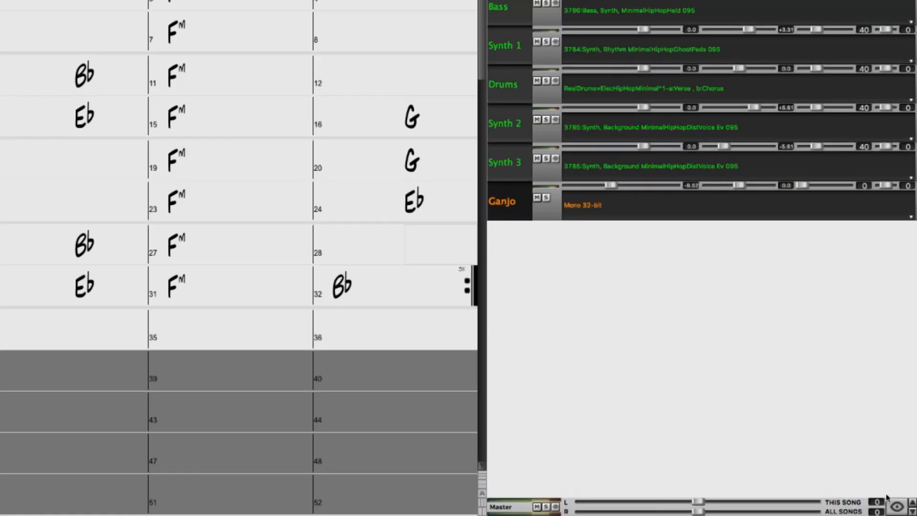
pyautogui.click(896, 507)
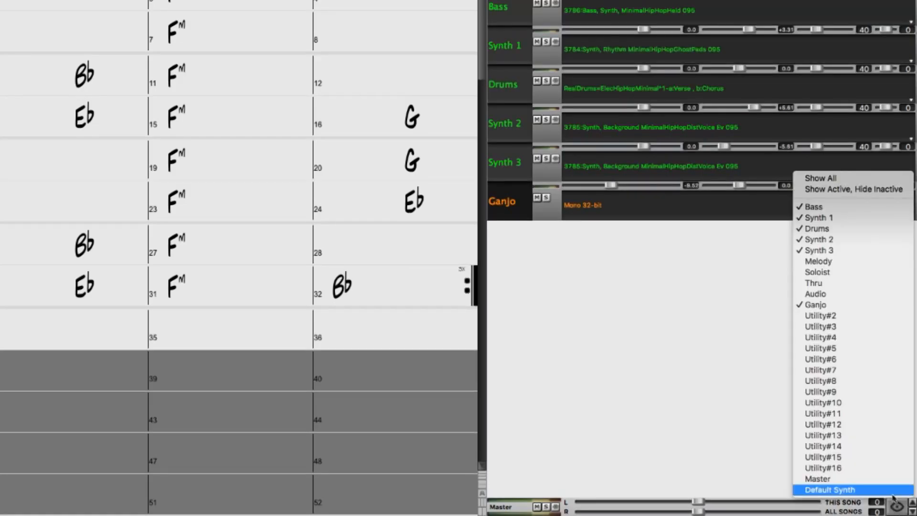
pyautogui.click(852, 315)
# Filter the RealTracks by "lap steel" and generate 3692: Guitar, Lap Steel, Background Americana8thsHigh Ev 085 on the Utility#2 track.
pyautogui.rightClick(646, 244)
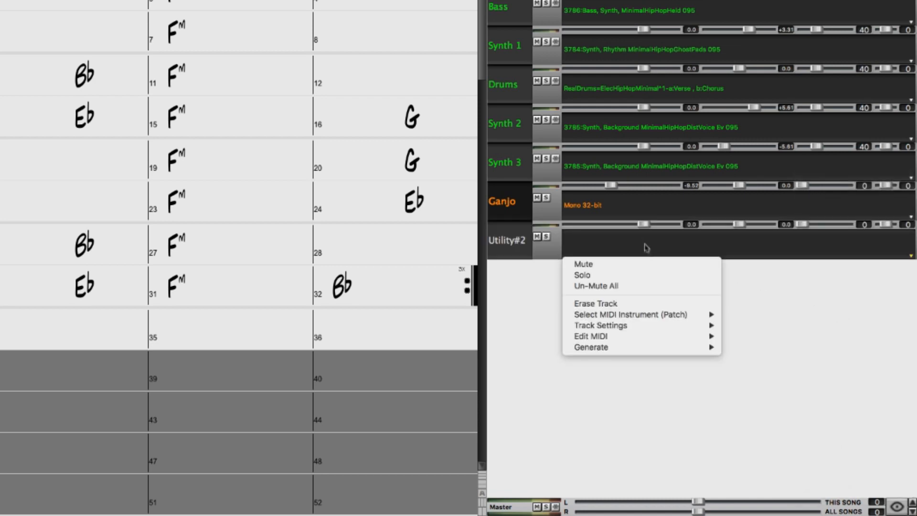
pyautogui.moveTo(690, 349)
pyautogui.click(795, 347)
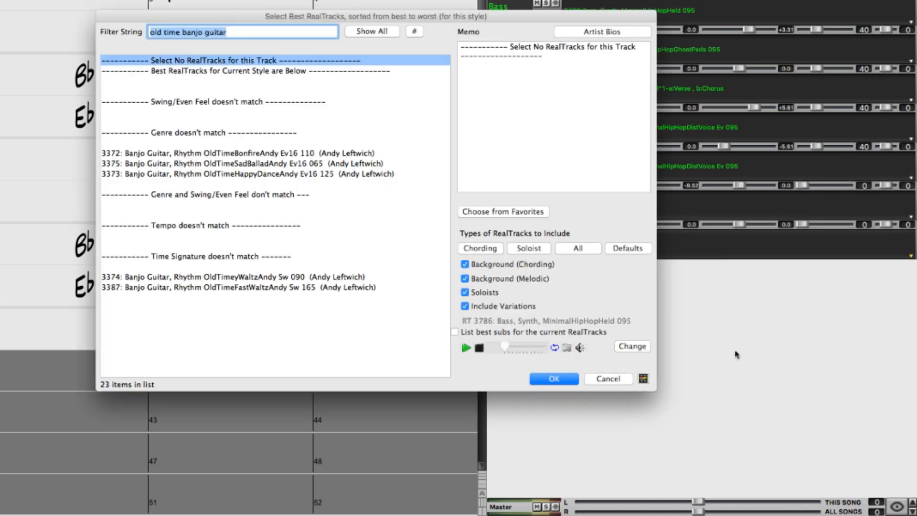
pyautogui.write('lap steel')
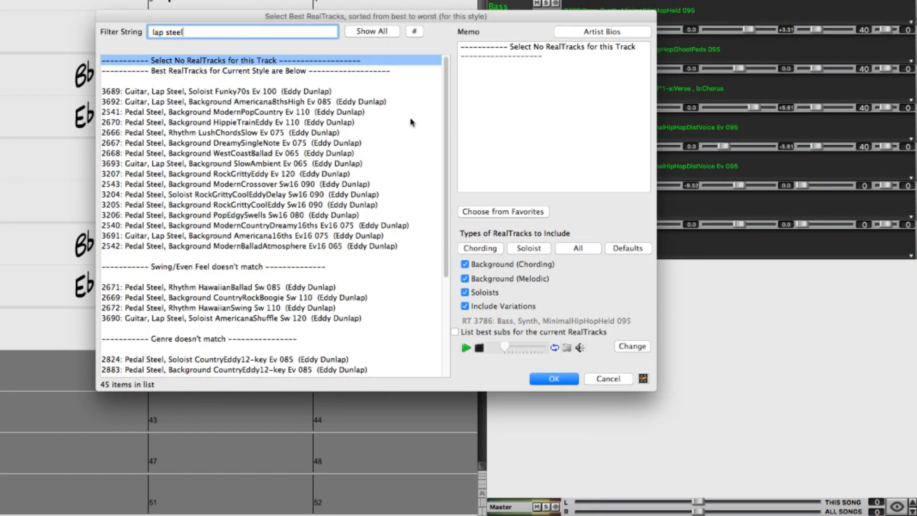
pyautogui.click(375, 102)
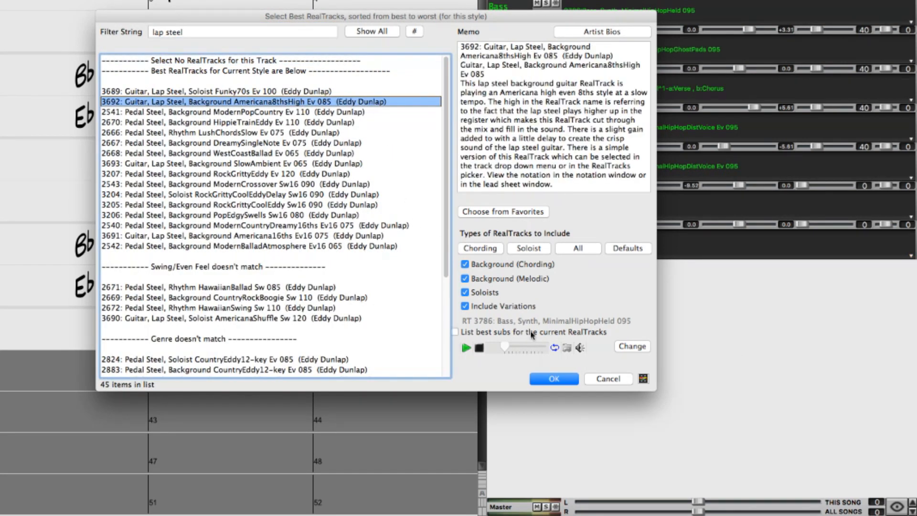
pyautogui.click(552, 379)
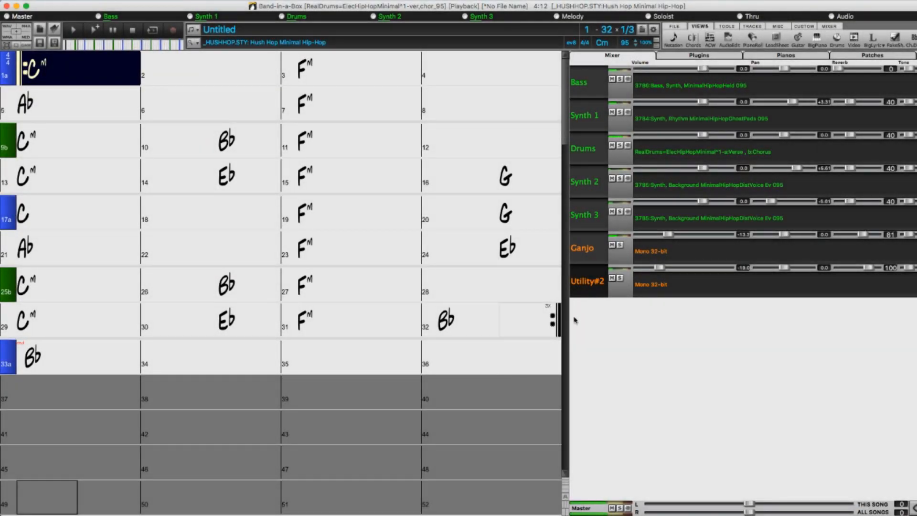
# Rename the Utility#2 track Lap Steel.
pyautogui.doubleClick(592, 287)
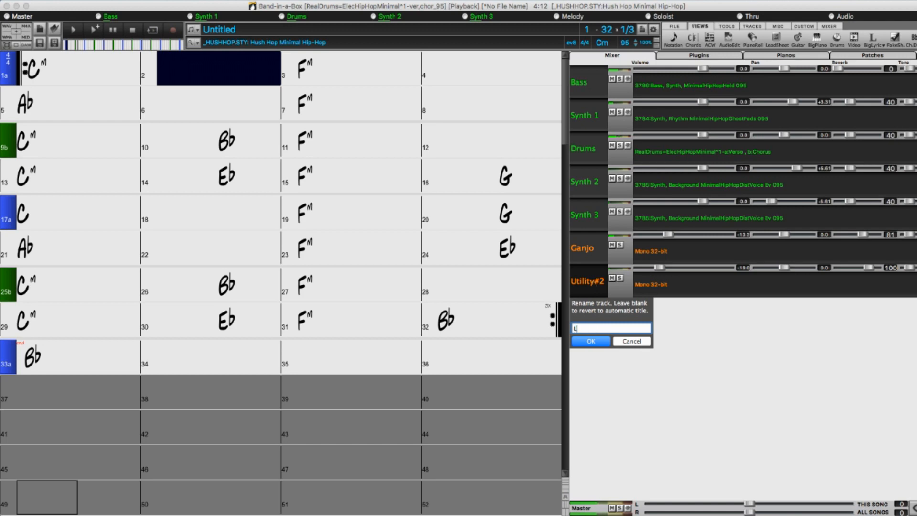
pyautogui.write('Lap Steel')
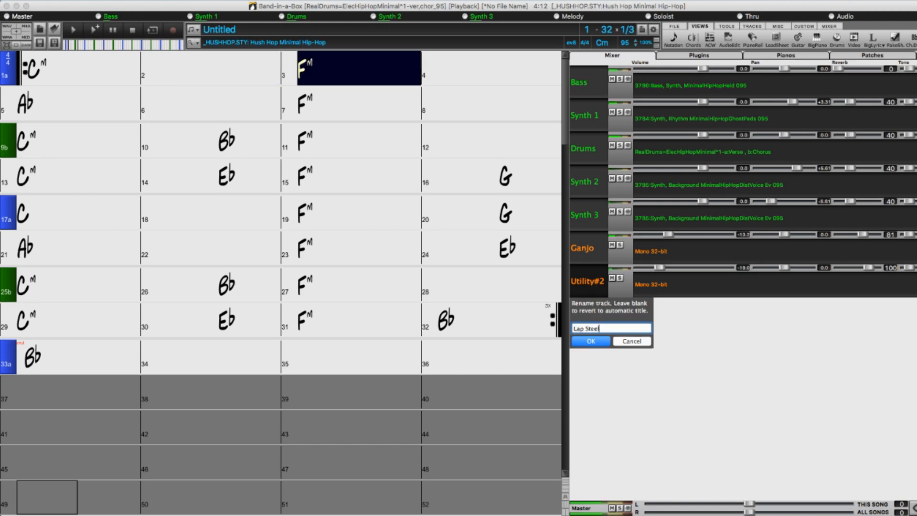
pyautogui.press('Return')
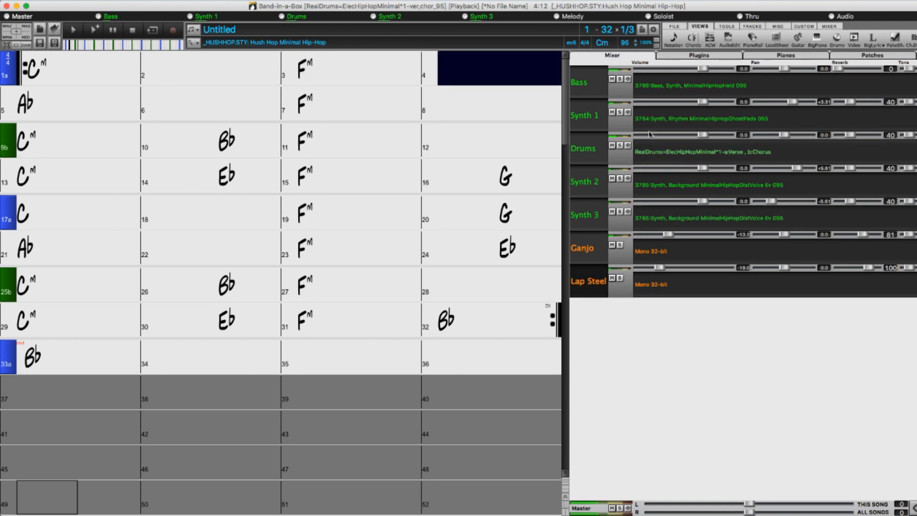
# Open the Lap Steel audio, generate a two-voice, chord-based harmony with one voice above onto Utility#3 and Utility#4, and select those tracks.
pyautogui.click(728, 40)
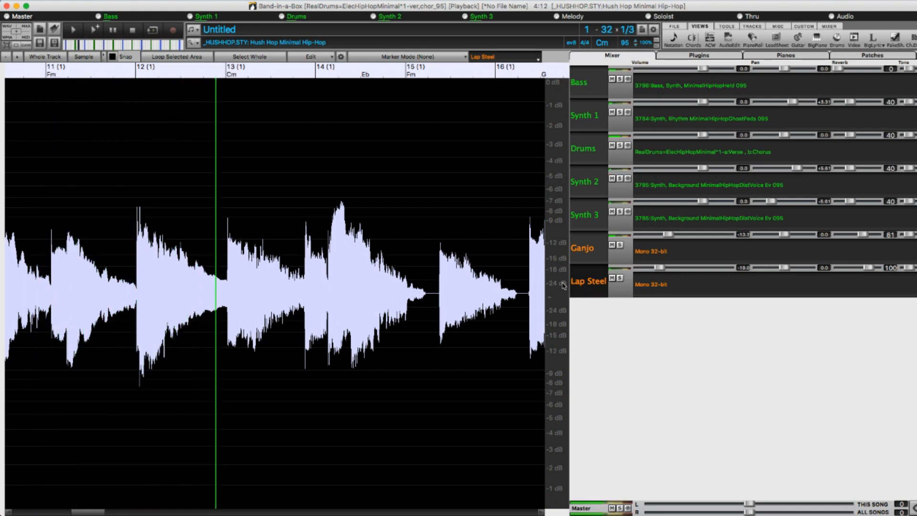
pyautogui.click(134, 30)
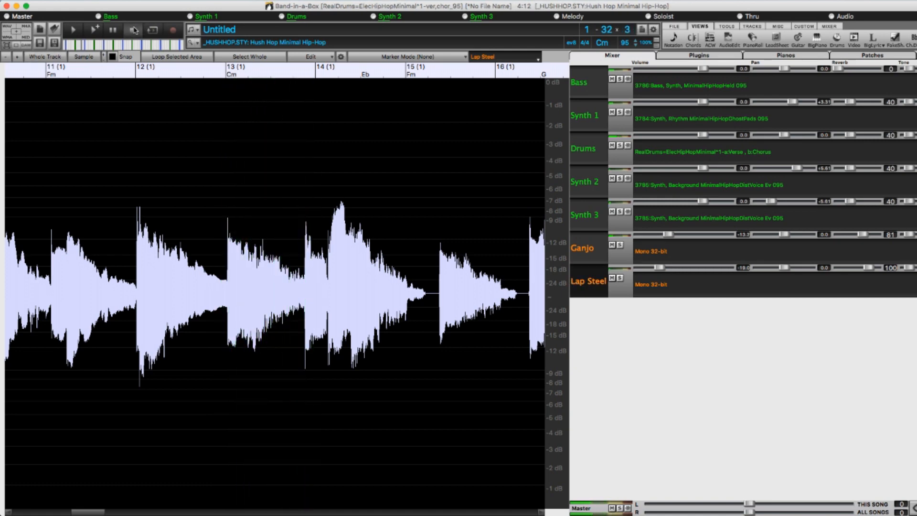
pyautogui.click(331, 58)
pyautogui.click(327, 215)
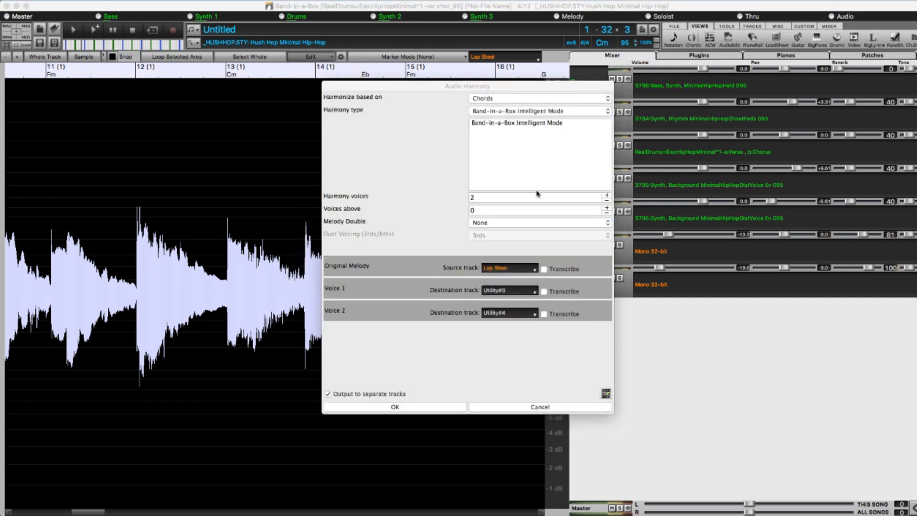
pyautogui.click(606, 209)
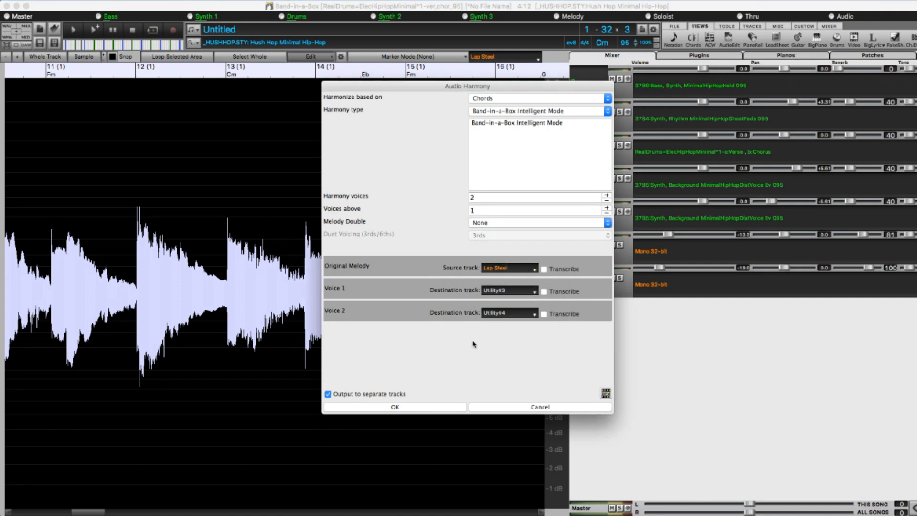
pyautogui.click(437, 406)
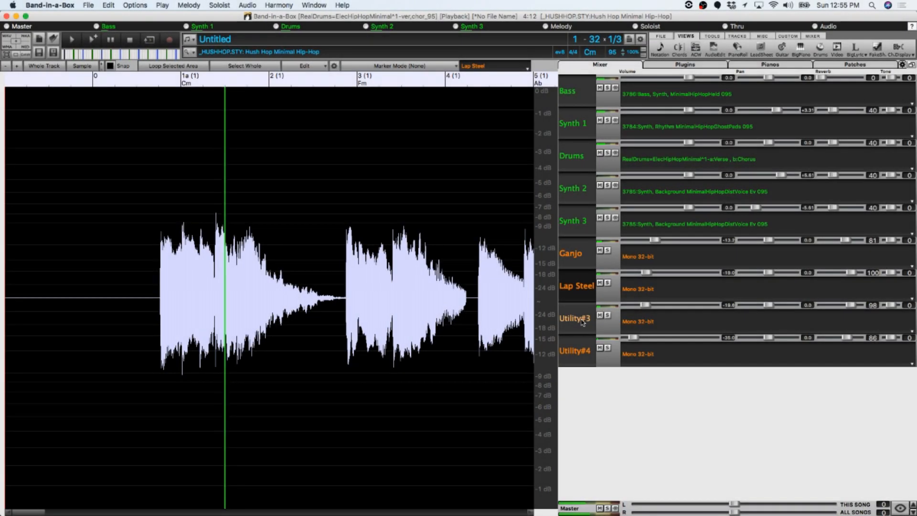
pyautogui.click(582, 322)
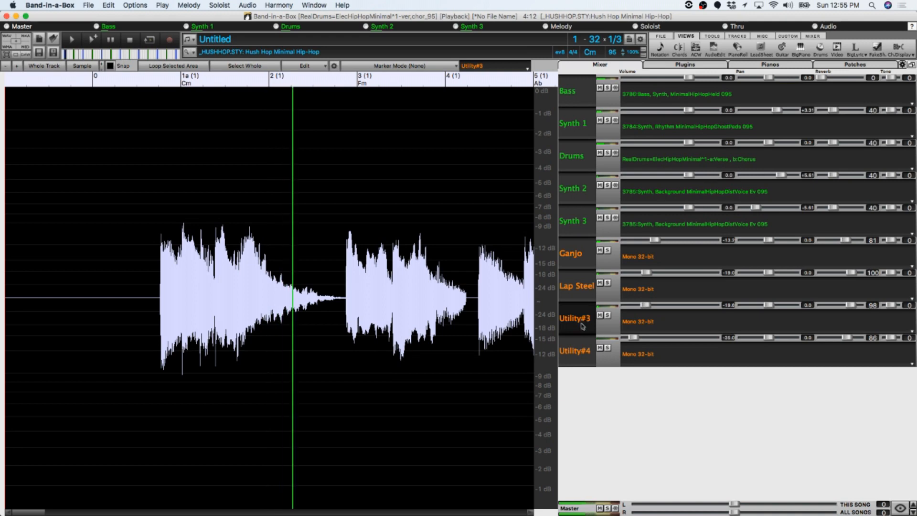
pyautogui.click(579, 356)
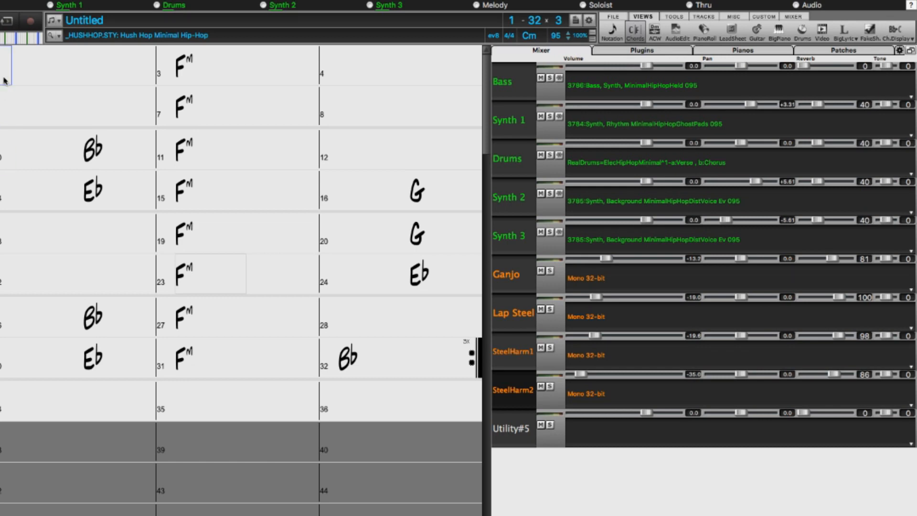
# Record live audio from the start of the song onto the Utility#5 track.
pyautogui.click(32, 20)
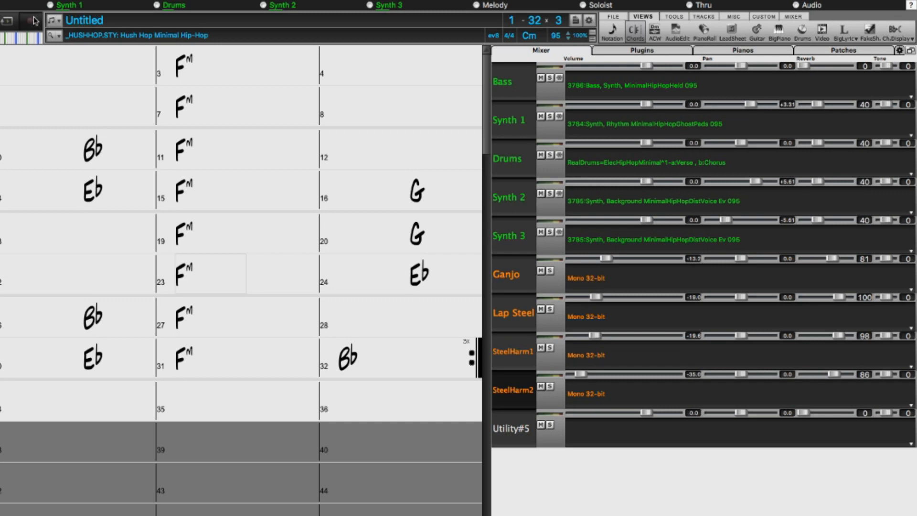
pyautogui.click(360, 252)
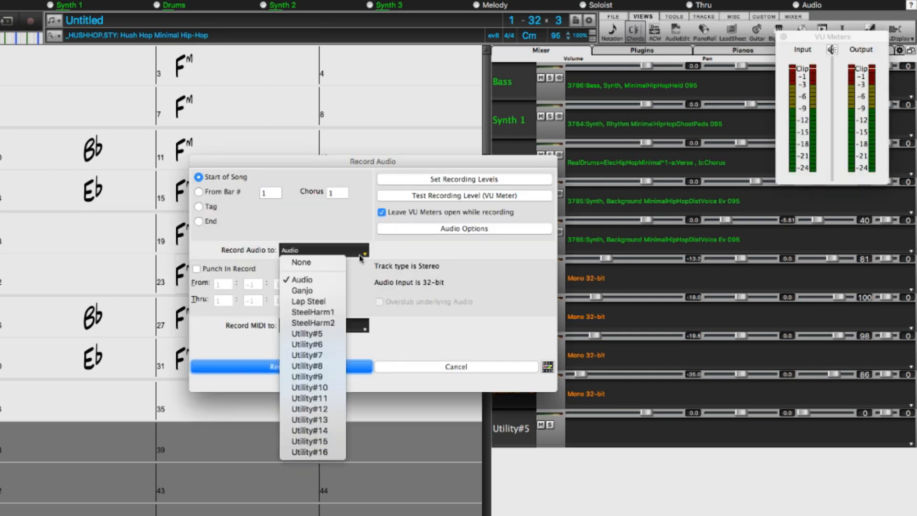
pyautogui.click(331, 334)
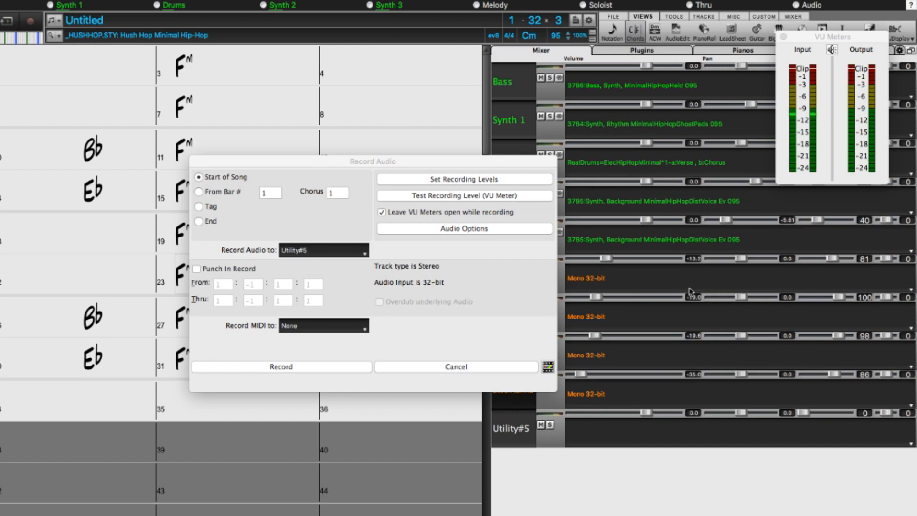
pyautogui.click(276, 367)
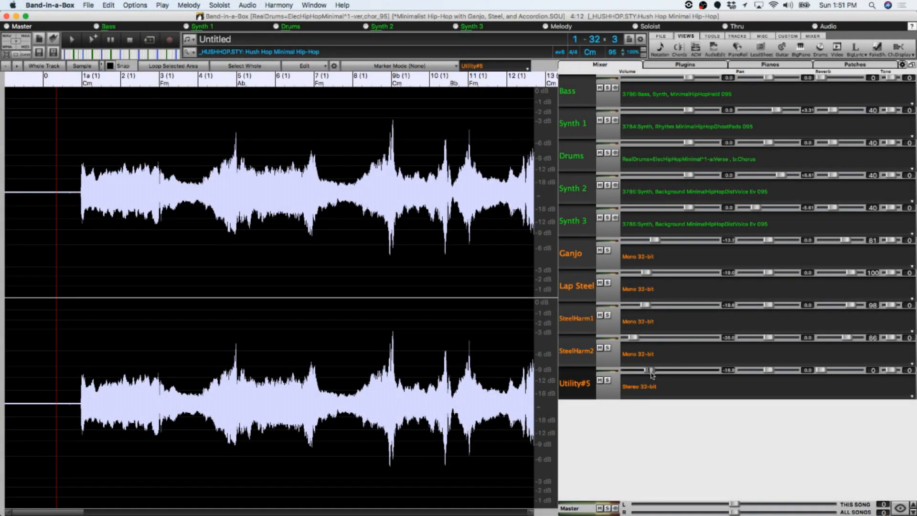
# Lower the recorded Utility#5 track's volume to -20.2 and raise its reverb.
pyautogui.moveTo(650, 370); pyautogui.dragTo(645, 370)
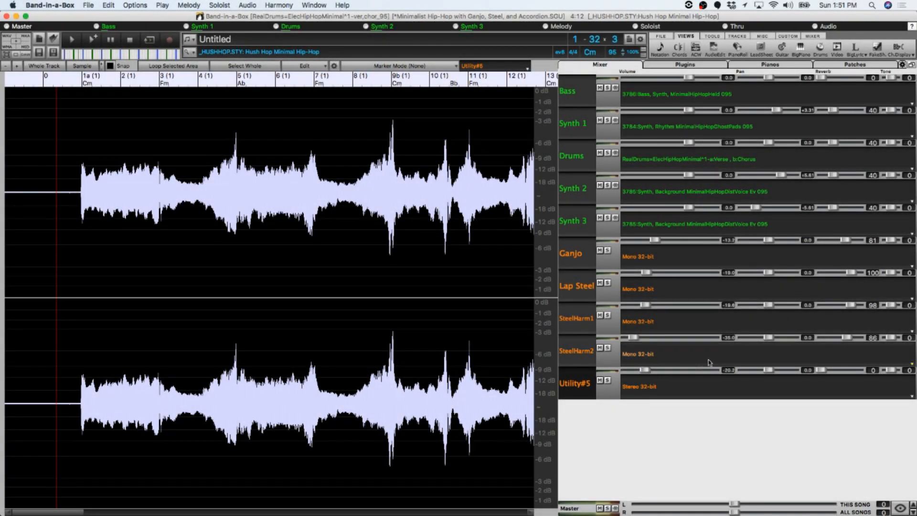
pyautogui.moveTo(819, 370); pyautogui.dragTo(851, 371)
pyautogui.doubleClick(70, 92)
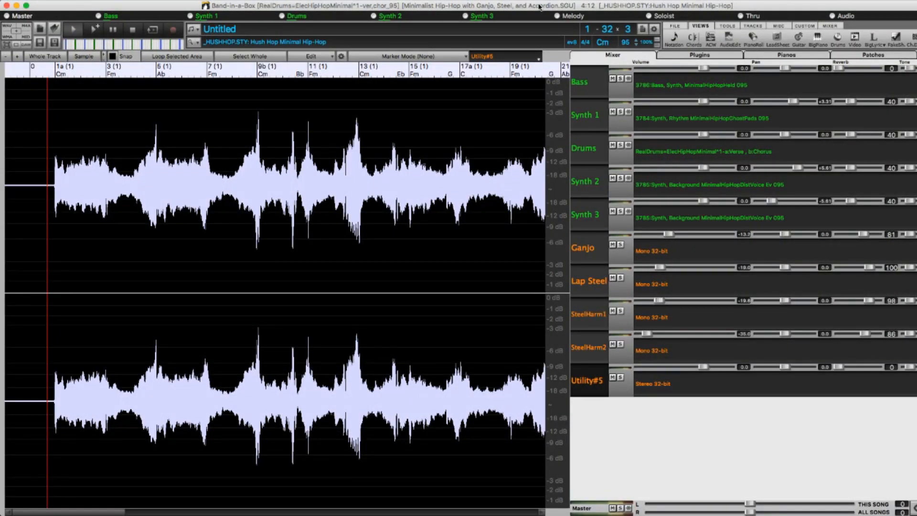
# Switch to the HushHop_tracks folder in Finder and select the song file Minimalist Hip-Hop with Ganjo, Steel, and Accordion.SGU.
pyautogui.press('super+Tab')
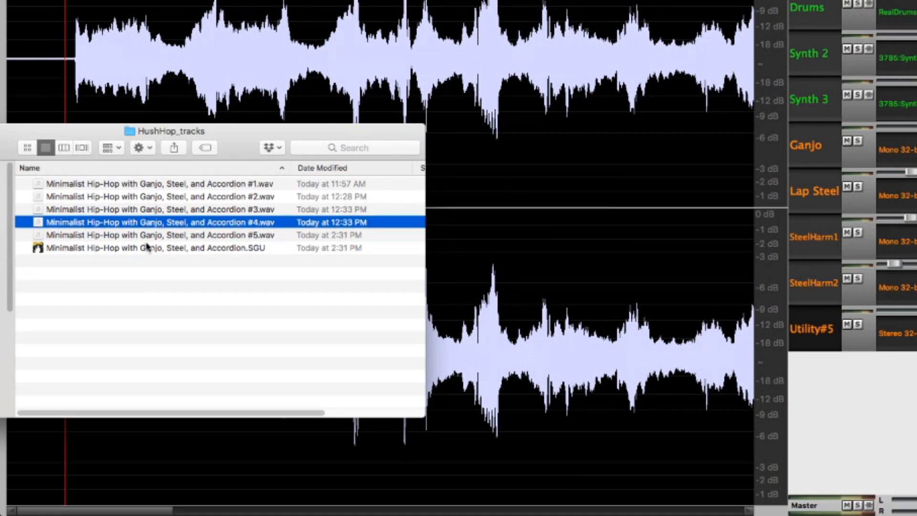
pyautogui.click(147, 247)
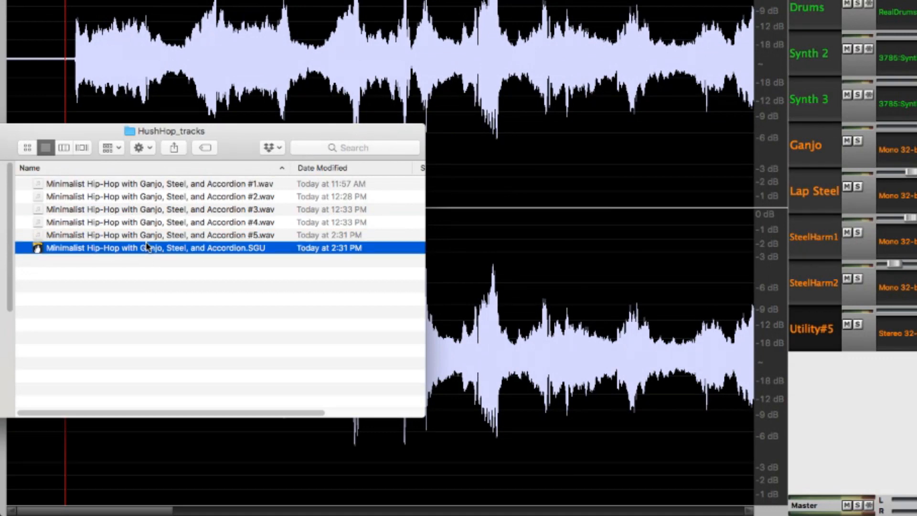
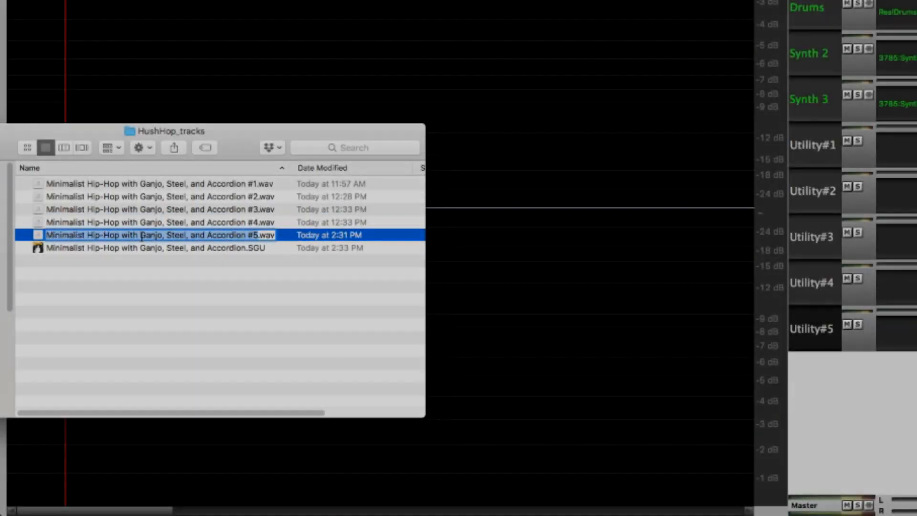
# Rename the file Minimalist Hip-Hop with Ganjo, Steel, and Accordion #5.wav to myfile.wav.
pyautogui.write('myfile')
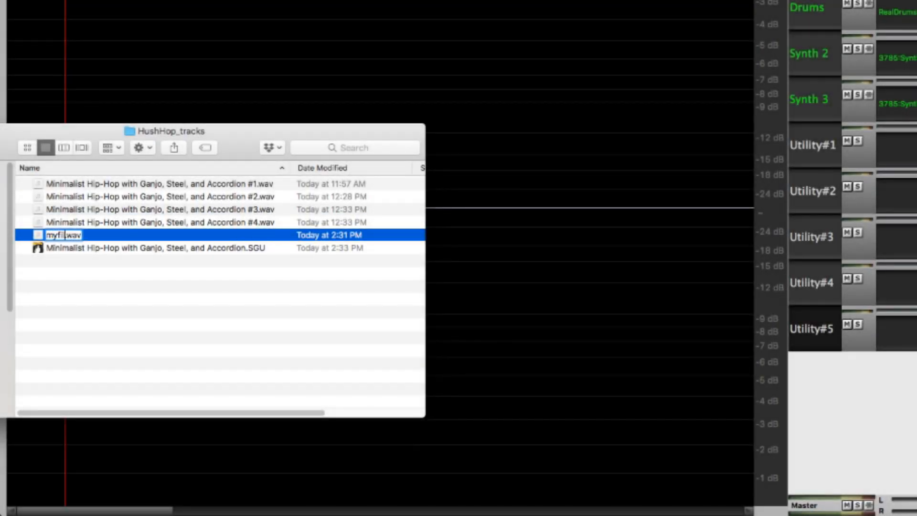
pyautogui.press('Return')
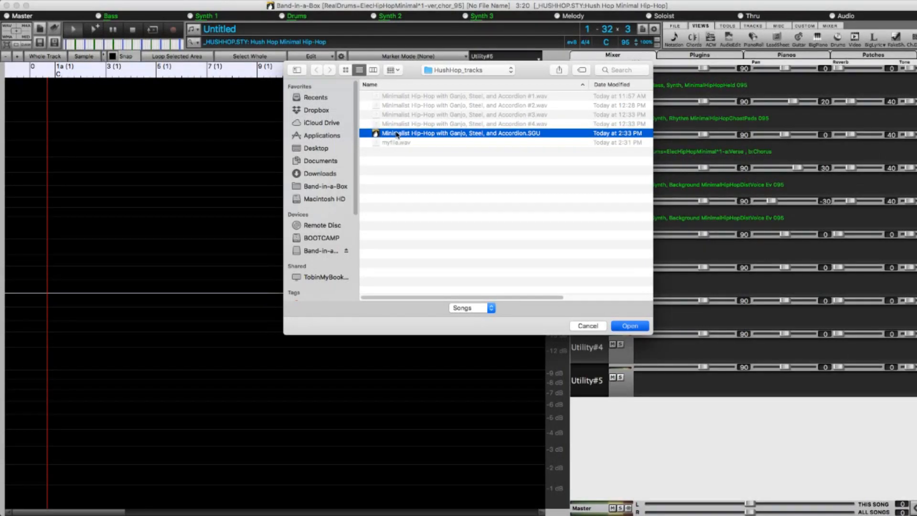
# Examine how zooming the Ganjo waveform in and out follows the mouse pointer at different bars.
pyautogui.doubleClick(397, 134)
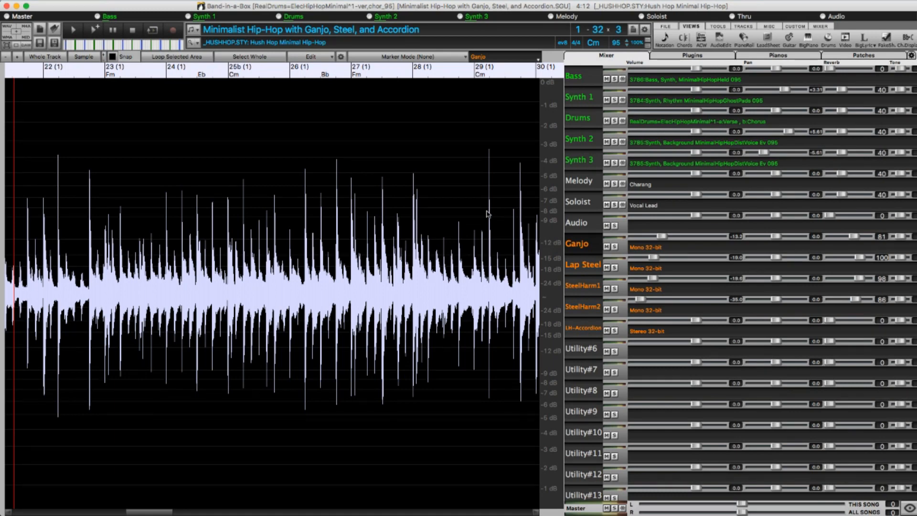
pyautogui.scroll(2, 109, 219)
pyautogui.scroll(3, 110, 219)
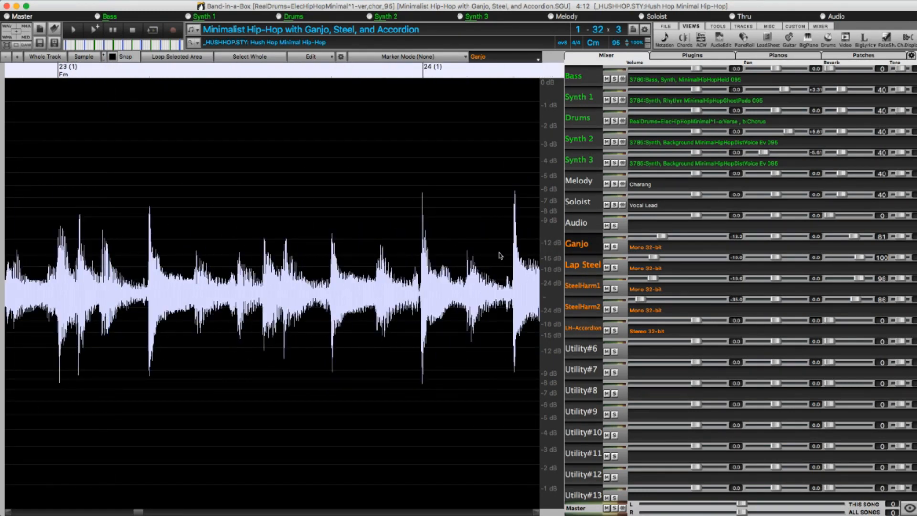
pyautogui.scroll(-3, 499, 255)
pyautogui.scroll(2, 440, 246)
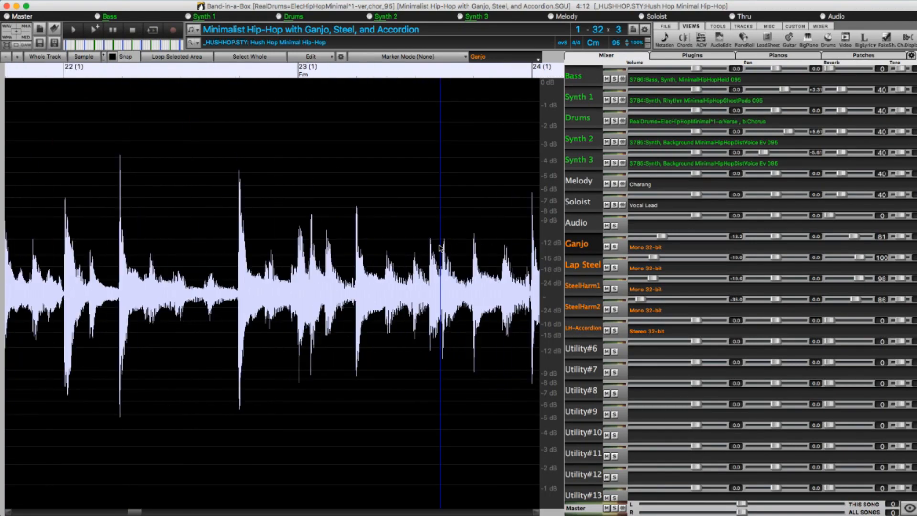
pyautogui.scroll(-1, 72, 223)
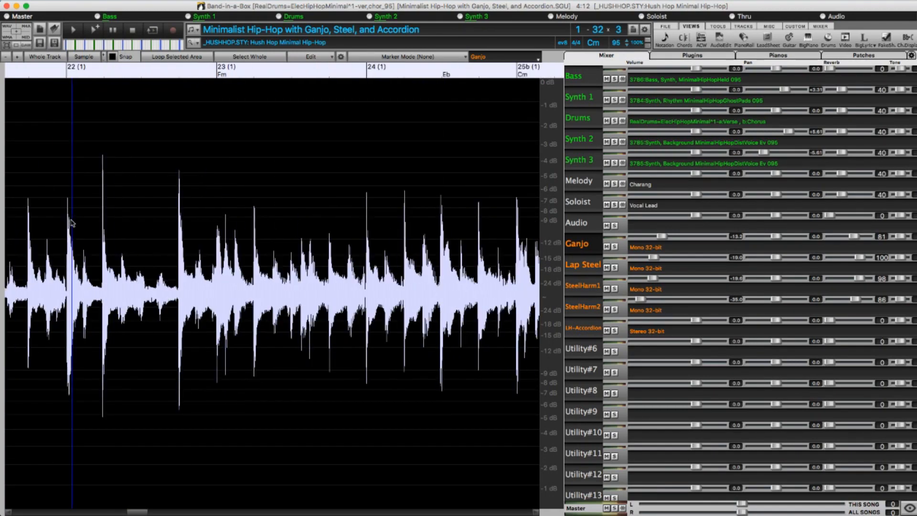
pyautogui.scroll(1, 197, 237)
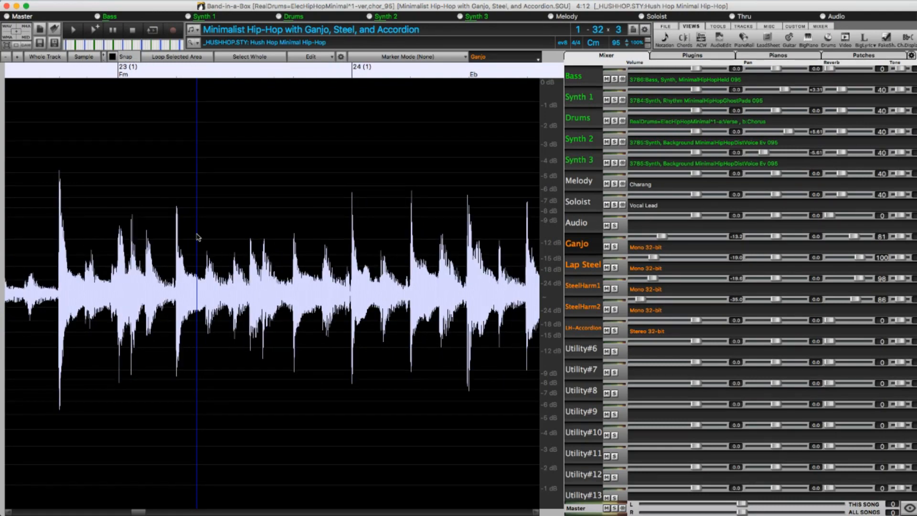
pyautogui.scroll(-2, 198, 236)
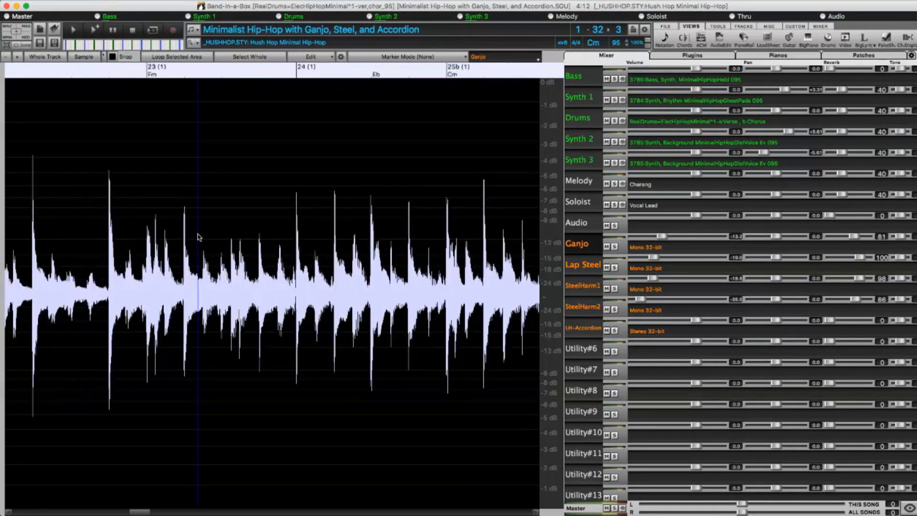
# Enable mouse wheel zooming to the edit cursor instead of the mouse pointer in the Audio Edit settings.
pyautogui.click(342, 56)
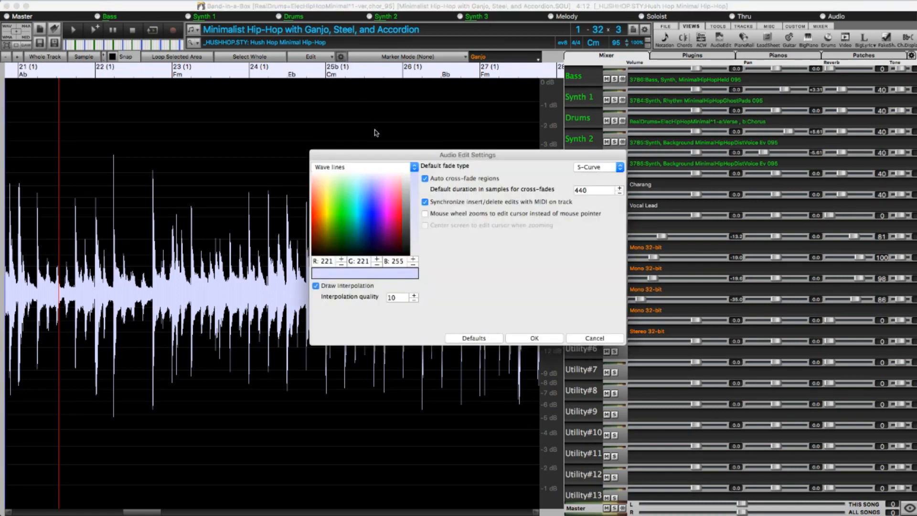
pyautogui.click(425, 214)
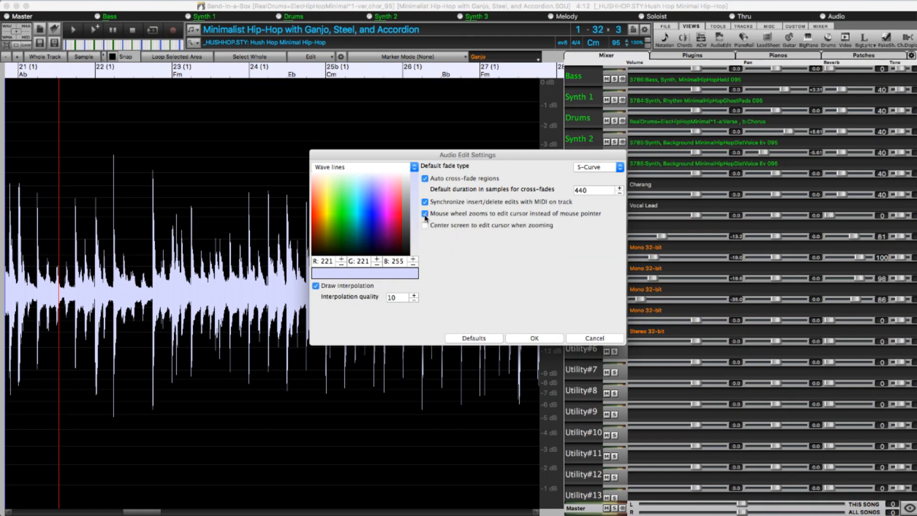
pyautogui.click(527, 341)
# Test zooming to the edit cursor by placing it at several points in the Ganjo waveform and zooming there.
pyautogui.click(499, 336)
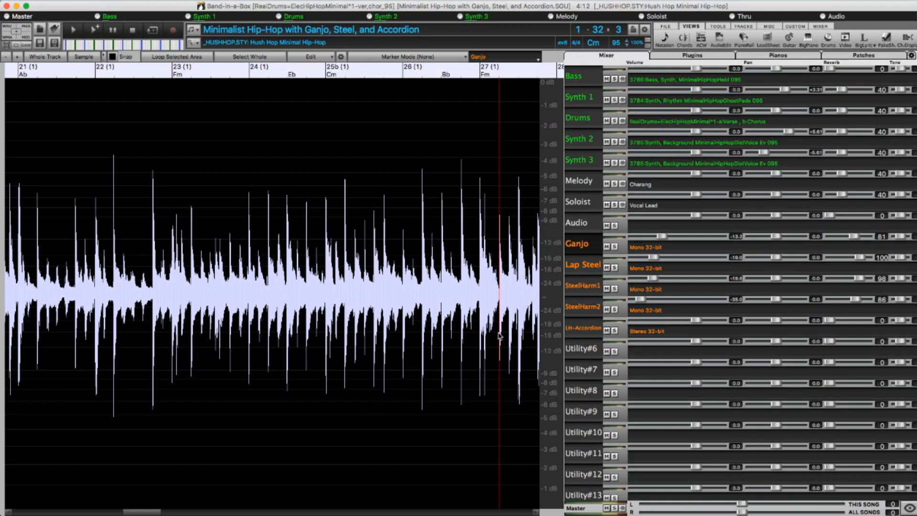
pyautogui.scroll(4, 99, 272)
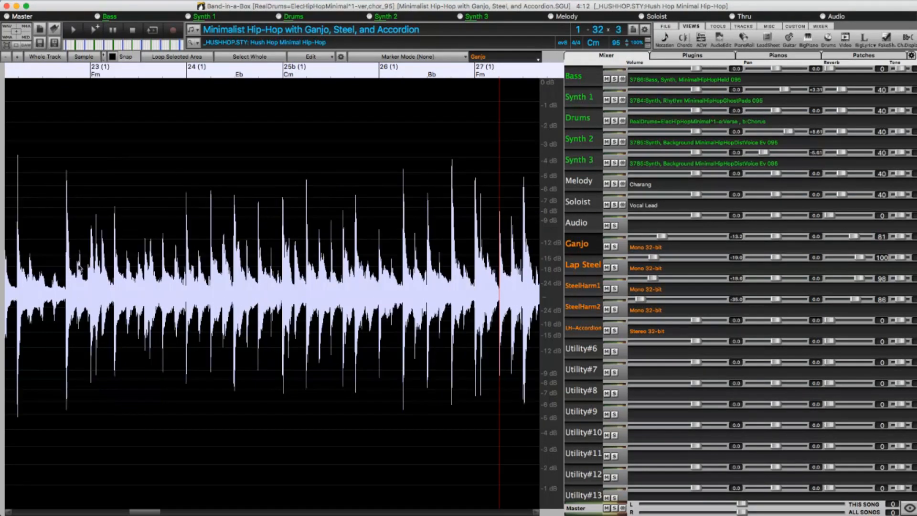
pyautogui.scroll(-4, 120, 274)
pyautogui.click(166, 279)
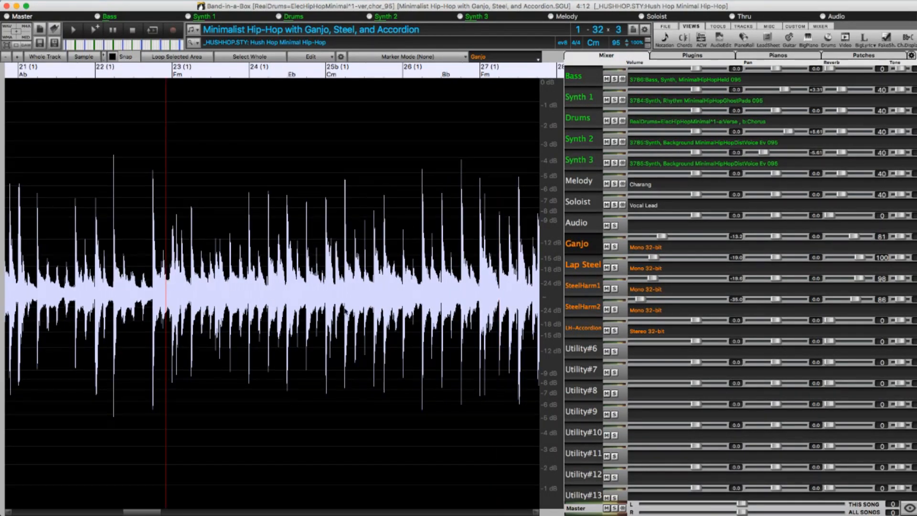
pyautogui.scroll(3, 281, 295)
pyautogui.click(263, 294)
pyautogui.scroll(2, 200, 292)
pyautogui.click(55, 270)
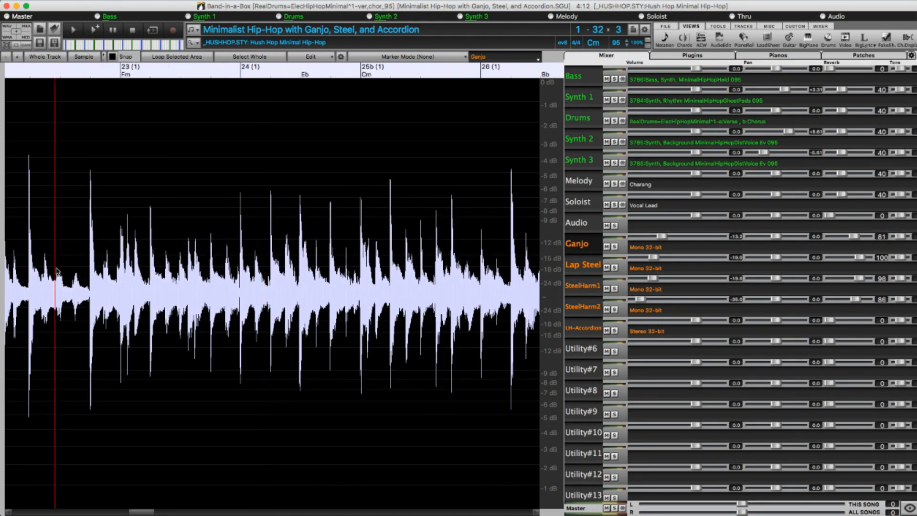
pyautogui.scroll(2, 291, 324)
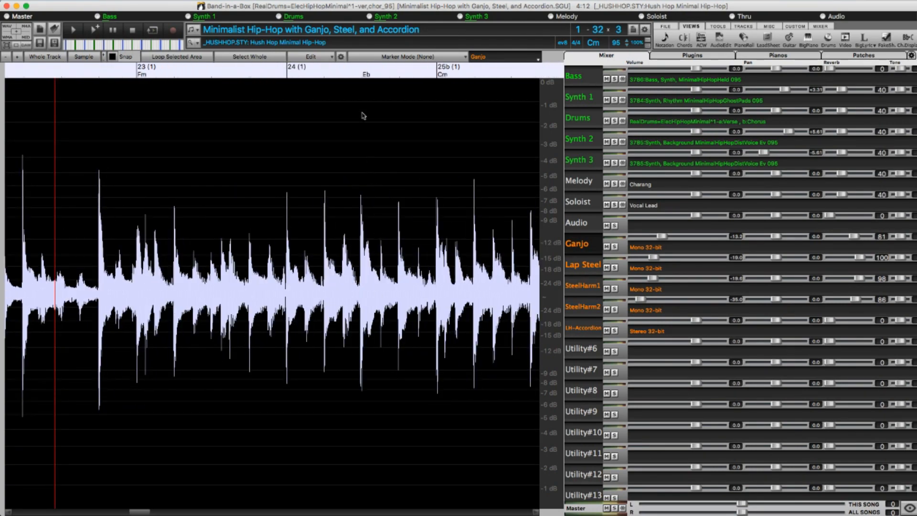
# Enable centering the screen to the edit cursor when zooming in the Audio Edit settings.
pyautogui.click(341, 58)
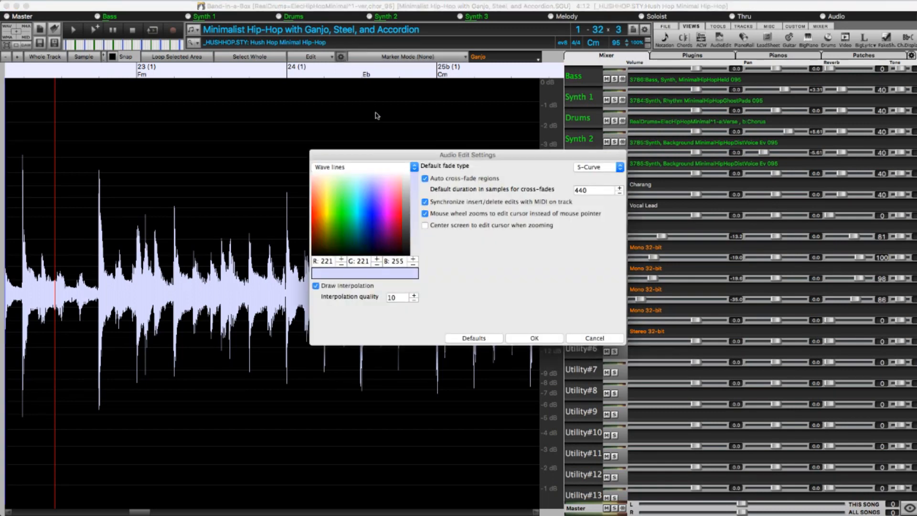
pyautogui.click(426, 226)
pyautogui.click(533, 338)
# Test centered zooming by setting the edit cursor near both ends of the visible Ganjo waveform and zooming in and out.
pyautogui.scroll(3, 212, 256)
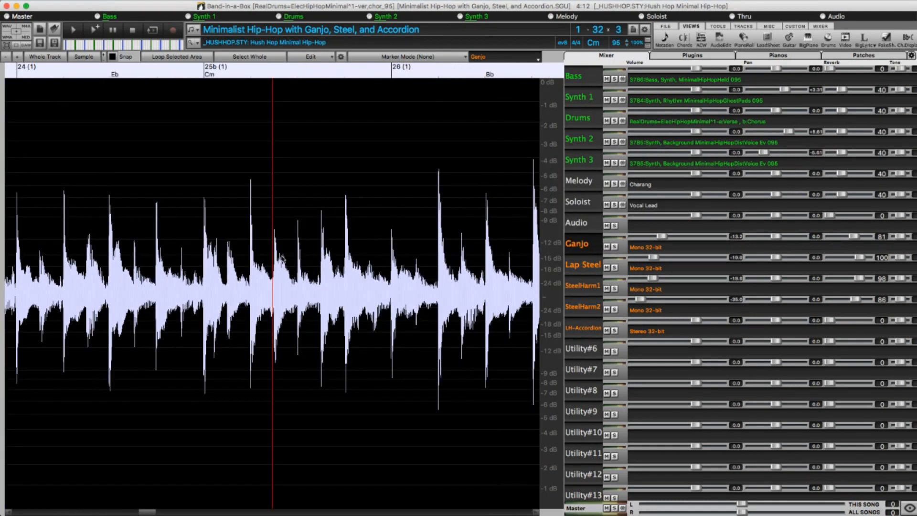
pyautogui.scroll(-5, 213, 257)
pyautogui.click(31, 251)
pyautogui.scroll(4, 44, 251)
pyautogui.scroll(-4, 44, 251)
pyautogui.click(44, 251)
pyautogui.scroll(4, 45, 251)
pyautogui.scroll(-4, 44, 252)
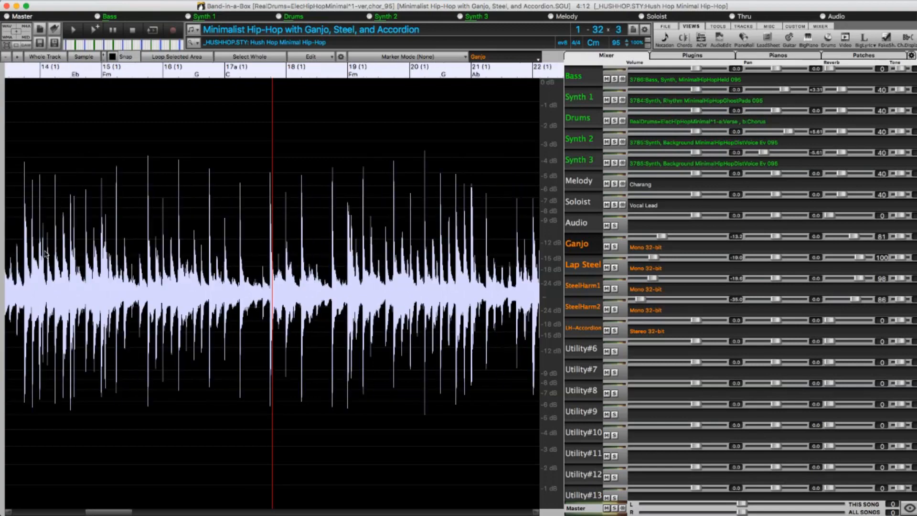
pyautogui.click(461, 289)
pyautogui.scroll(4, 461, 288)
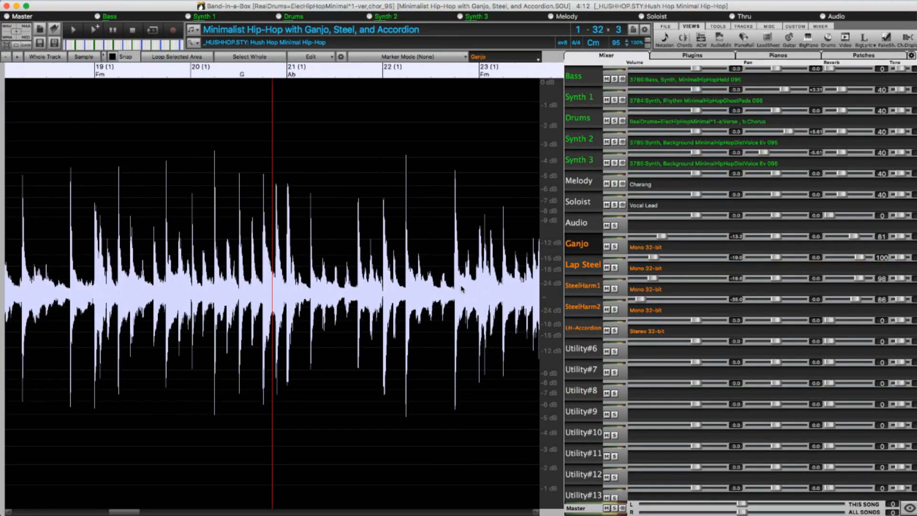
pyautogui.scroll(-3, 462, 288)
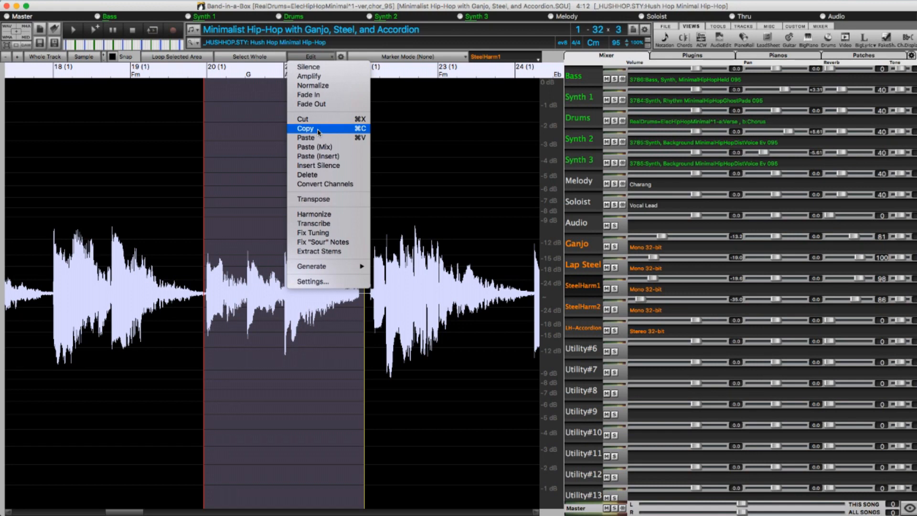
# Copy the selected SteelHarm1 audio from bar 20 to bar 22 and paste it onto the Utility#7 track.
pyautogui.click(319, 131)
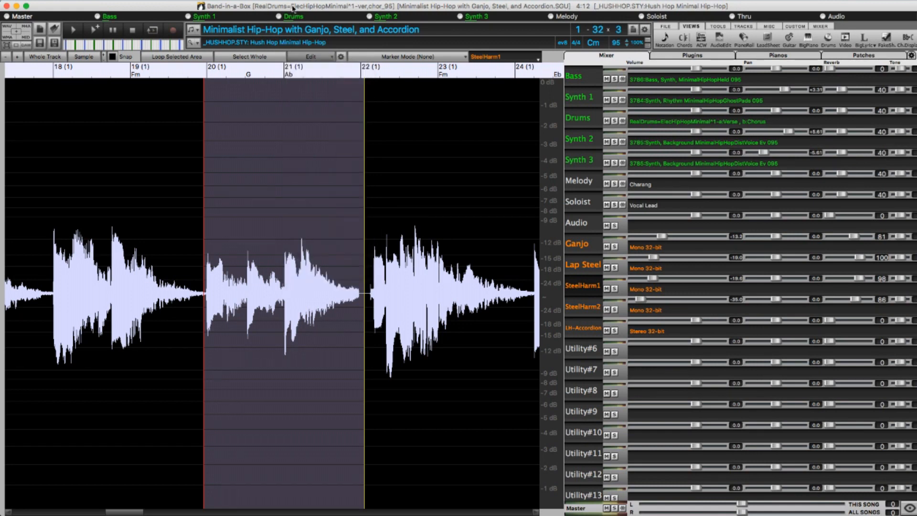
pyautogui.click(581, 371)
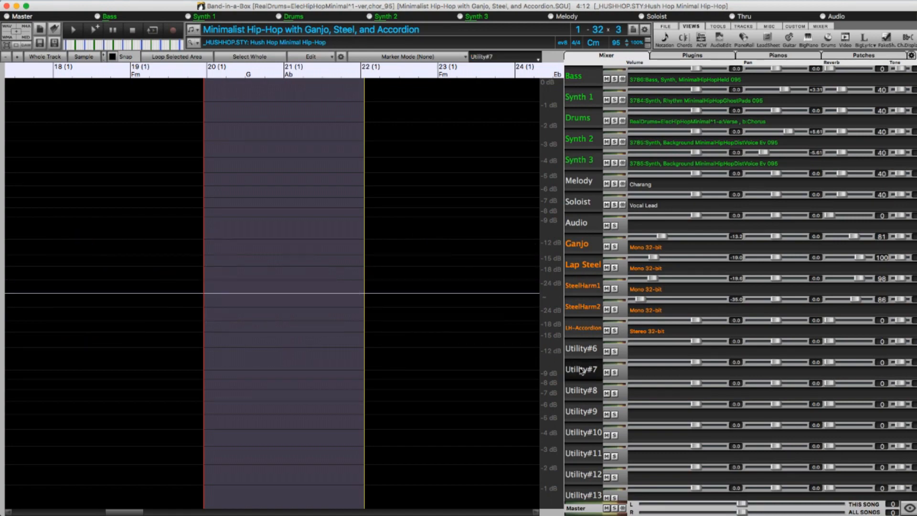
pyautogui.press('super+v')
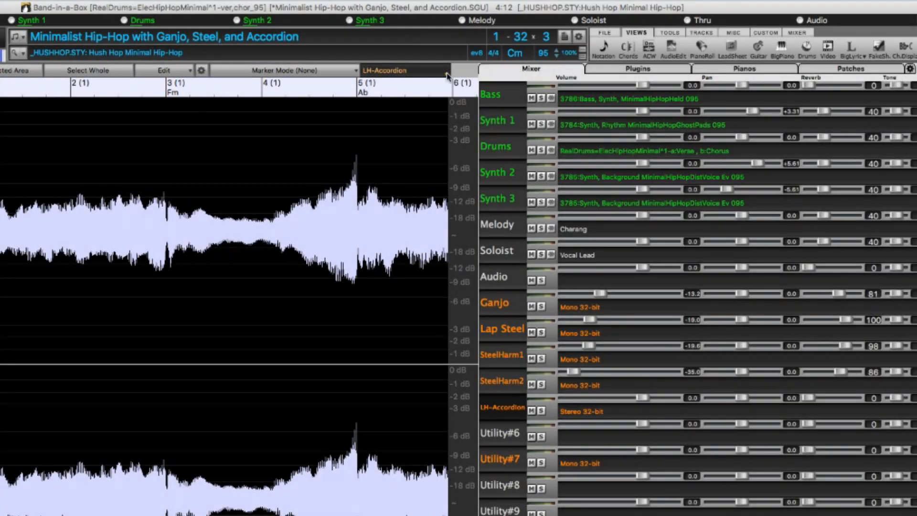
# View the audio of different tracks, starting with Ganjo, cycling up to Bass, and ending with Drums, Lap Steel and SteelHarm2.
pyautogui.click(447, 75)
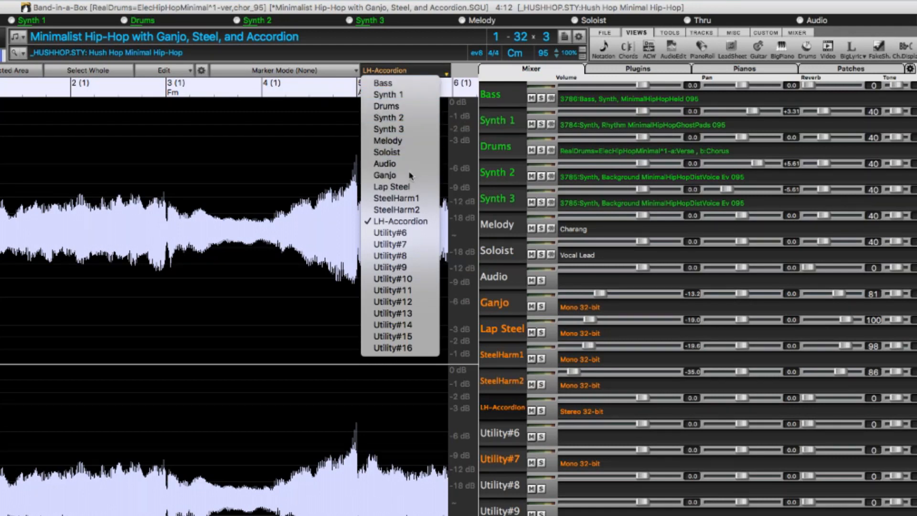
pyautogui.click(384, 174)
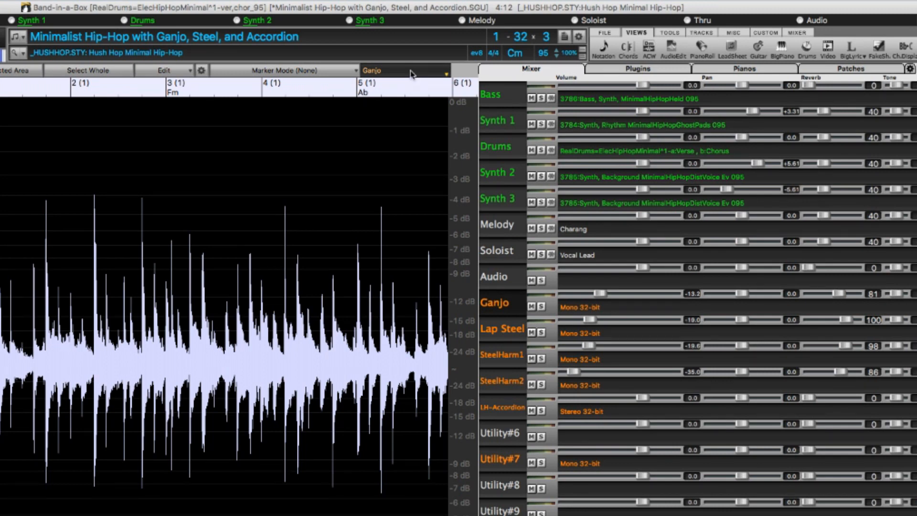
pyautogui.scroll(-1, 413, 74)
pyautogui.scroll(6, 413, 75)
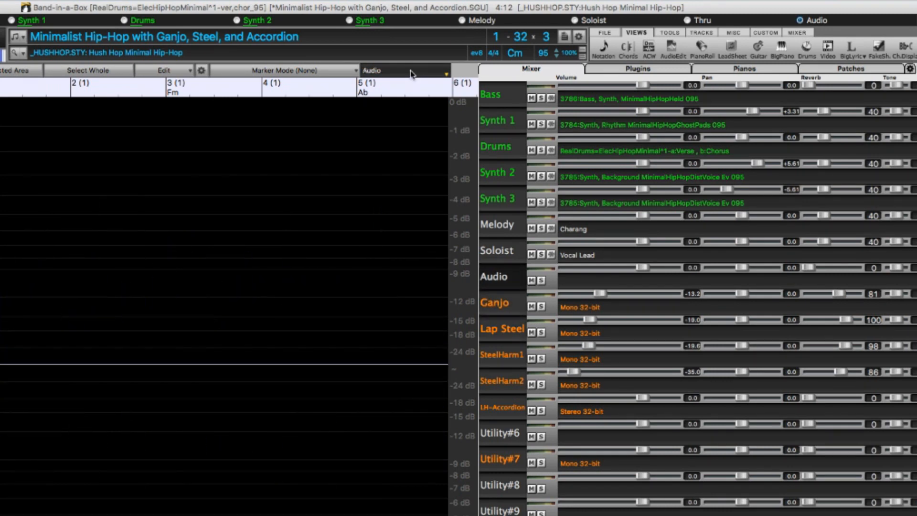
pyautogui.scroll(-1, 413, 75)
pyautogui.scroll(1, 412, 75)
pyautogui.scroll(3, 410, 74)
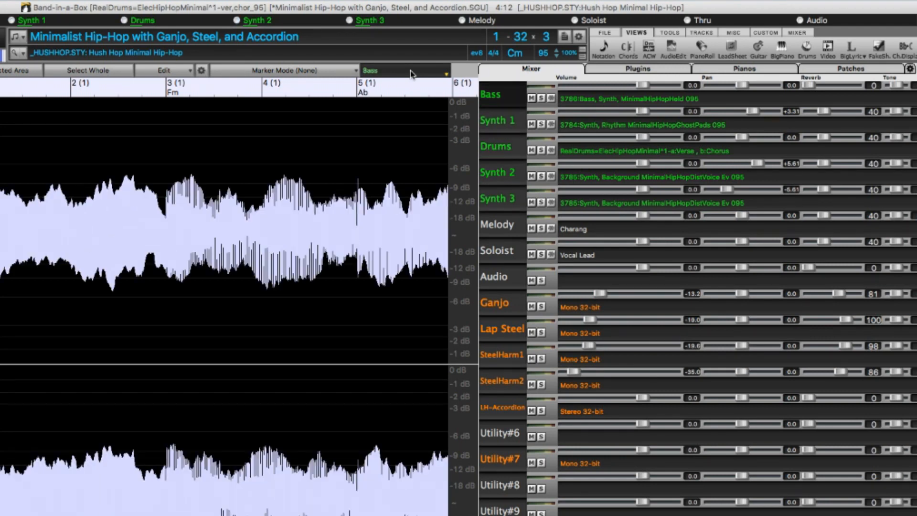
pyautogui.click(496, 147)
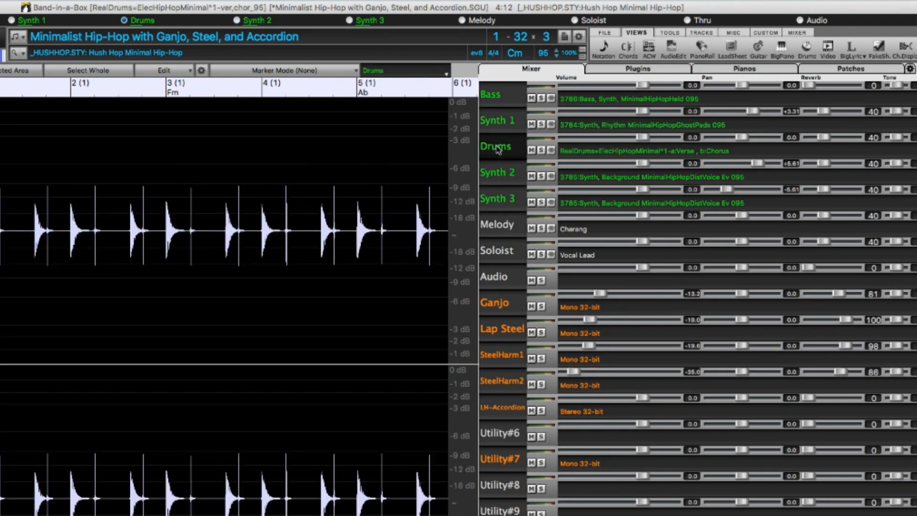
pyautogui.click(501, 329)
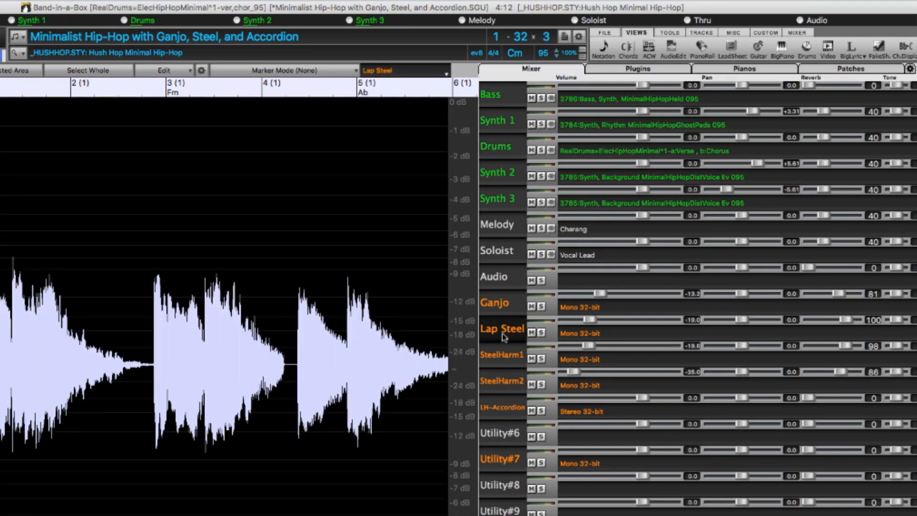
pyautogui.click(503, 384)
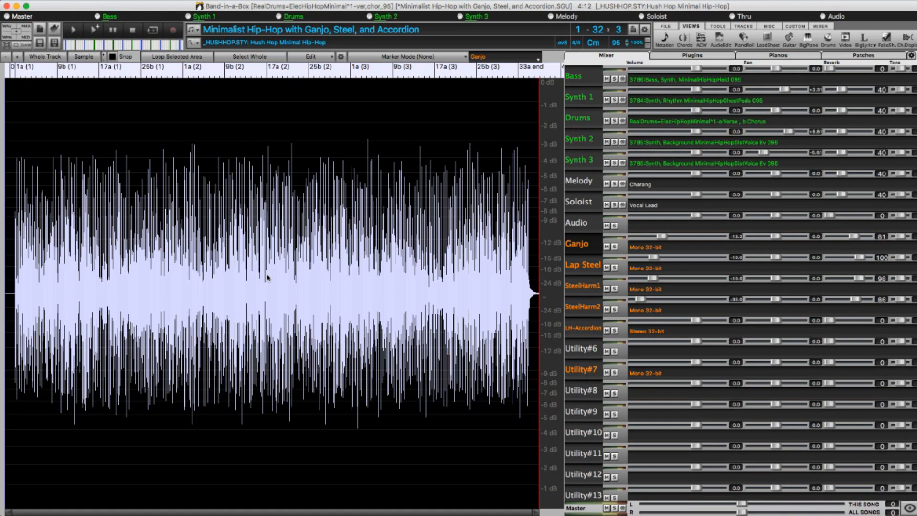
# Select the Ganjo audio from a mid-song cursor back to the start, then on to the end, and finally the whole track.
pyautogui.click(250, 252)
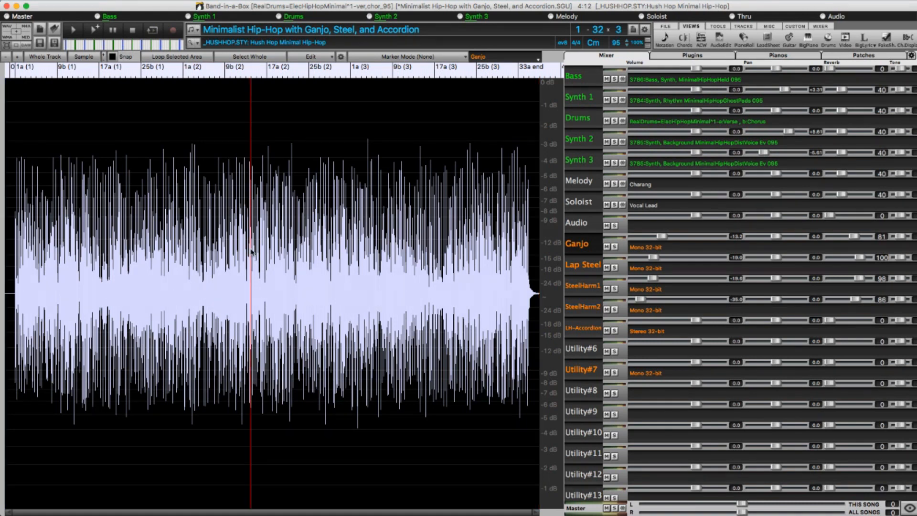
pyautogui.hotkey('shift', 'Home')
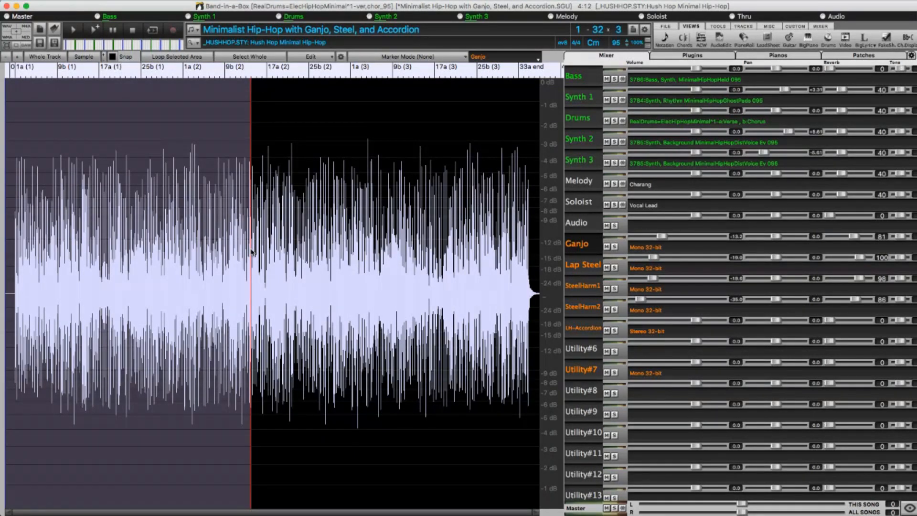
pyautogui.hotkey('shift', 'End')
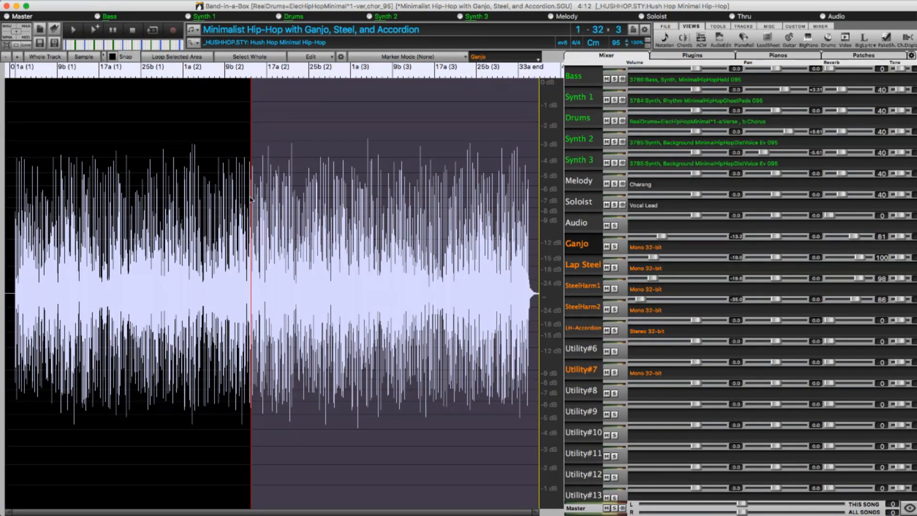
pyautogui.press('super+a')
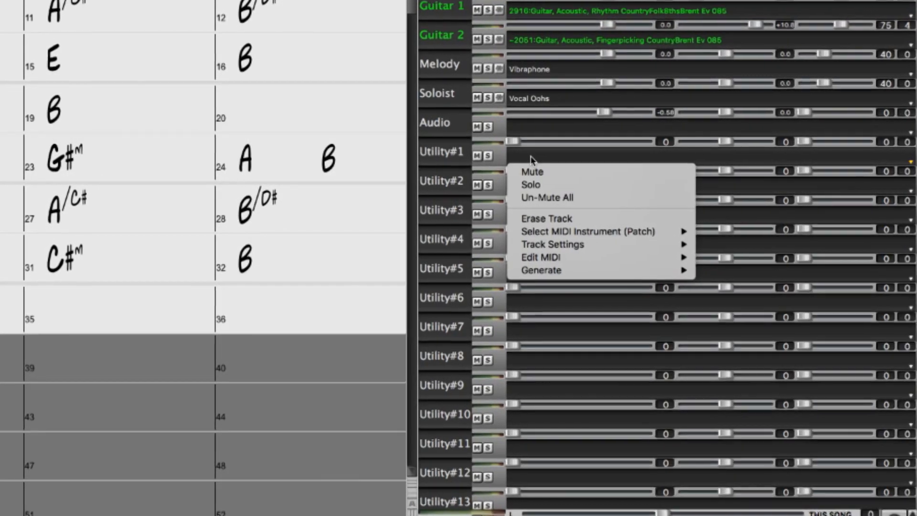
# Generate RealTrack 3726 (Guitar, Electric, Soloist PopIndiePhaserBrent Ev 085) on the Utility#1 track, found with the filter "Brent solo phaser".
pyautogui.moveTo(611, 270)
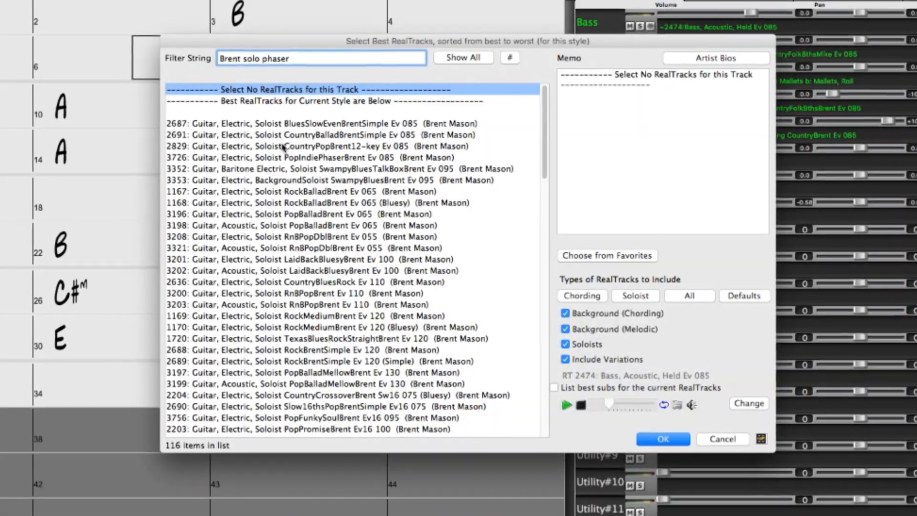
pyautogui.click(285, 157)
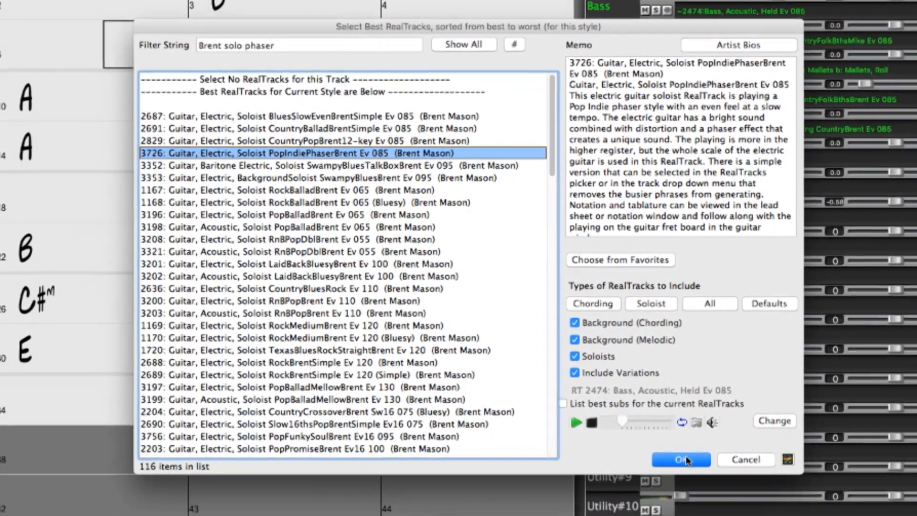
pyautogui.click(686, 459)
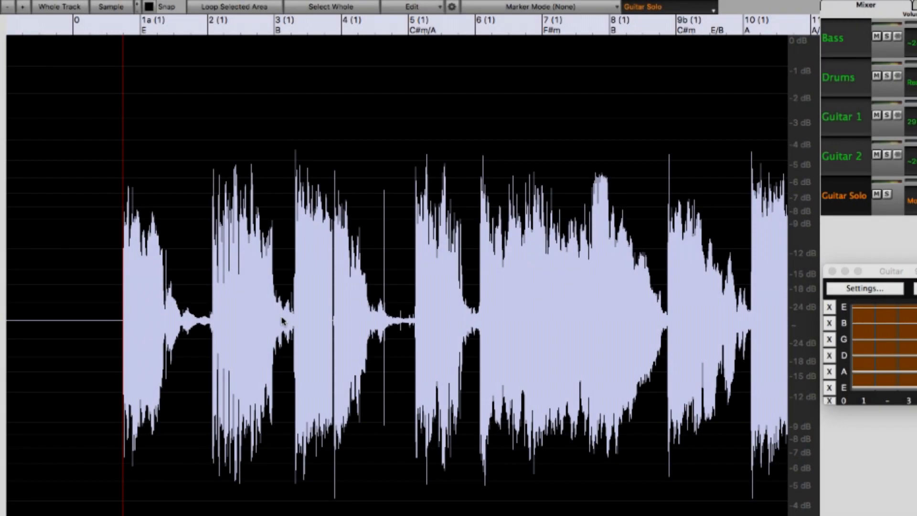
# Look over the audio editing and generating commands, and play the Guitar Solo from just before bar 2.
pyautogui.click(439, 7)
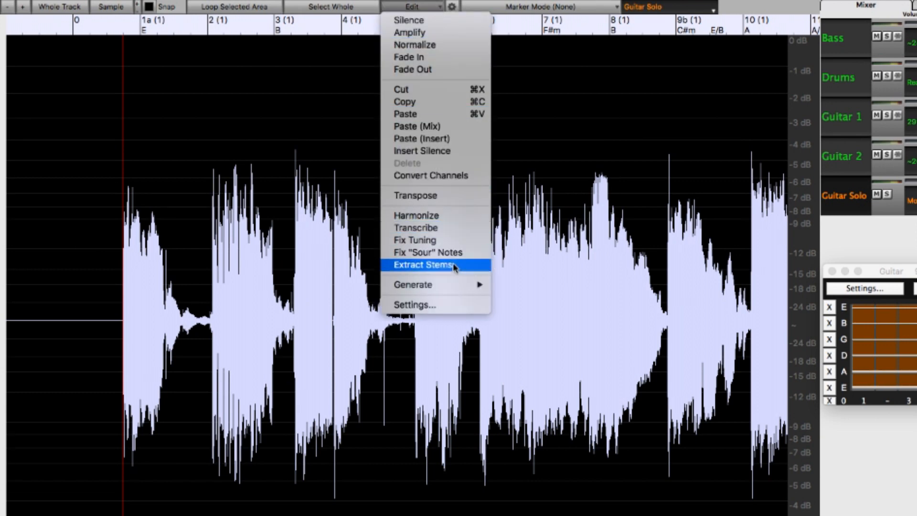
pyautogui.moveTo(459, 287)
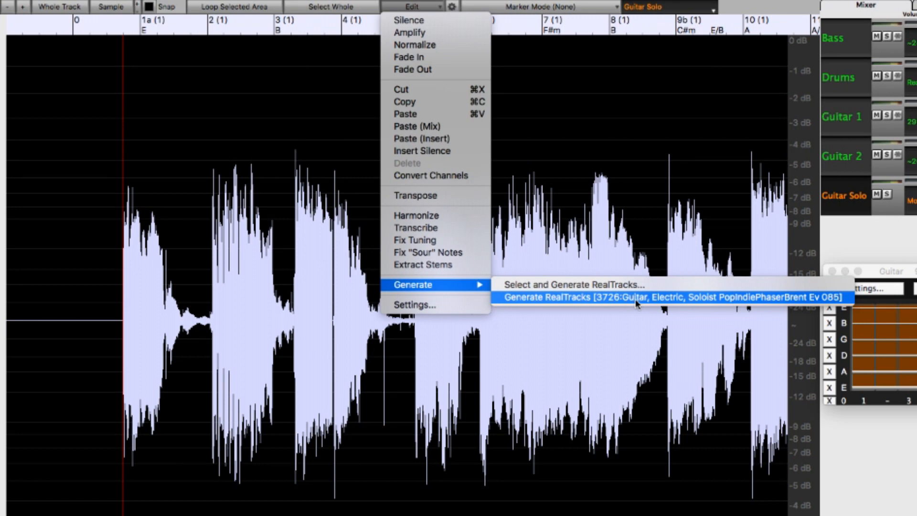
pyautogui.click(202, 315)
pyautogui.press('space')
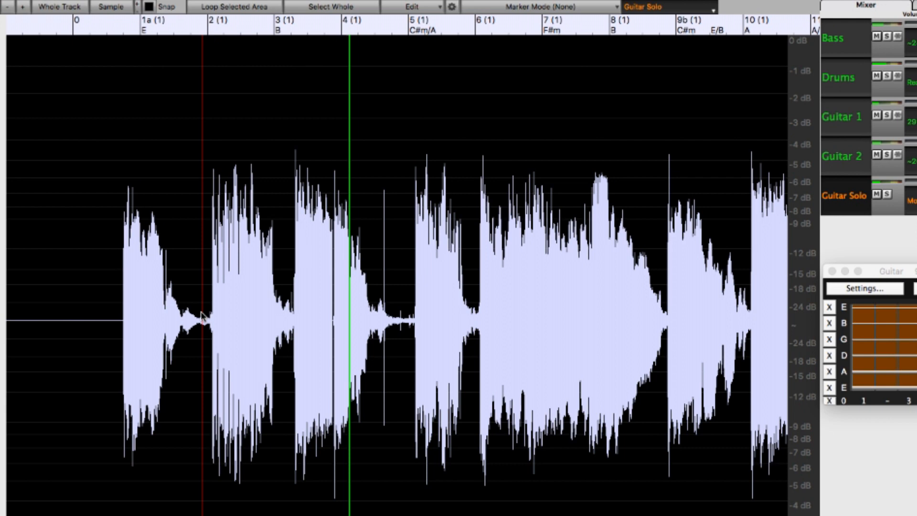
pyautogui.press('space')
# Regenerate the Guitar Solo from just before bar 2 to just before bar 5 with RealTrack 3726, and play the passage.
pyautogui.moveTo(202, 316)
pyautogui.mouseDown()
pyautogui.moveTo(274, 326)
pyautogui.moveTo(407, 311)
pyautogui.mouseUp()
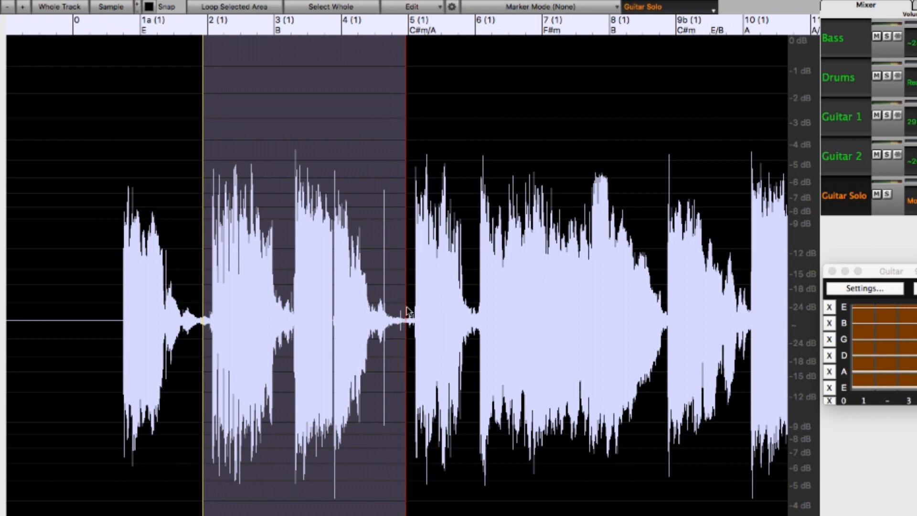
pyautogui.click(435, 7)
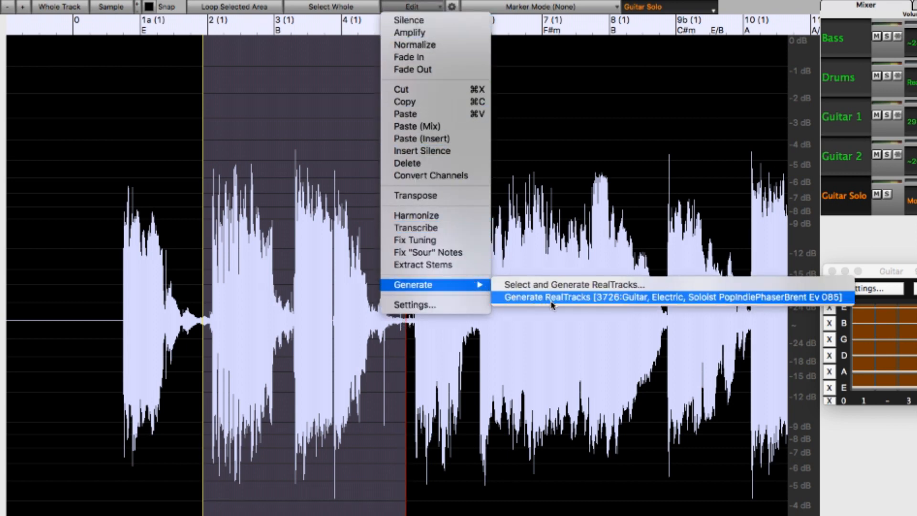
pyautogui.click(576, 301)
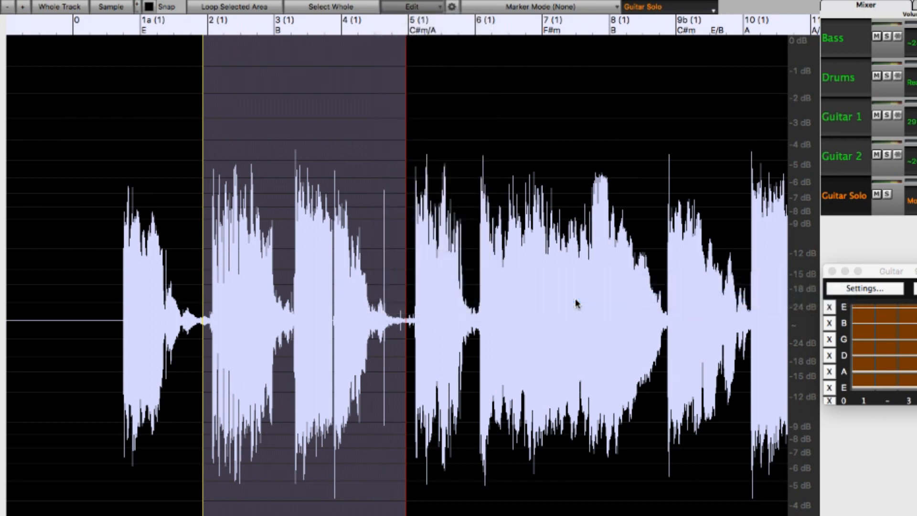
pyautogui.press('space')
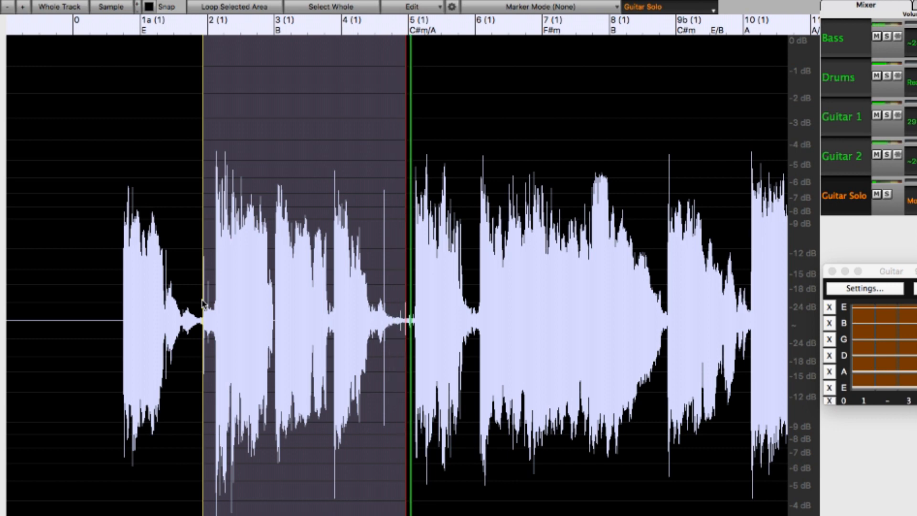
pyautogui.press('space')
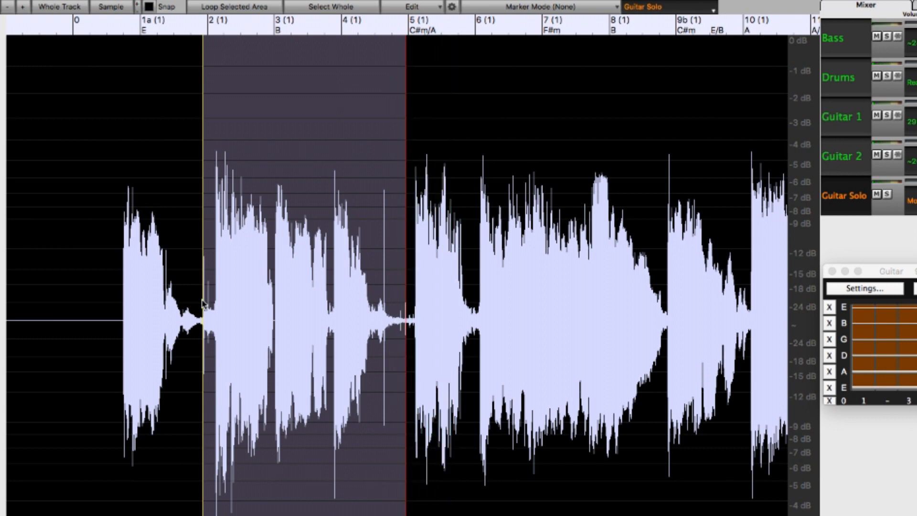
pyautogui.press('space')
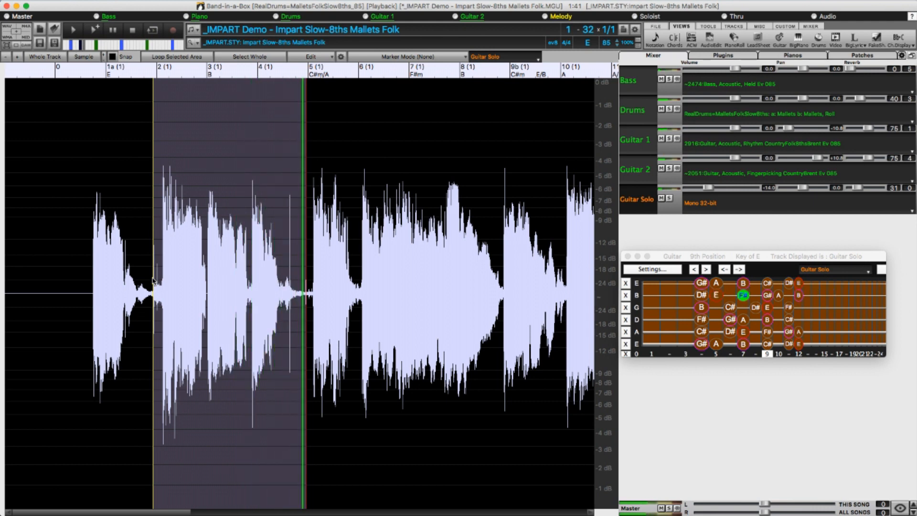
pyautogui.press('space')
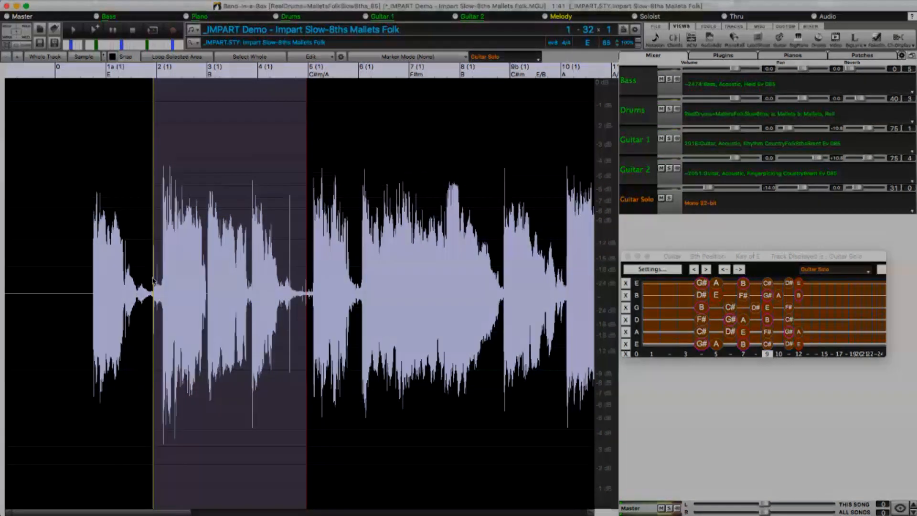
# Generate another take of RealTrack 3726 for the selected Guitar Solo passage and listen to it.
pyautogui.click(311, 56)
pyautogui.moveTo(311, 267)
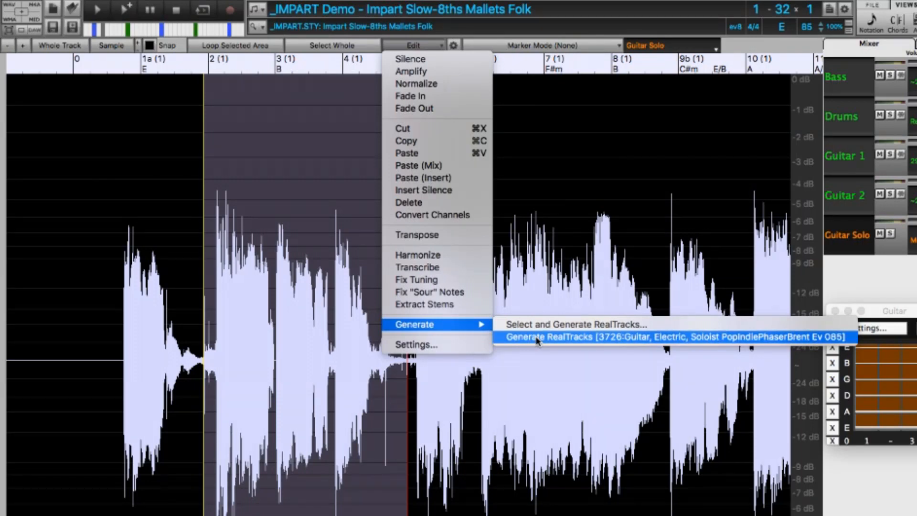
pyautogui.click(537, 338)
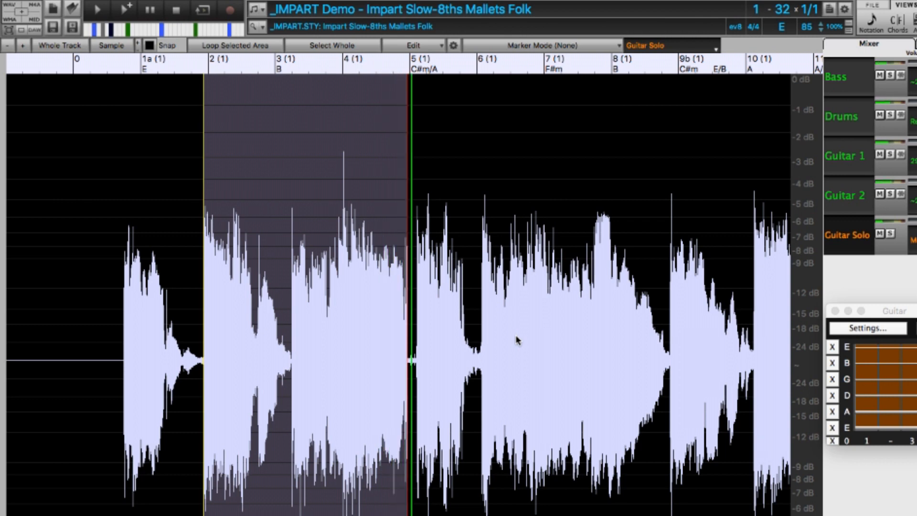
pyautogui.press('space')
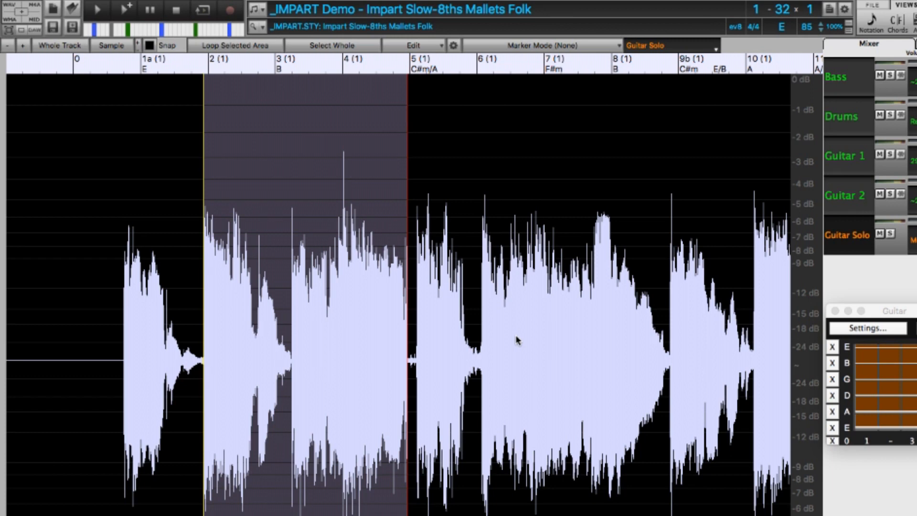
# Compare an alternative take of the selected Guitar Solo passage with the previous take during playback.
pyautogui.press('F8')
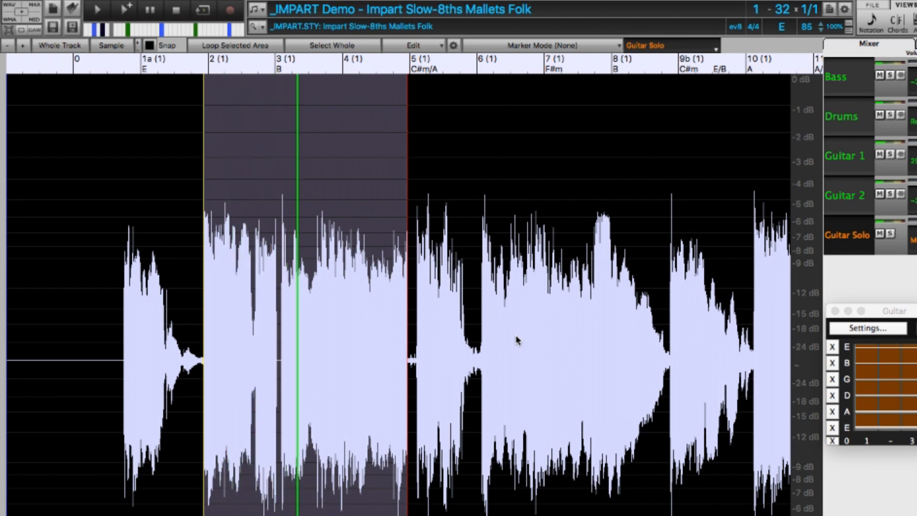
pyautogui.press('F8')
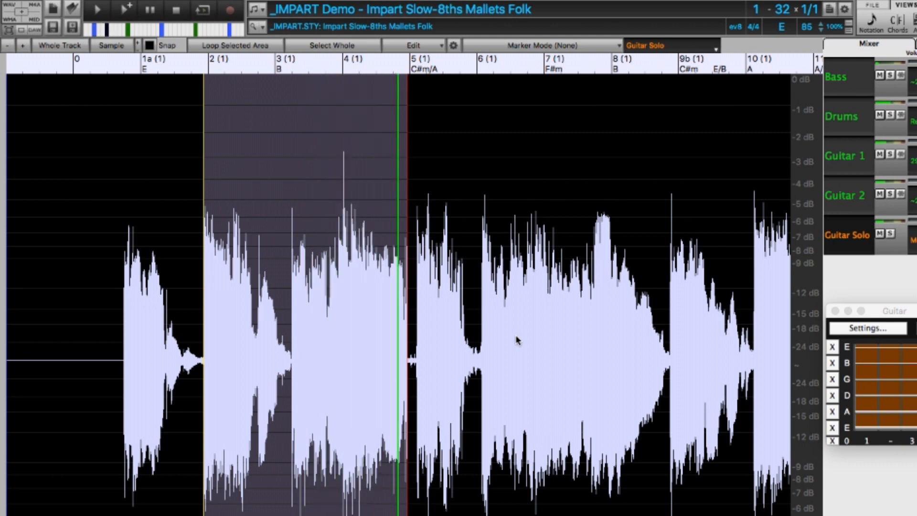
pyautogui.press('space')
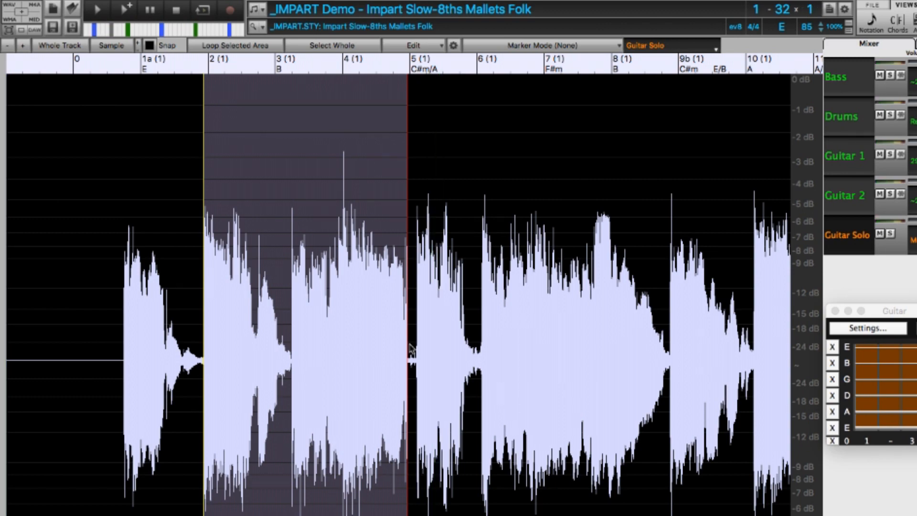
# Select the short burst of Guitar Solo audio just before bar 5 and fade it out.
pyautogui.scroll(5, 411, 349)
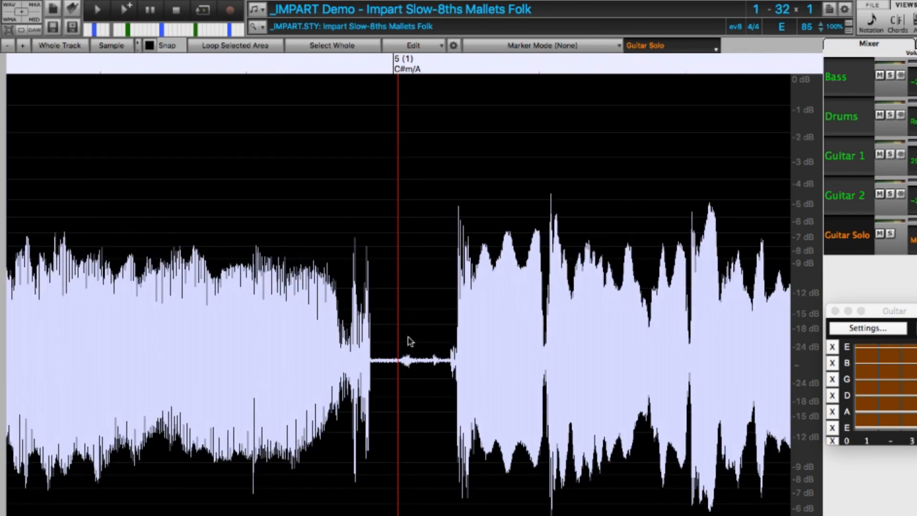
pyautogui.moveTo(357, 367); pyautogui.dragTo(310, 373)
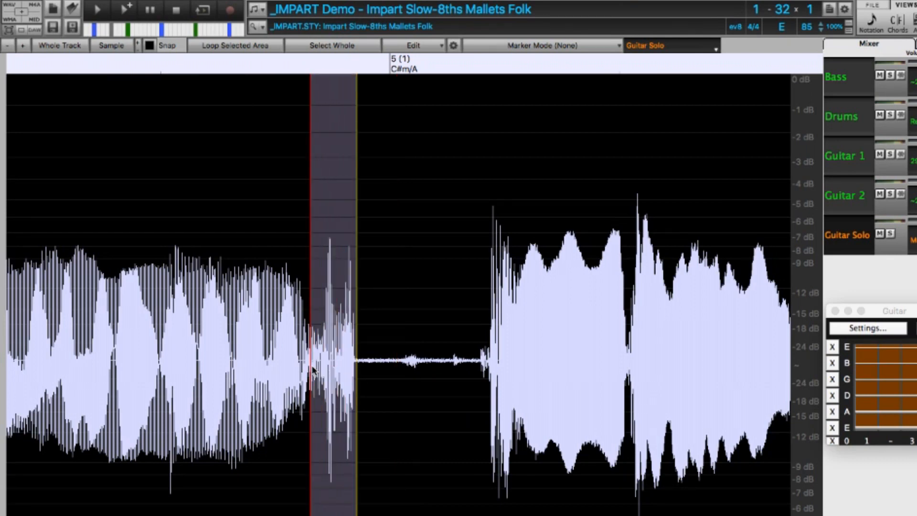
pyautogui.click(440, 47)
pyautogui.click(451, 108)
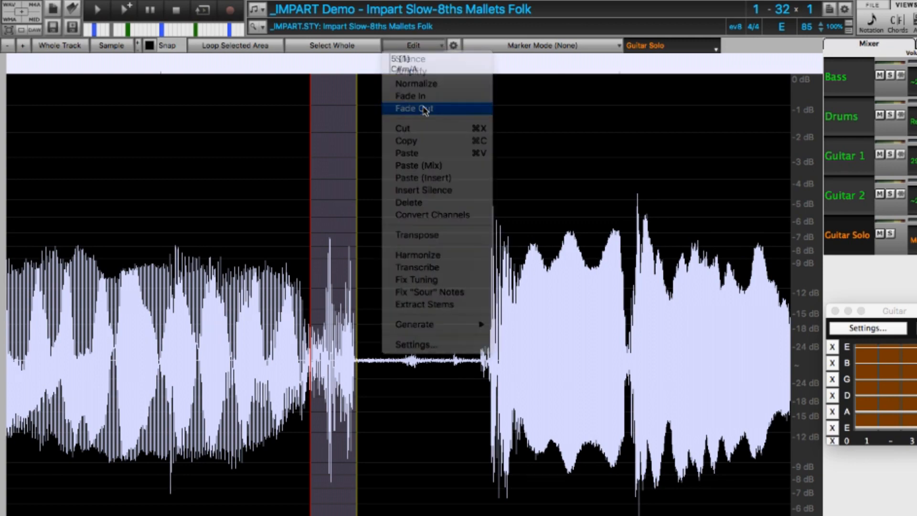
pyautogui.press('Down')
pyautogui.press('Down')
pyautogui.press('Down')
pyautogui.press('Down')
pyautogui.press('Down')
pyautogui.press('Down')
pyautogui.press('Down')
pyautogui.press('Down')
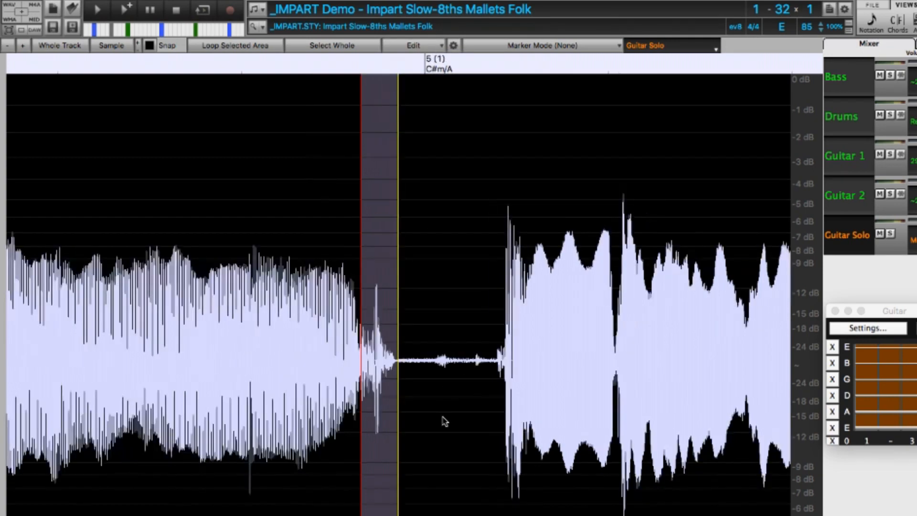
pyautogui.click(244, 363)
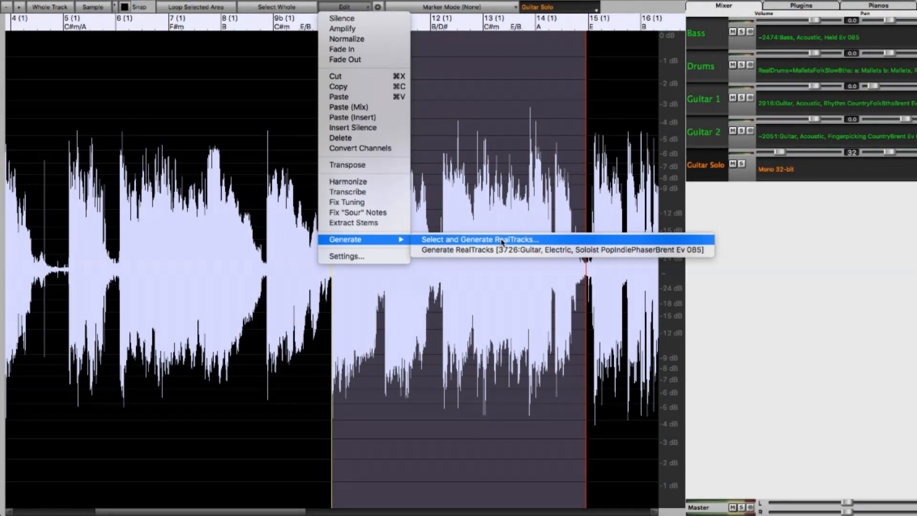
# Generate RealTrack 2025 (Piano, Acoustic, Soloist CountryJohn Ev 065) for selected bars 10 to 14, filtering by "country piano solo", and play from bar 8.
pyautogui.click(502, 241)
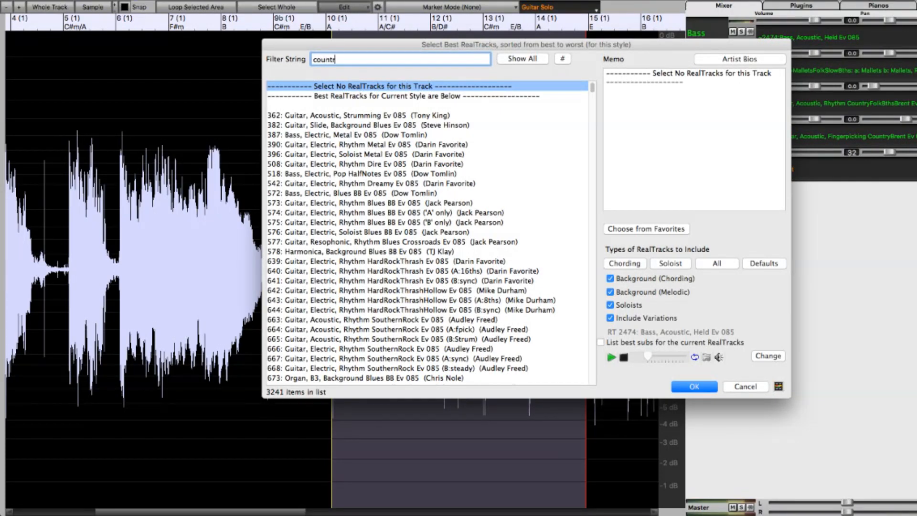
pyautogui.write('country piano solo')
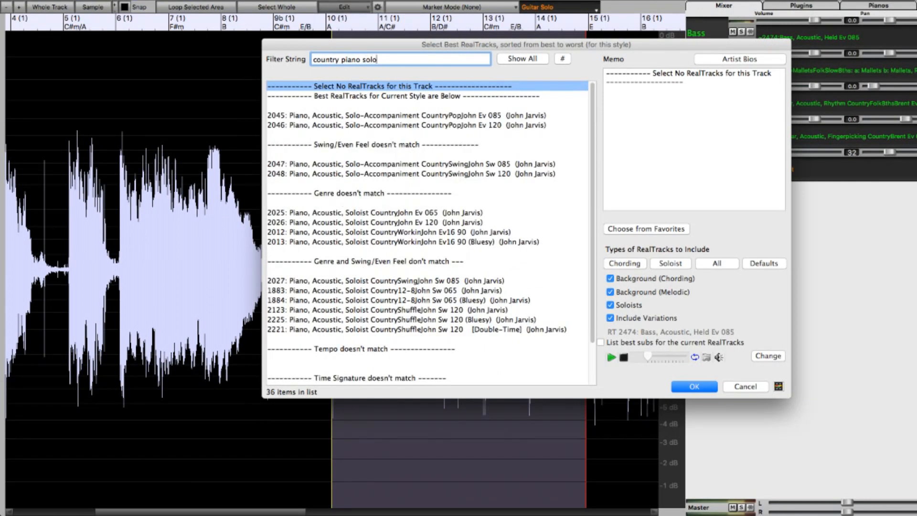
pyautogui.click(450, 215)
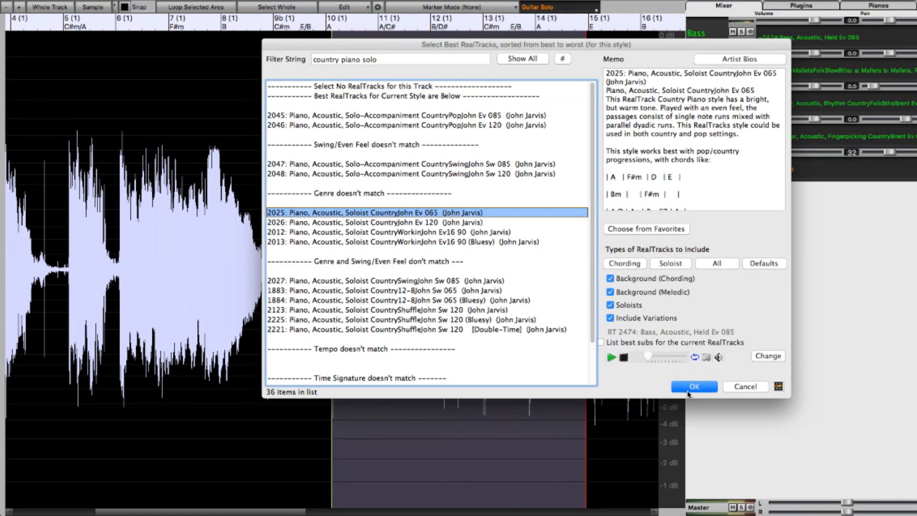
pyautogui.click(693, 386)
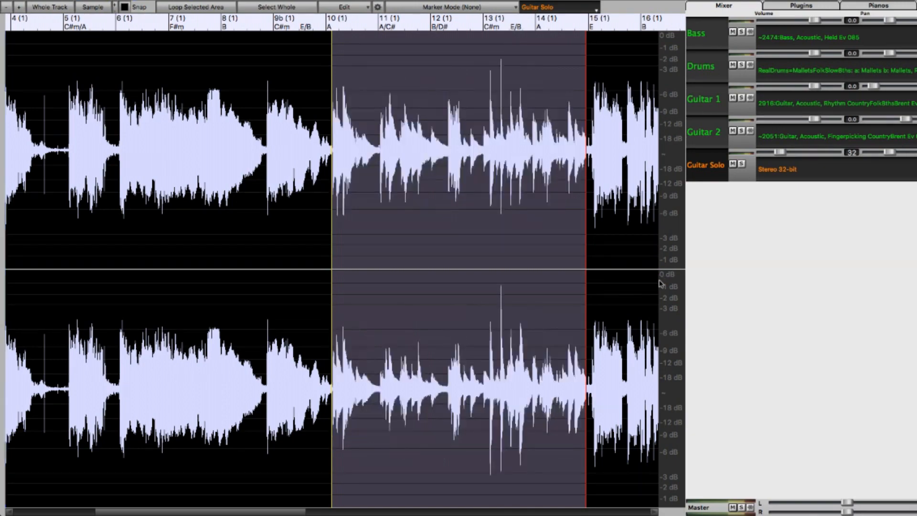
pyautogui.click(221, 223)
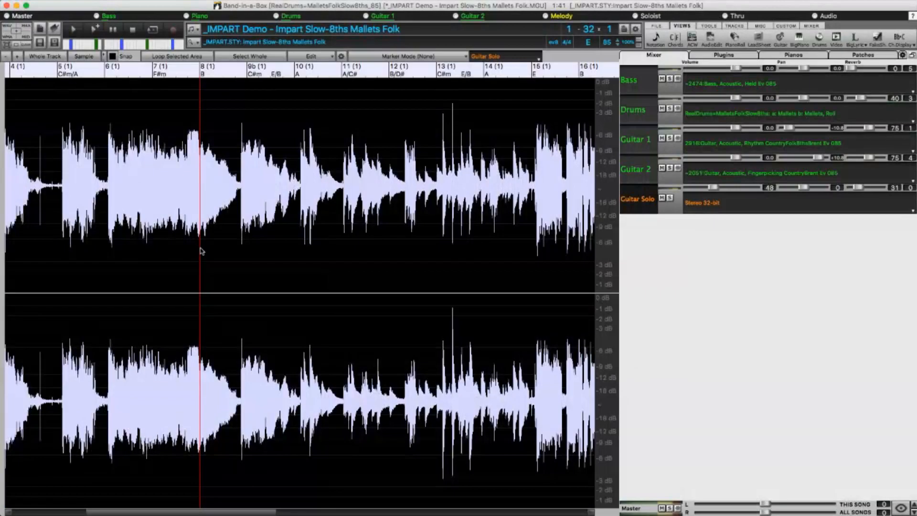
pyautogui.press('space')
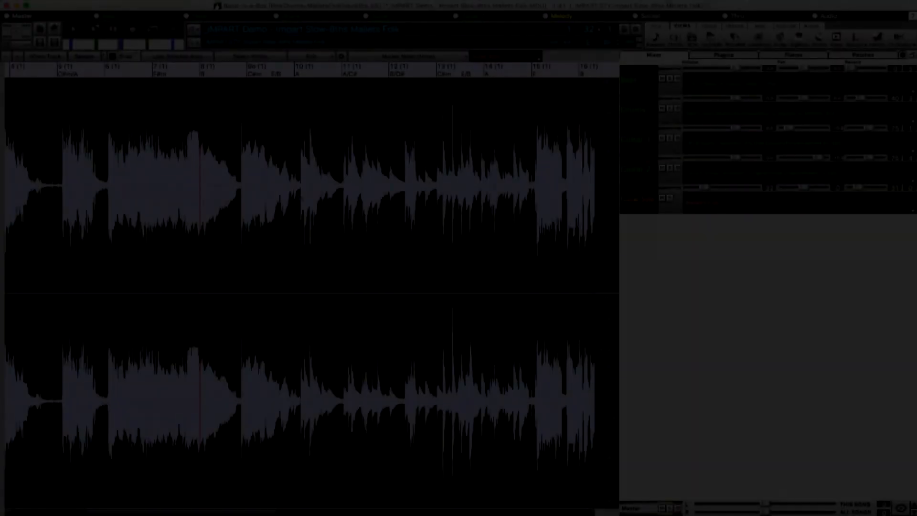
# Select a very short stretch of quiet audio just before the piano entry at bar 10 and open the audio editing commands.
pyautogui.scroll(10, 301, 198)
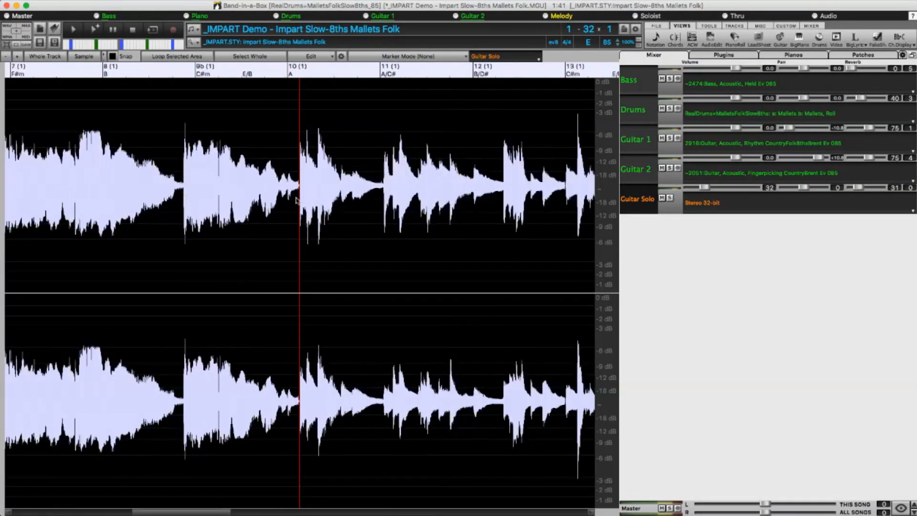
pyautogui.scroll(5, 292, 201)
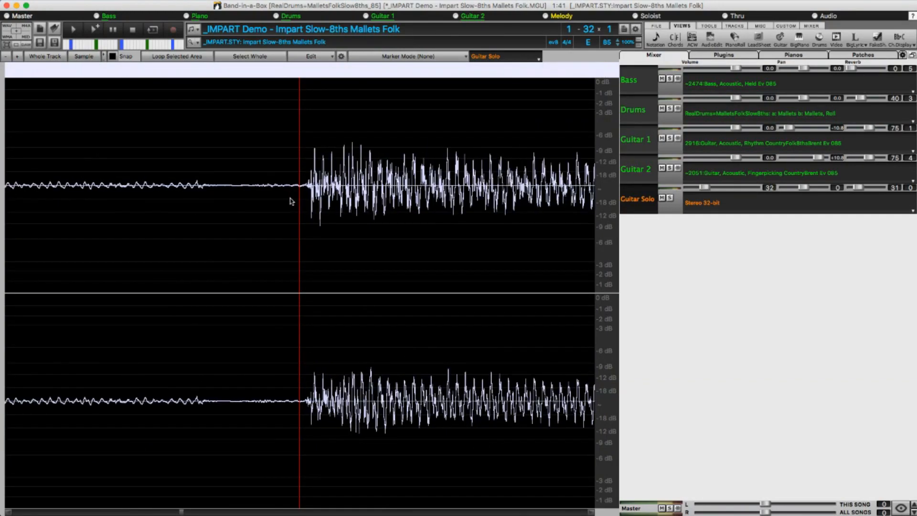
pyautogui.scroll(-4, 154, 200)
pyautogui.click(200, 200)
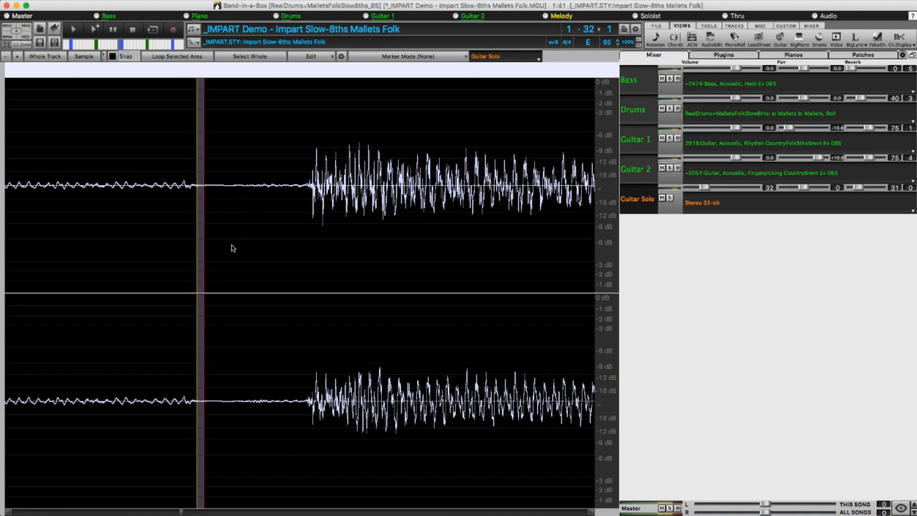
pyautogui.click(342, 57)
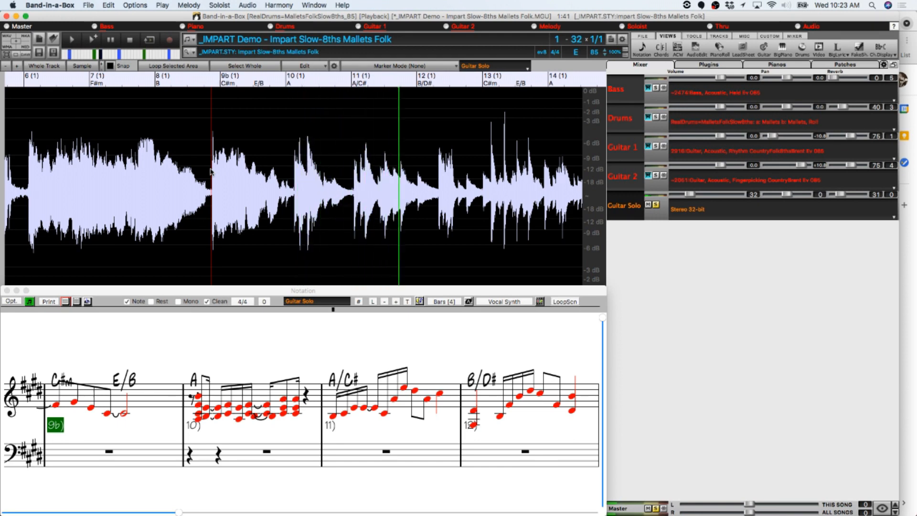
# Stop playback of the Guitar Solo track.
pyautogui.press('Escape')
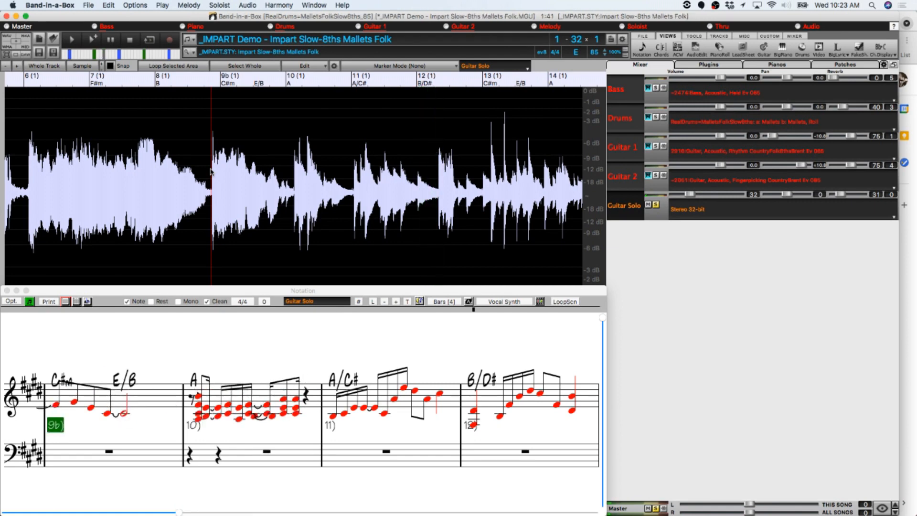
# Delete the Guitar Solo audio between the start of bar 9 and the piano entry at bar 10.
pyautogui.moveTo(292, 200); pyautogui.dragTo(211, 211)
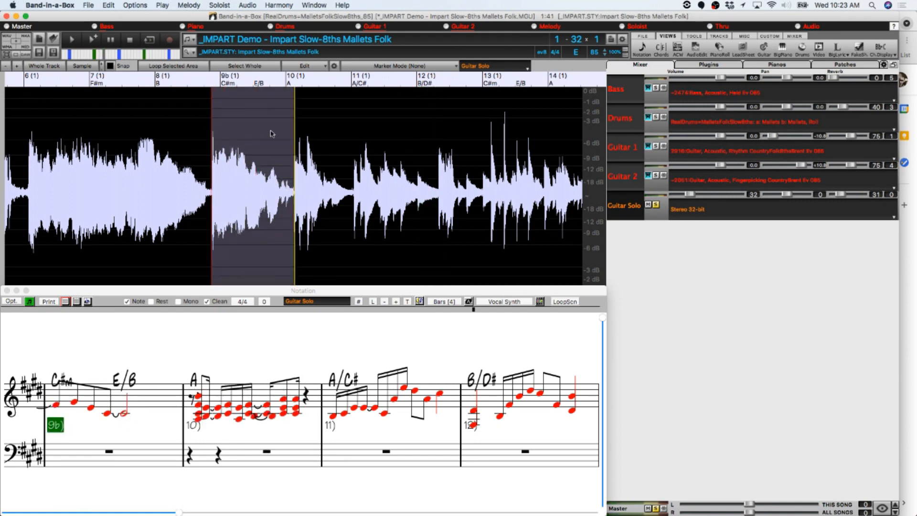
pyautogui.click(324, 65)
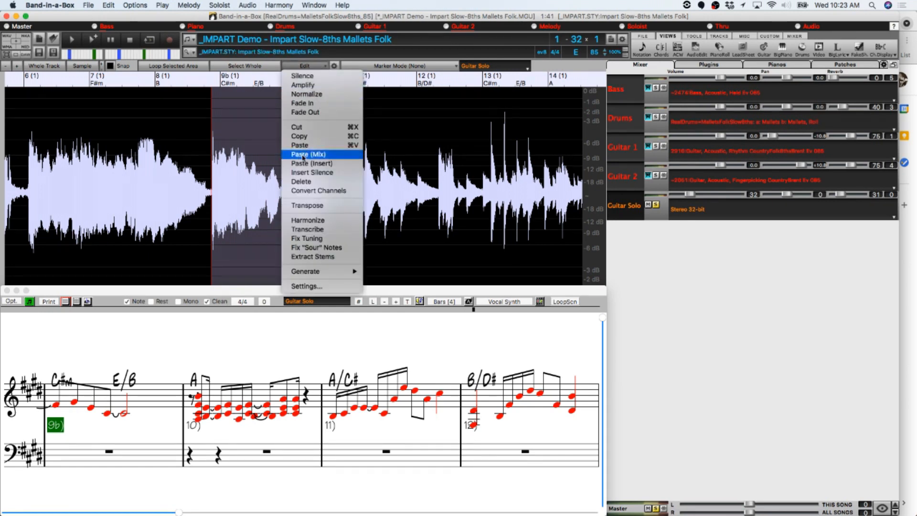
pyautogui.click(307, 182)
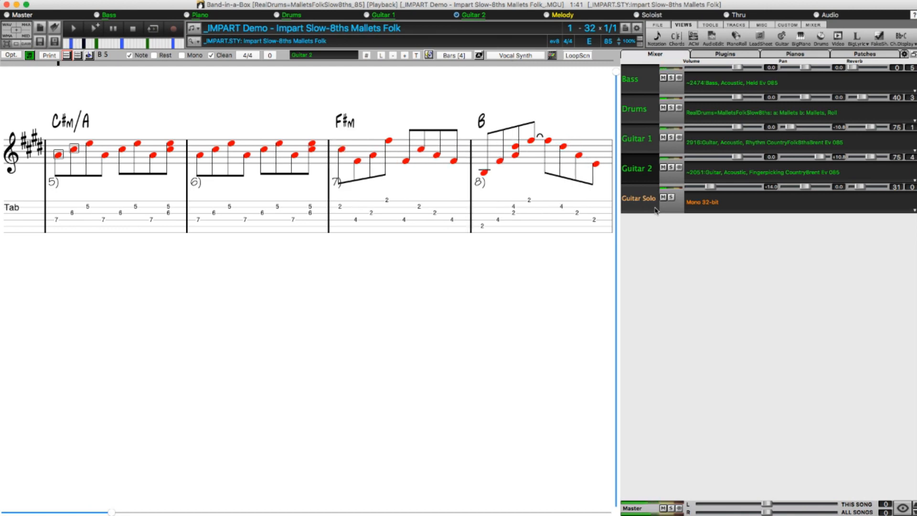
# Listen to the Guitar 2 track soloed, restore the full mix and stop playback.
pyautogui.click(671, 168)
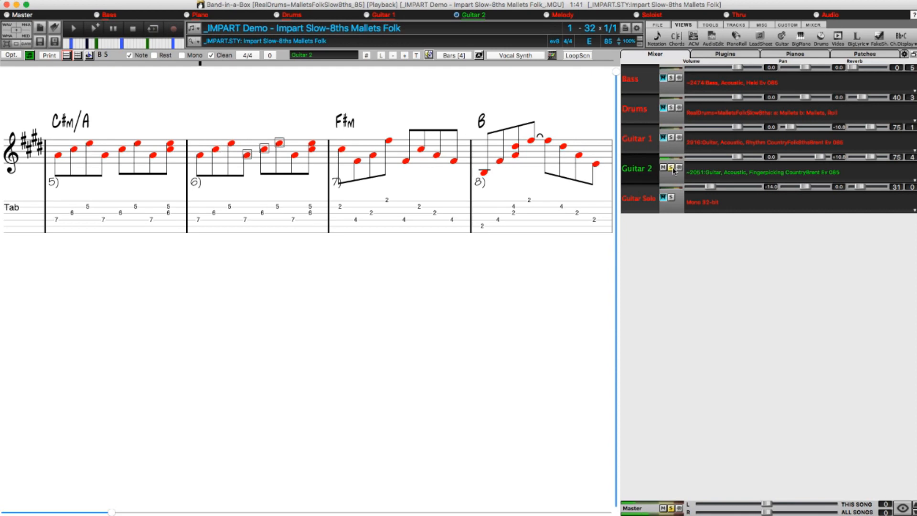
pyautogui.click(671, 168)
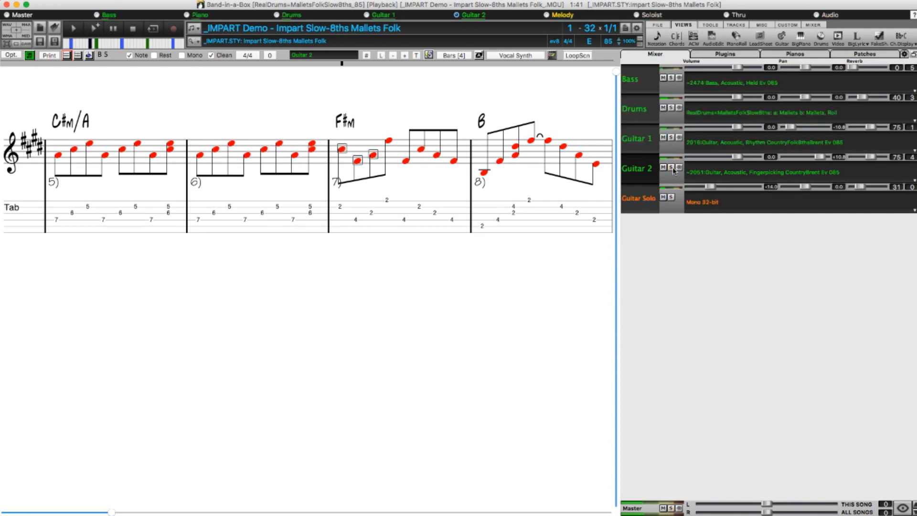
pyautogui.click(133, 29)
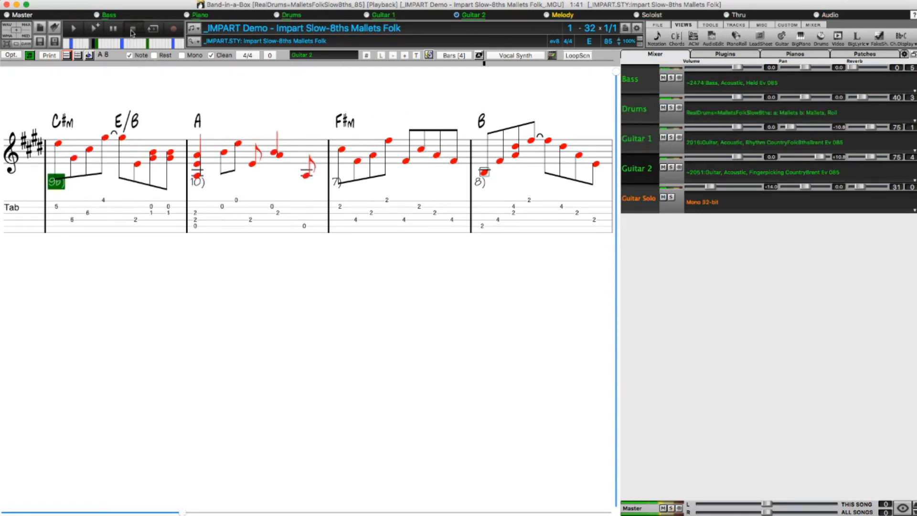
# Copy only the MIDI of Guitar 2 to the Utility#2 track, with the audio option set to Do nothing.
pyautogui.click(111, 0)
pyautogui.moveTo(204, 41)
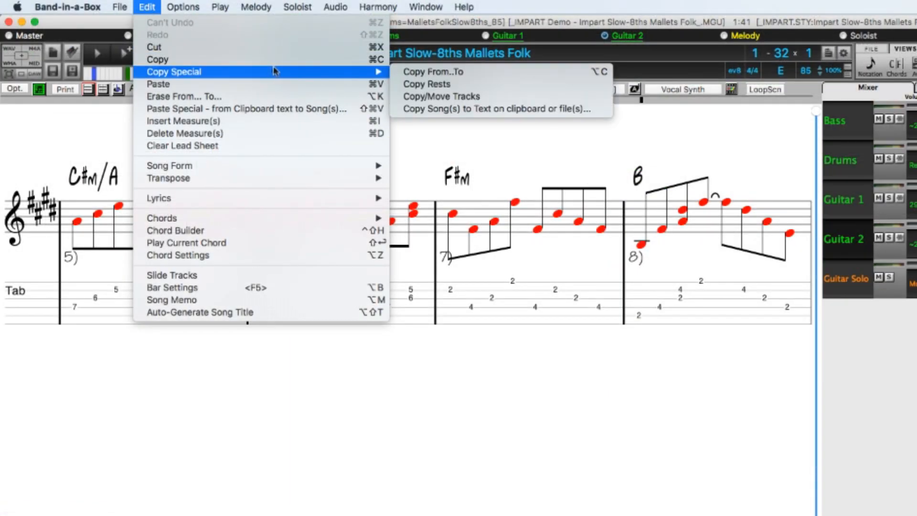
pyautogui.click(429, 98)
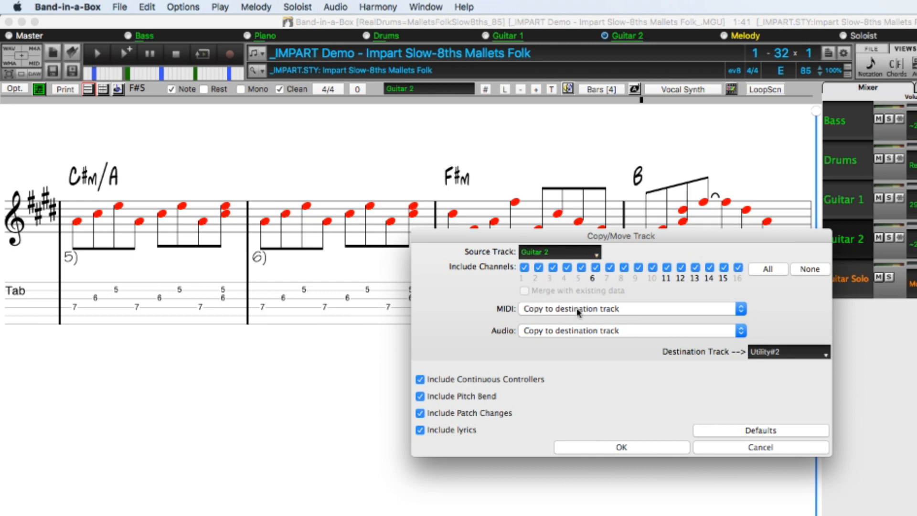
pyautogui.click(569, 330)
pyautogui.click(554, 318)
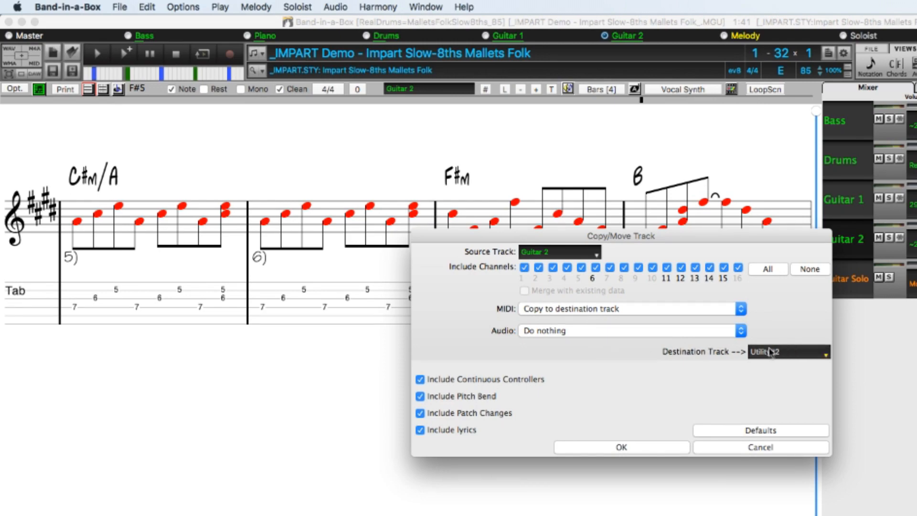
pyautogui.click(784, 354)
pyautogui.click(653, 451)
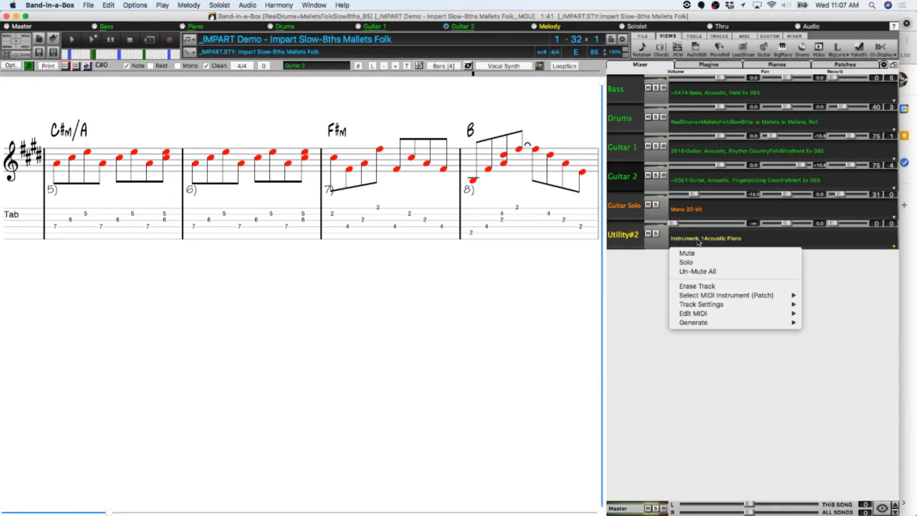
# Assign the Hi-Q 074 02 Keyboard, ElectroTape, Flute Sforzando patch to the Utility#2 track.
pyautogui.moveTo(690, 298)
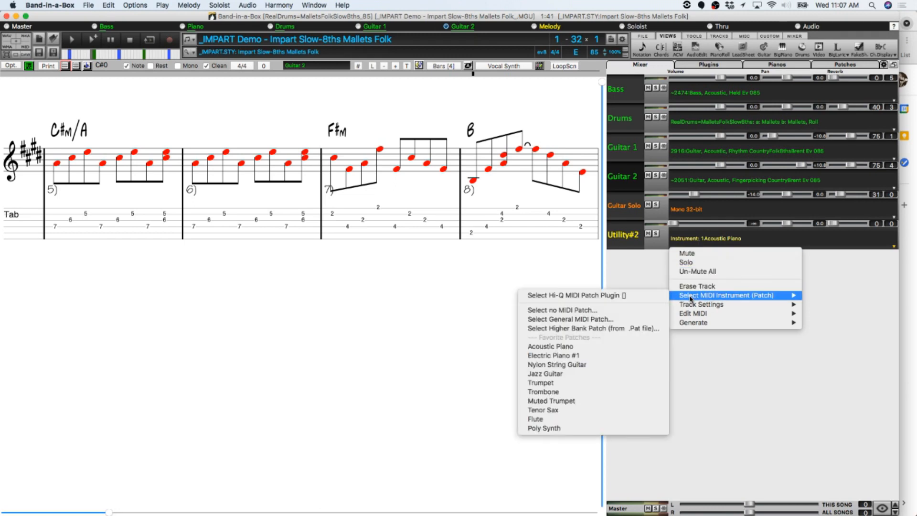
pyautogui.click(659, 297)
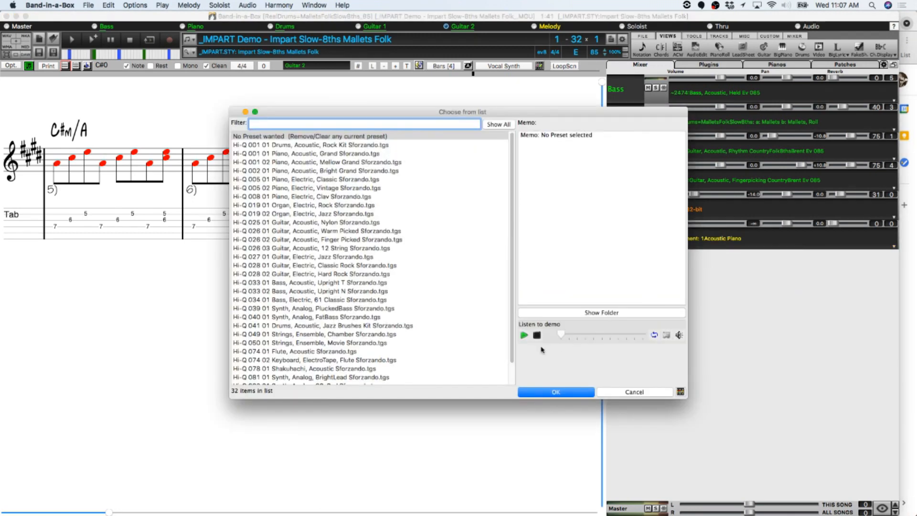
pyautogui.click(315, 360)
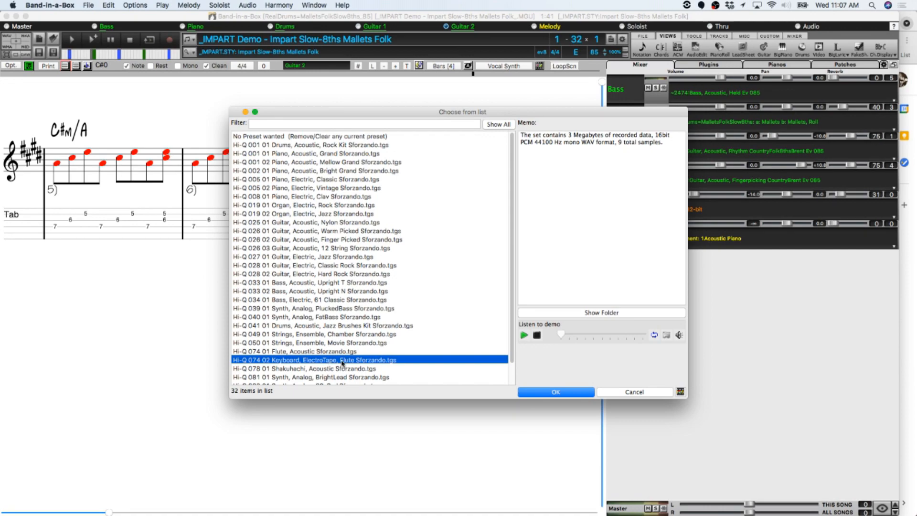
pyautogui.click(533, 389)
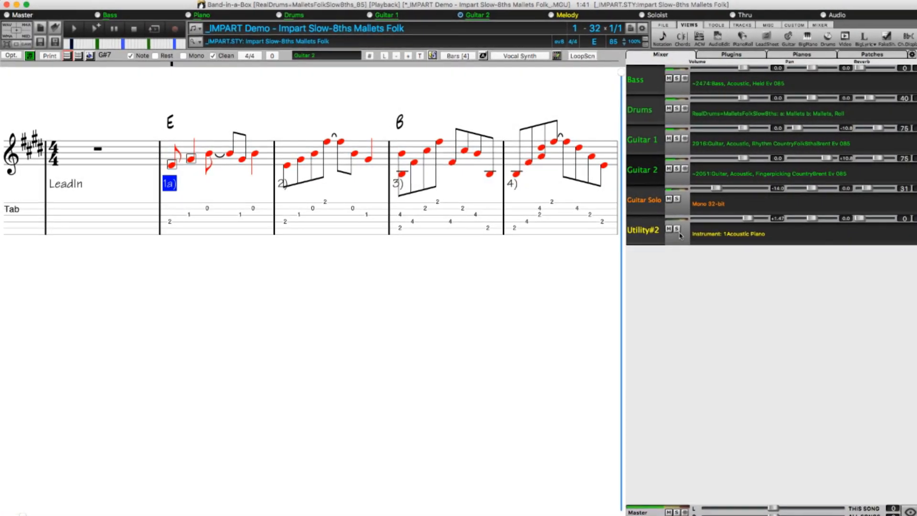
# Balance the soloed Utility#2 and Guitar 2 tracks by setting Guitar 2's volume to -1.40, and unsolo both.
pyautogui.click(677, 230)
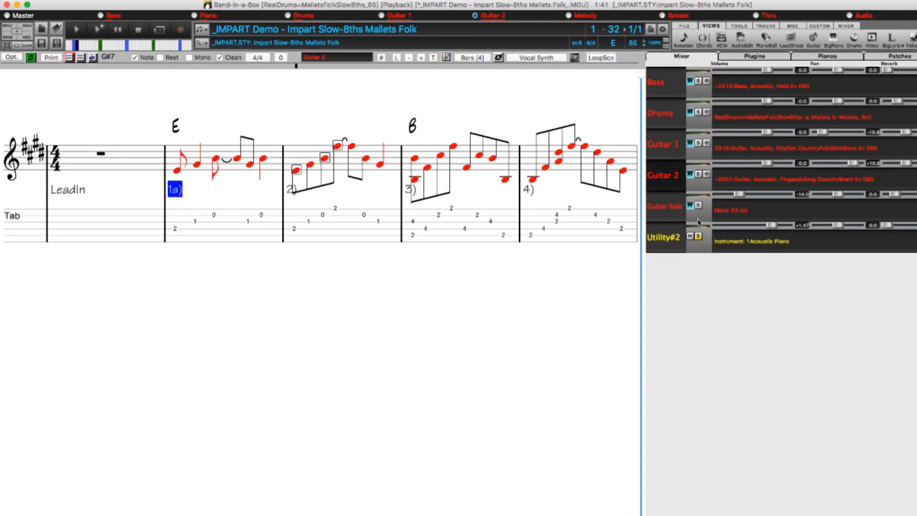
pyautogui.click(697, 174)
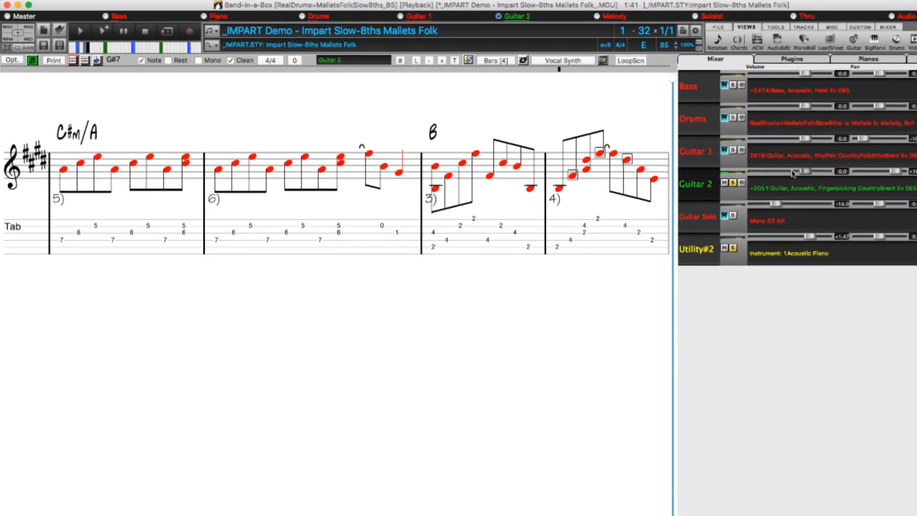
pyautogui.moveTo(805, 172); pyautogui.dragTo(801, 172)
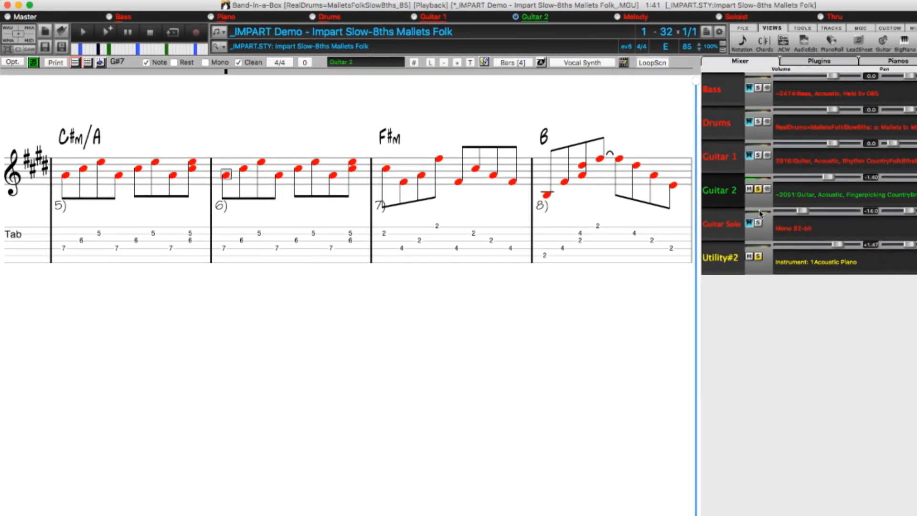
pyautogui.click(771, 193)
pyautogui.click(784, 266)
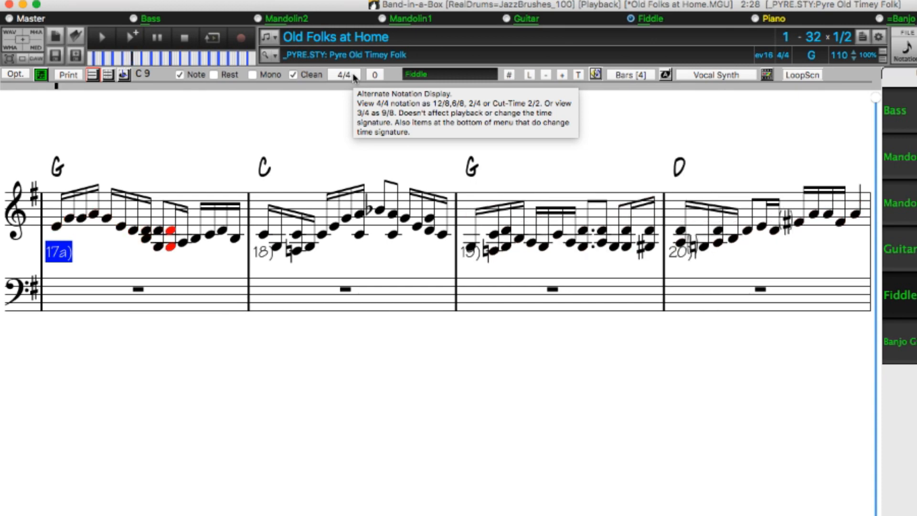
# Display the Fiddle notation of Old Folks at Home in CutTime 2/2 with split barlines.
pyautogui.click(353, 75)
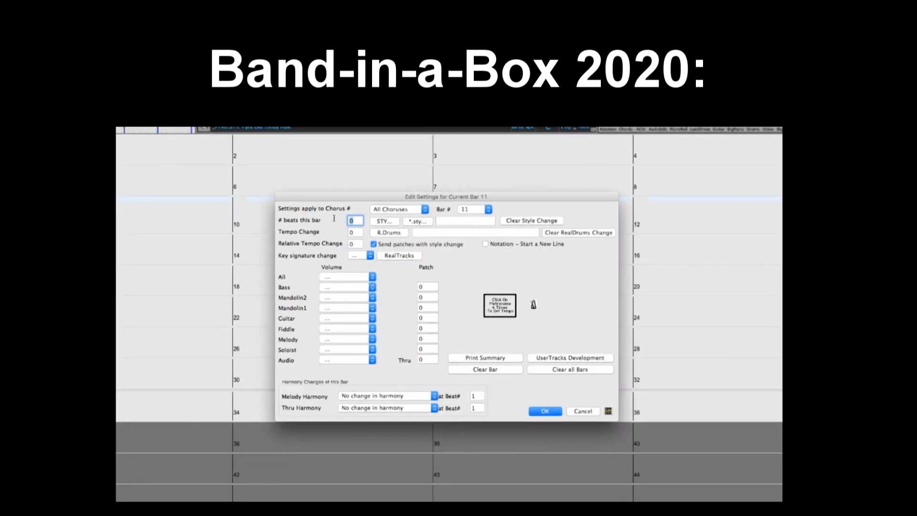
pyautogui.write('3')
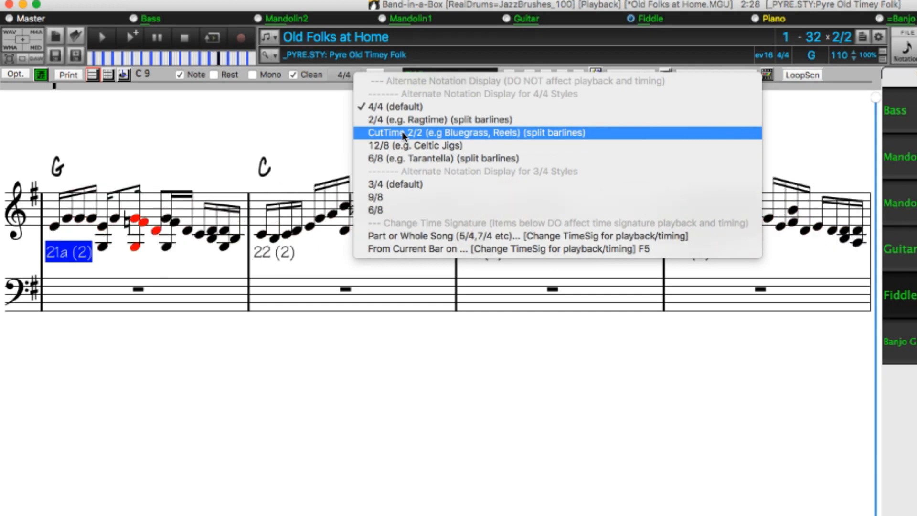
pyautogui.click(403, 134)
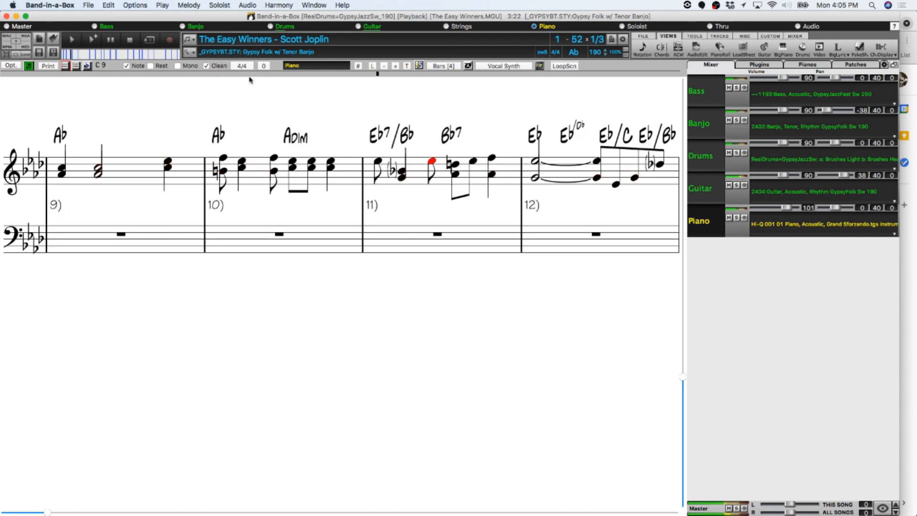
# Display the Piano notation of The Easy Winners as 2/4 with split barlines and switch to the chord sheet.
pyautogui.click(243, 66)
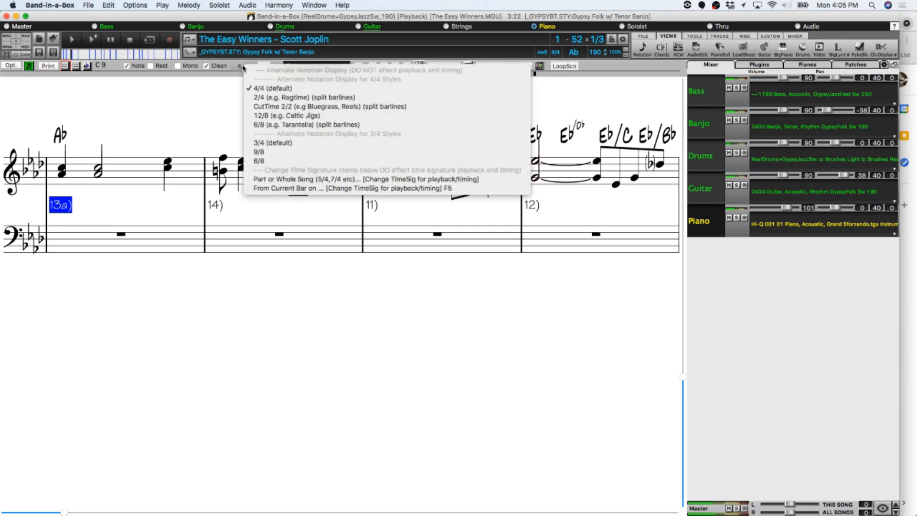
pyautogui.click(287, 98)
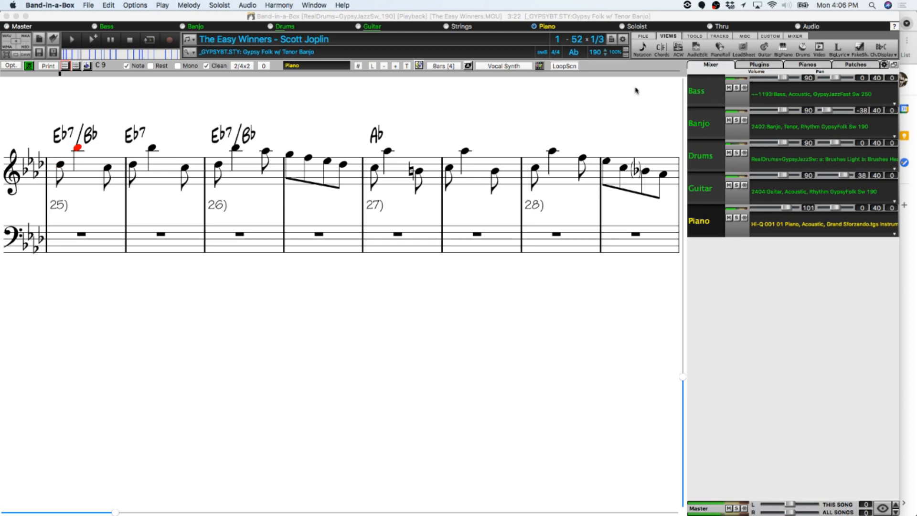
pyautogui.click(662, 51)
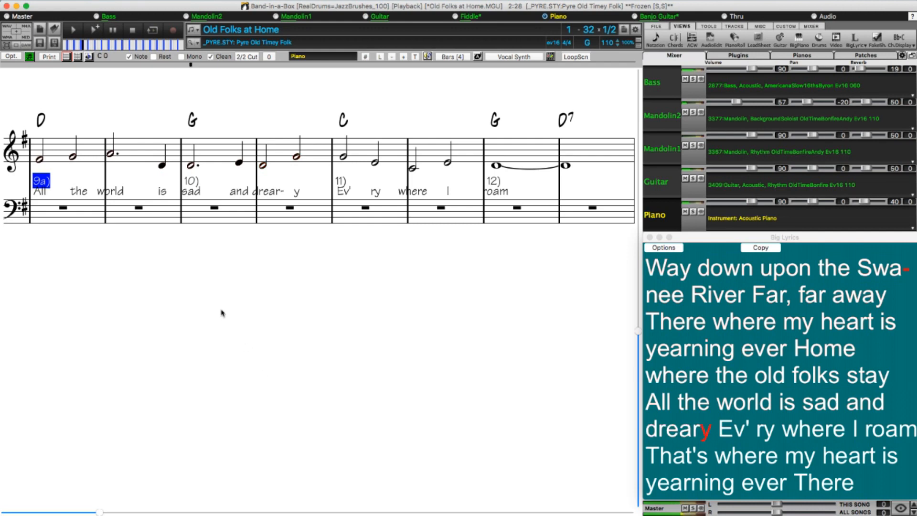
# Convert the note-based lyrics of Old Folks at Home to bar lyrics and show the Bar Lyrics layer on the chord sheet.
pyautogui.click(135, 33)
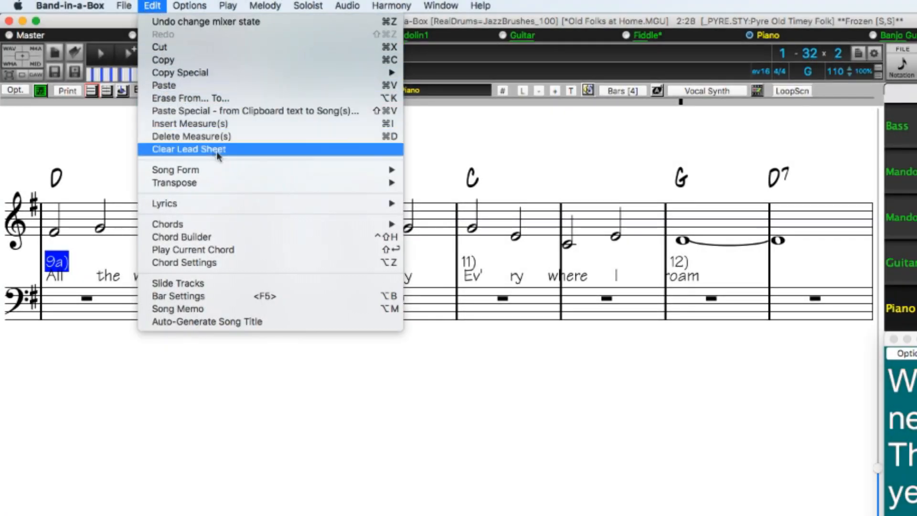
pyautogui.moveTo(278, 202)
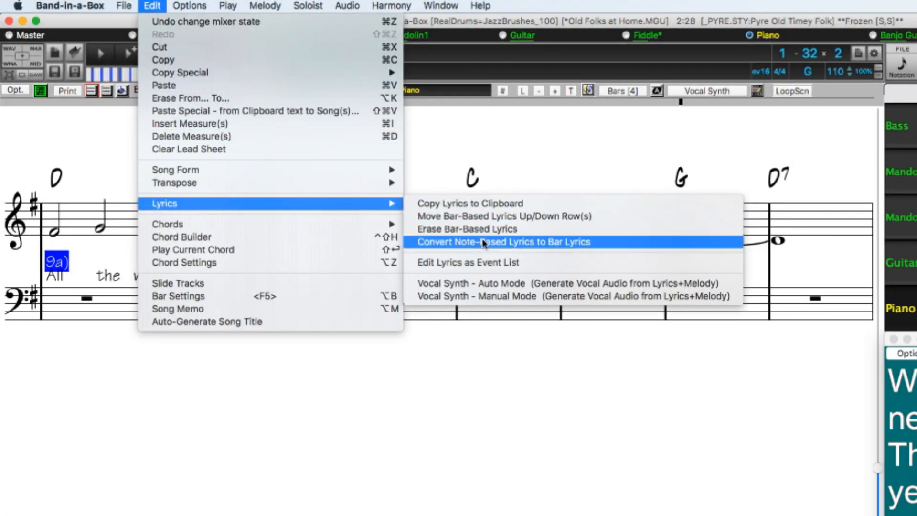
pyautogui.click(606, 243)
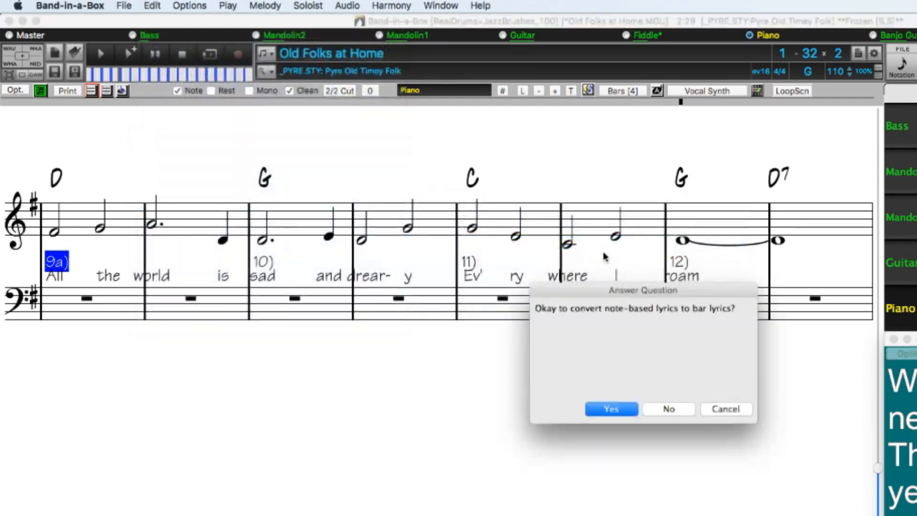
pyautogui.click(608, 409)
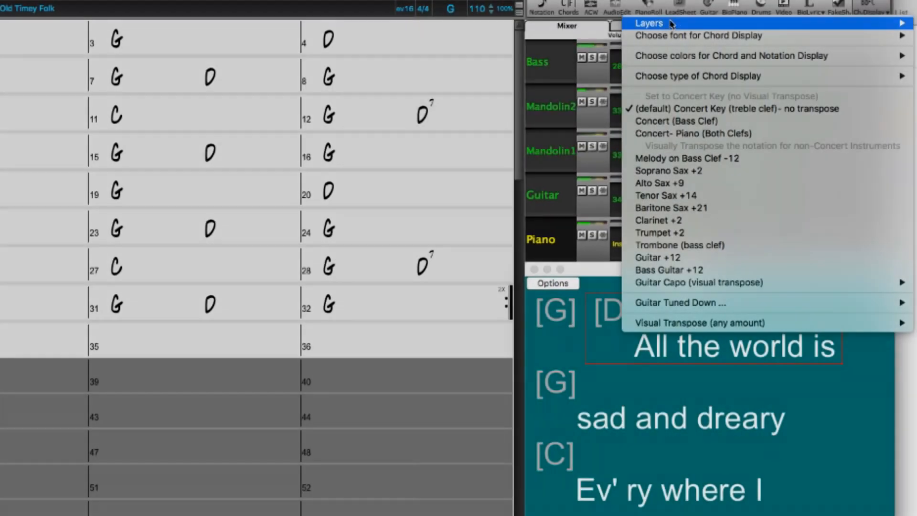
pyautogui.moveTo(671, 24)
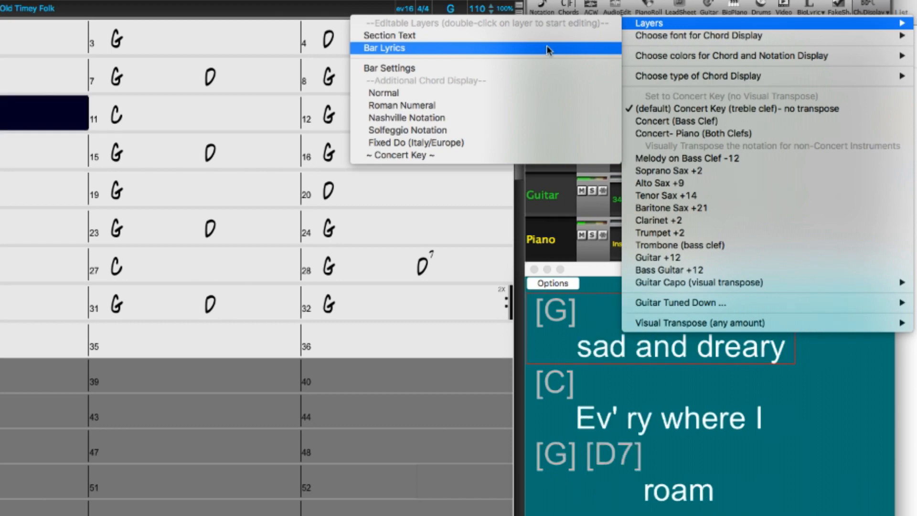
pyautogui.click(548, 48)
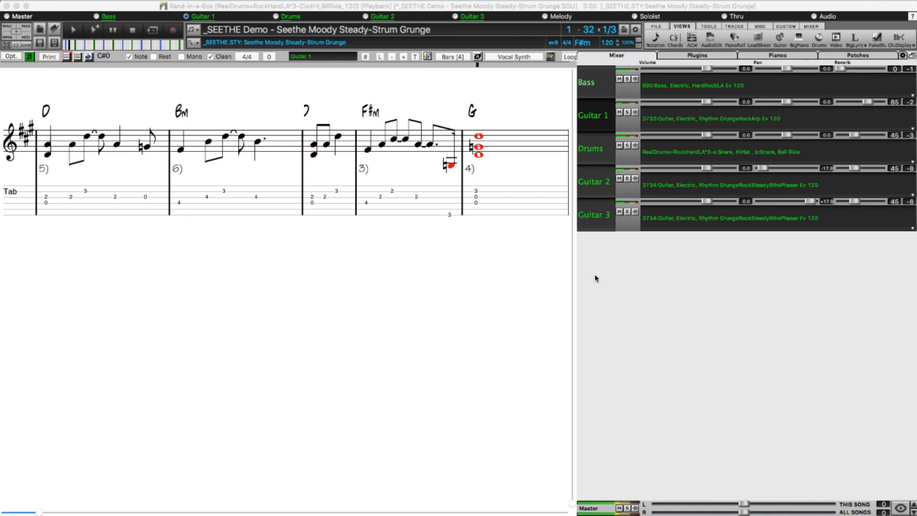
# View the notation of Guitar 2, Guitar 3 and Guitar 1 during playback of the Seethe demo.
pyautogui.click(601, 186)
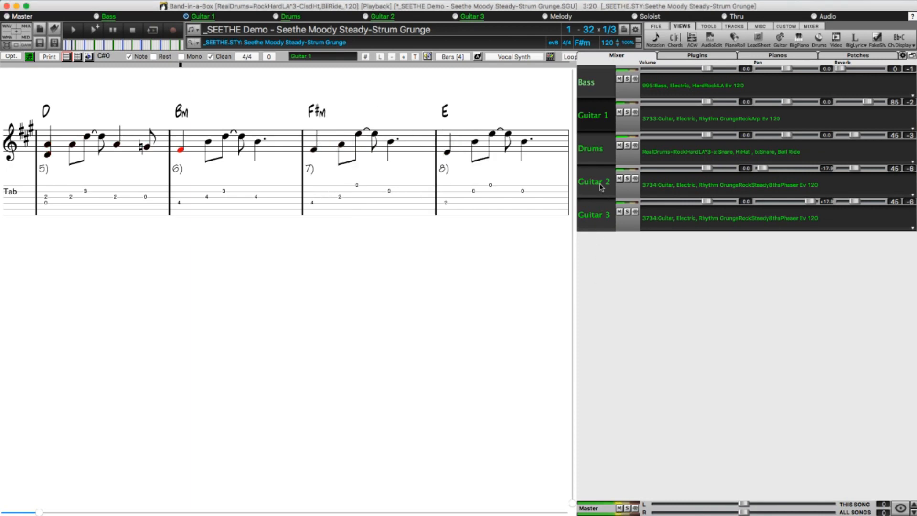
pyautogui.click(599, 219)
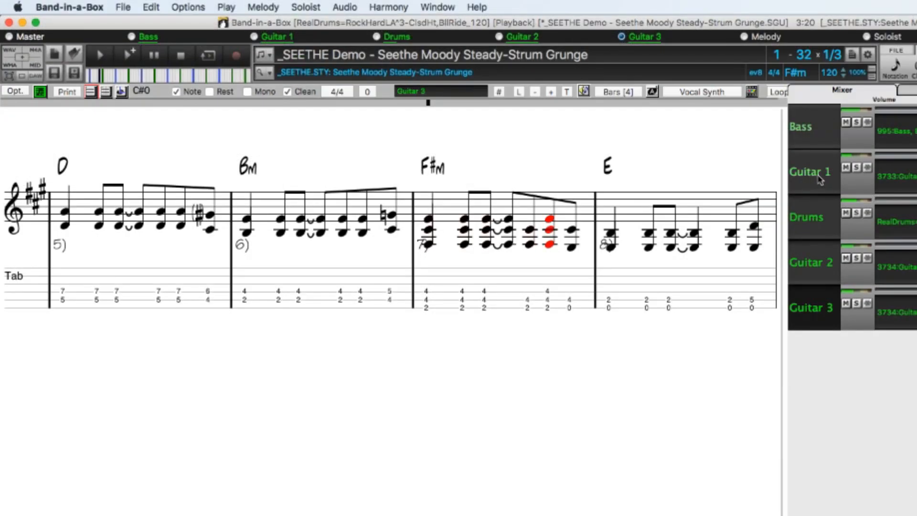
pyautogui.click(599, 120)
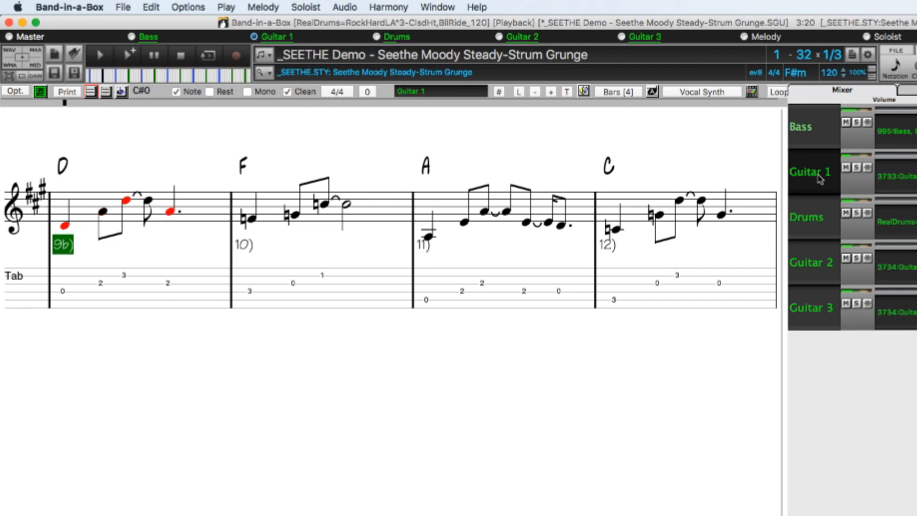
# Set the time signature to 7/4 for 16 bars starting at bar 1, affecting playback and timing.
pyautogui.click(340, 92)
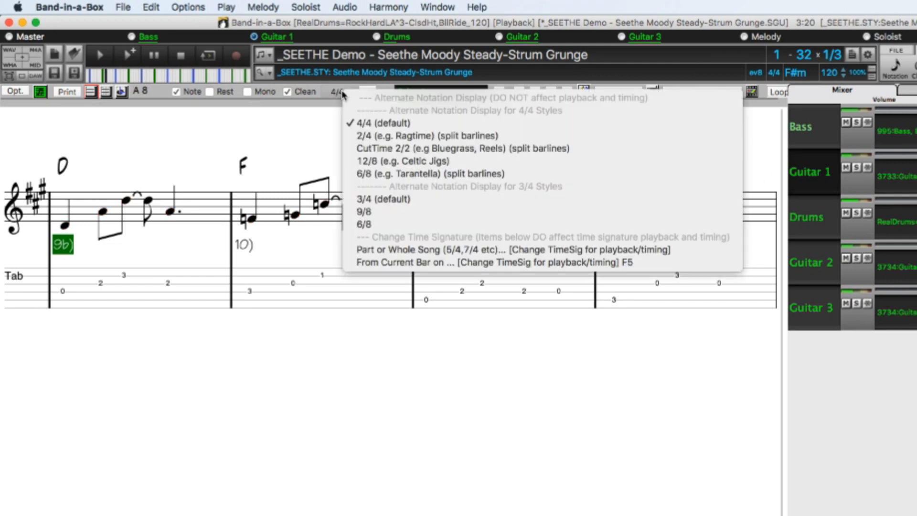
pyautogui.click(439, 248)
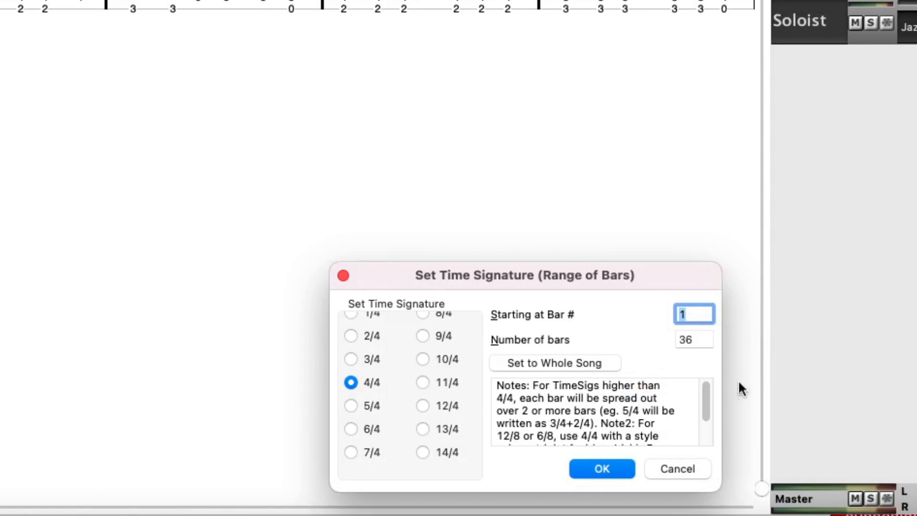
pyautogui.click(695, 339)
pyautogui.write('16')
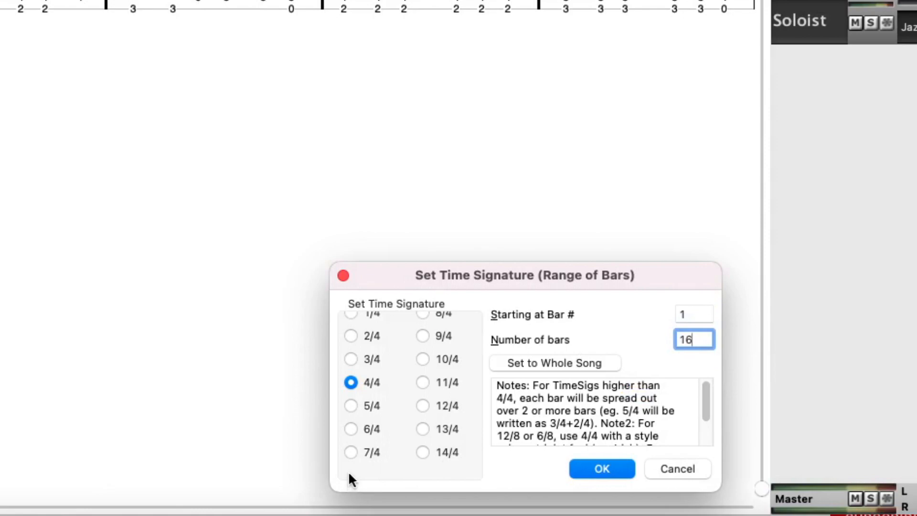
pyautogui.click(615, 470)
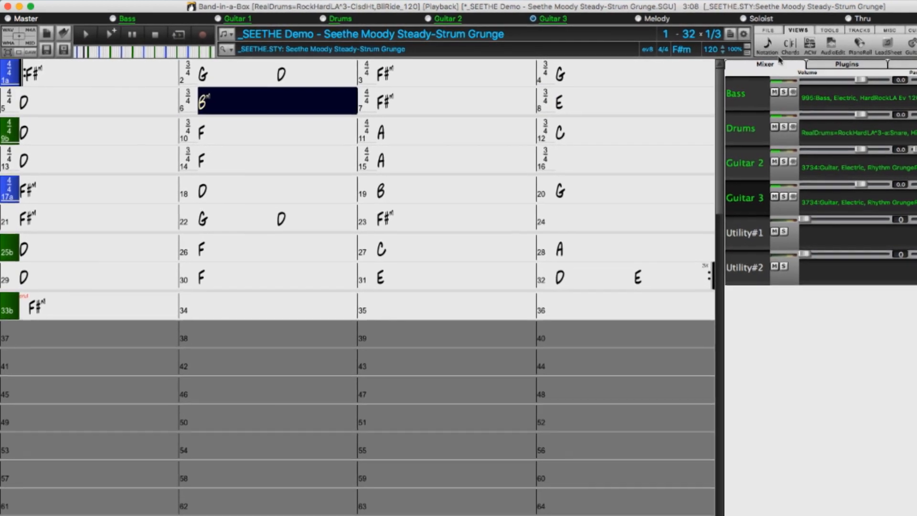
# Show the notation view of the Seethe demo with its changing time signatures.
pyautogui.click(762, 46)
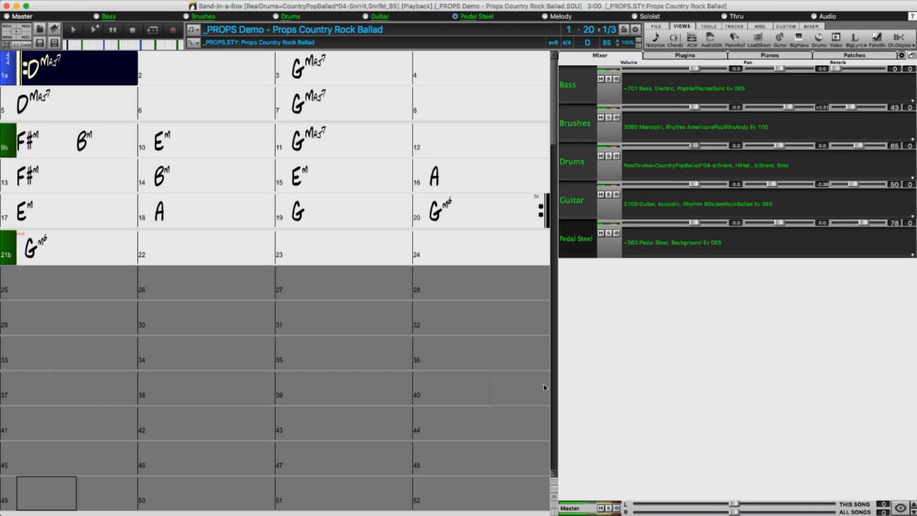
# Examine the Auto-Fix "Sour" Notes options in the Pedal Steel track's settings, leaving them as they are.
pyautogui.rightClick(639, 248)
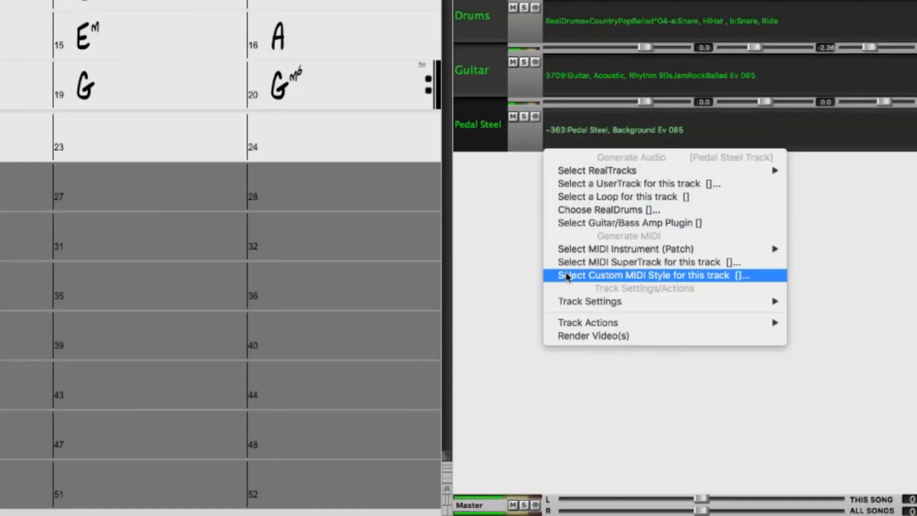
pyautogui.moveTo(563, 301)
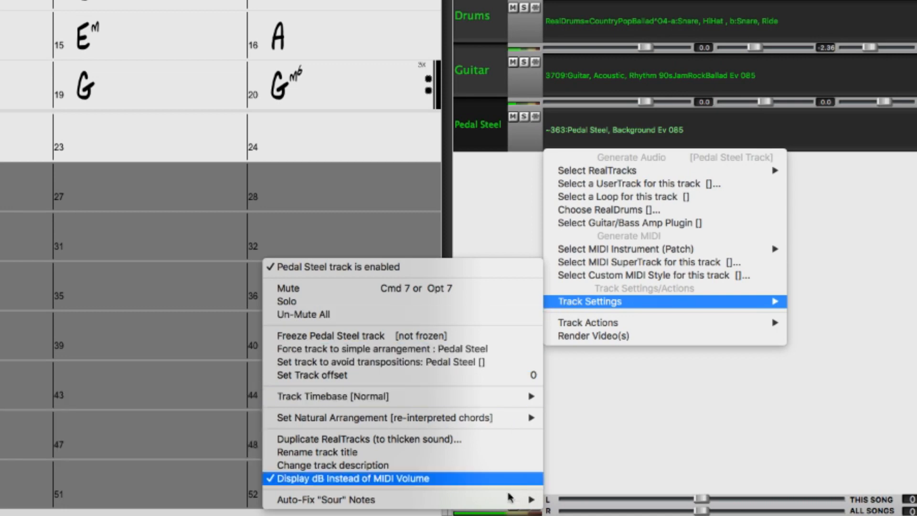
pyautogui.moveTo(510, 501)
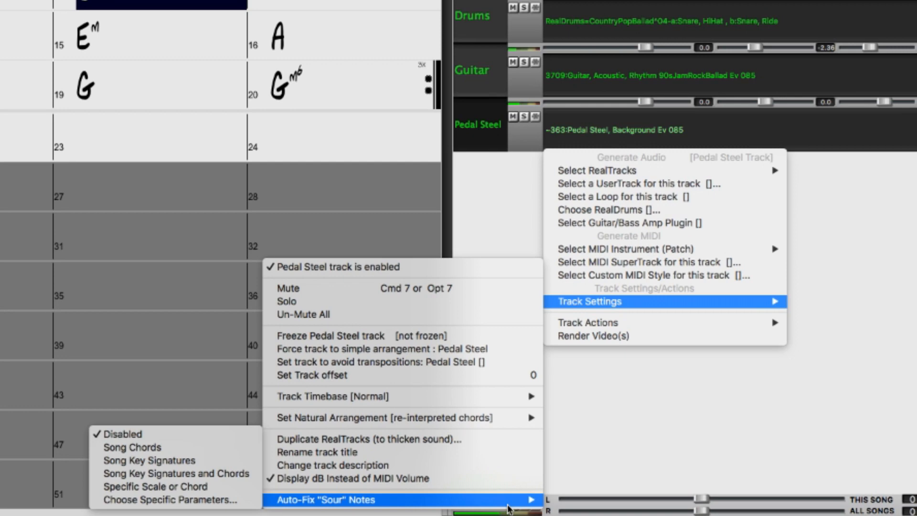
pyautogui.press('Escape')
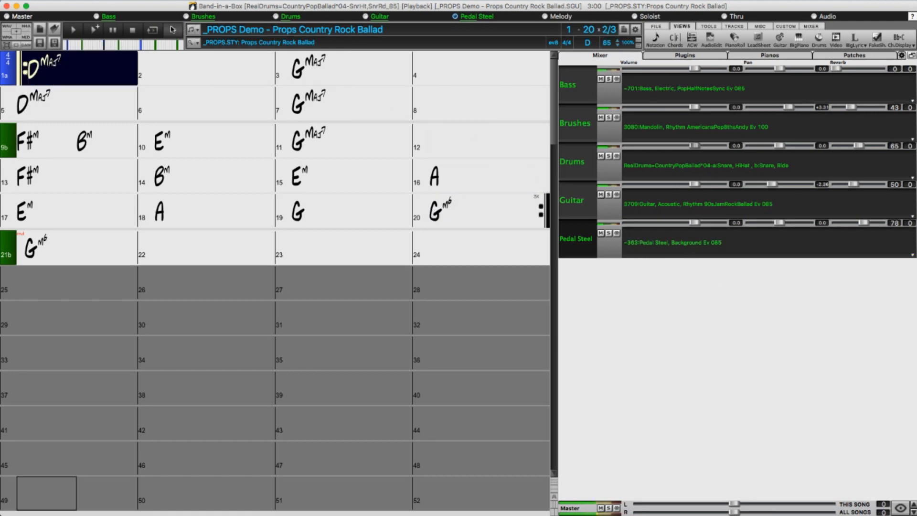
# Stop playback and replace the chord at bar 7 of the Props demo with C#aug.
pyautogui.click(133, 30)
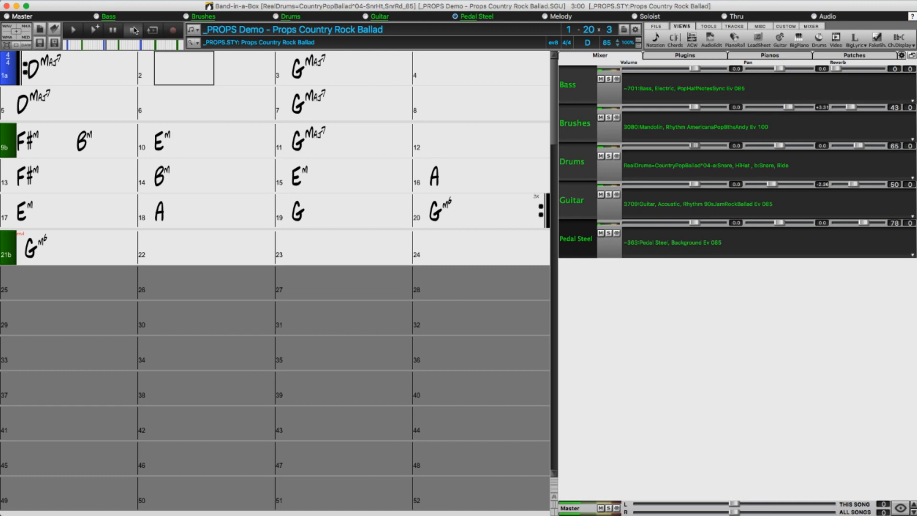
pyautogui.click(324, 105)
pyautogui.write('C#aug')
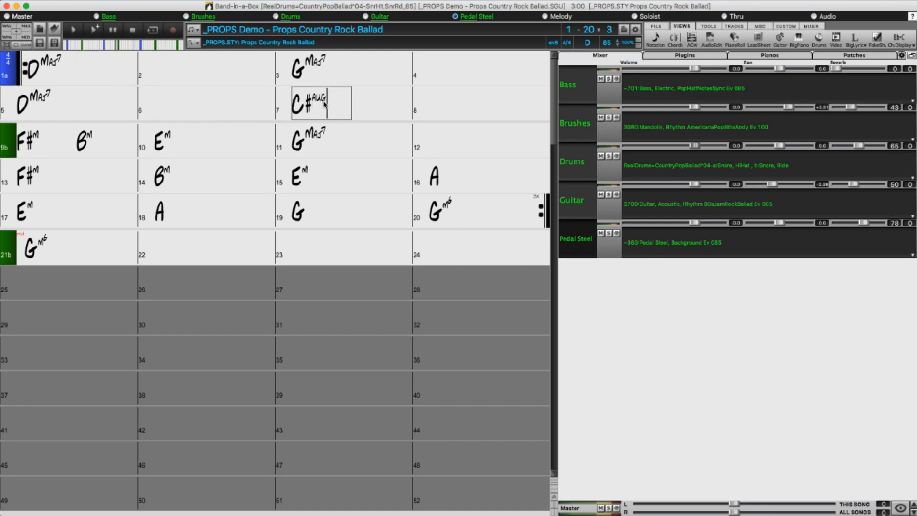
pyautogui.press('Return')
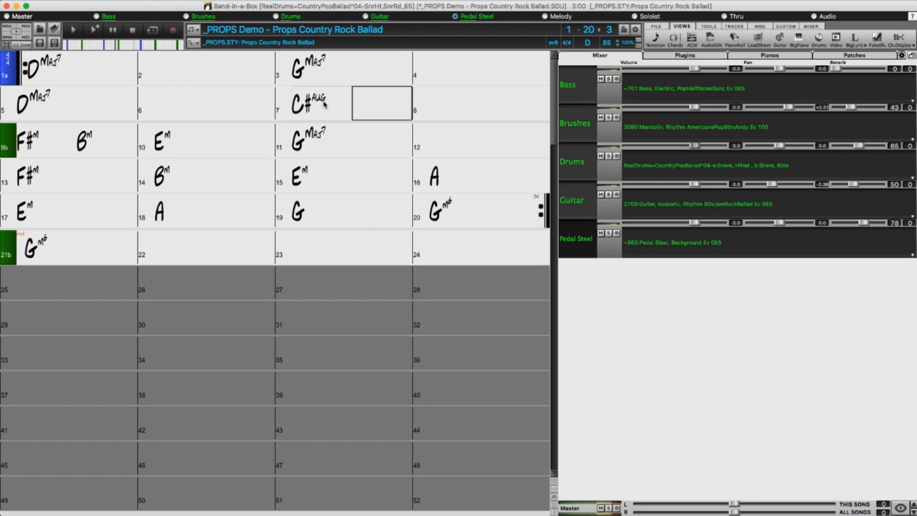
# Regenerate and play the song, watch the Pedal Steel track on the BigPiano, and stop playback.
pyautogui.click(98, 32)
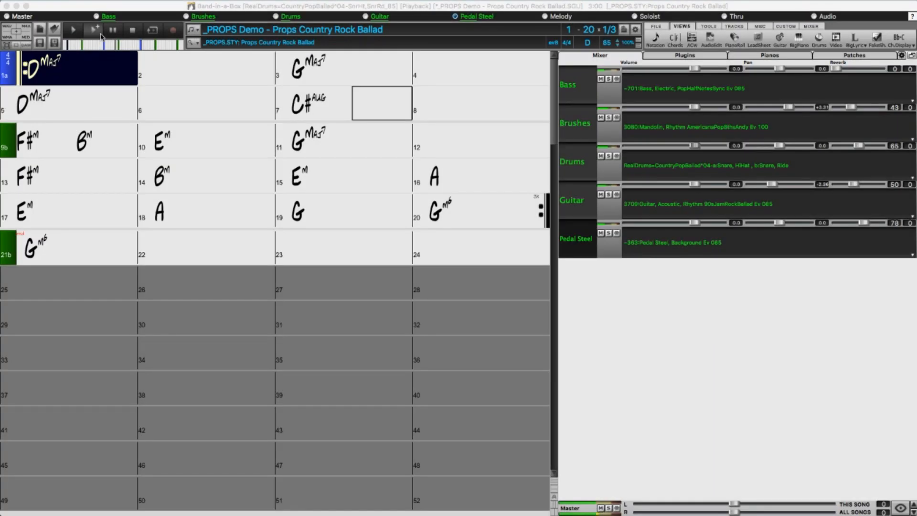
pyautogui.click(802, 42)
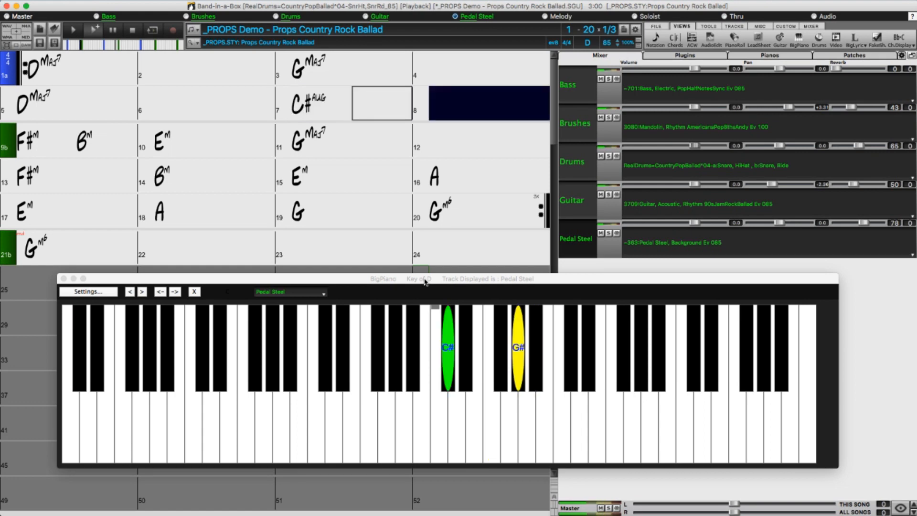
pyautogui.click(137, 35)
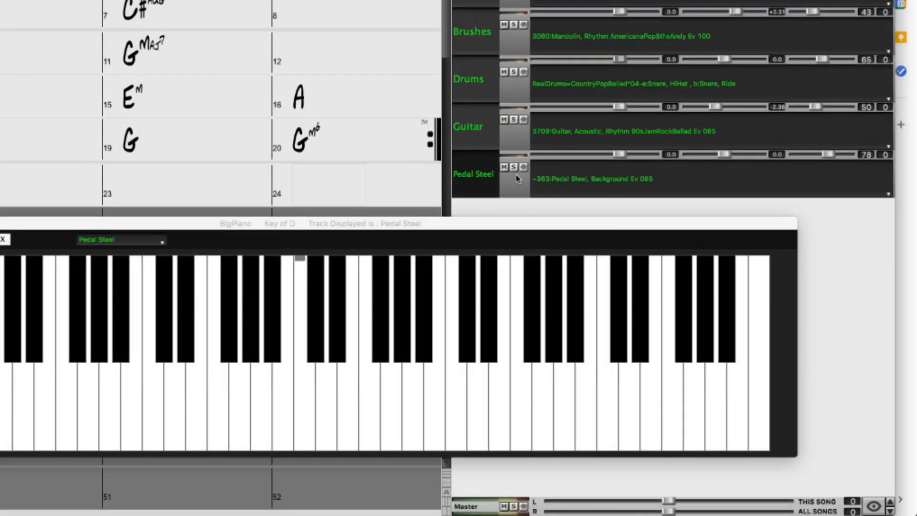
# Bring up the Auto-Fix "Sour" Notes choices for the Pedal Steel track.
pyautogui.click(568, 186)
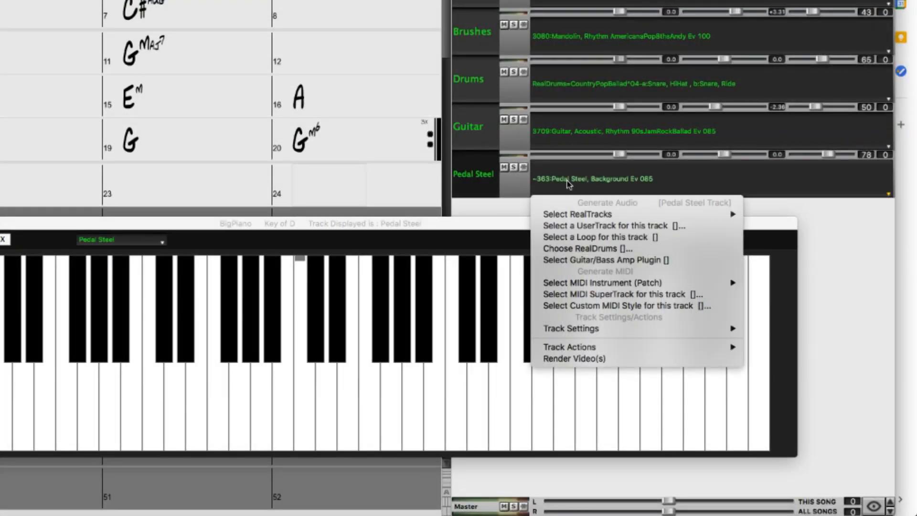
pyautogui.moveTo(563, 330)
pyautogui.moveTo(323, 500)
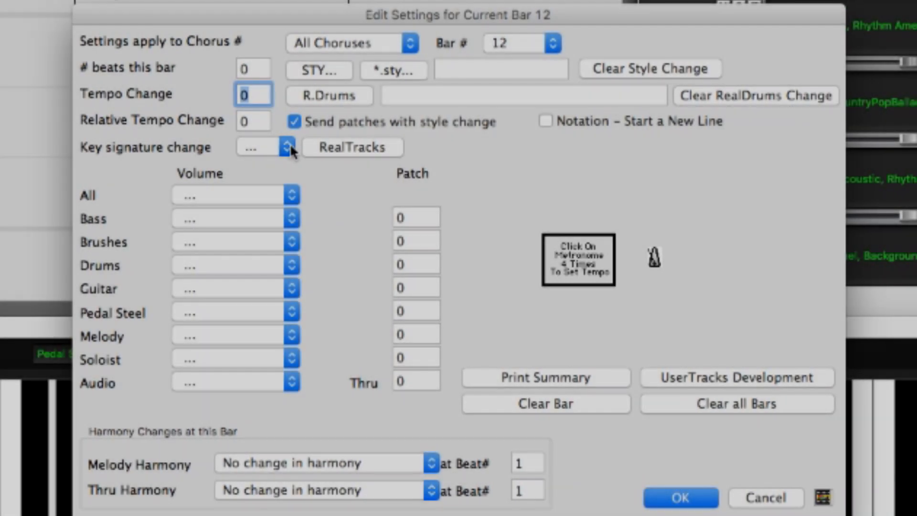
# Choose Gb as the key signature change in the settings for bar 12.
pyautogui.click(290, 143)
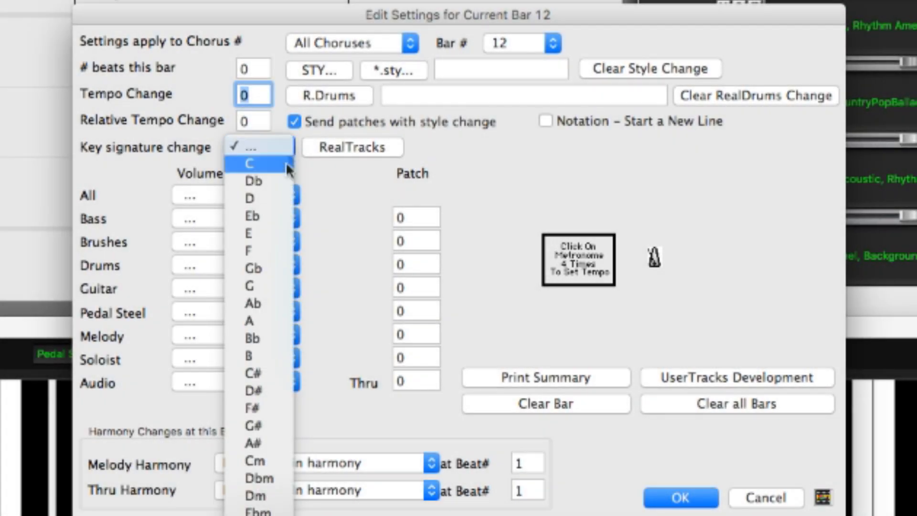
pyautogui.click(273, 269)
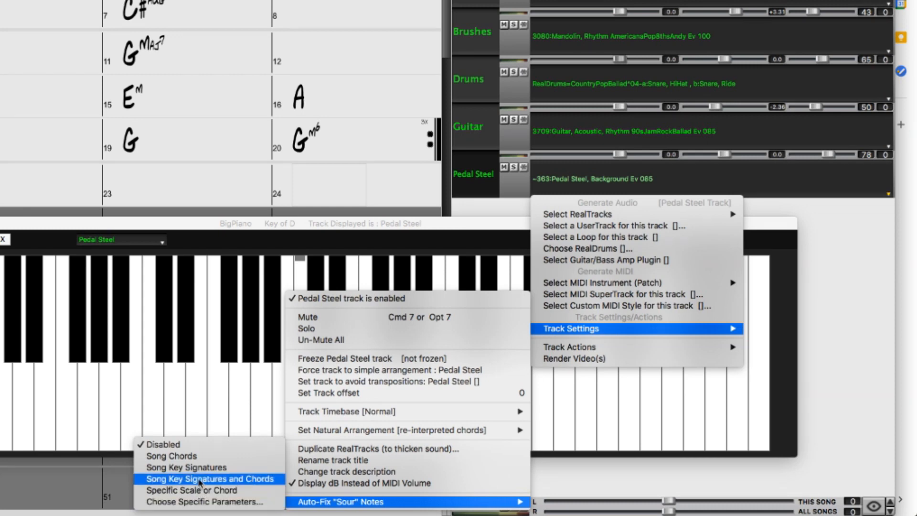
# Set the Pedal Steel track's Auto-Fix "Sour" Notes to Song Key Signatures and Chords, and regenerate the song.
pyautogui.click(199, 479)
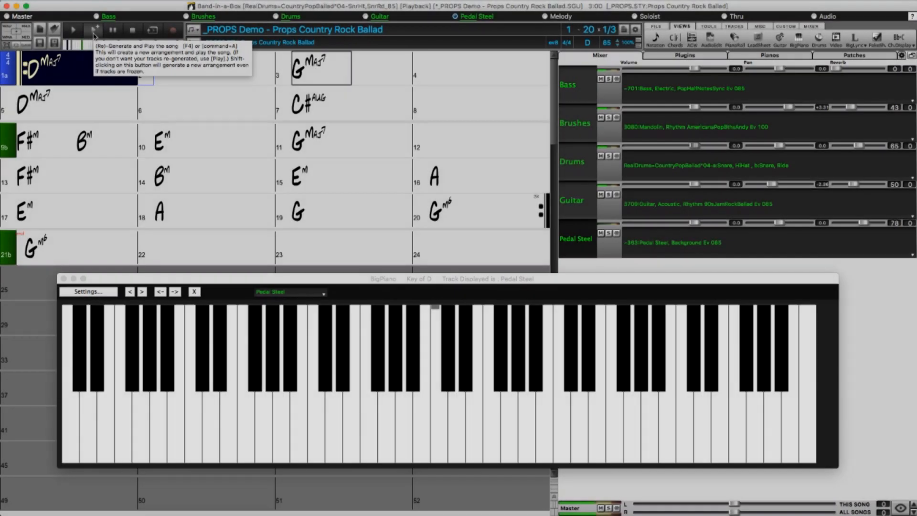
pyautogui.click(92, 33)
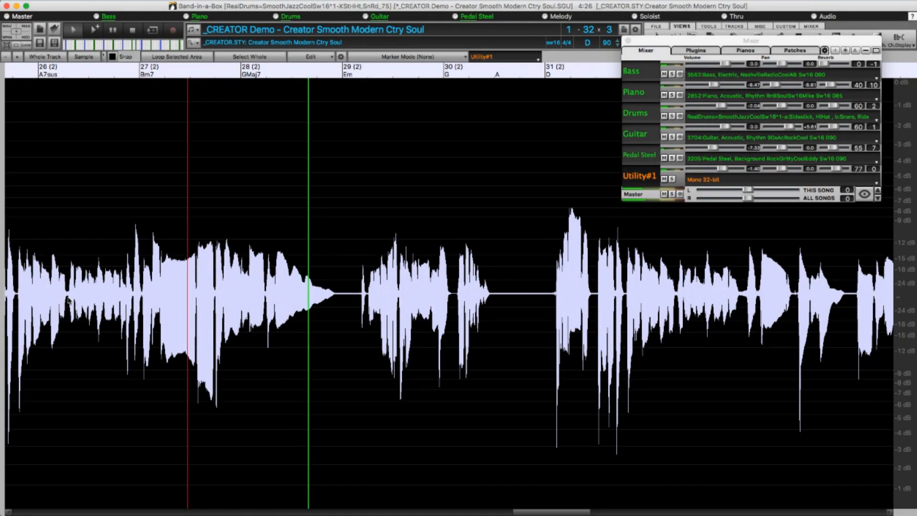
# Play the Utility#1 audio of the Creator demo from bar 26 of the second chorus through bar 30.
pyautogui.click(69, 300)
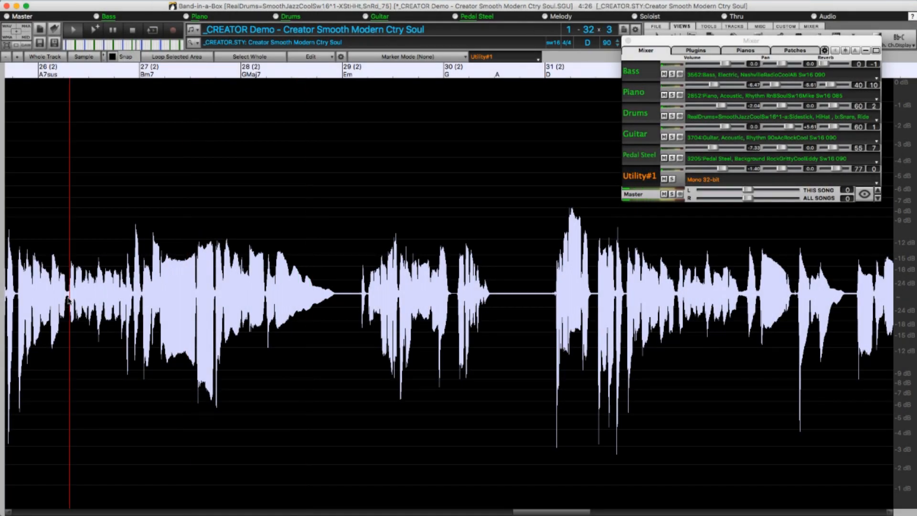
pyautogui.click(67, 299)
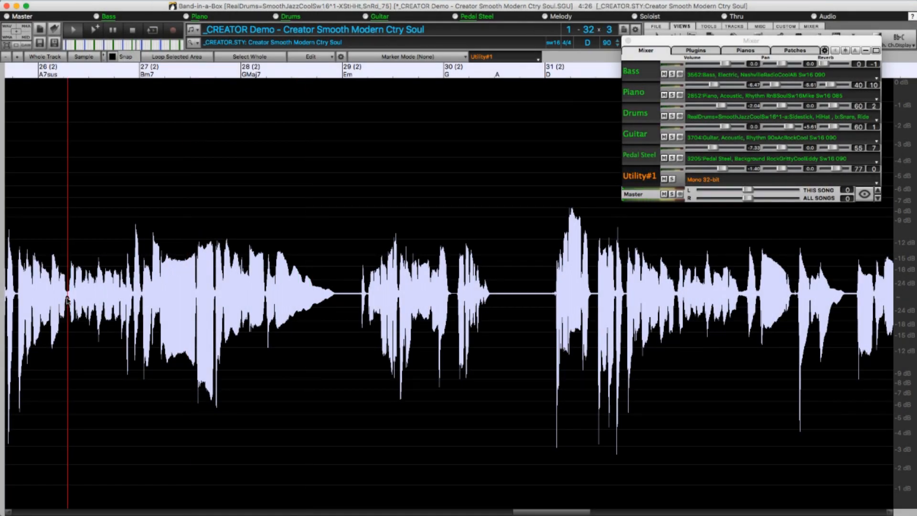
pyautogui.press('space')
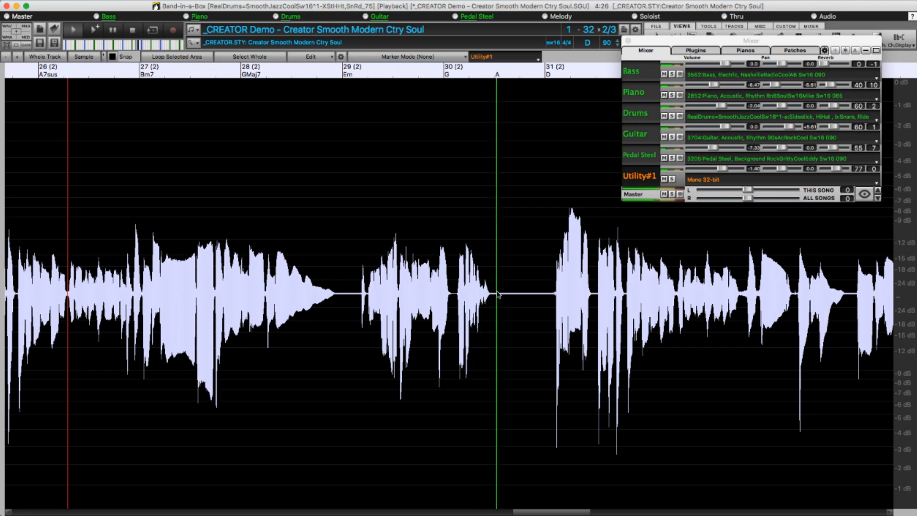
pyautogui.press('space')
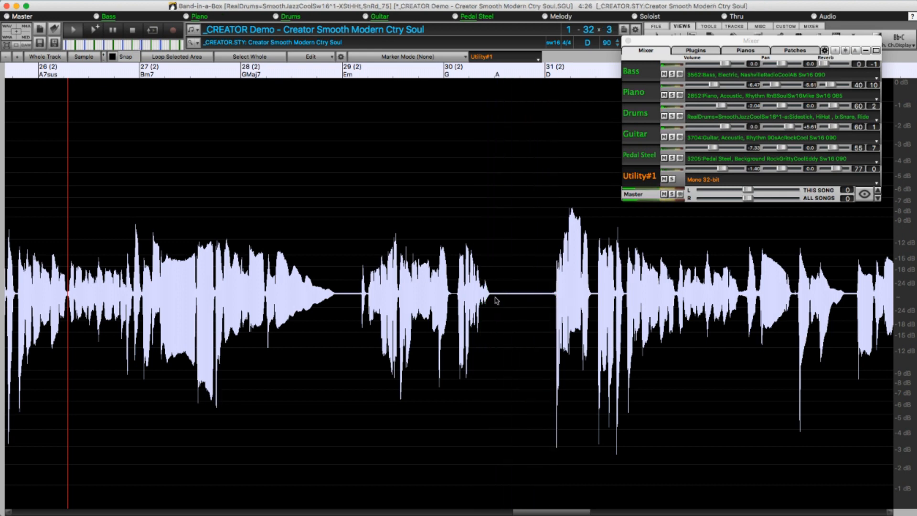
# Fix the sour notes in the short Utility#1 phrase in bar 30 of the second chorus, using the Song Key Signatures rule.
pyautogui.moveTo(495, 300); pyautogui.dragTo(455, 306)
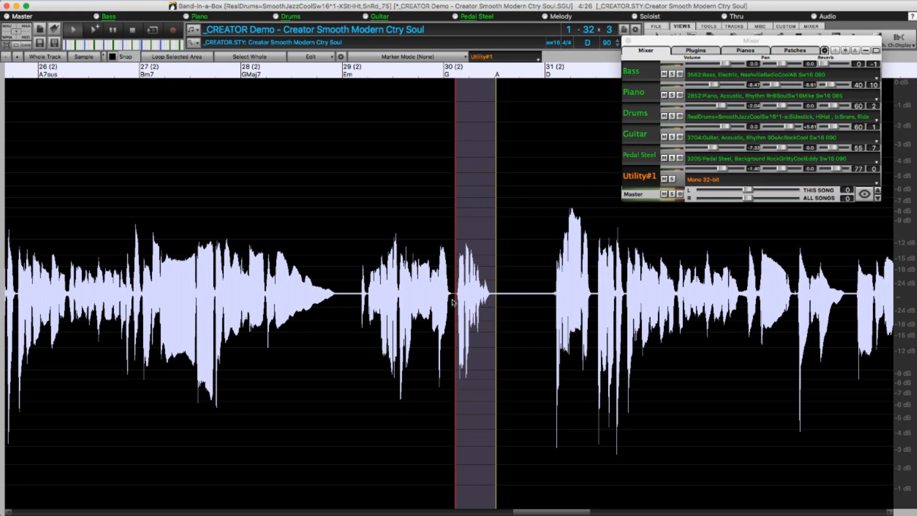
pyautogui.click(331, 57)
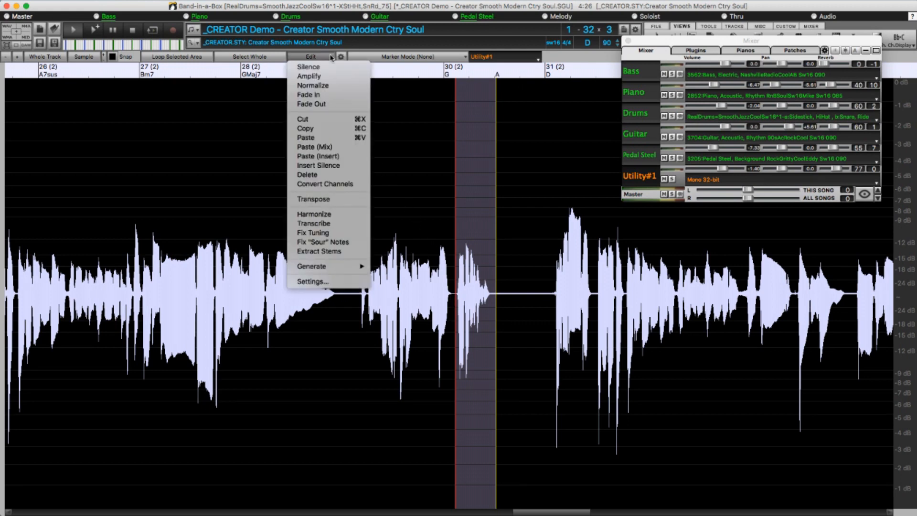
pyautogui.click(333, 243)
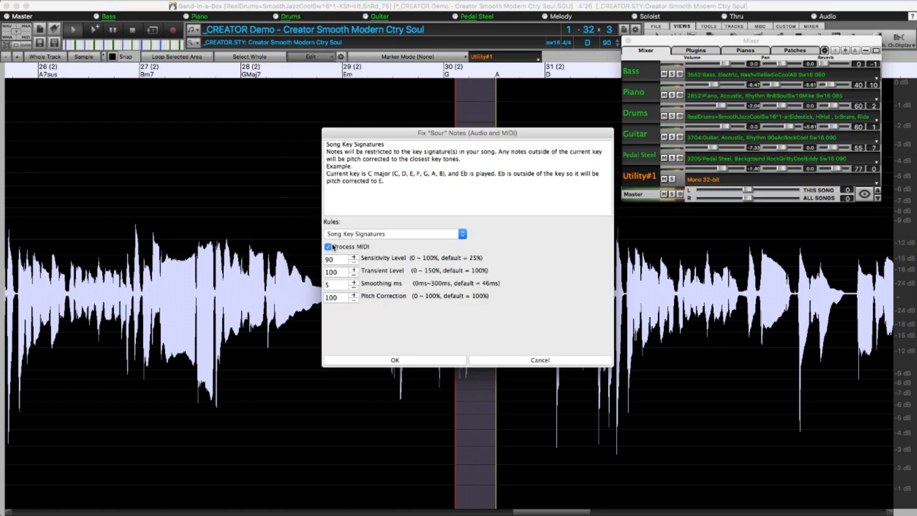
pyautogui.click(345, 236)
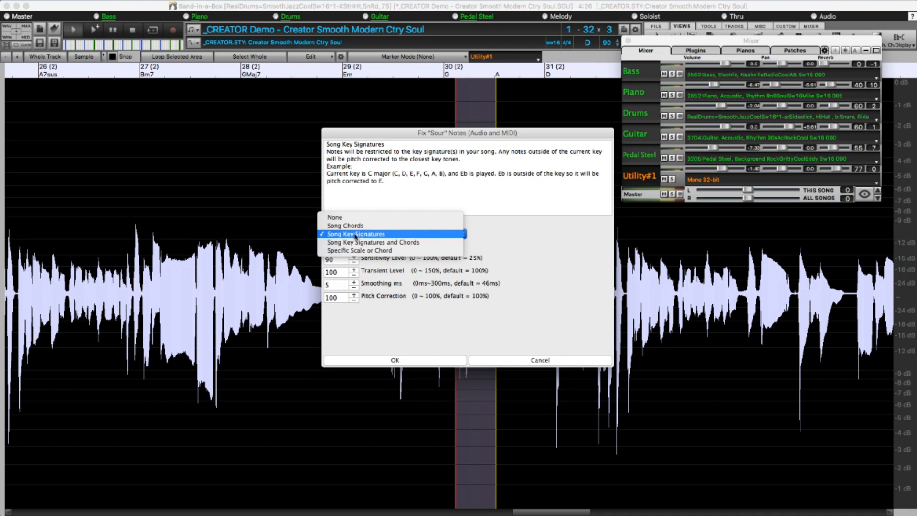
pyautogui.click(400, 234)
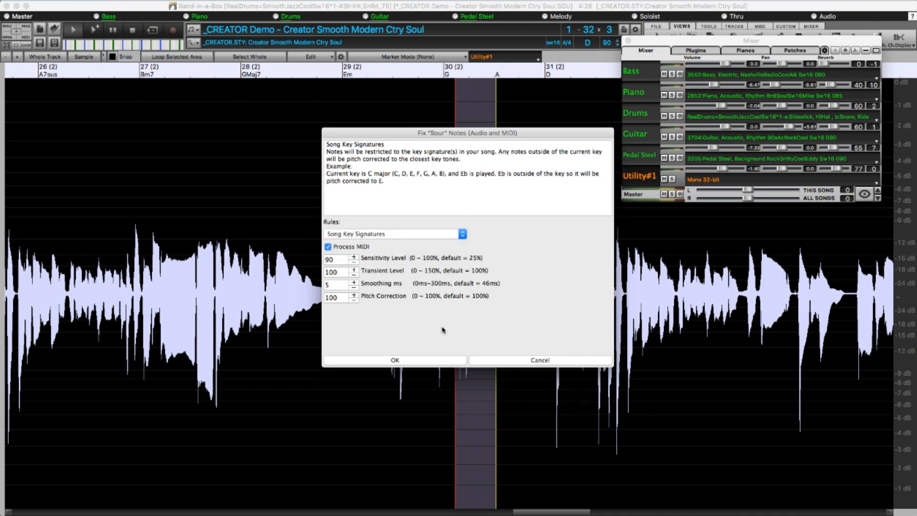
pyautogui.click(438, 361)
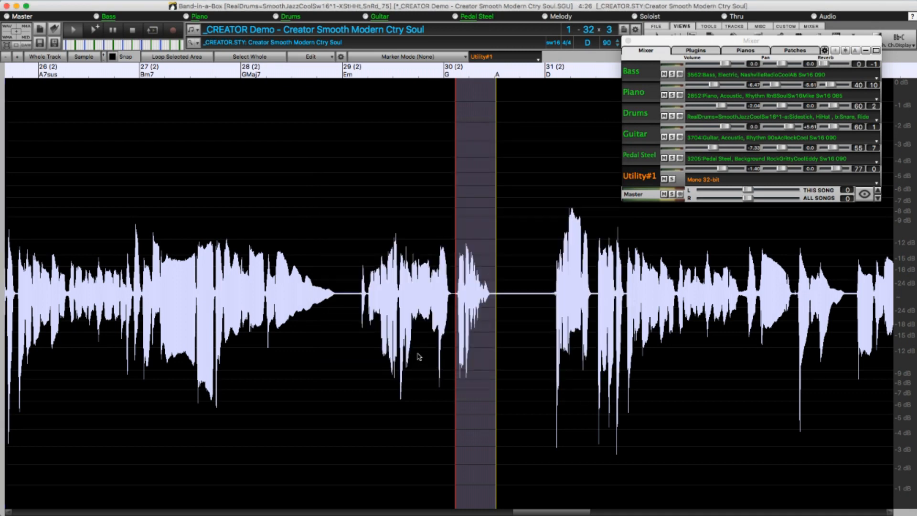
# Play the corrected Utility#1 audio from bar 29 through bar 30 of the second chorus.
pyautogui.click(358, 299)
pyautogui.press('space')
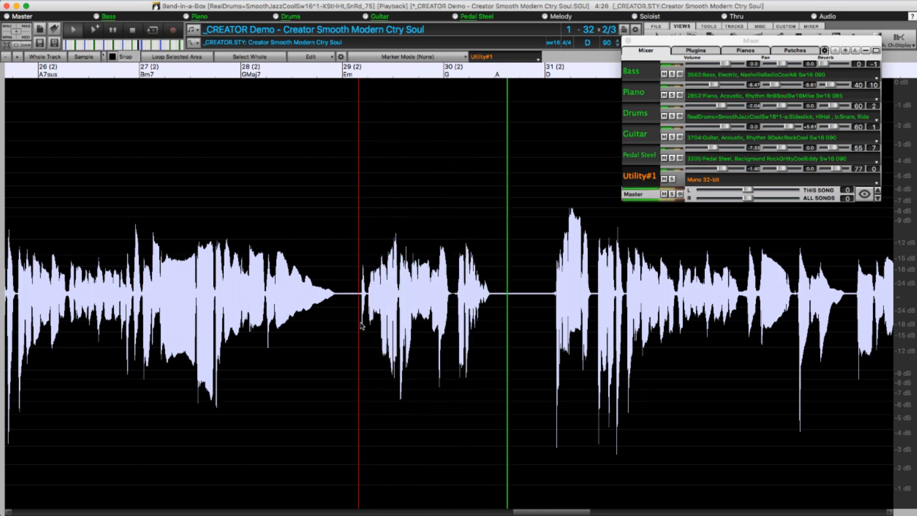
pyautogui.press('space')
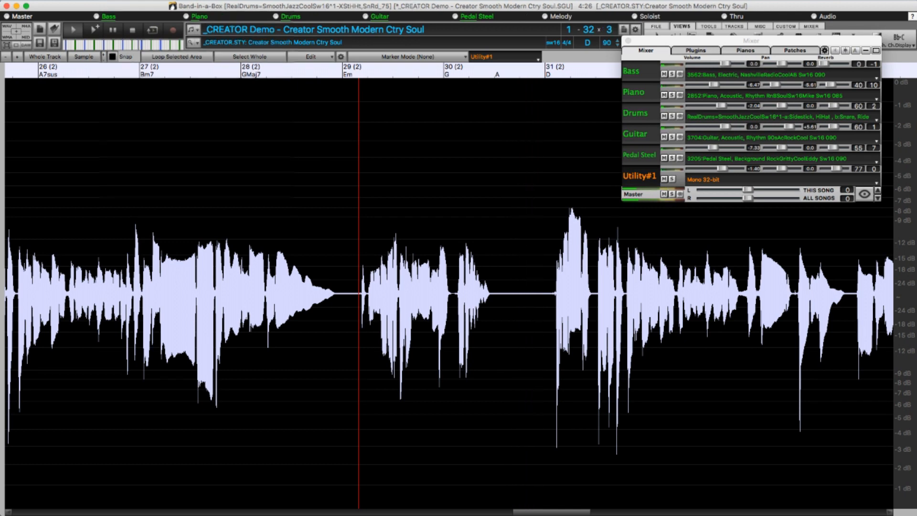
# Open the RealTracks assignment for the Piano track and its medley settings.
pyautogui.click(111, 2)
pyautogui.click(113, 8)
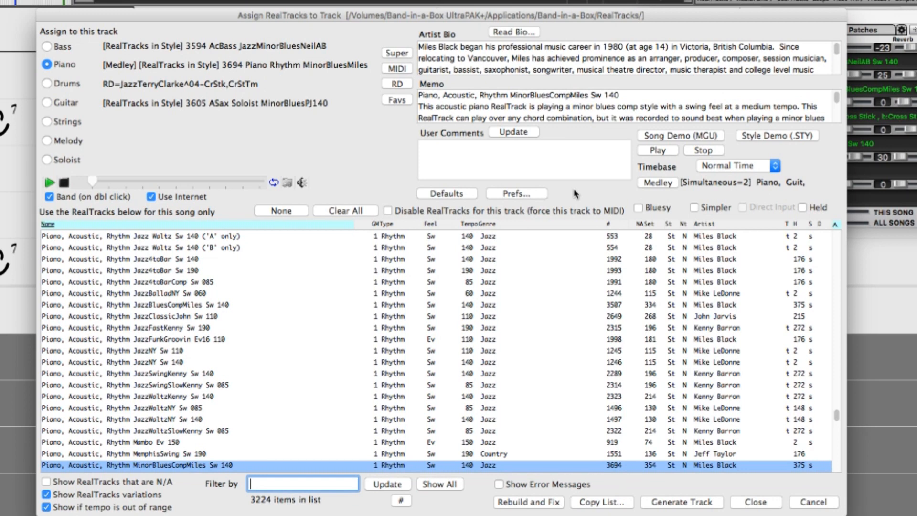
pyautogui.click(647, 185)
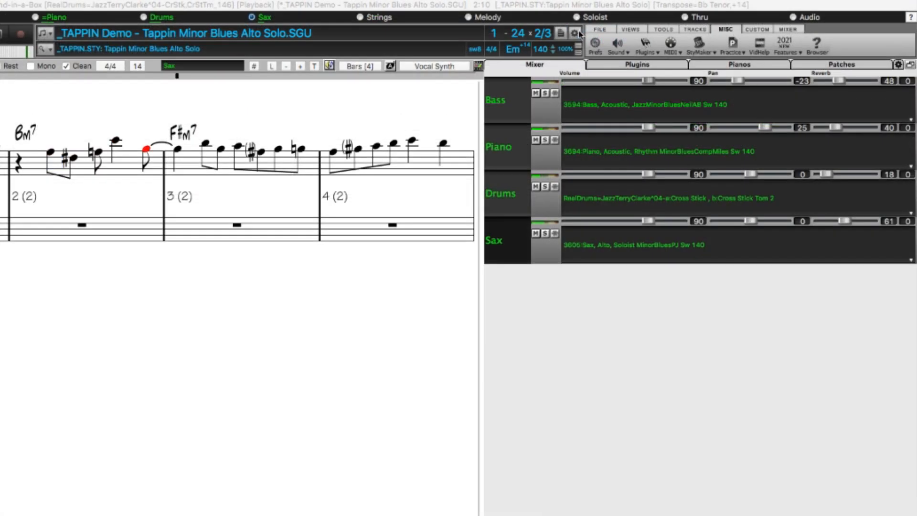
# Review the transposition options in the additional song settings of the Tappin demo and accept them unchanged.
pyautogui.click(575, 33)
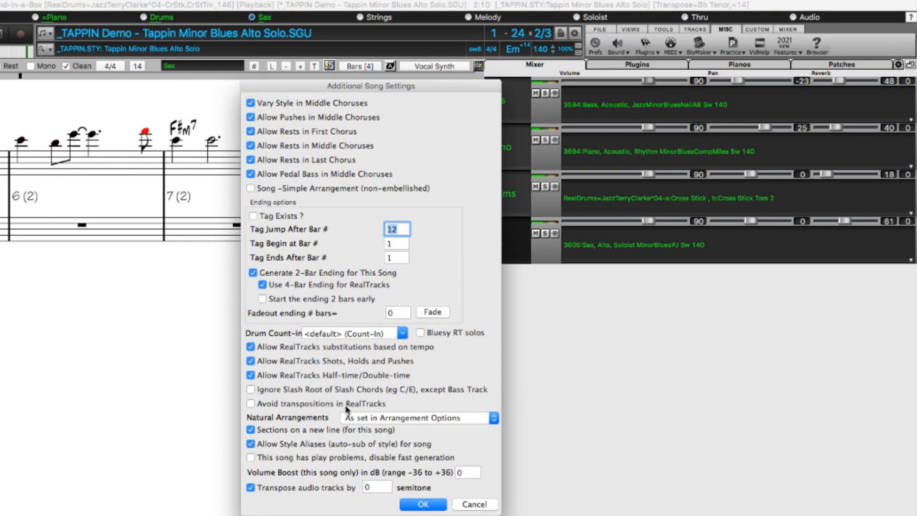
pyautogui.moveTo(347, 410)
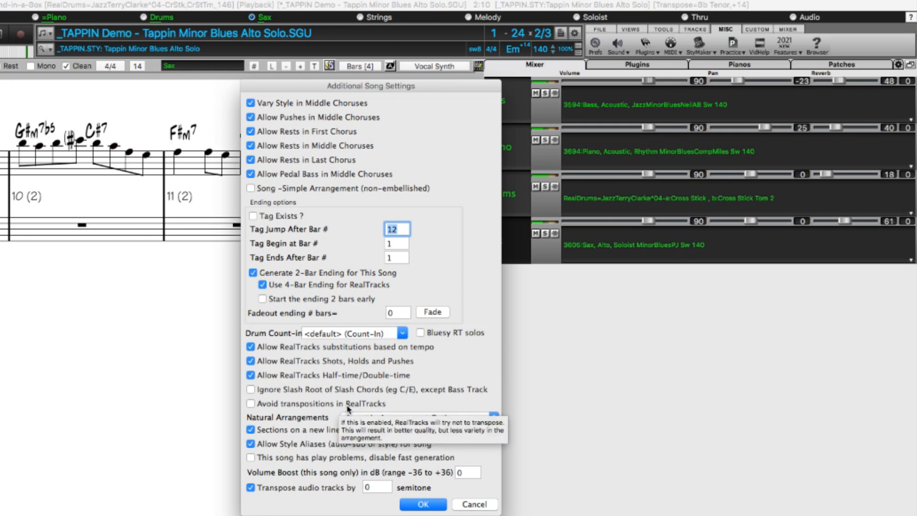
pyautogui.click(423, 504)
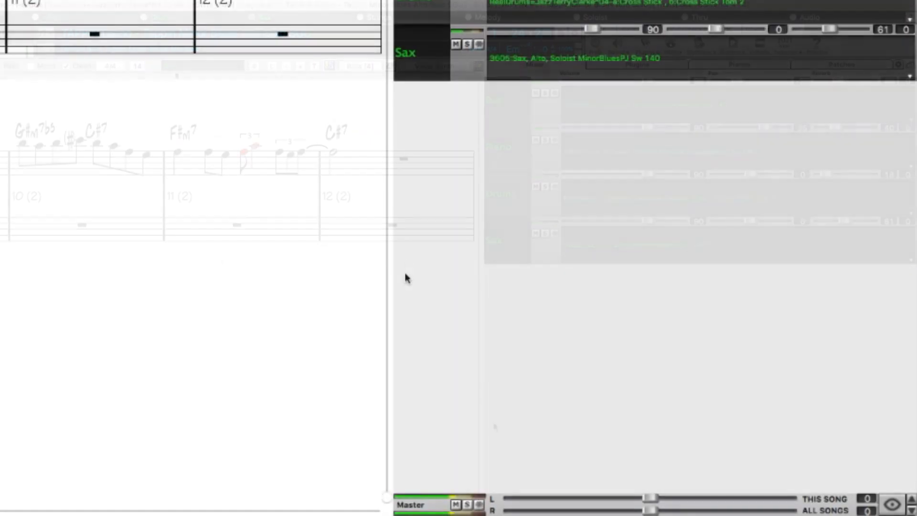
# Toggle the Sax track's setting to avoid transpositions.
pyautogui.click(548, 57)
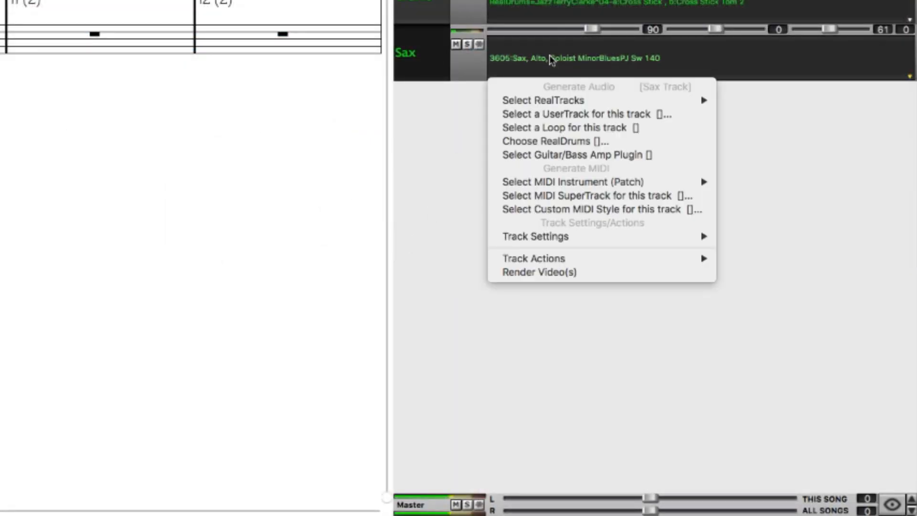
pyautogui.moveTo(524, 242)
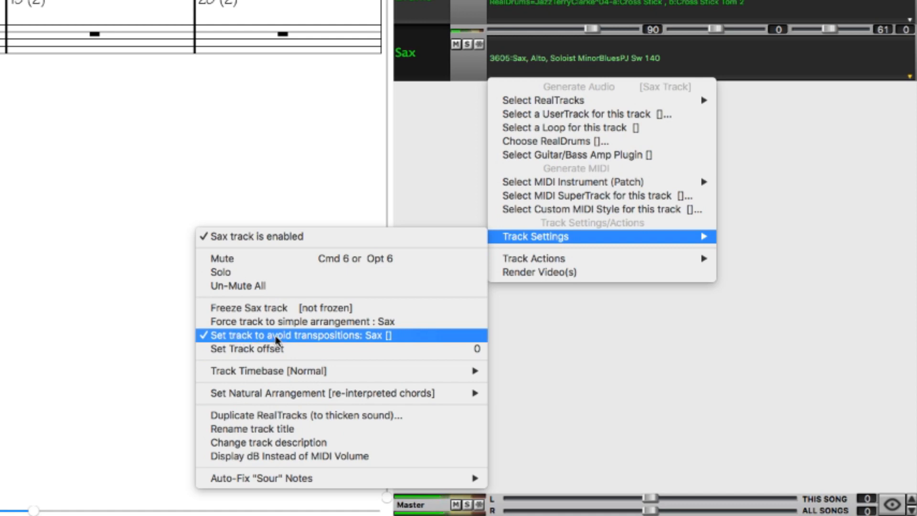
pyautogui.click(333, 339)
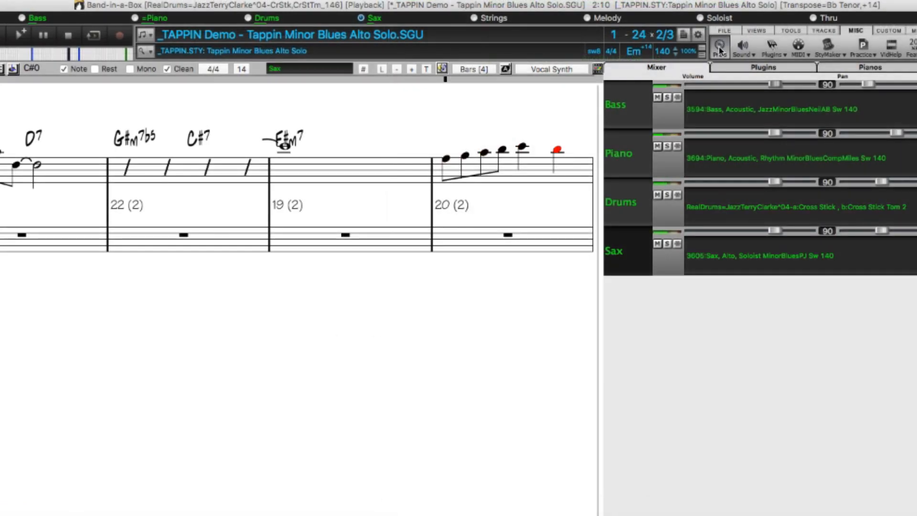
# Open the global song overrides in the preferences and examine the Avoid Transpositions default for new songs.
pyautogui.click(719, 48)
pyautogui.click(404, 152)
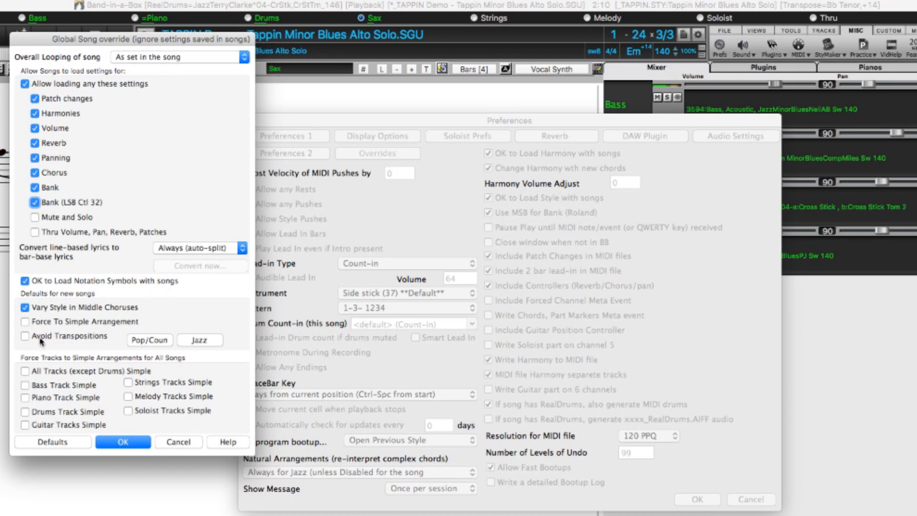
pyautogui.moveTo(35, 337)
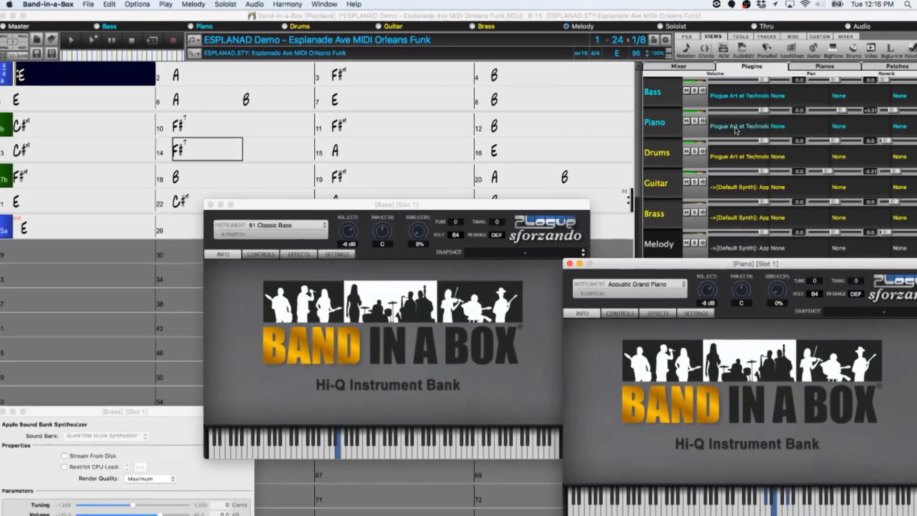
# Open the Piano track's plugin options in the Esplanade demo and examine the mixer control settings.
pyautogui.click(736, 127)
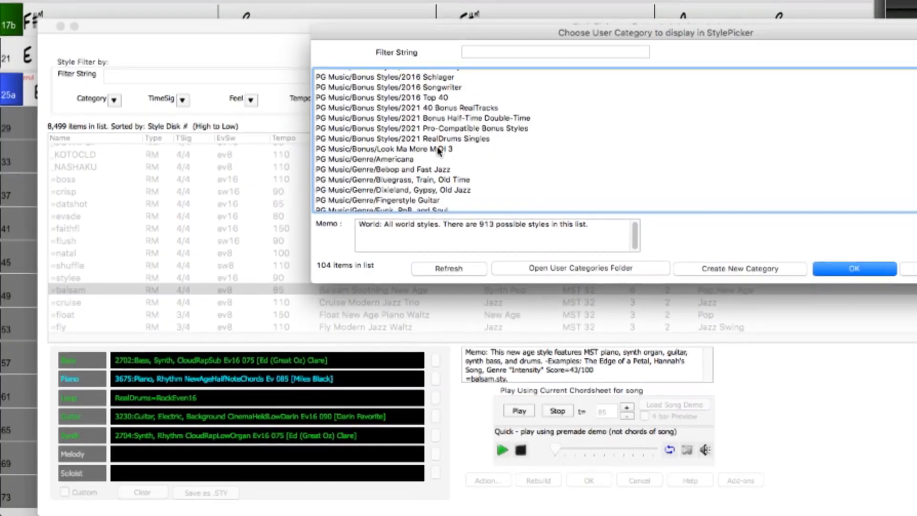
# Filter the StylePicker by the PG Music/Bonus/Look Ma More MIDI 3 category and select the OPRYTIME style.
pyautogui.click(445, 143)
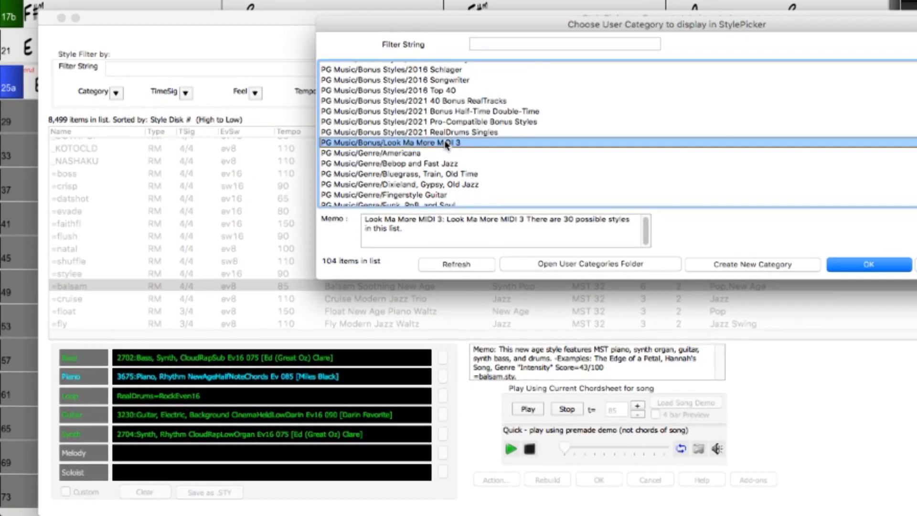
pyautogui.doubleClick(445, 143)
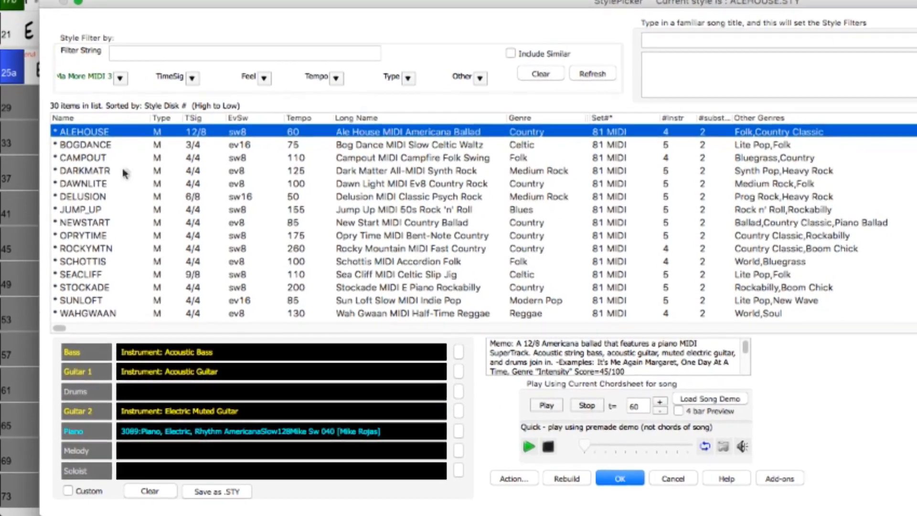
pyautogui.click(86, 235)
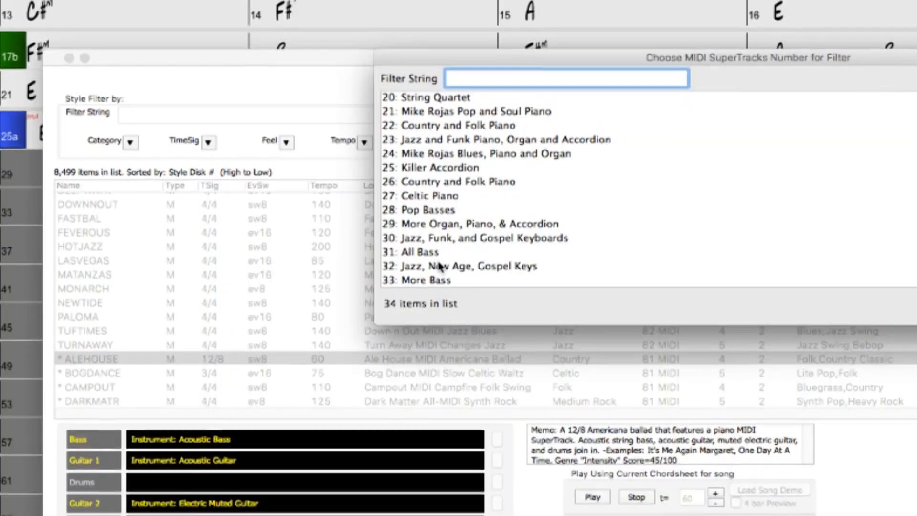
# Filter the StylePicker by MIDI SuperTracks set 32, Jazz, New Age, Gospel Keys, and select the ESPLANAD style.
pyautogui.doubleClick(439, 266)
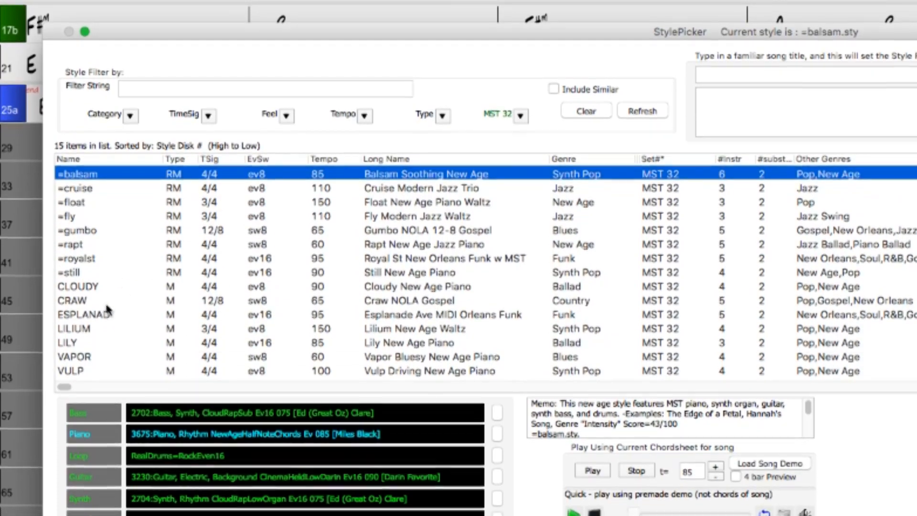
pyautogui.click(88, 323)
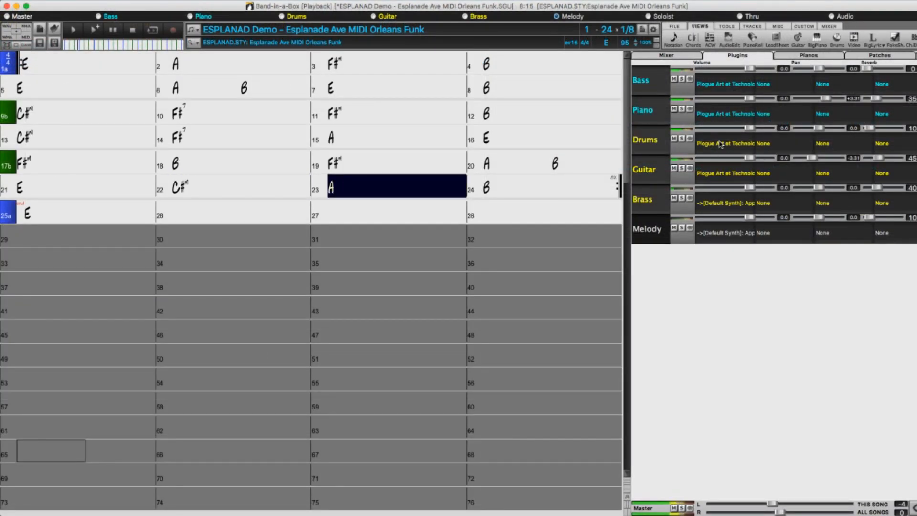
# Show the plugin windows of the Piano, Bass and Brass tracks in the Esplanade demo.
pyautogui.click(720, 117)
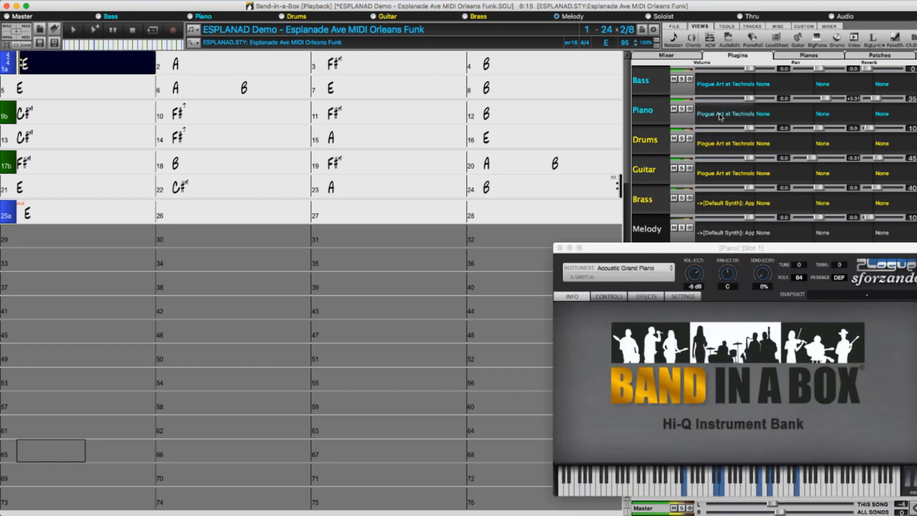
pyautogui.click(722, 85)
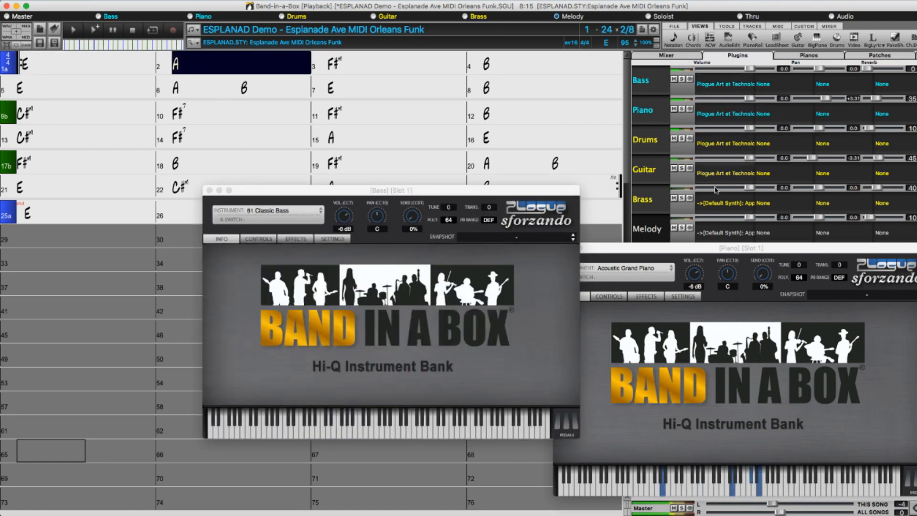
pyautogui.click(715, 204)
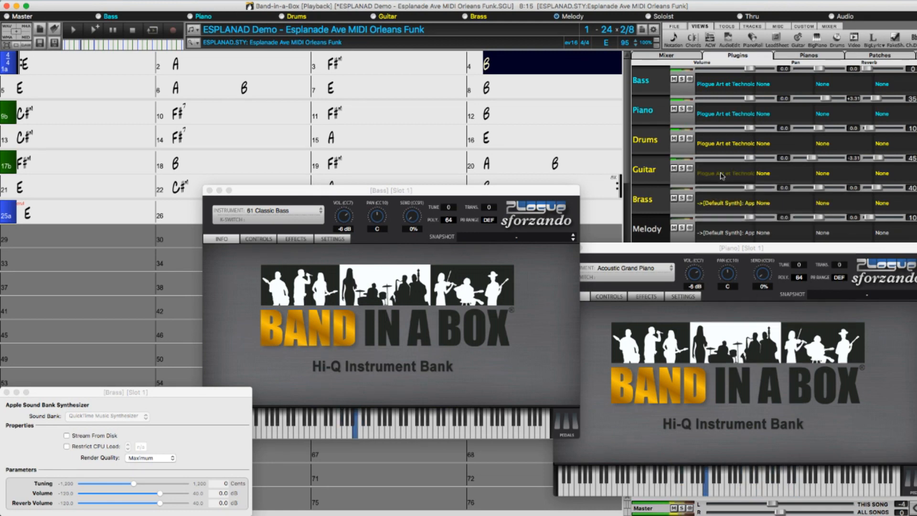
# Re-route the Guitar track's MIDI plugin to the default synth, Apple: DLSMusicDevice.
pyautogui.click(719, 175)
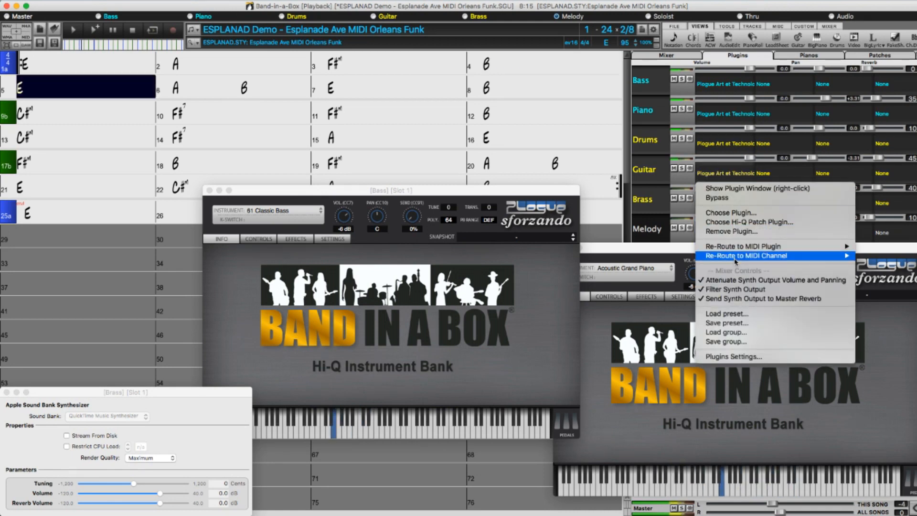
pyautogui.moveTo(735, 247)
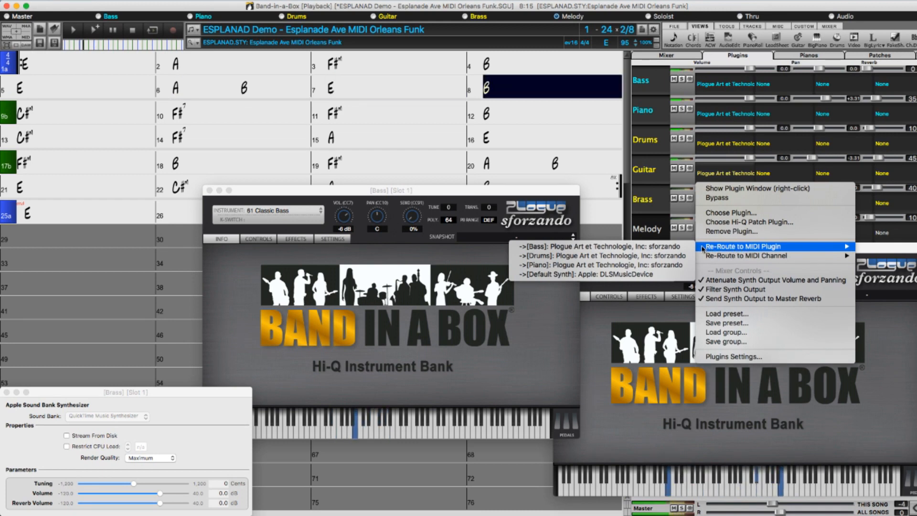
pyautogui.click(668, 276)
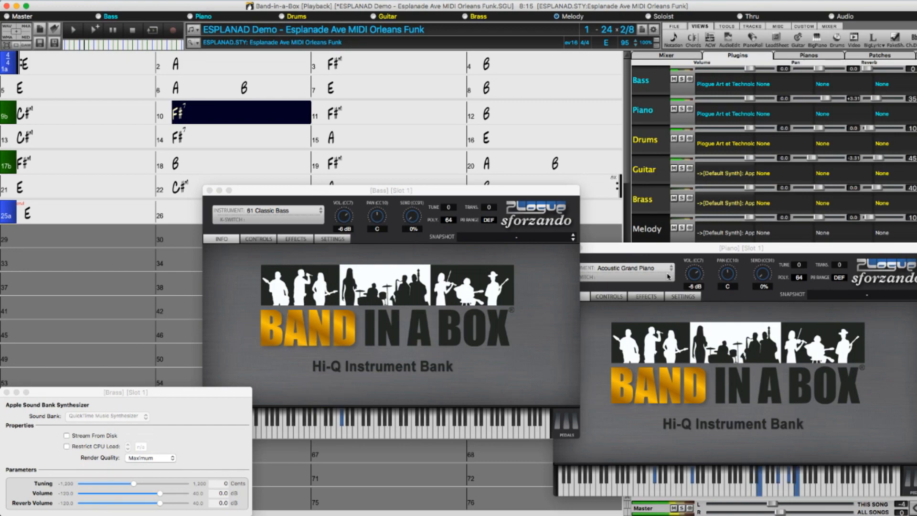
# Solo the Piano track and turn off Attenuate Synth Output Volume and Panning for its plugin.
pyautogui.click(682, 110)
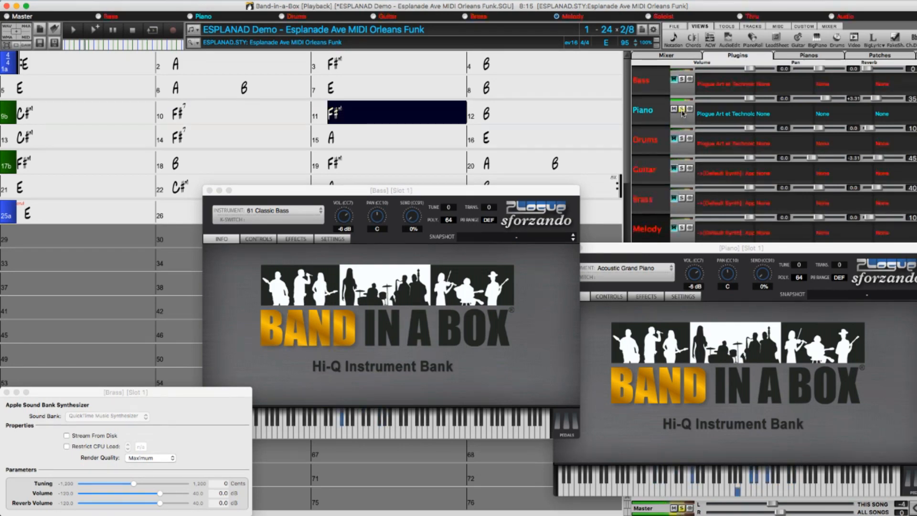
pyautogui.click(716, 114)
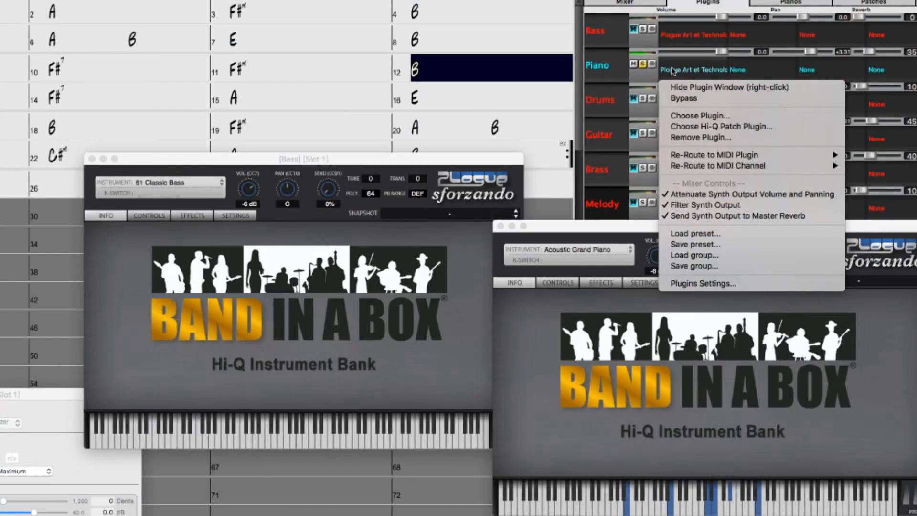
pyautogui.moveTo(739, 201)
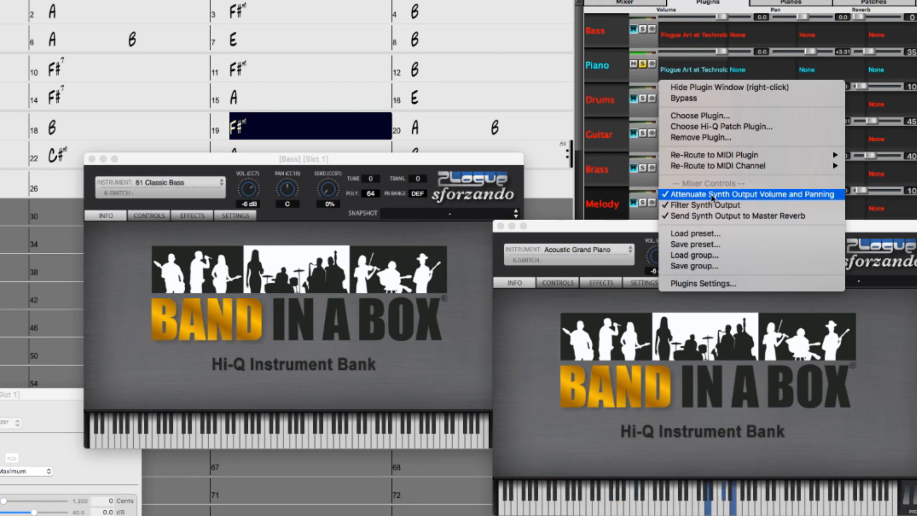
pyautogui.click(713, 194)
# Lower the Piano track's volume briefly and reset it to 0.0.
pyautogui.moveTo(721, 52); pyautogui.dragTo(704, 54)
pyautogui.doubleClick(703, 54)
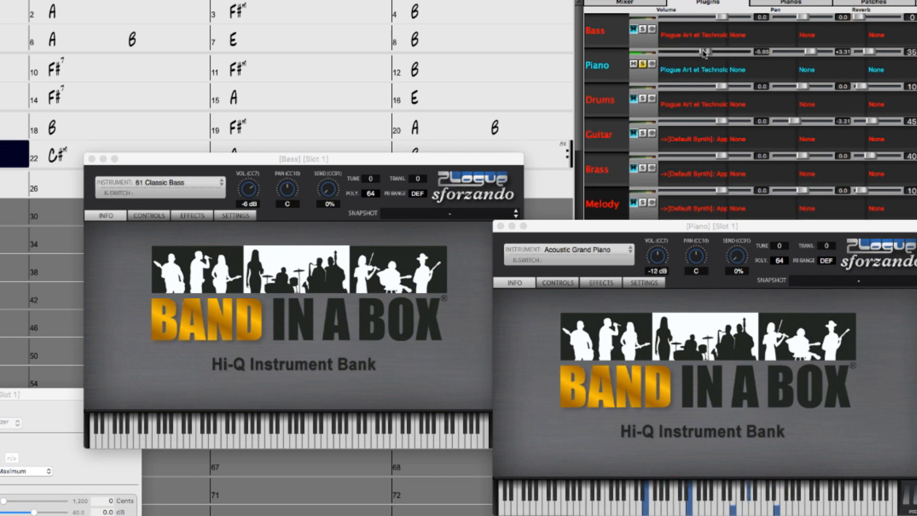
# Re-enable Attenuate Synth Output Volume and Panning for the Piano plugin and try out its track volume.
pyautogui.click(704, 73)
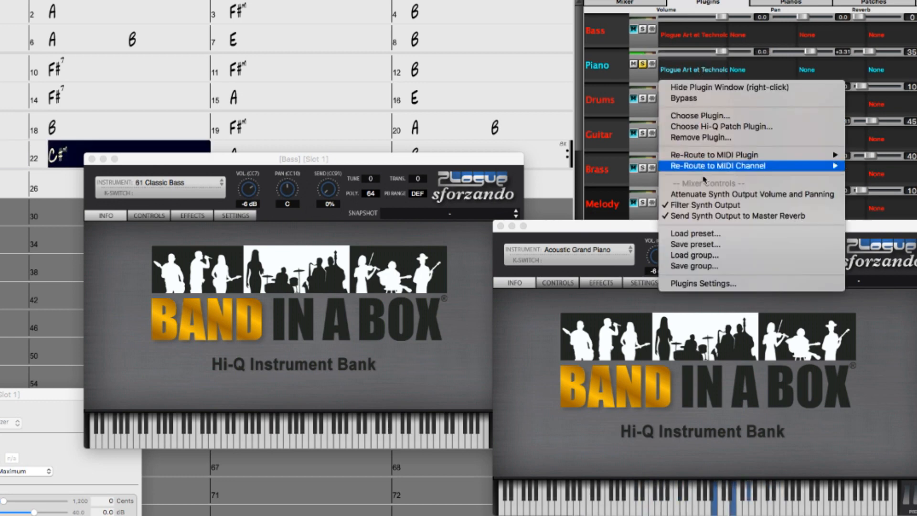
pyautogui.click(704, 194)
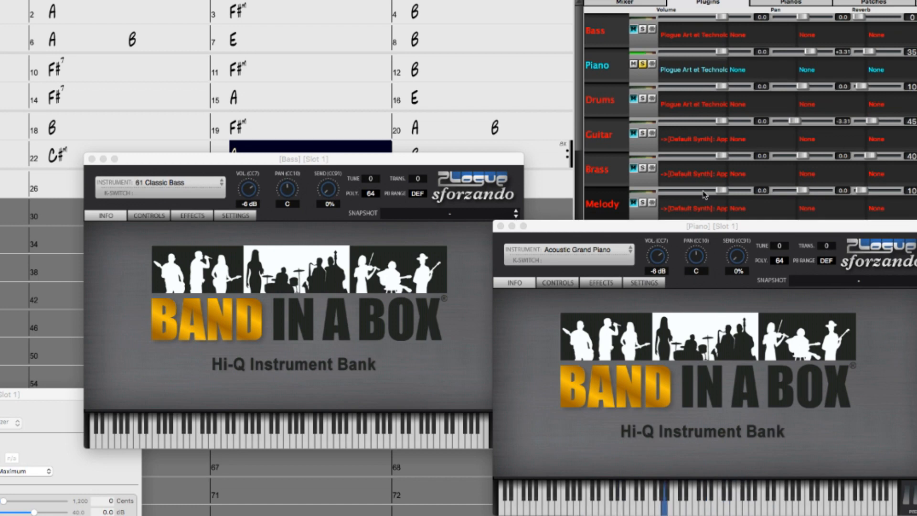
pyautogui.moveTo(720, 56)
pyautogui.mouseDown()
pyautogui.moveTo(695, 58)
pyautogui.moveTo(713, 53)
pyautogui.mouseUp()
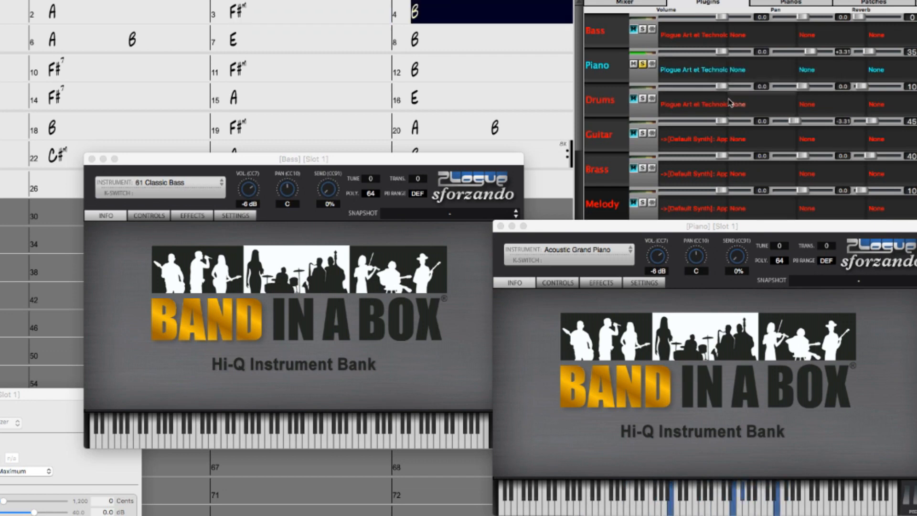
# Toggle Send Synth Output to Master Reverb for the Piano plugin.
pyautogui.click(705, 71)
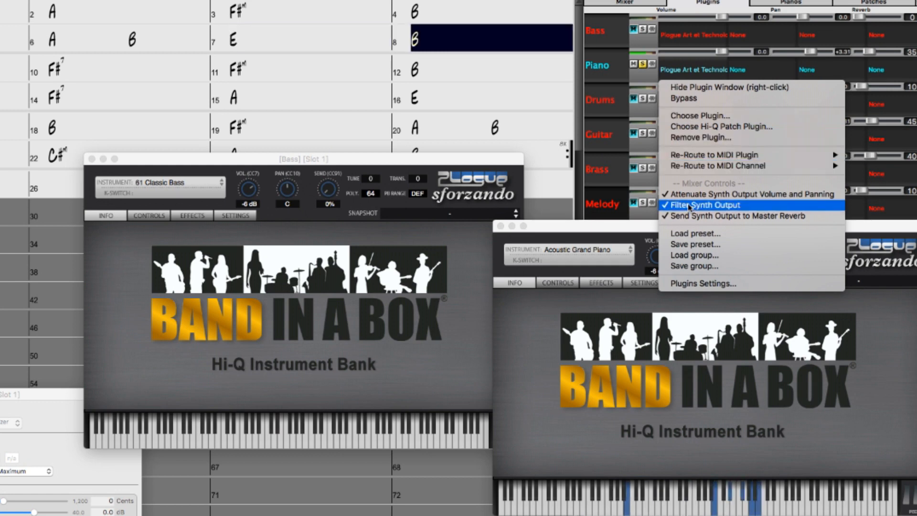
pyautogui.click(718, 216)
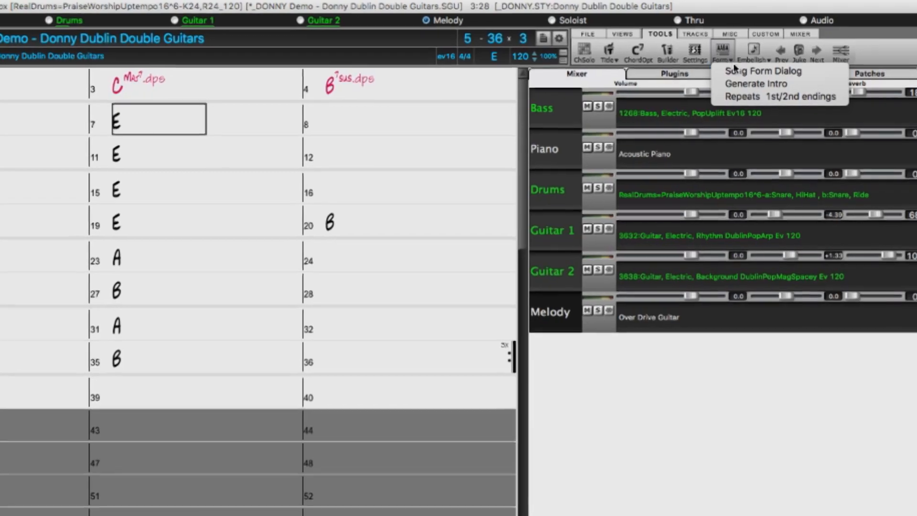
# Open the intro chord generator for the Donny Dublin Double Guitars demo.
pyautogui.click(756, 83)
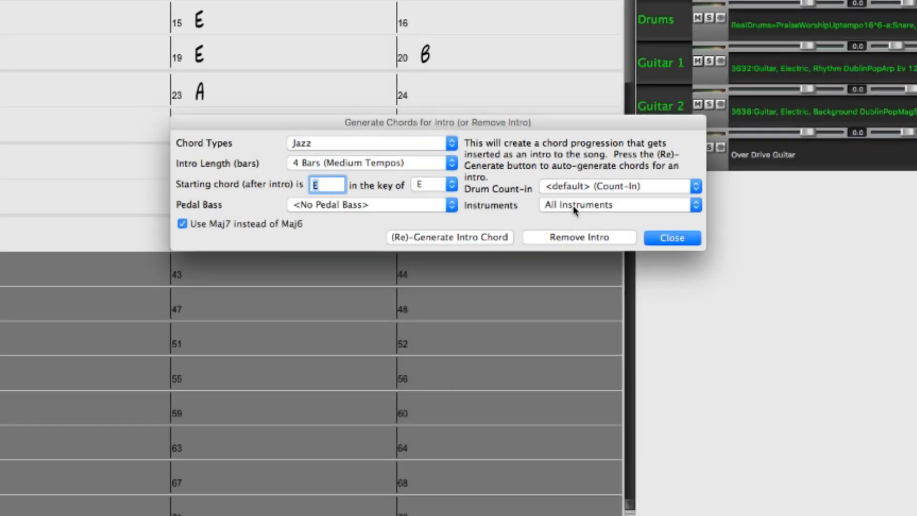
pyautogui.click(574, 207)
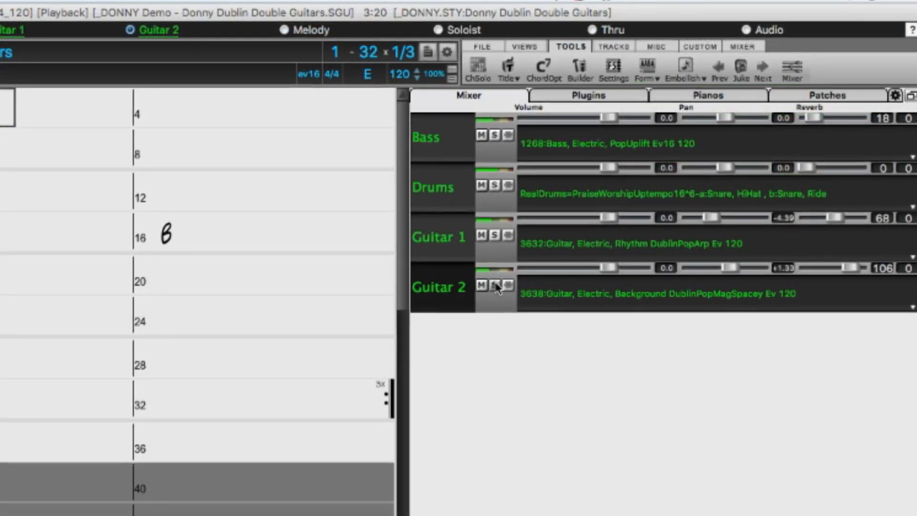
# Solo the Guitar 2 track to hear its part on its own.
pyautogui.click(496, 285)
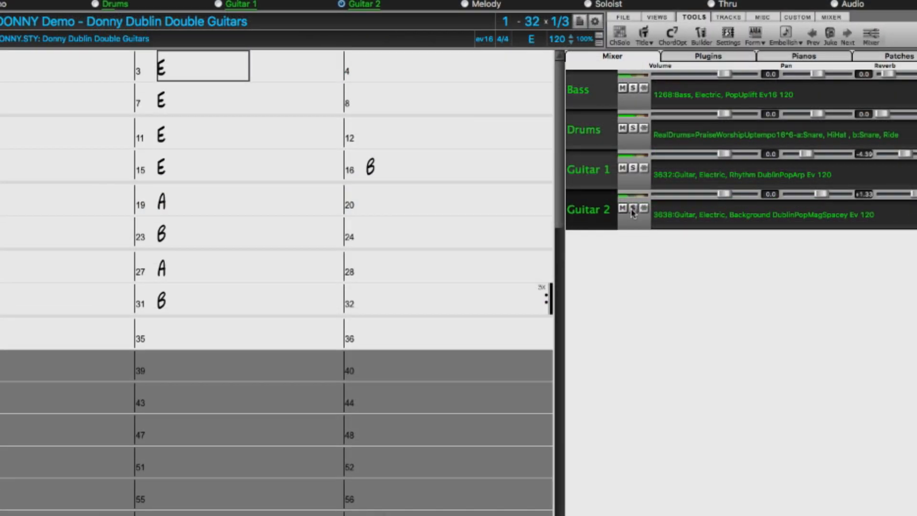
# Generate a 4-bar Jazz chord intro starting before E, with the instruments set to Bass then Bass & Drums.
pyautogui.click(765, 41)
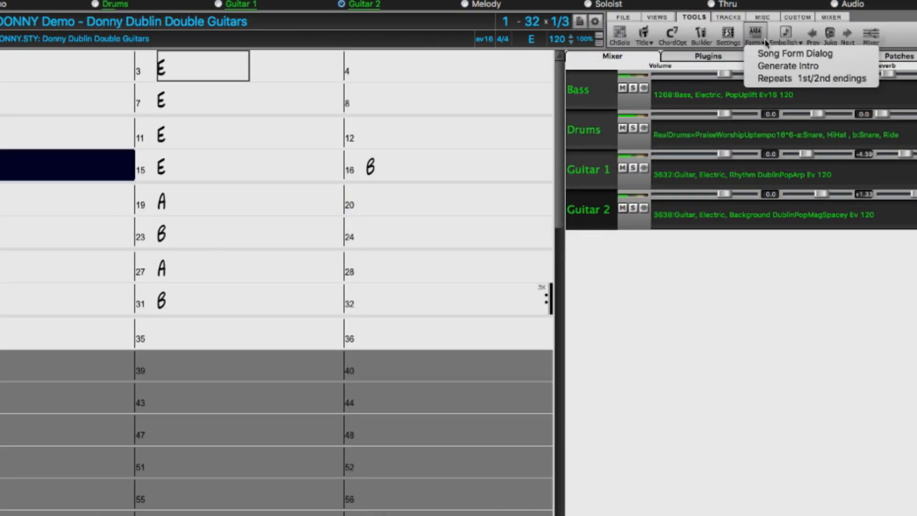
pyautogui.click(773, 66)
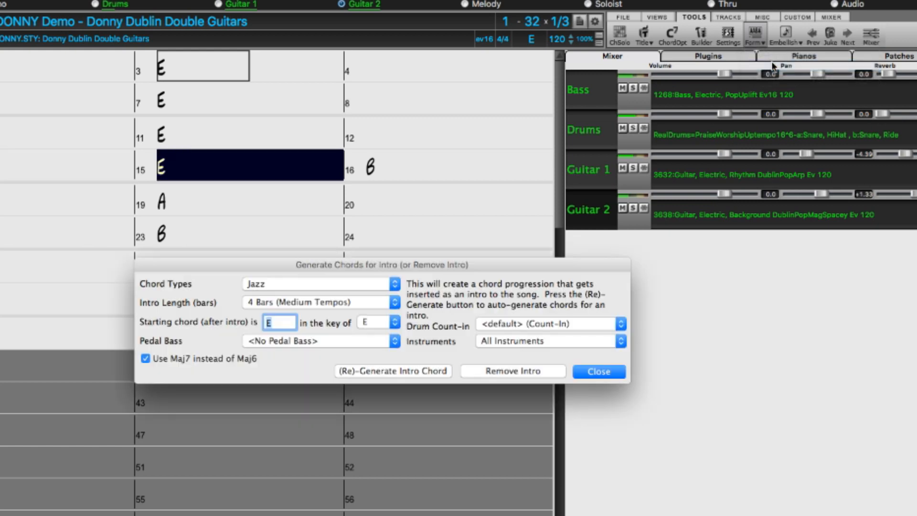
pyautogui.click(529, 341)
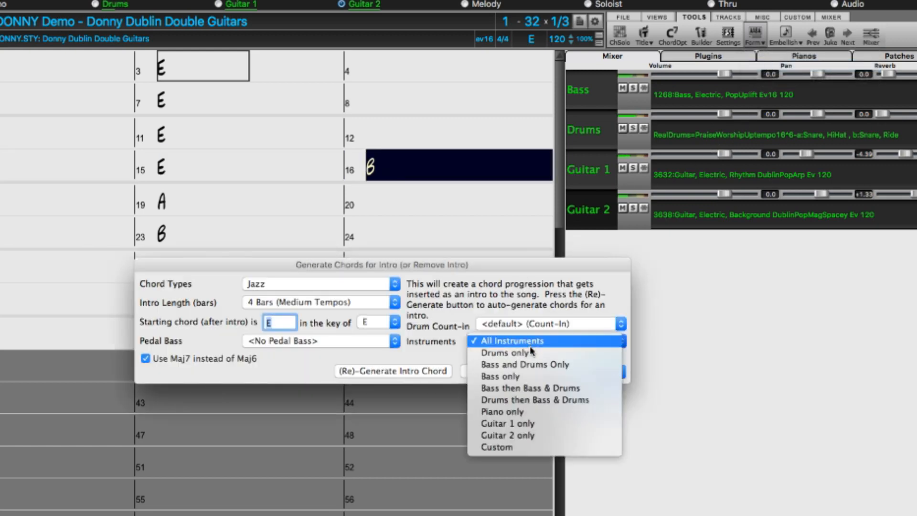
pyautogui.click(544, 388)
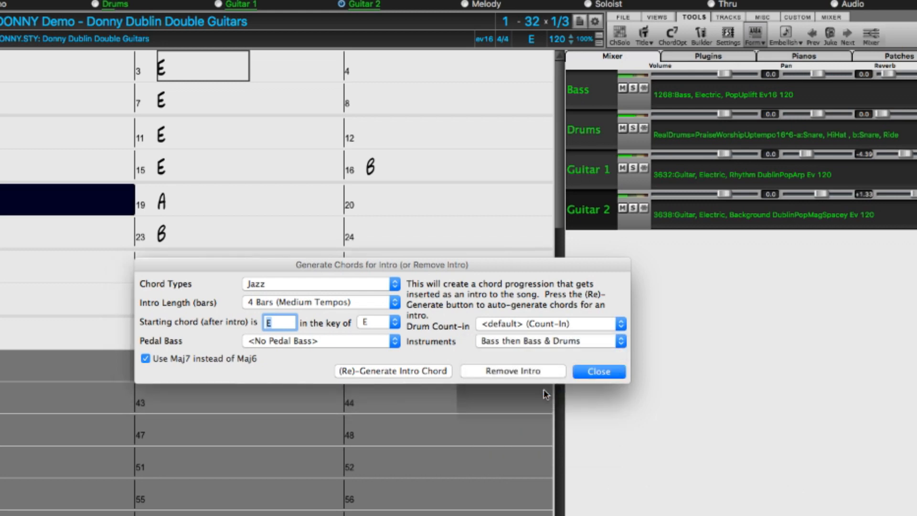
pyautogui.click(406, 370)
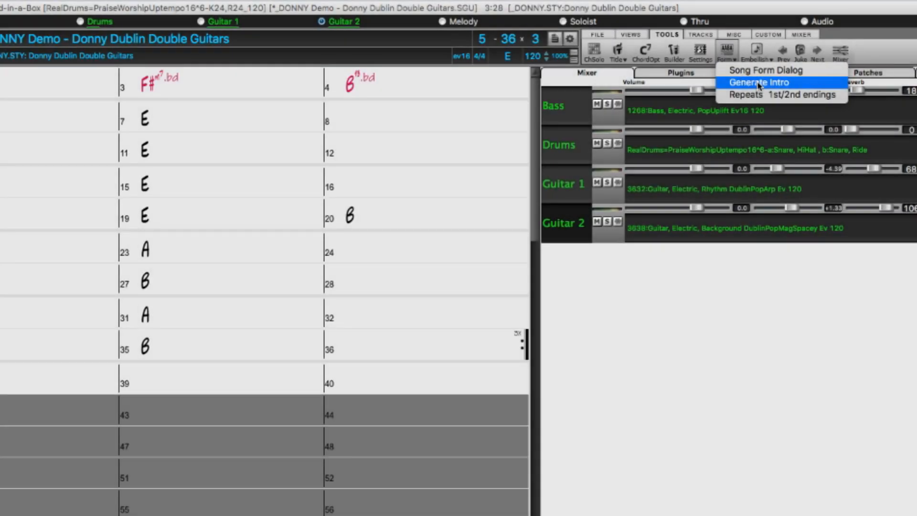
# Generate the intro chords again with the instruments set to Custom, using only Drums and Guitar 2.
pyautogui.click(756, 82)
pyautogui.click(578, 352)
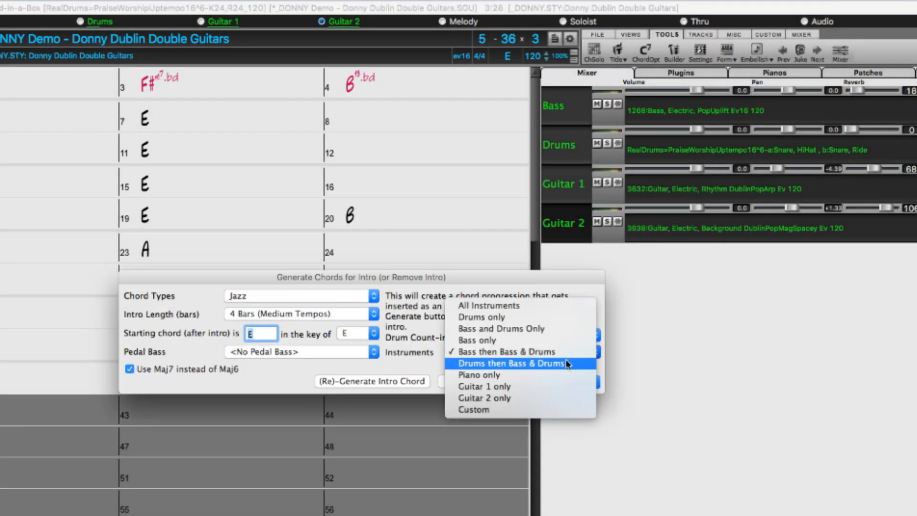
pyautogui.click(549, 412)
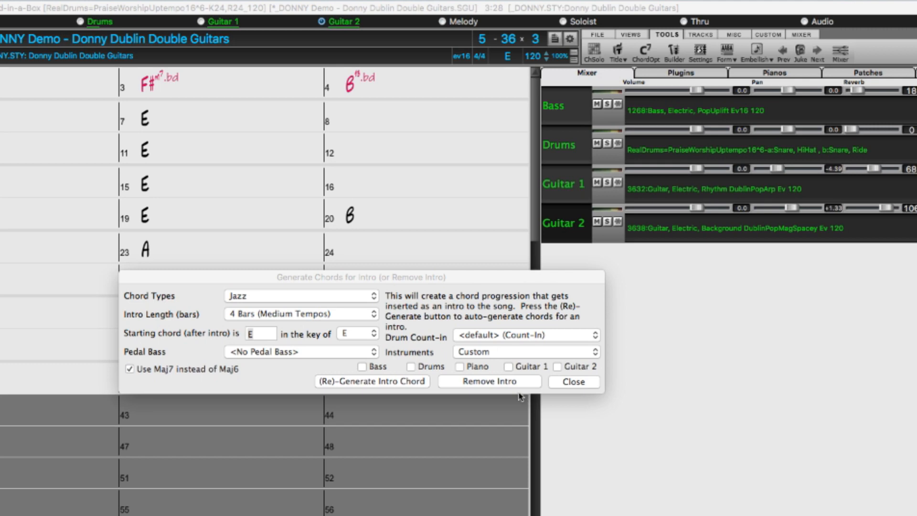
pyautogui.click(413, 368)
pyautogui.click(414, 369)
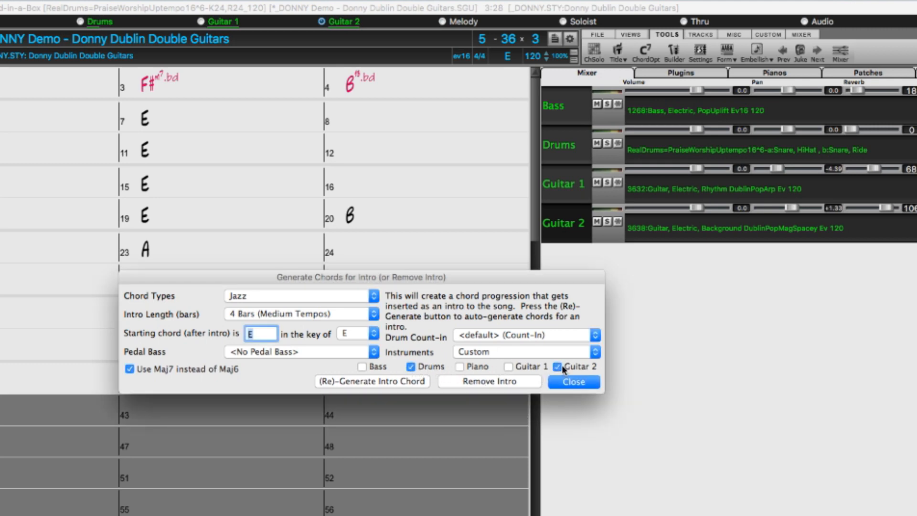
pyautogui.click(420, 381)
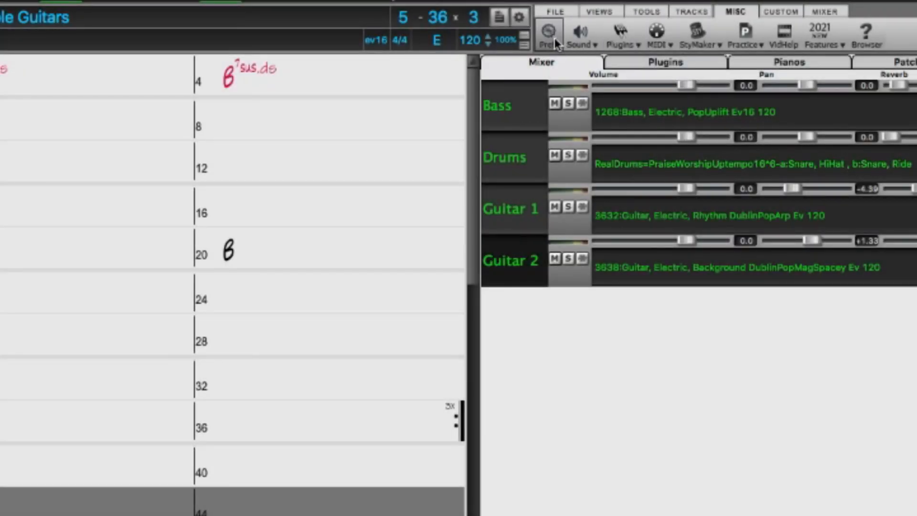
# Open the Preferences and look at the available drum count-in types.
pyautogui.click(553, 41)
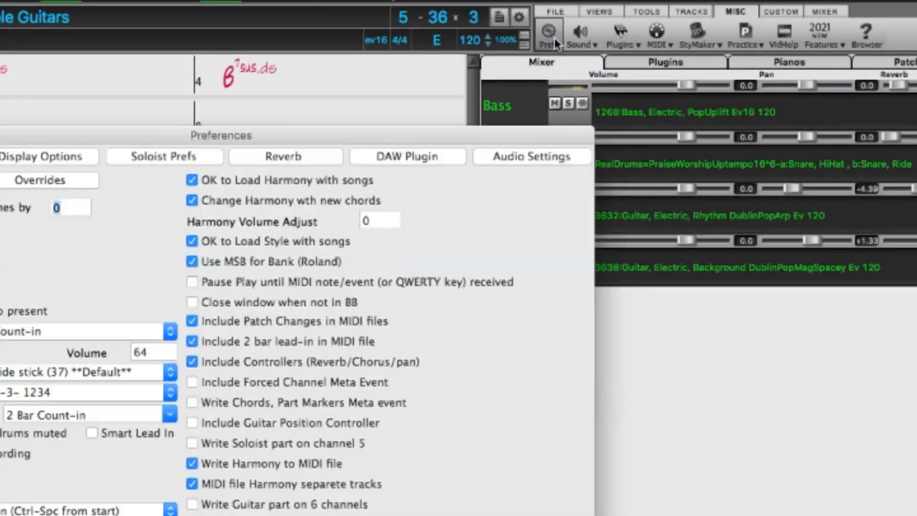
pyautogui.click(169, 414)
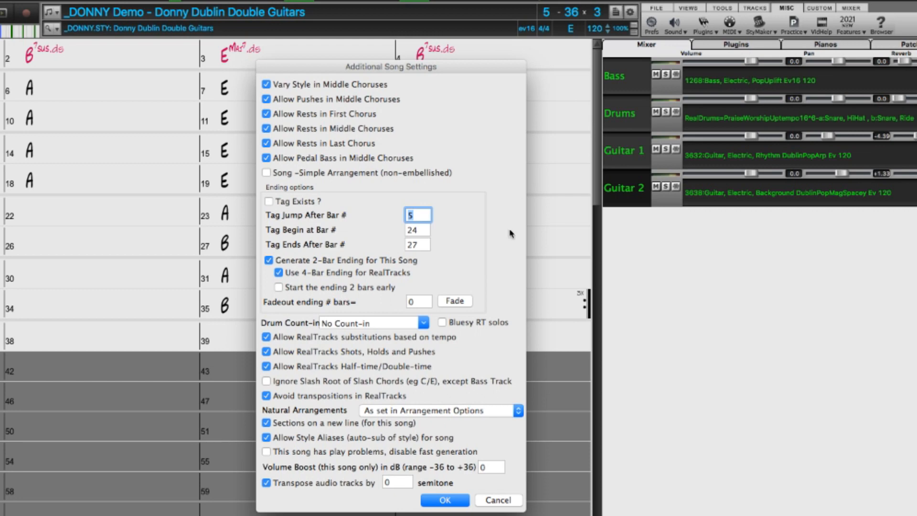
# Set the song's drum count-in to 'a' pattern then fill in the additional song settings and check the count-in choice in the intro generator.
pyautogui.click(425, 324)
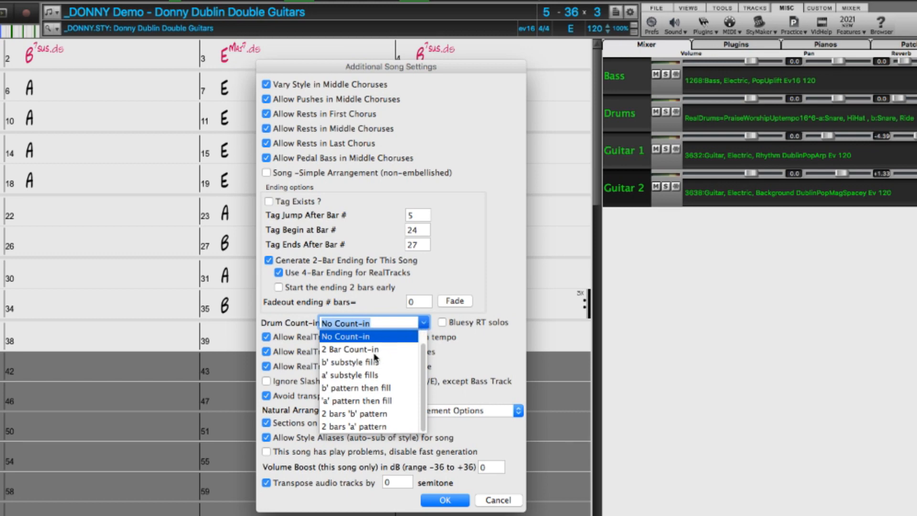
pyautogui.click(370, 402)
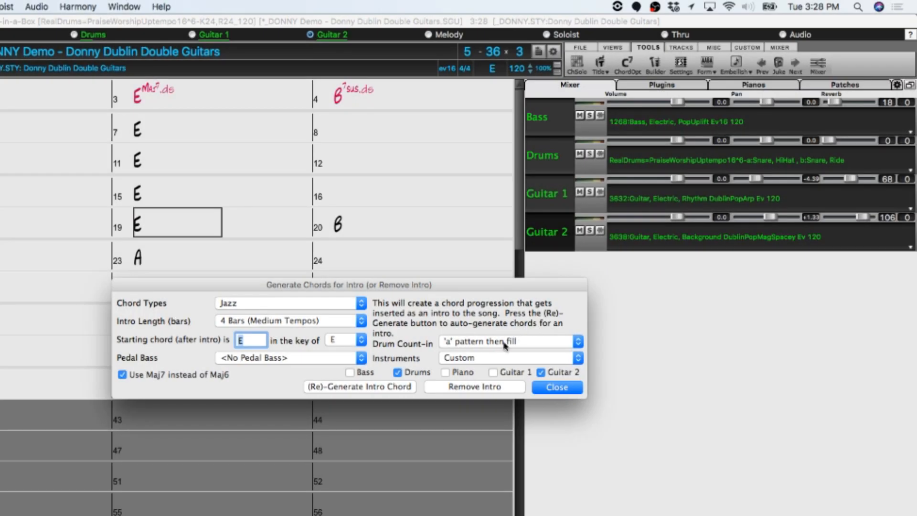
pyautogui.click(504, 343)
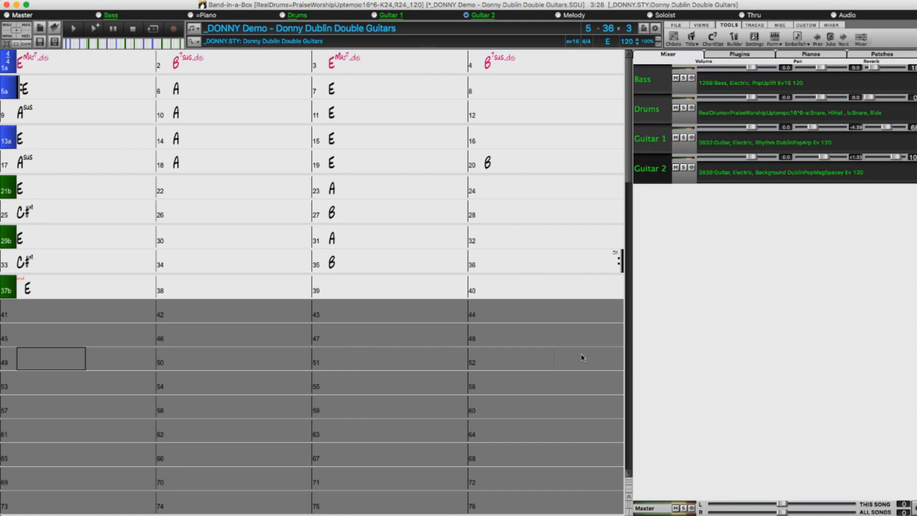
# Copy the chords of bars 13–20 as text into a TextEdit document and rewrite them as C#m, F#m, C#m, F#m7b5 and B7.
pyautogui.moveTo(43, 141); pyautogui.dragTo(591, 163)
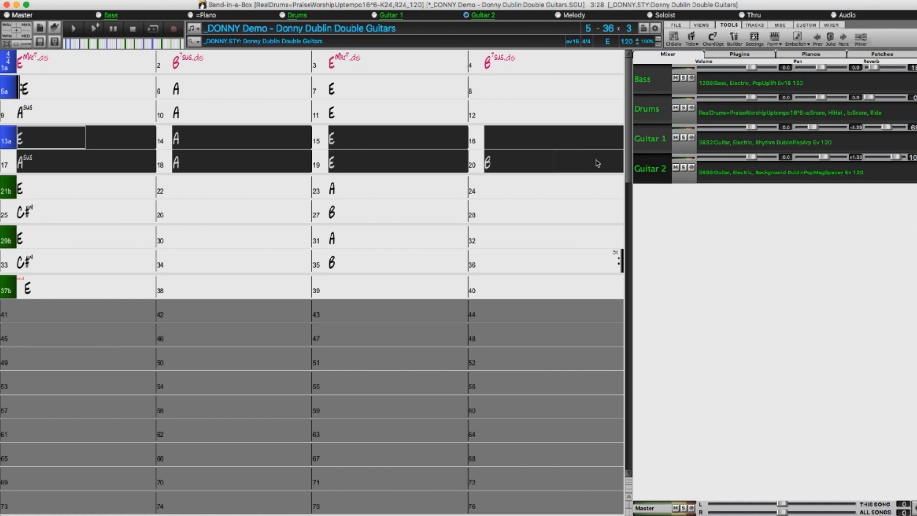
pyautogui.press('super+c')
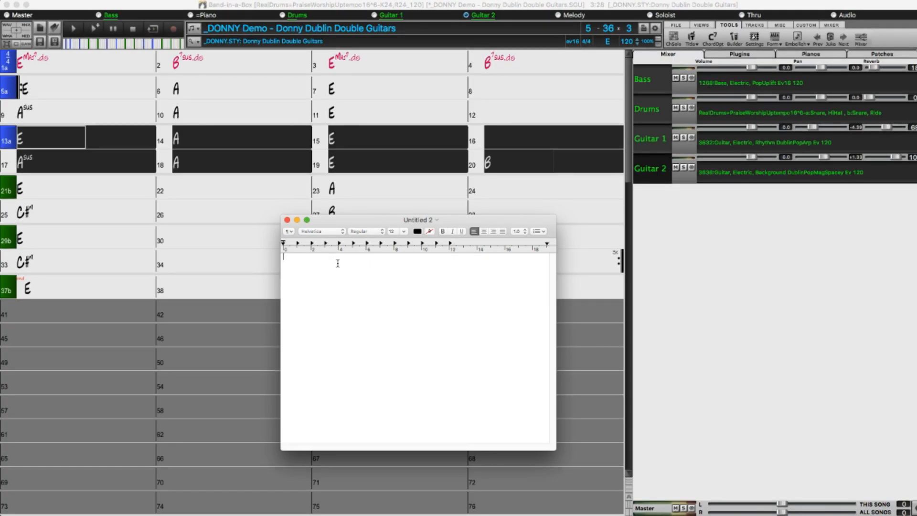
pyautogui.press('super+v')
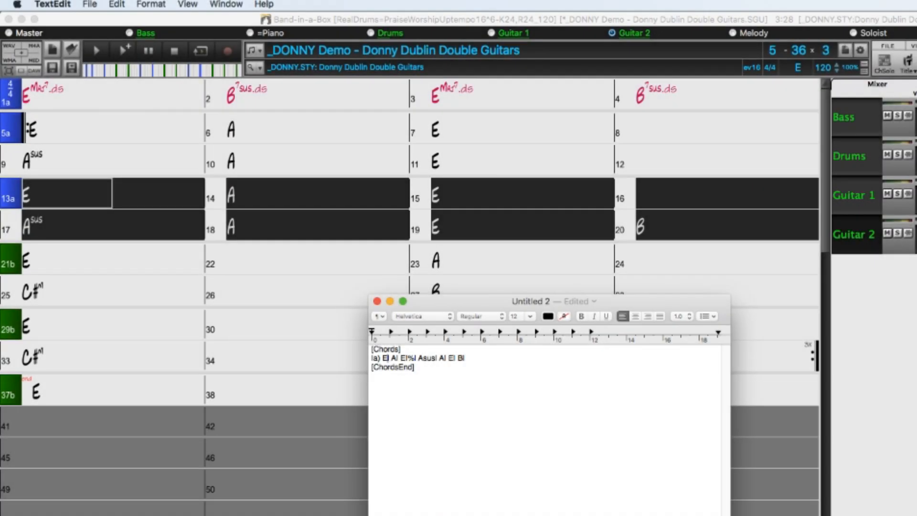
pyautogui.doubleClick(385, 357)
pyautogui.write('C#m')
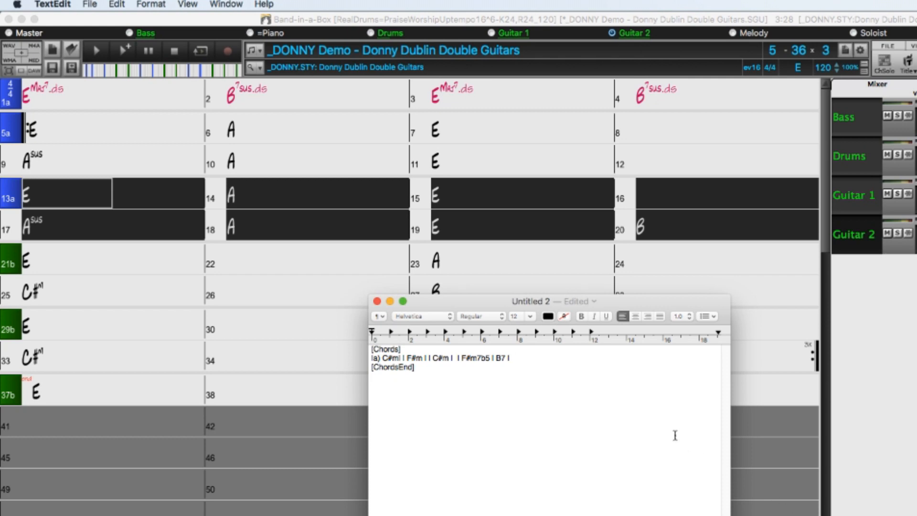
# Copy the whole edited chord text, switch back to Band-in-a-Box and paste it from the clipboard into the song with Paste Special.
pyautogui.moveTo(526, 370); pyautogui.dragTo(343, 328)
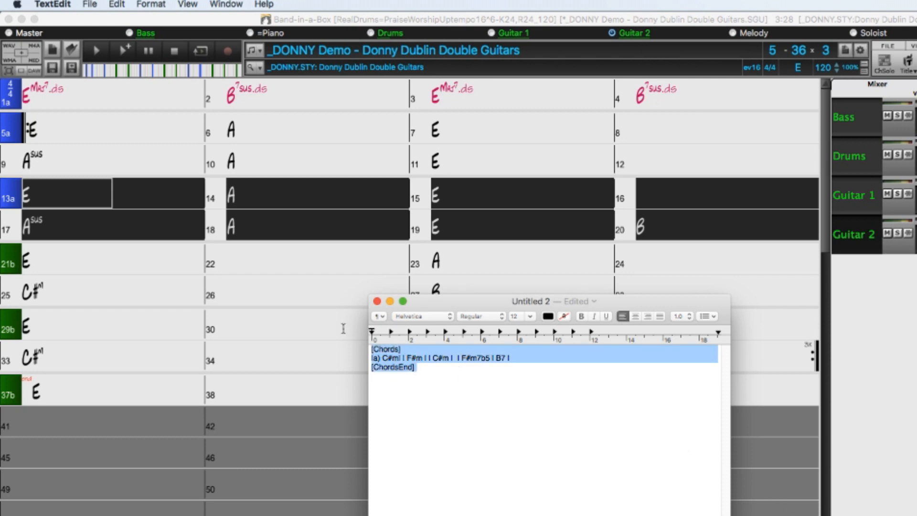
pyautogui.click(339, 329)
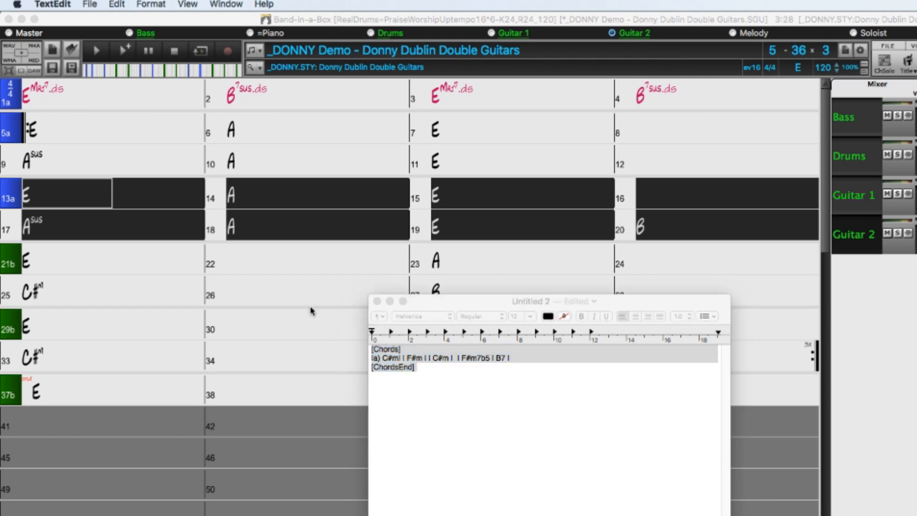
pyautogui.click(181, 26)
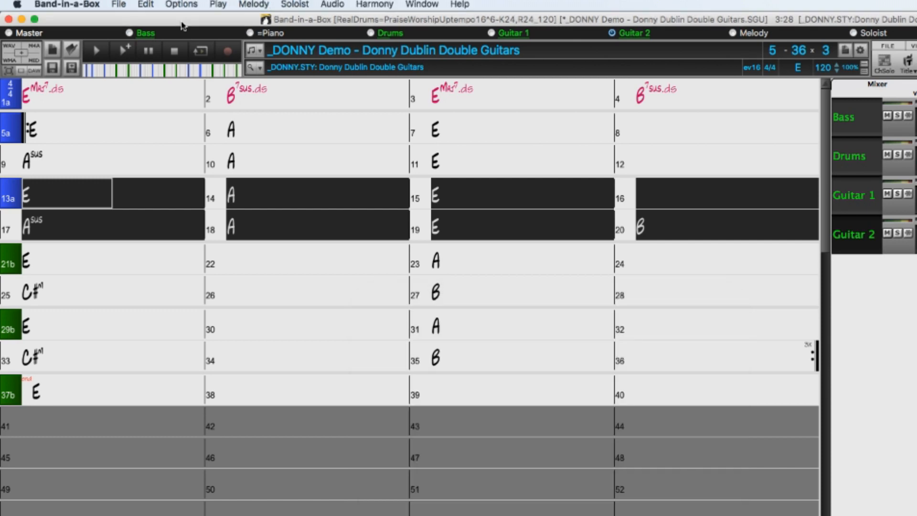
pyautogui.click(145, 4)
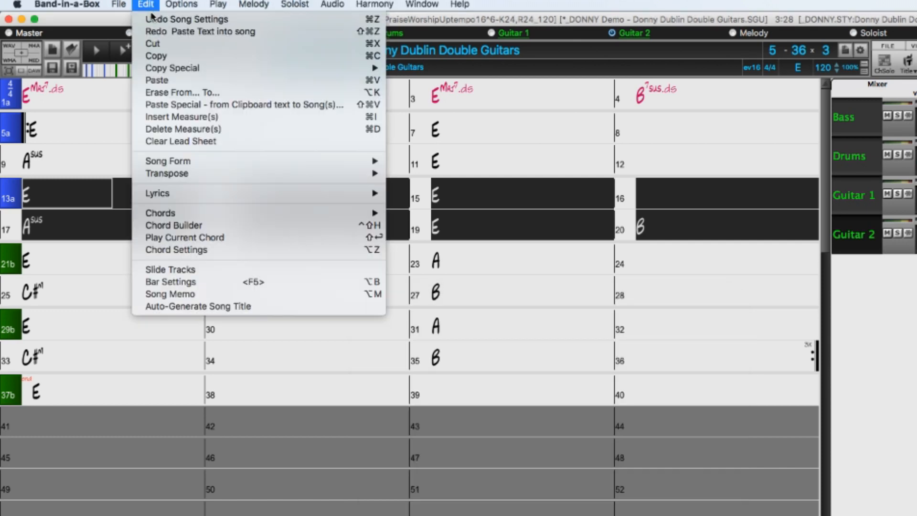
pyautogui.click(382, 105)
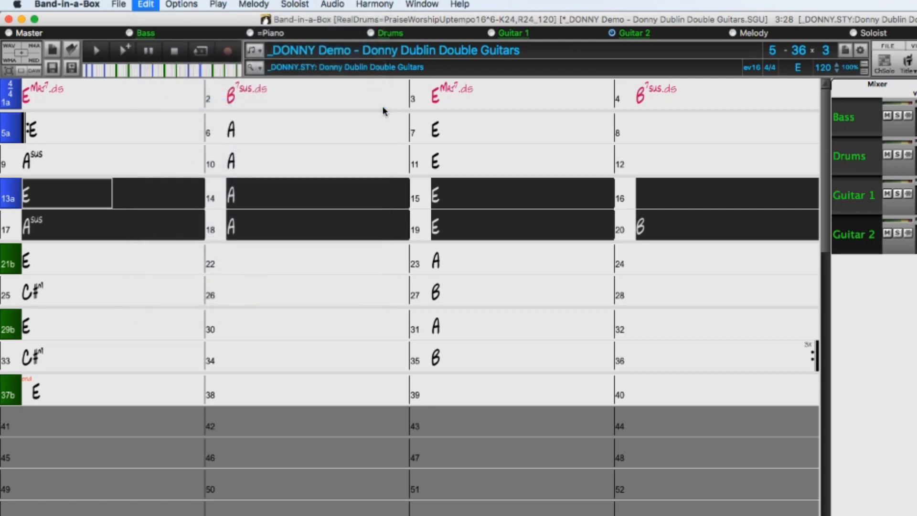
pyautogui.click(501, 480)
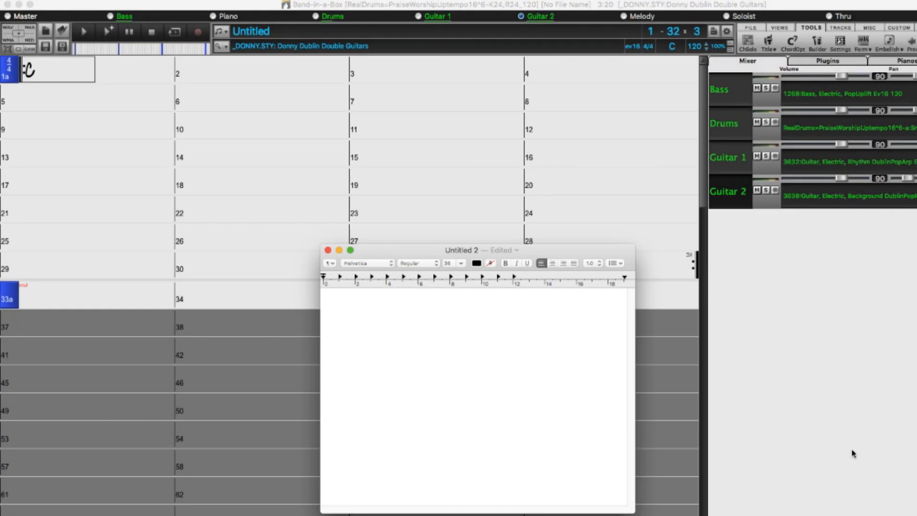
# Write the four-bar chord line |cmaj7 |fmaj7 |Dm7 |g7 | in the TextEdit document.
pyautogui.write('Icmaj7 ')
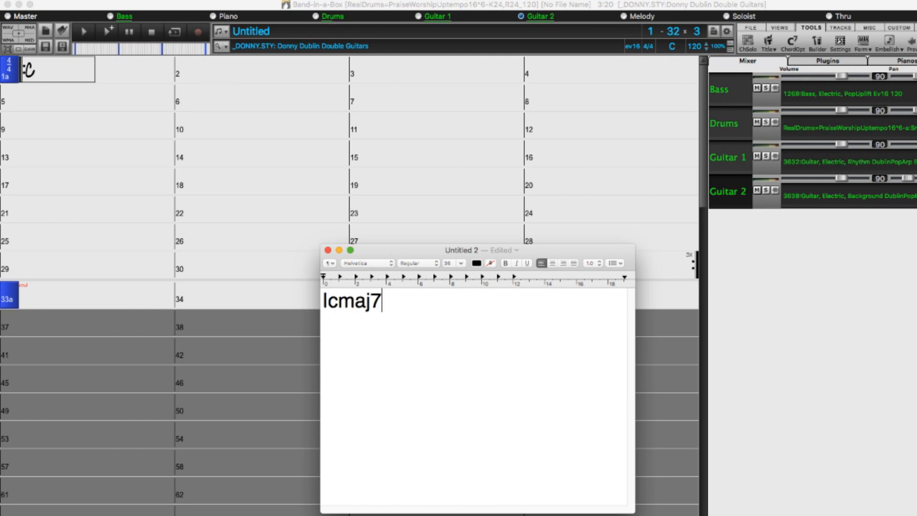
pyautogui.write('Ifmaj')
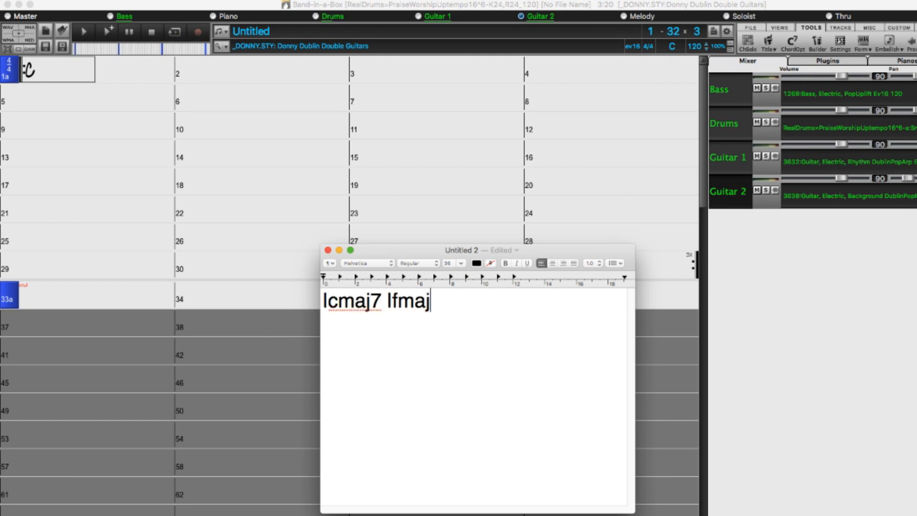
pyautogui.write('7 IDm7')
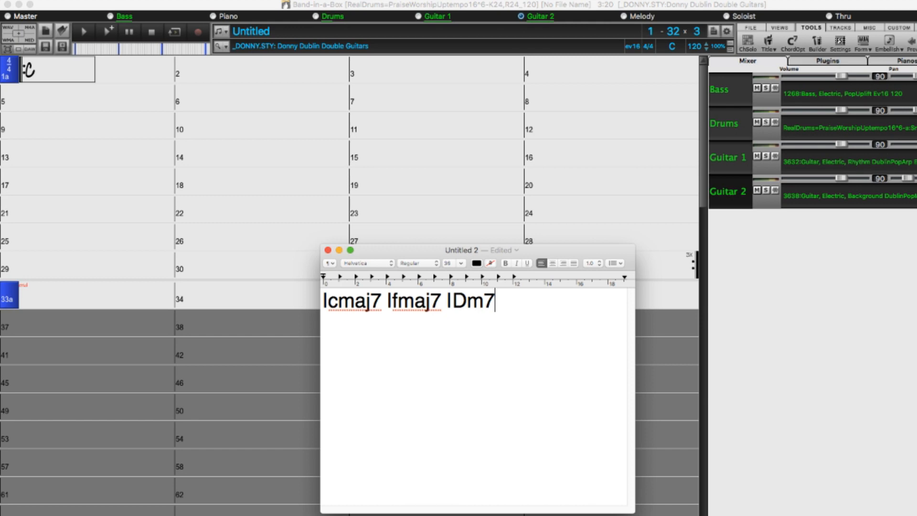
pyautogui.write(' Ig7 I')
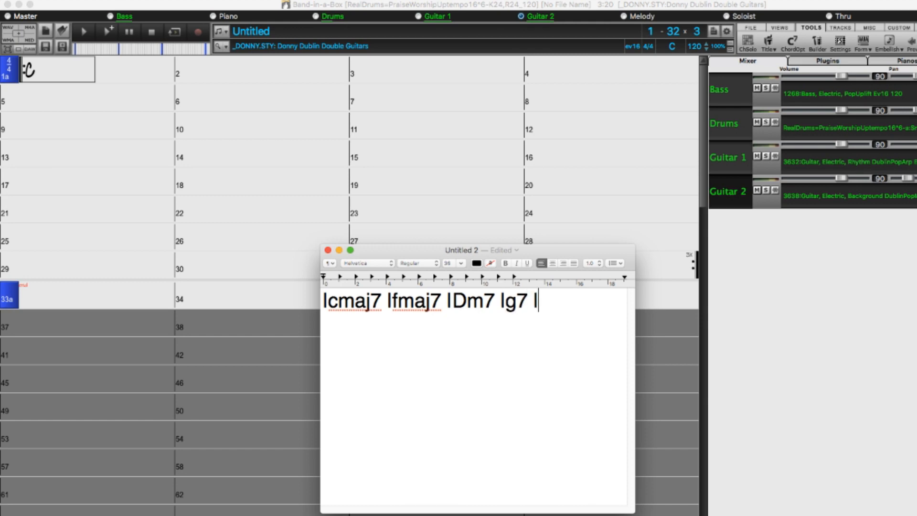
# Copy the four-bar chord line and paste it into the untitled Band-in-a-Box song starting at bar 1.
pyautogui.moveTo(610, 324); pyautogui.dragTo(239, 250)
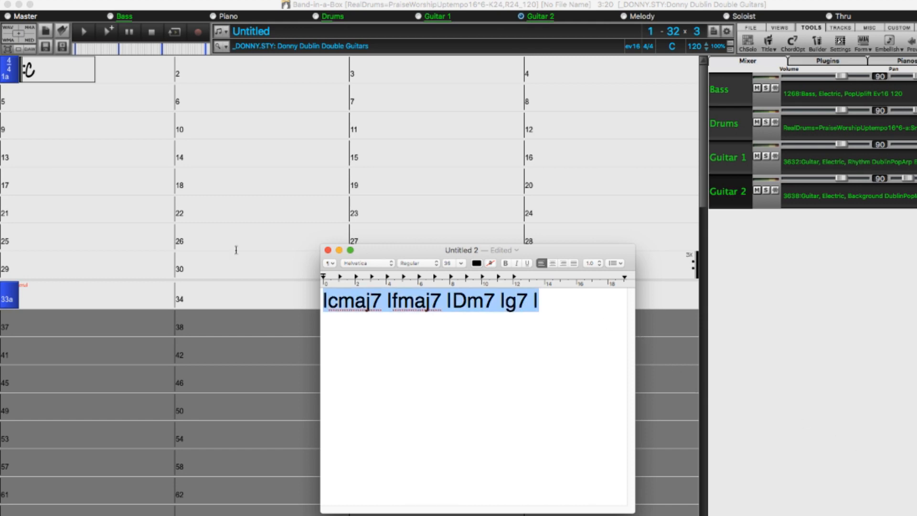
pyautogui.click(53, 71)
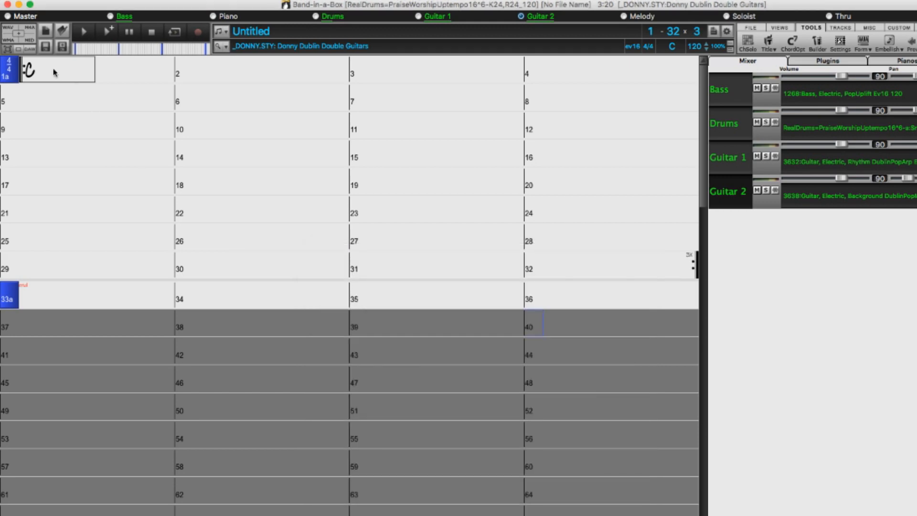
pyautogui.press('super+v')
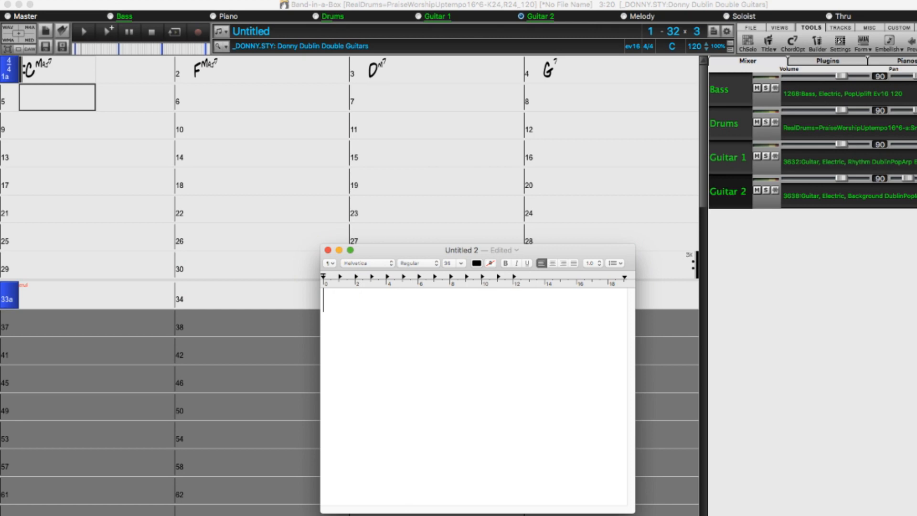
# Write the chord shorthand |2h|57| in the empty TextEdit document.
pyautogui.write('l2hl')
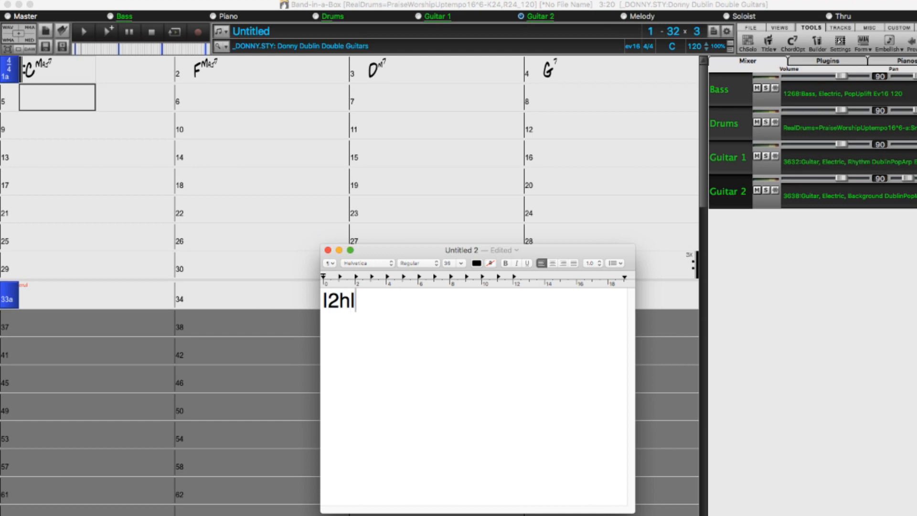
pyautogui.write('57l')
# Copy the chord shorthand and paste it into the Band-in-a-Box song starting at bar 5.
pyautogui.press('super+a')
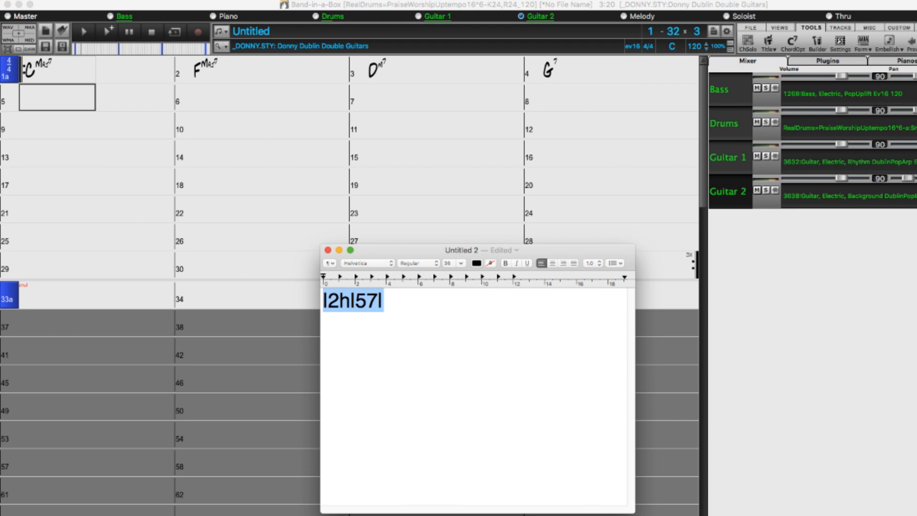
pyautogui.click(51, 100)
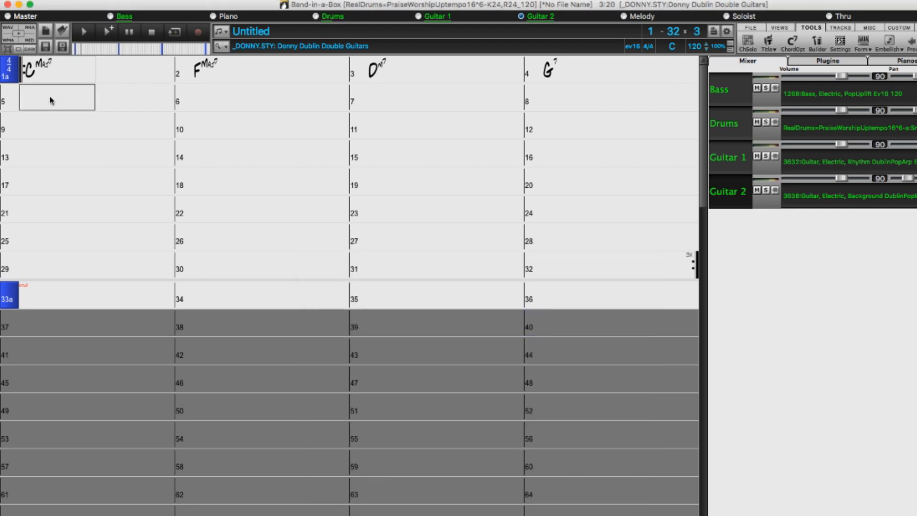
pyautogui.press('super+v')
pyautogui.press('Return')
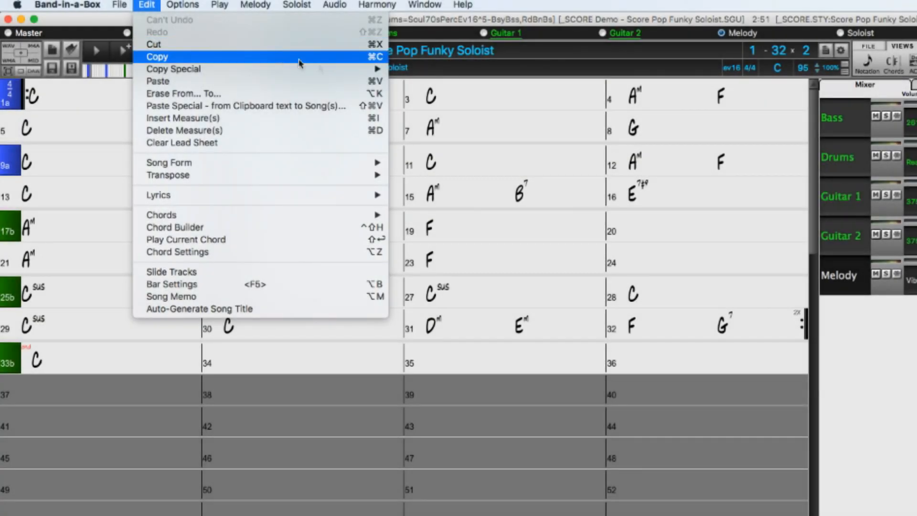
# Open the Song(s) To Text options for the Score Pop Funky Soloist demo and read the explanation of using % for repeated chords.
pyautogui.moveTo(347, 72)
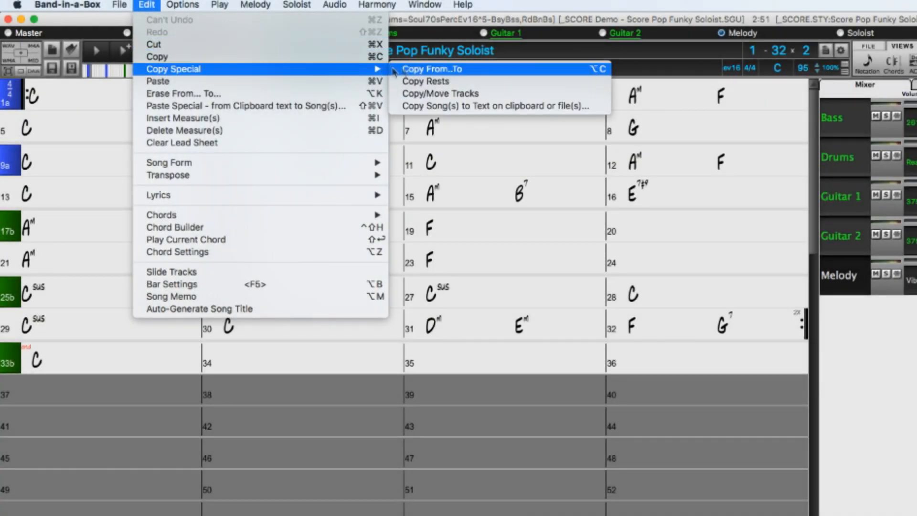
pyautogui.click(466, 106)
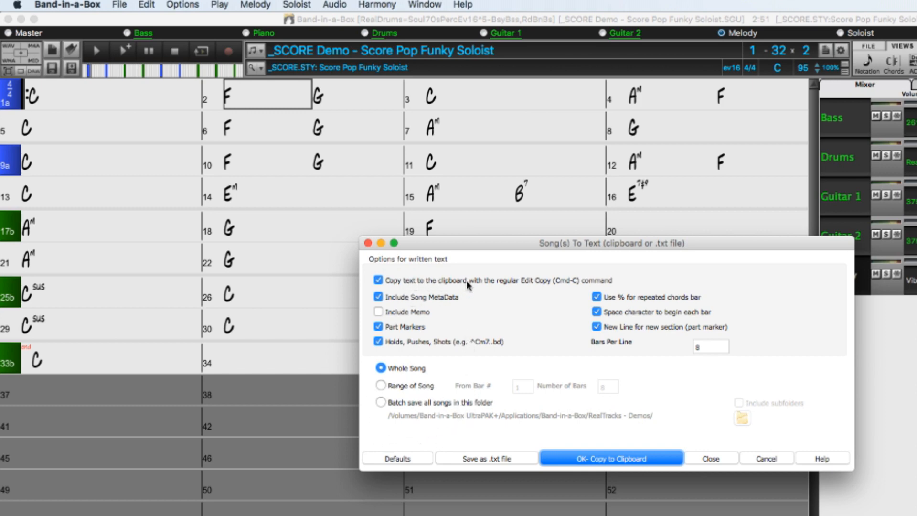
pyautogui.moveTo(466, 279)
pyautogui.moveTo(651, 301)
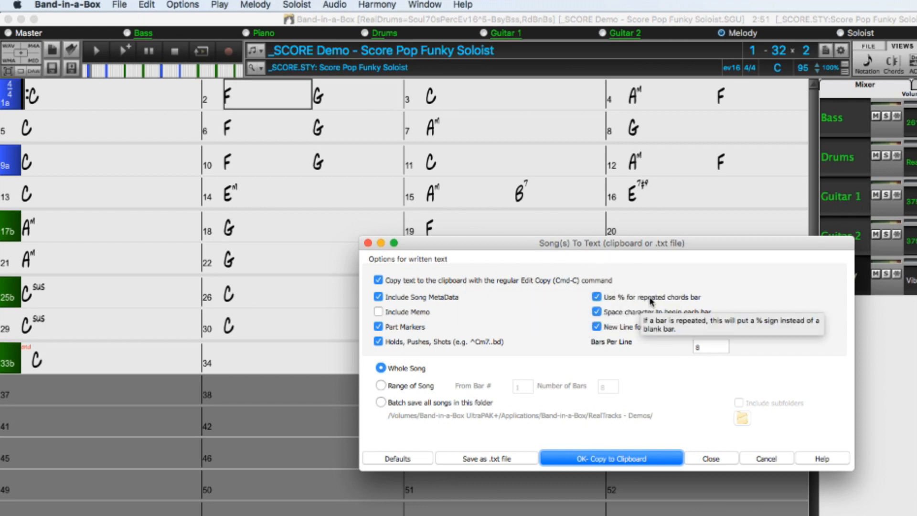
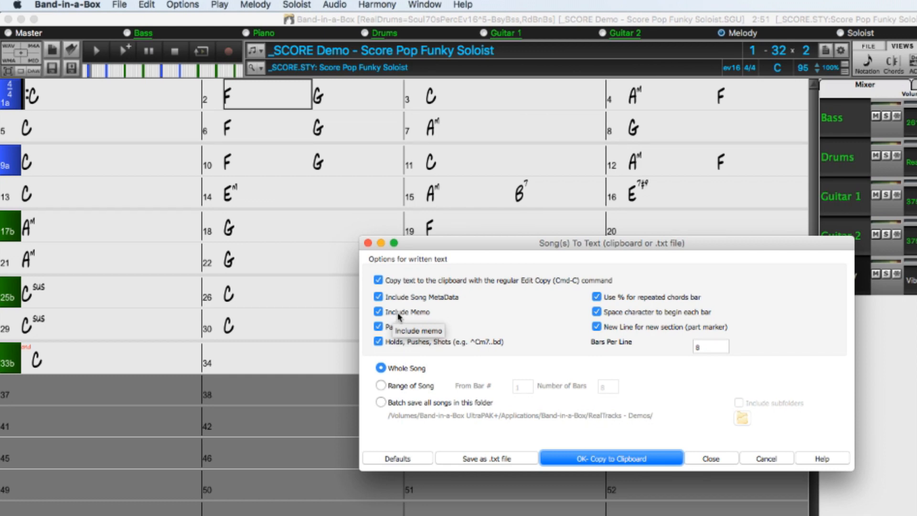
# Copy the whole demo song to the clipboard as text and paste it into the TextEdit document.
pyautogui.click(595, 459)
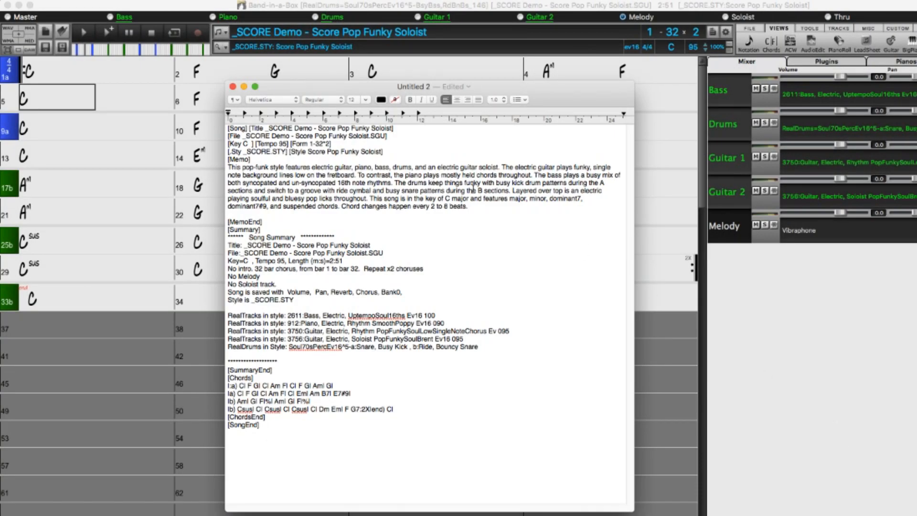
# Examine the pasted song text section by section: file name, key, tempo and form, style, memo, song summary and chord lines.
pyautogui.moveTo(399, 129); pyautogui.dragTo(182, 128)
pyautogui.moveTo(402, 138); pyautogui.dragTo(227, 136)
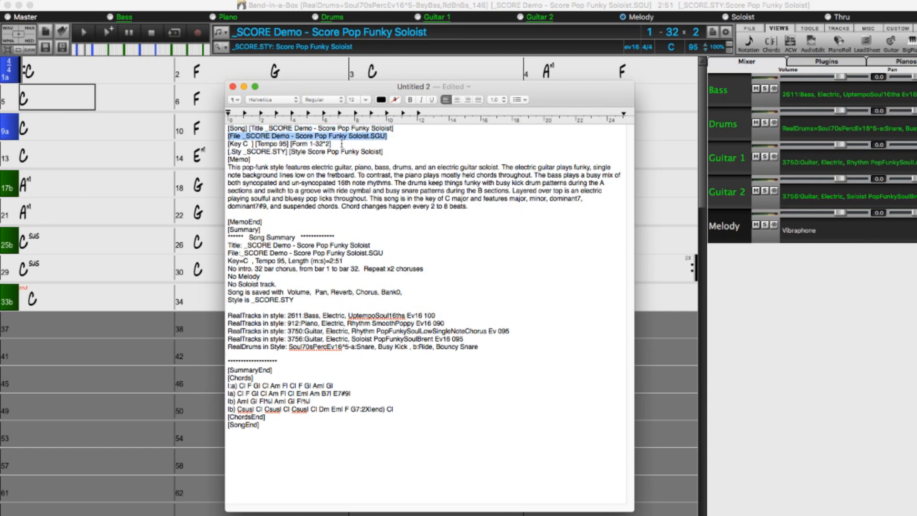
pyautogui.moveTo(338, 144); pyautogui.dragTo(221, 144)
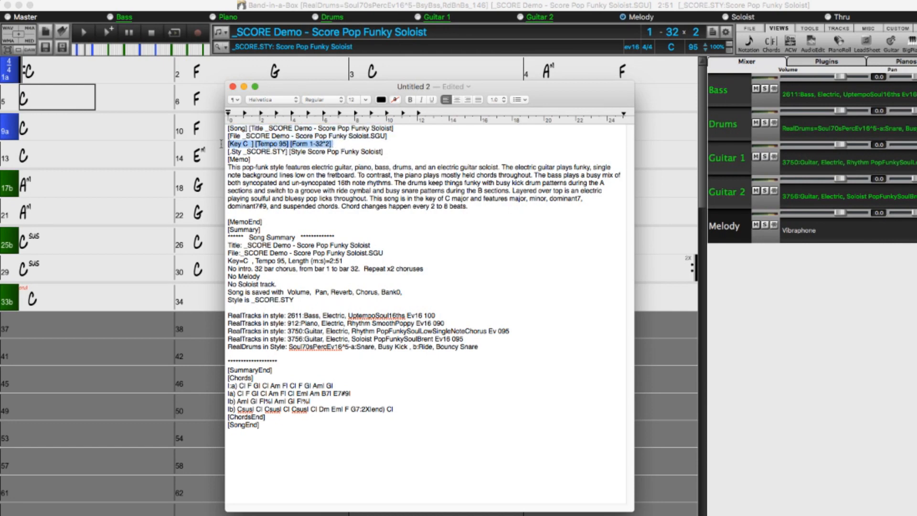
pyautogui.moveTo(386, 152); pyautogui.dragTo(229, 152)
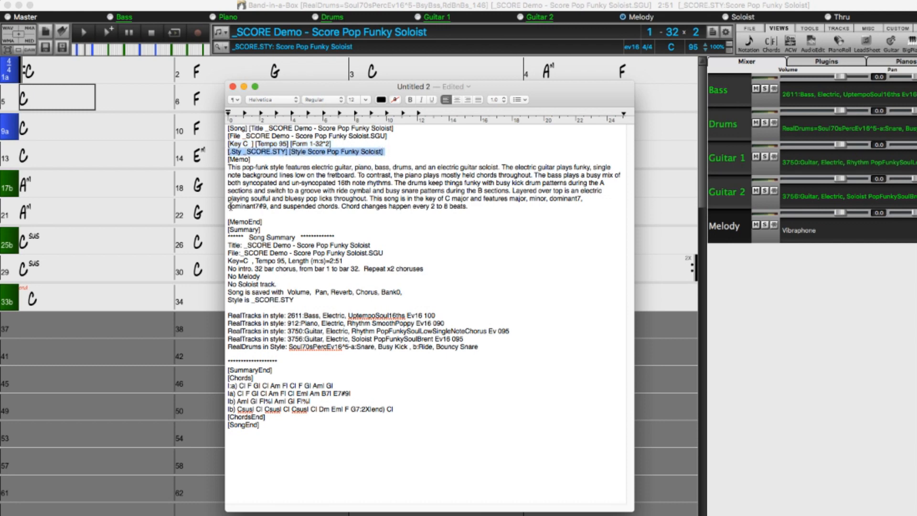
pyautogui.moveTo(229, 212); pyautogui.dragTo(220, 168)
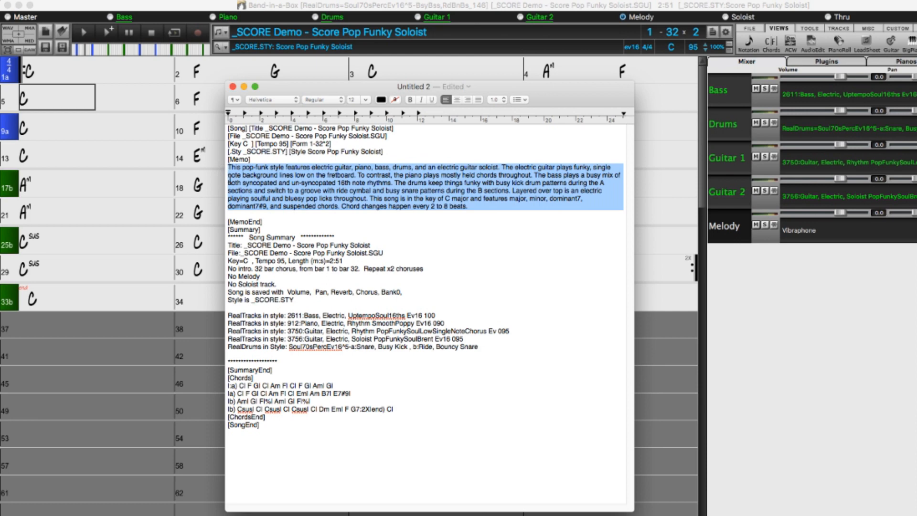
pyautogui.moveTo(228, 365); pyautogui.dragTo(211, 235)
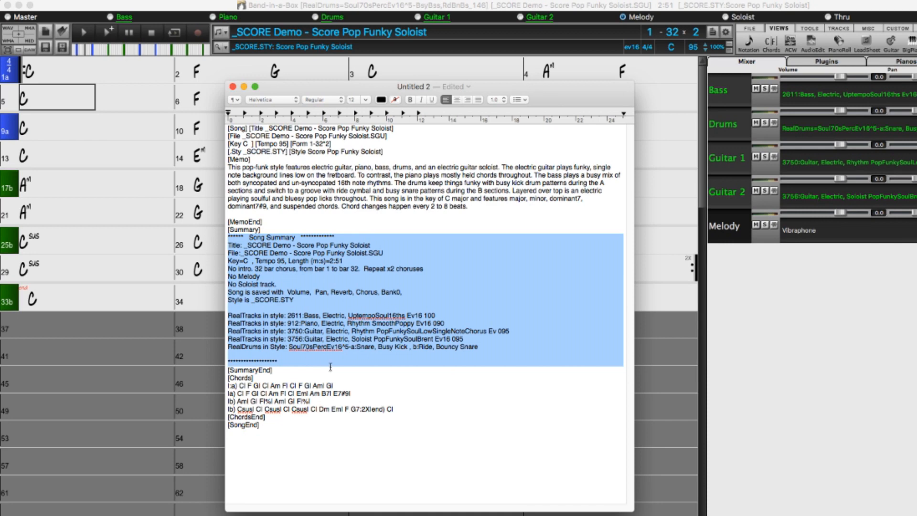
pyautogui.click(400, 410)
pyautogui.moveTo(400, 409); pyautogui.dragTo(210, 388)
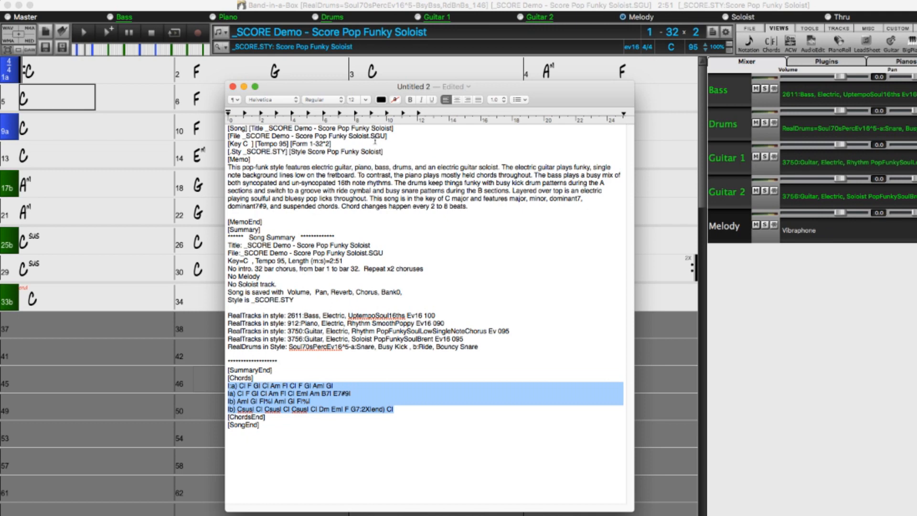
# Change the song title in the text to "Blues From a Text File" and delete the file name line below it.
pyautogui.moveTo(392, 128); pyautogui.dragTo(265, 128)
pyautogui.write('Blues From a')
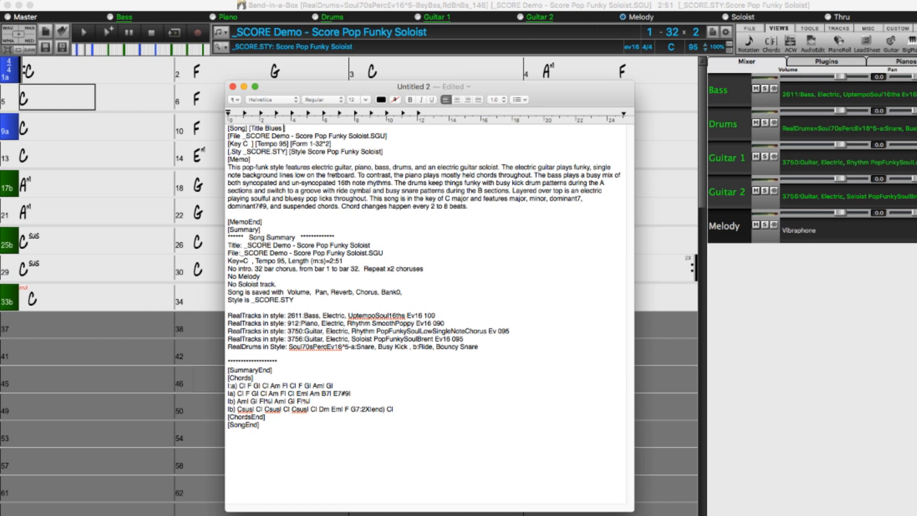
pyautogui.write(' Text File')
pyautogui.hotkey('shift', 'Down')
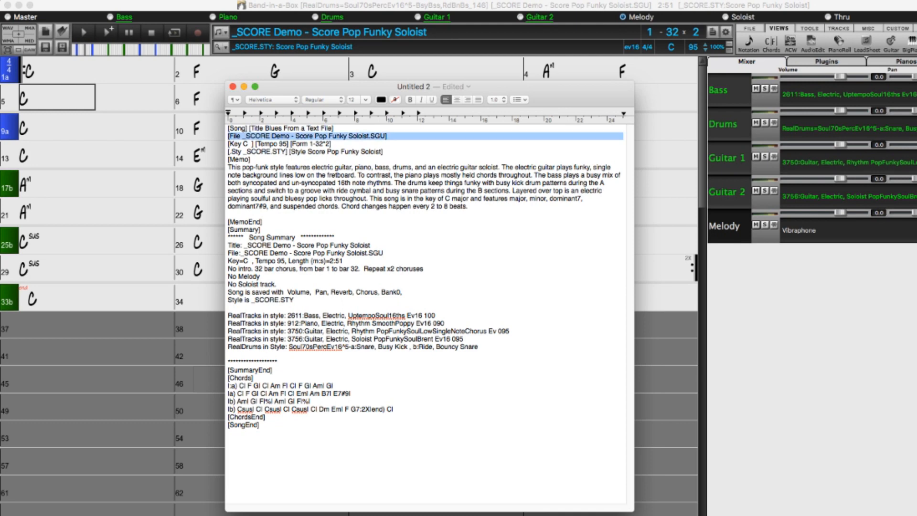
pyautogui.press('BackSpace')
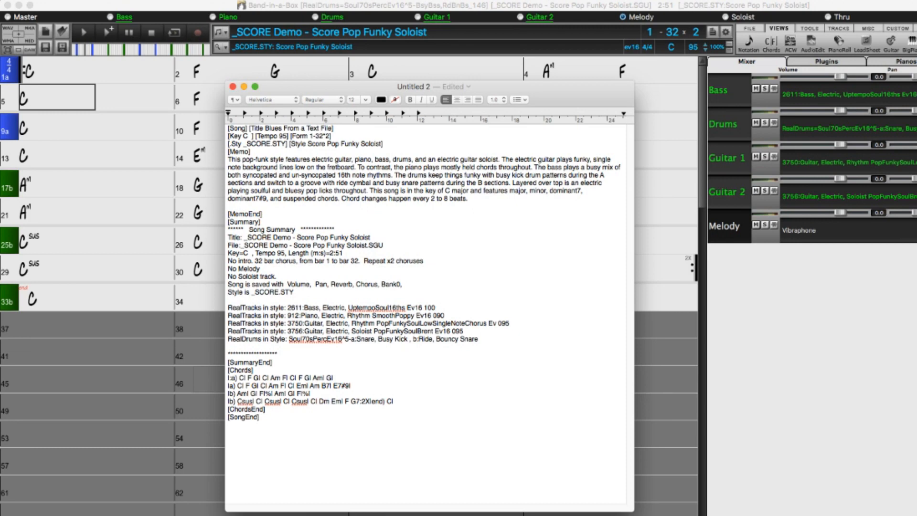
# Set the key to Am and the tempo to 144 in the song text.
pyautogui.doubleClick(245, 136)
pyautogui.write('Am')
pyautogui.press('Right')
pyautogui.press('Right')
pyautogui.press('Right')
pyautogui.press('Right')
pyautogui.press('Right')
pyautogui.press('Right')
pyautogui.press('Right')
pyautogui.press('Right')
pyautogui.press('Right')
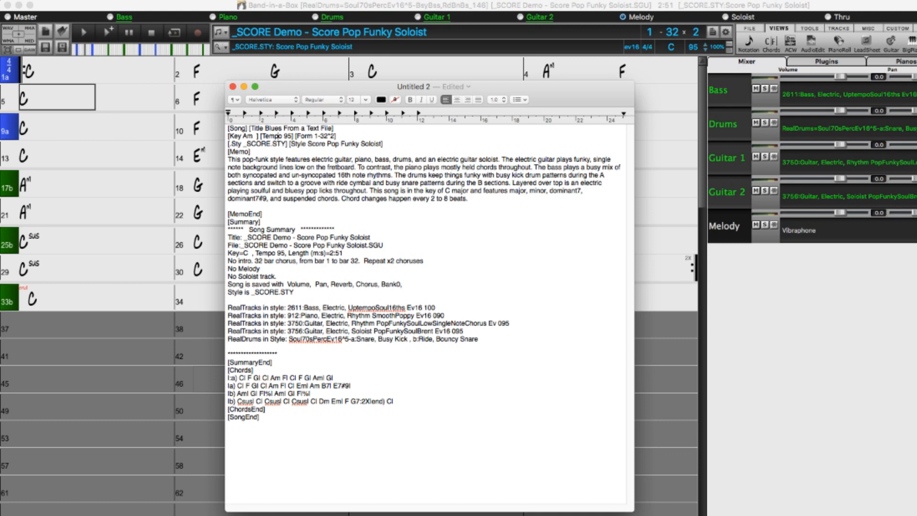
pyautogui.hotkey('shift', 'Right')
pyautogui.hotkey('shift', 'Right')
pyautogui.write('144')
# Set the song form to 1-12*5 in the text.
pyautogui.press('Right')
# Replace the style file name in the text with _walkin.STY, keeping the style description.
pyautogui.press('Right')
pyautogui.press('Right')
pyautogui.press('Right')
pyautogui.press('Right')
pyautogui.press('Right')
pyautogui.press('Right')
pyautogui.press('Right')
pyautogui.press('Right')
pyautogui.press('Right')
pyautogui.hotkey('shift', 'Right')
pyautogui.hotkey('shift', 'Right')
pyautogui.write('12*5')
pyautogui.press('Right')
pyautogui.press('Right')
pyautogui.hotkey('shift', 'Right')
pyautogui.hotkey('shift', 'Right')
pyautogui.hotkey('shift', 'Right')
pyautogui.hotkey('shift', 'Right')
pyautogui.hotkey('shift', 'Right')
pyautogui.write('walkin')
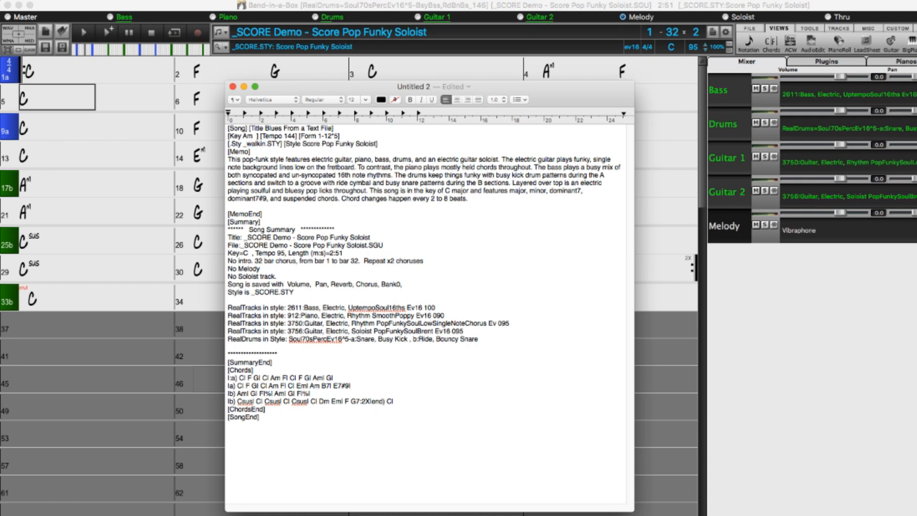
pyautogui.moveTo(302, 143); pyautogui.dragTo(376, 142)
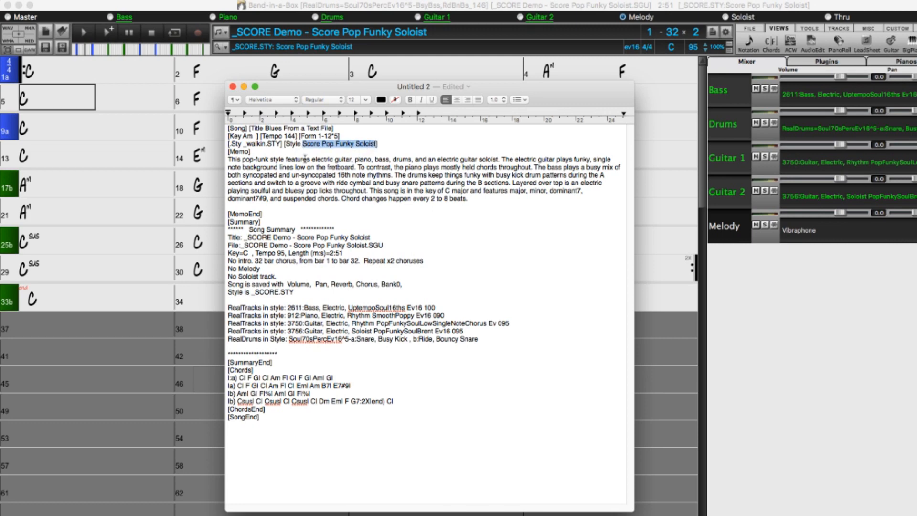
# Replace the memo paragraph with "I wrote this song in a text file!".
pyautogui.click(254, 153)
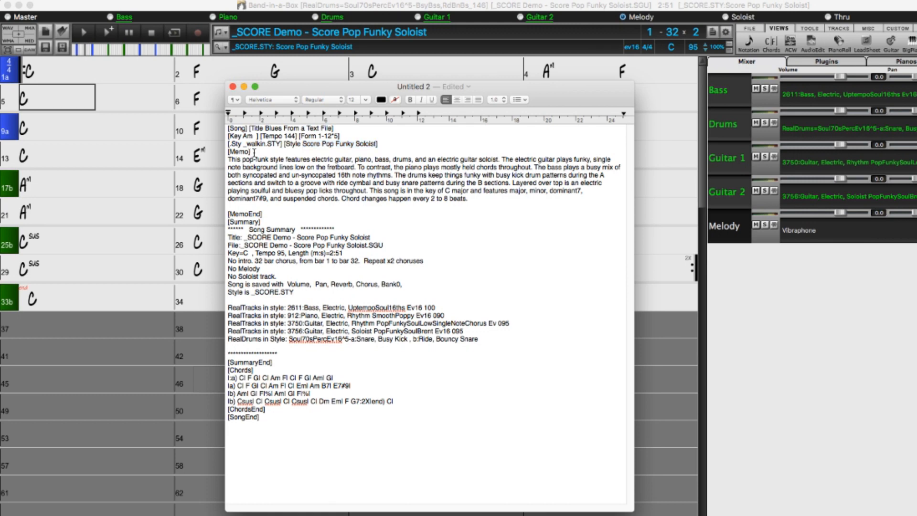
pyautogui.press('Right')
pyautogui.hotkey('shift', 'Down')
pyautogui.hotkey('shift', 'Down')
pyautogui.hotkey('shift', 'Down')
pyautogui.hotkey('shift', 'Down')
pyautogui.hotkey('shift', 'Down')
pyautogui.hotkey('shift', 'Down')
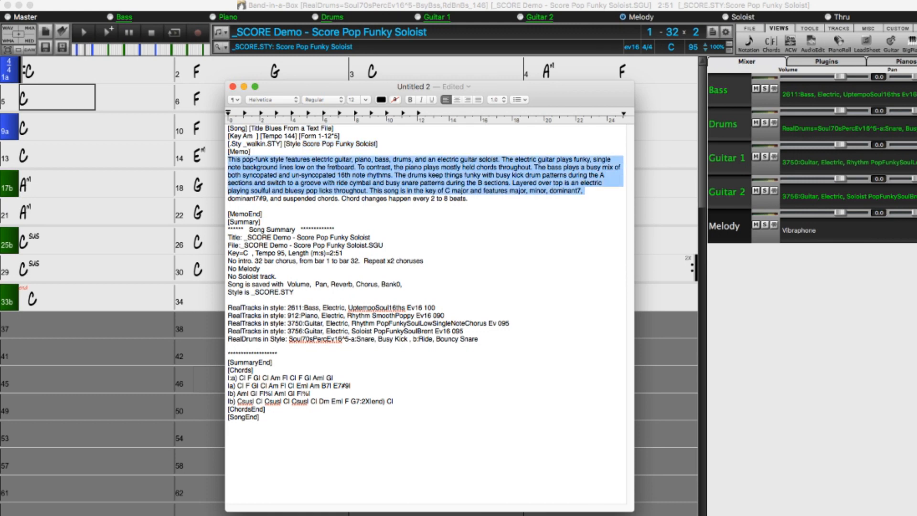
pyautogui.press('BackSpace')
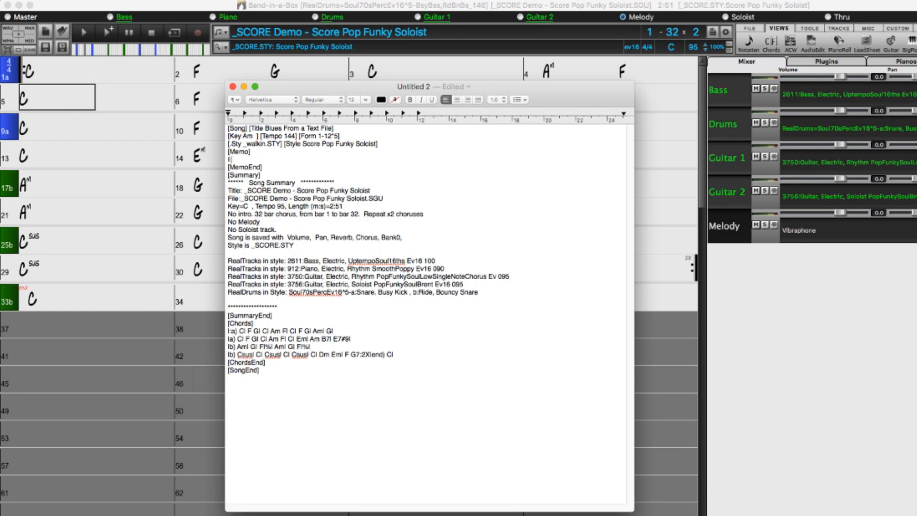
pyautogui.write('I wrote this song in a text file!')
# Delete the entire song summary section, including its opening and closing tags.
pyautogui.hotkey('shift', 'Down')
pyautogui.hotkey('shift', 'Down')
pyautogui.hotkey('shift', 'Down')
pyautogui.hotkey('shift', 'Down')
pyautogui.hotkey('shift', 'Down')
pyautogui.hotkey('shift', 'Down')
pyautogui.hotkey('shift', 'Down')
pyautogui.hotkey('shift', 'Down')
pyautogui.hotkey('shift', 'Down')
pyautogui.hotkey('shift', 'Down')
pyautogui.hotkey('shift', 'Down')
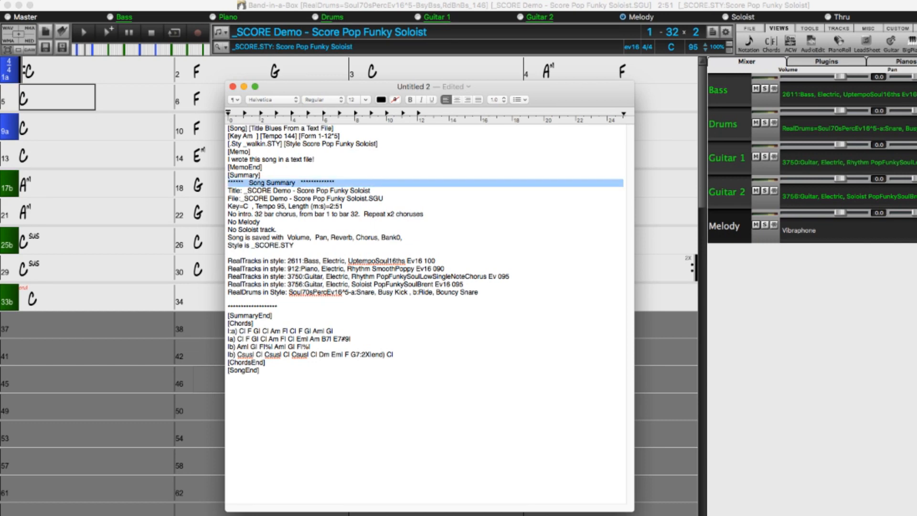
pyautogui.hotkey('shift', 'Down')
pyautogui.hotkey('shift', 'Down')
pyautogui.hotkey('shift', 'Down')
pyautogui.hotkey('shift', 'Down')
pyautogui.hotkey('shift', 'Down')
pyautogui.hotkey('shift', 'Down')
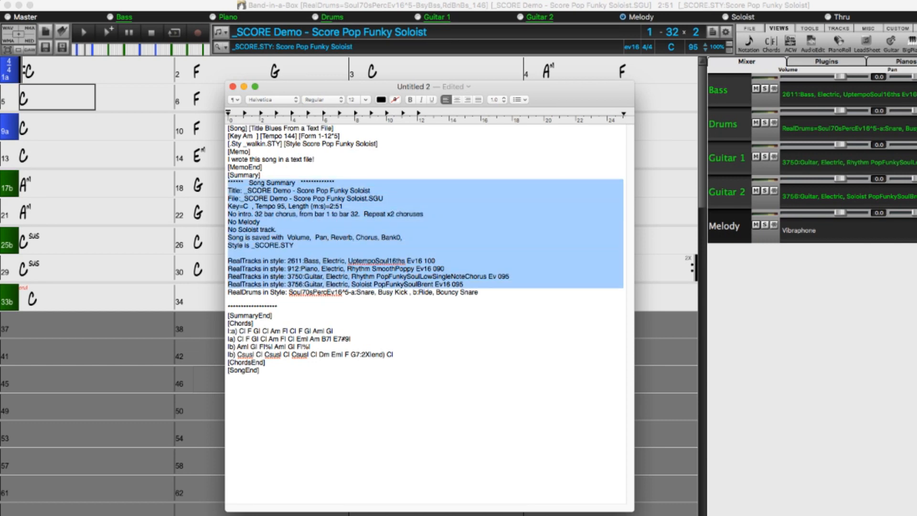
pyautogui.press('BackSpace')
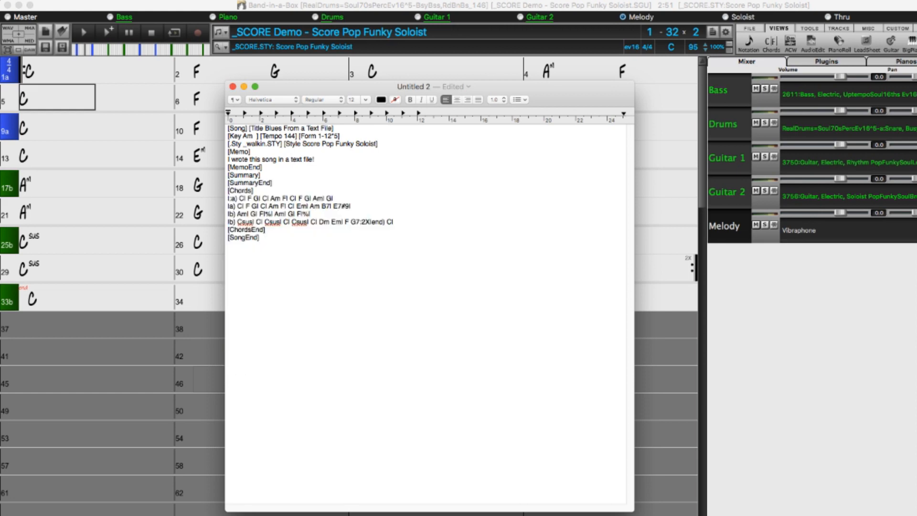
pyautogui.hotkey('shift', 'Up')
pyautogui.hotkey('shift', 'Up')
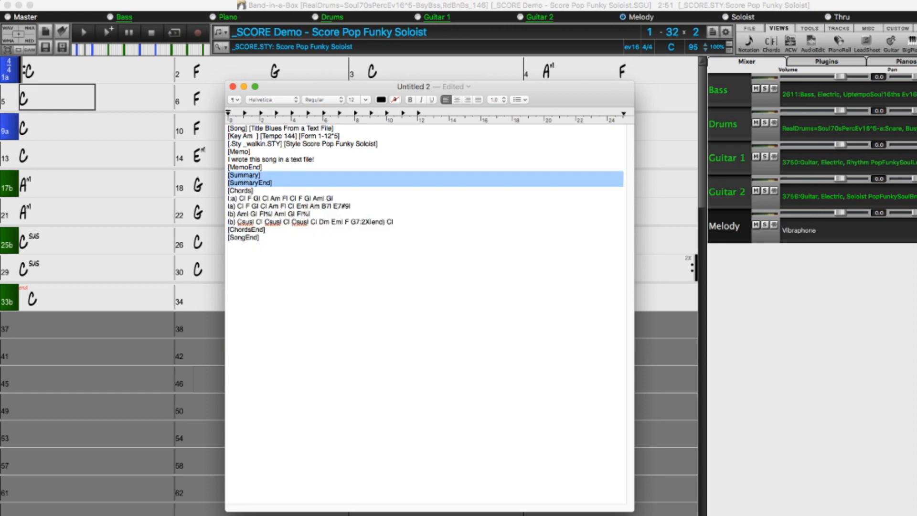
pyautogui.press('BackSpace')
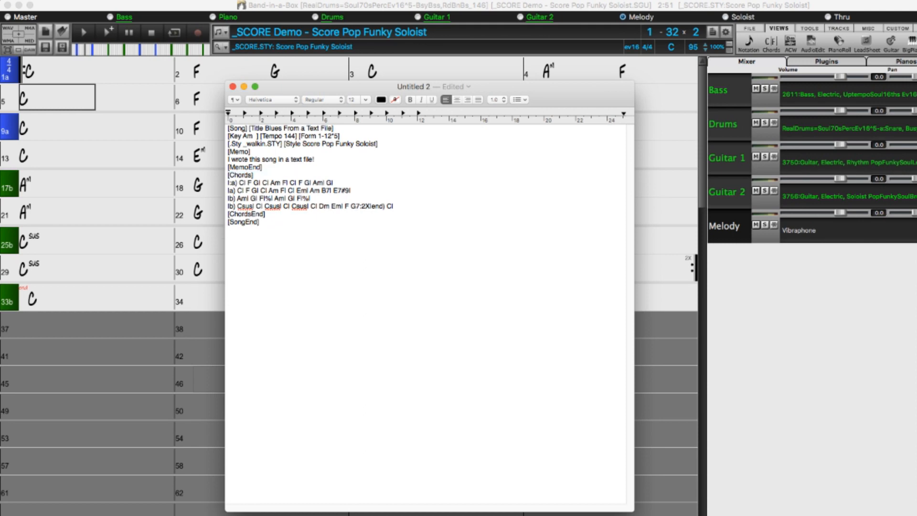
# Delete the four existing chord lines between the [Chords] and [ChordsEnd] tags.
pyautogui.hotkey('shift', 'Down')
pyautogui.hotkey('shift', 'Down')
pyautogui.hotkey('shift', 'Down')
pyautogui.hotkey('shift', 'Down')
pyautogui.press('BackSpace')
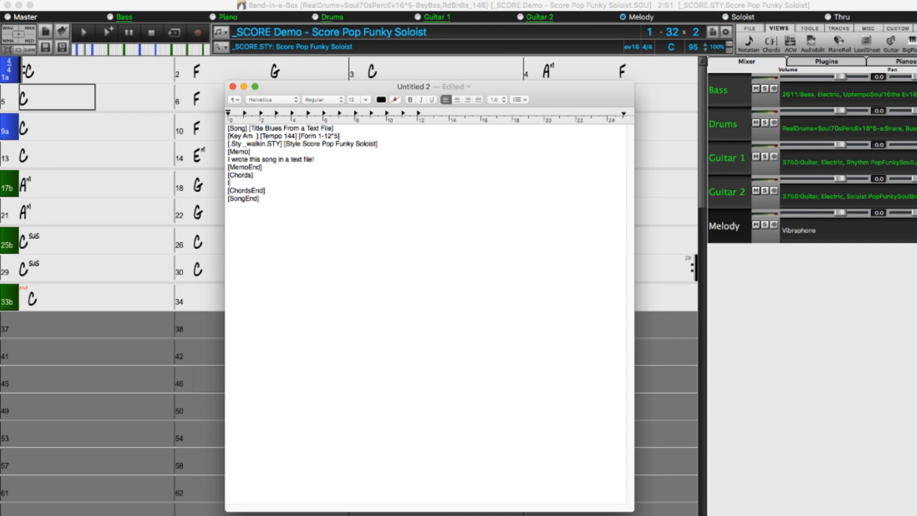
# Write the first chord line |Am|Dm|Am| | in the empty chords section.
pyautogui.write('|Am|Dm|Am| |')
pyautogui.moveTo(266, 182); pyautogui.dragTo(263, 183)
pyautogui.press('Return')
# Write the second chord line |Dm| |Am| ||F7|E7|Am7| | below the first one.
pyautogui.write('|Dm| |')
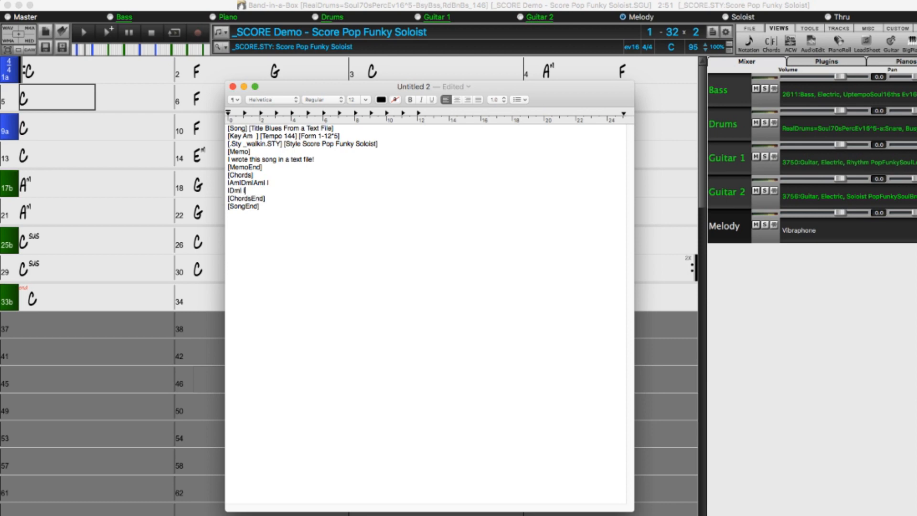
pyautogui.write('Am| |')
pyautogui.press('Return')
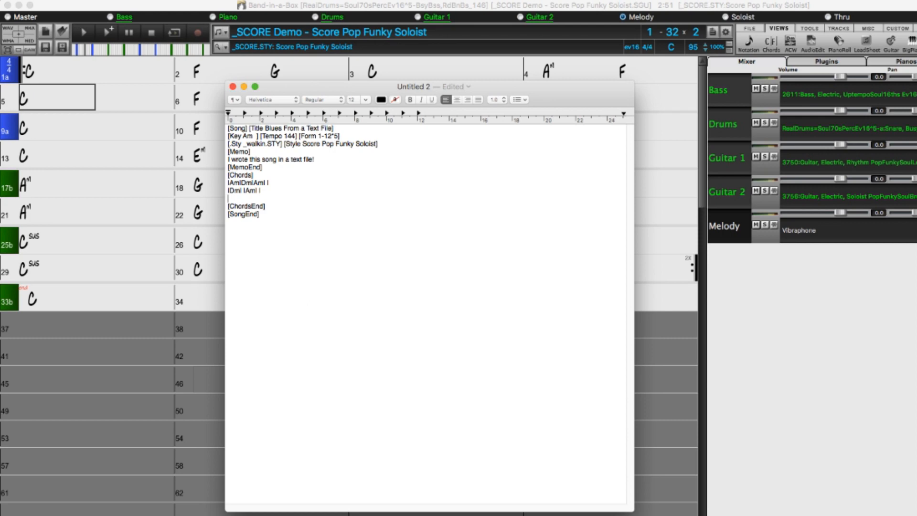
pyautogui.press('BackSpace')
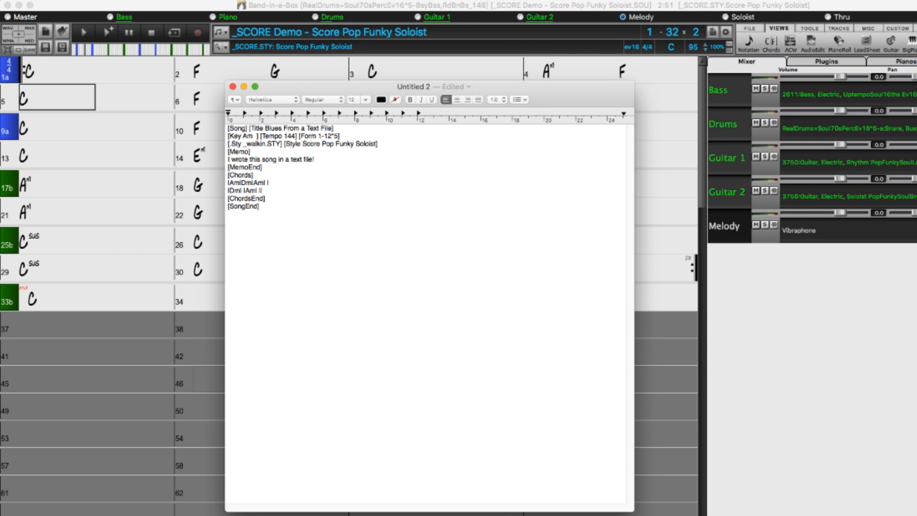
pyautogui.write('F7|E7|Am')
pyautogui.write('7')
# Add a 7 to the remaining plain Am and Dm chords, making them Am7 and Dm7 in both chord lines.
pyautogui.press('Left')
pyautogui.press('Left')
pyautogui.press('Left')
pyautogui.press('Left')
pyautogui.press('Left')
pyautogui.press('Left')
pyautogui.write('7')
pyautogui.press('Left')
pyautogui.write('7|Am7')
pyautogui.click(240, 182)
pyautogui.write('7')
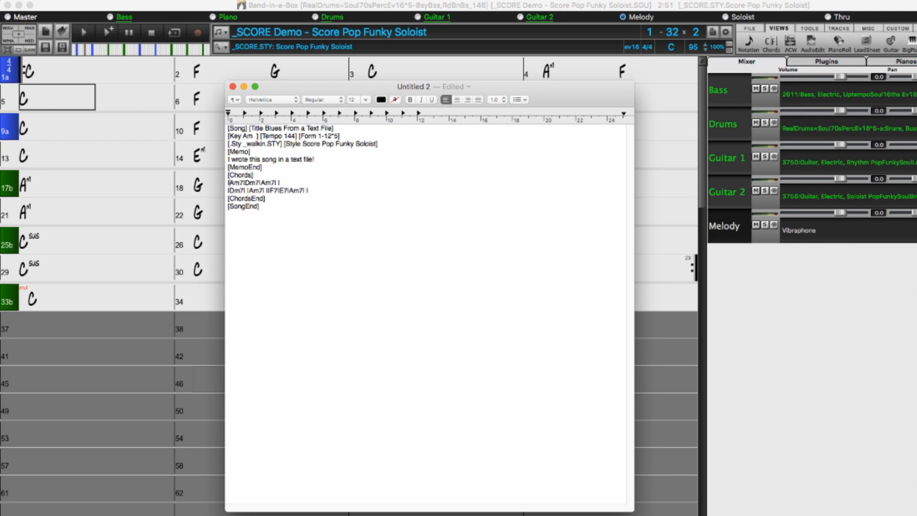
# Add the part marker a) before the first chord and finish the second chord line with the ending "end) Am7||".
pyautogui.write('a|')
pyautogui.press('Down')
pyautogui.press('Down')
pyautogui.press('Down')
pyautogui.press('Left')
pyautogui.write('end) Am')
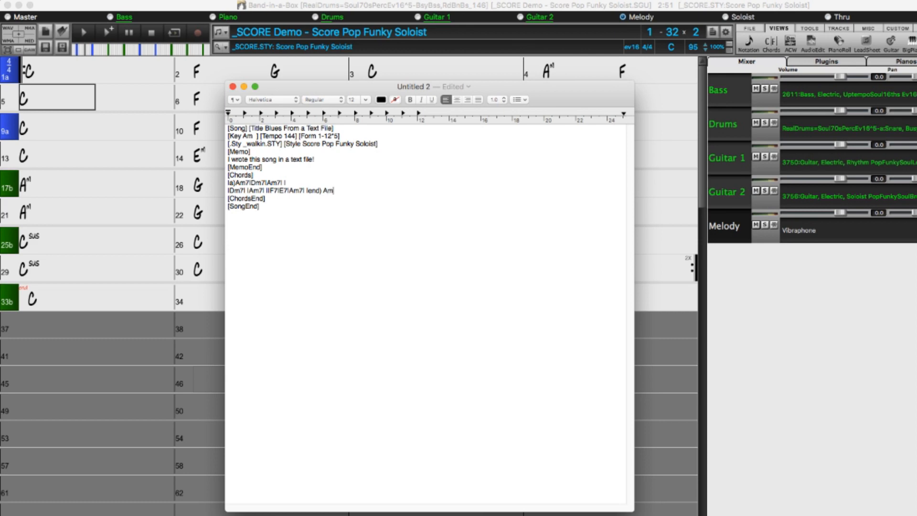
pyautogui.write('7||')
# Copy the complete song text and start a new blank song in Band-in-a-Box.
pyautogui.press('super+a')
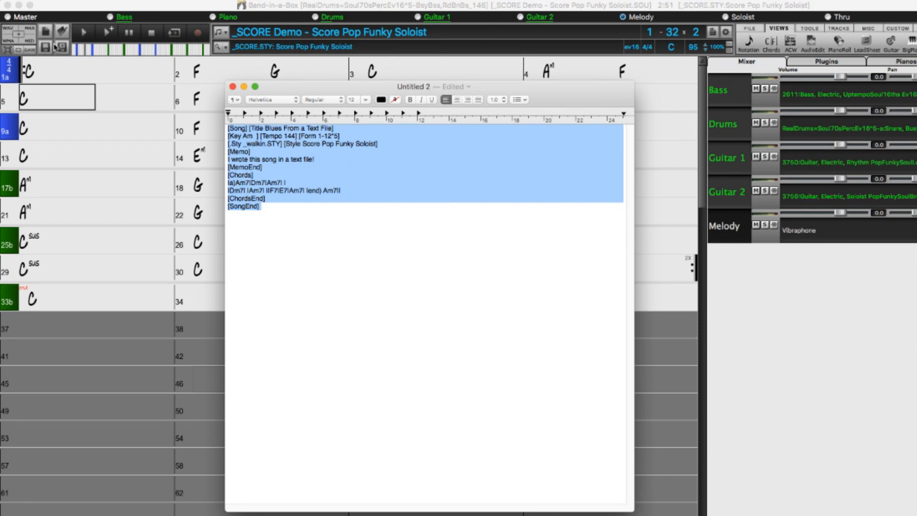
pyautogui.click(46, 31)
pyautogui.click(46, 31)
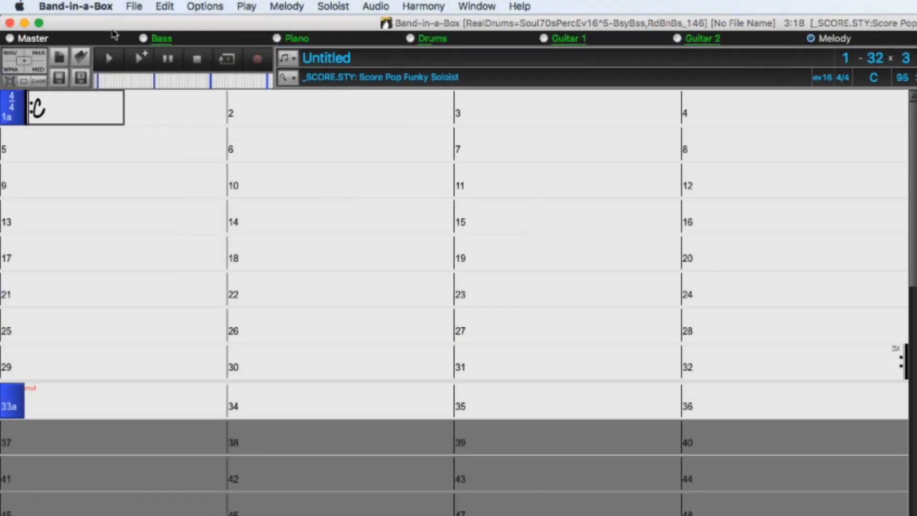
# Paste the clipboard text into the current song as a whole song, including memo, style, title and other metadata.
pyautogui.click(163, 6)
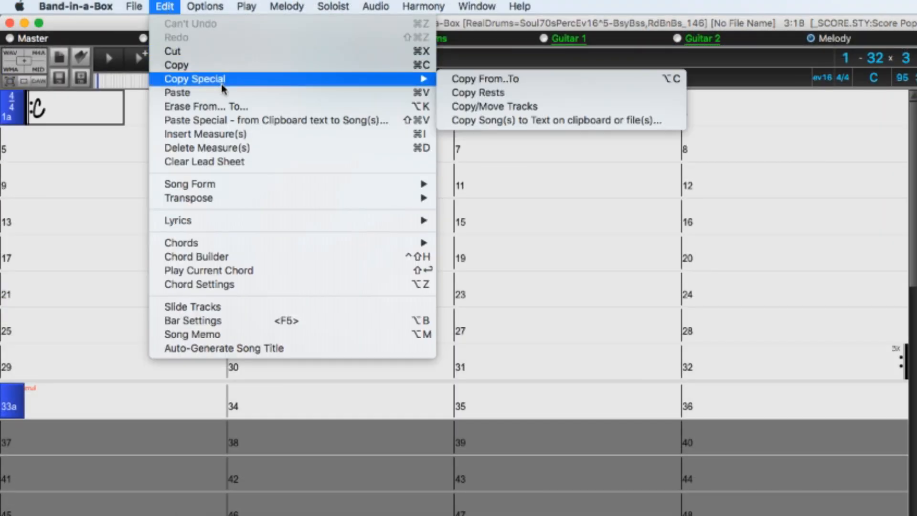
pyautogui.click(318, 120)
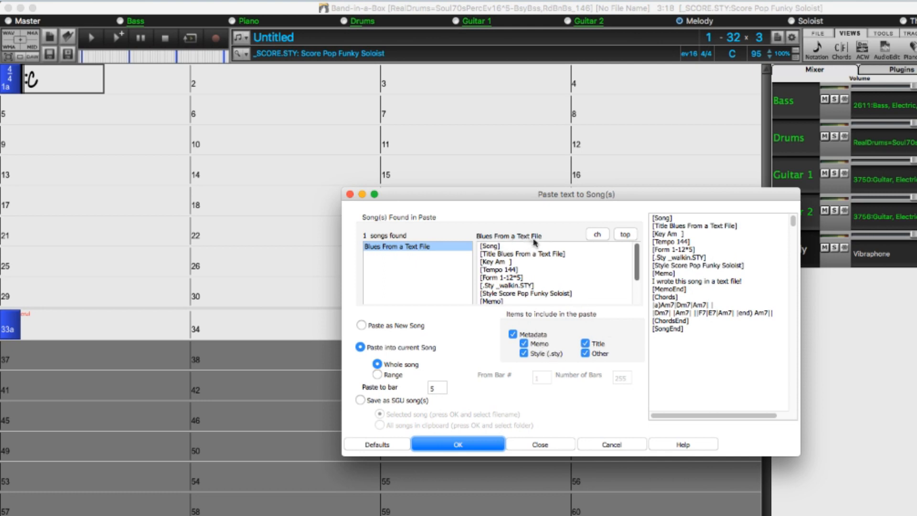
pyautogui.scroll(-3, 574, 260)
pyautogui.scroll(3, 519, 285)
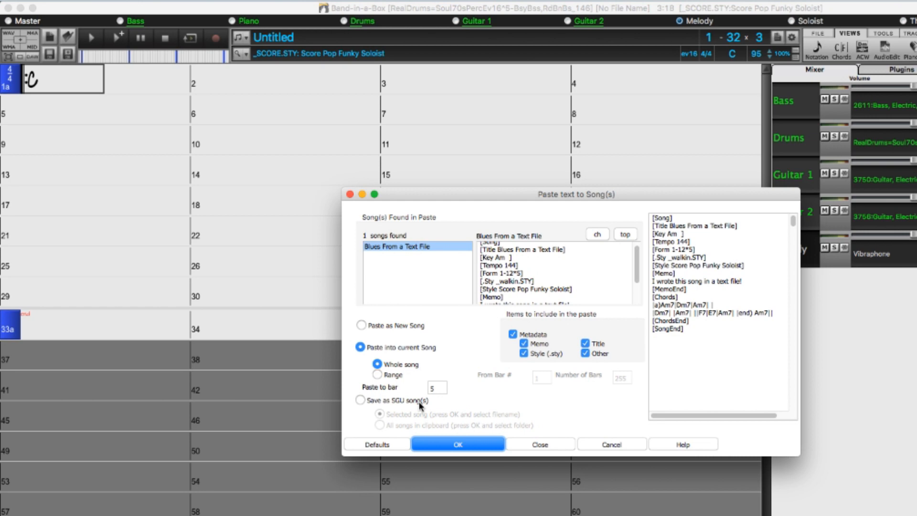
pyautogui.click(458, 445)
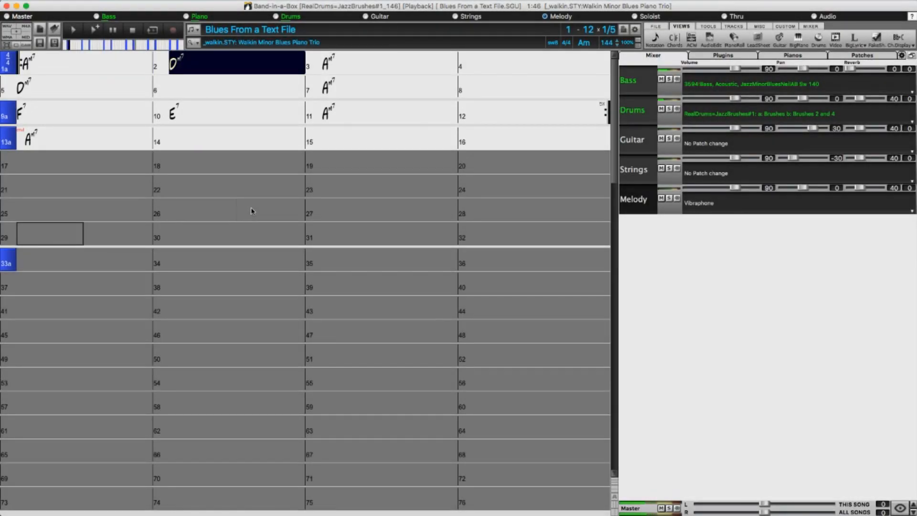
# Switch to the song text document and compare its title, key, tempo, form and style entries with the pasted song.
pyautogui.press('super+Tab')
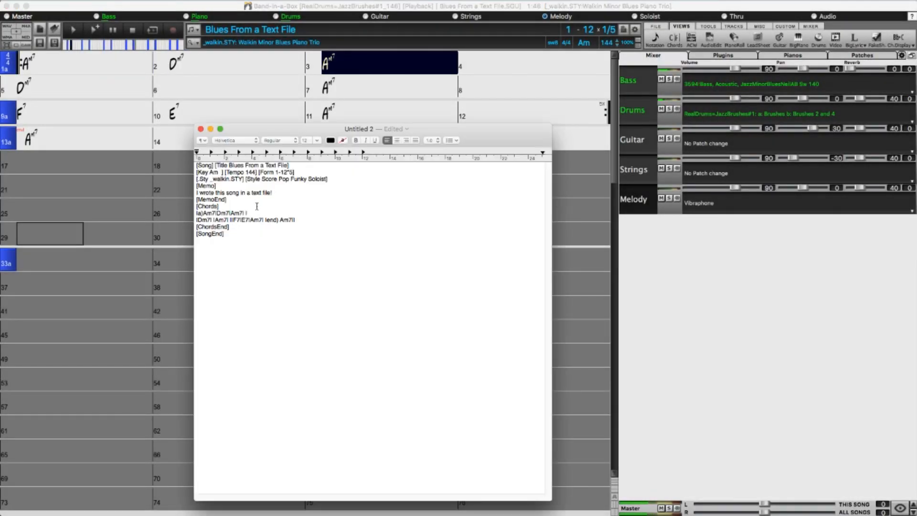
pyautogui.moveTo(299, 165); pyautogui.dragTo(228, 165)
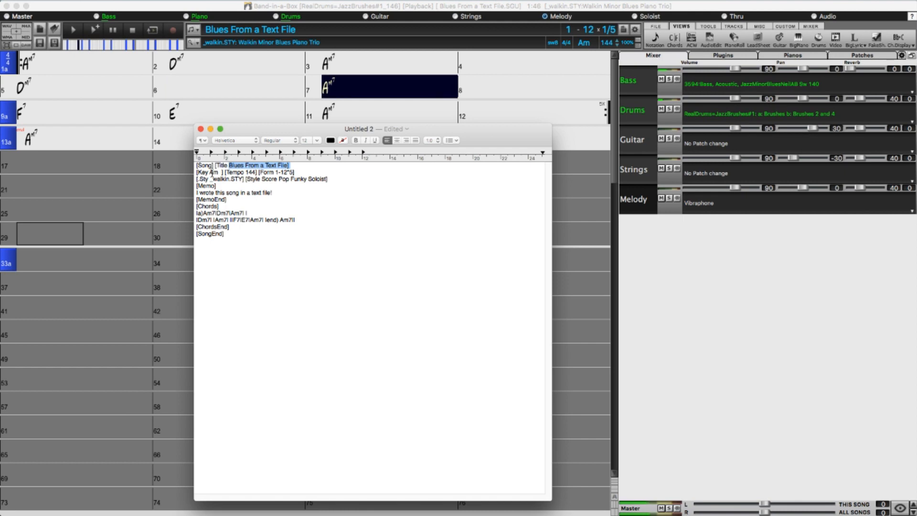
pyautogui.moveTo(209, 172); pyautogui.dragTo(218, 172)
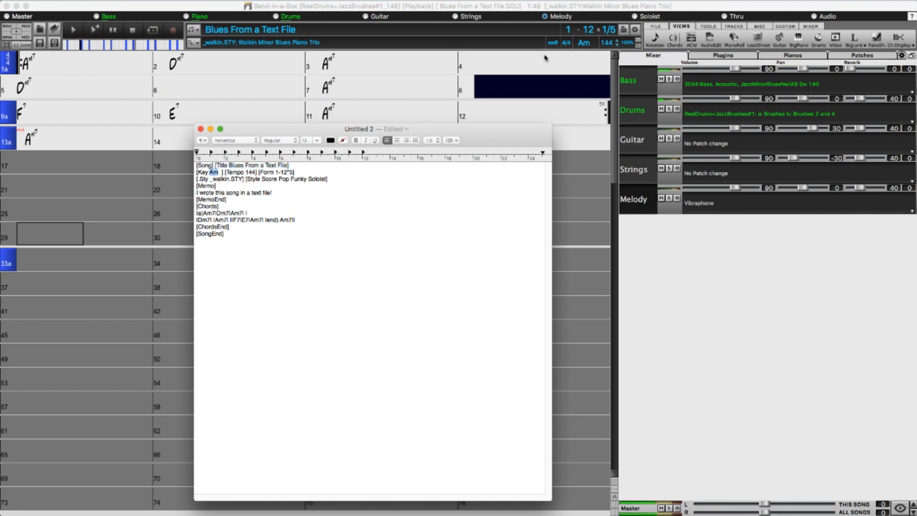
pyautogui.doubleClick(250, 172)
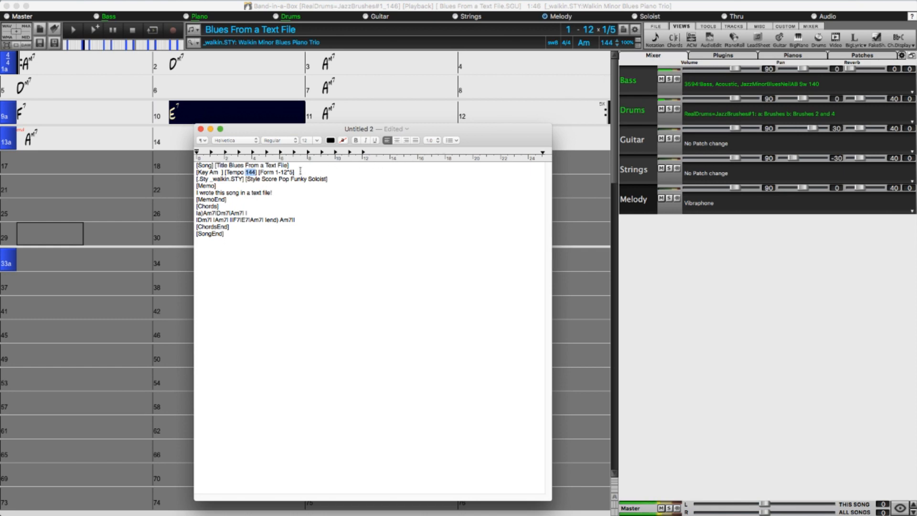
pyautogui.moveTo(294, 171); pyautogui.dragTo(274, 172)
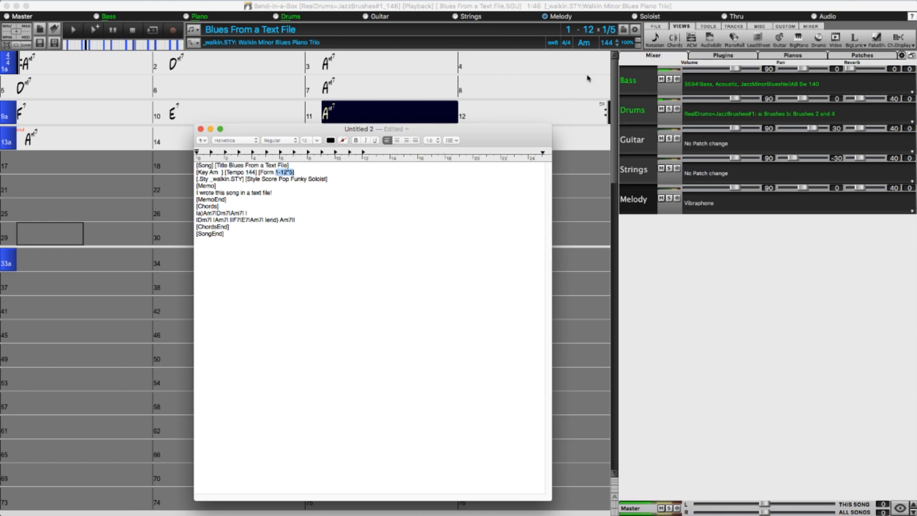
pyautogui.doubleClick(221, 179)
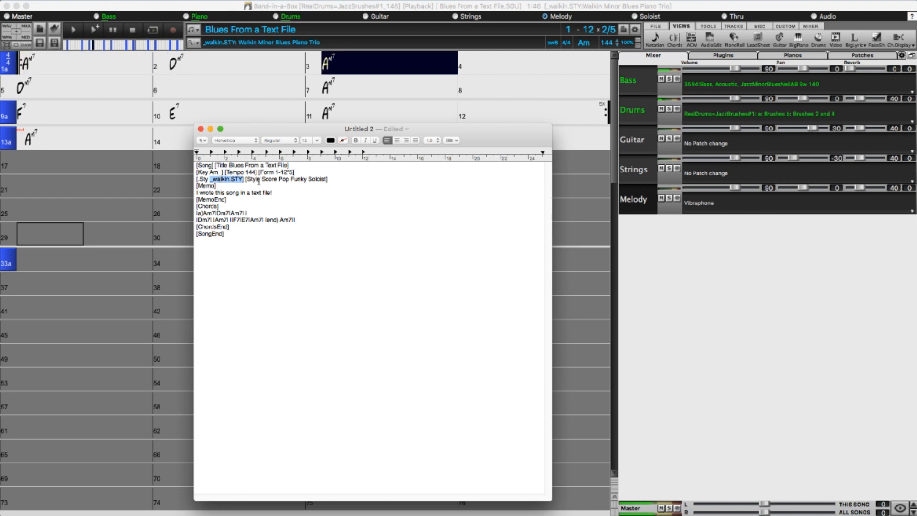
# Check the memo line of the text against the Song Memo of the pasted song, and close the memo.
pyautogui.moveTo(274, 193); pyautogui.dragTo(188, 193)
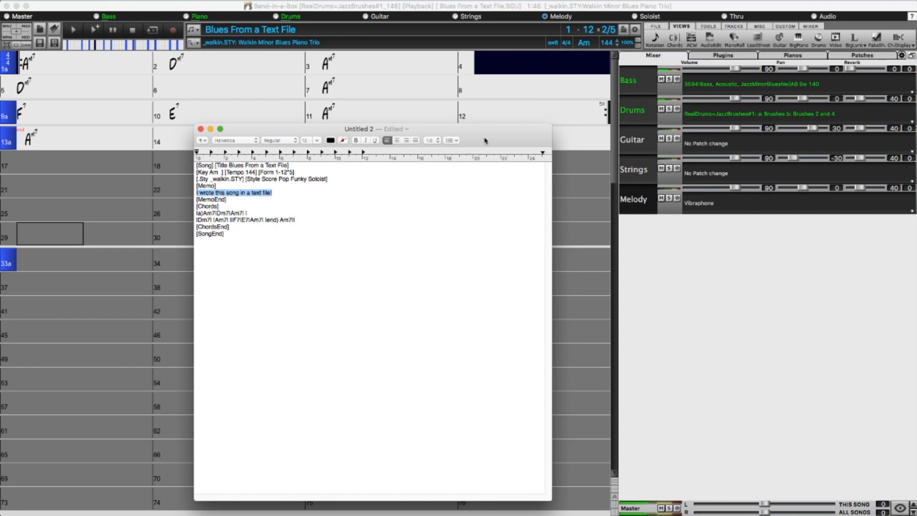
pyautogui.click(623, 31)
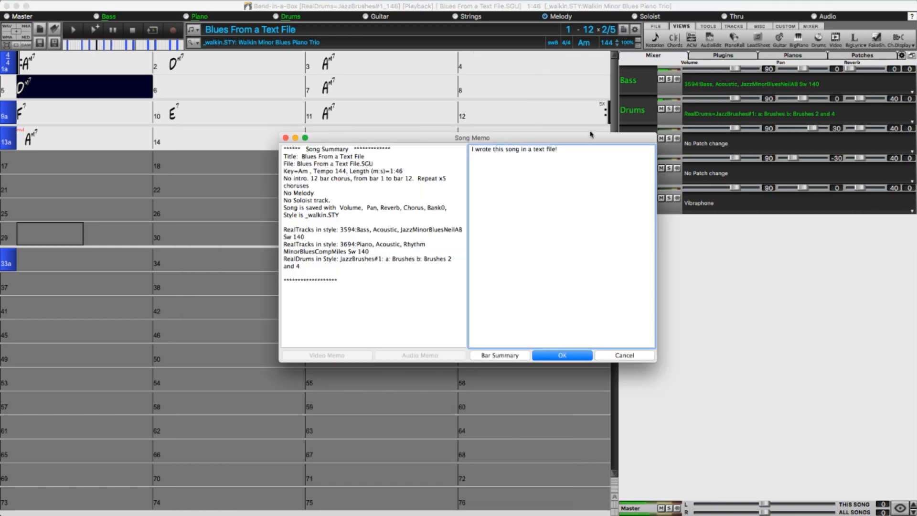
pyautogui.moveTo(585, 150); pyautogui.dragTo(412, 150)
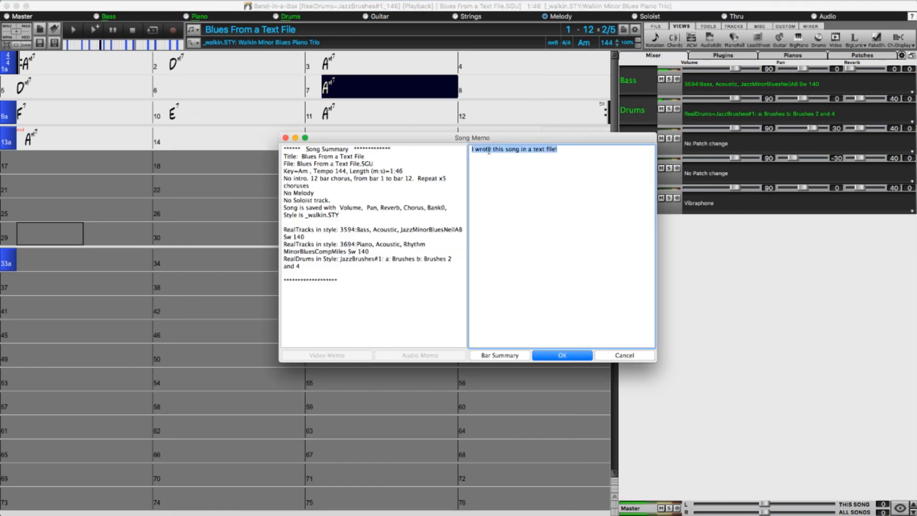
pyautogui.click(569, 356)
# Return to the text document and compare its two chord lines with the song's chord sheet.
pyautogui.press('super+Tab')
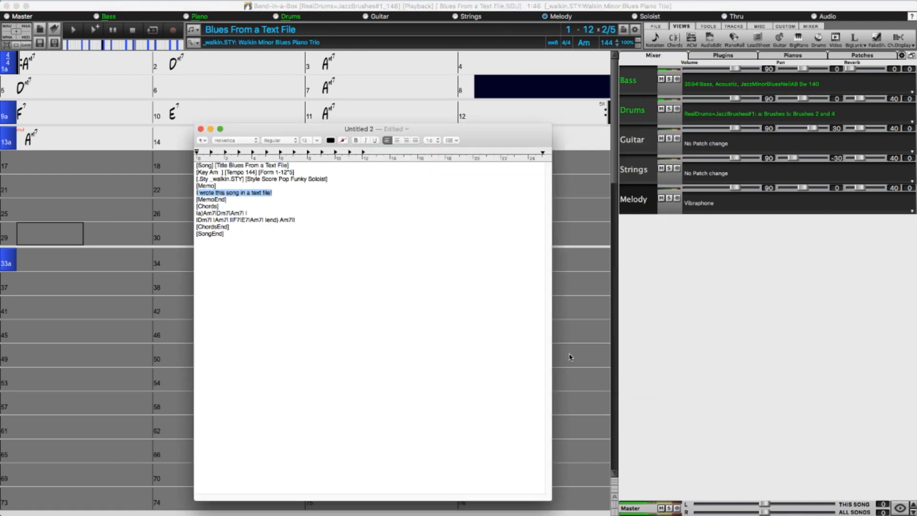
pyautogui.moveTo(309, 221); pyautogui.dragTo(193, 216)
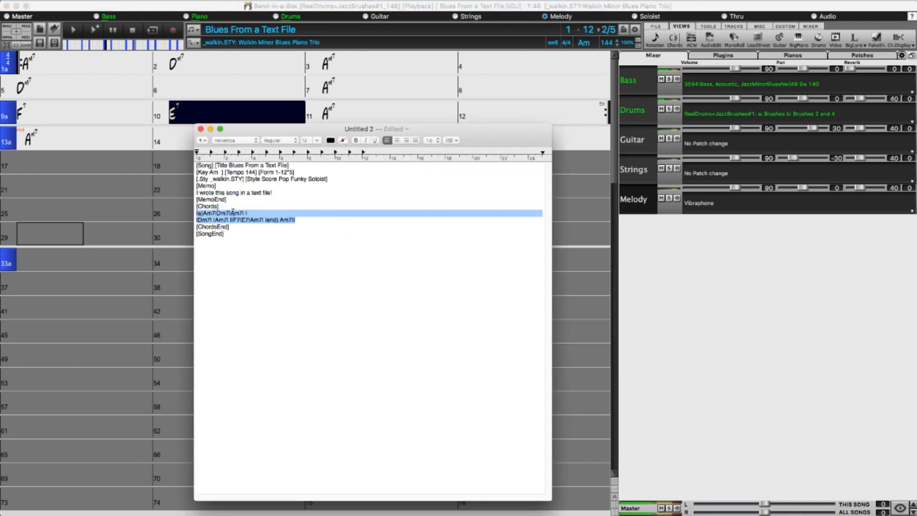
pyautogui.click(36, 99)
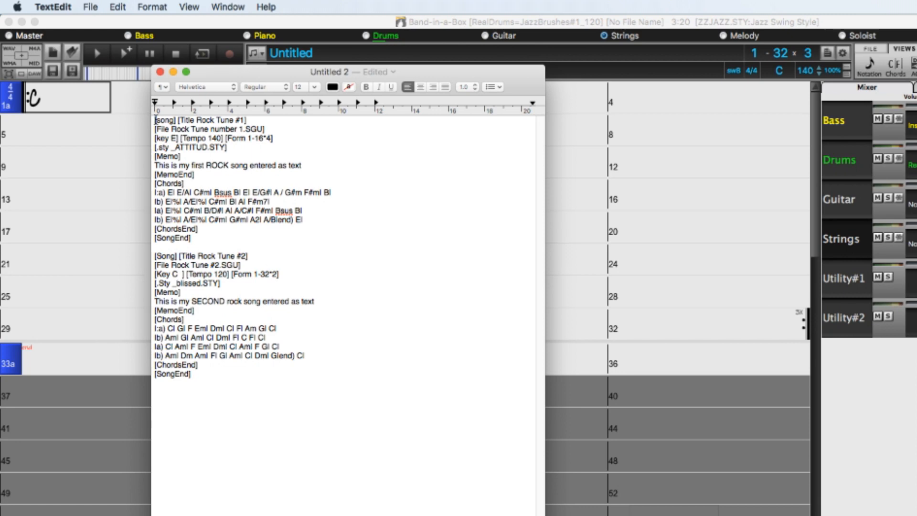
# Examine the two song definitions in the text document, Rock Tune #1 and Rock Tune #2, one at a time.
pyautogui.moveTo(155, 120); pyautogui.dragTo(222, 235)
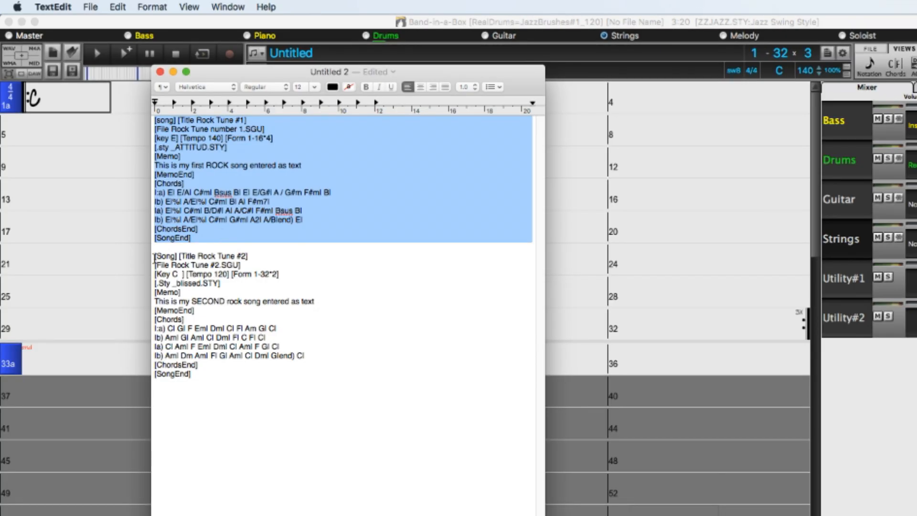
pyautogui.click(156, 257)
pyautogui.moveTo(155, 256); pyautogui.dragTo(203, 374)
pyautogui.moveTo(190, 238); pyautogui.dragTo(125, 110)
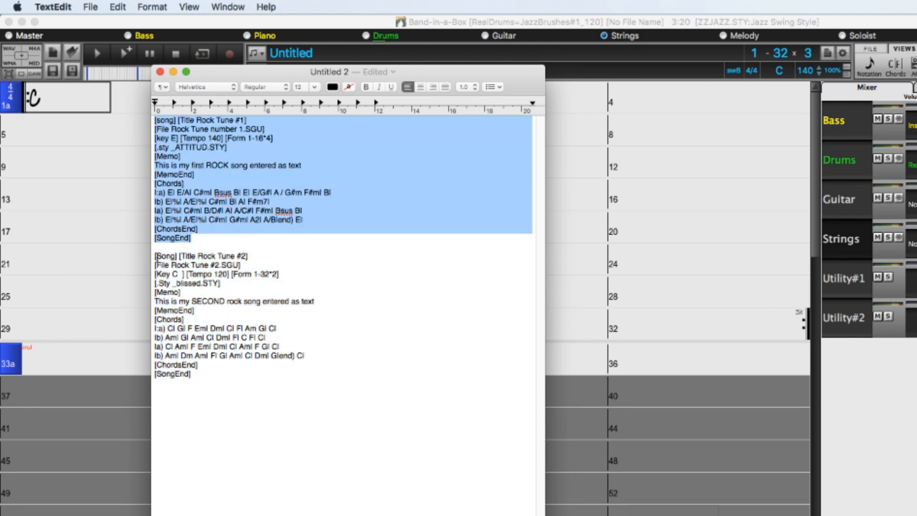
pyautogui.moveTo(155, 257); pyautogui.dragTo(198, 373)
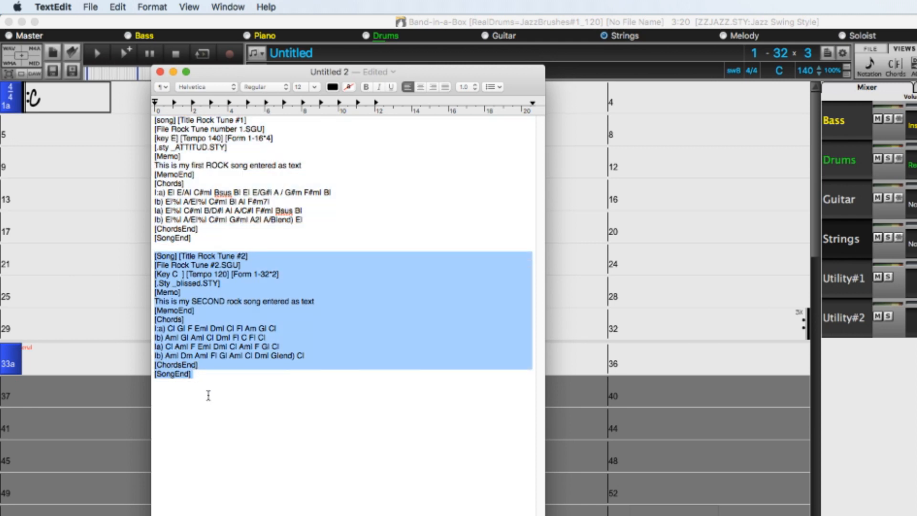
# Copy the document's entire text, covering both rock songs, to the clipboard.
pyautogui.click(207, 394)
pyautogui.press('super+a')
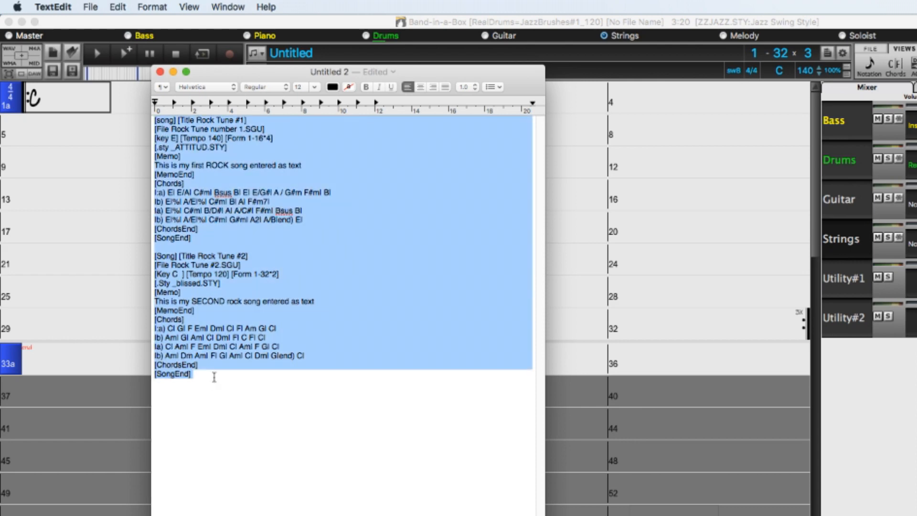
pyautogui.rightClick(245, 295)
pyautogui.click(269, 348)
# In Band-in-a-Box, use Paste Special from clipboard text and choose to save all songs in the clipboard as SGU songs.
pyautogui.click(112, 23)
pyautogui.click(146, 6)
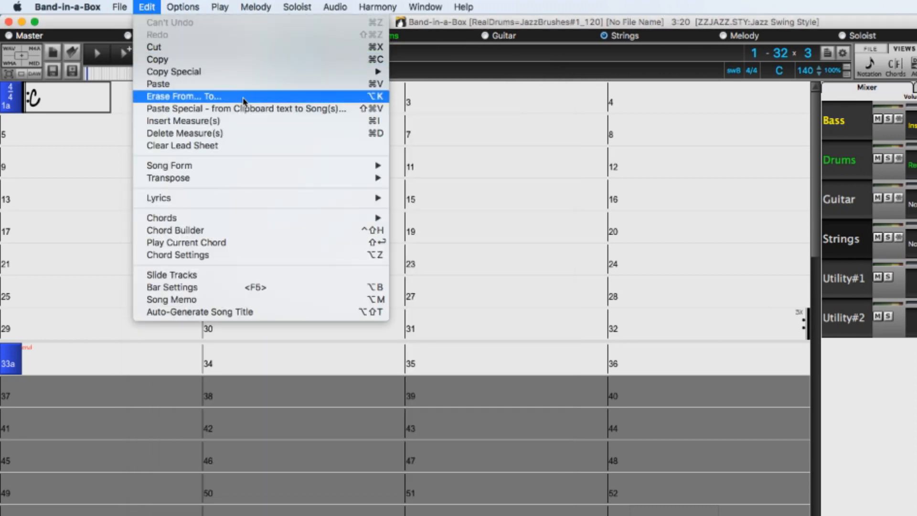
pyautogui.click(253, 109)
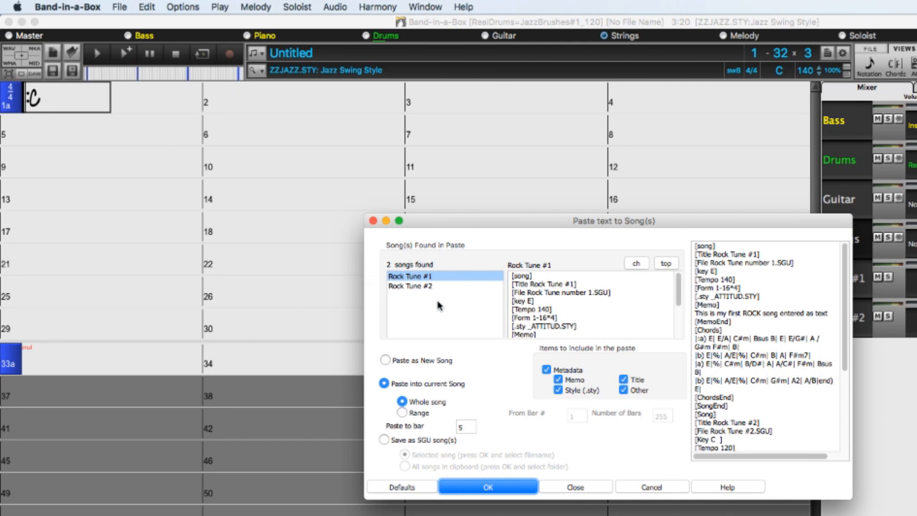
pyautogui.click(384, 440)
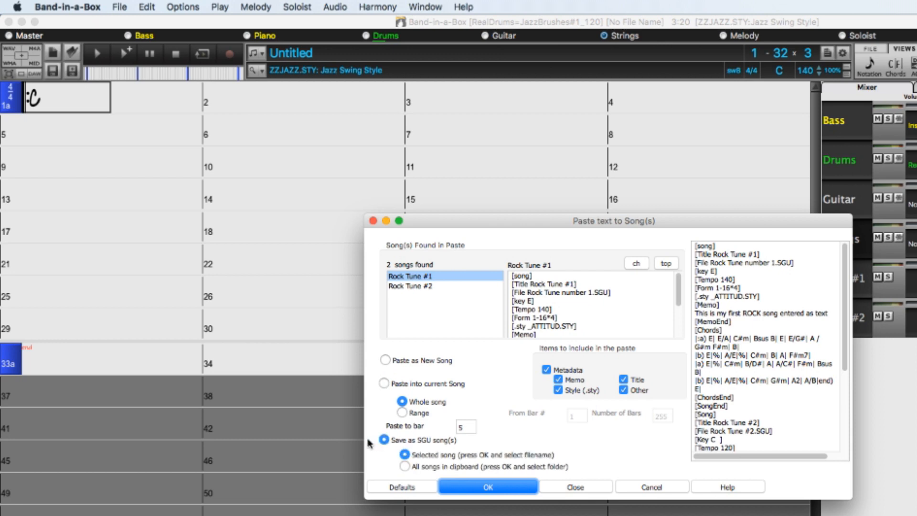
pyautogui.click(404, 466)
pyautogui.click(481, 488)
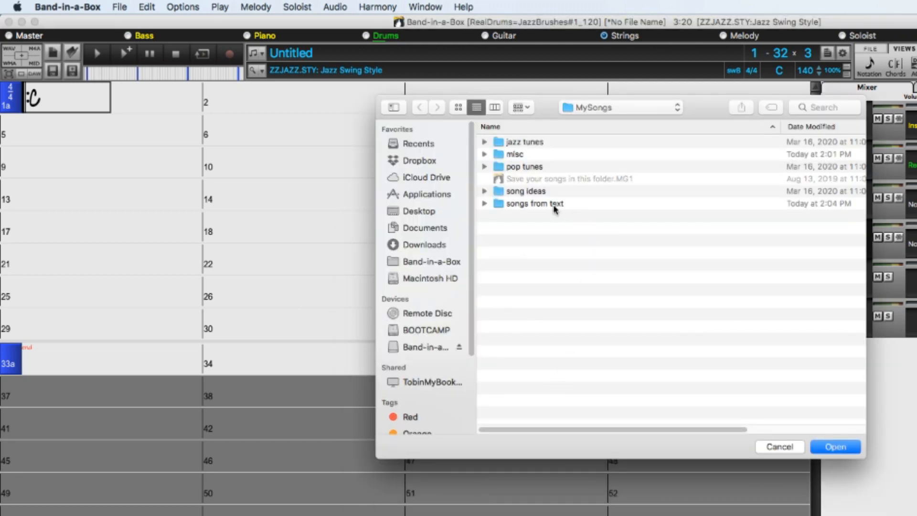
# Save the songs into the "songs from text" folder inside MySongs and open that folder.
pyautogui.click(555, 206)
pyautogui.doubleClick(505, 206)
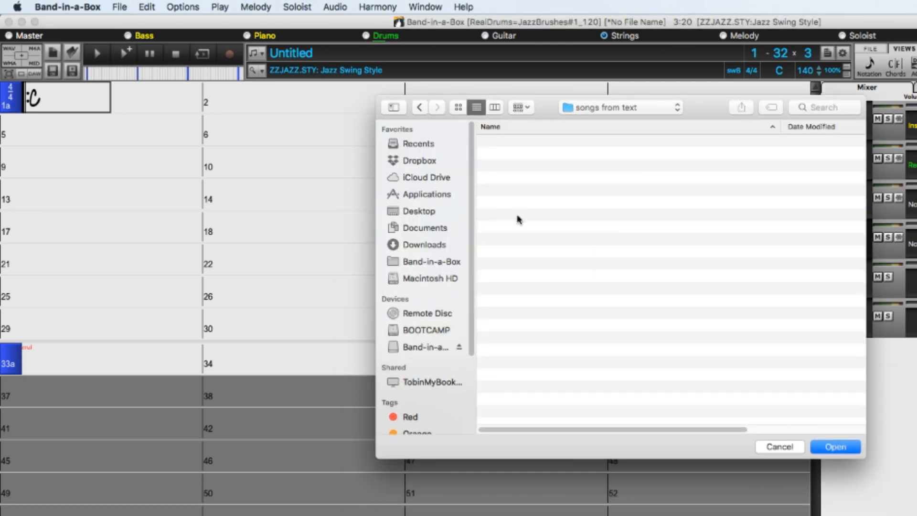
pyautogui.click(837, 447)
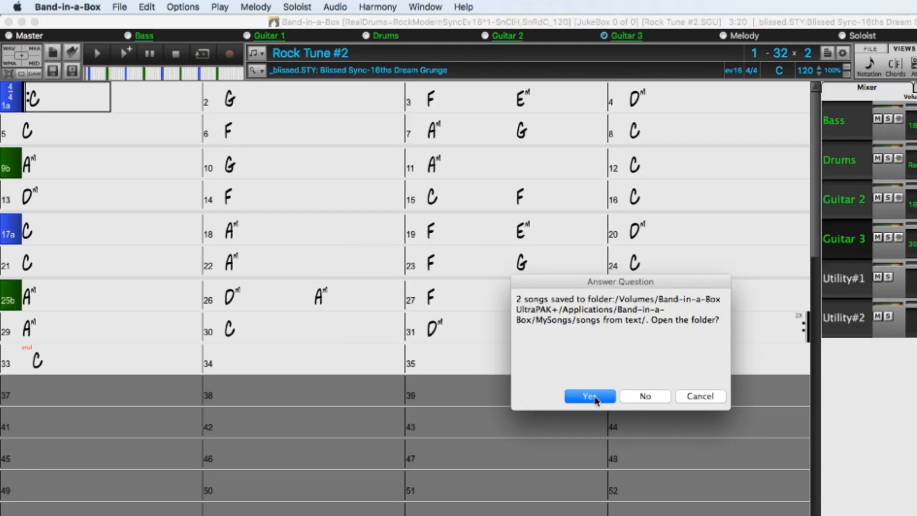
pyautogui.click(591, 396)
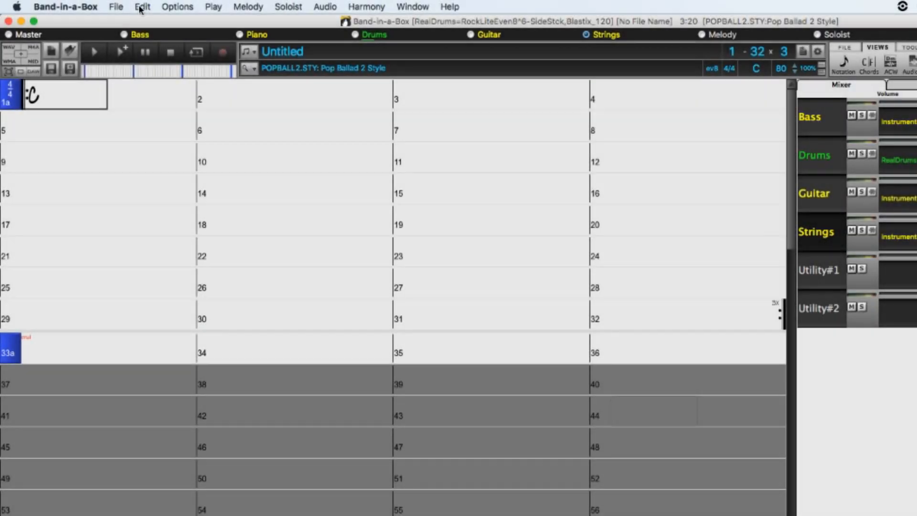
# Set up Copy Song(s) to Text to batch save all songs in the MySongs "pop tunes" folder.
pyautogui.click(142, 7)
pyautogui.moveTo(364, 69)
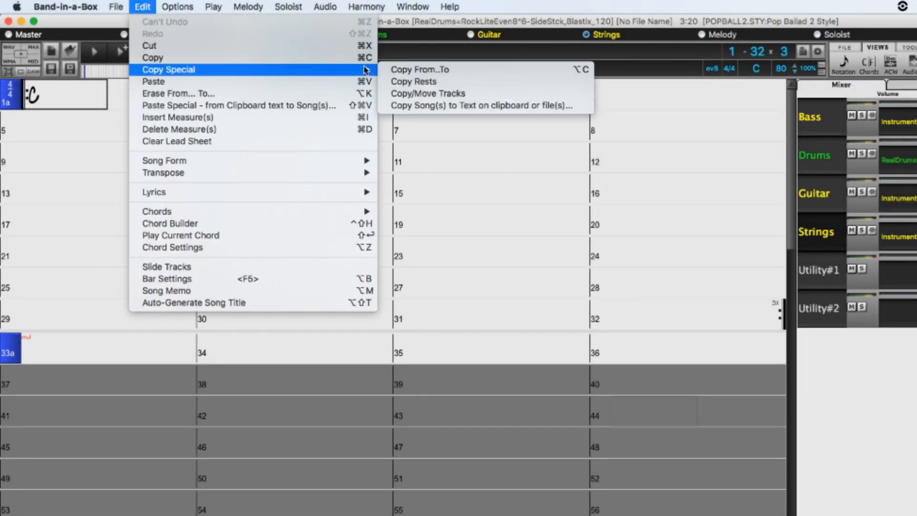
pyautogui.click(440, 105)
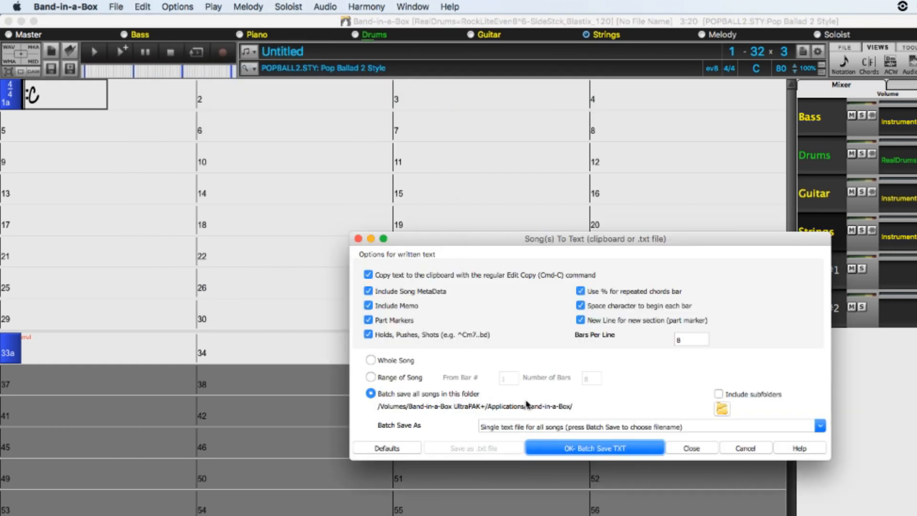
pyautogui.click(717, 409)
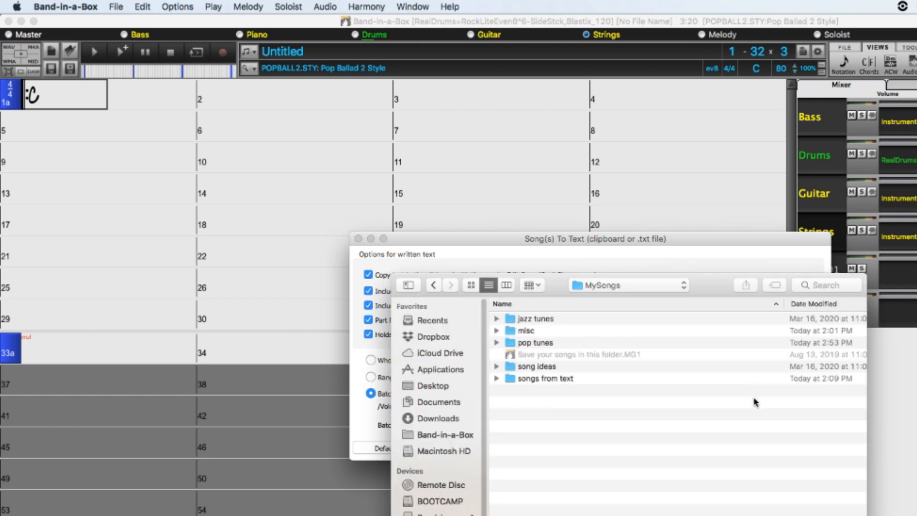
pyautogui.click(547, 343)
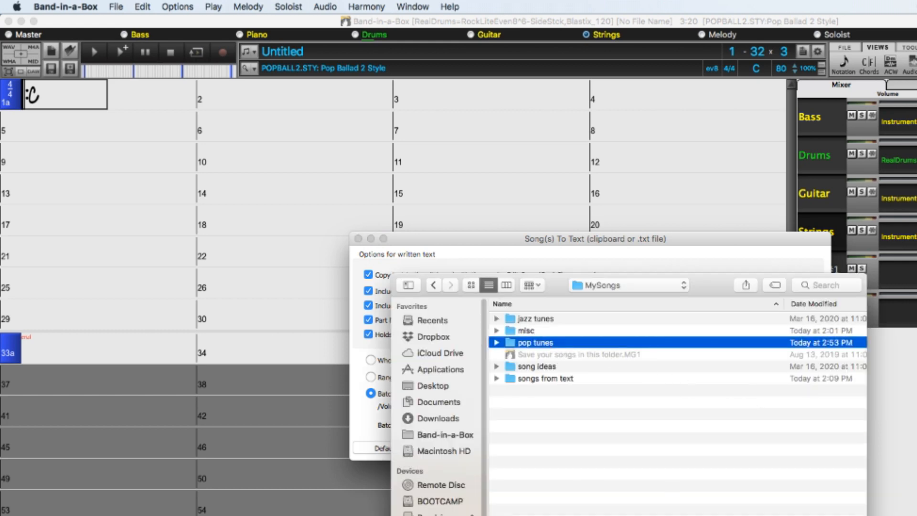
pyautogui.click(836, 515)
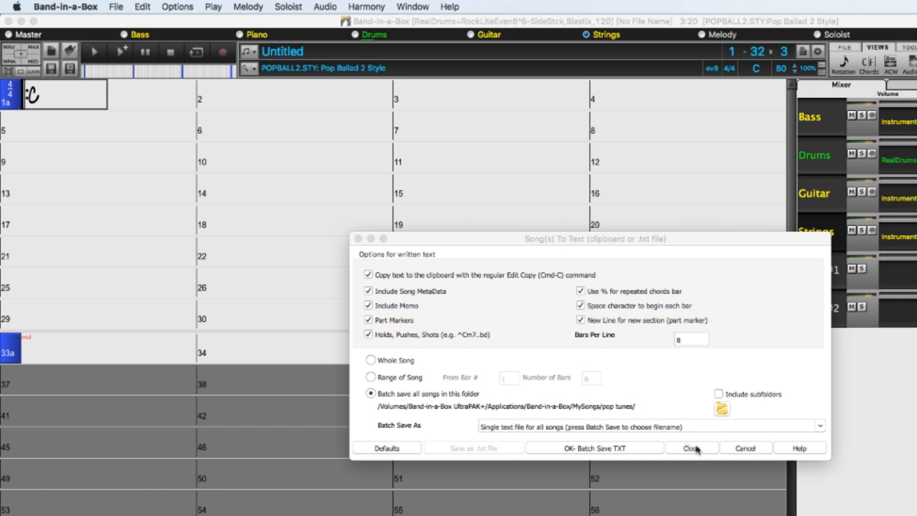
# Batch save the songs as individual text files in the same folder as each song, and open that folder.
pyautogui.click(820, 426)
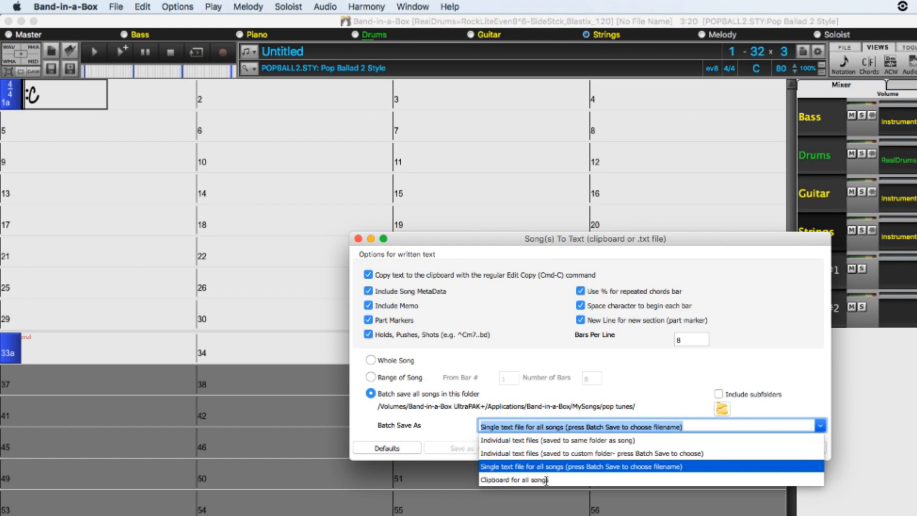
pyautogui.click(559, 440)
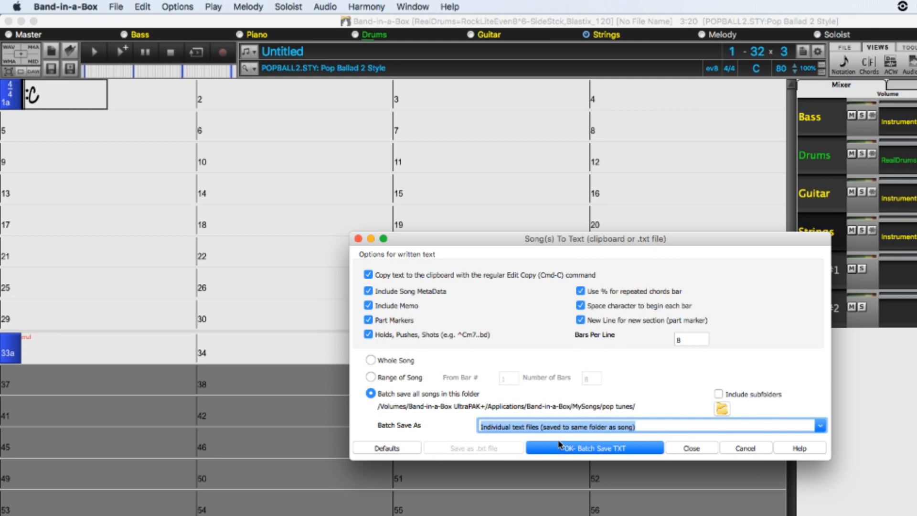
pyautogui.click(583, 452)
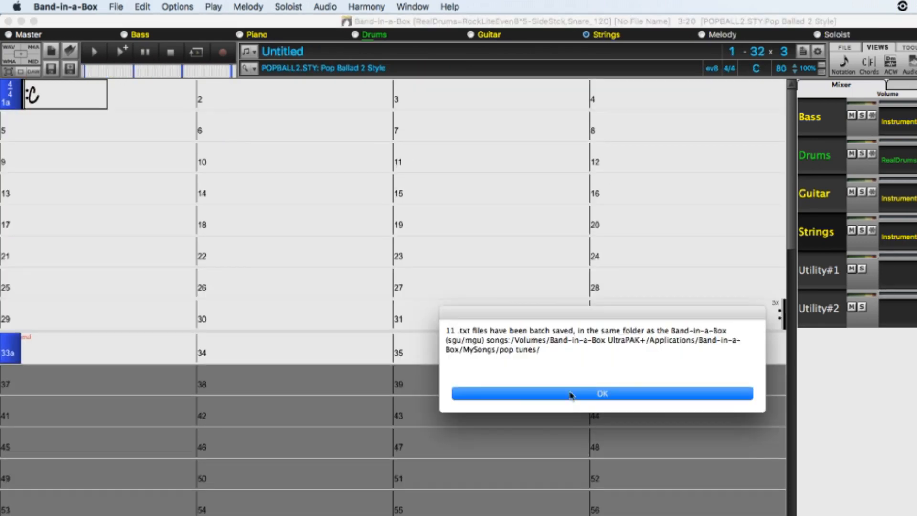
pyautogui.click(571, 394)
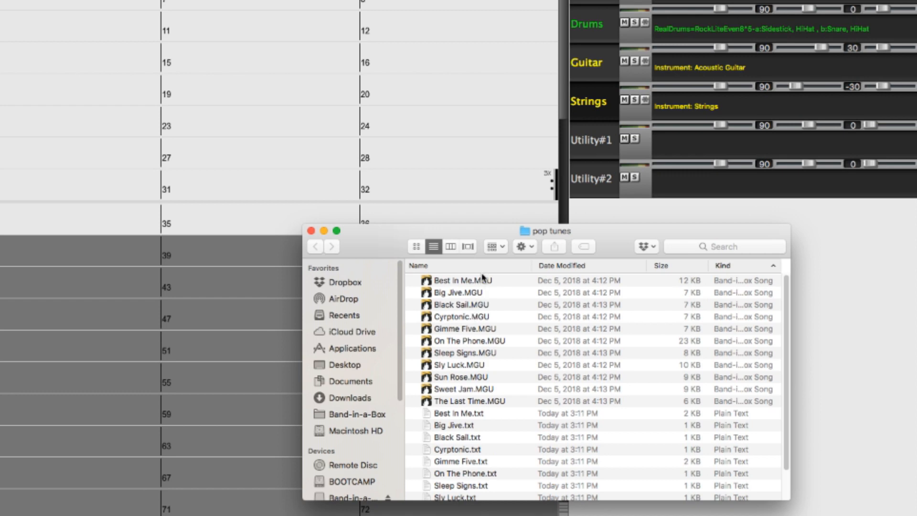
# Sort the pop tunes folder by name and open On The Phone.txt to read its exported song text.
pyautogui.click(484, 265)
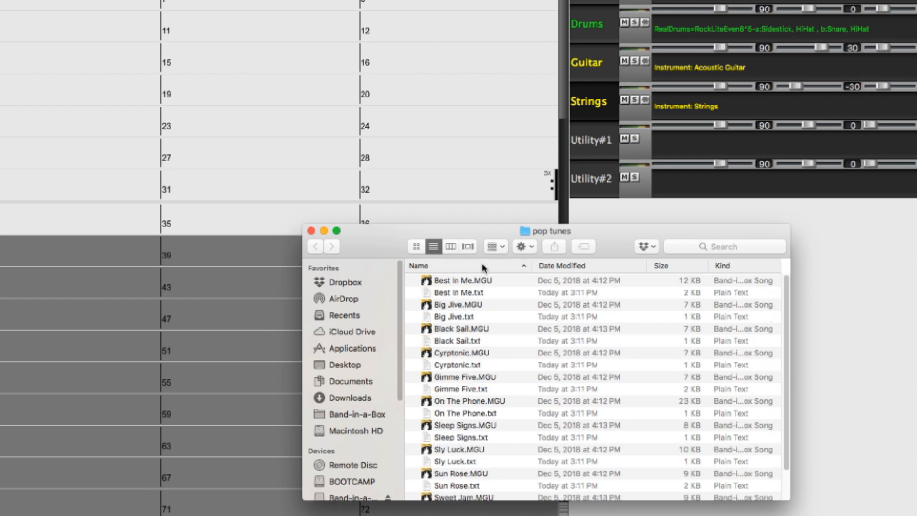
pyautogui.doubleClick(491, 414)
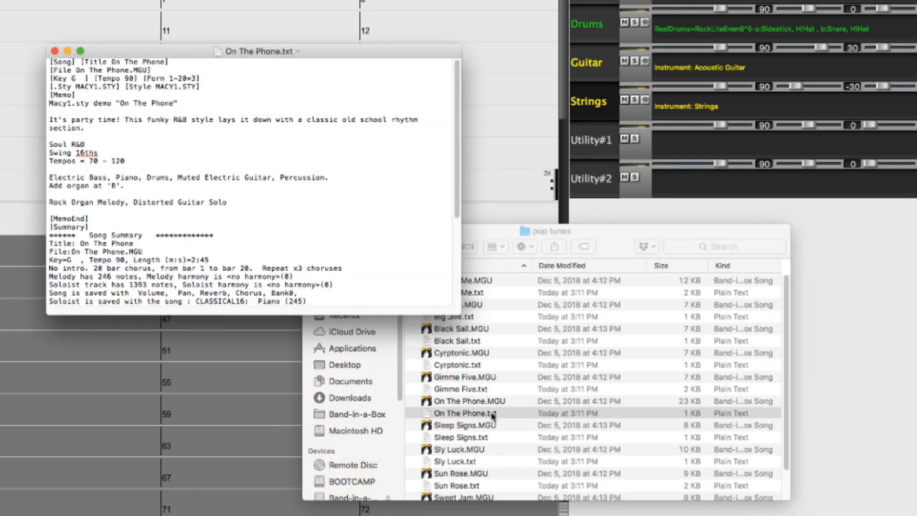
pyautogui.scroll(-5, 140, 236)
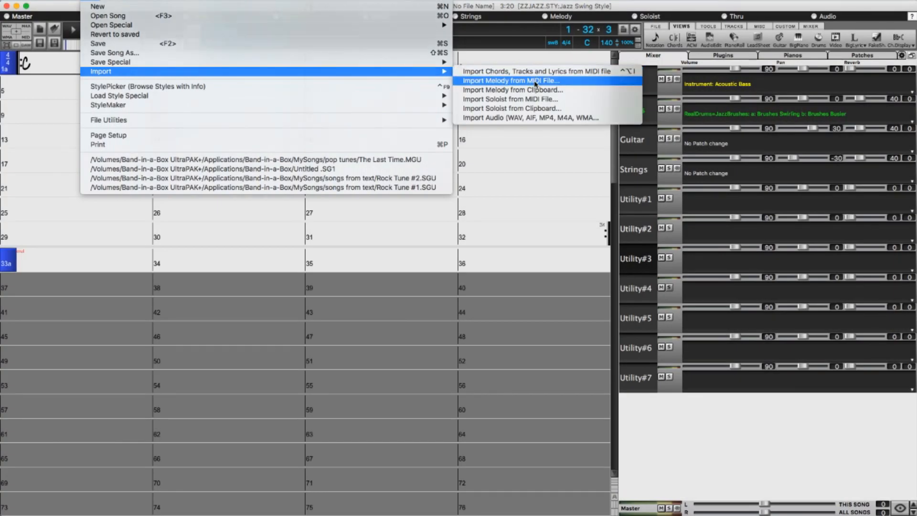
# Start a melody import from the MIDI file violet.mid in the Tutorials folder.
pyautogui.click(534, 85)
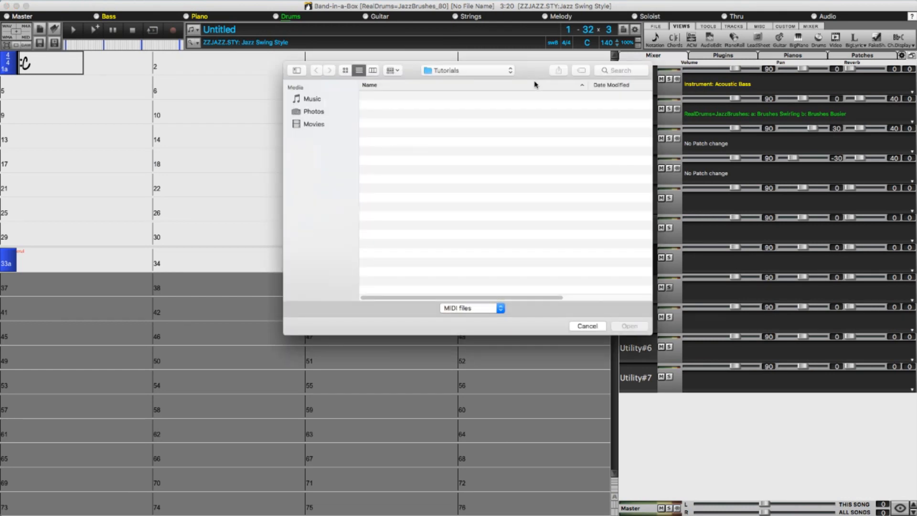
pyautogui.click(389, 246)
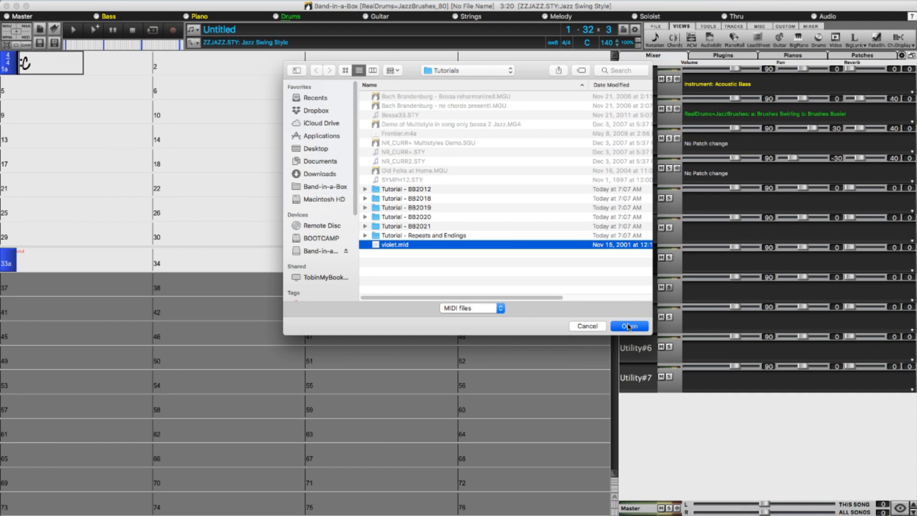
pyautogui.click(628, 326)
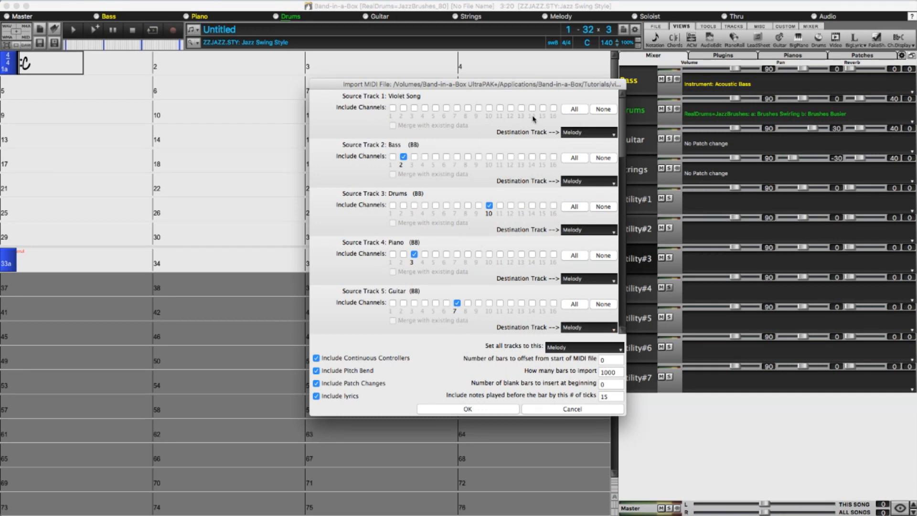
# Route source tracks 1 through 7 to Utility#1 through Utility#7 in order, and import the MIDI file.
pyautogui.scroll(-2, 578, 132)
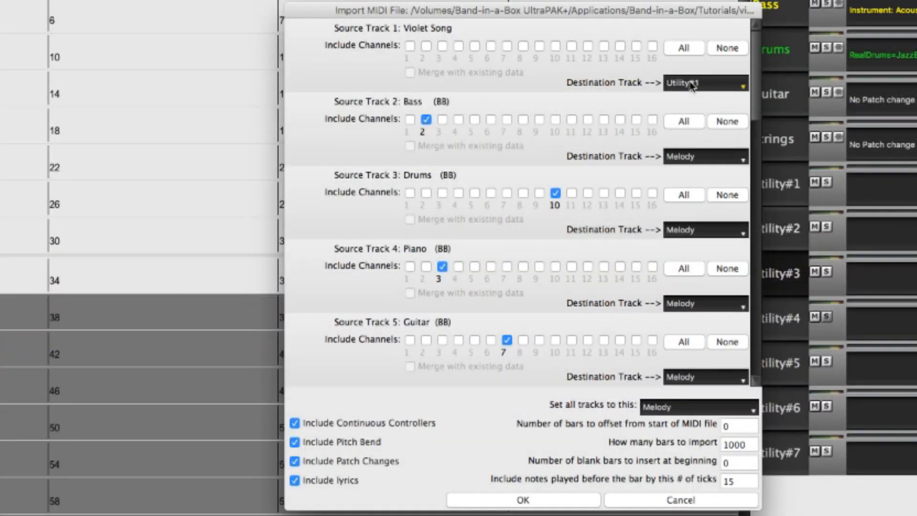
pyautogui.scroll(-2, 701, 157)
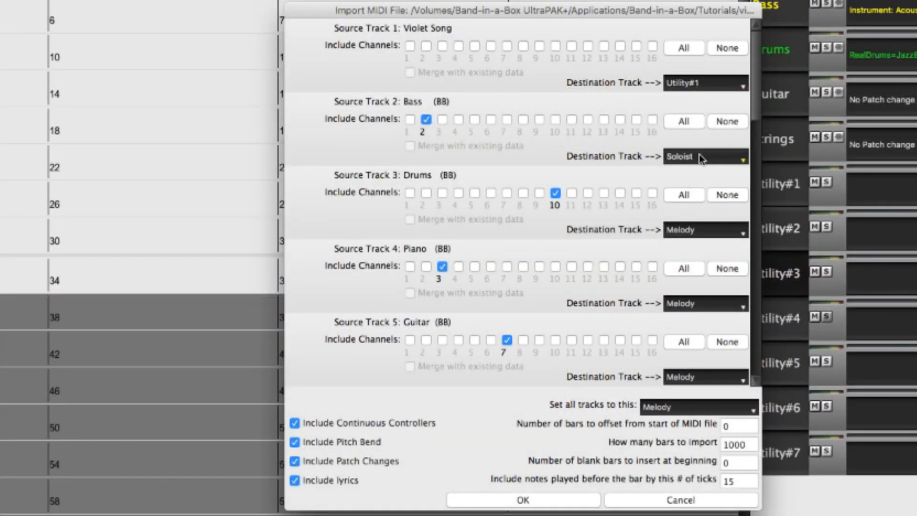
pyautogui.scroll(1, 700, 159)
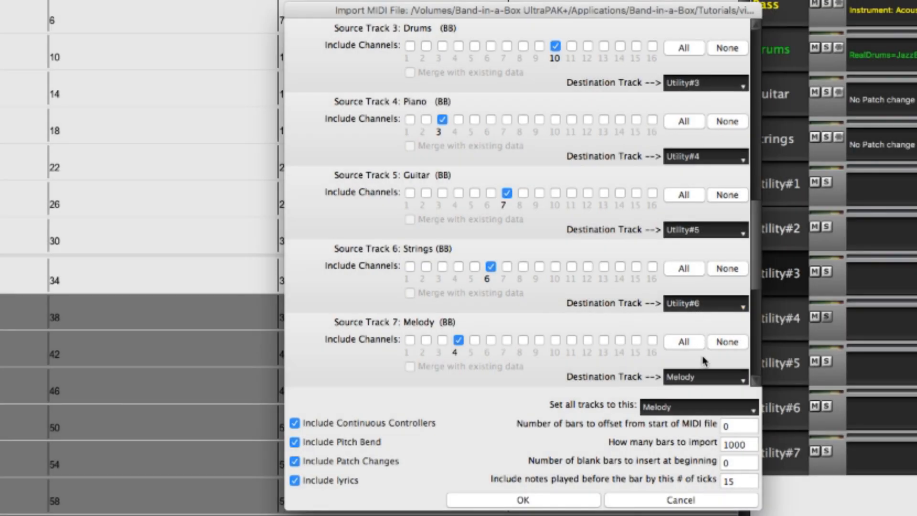
pyautogui.scroll(-5, 698, 381)
pyautogui.moveTo(508, 194)
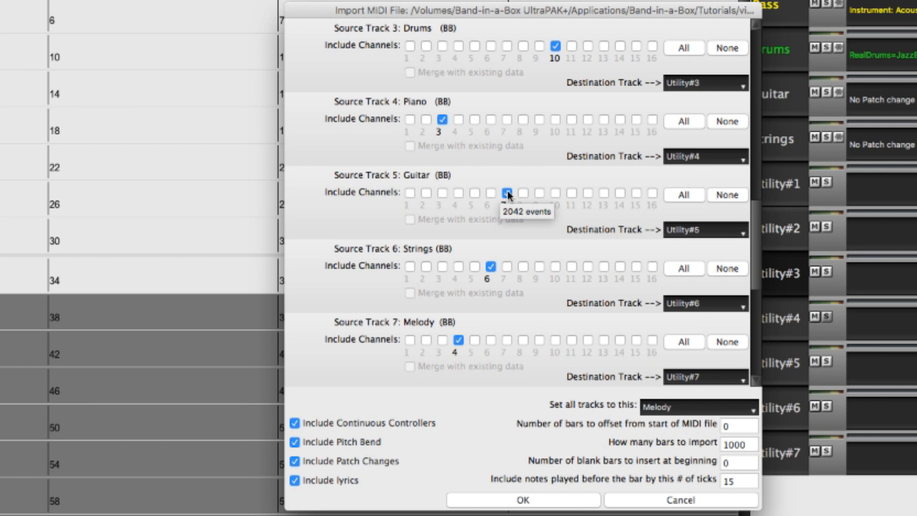
pyautogui.click(508, 194)
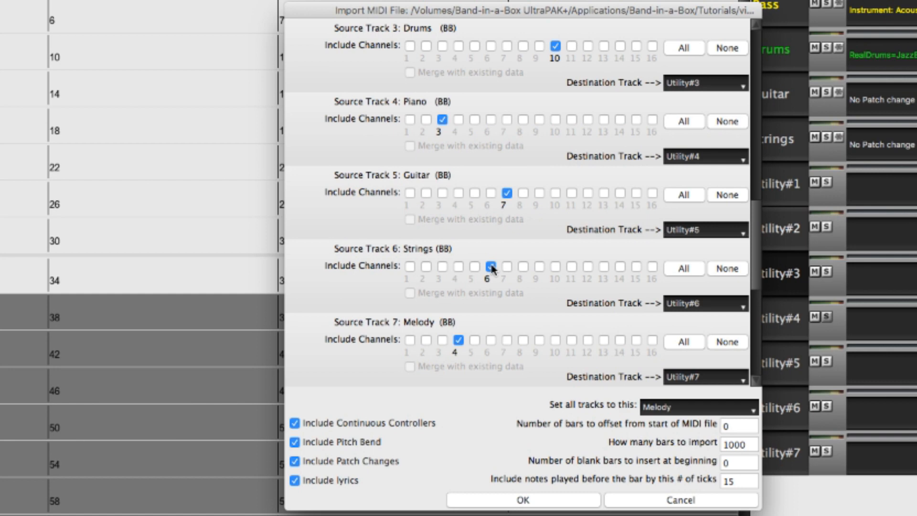
pyautogui.moveTo(492, 269)
pyautogui.click(514, 500)
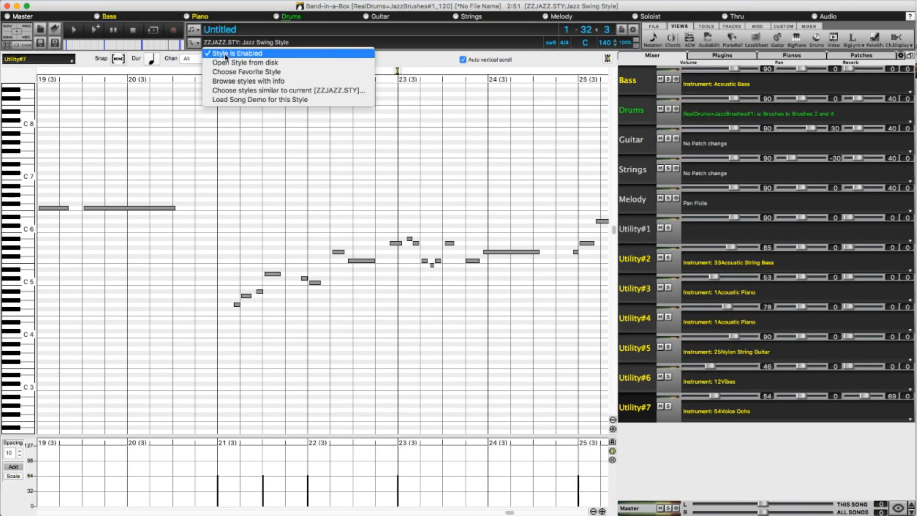
# Disable the song's style and play the imported tracks while viewing the notes of Utility#2, Utility#3 and Utility#4.
pyautogui.click(226, 53)
pyautogui.click(96, 30)
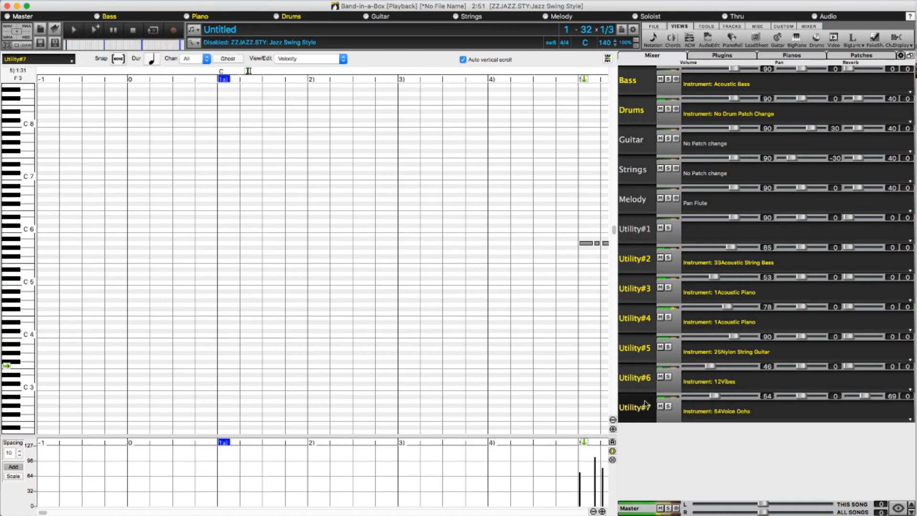
pyautogui.click(640, 263)
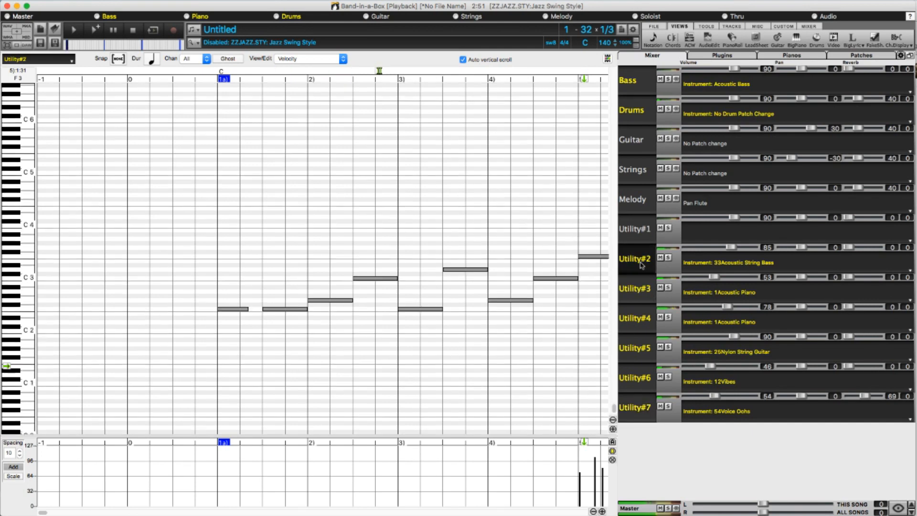
pyautogui.click(636, 289)
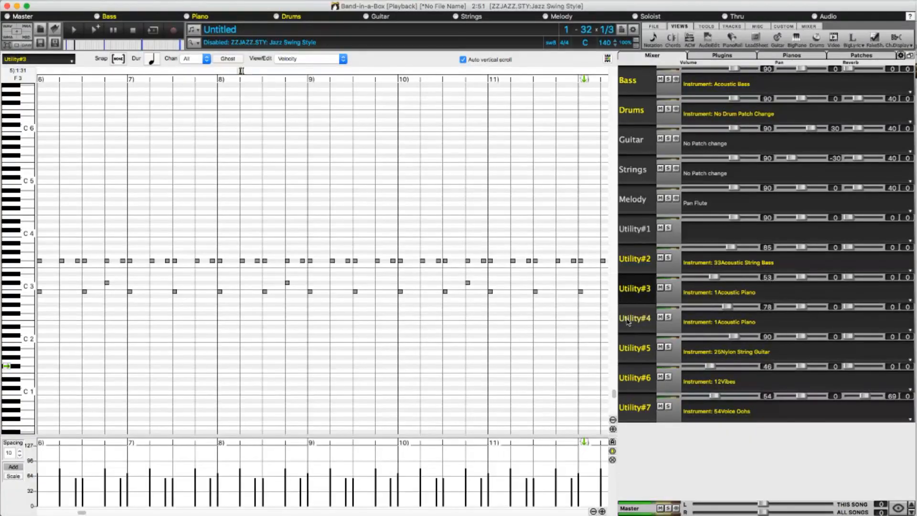
pyautogui.click(627, 319)
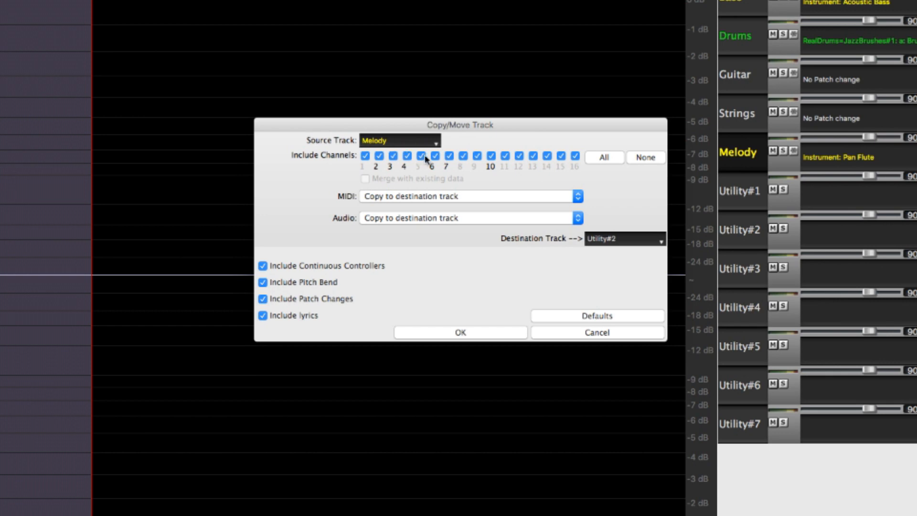
pyautogui.moveTo(448, 159)
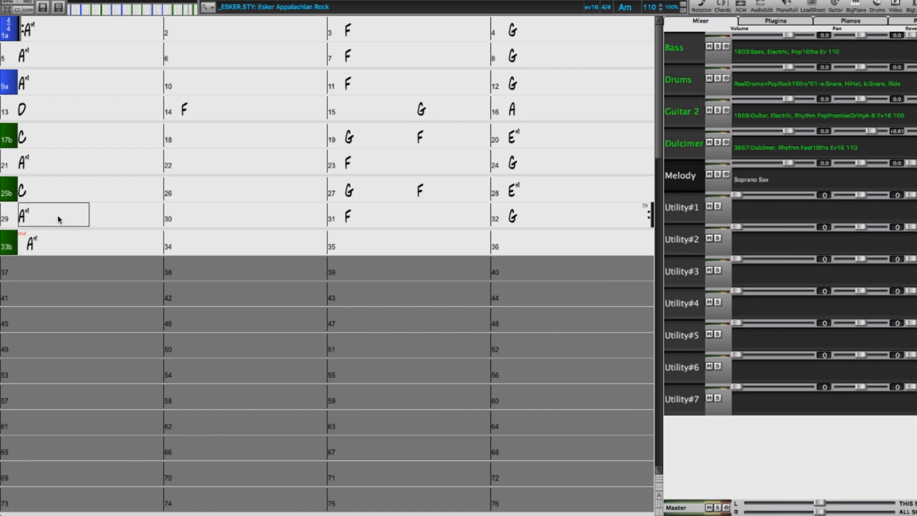
pyautogui.write('K4')
pyautogui.press('Return')
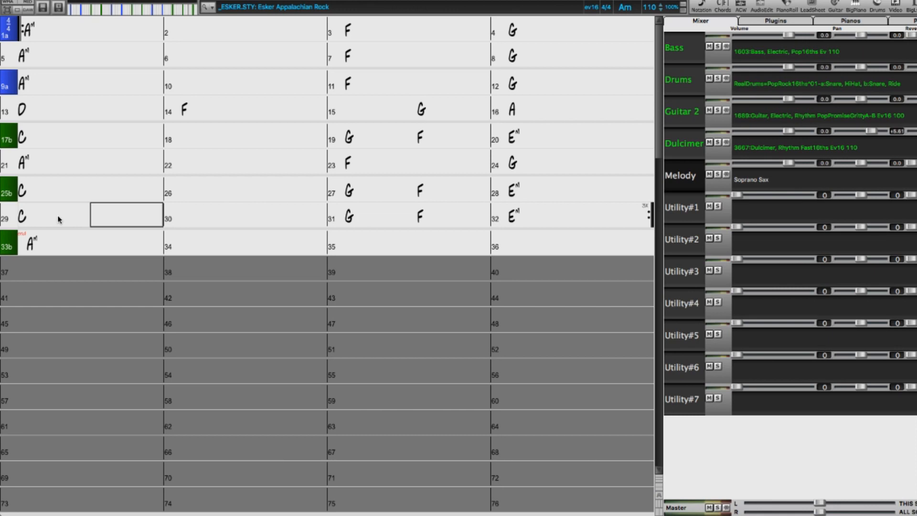
# Copy the preceding four bars to bar 29 with the K4 chord-entry command.
pyautogui.write('K')
# Open the Copy Chords and /or melody settings from bar 29 and enable copying of part markers and bar settings.
pyautogui.press('Return')
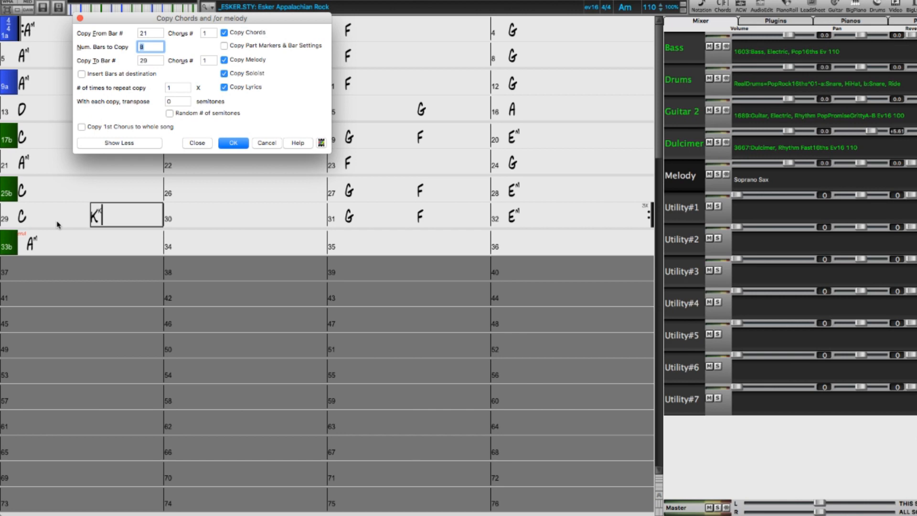
pyautogui.click(224, 46)
pyautogui.click(194, 143)
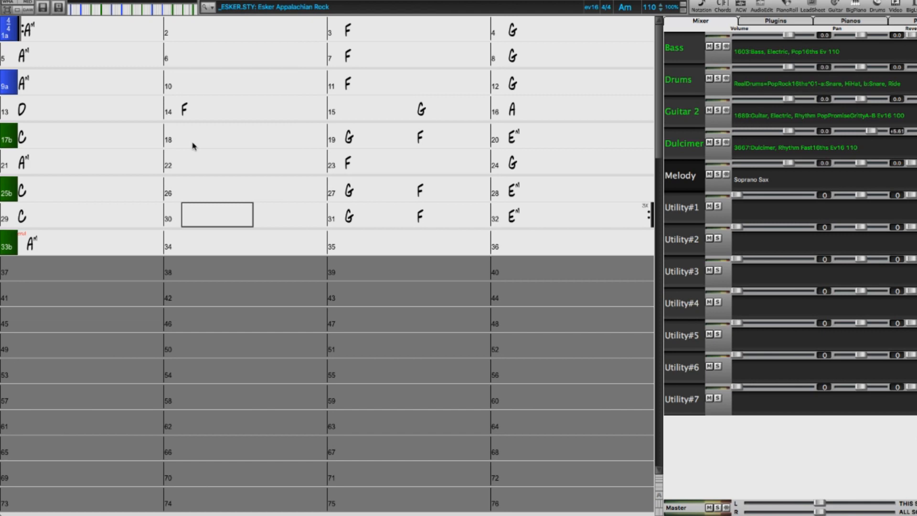
# Copy the preceding four bars to bar 29 again, including their part markers and bar settings.
pyautogui.click(45, 222)
pyautogui.write('K4')
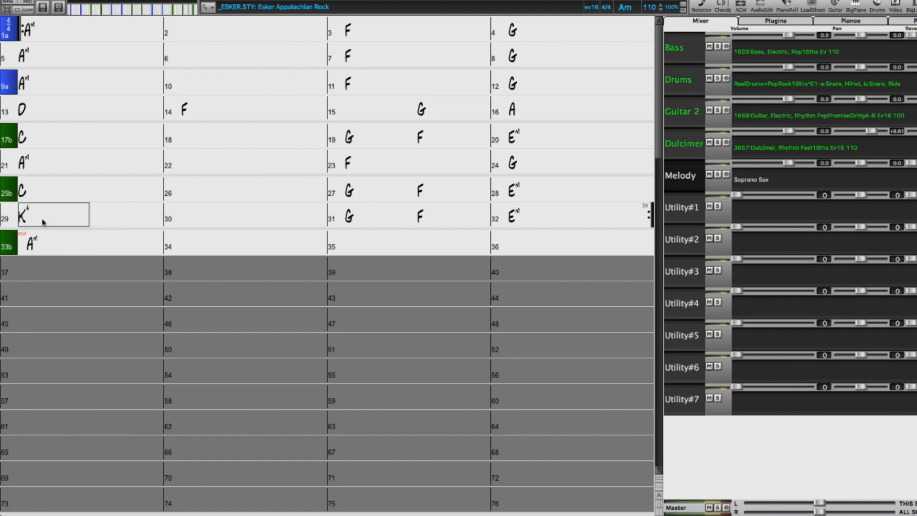
pyautogui.press('Return')
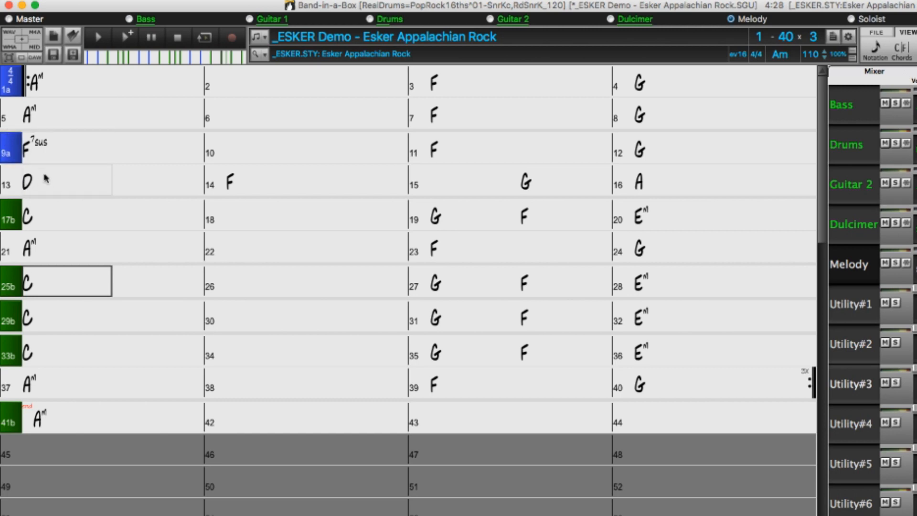
# Copy four bars from bar 9 to bar 25 through the Copy Chords and /or melody dialog, including part markers.
pyautogui.write('Kk4,')
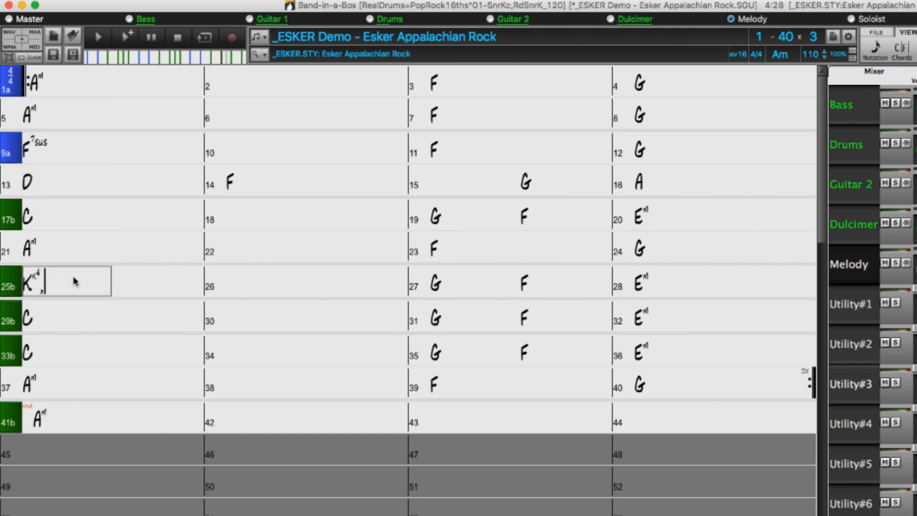
pyautogui.write('9')
pyautogui.press('Return')
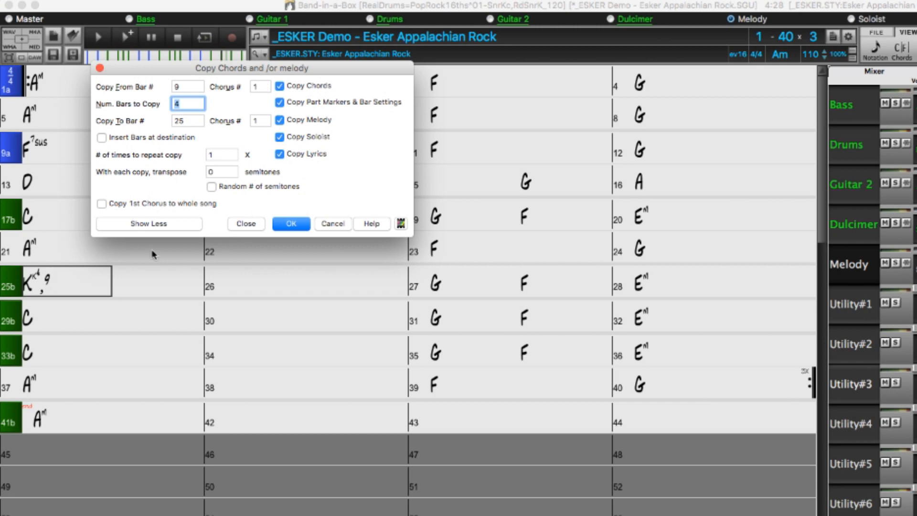
pyautogui.click(285, 224)
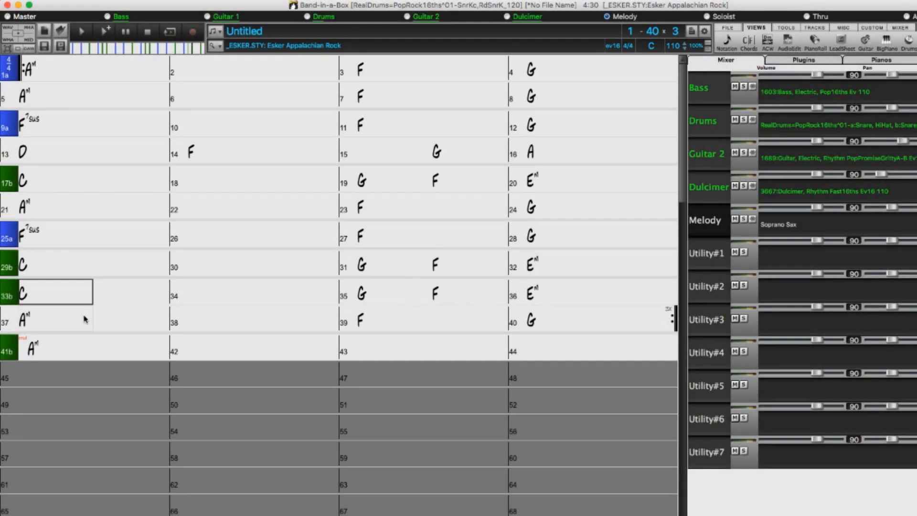
# Insert four blank bars at bar 33 with the in4 chord-entry command.
pyautogui.write('in4')
pyautogui.press('Return')
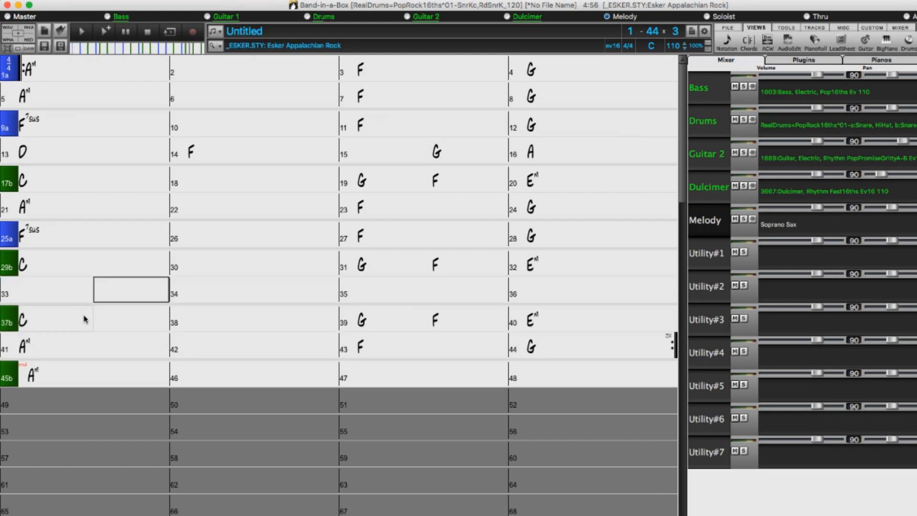
pyautogui.rightClick(102, 207)
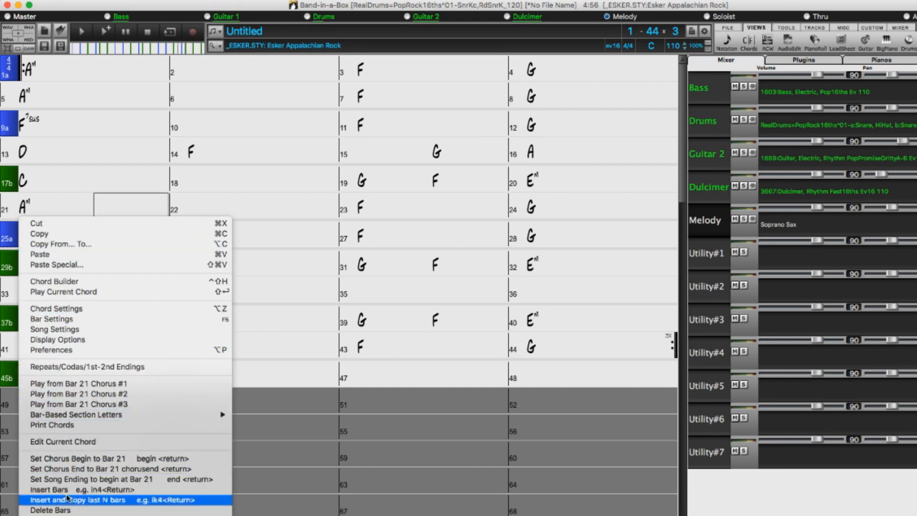
pyautogui.click(123, 490)
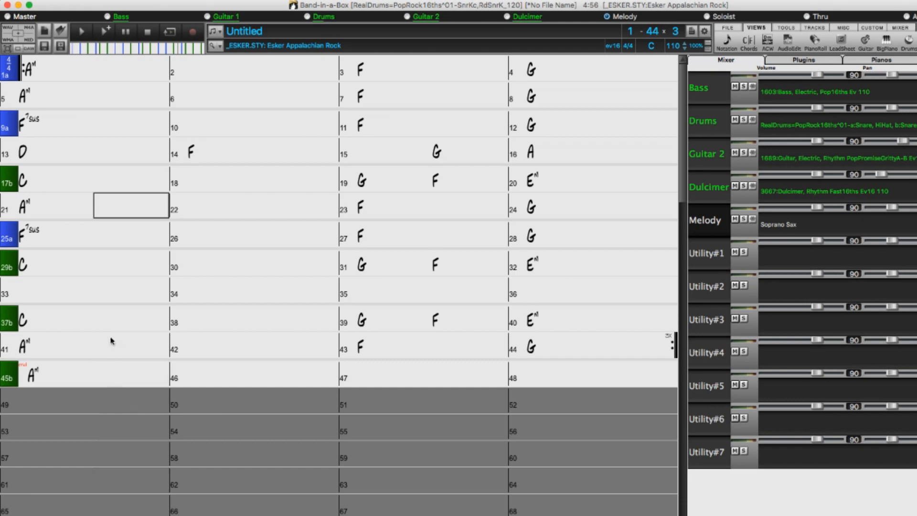
# Insert four new bars at bar 17 filled with a copy of the preceding four bars.
pyautogui.click(52, 184)
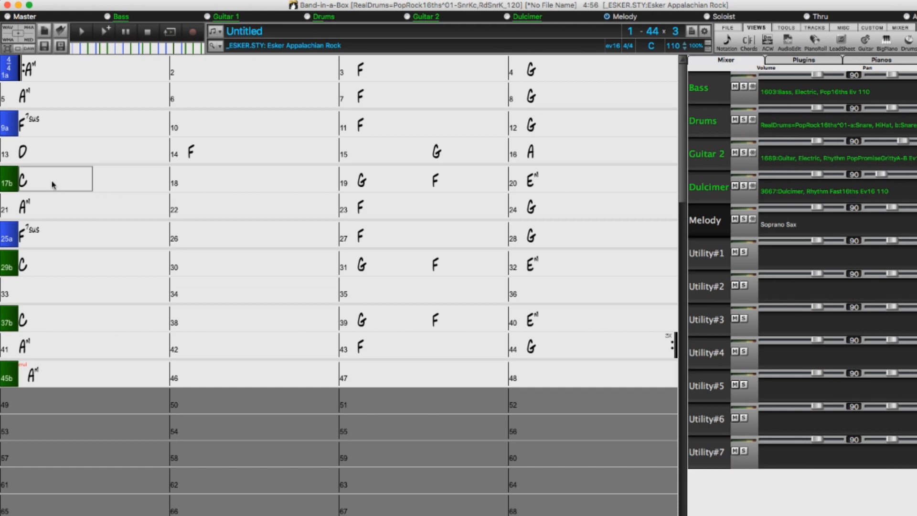
pyautogui.write('K14')
pyautogui.press('Return')
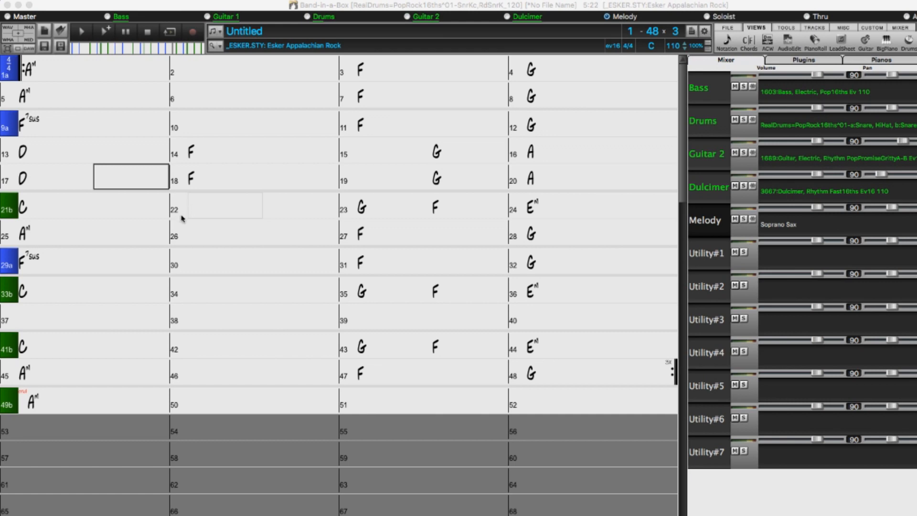
# Insert eight new bars at bar 37 filled with a copy of the eight bars starting at bar 9.
pyautogui.click(52, 322)
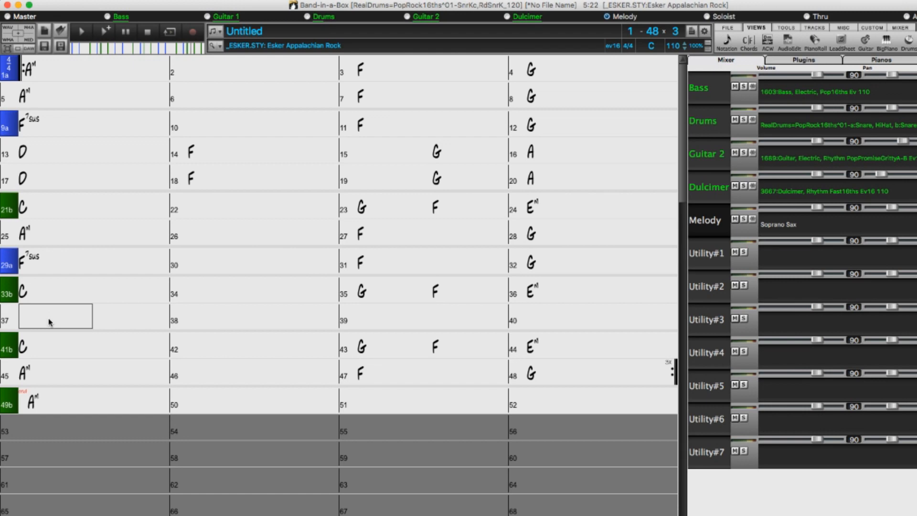
pyautogui.write('K')
pyautogui.write('16')
pyautogui.write(',9')
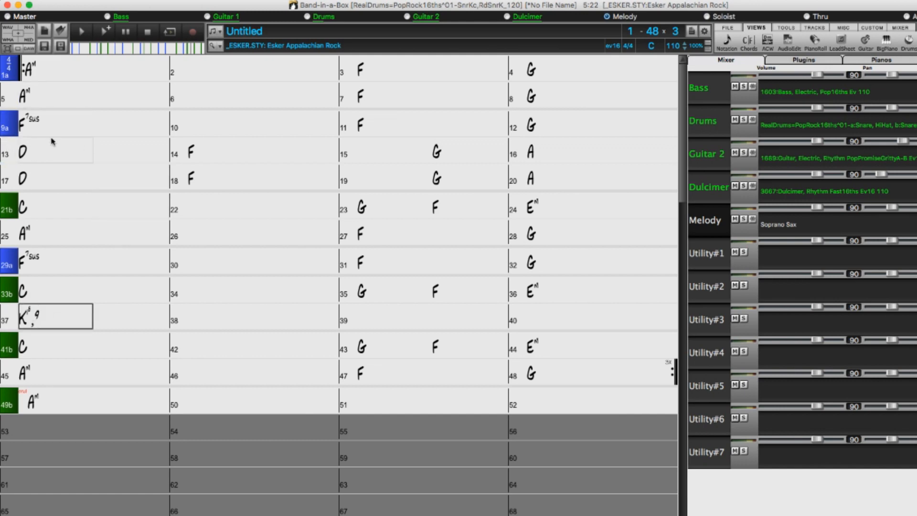
pyautogui.press('Return')
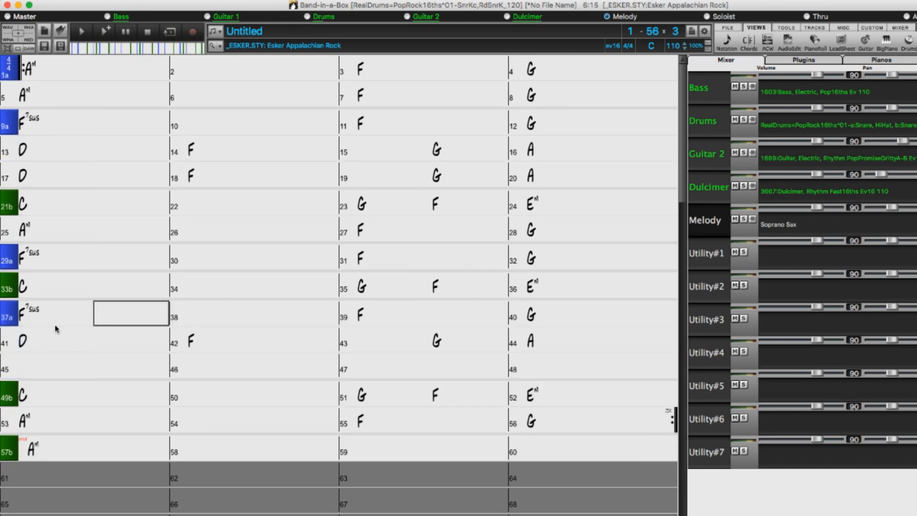
# Insert eight bars at bar 17 and confirm copying eight bars from bar 9 into them through the copy dialog.
pyautogui.click(56, 178)
pyautogui.write('Kk')
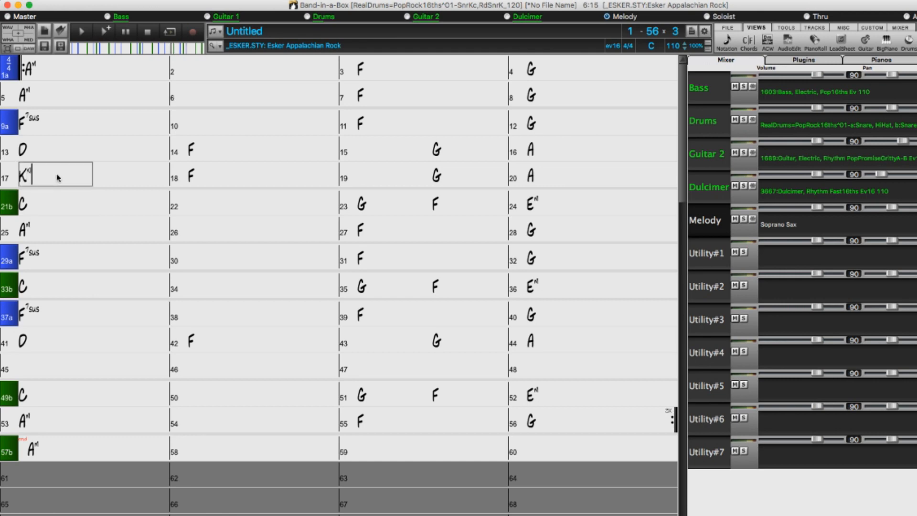
pyautogui.write('6,9')
pyautogui.press('Return')
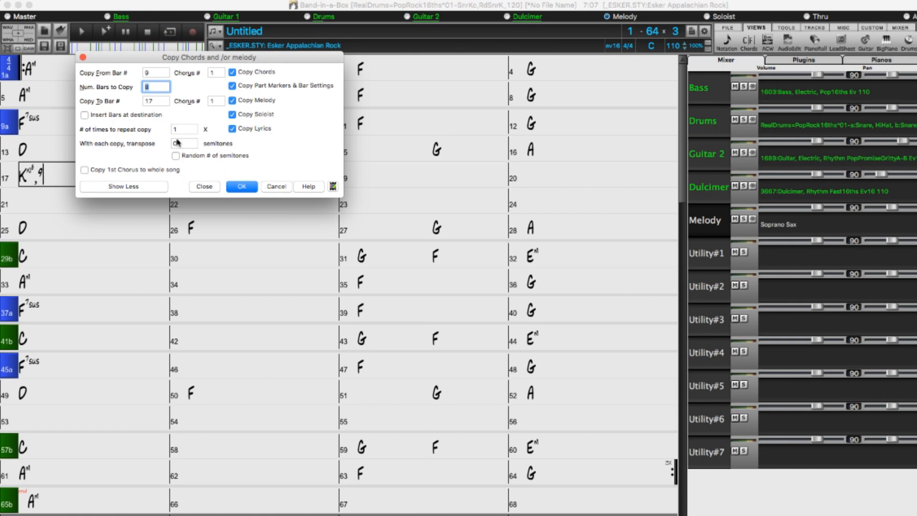
pyautogui.click(159, 71)
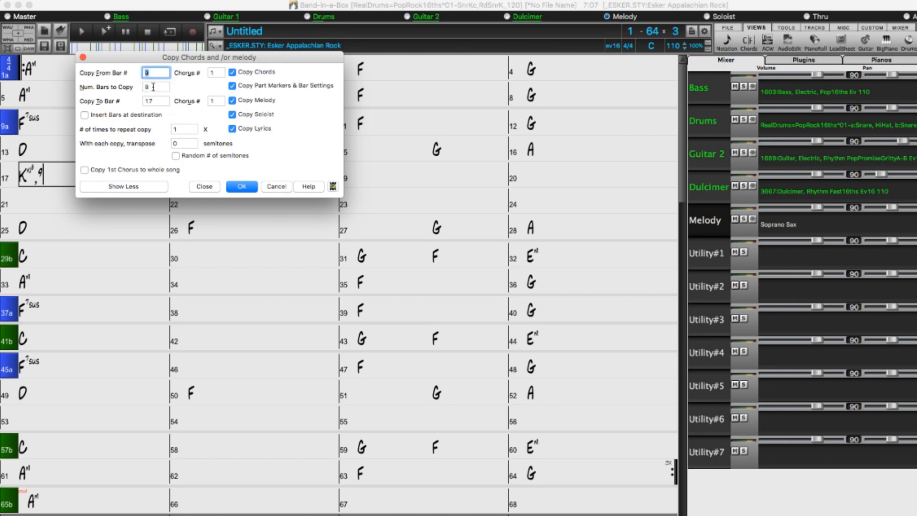
pyautogui.click(154, 87)
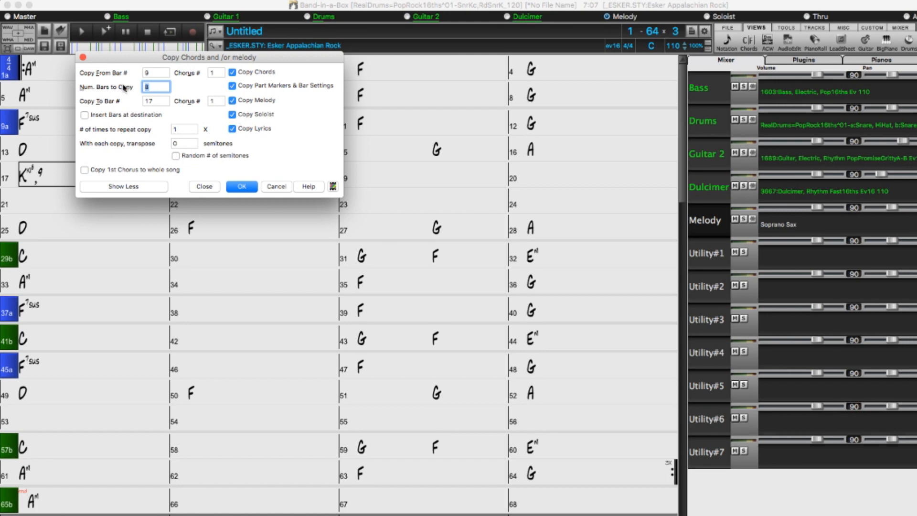
pyautogui.click(241, 190)
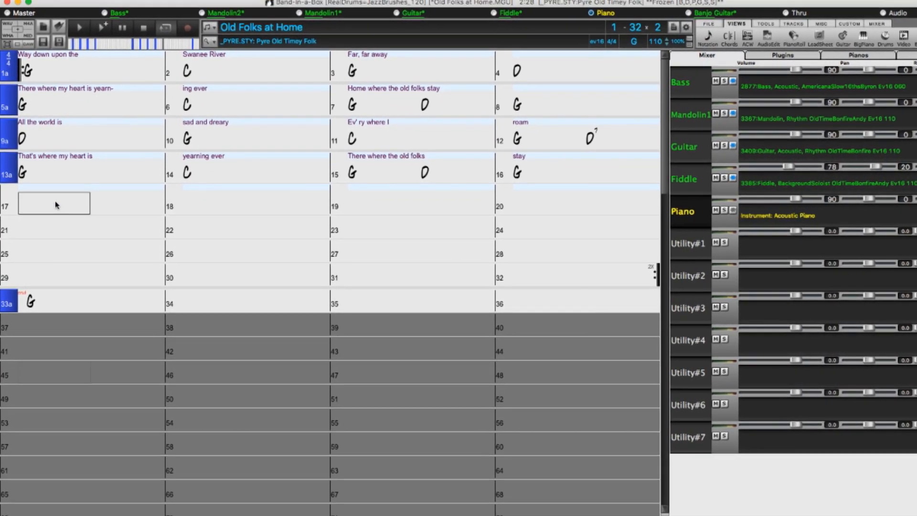
# Copy the preceding 16 bars of chords to bar 17 with the K16 chord-entry command.
pyautogui.write('K16')
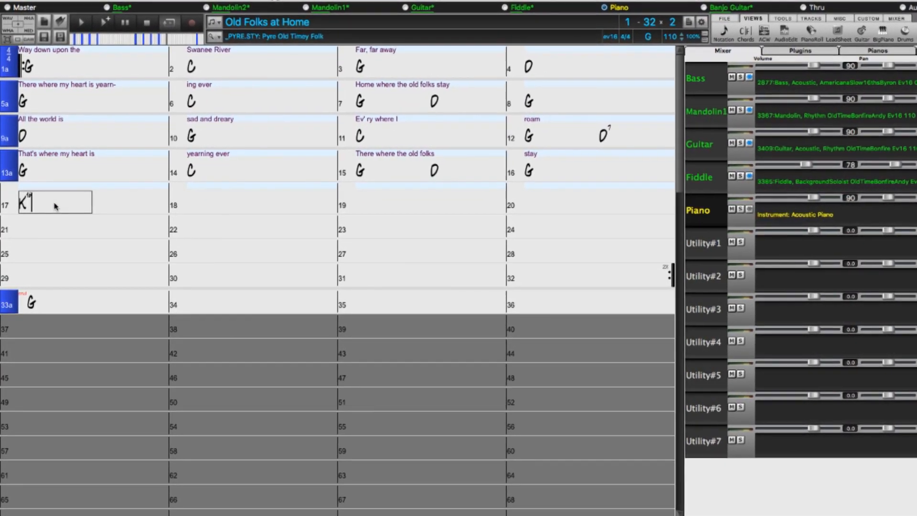
pyautogui.press('Return')
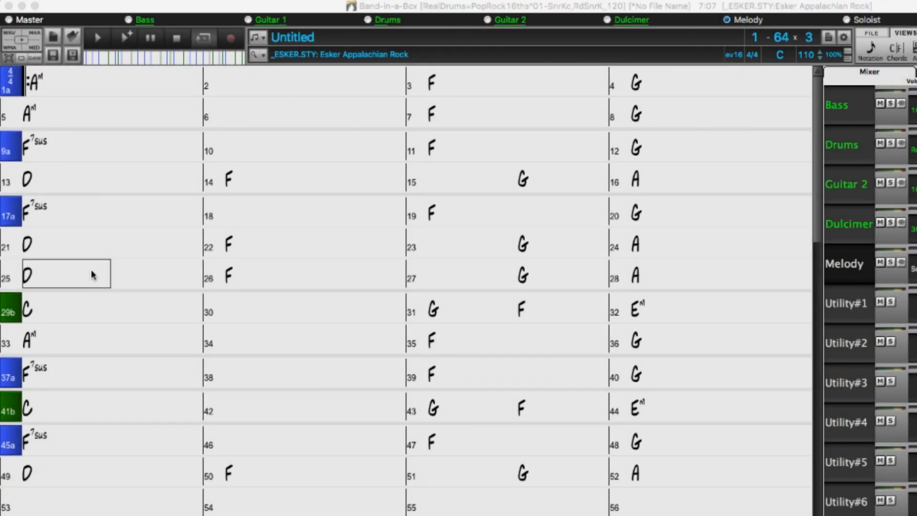
# Generate a series of random song titles for the untitled song in the _ESKER Appalachian Rock style.
pyautogui.click(91, 274)
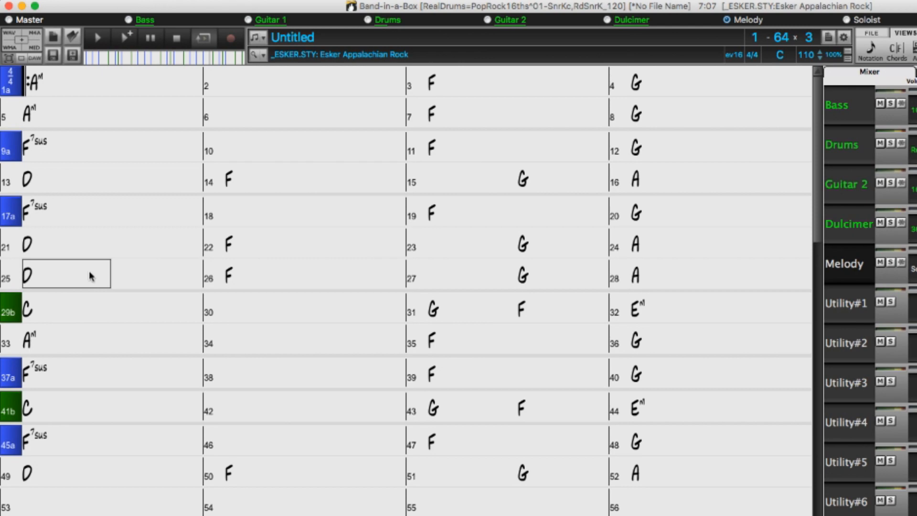
pyautogui.press('super+shift+t')
pyautogui.press('super+shift+t')
pyautogui.press('super+shift+t')
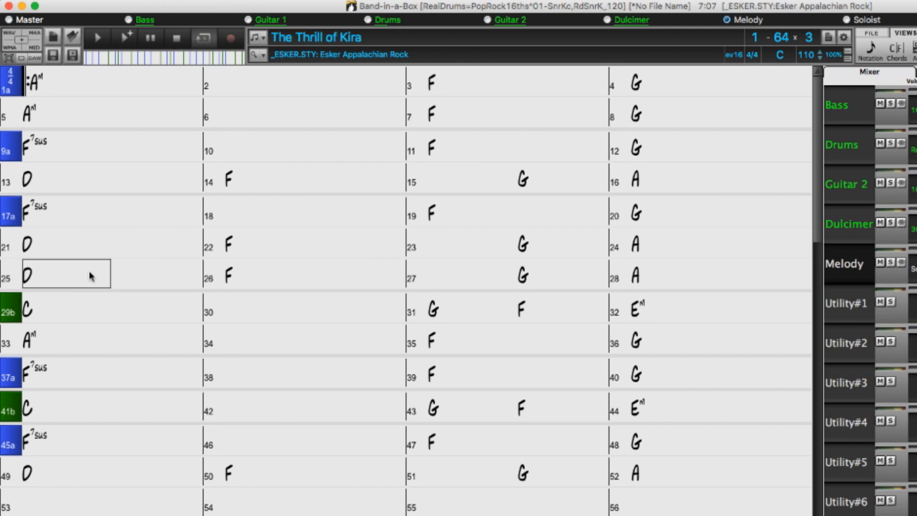
pyautogui.press('super+shift+t')
pyautogui.press('super+shift+t')
pyautogui.press('super+shift+t')
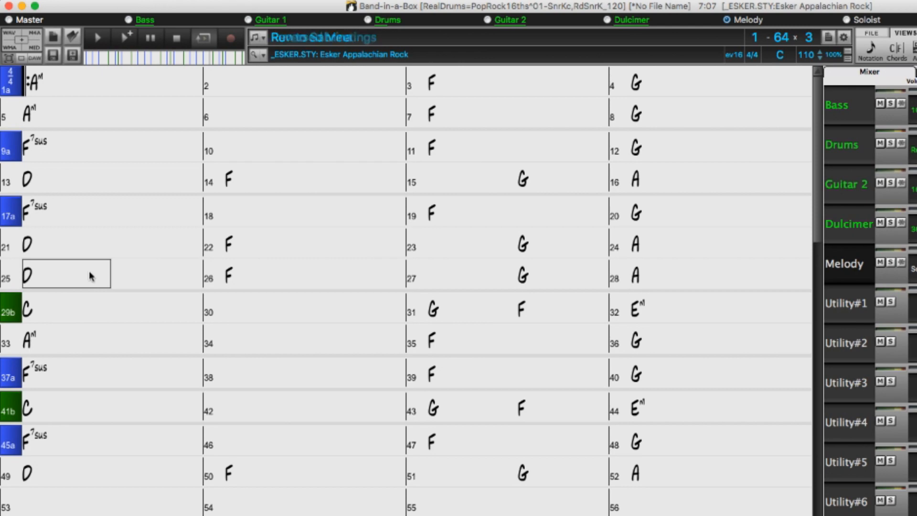
pyautogui.press('super+shift+t')
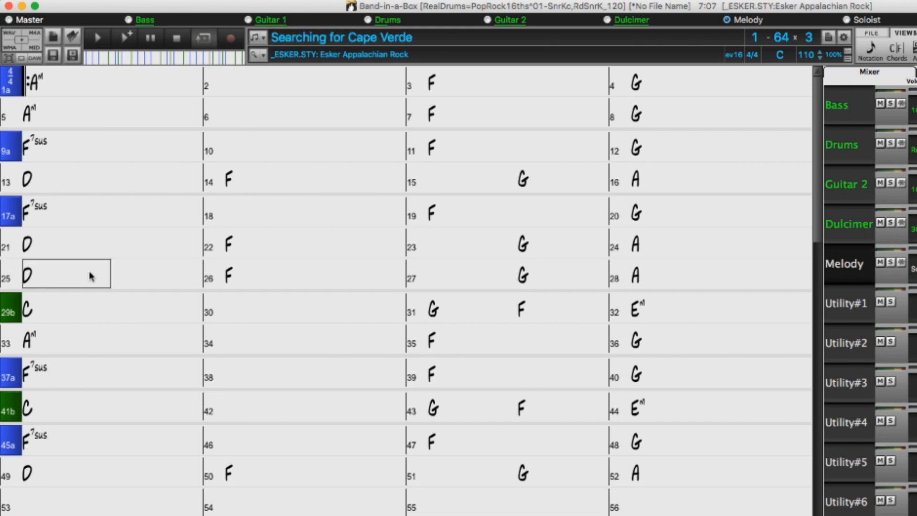
pyautogui.press('super+shift+t')
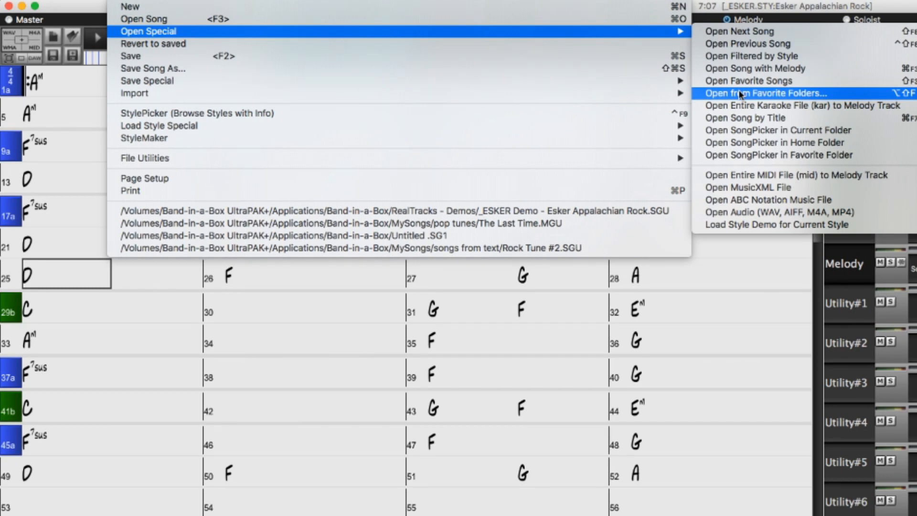
pyautogui.moveTo(682, 81)
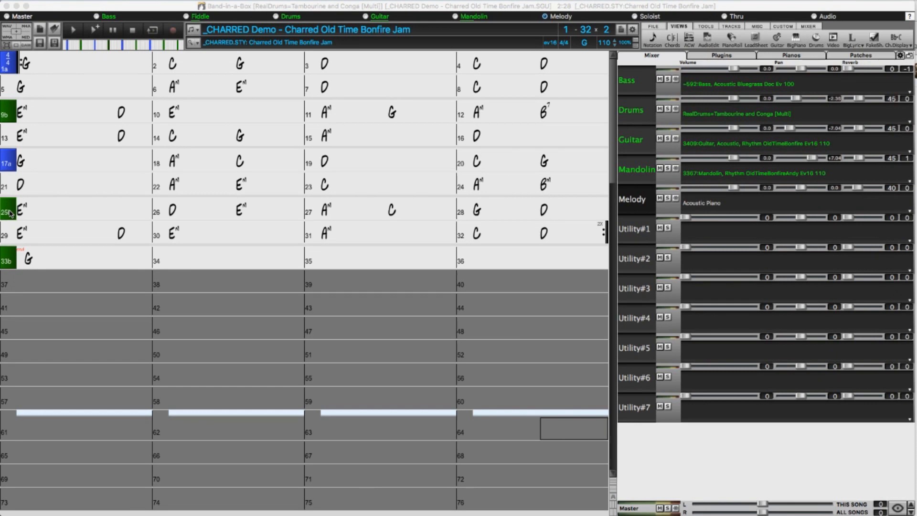
# Define substyles c/d from the same style, _CHARRED.STY, at bar 25 and cycle that bar's part marker through the substyle letters.
pyautogui.rightClick(11, 213)
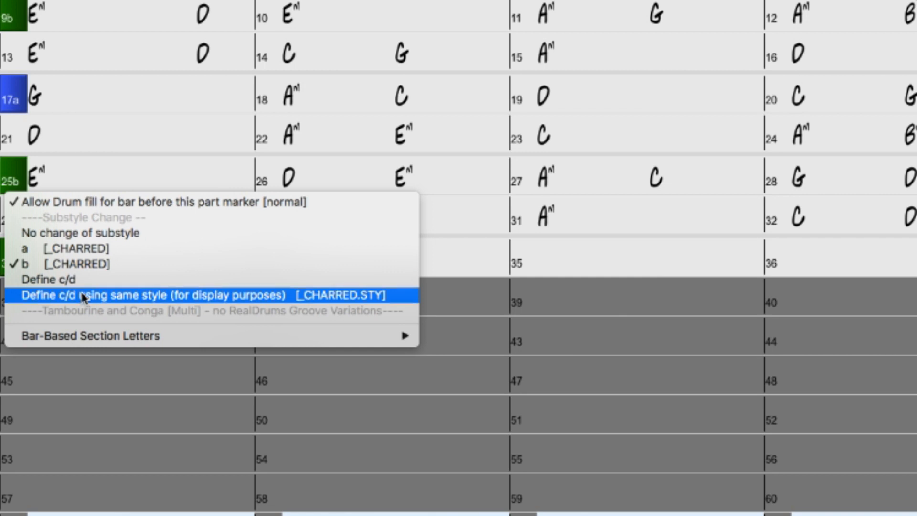
pyautogui.click(83, 296)
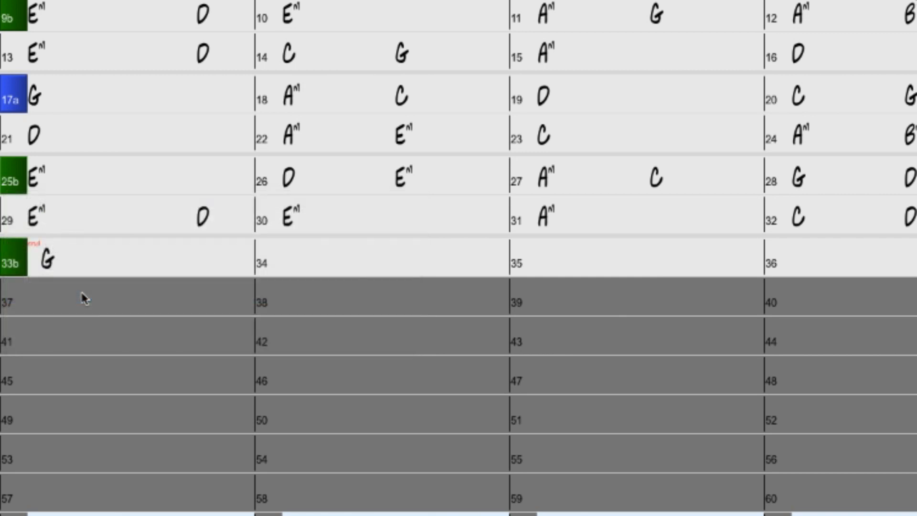
pyautogui.click(19, 184)
pyautogui.click(18, 185)
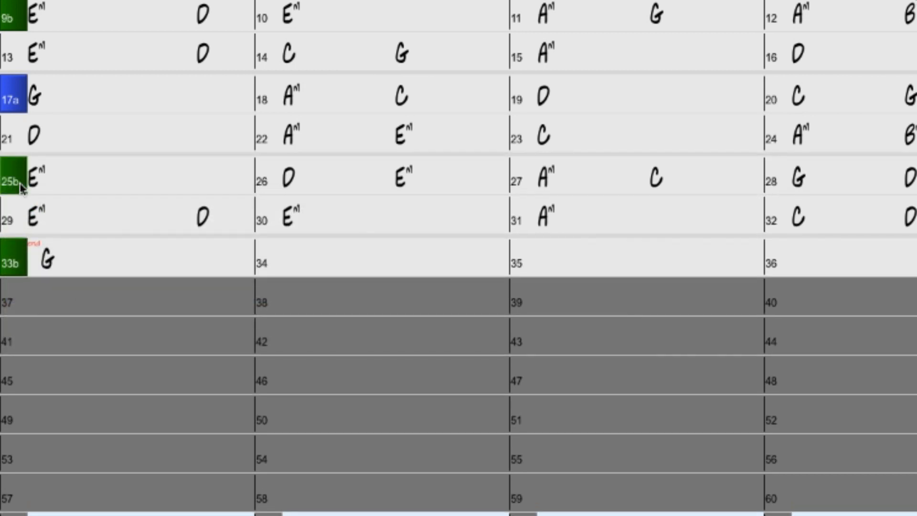
pyautogui.click(21, 186)
pyautogui.click(21, 186)
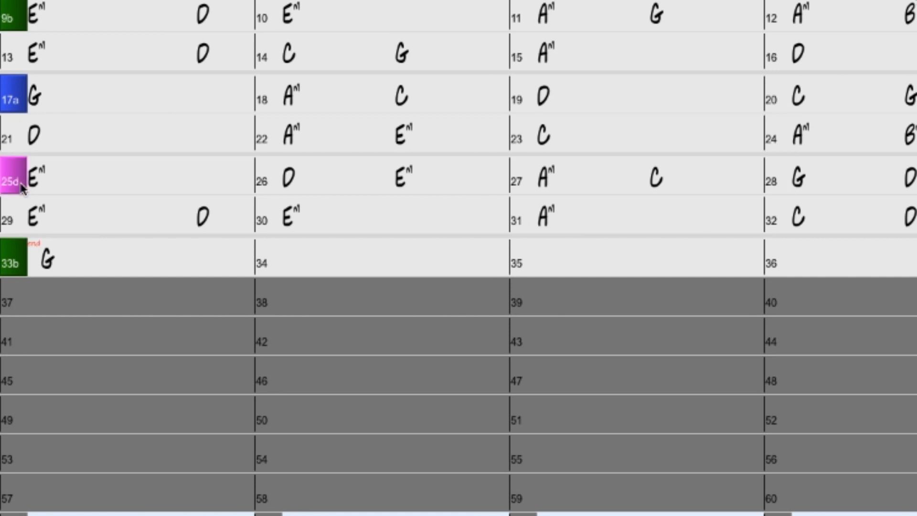
pyautogui.click(21, 187)
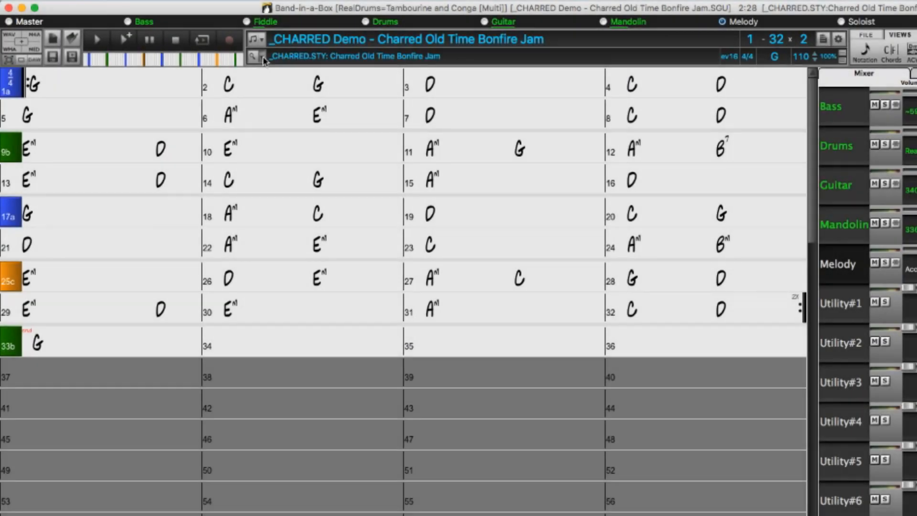
# List styles similar to _CHARRED.STY and audition 49th Parallel Bluegrass, Old Time Canadian Reel and Quickly Energetic Bluegrass.
pyautogui.click(262, 56)
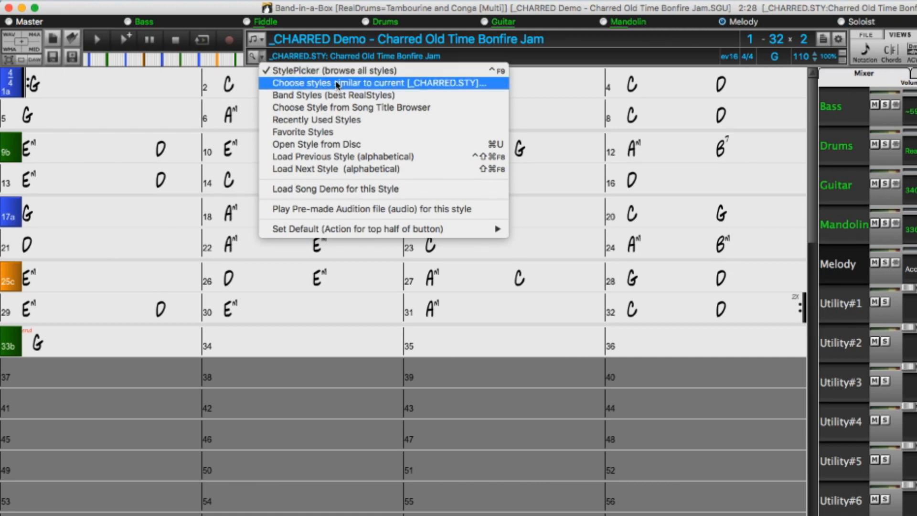
pyautogui.click(452, 83)
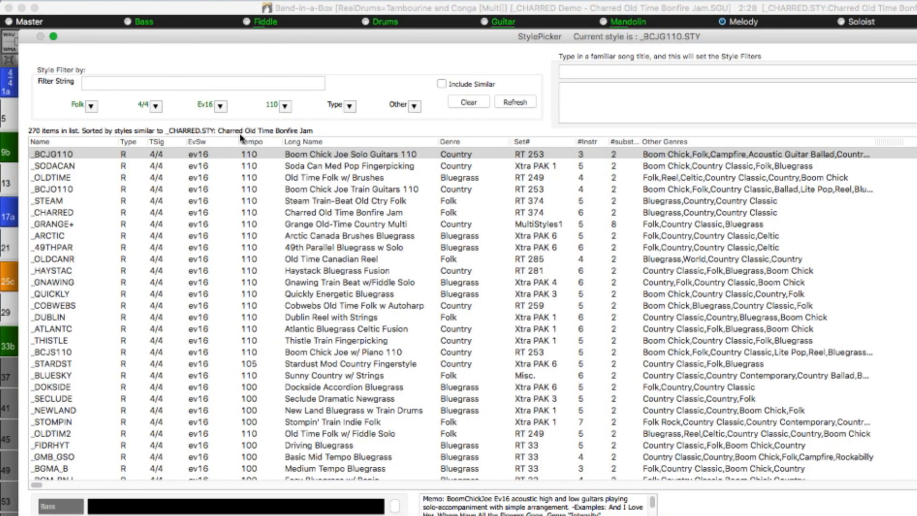
pyautogui.click(312, 247)
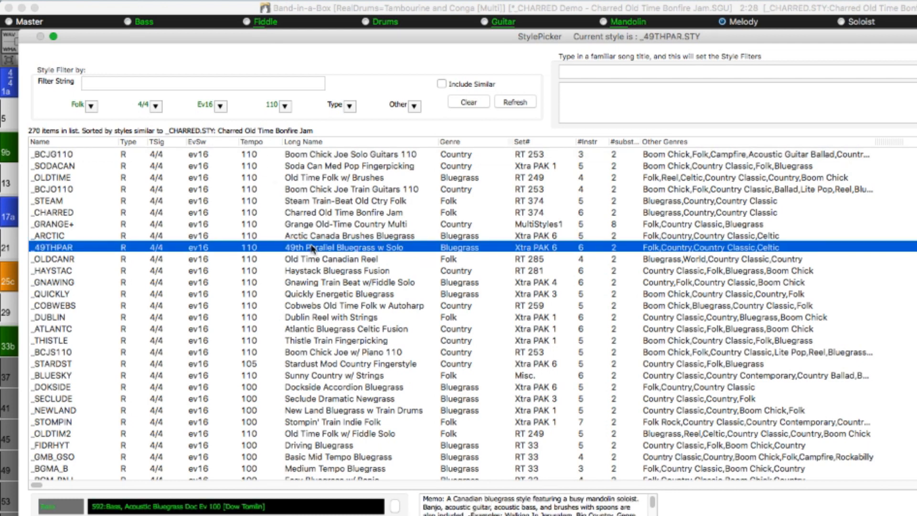
pyautogui.click(323, 259)
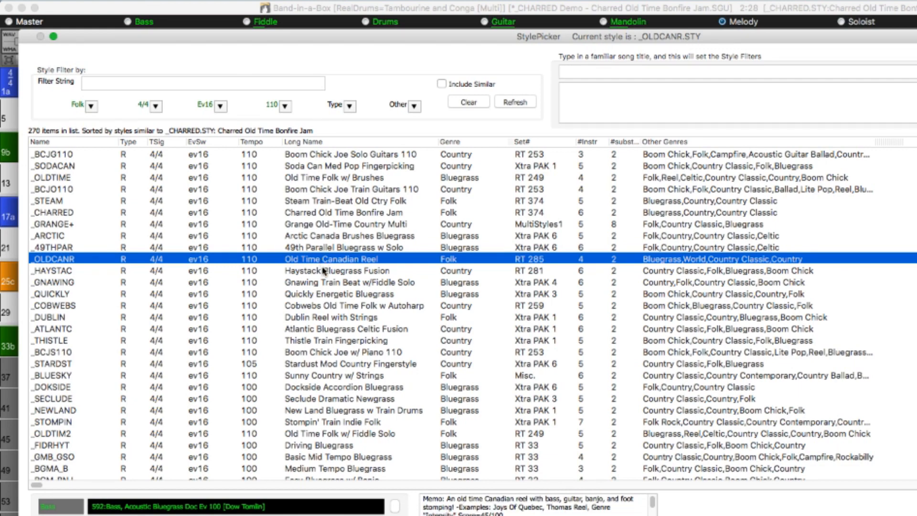
pyautogui.click(324, 292)
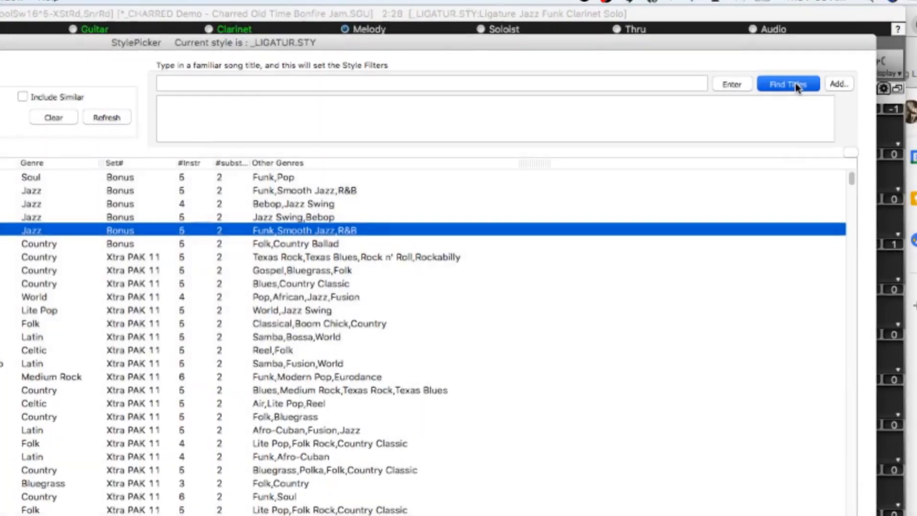
# Open the song titles browser from the StylePicker with the _LIGATUR style selected.
pyautogui.click(795, 82)
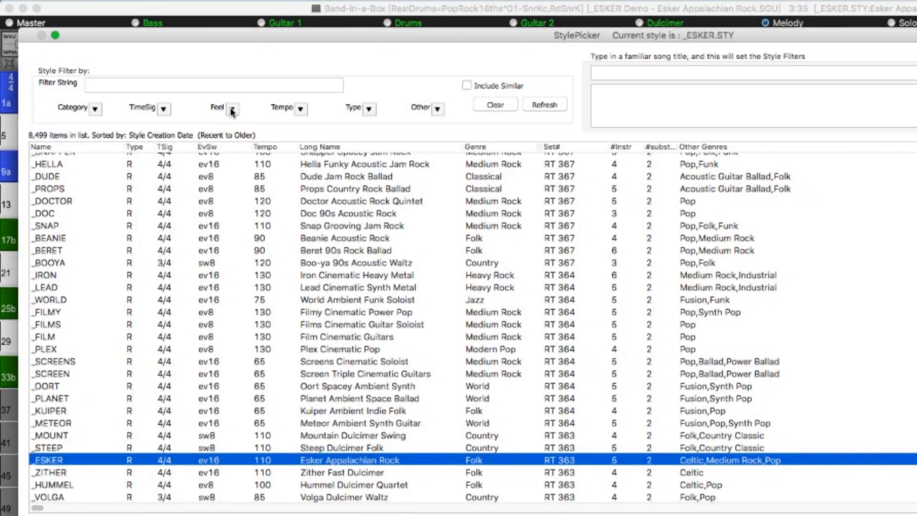
# Filter the style list by feel in turn for Ev16, Ev8 and Even (8th or 16th).
pyautogui.click(232, 109)
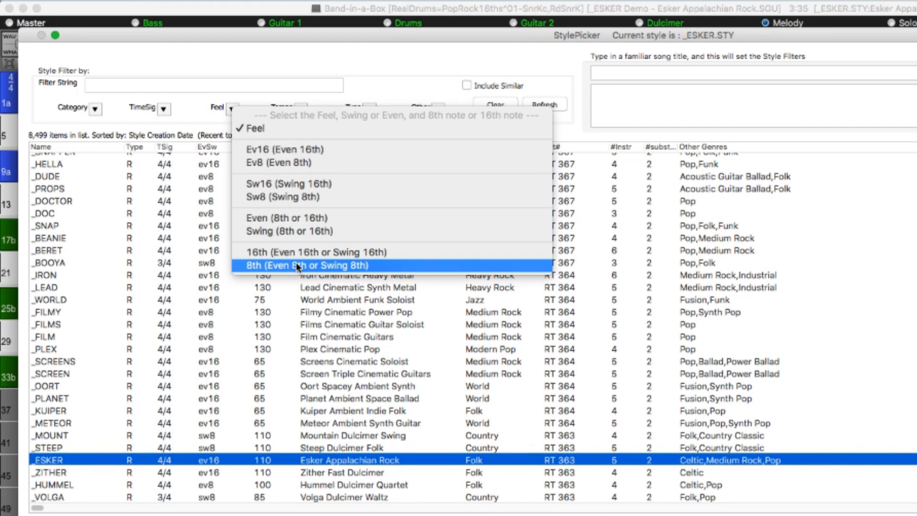
pyautogui.click(279, 150)
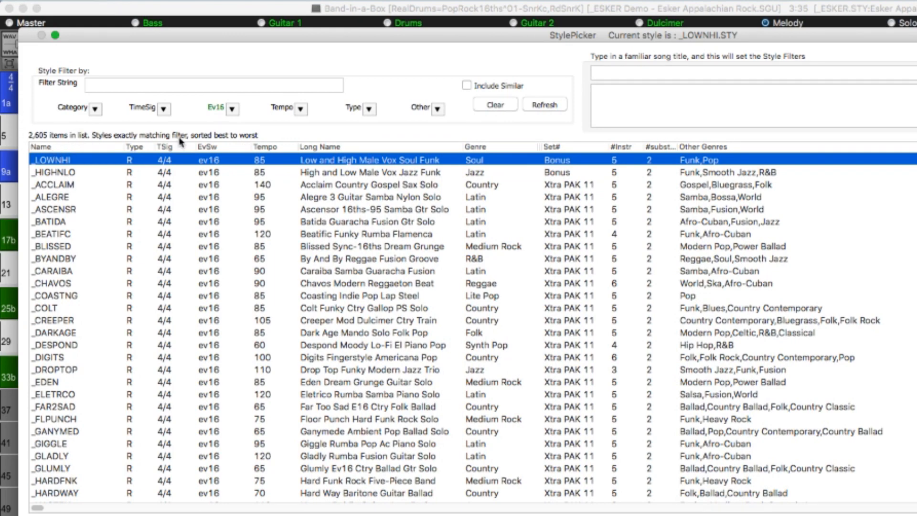
pyautogui.click(231, 108)
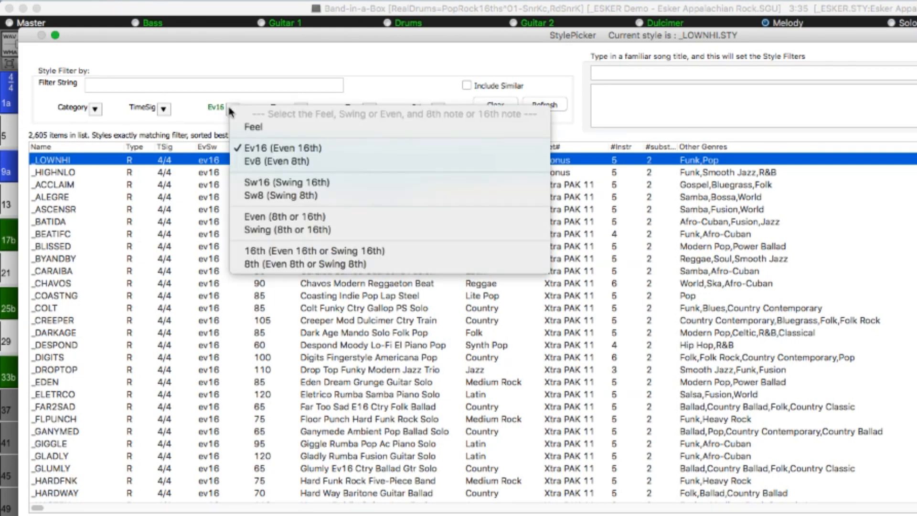
pyautogui.click(271, 161)
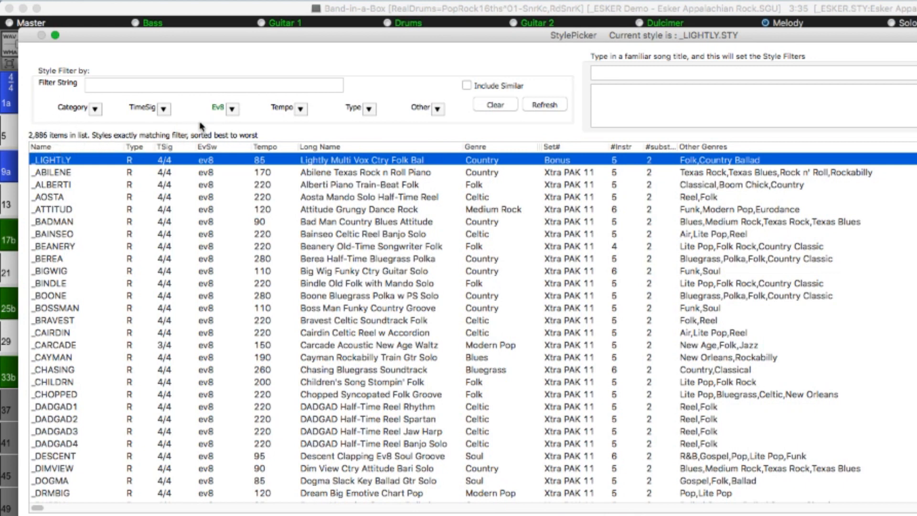
pyautogui.click(229, 107)
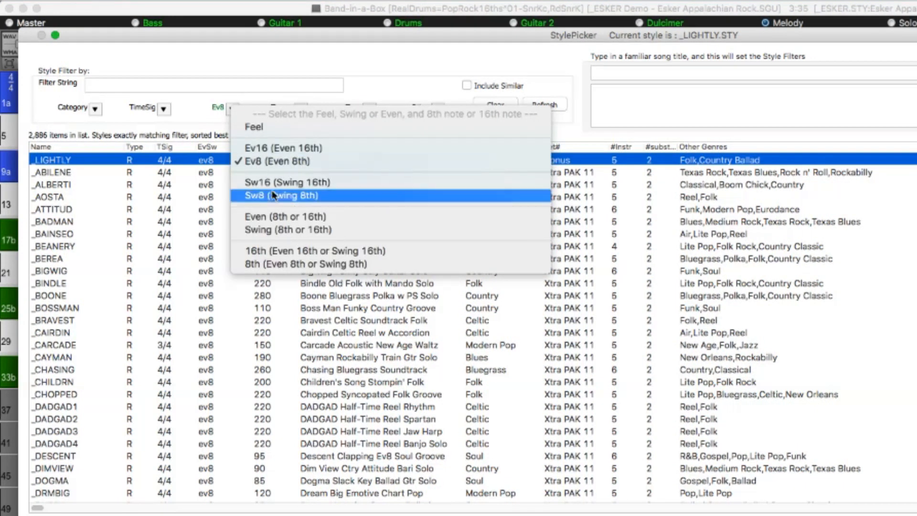
pyautogui.click(279, 214)
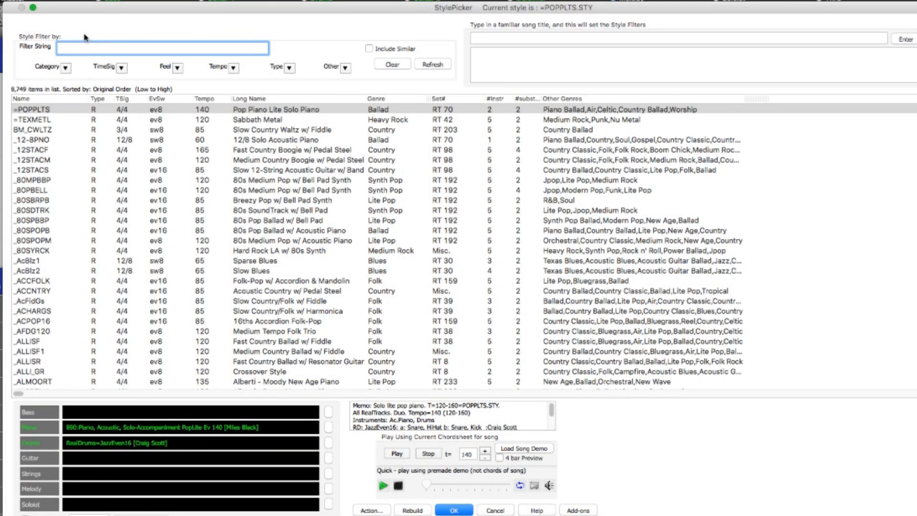
# Filter the styles by the string "rt 354" and audition _AMBLIN and _TIPPIN.
pyautogui.write('rt')
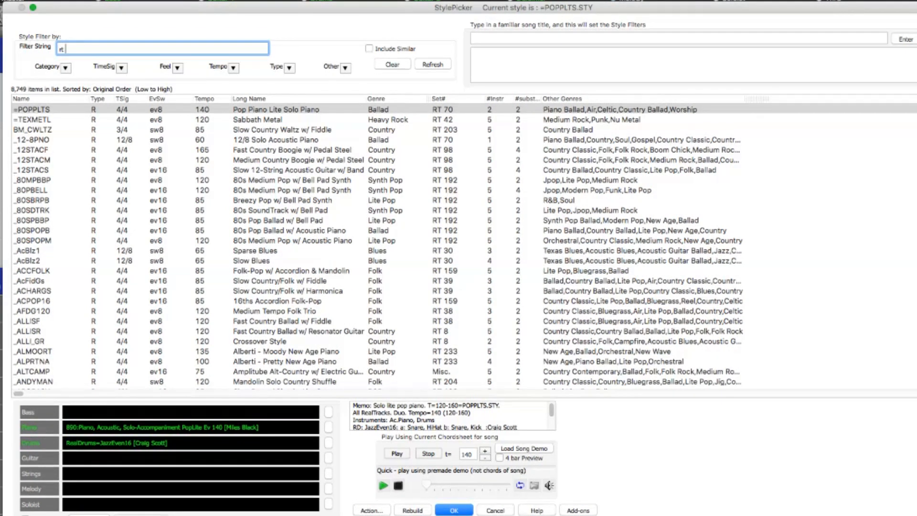
pyautogui.write(' 354')
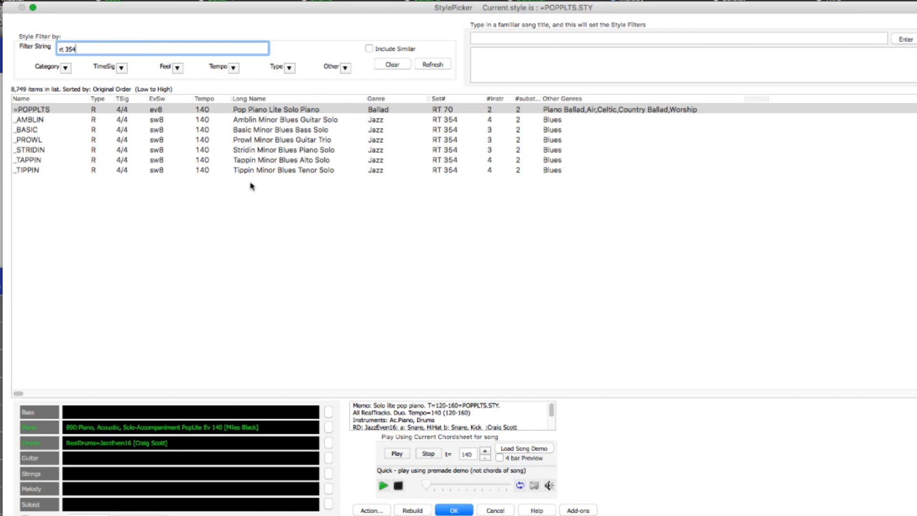
pyautogui.click(258, 120)
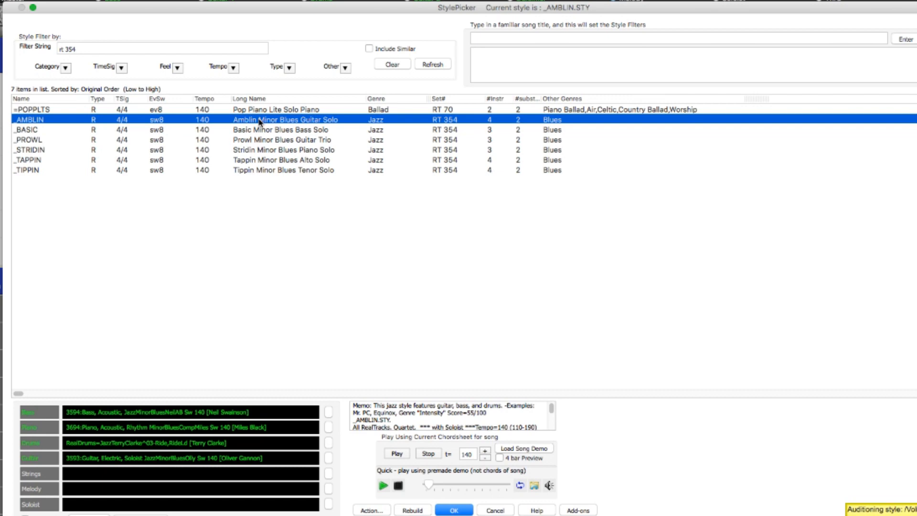
pyautogui.click(273, 171)
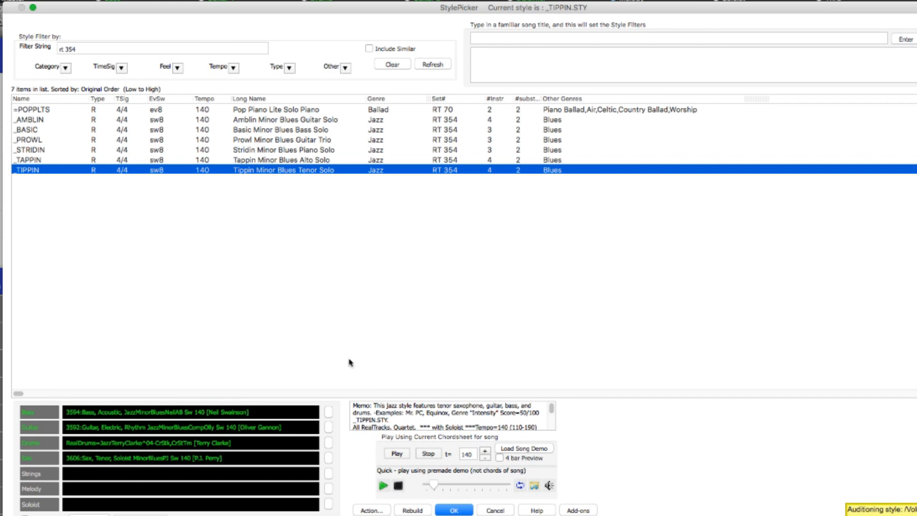
# Change the style filter string to "rt 355" to list that RealTracks set.
pyautogui.click(81, 50)
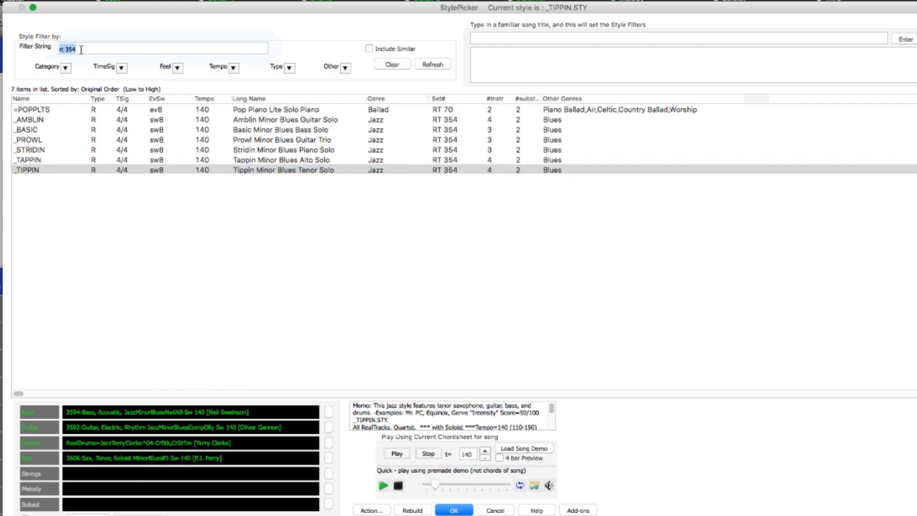
pyautogui.press('BackSpace')
pyautogui.write('5')
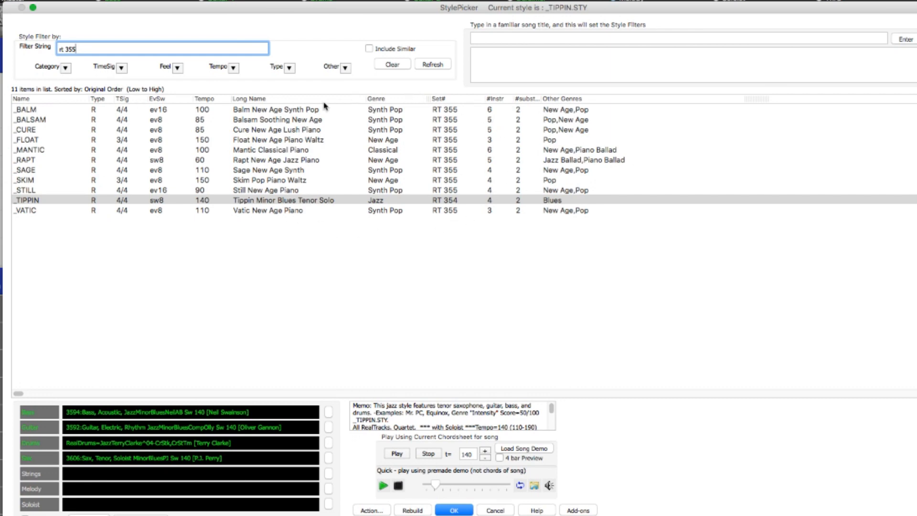
# Filter the styles by the string "XTRA" and look through the Xtra PAK styles.
pyautogui.moveTo(109, 49); pyautogui.dragTo(22, 46)
pyautogui.write('XT')
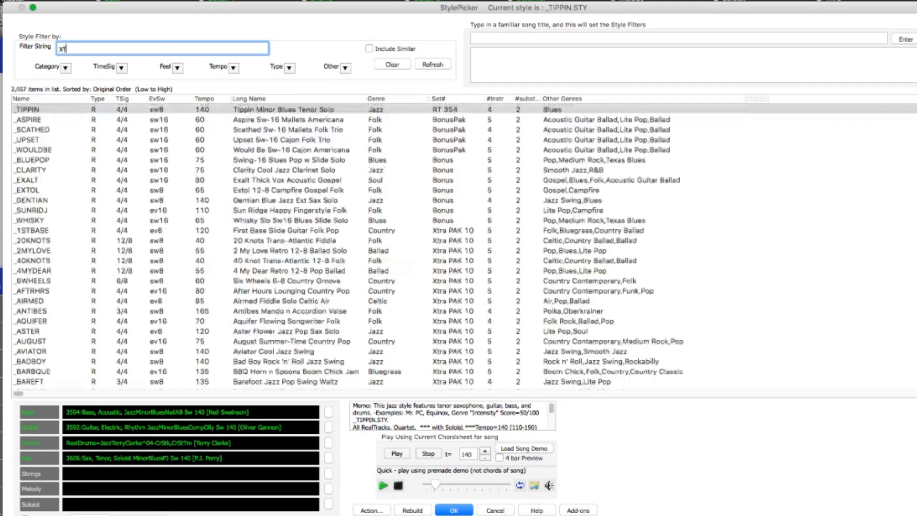
pyautogui.write('RA')
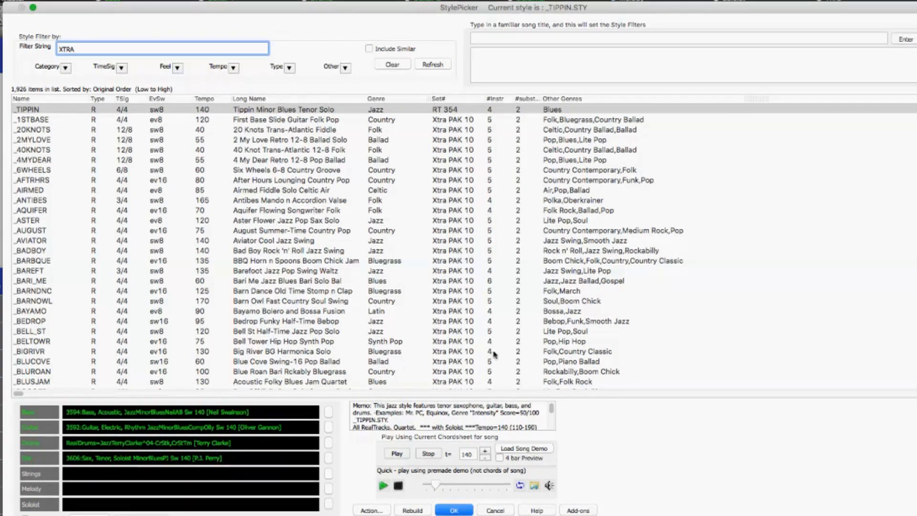
pyautogui.scroll(-20, 444, 213)
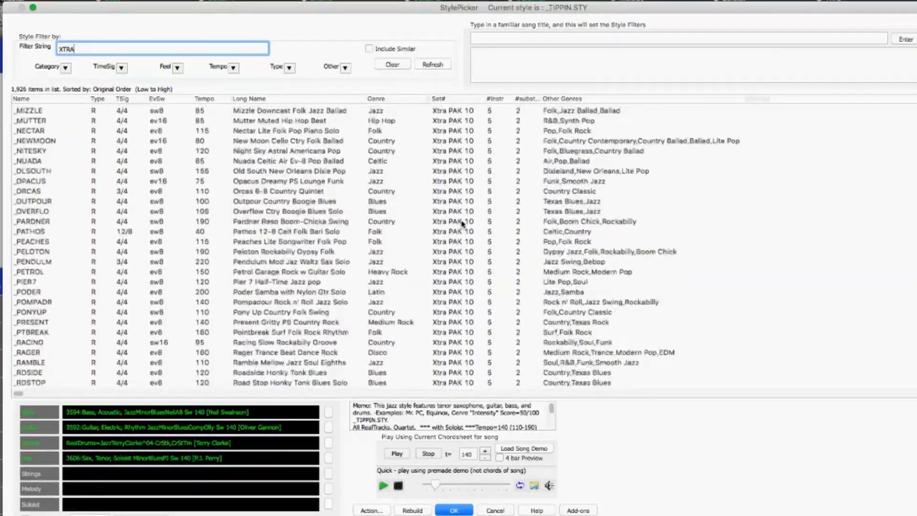
pyautogui.scroll(-20, 463, 230)
pyautogui.scroll(-15, 461, 240)
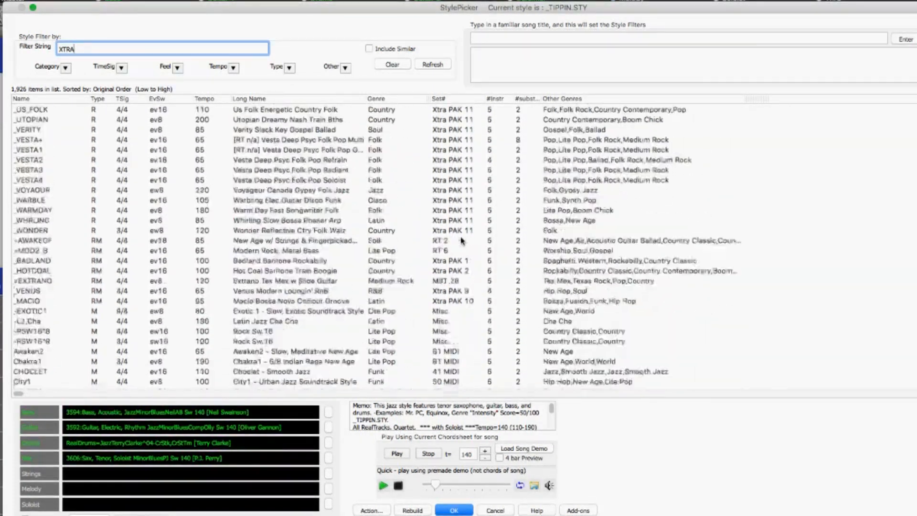
# Change the style filter string to "XPRO" and show all styles including the N/A (not found) ones.
pyautogui.scroll(3, 464, 236)
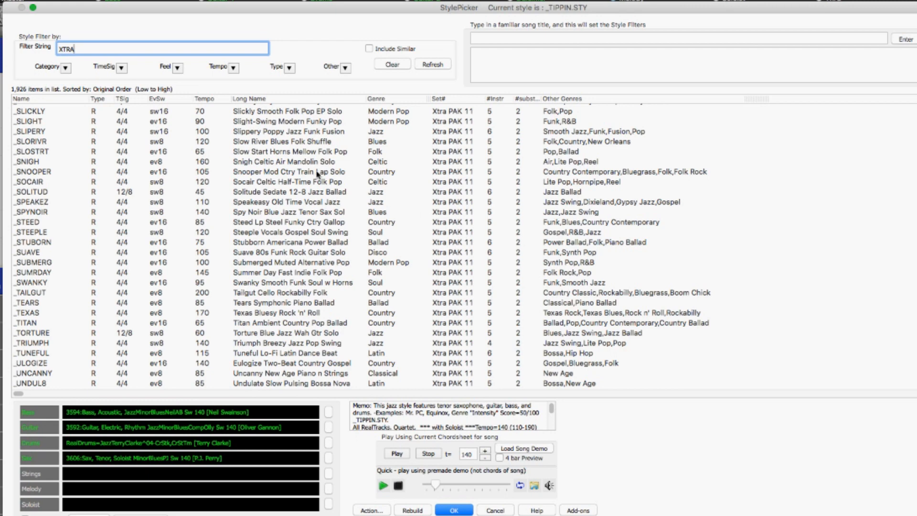
pyautogui.moveTo(92, 50); pyautogui.dragTo(37, 46)
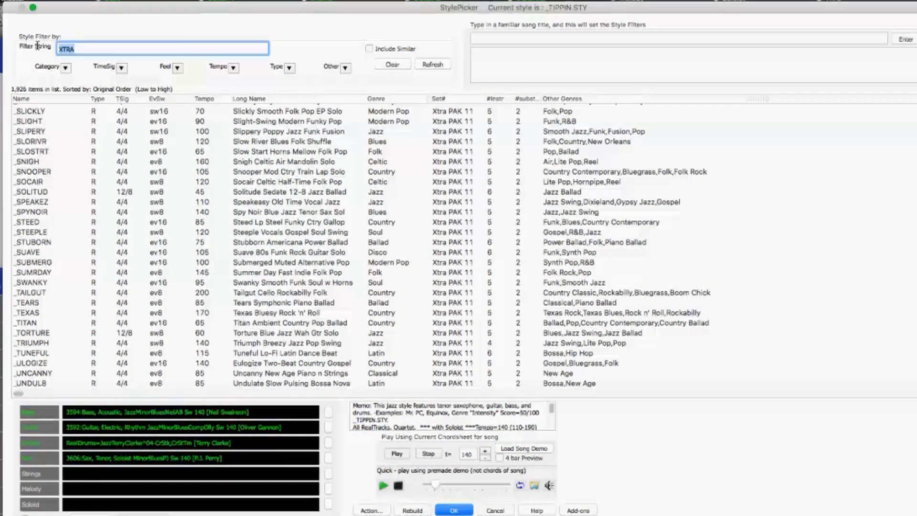
pyautogui.write('XPRO')
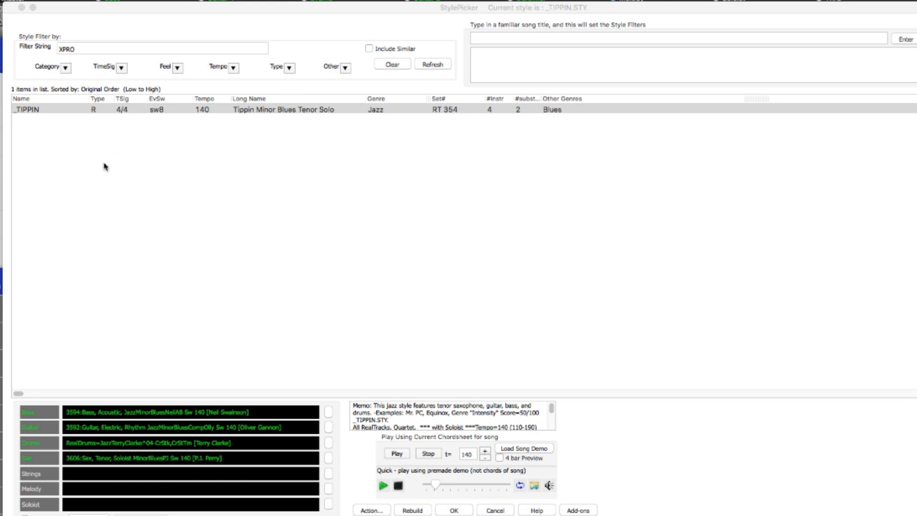
pyautogui.click(344, 68)
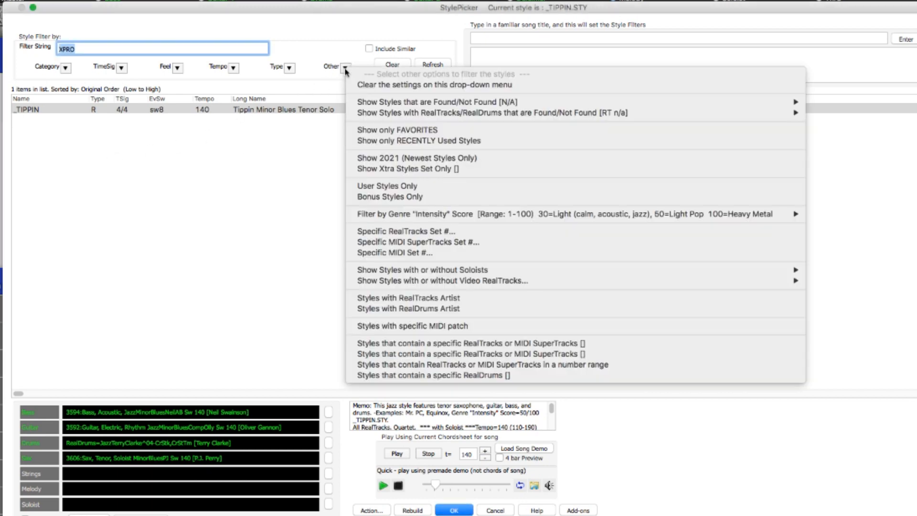
pyautogui.moveTo(385, 103)
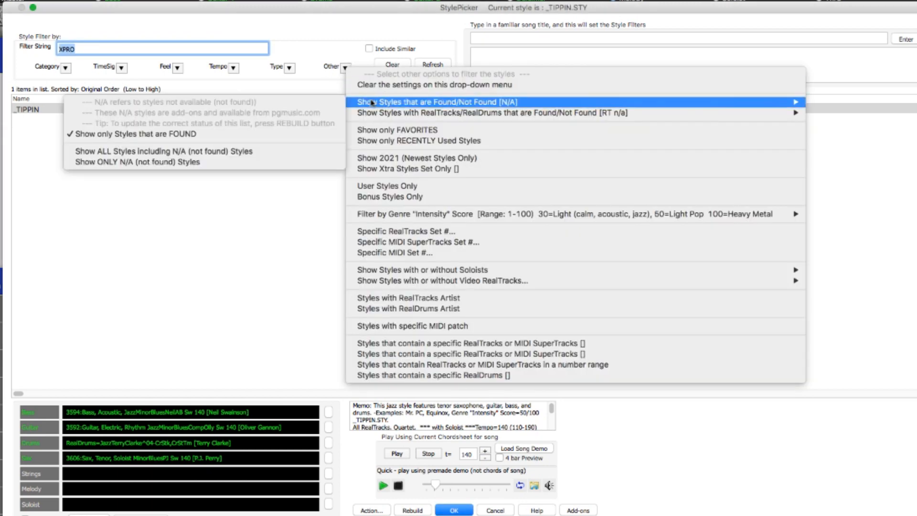
pyautogui.click(190, 151)
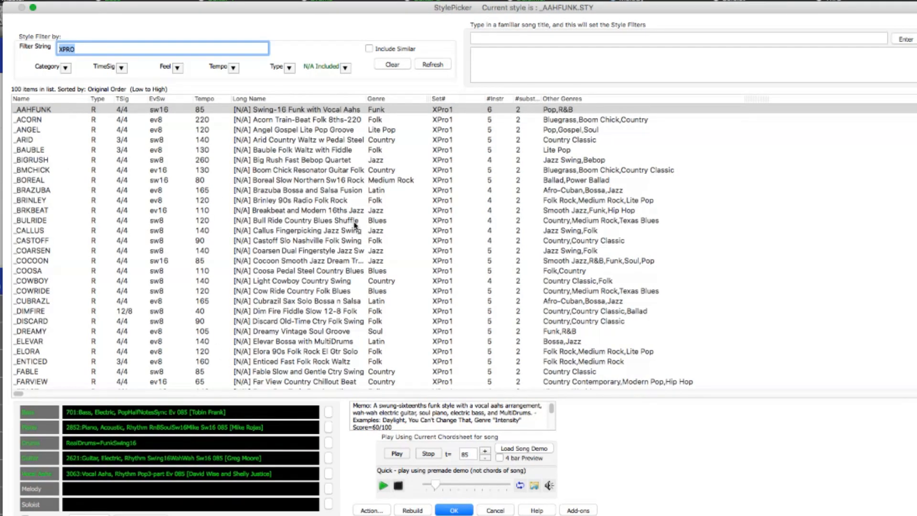
# Open the add-ons report and highlight the not-found statements for RealTracks, RealDrums, MIDI SuperTracks, MIDI Soloists and MIDI Styles.
pyautogui.click(586, 511)
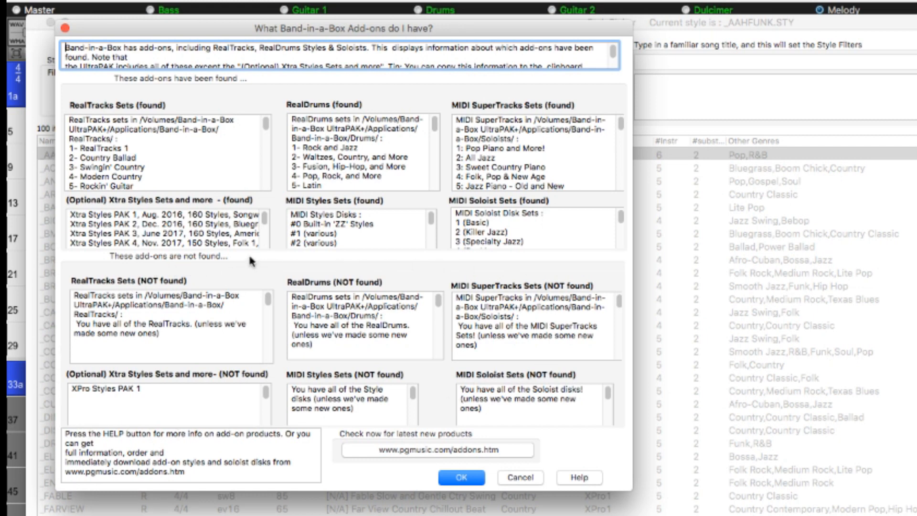
pyautogui.moveTo(194, 324); pyautogui.dragTo(75, 323)
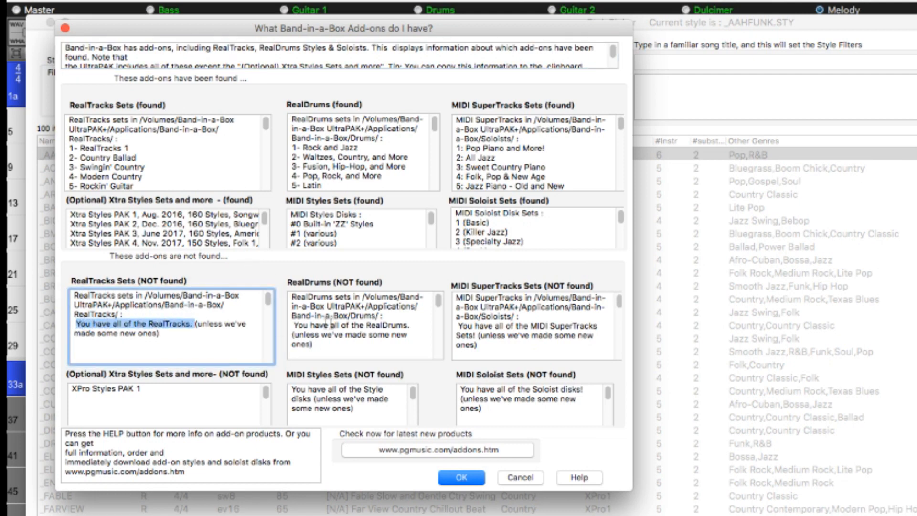
pyautogui.moveTo(411, 325); pyautogui.dragTo(293, 325)
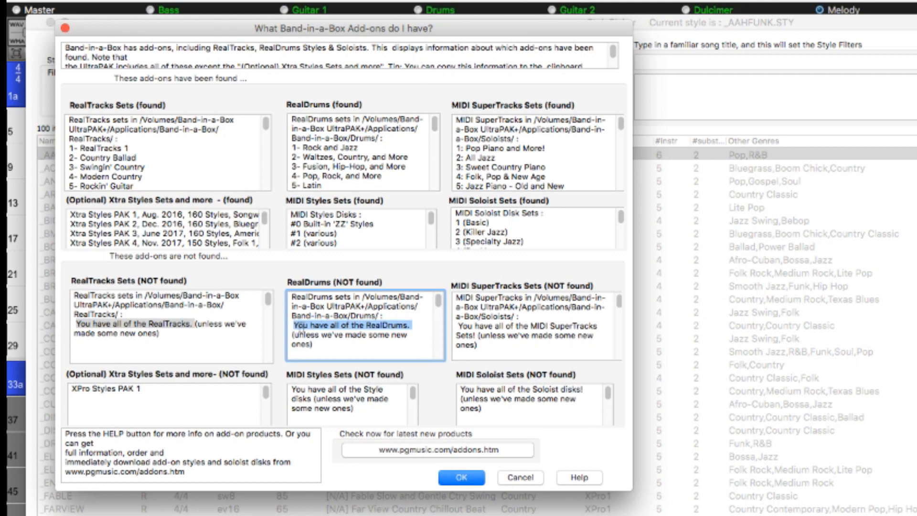
pyautogui.moveTo(457, 326); pyautogui.dragTo(475, 335)
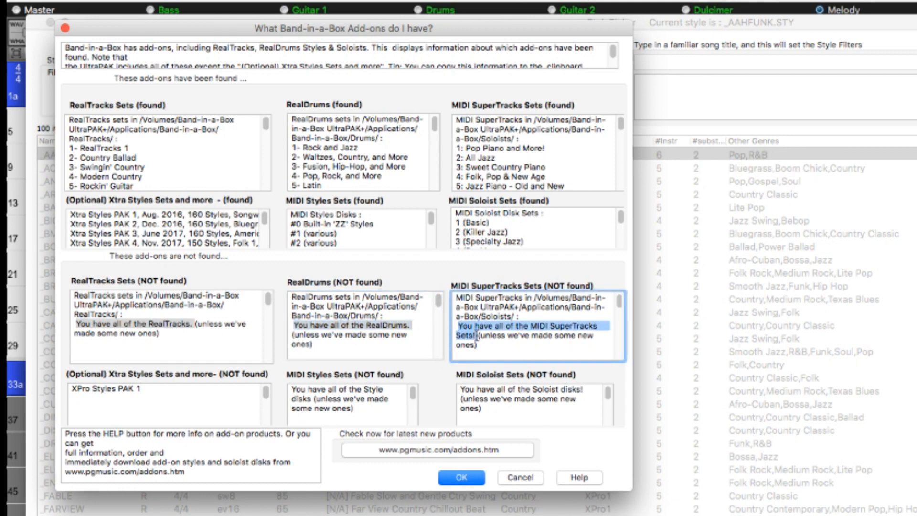
pyautogui.moveTo(461, 389); pyautogui.dragTo(593, 386)
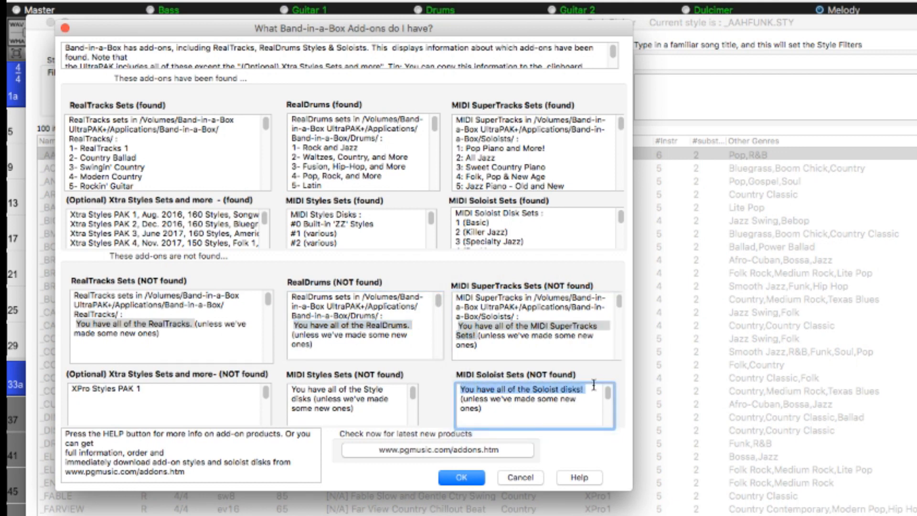
pyautogui.moveTo(293, 389); pyautogui.dragTo(313, 401)
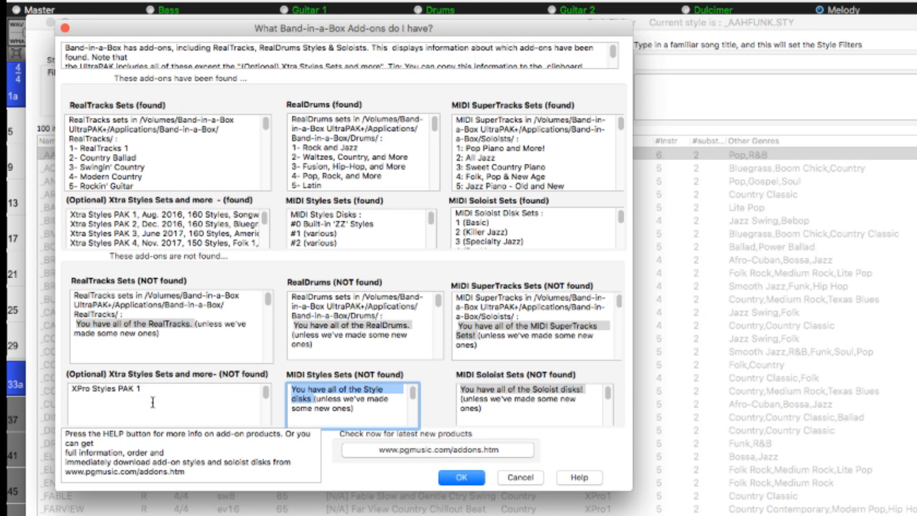
# Open the PG Music add-ons web page from the report and look through the XPro Styles PAK 1 page.
pyautogui.click(429, 451)
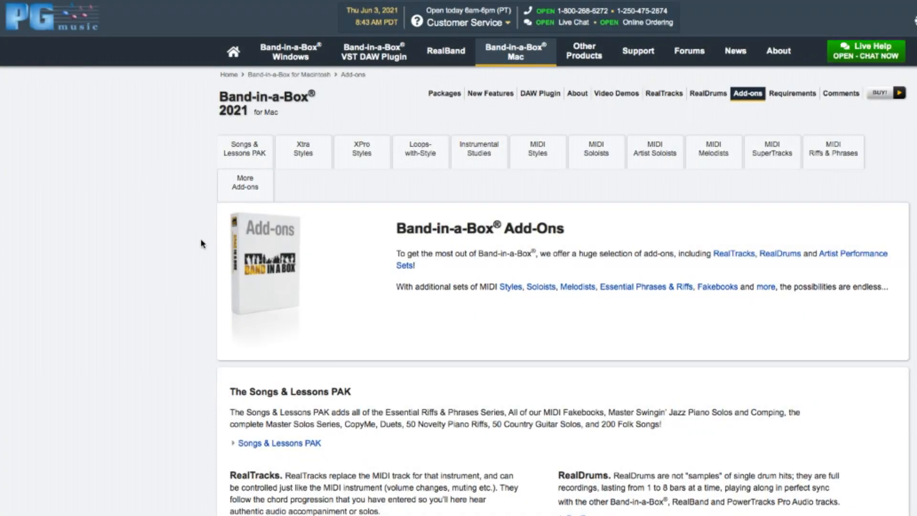
pyautogui.click(361, 151)
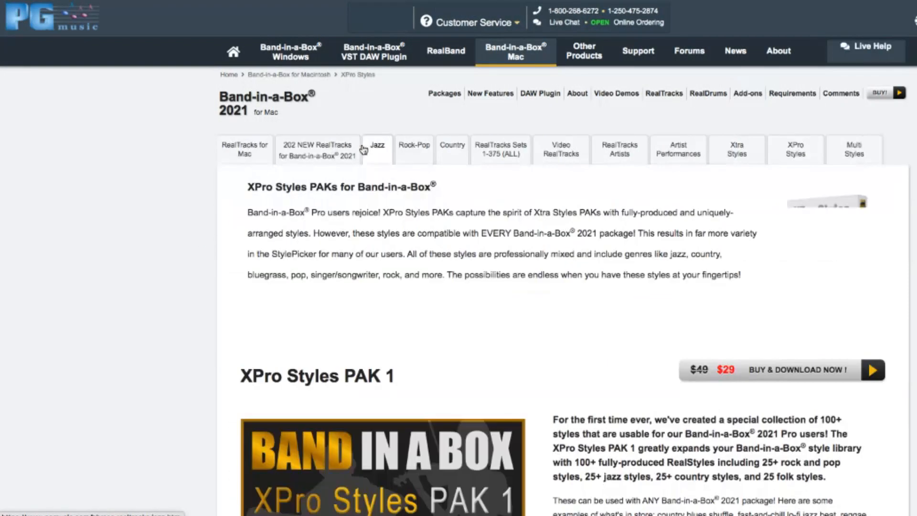
pyautogui.scroll(-8, 472, 334)
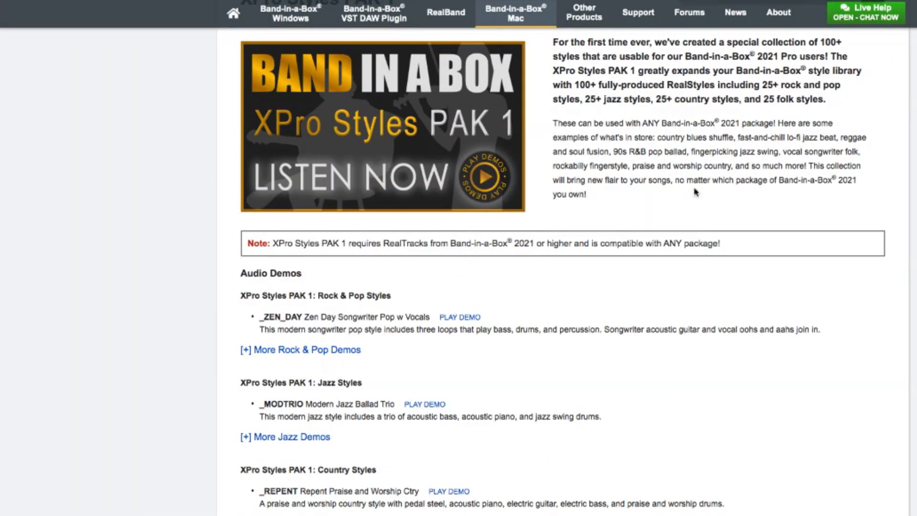
pyautogui.scroll(8, 626, 200)
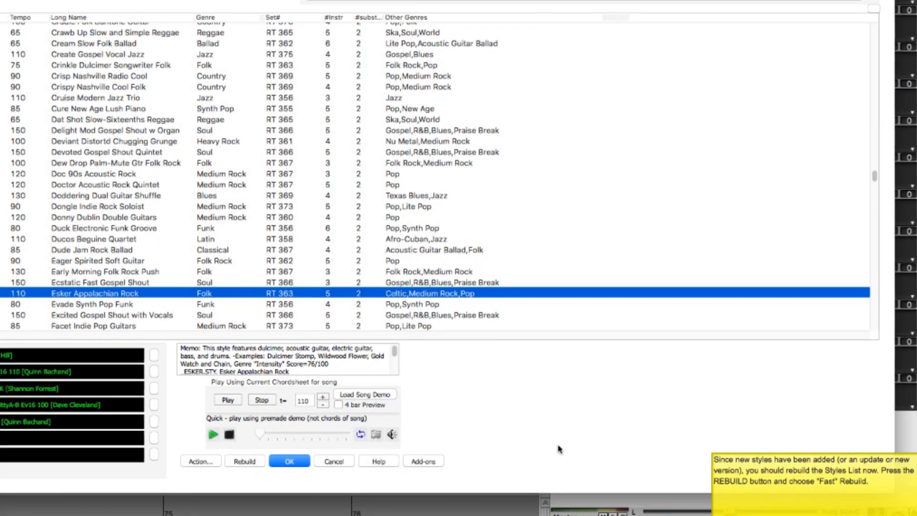
# Rebuild the StylePicker's style list with the fast option for PG Music styles only.
pyautogui.click(246, 462)
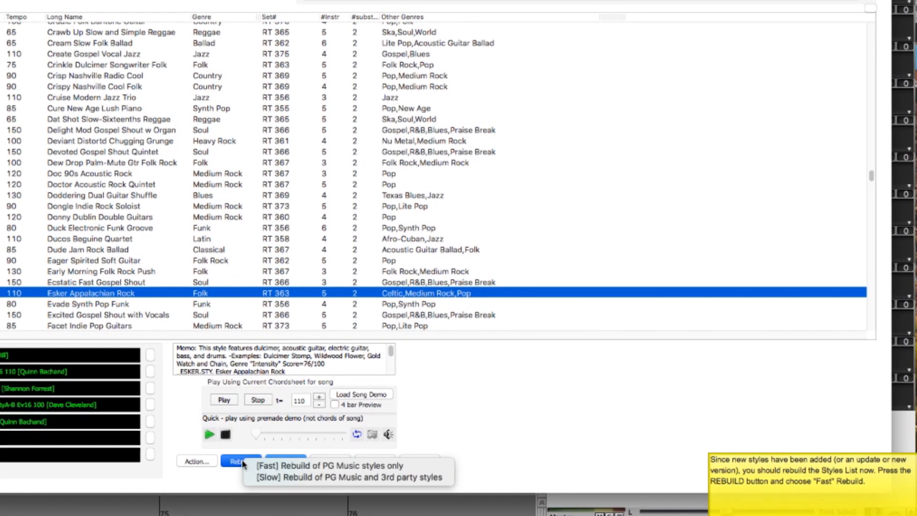
pyautogui.click(267, 466)
pyautogui.press('Return')
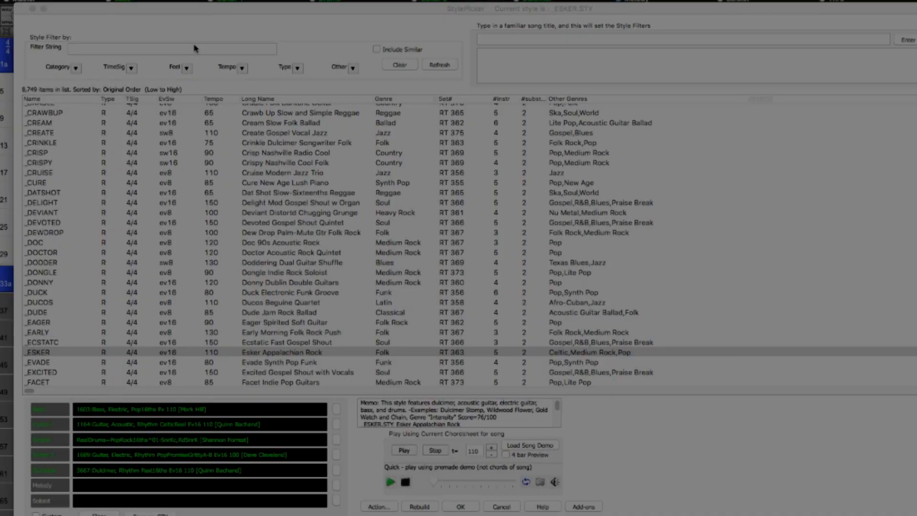
# Filter the rebuilt style list by "XPRO" and audition the _BRAZUBA, _CALLUS and _COWBOY styles.
pyautogui.write('XPRO')
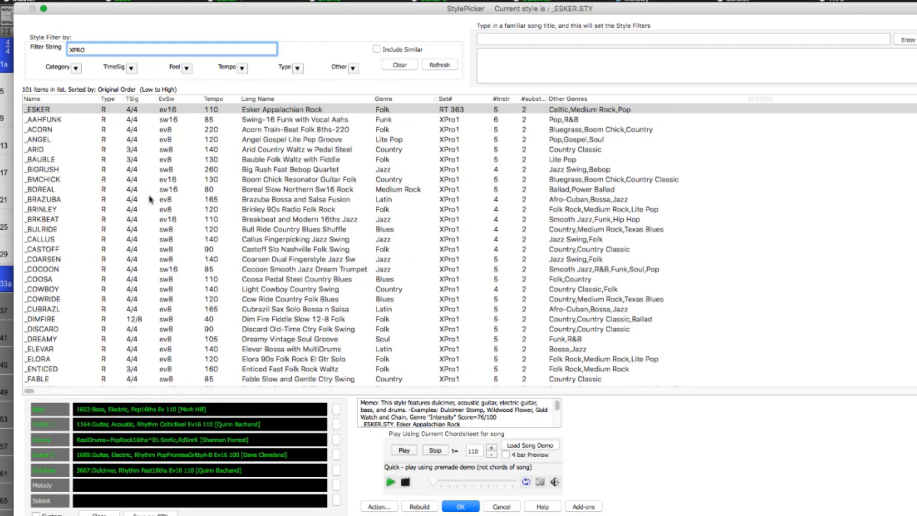
pyautogui.click(208, 202)
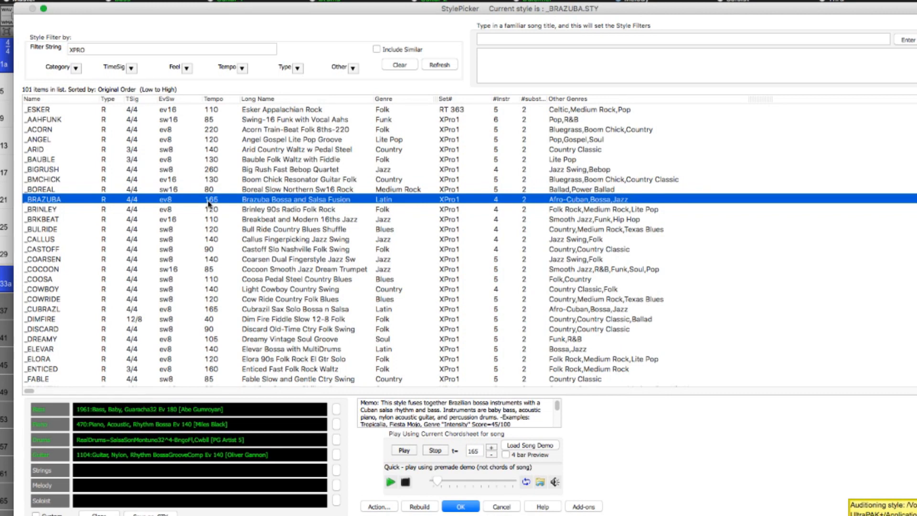
pyautogui.click(216, 240)
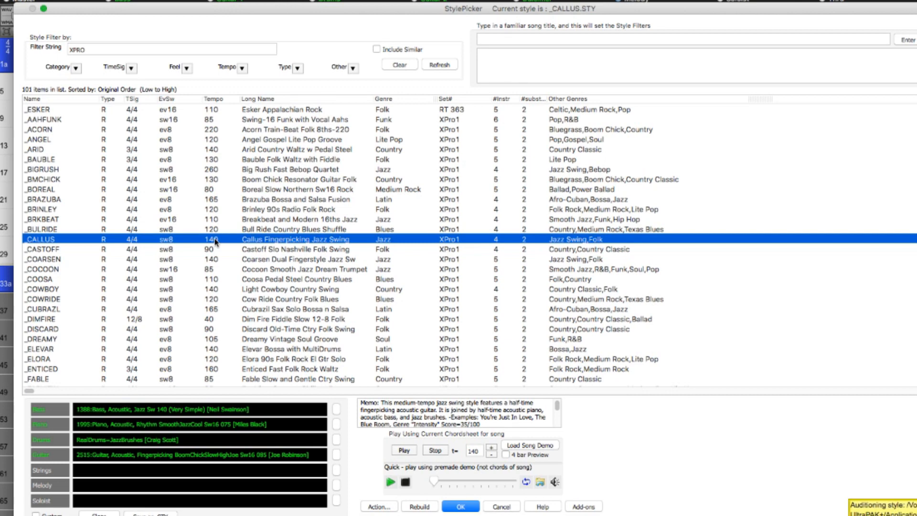
pyautogui.click(215, 289)
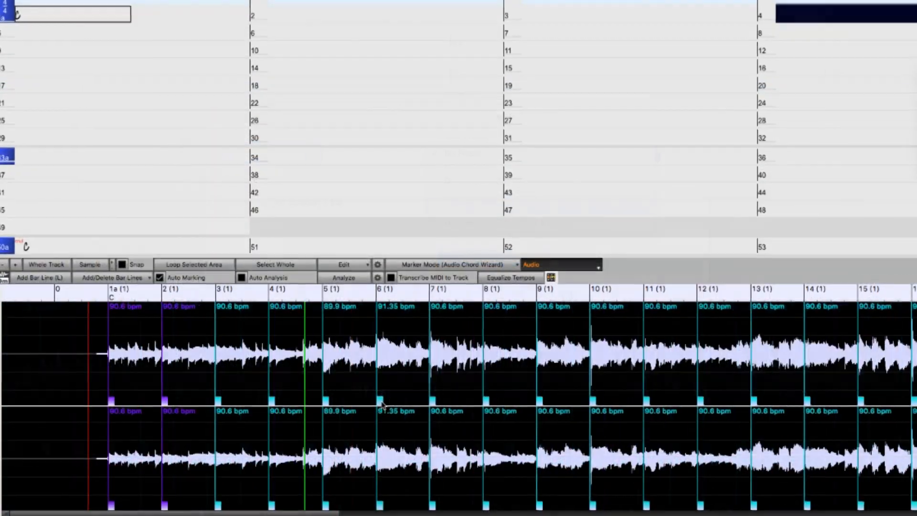
# Set the song key to A in the Audio Chord Wizard's custom settings.
pyautogui.click(381, 401)
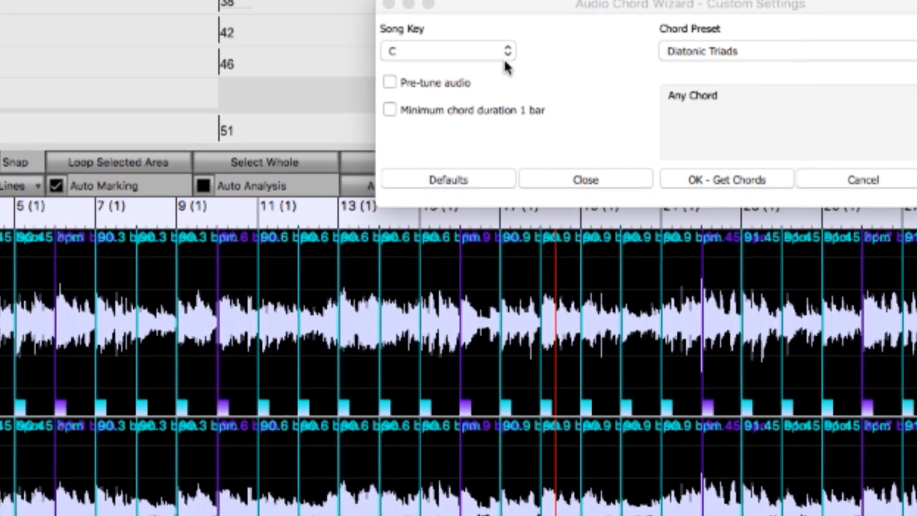
pyautogui.click(503, 58)
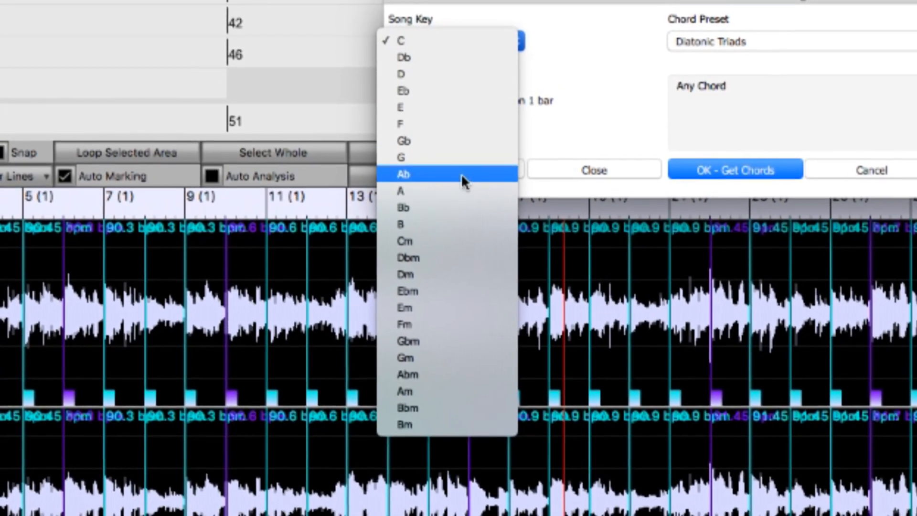
pyautogui.click(455, 196)
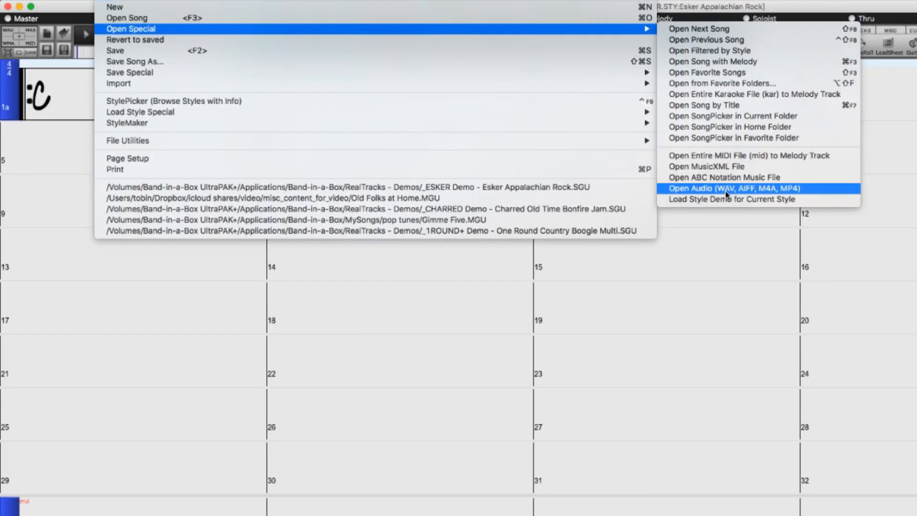
# Open the Down by the Salley Gardens MP3 from the Tutorial - BB2021 folder as audio and show it in the Audio Chord Wizard.
pyautogui.click(745, 191)
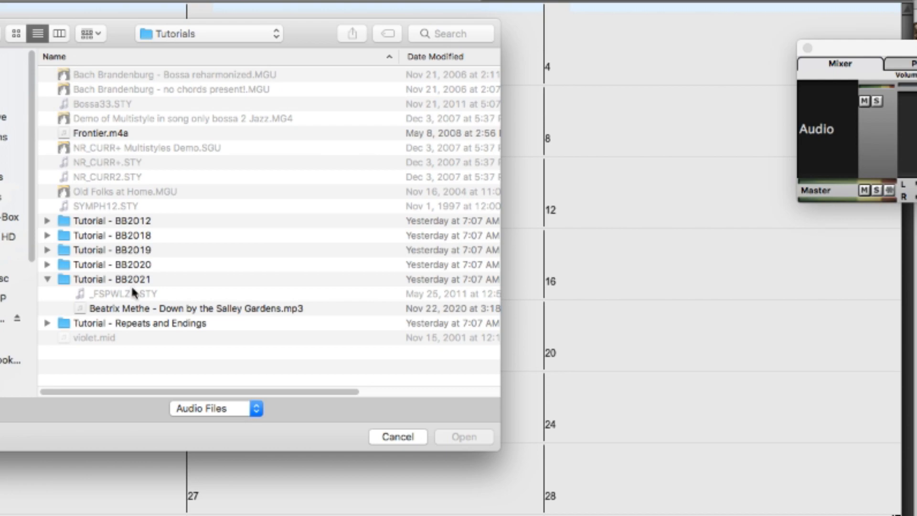
pyautogui.click(143, 310)
pyautogui.click(462, 435)
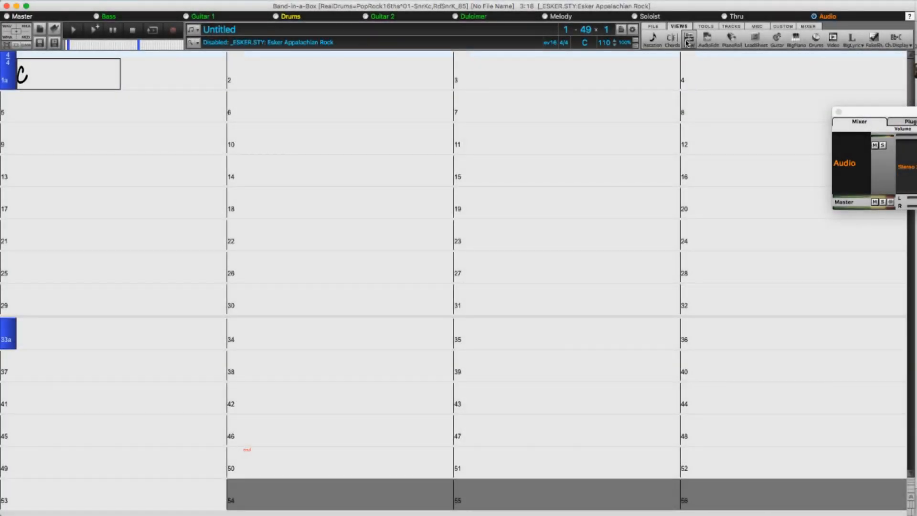
pyautogui.click(688, 40)
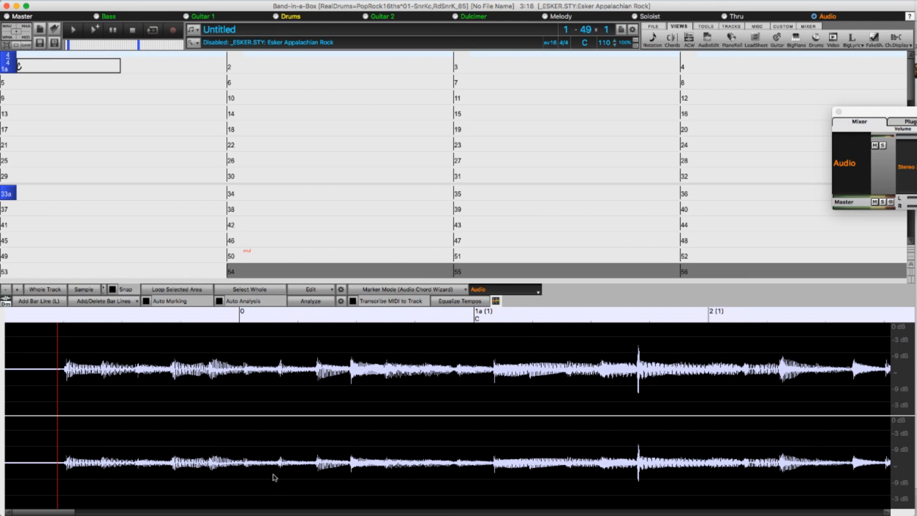
# Play the opening audio and mark bar 1 at the first note and bar 2 at the next downbeat on the waveform.
pyautogui.click(54, 384)
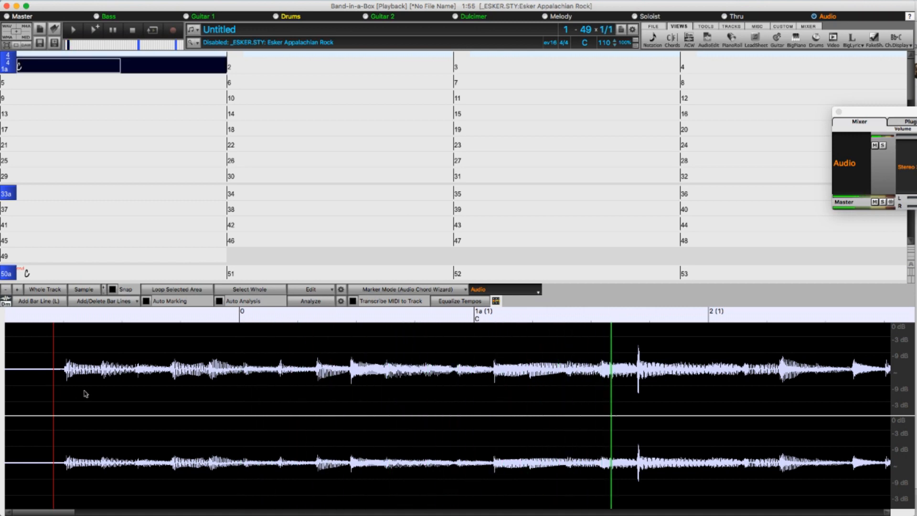
pyautogui.press('Escape')
pyautogui.click(66, 368)
pyautogui.press('space')
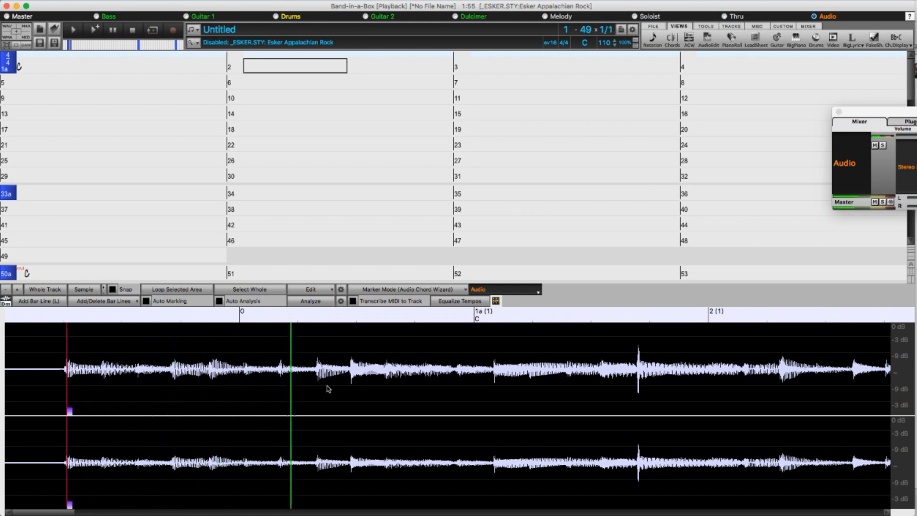
pyautogui.press('Escape')
pyautogui.click(352, 386)
pyautogui.press('2')
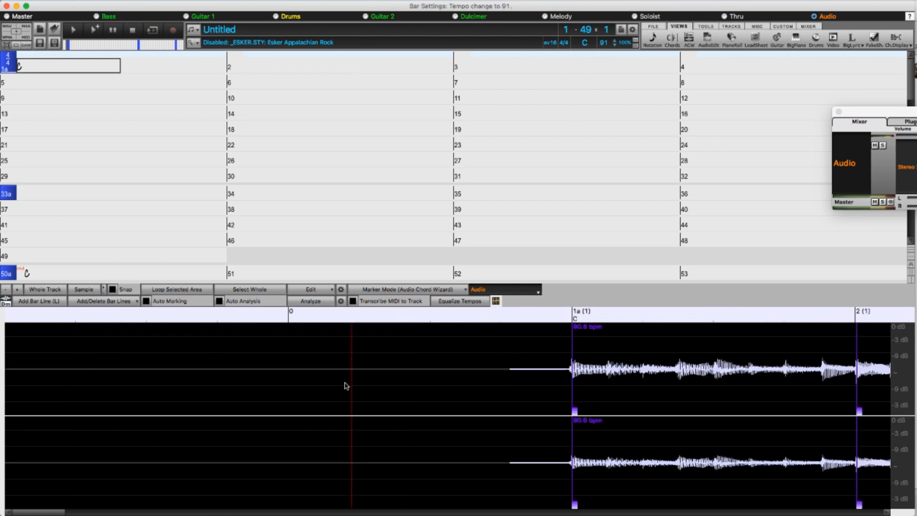
# Turn on Auto Marking and check the bar lines it generates along the audio track.
pyautogui.click(146, 302)
pyautogui.scroll(-4, 280, 403)
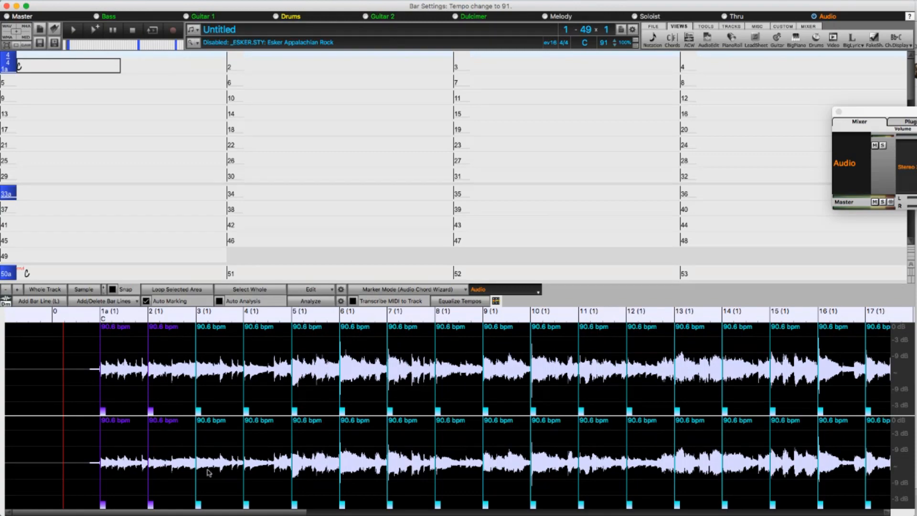
pyautogui.moveTo(207, 511); pyautogui.dragTo(451, 489)
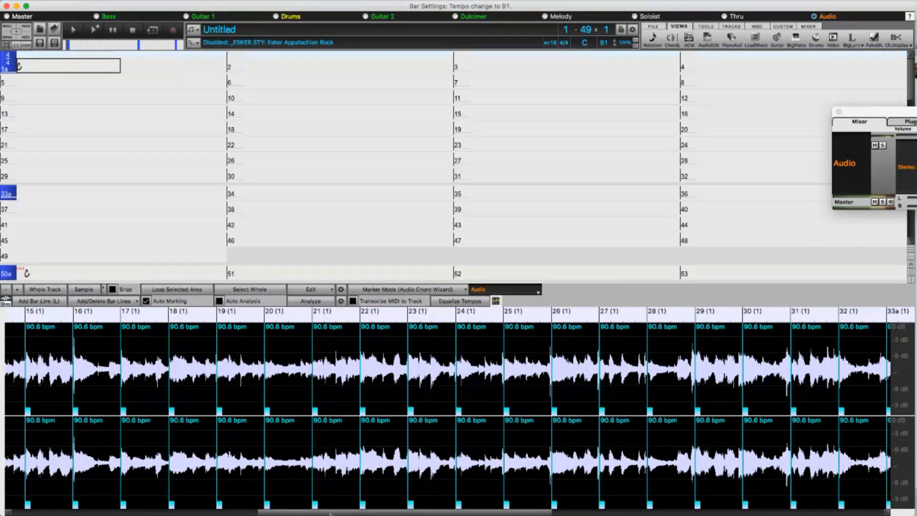
pyautogui.moveTo(295, 510); pyautogui.dragTo(52, 510)
# Play the audio from just before bar 1 and nudge the bar 6 line slightly later to match the downbeat.
pyautogui.click(82, 399)
pyautogui.press('space')
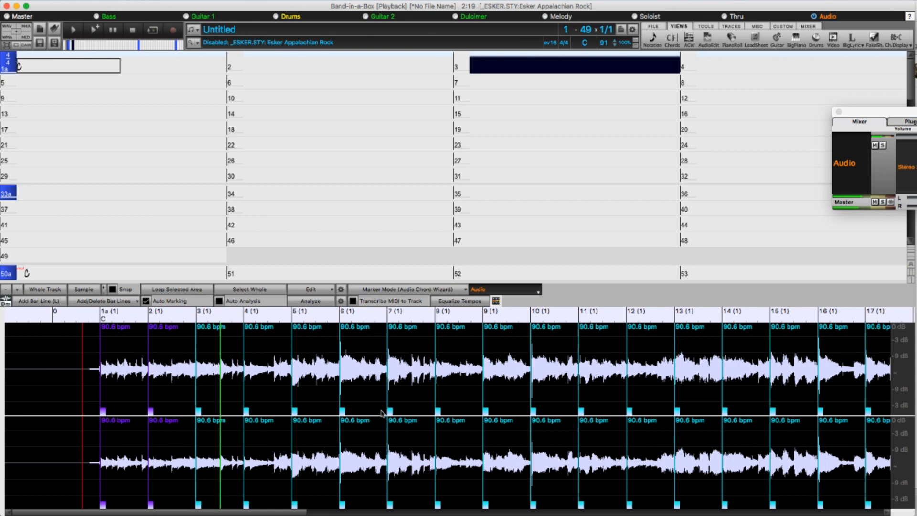
pyautogui.moveTo(343, 414); pyautogui.dragTo(345, 414)
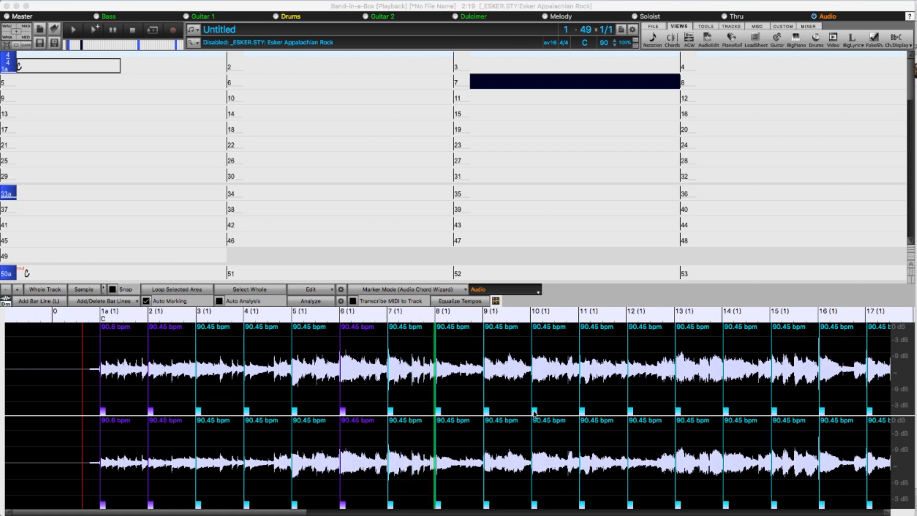
# Nudge the bar 10 and bar 16 lines slightly earlier to line up with their downbeats on the waveform.
pyautogui.moveTo(534, 414); pyautogui.dragTo(534, 412)
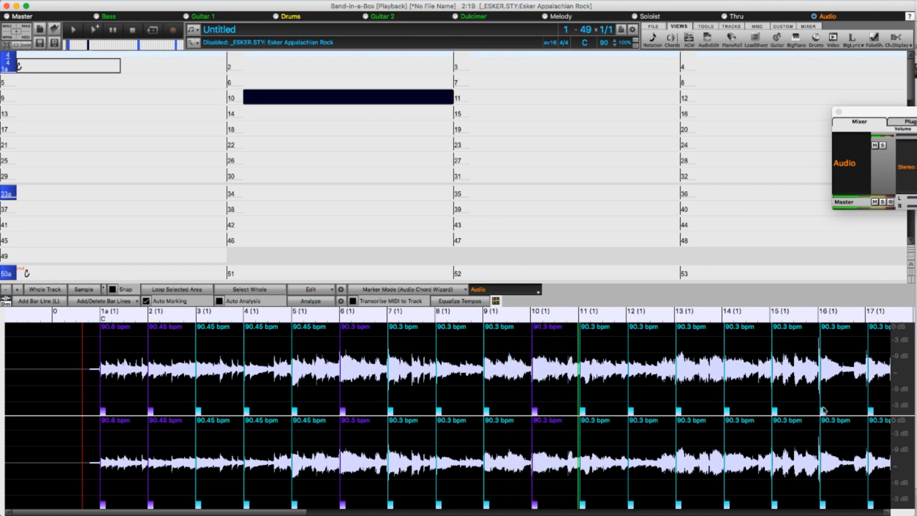
pyautogui.moveTo(823, 414); pyautogui.dragTo(822, 413)
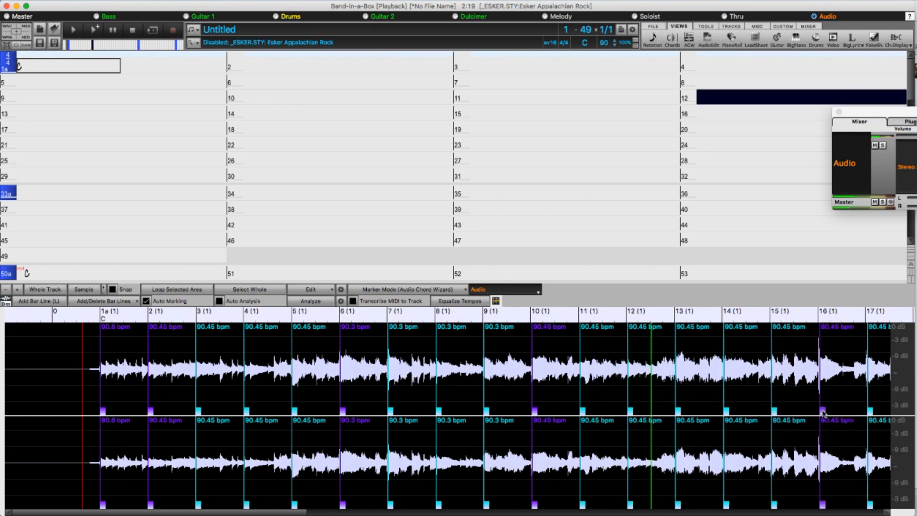
pyautogui.moveTo(824, 410); pyautogui.dragTo(823, 410)
# Zoom in around bars 16 to 22 and nudge the bar 22 line slightly earlier to match the downbeat.
pyautogui.click(857, 401)
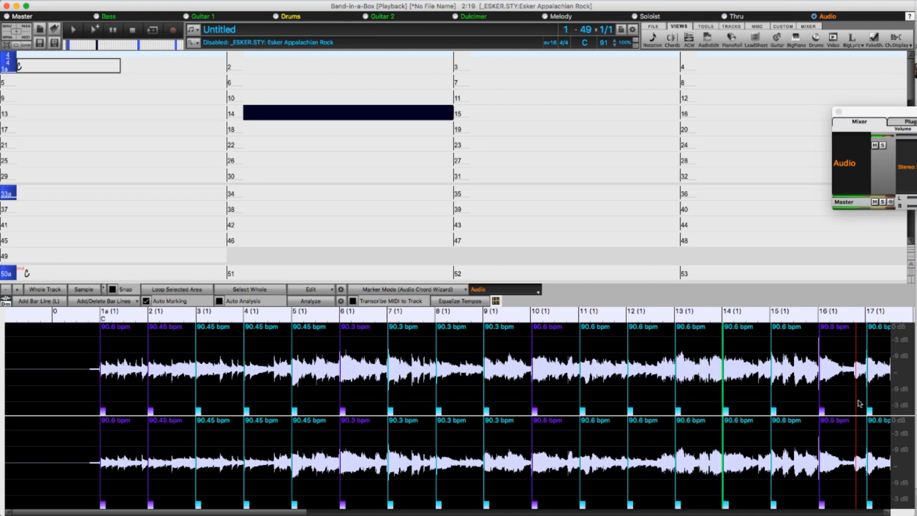
pyautogui.press('Up')
pyautogui.press('Up')
pyautogui.press('Down')
pyautogui.press('Down')
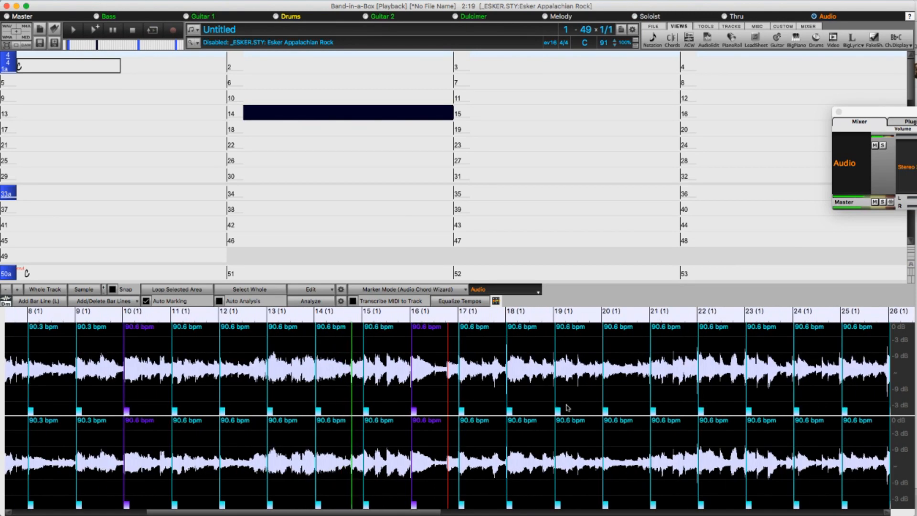
pyautogui.press('Up')
pyautogui.press('Up')
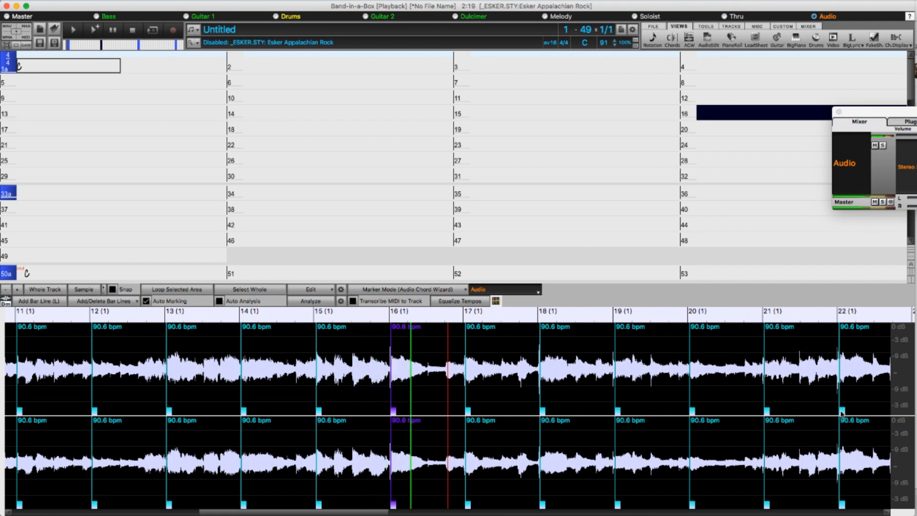
pyautogui.moveTo(841, 410); pyautogui.dragTo(841, 411)
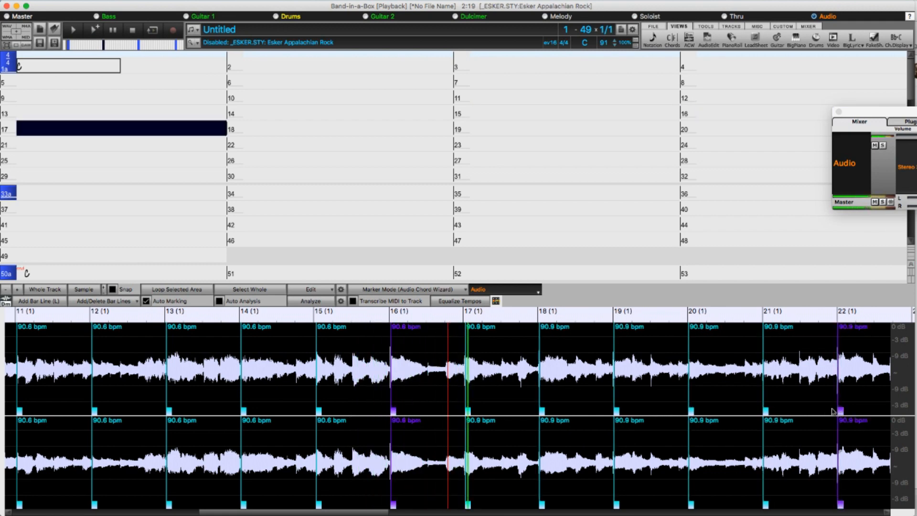
# Align the bar lines at bars 26, 33, 36 and 38 with their downbeats near the end of the audio.
pyautogui.click(855, 397)
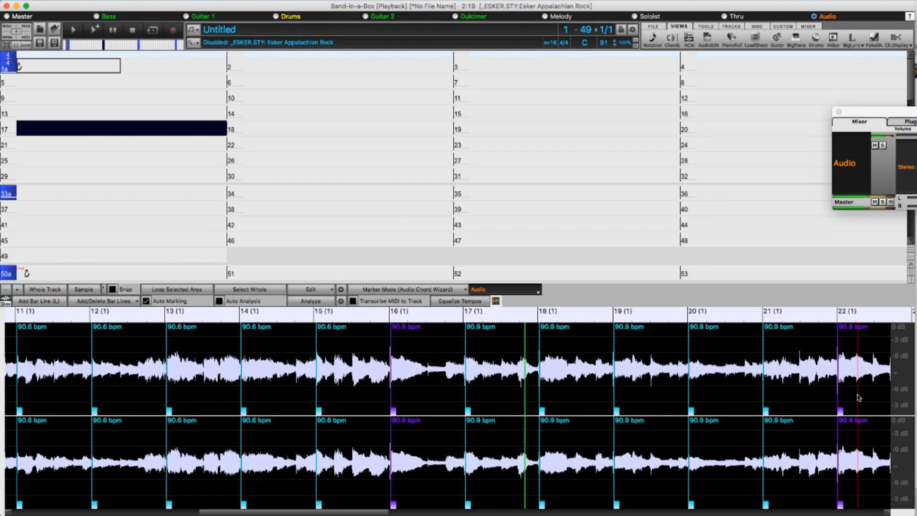
pyautogui.press('Up')
pyautogui.press('Up')
pyautogui.press('Up')
pyautogui.press('Down')
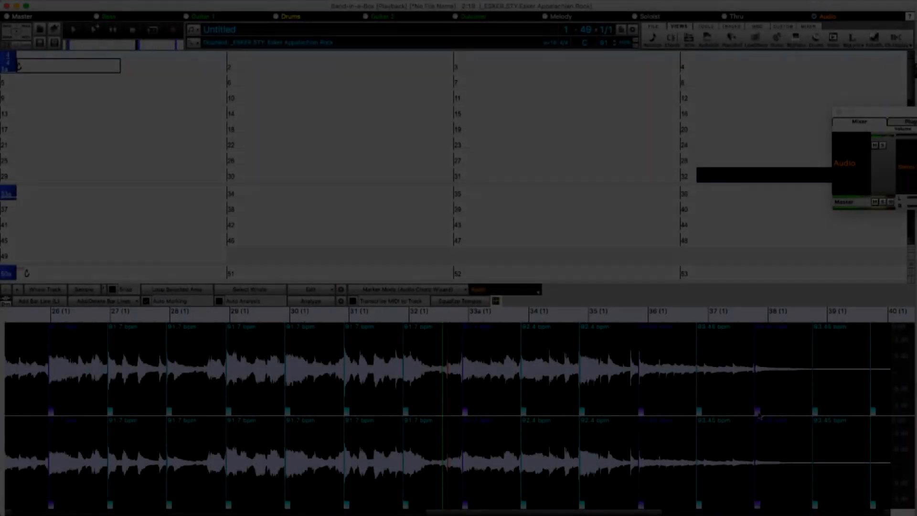
pyautogui.press('Up')
pyautogui.press('Up')
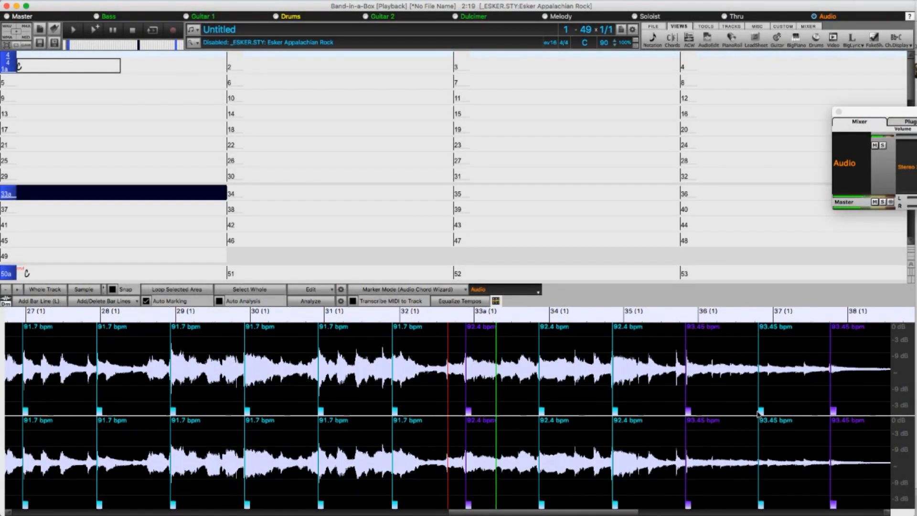
# Check the bar lines across the whole marked audio track, from the opening bars to the fade-out.
pyautogui.press('Down')
pyautogui.press('Down')
pyautogui.press('Down')
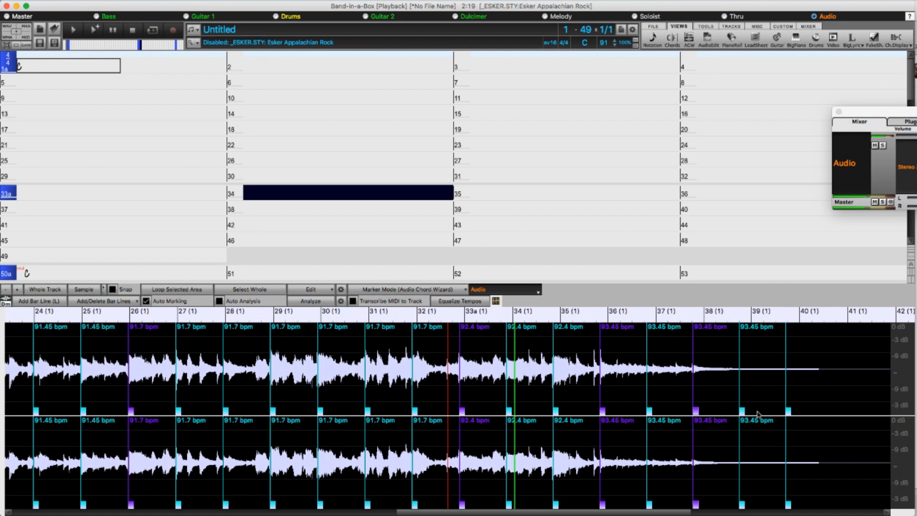
pyautogui.press('Down')
pyautogui.press('Down')
pyautogui.press('Down')
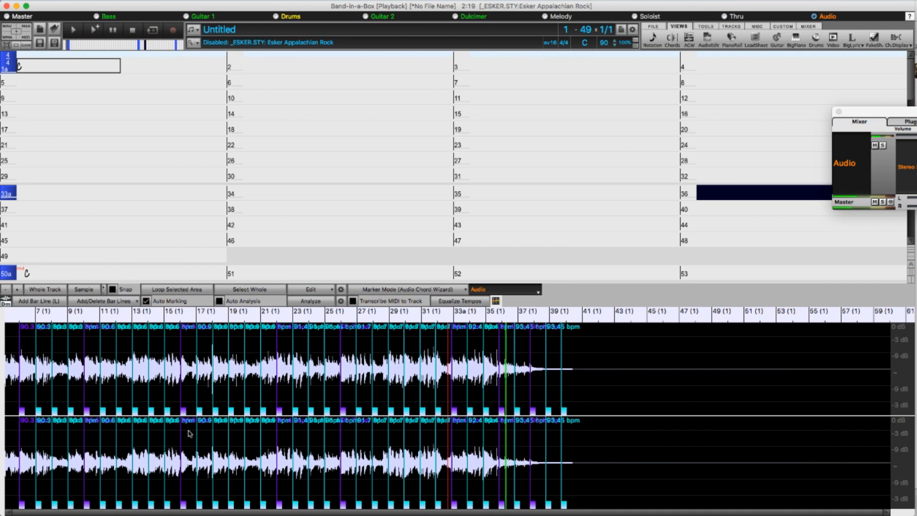
pyautogui.click(218, 440)
pyautogui.press('Up')
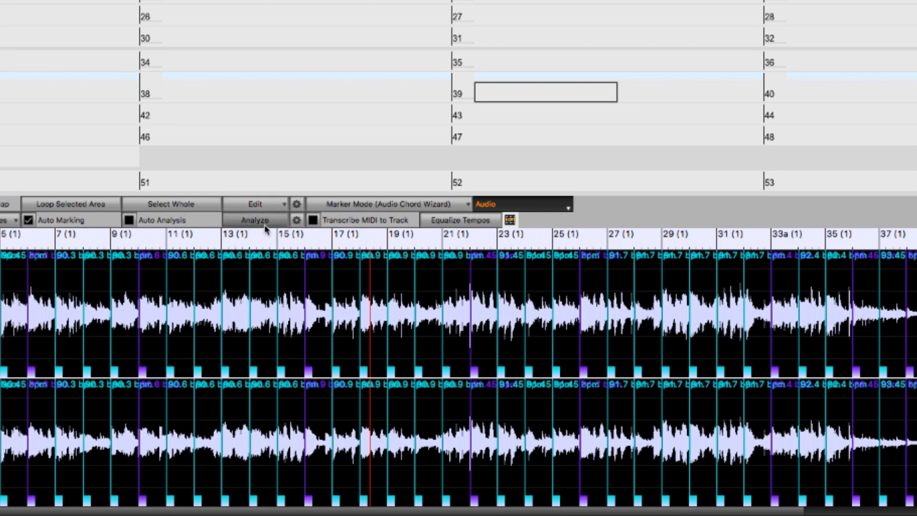
# Open the Audio Chord Wizard's custom analysis settings and set the song key to A.
pyautogui.click(297, 221)
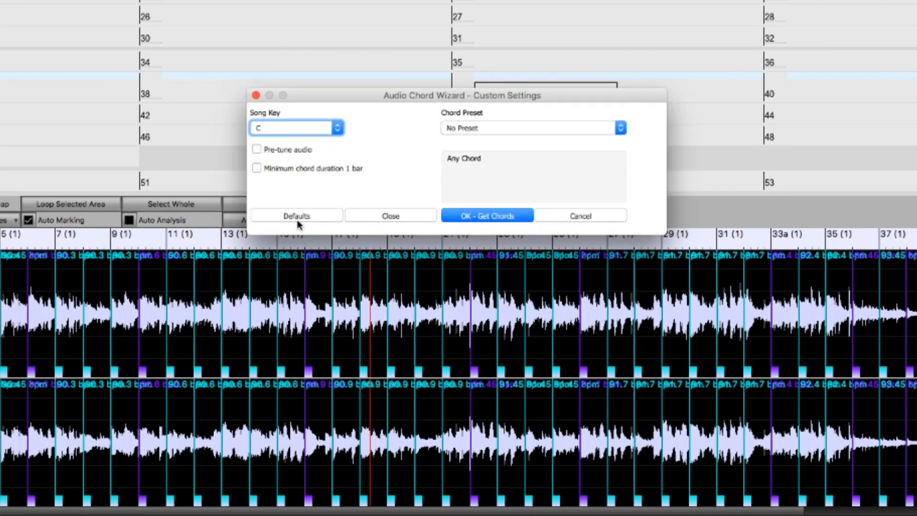
pyautogui.click(337, 128)
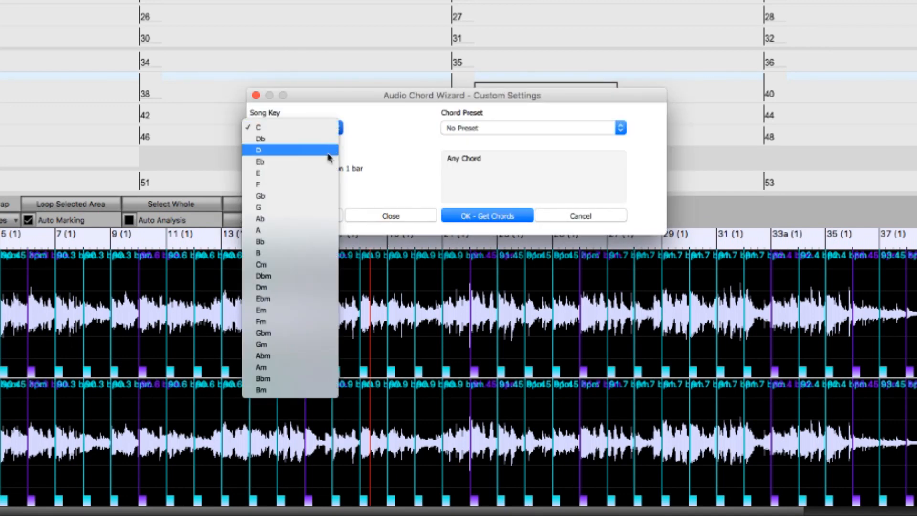
pyautogui.scroll(-2, 300, 234)
pyautogui.click(299, 230)
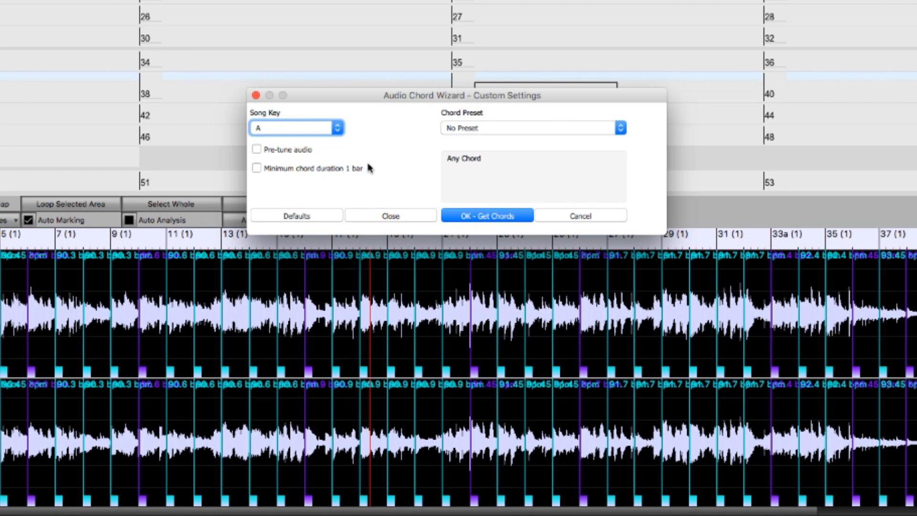
# Restrict the analysis to the Diatonic Triads chord preset and get the chords from the audio.
pyautogui.click(500, 128)
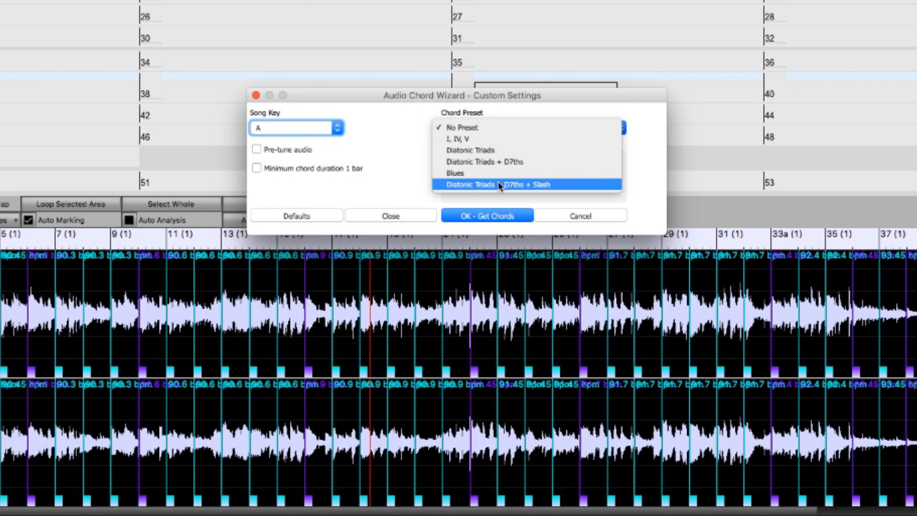
pyautogui.click(486, 154)
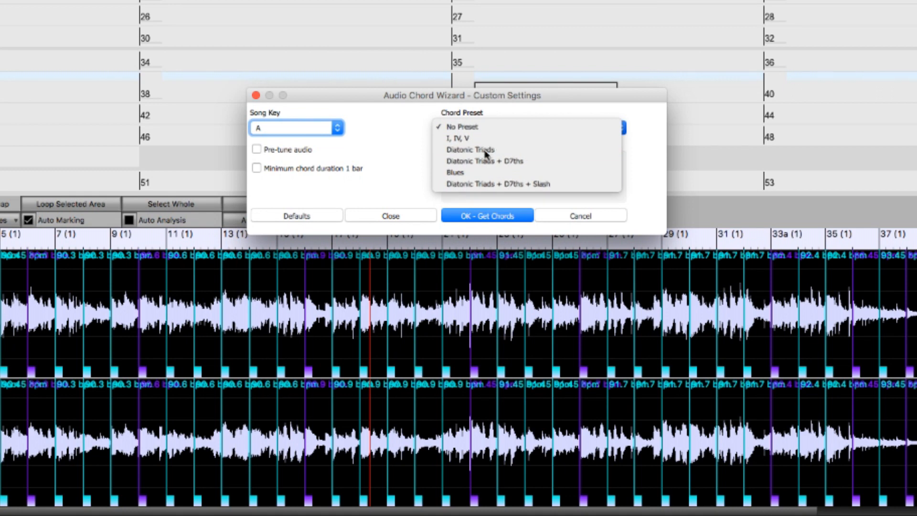
pyautogui.click(499, 214)
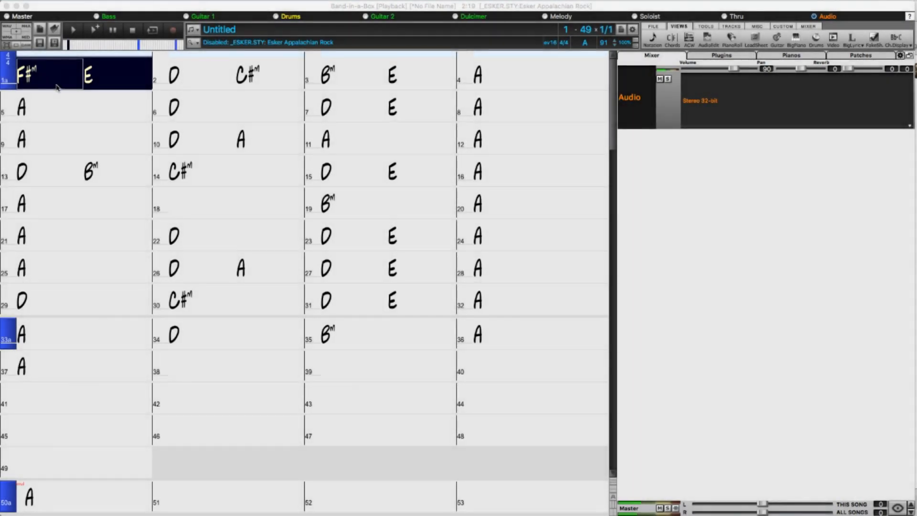
# Correct the extracted chord sheet, adding missing chords, A parts at bars 5 and 21, B parts at bars 13 and 29, and a 36-bar length.
pyautogui.click(155, 81)
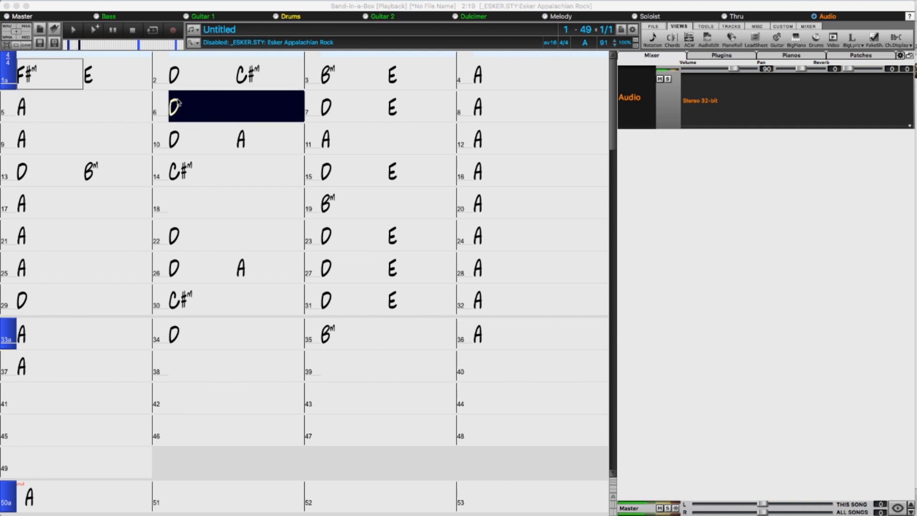
pyautogui.click(62, 117)
pyautogui.press('space')
pyautogui.press('Right')
pyautogui.press('Right')
pyautogui.press('Right')
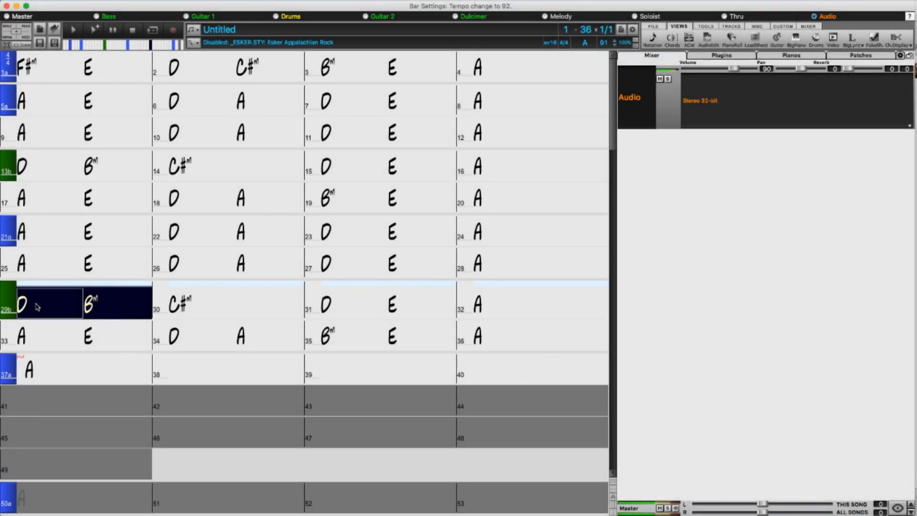
# Play the corrected chord sheet from the B part at bar 29 and follow its chords against the audio.
pyautogui.press('Right')
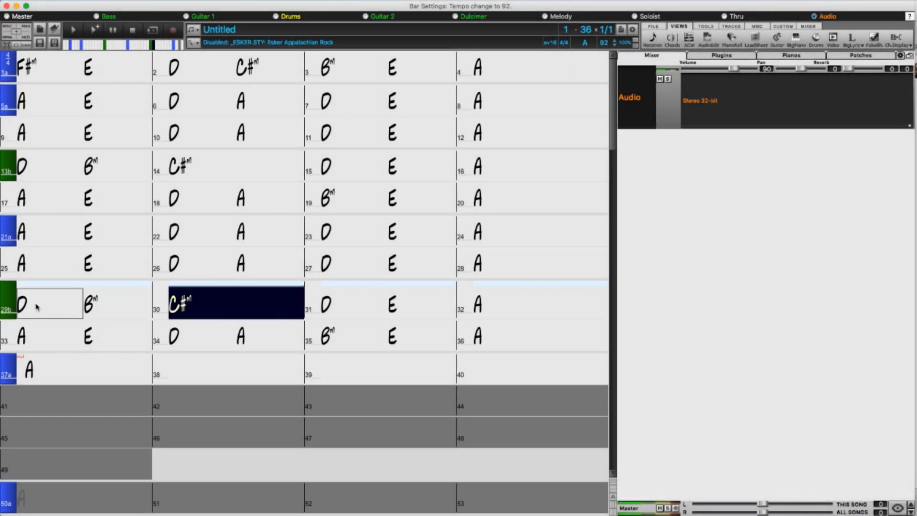
pyautogui.press('Right')
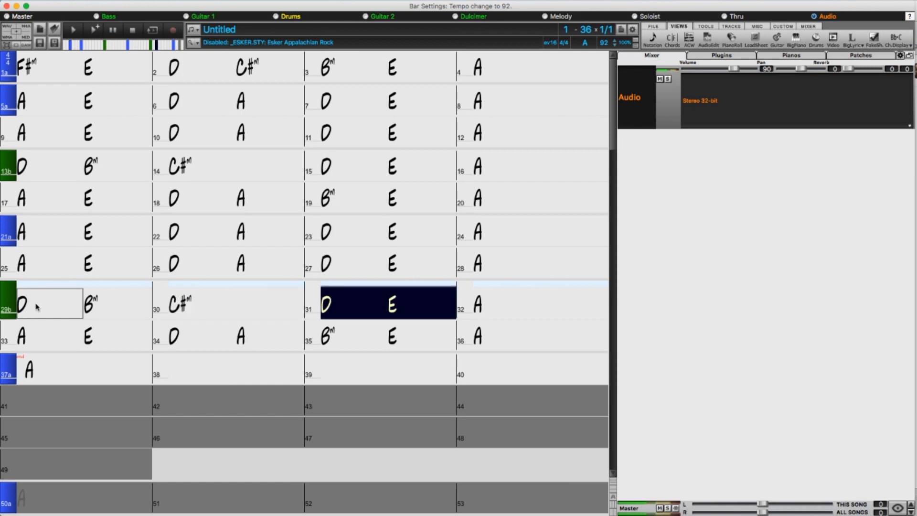
pyautogui.press('Right')
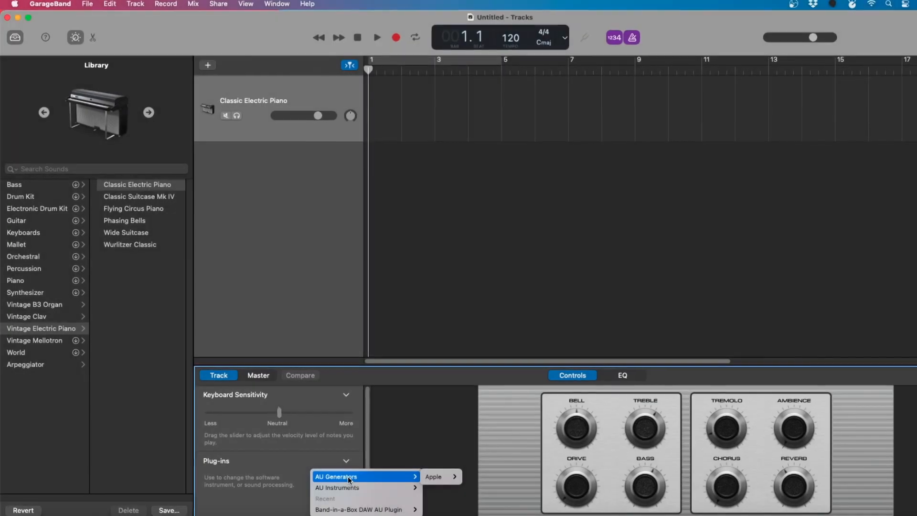
# Switch to GarageBand and load the stereo Band-in-a-Box DAW AU Plugin as the Classic Electric Piano track's AU instrument.
pyautogui.moveTo(353, 487)
pyautogui.moveTo(475, 499)
pyautogui.moveTo(549, 498)
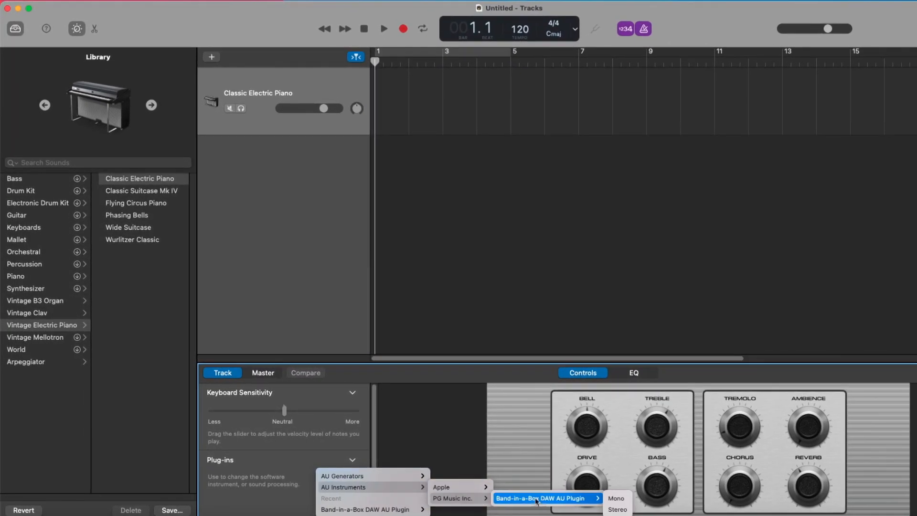
pyautogui.click(616, 509)
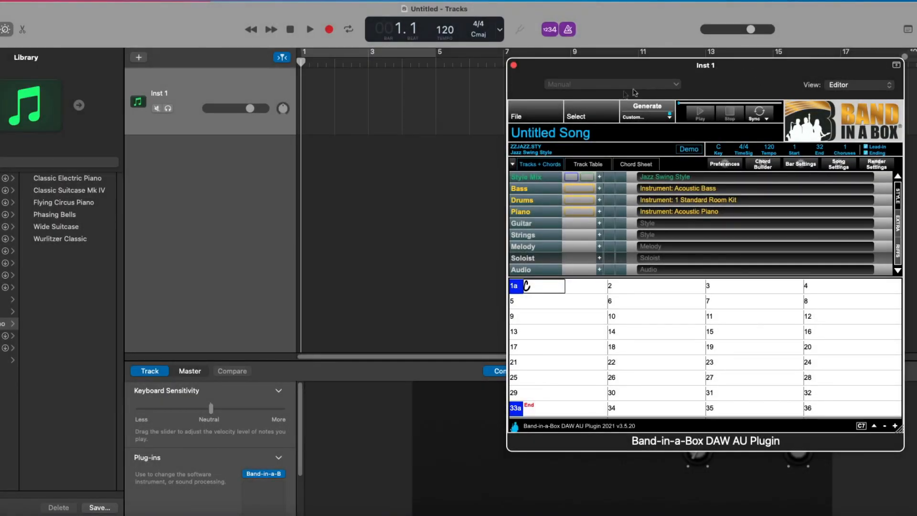
# Open the plugin's StylePicker and filter the styles by the Country Contemporary category.
pyautogui.click(535, 151)
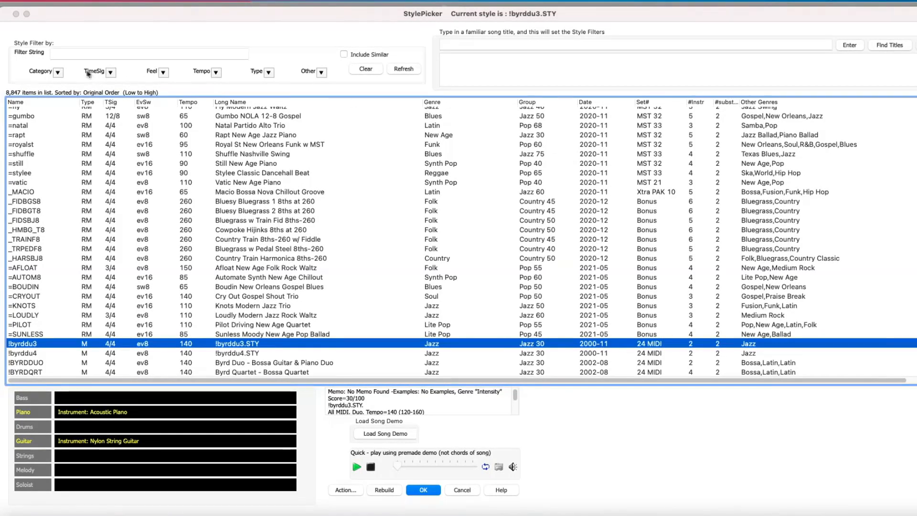
pyautogui.click(58, 73)
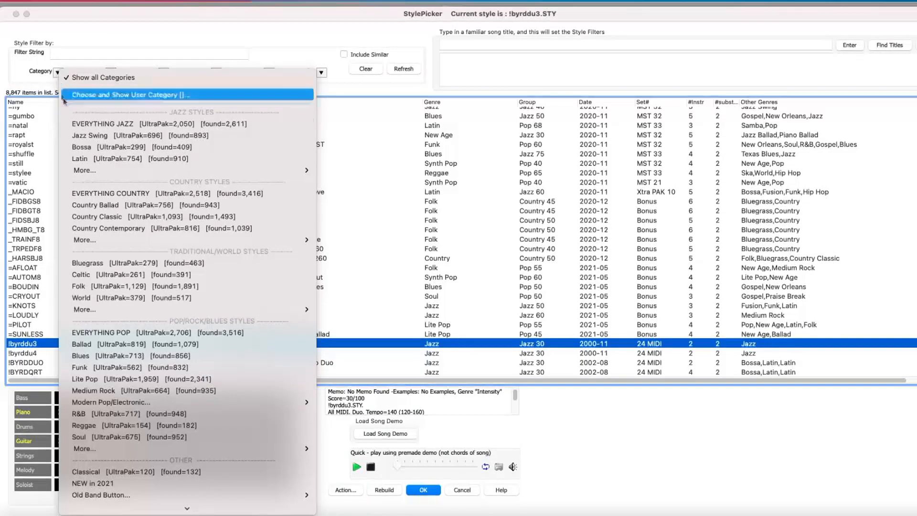
pyautogui.click(120, 228)
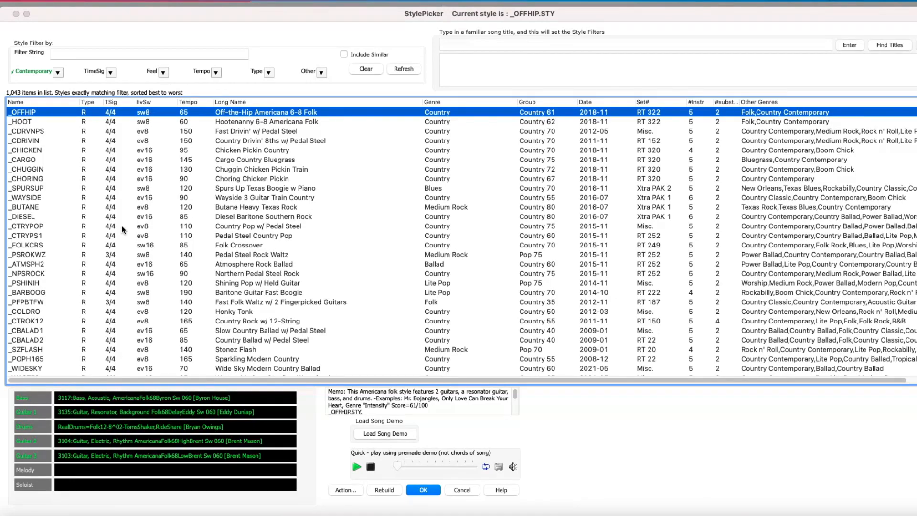
# Audition the Atmosphere Rock Ballad, Creeper Mod Dulcimer Ctry Train, Jouncing Nashville Radio Shuffle and Jupiter Floating Folk Waltz styles.
pyautogui.click(236, 262)
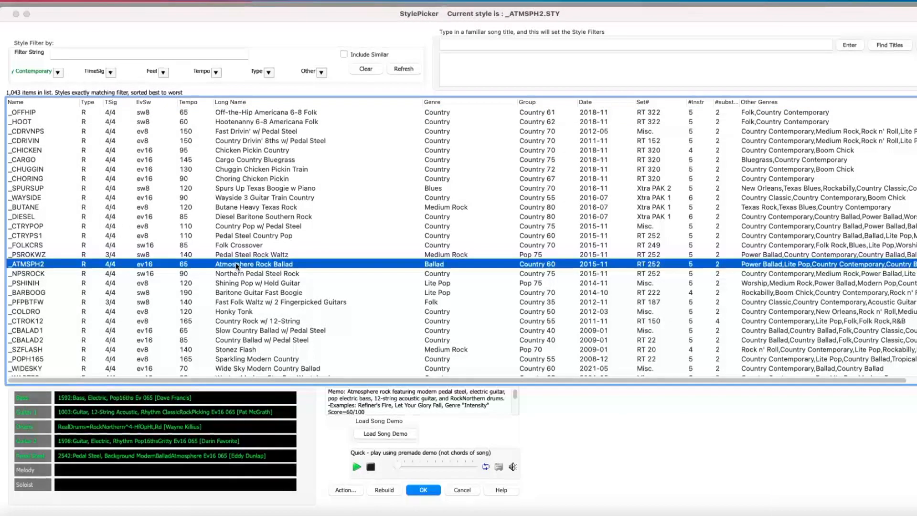
pyautogui.scroll(-6, 280, 292)
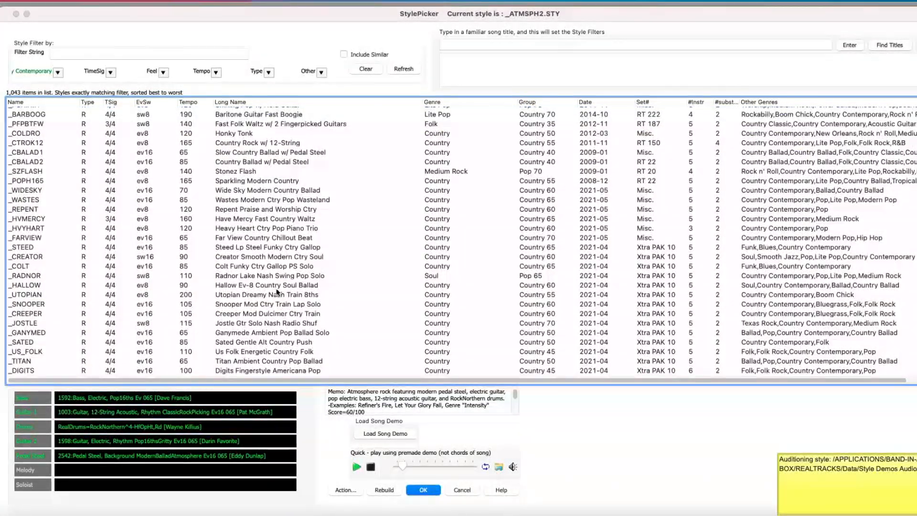
pyautogui.click(251, 312)
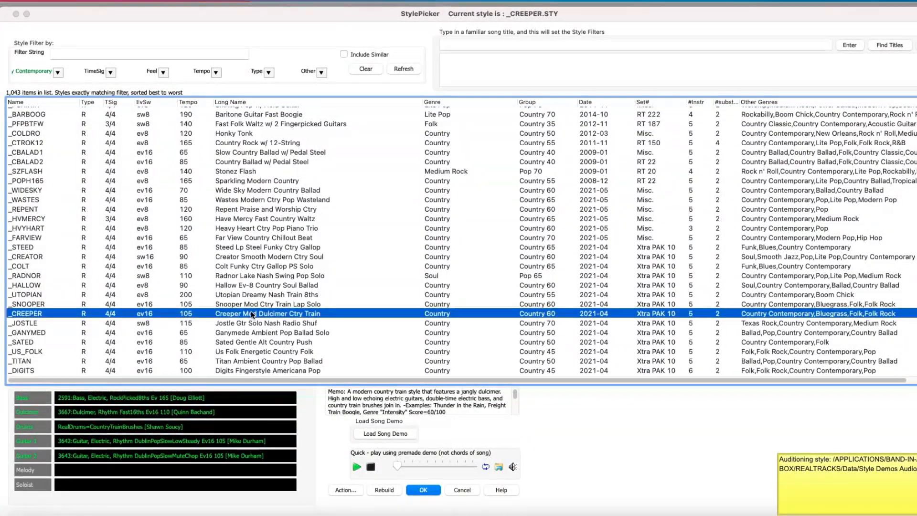
pyautogui.scroll(-3, 251, 310)
pyautogui.scroll(-1, 251, 312)
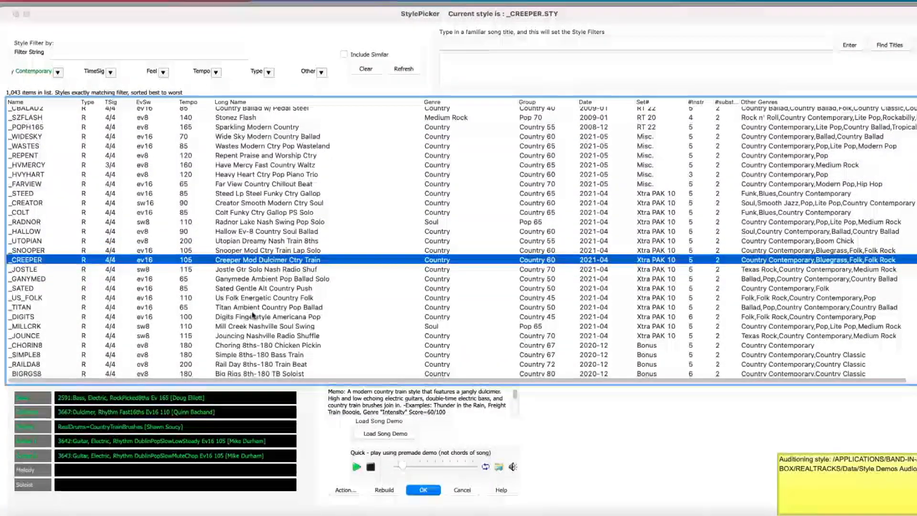
pyautogui.click(262, 336)
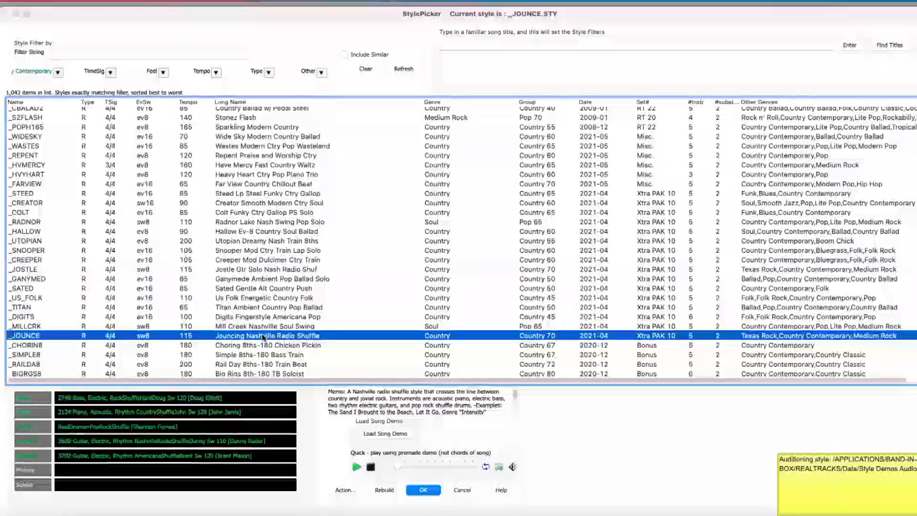
pyautogui.scroll(-8, 262, 336)
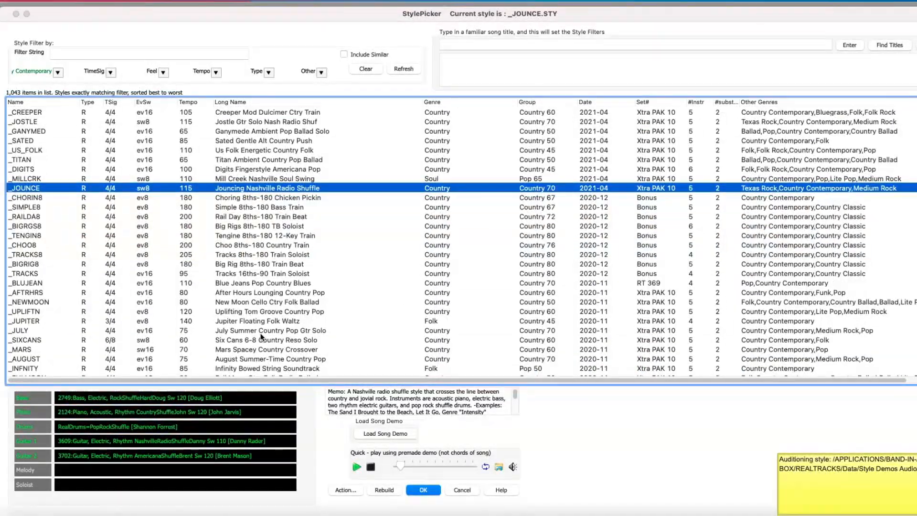
pyautogui.click(256, 321)
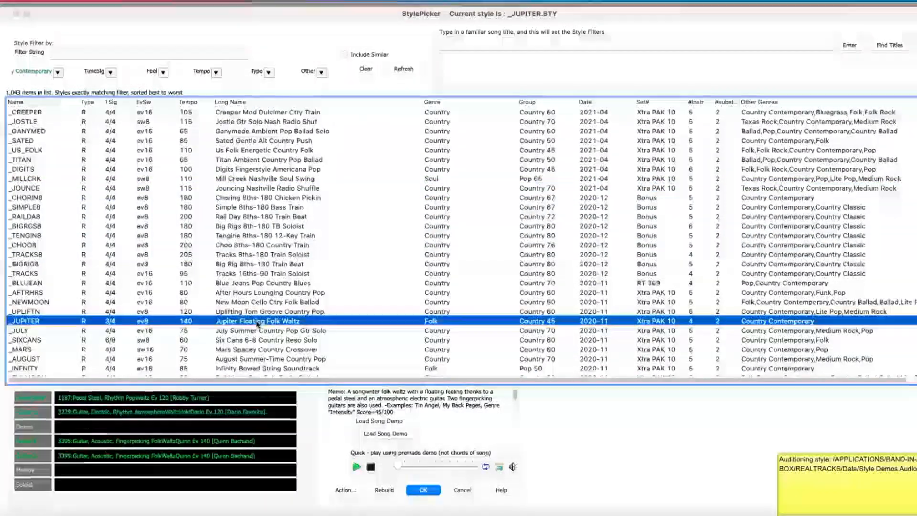
# Find the Ice Lake Gliding Country Folk style in the filtered list, audition it and load it into the song.
pyautogui.scroll(-5, 256, 324)
pyautogui.scroll(-3, 256, 324)
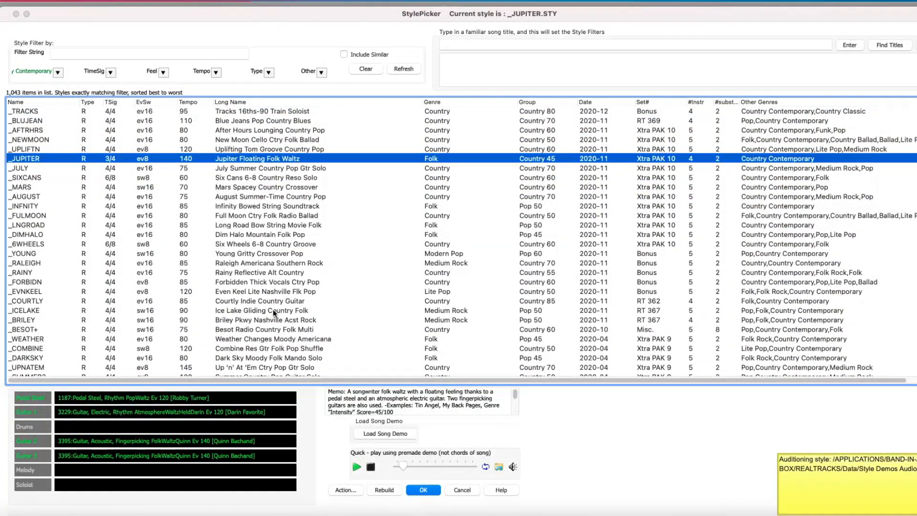
pyautogui.click(273, 309)
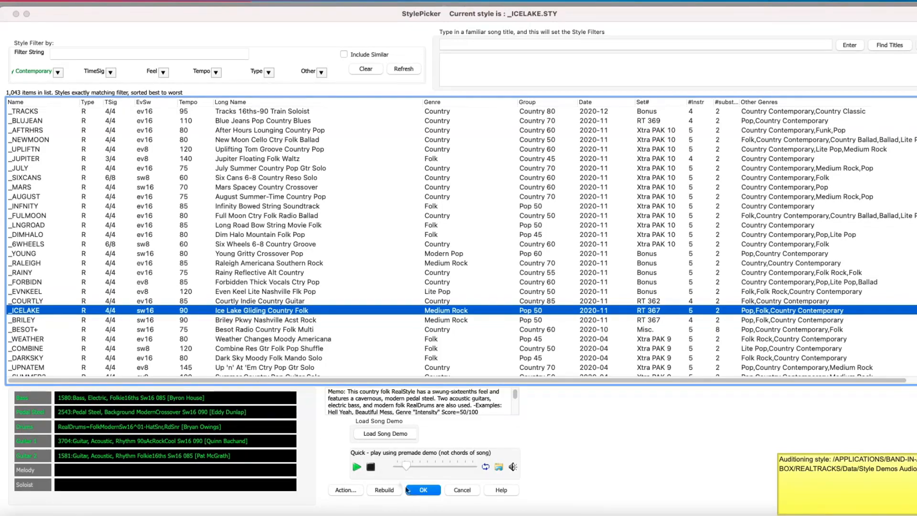
pyautogui.click(423, 489)
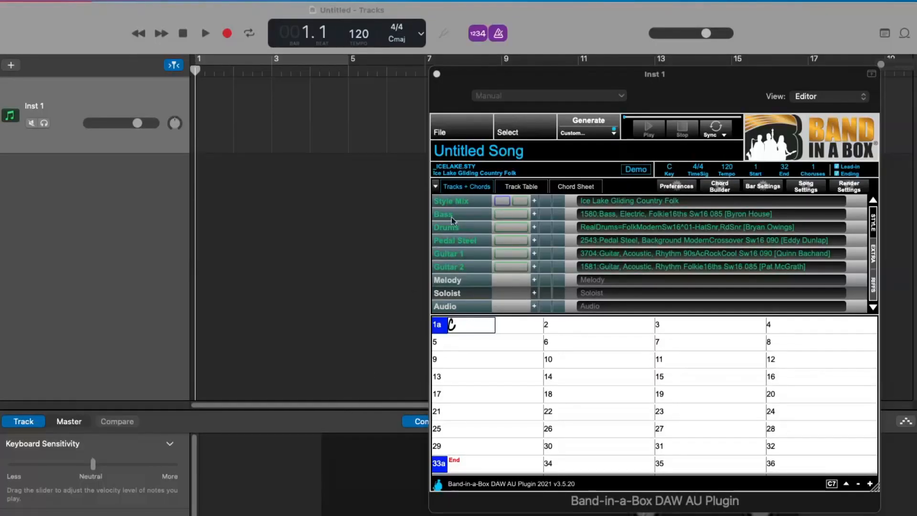
# Title the song "On the Icy Lake".
pyautogui.click(491, 150)
pyautogui.click(492, 151)
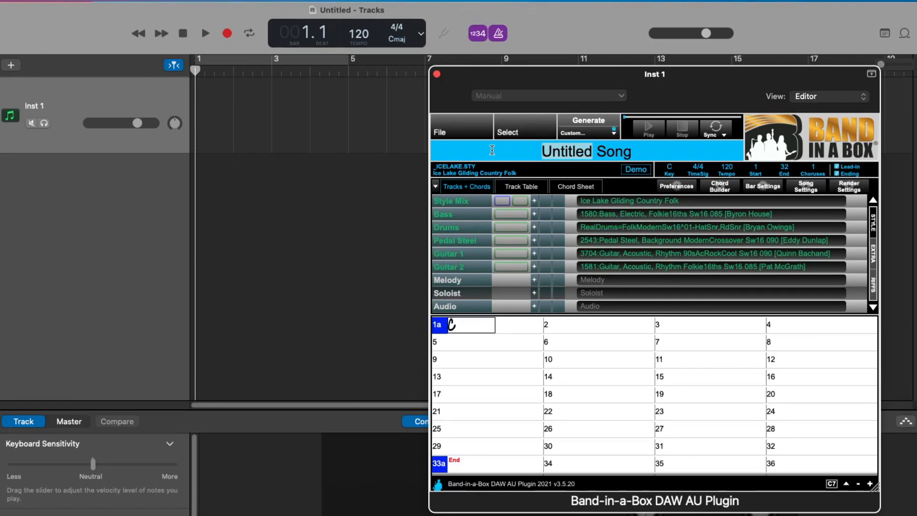
pyautogui.write('On the Icy')
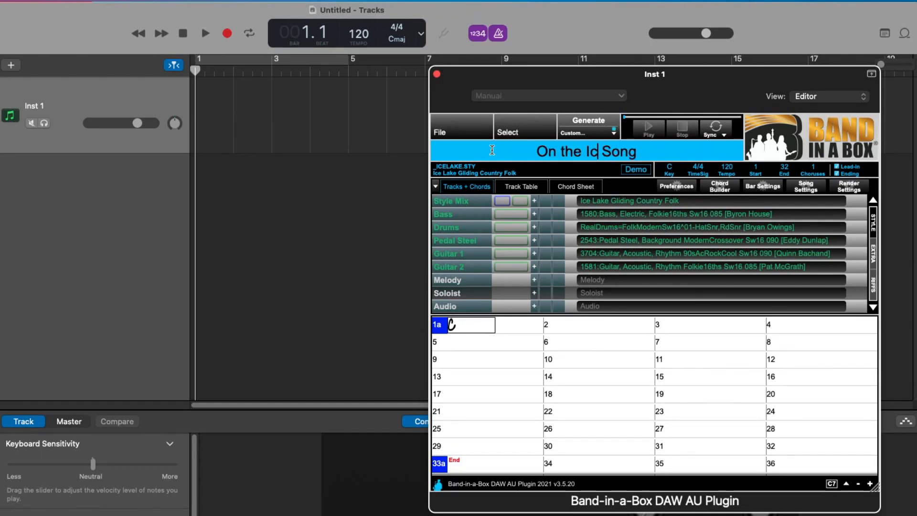
pyautogui.write(' Lake')
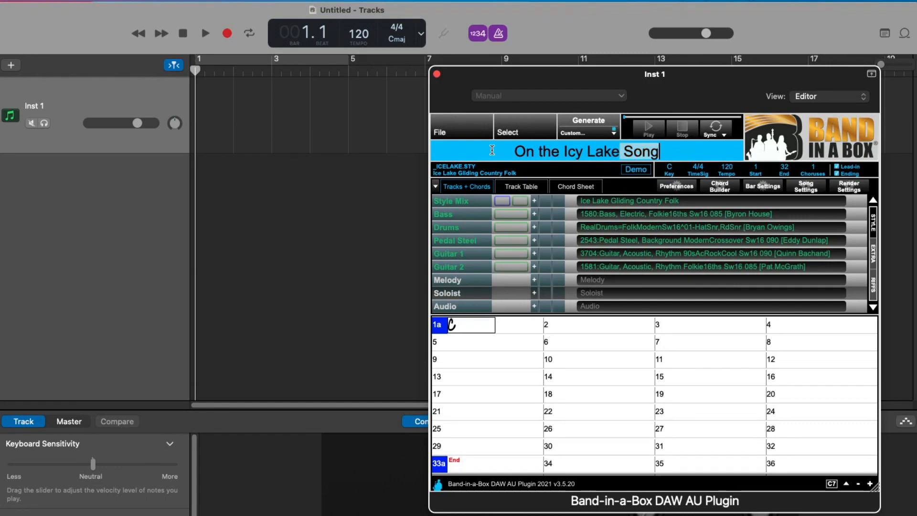
pyautogui.press('BackSpace')
pyautogui.press('BackSpace')
pyautogui.press('BackSpace')
pyautogui.press('BackSpace')
pyautogui.press('BackSpace')
pyautogui.press('Return')
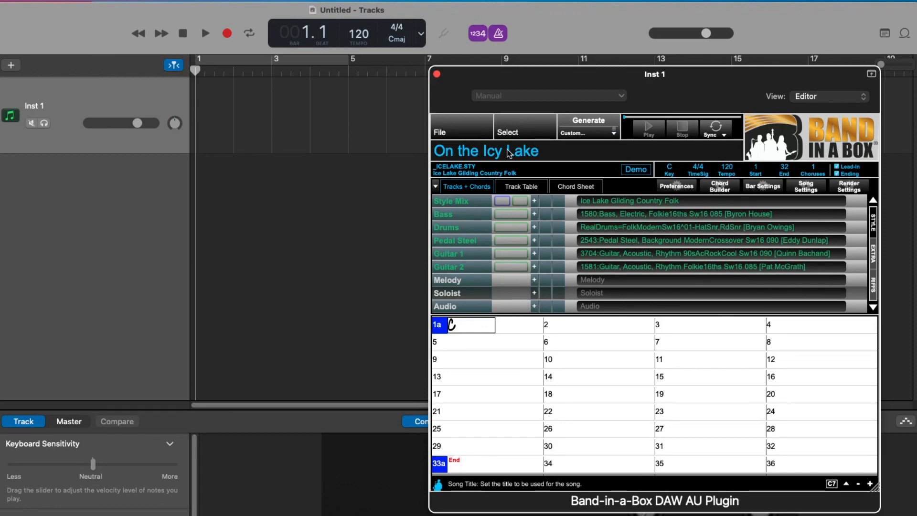
# Look at the track table, then show only the chord sheet with the upper toolbar area collapsed and the plugin window enlarged.
pyautogui.click(519, 188)
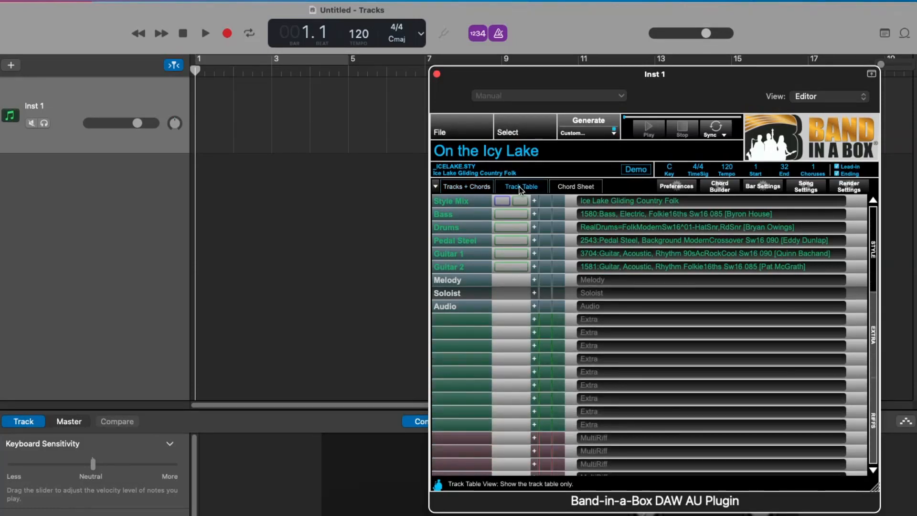
pyautogui.click(572, 186)
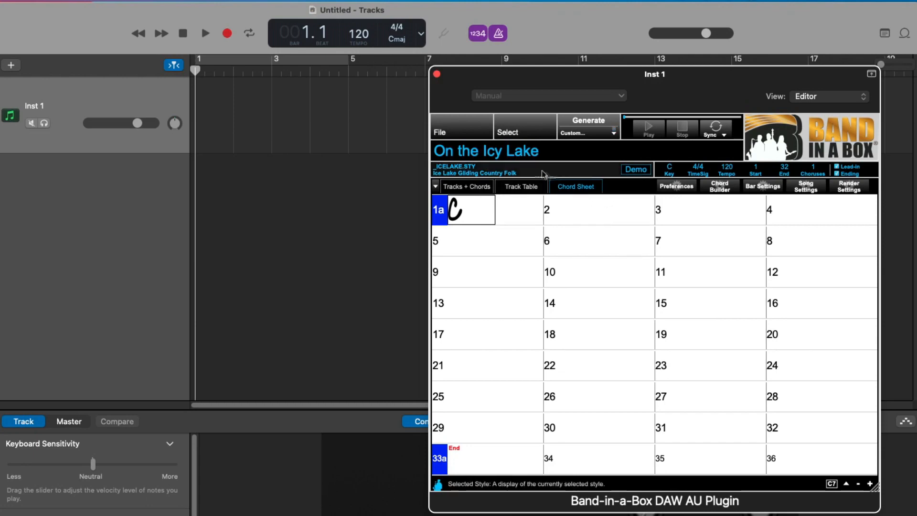
pyautogui.click(436, 187)
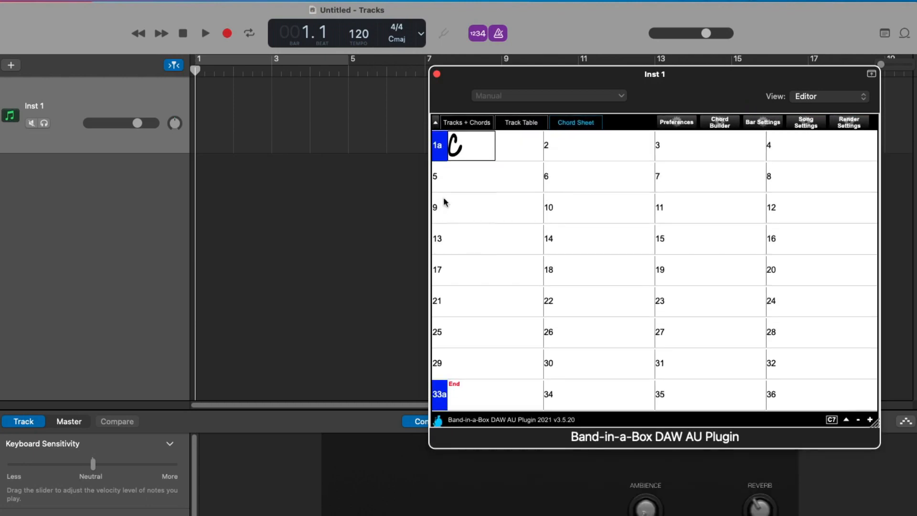
pyautogui.moveTo(878, 432); pyautogui.dragTo(881, 515)
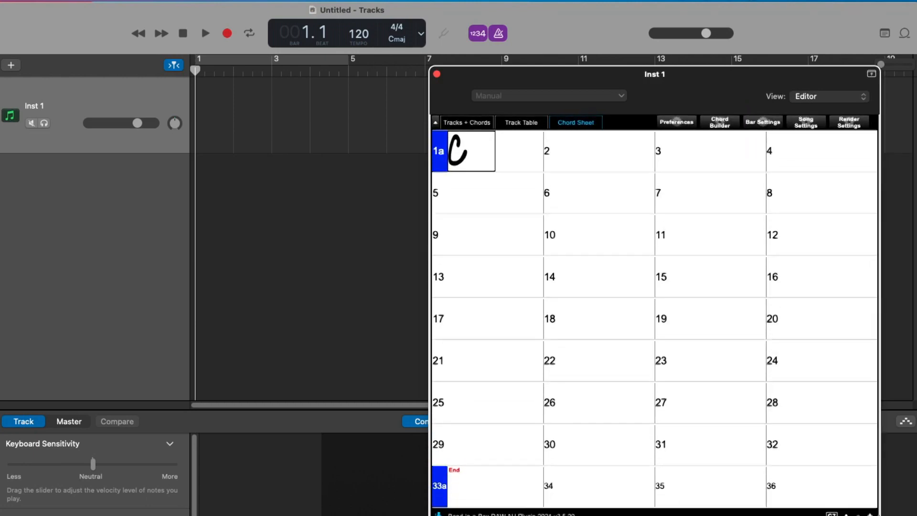
# Enter the chords F in bar 2, Am and G in bar 3, and Fm in bar 4.
pyautogui.click(465, 158)
pyautogui.press('Right')
pyautogui.press('Right')
pyautogui.write('F')
pyautogui.press('Return')
pyautogui.write('A')
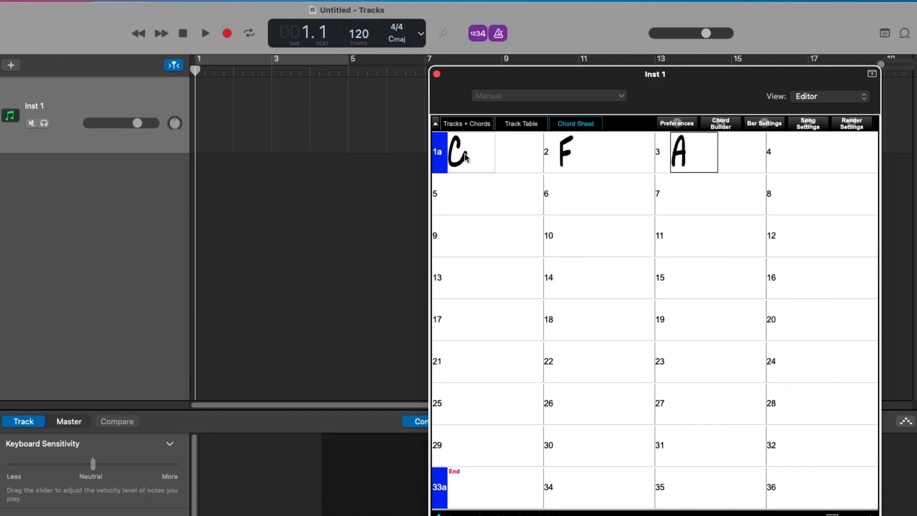
pyautogui.write('m G')
pyautogui.press('Return')
pyautogui.write('Fm')
pyautogui.press('Return')
# Enter the chords C, F, Am G and Fm in bars 5 to 8.
pyautogui.write('C')
pyautogui.press('Return')
pyautogui.write('F')
pyautogui.press('Return')
pyautogui.write('Am G')
pyautogui.press('Return')
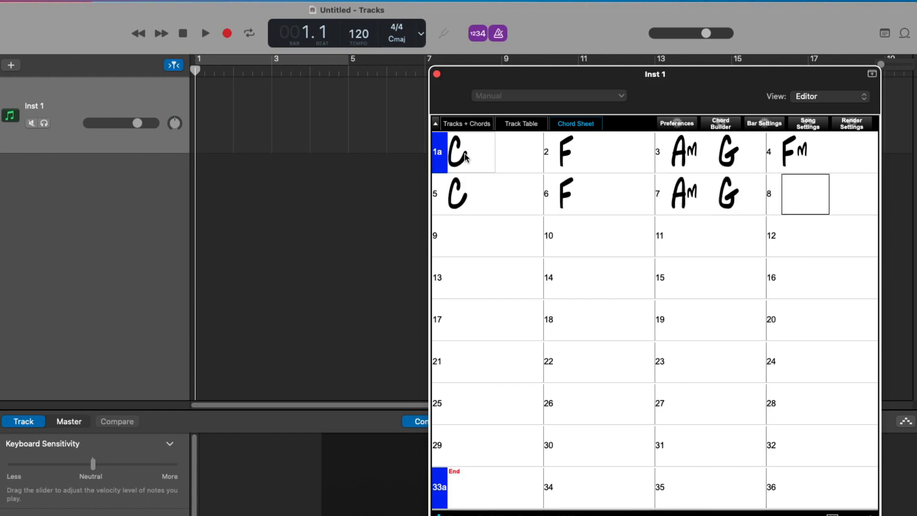
pyautogui.press('Return')
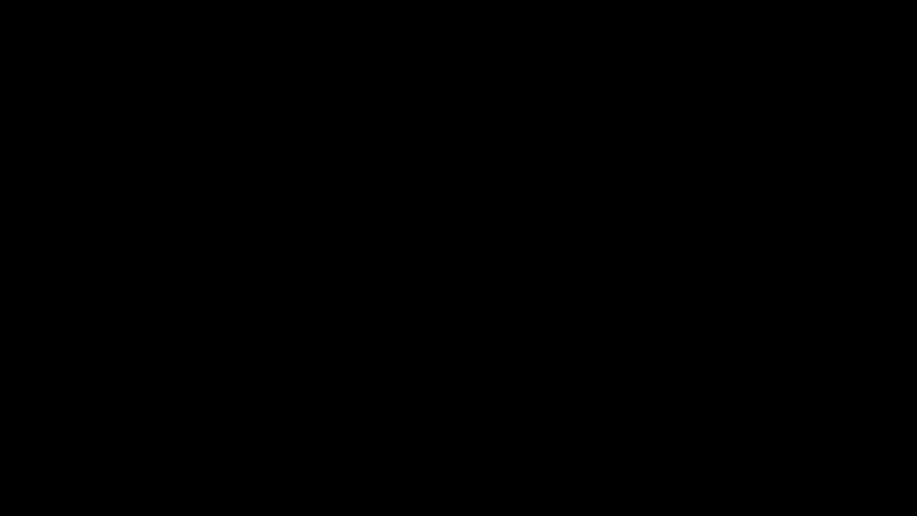
# Also show Nashville Notation above the normal chord symbols, and review the Chord Display and Chord Font preferences.
pyautogui.click(528, 242)
pyautogui.rightClick(529, 242)
pyautogui.moveTo(568, 308)
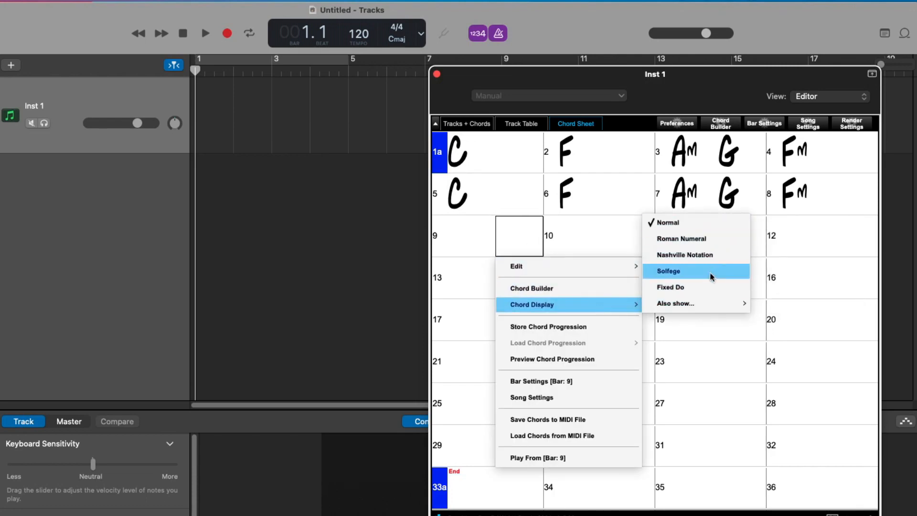
pyautogui.moveTo(709, 302)
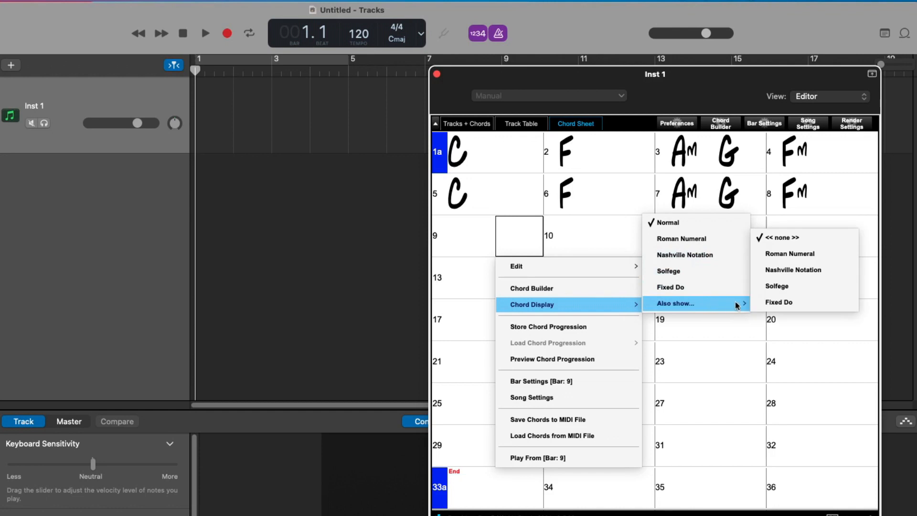
pyautogui.click(817, 270)
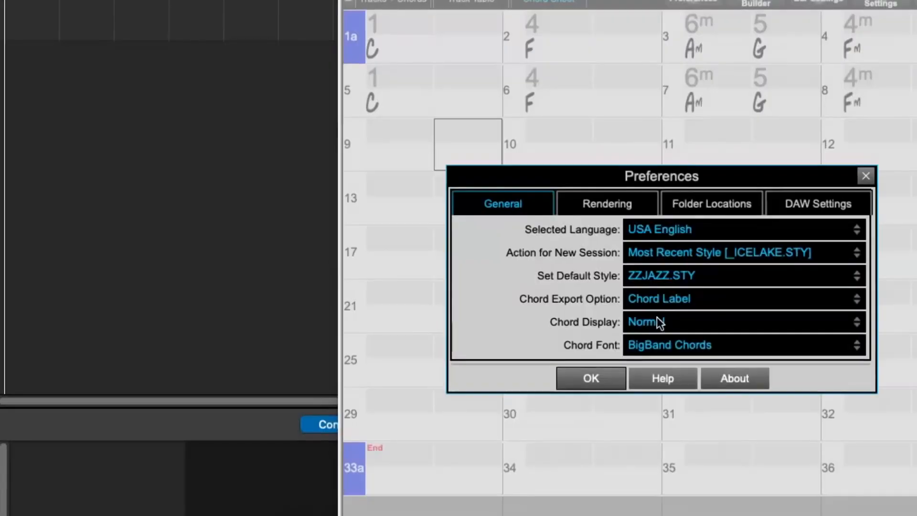
pyautogui.click(658, 321)
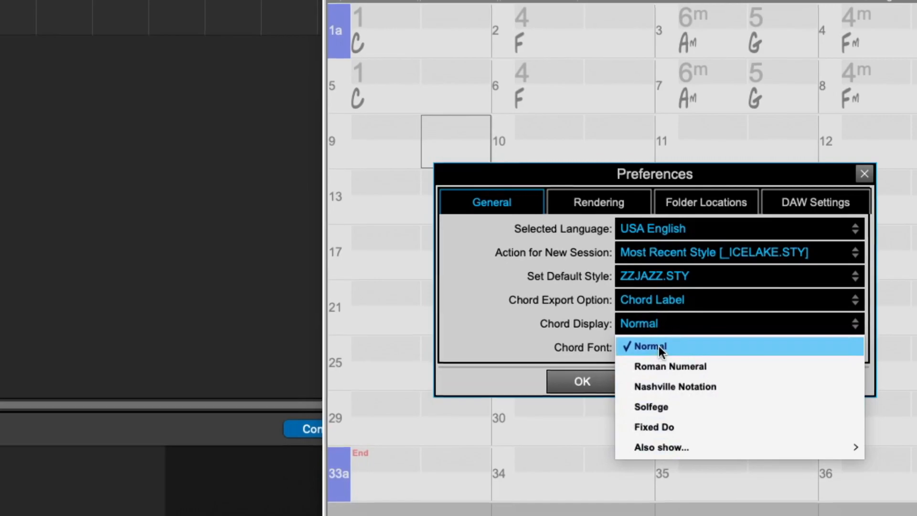
pyautogui.click(658, 346)
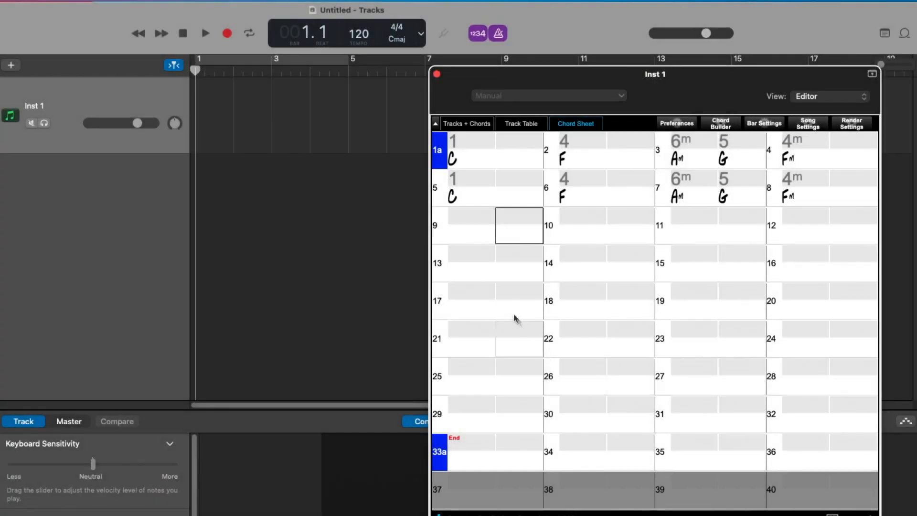
# Enter the chord 2m in bar 9 and Bb7 in bar 10.
pyautogui.click(477, 238)
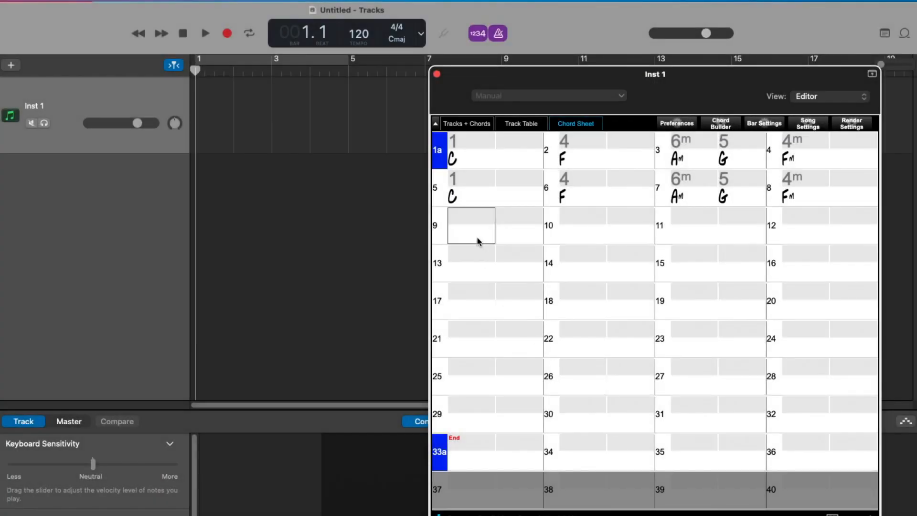
pyautogui.write('2m')
pyautogui.press('Return')
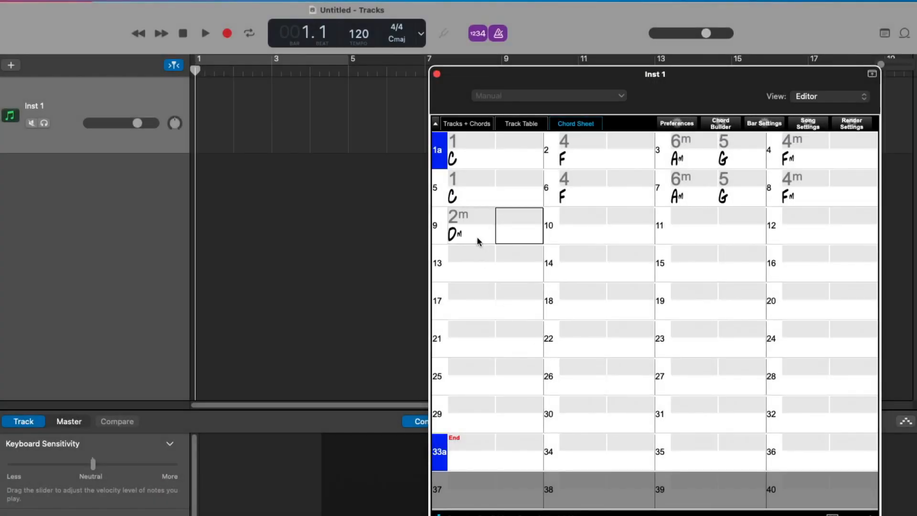
pyautogui.press('Right')
pyautogui.write('Bb7')
pyautogui.press('Return')
pyautogui.press('Right')
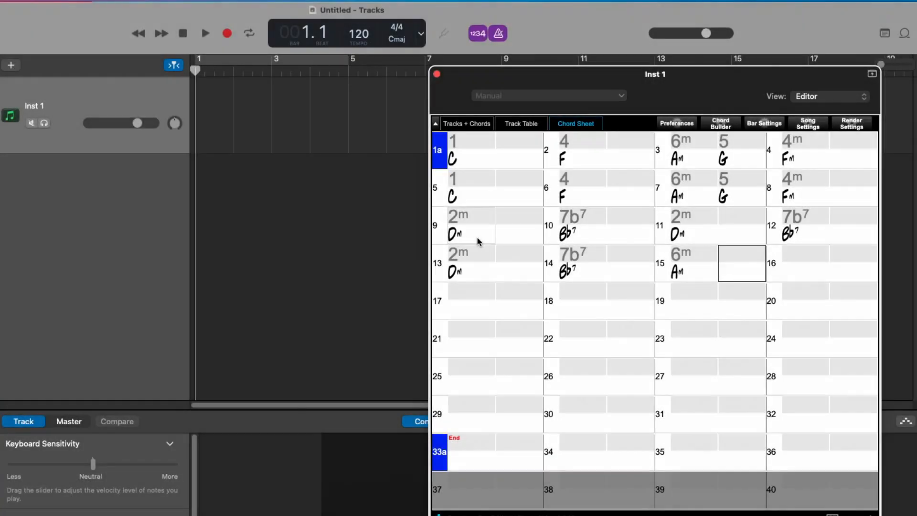
# Fill bars 11 to 16 with Dm, Bb7, Dm, Bb7, Am G and Fm, and set a B part marker at bar 9.
pyautogui.press('Return')
pyautogui.press('Return')
pyautogui.press('Right')
pyautogui.press('Up')
pyautogui.press('Up')
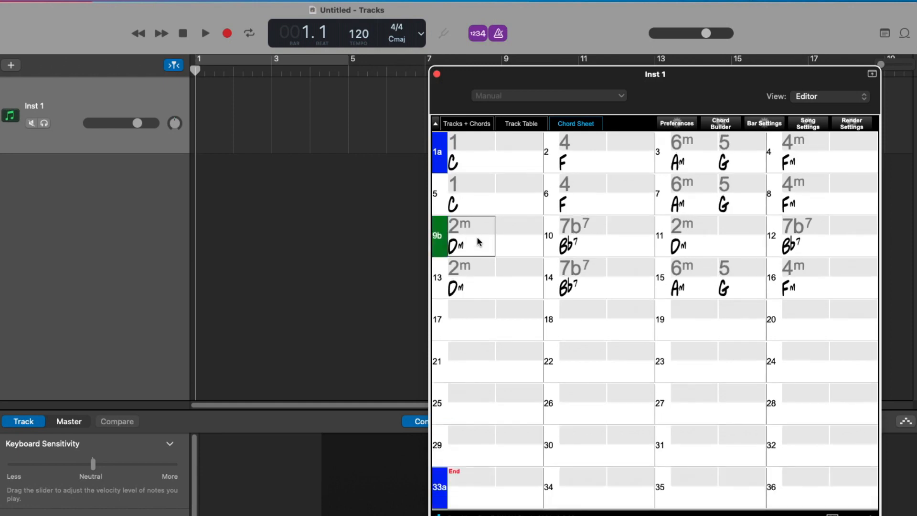
# Copy the chords and part markers of bars 1 to 16 and paste them from bar 17.
pyautogui.moveTo(474, 164)
pyautogui.mouseDown()
pyautogui.moveTo(686, 250)
pyautogui.moveTo(855, 289)
pyautogui.mouseUp()
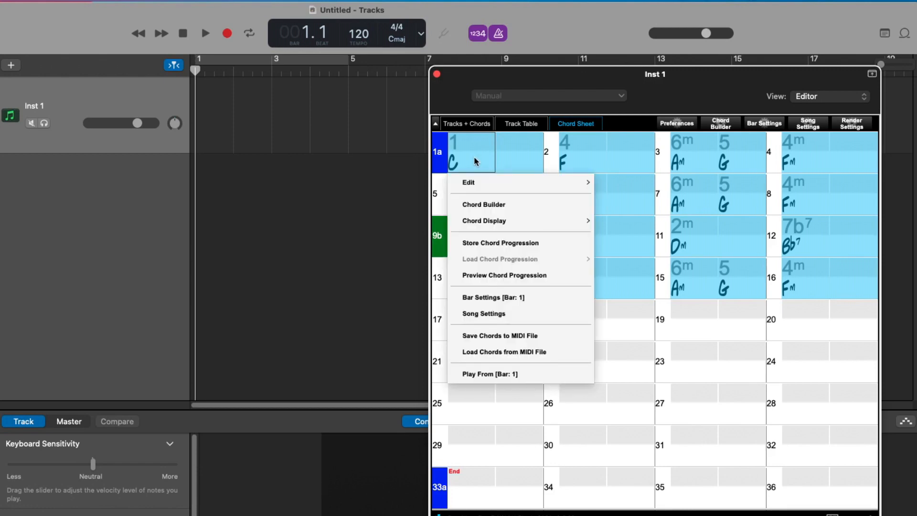
pyautogui.moveTo(473, 184)
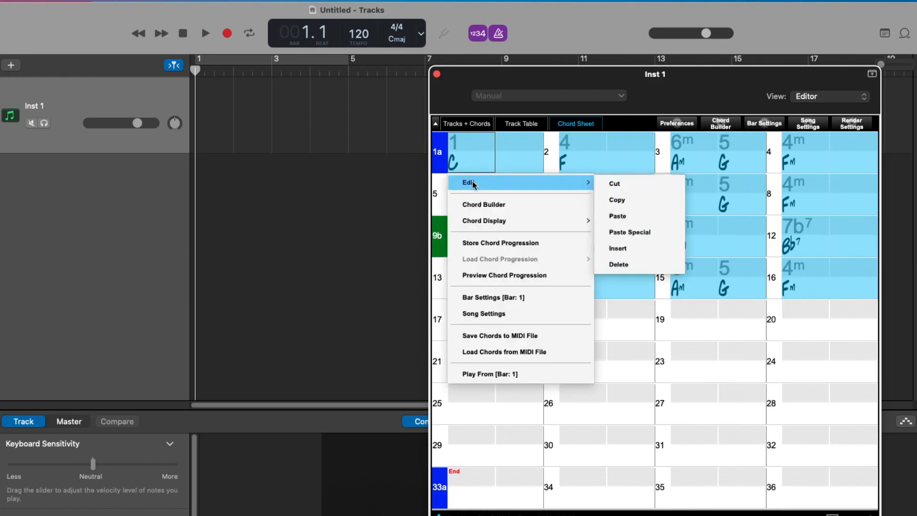
pyautogui.click(622, 200)
pyautogui.click(476, 325)
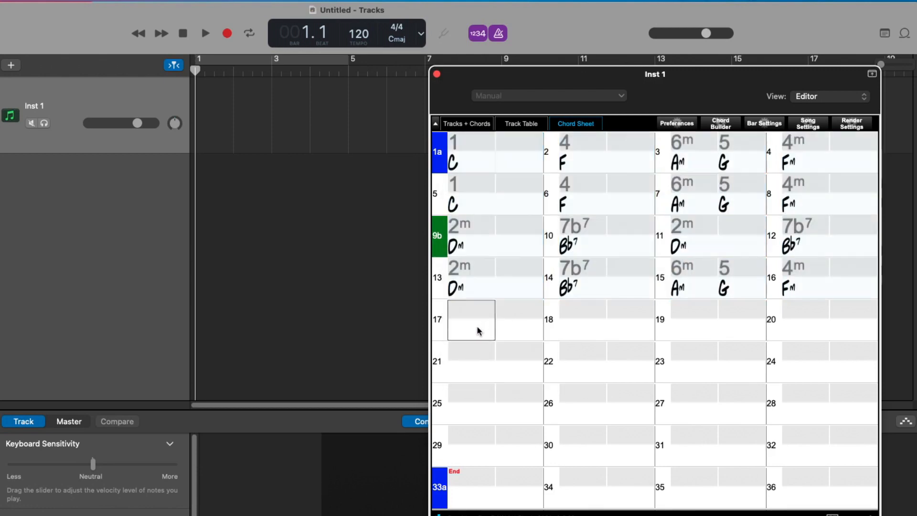
pyautogui.rightClick(476, 325)
pyautogui.moveTo(579, 349)
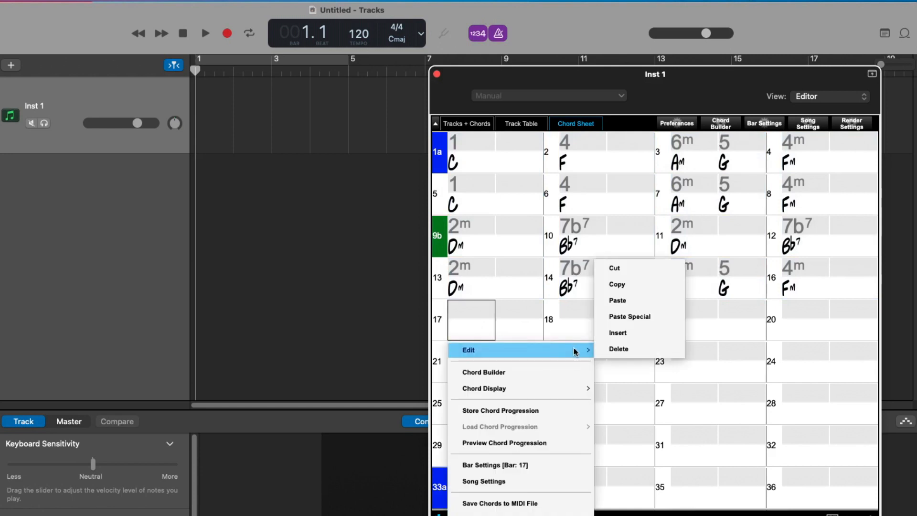
pyautogui.click(635, 299)
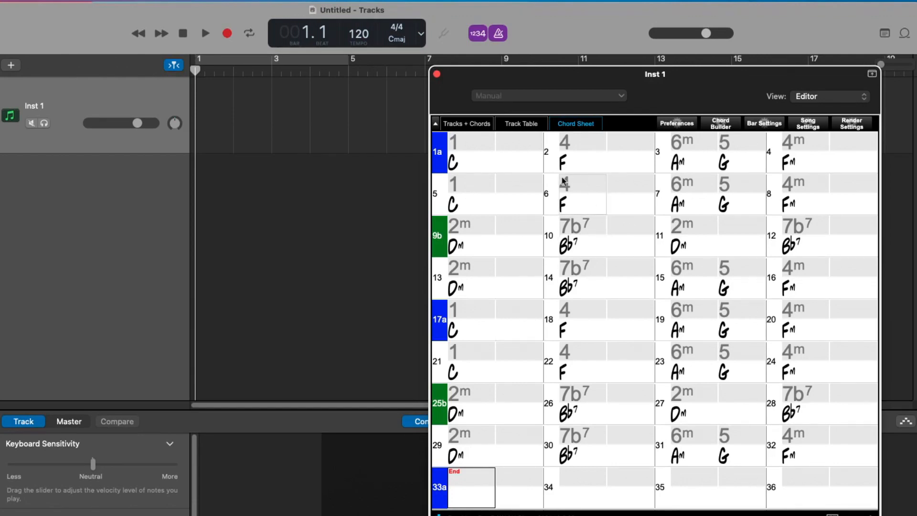
# Restore the plugin's upper toolbar area and set both the plugin's song tempo and the GarageBand project tempo to 93.
pyautogui.click(435, 122)
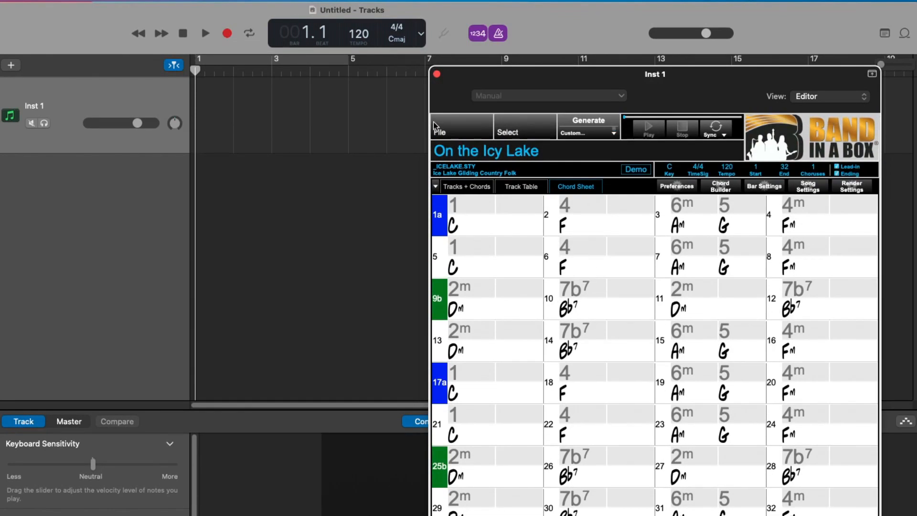
pyautogui.click(725, 167)
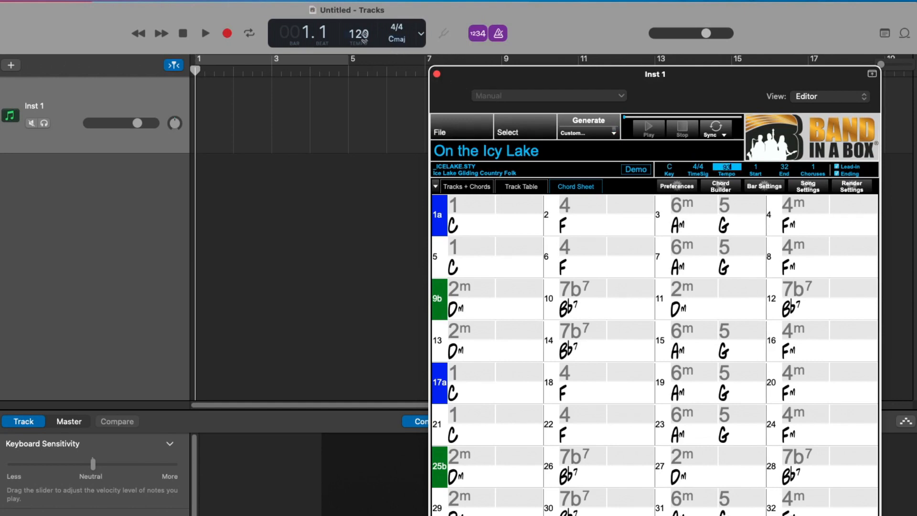
pyautogui.doubleClick(358, 33)
pyautogui.write('93')
pyautogui.press('Return')
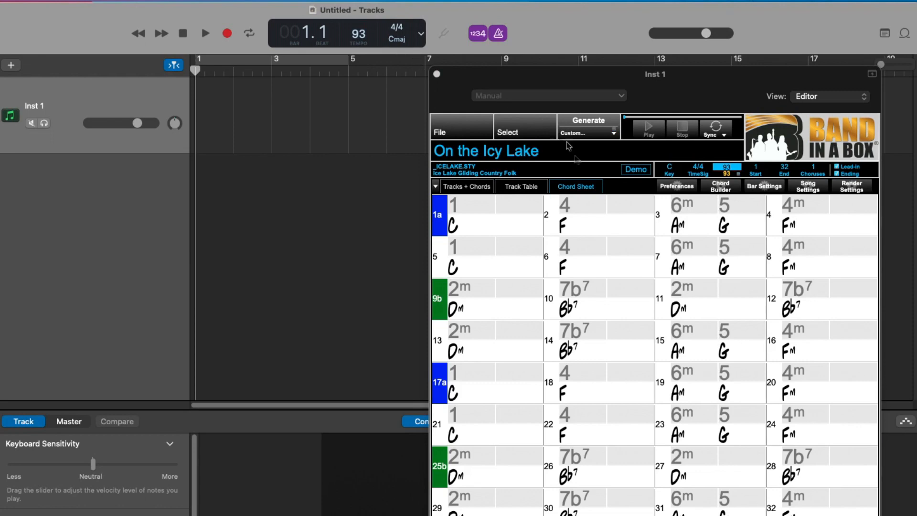
# Generate the song's tracks, display them in the track table and dismiss the completion message.
pyautogui.click(587, 125)
pyautogui.click(587, 126)
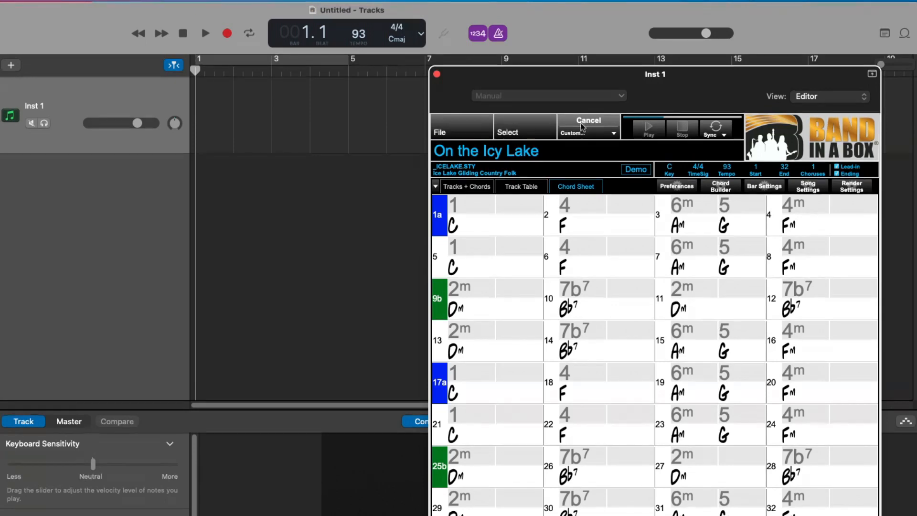
pyautogui.click(543, 187)
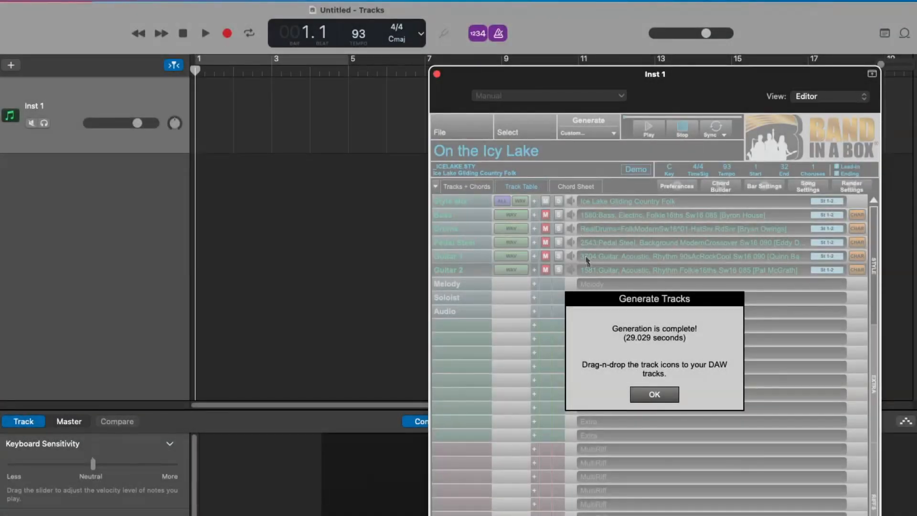
pyautogui.click(646, 397)
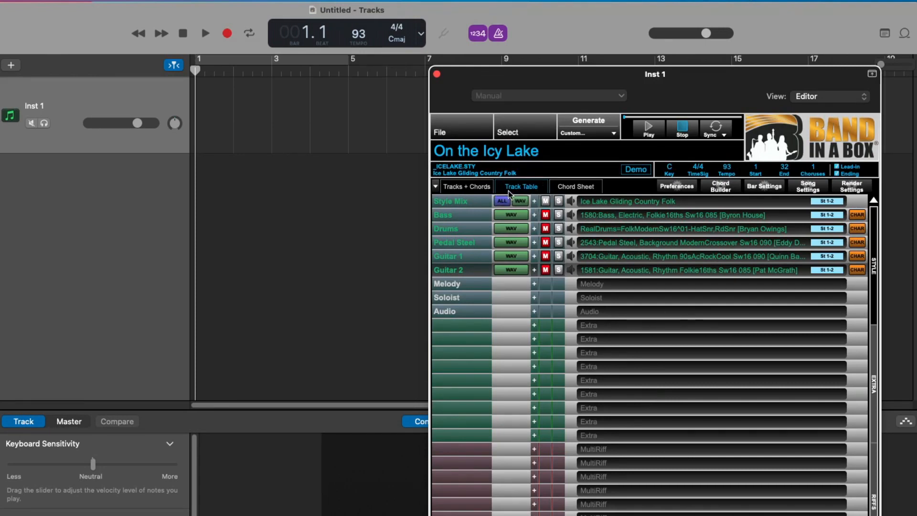
# Place all the generated instrument tracks into the GarageBand track area and play the song, moving the plugin window clear of the tracks.
pyautogui.click(479, 186)
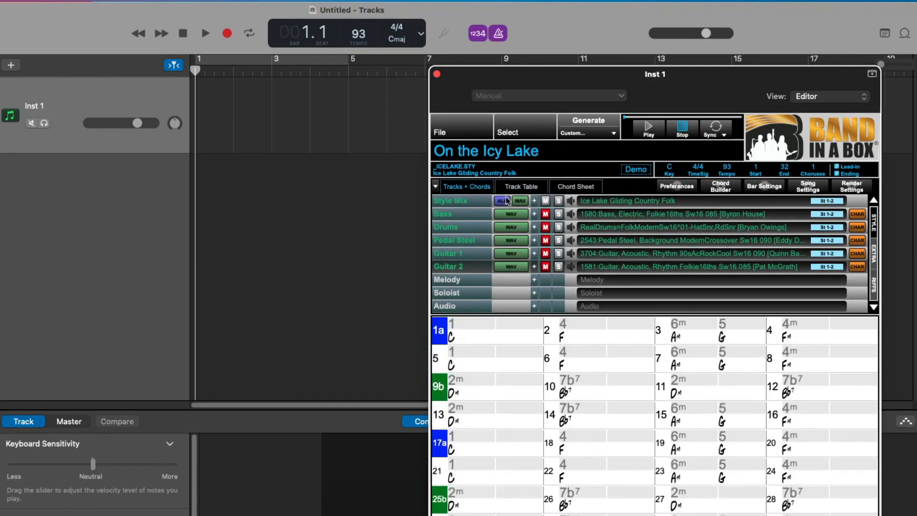
pyautogui.moveTo(510, 201); pyautogui.dragTo(128, 228)
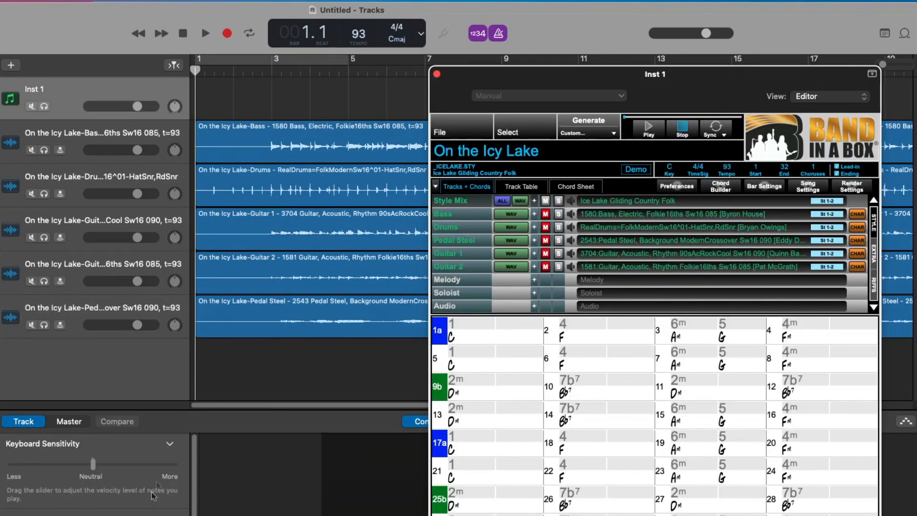
pyautogui.click(245, 71)
pyautogui.press('space')
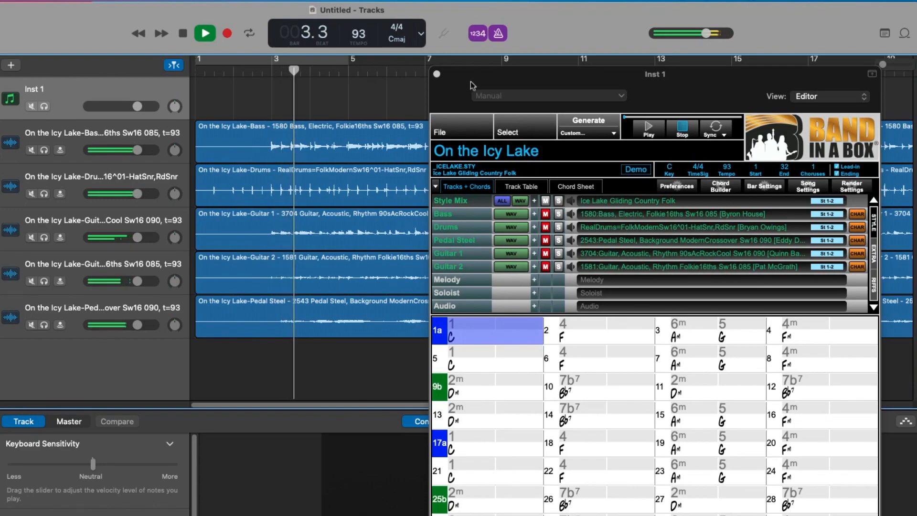
pyautogui.moveTo(475, 80); pyautogui.dragTo(688, 77)
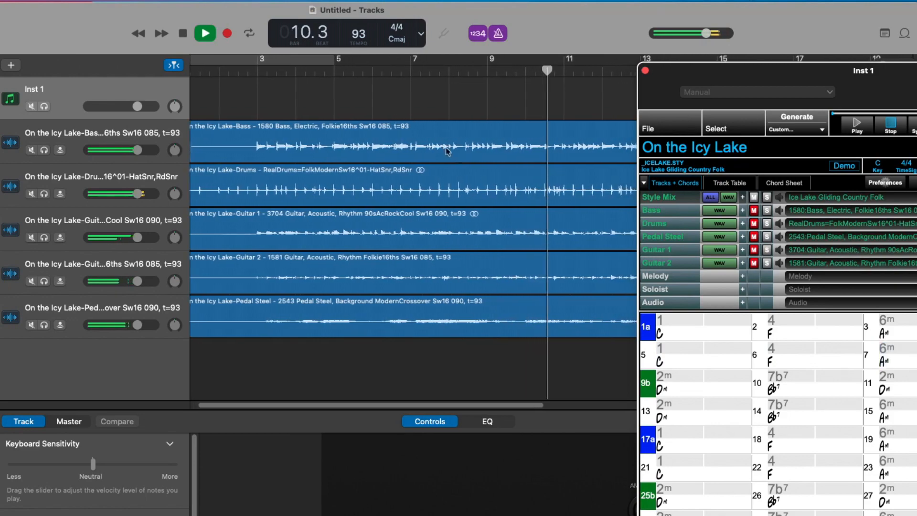
pyautogui.moveTo(693, 78); pyautogui.dragTo(0, 56)
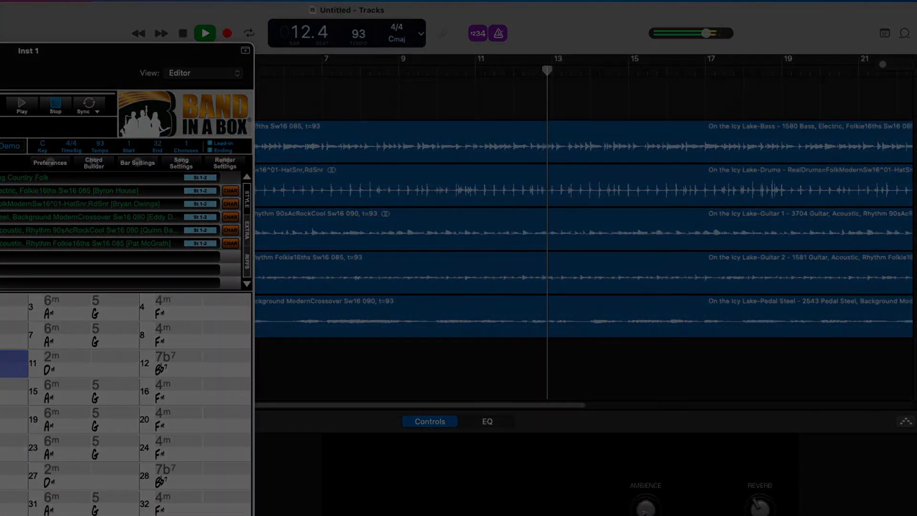
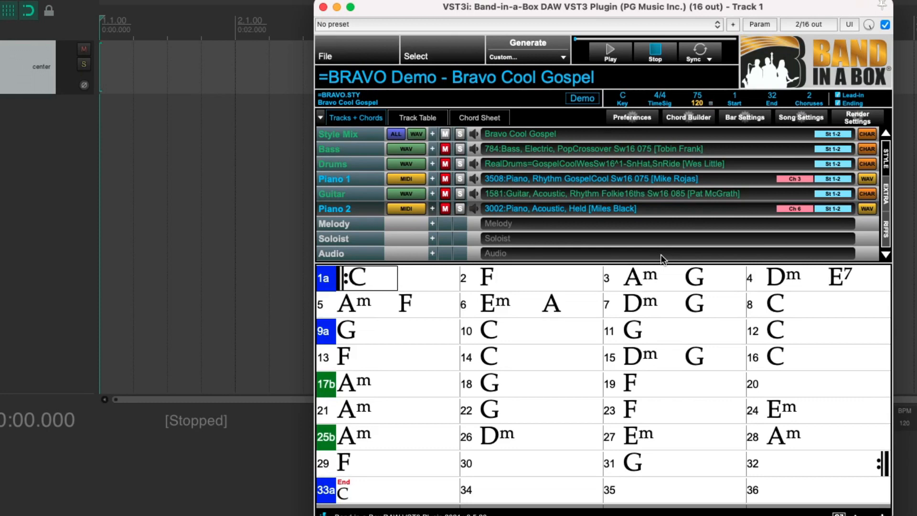
# Play the demo song from bar 1 and mute the Style Mix so the individual instrument tracks sound instead.
pyautogui.doubleClick(376, 286)
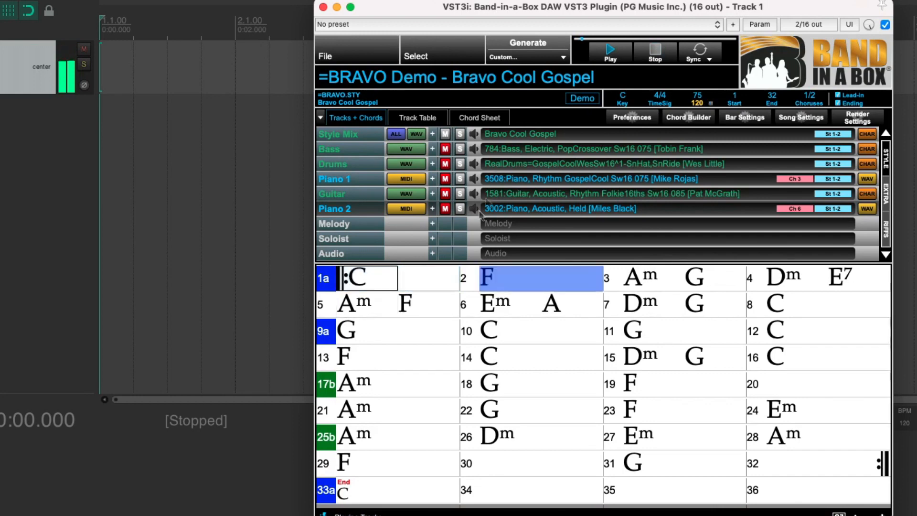
pyautogui.click(654, 51)
pyautogui.click(610, 55)
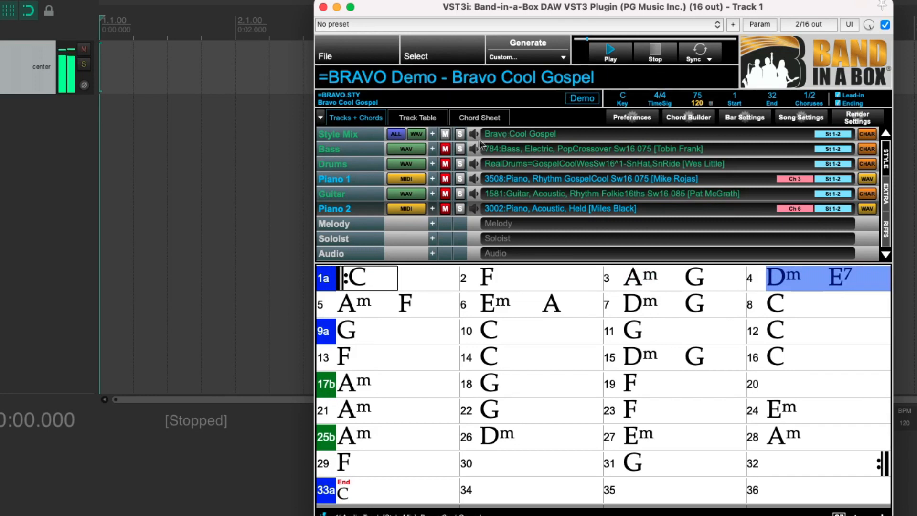
pyautogui.click(446, 134)
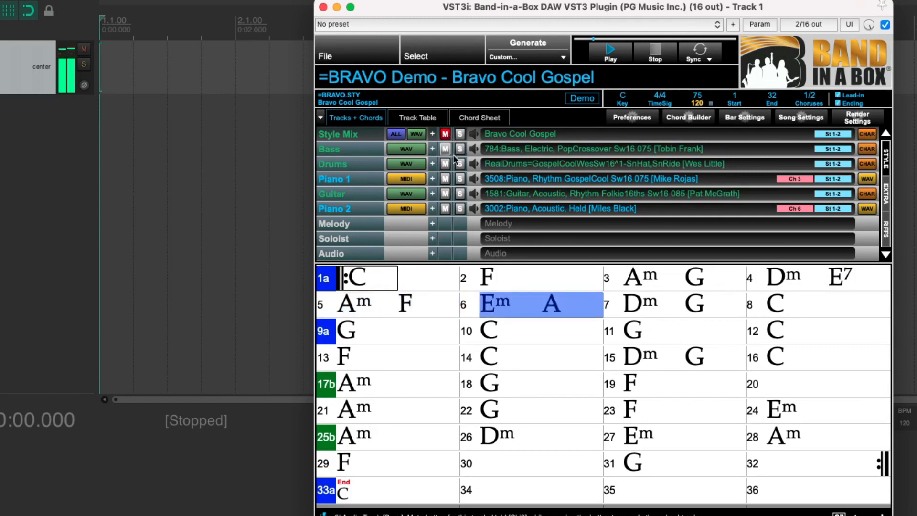
# Solo the Bass and Drums tracks during playback and clear both solos.
pyautogui.click(459, 148)
pyautogui.click(460, 164)
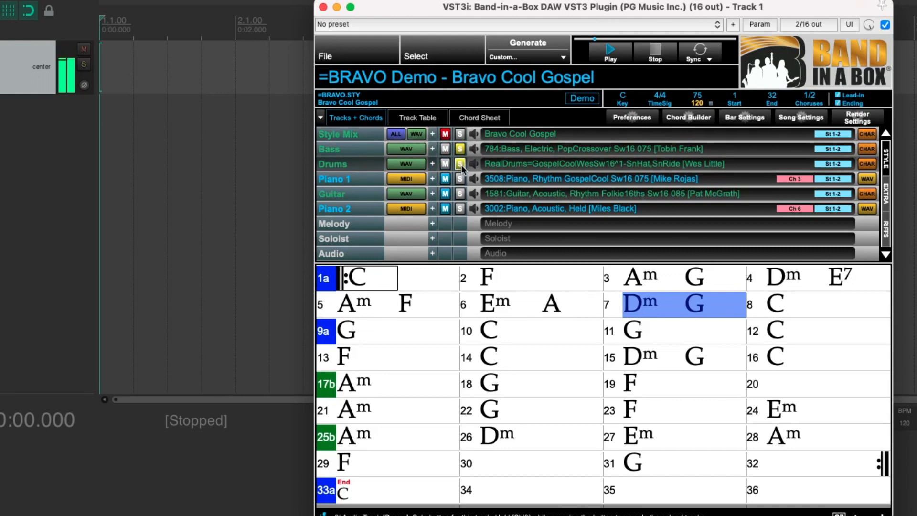
pyautogui.click(459, 149)
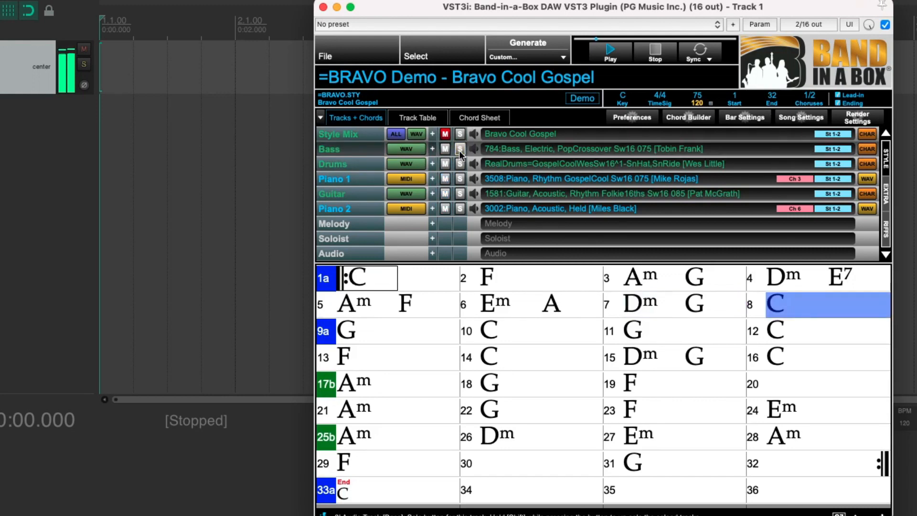
# Show the volume sliders of Bass, Drums, Piano 1, Guitar and Piano 2, trying out the Drums and Guitar levels.
pyautogui.click(475, 150)
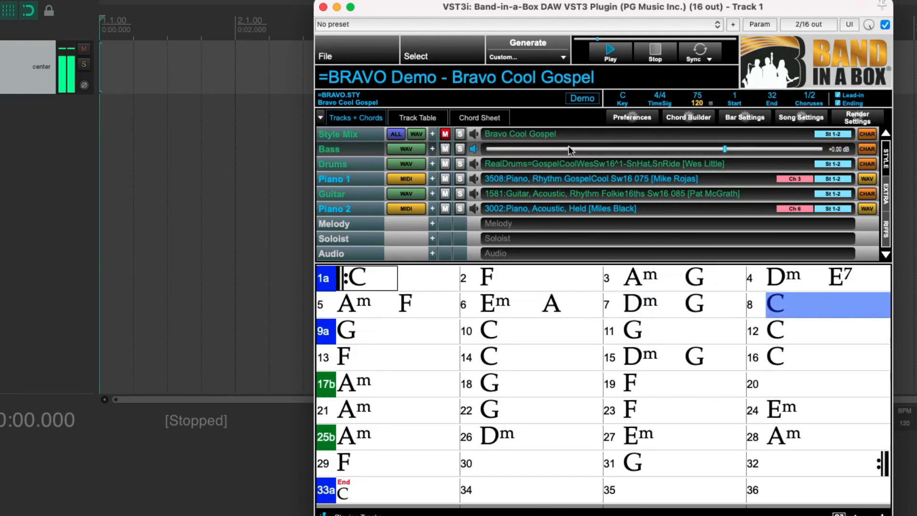
pyautogui.click(474, 167)
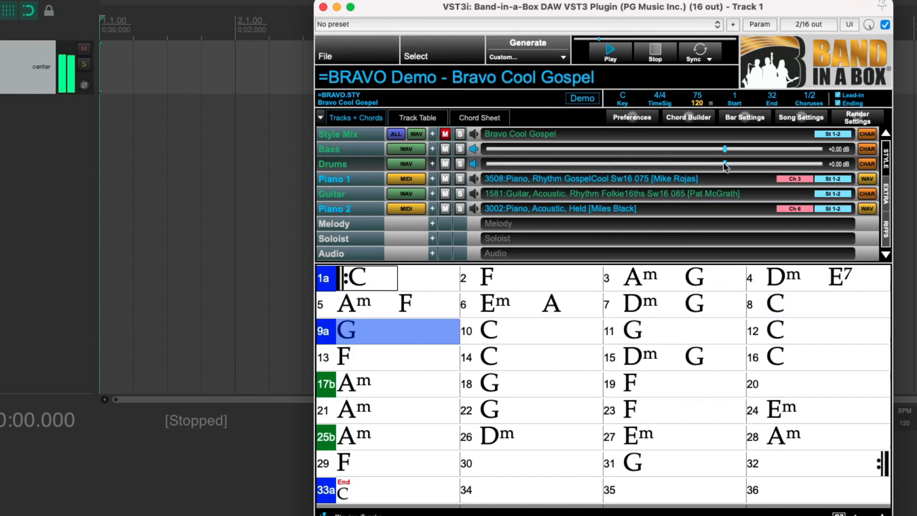
pyautogui.moveTo(725, 165)
pyautogui.mouseDown()
pyautogui.moveTo(643, 166)
pyautogui.moveTo(724, 164)
pyautogui.mouseUp()
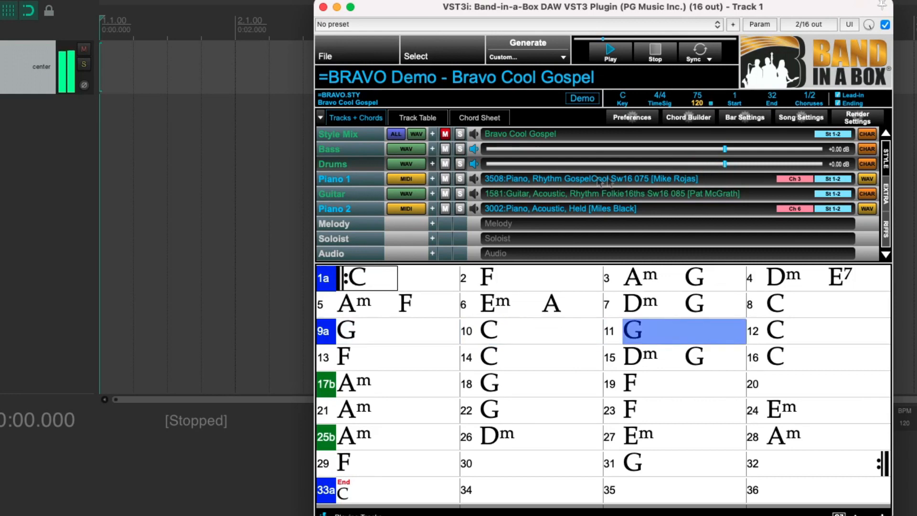
pyautogui.click(473, 179)
pyautogui.click(473, 194)
pyautogui.click(474, 208)
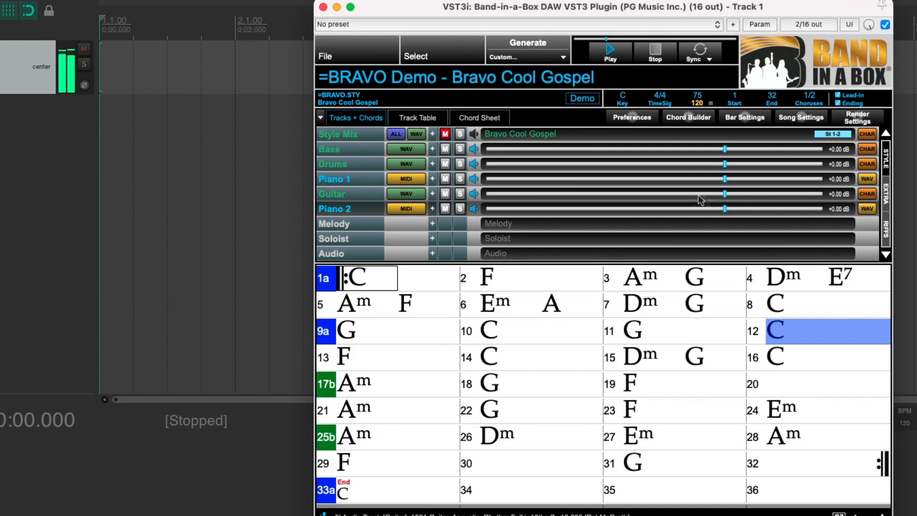
pyautogui.moveTo(725, 194)
pyautogui.mouseDown()
pyautogui.moveTo(592, 196)
pyautogui.moveTo(723, 195)
pyautogui.mouseUp()
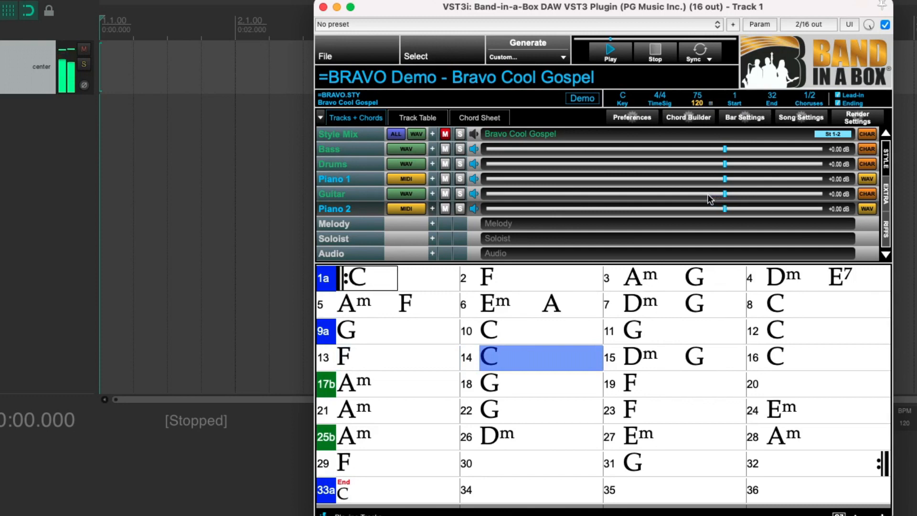
# Hide the volume sliders of Bass, Drums, Piano 1, Guitar and Piano 2.
pyautogui.click(474, 149)
pyautogui.click(474, 164)
pyautogui.click(474, 179)
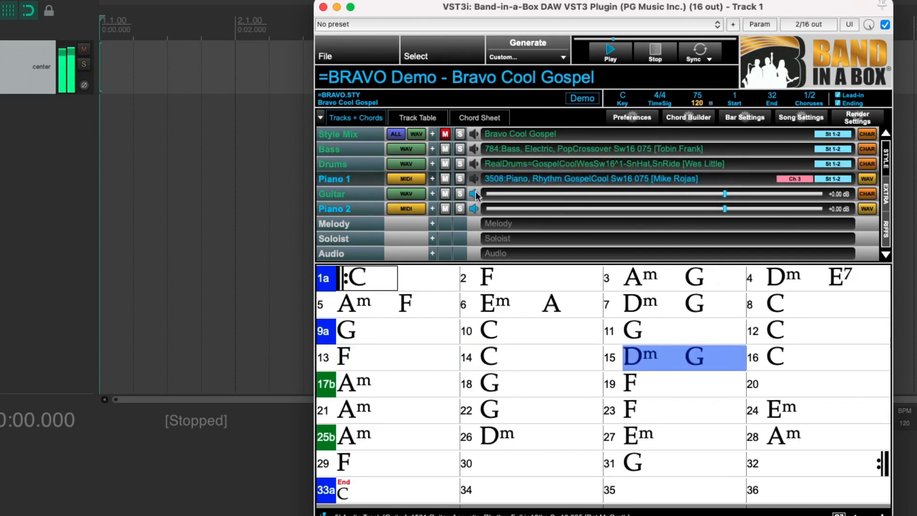
pyautogui.click(474, 193)
pyautogui.click(474, 208)
# Stop playback and export the chords as MIDI with chord labels only into REAPER's arrange area, importing the MIDI tempo map.
pyautogui.click(654, 53)
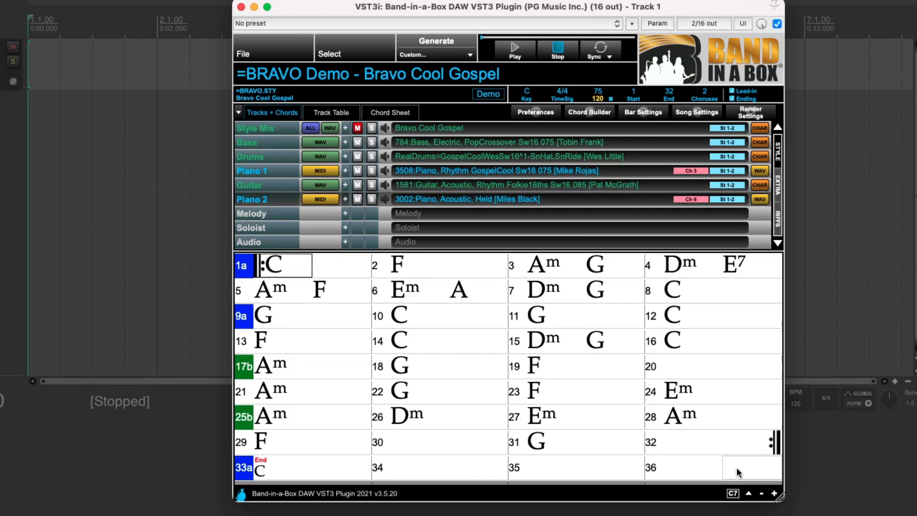
pyautogui.rightClick(730, 493)
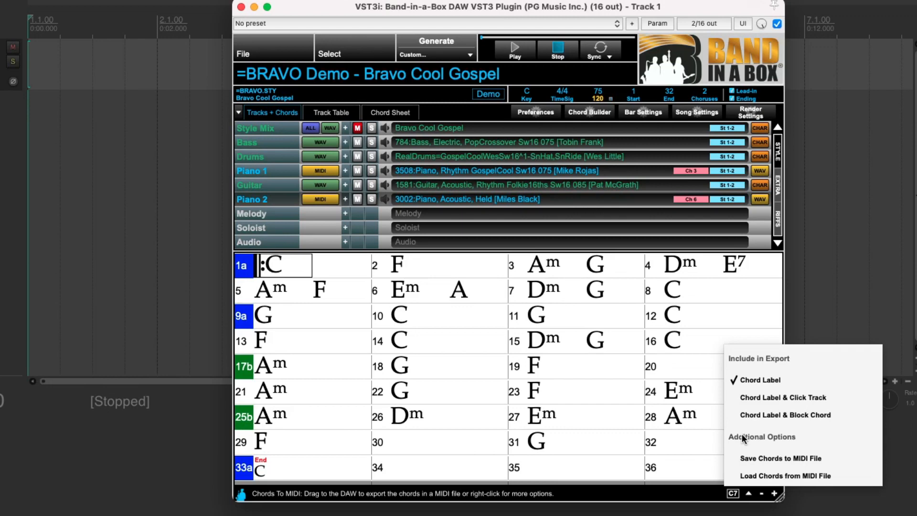
pyautogui.click(763, 379)
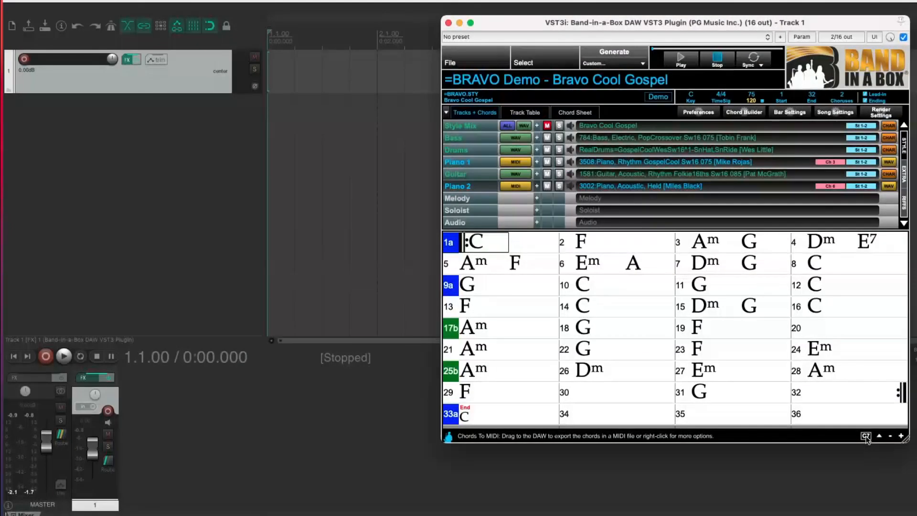
pyautogui.moveTo(865, 436); pyautogui.dragTo(120, 71)
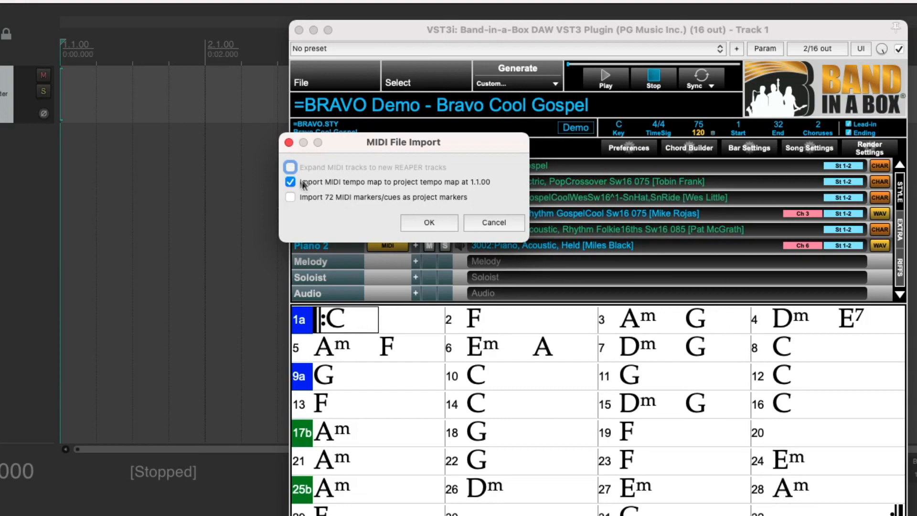
pyautogui.click(440, 223)
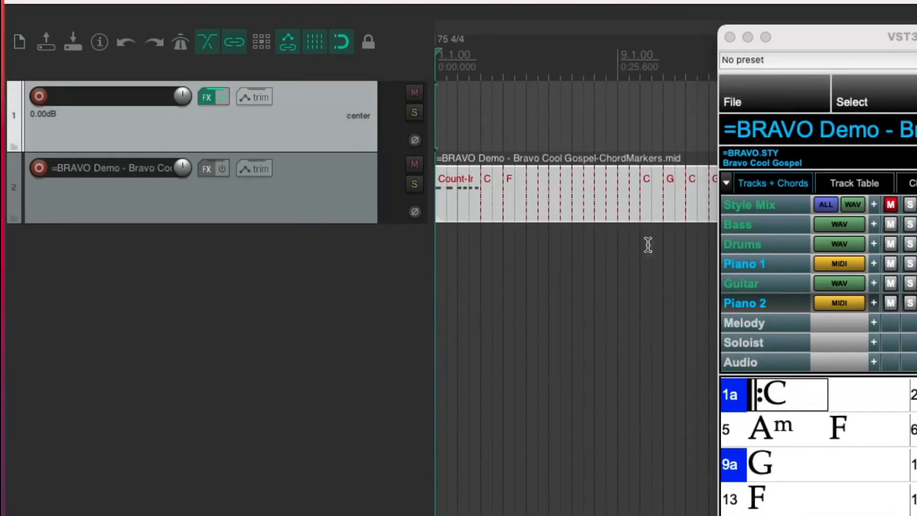
# Turn on the plugin's host sync, play the REAPER project from bar 2 and move the plugin window clear of the chord track.
pyautogui.click(646, 214)
pyautogui.scroll(2, 646, 207)
pyautogui.scroll(2, 644, 204)
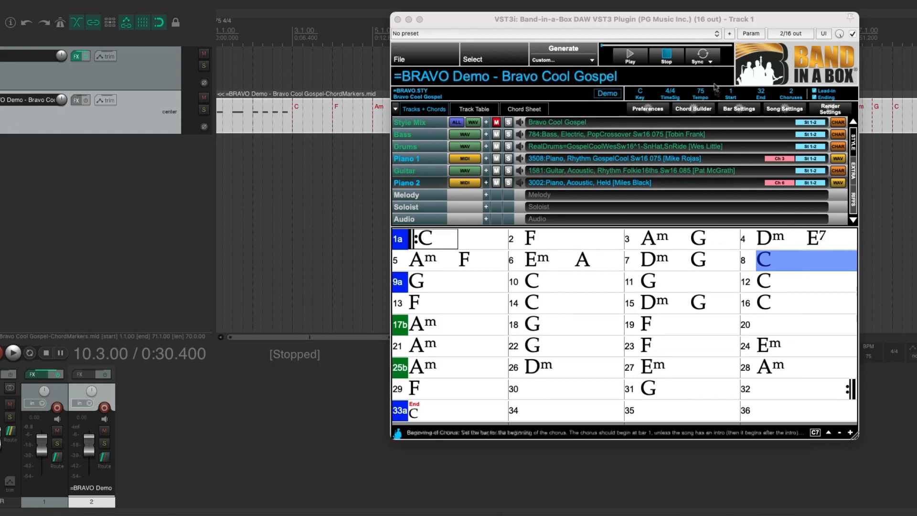
pyautogui.click(702, 56)
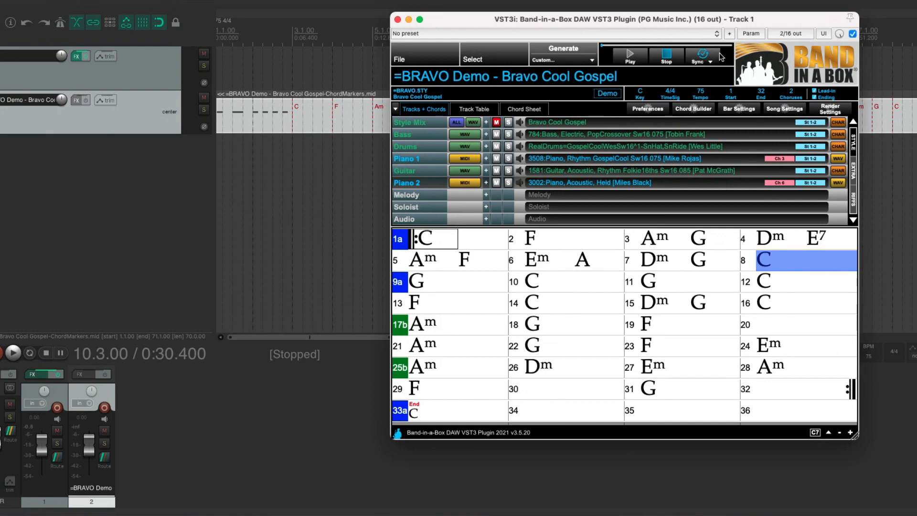
pyautogui.click(270, 166)
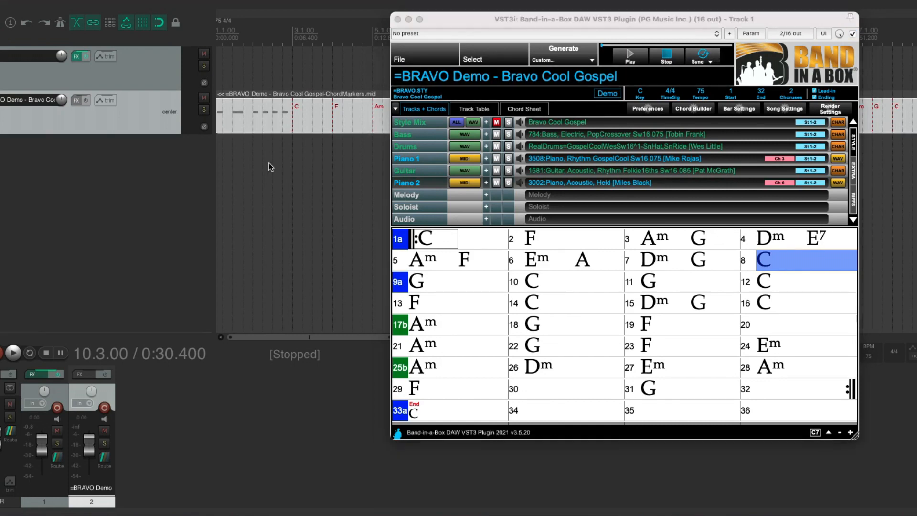
pyautogui.press('space')
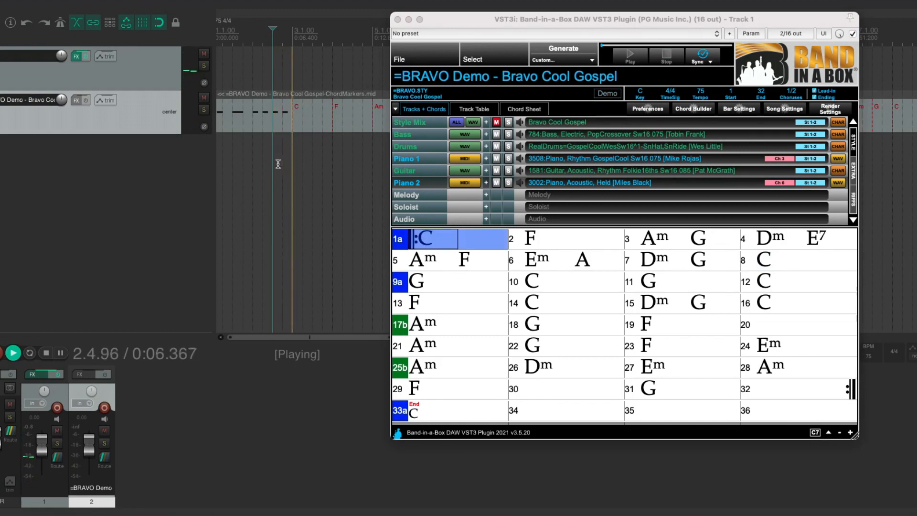
pyautogui.moveTo(466, 22); pyautogui.dragTo(612, 27)
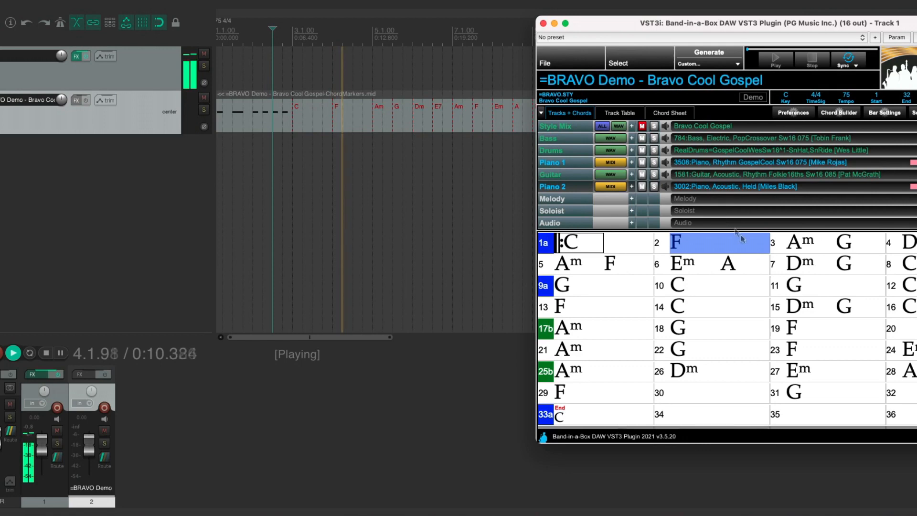
# Solo Piano 1 during the synced playback and try out its volume slider.
pyautogui.click(664, 163)
pyautogui.click(653, 162)
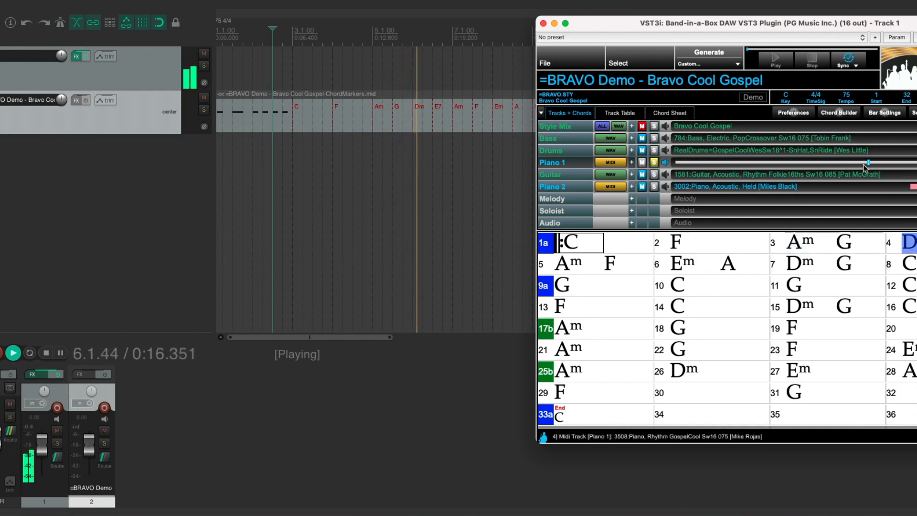
pyautogui.moveTo(867, 163)
pyautogui.mouseDown()
pyautogui.moveTo(807, 165)
pyautogui.moveTo(867, 166)
pyautogui.mouseUp()
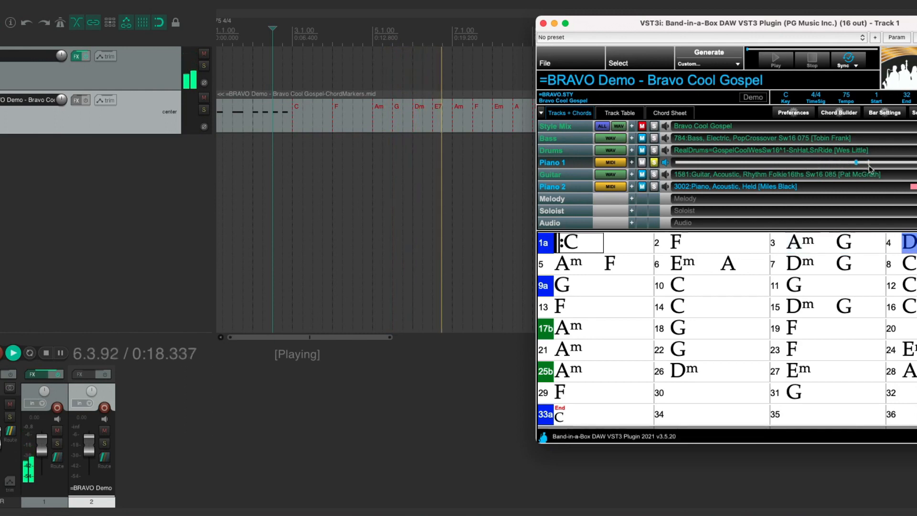
# Add Drums and Bass to the solo and clear the solos on Piano 1, Drums and Bass.
pyautogui.click(655, 151)
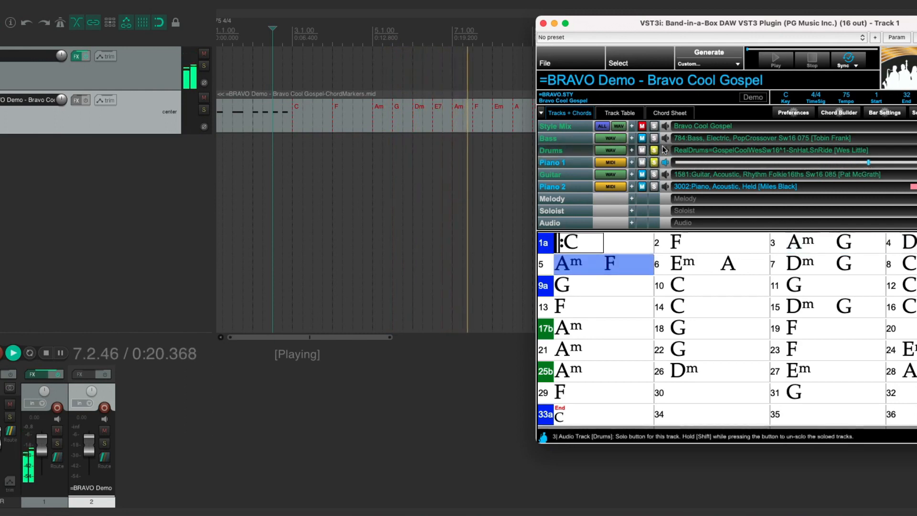
pyautogui.click(654, 138)
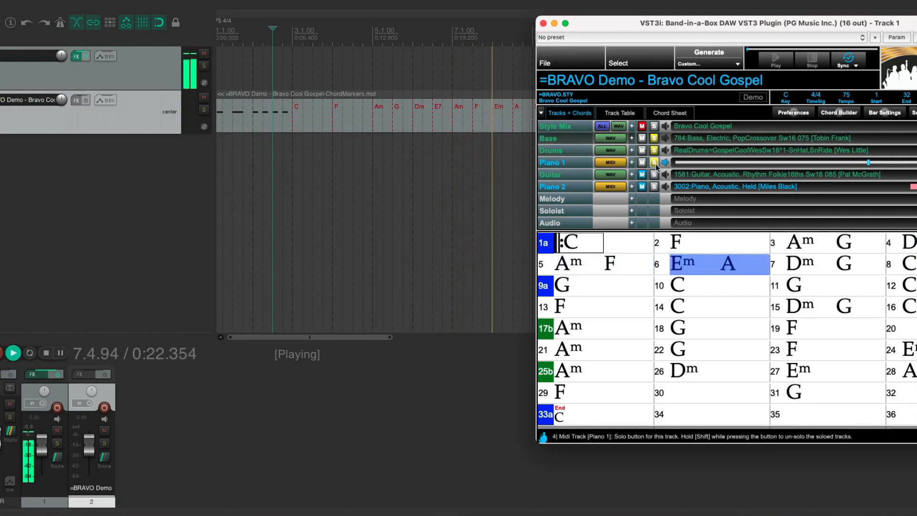
pyautogui.click(655, 165)
pyautogui.click(654, 151)
pyautogui.click(654, 139)
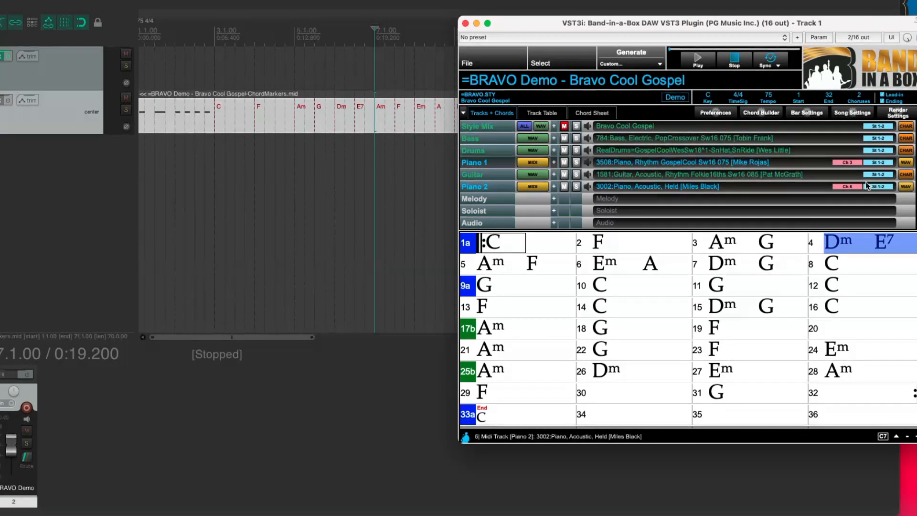
# Route the Drums track to stereo output 3-4 and the Guitar track to stereo output 5-6.
pyautogui.moveTo(858, 26); pyautogui.dragTo(768, 37)
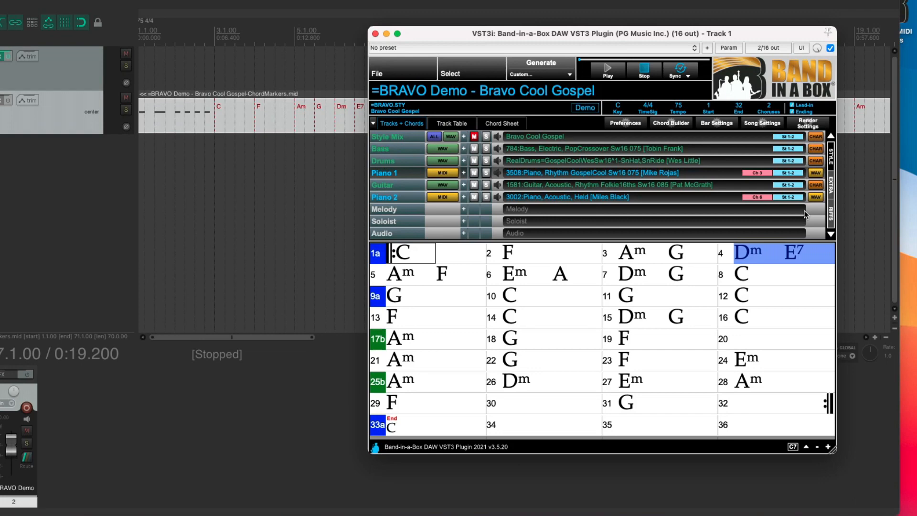
pyautogui.click(798, 154)
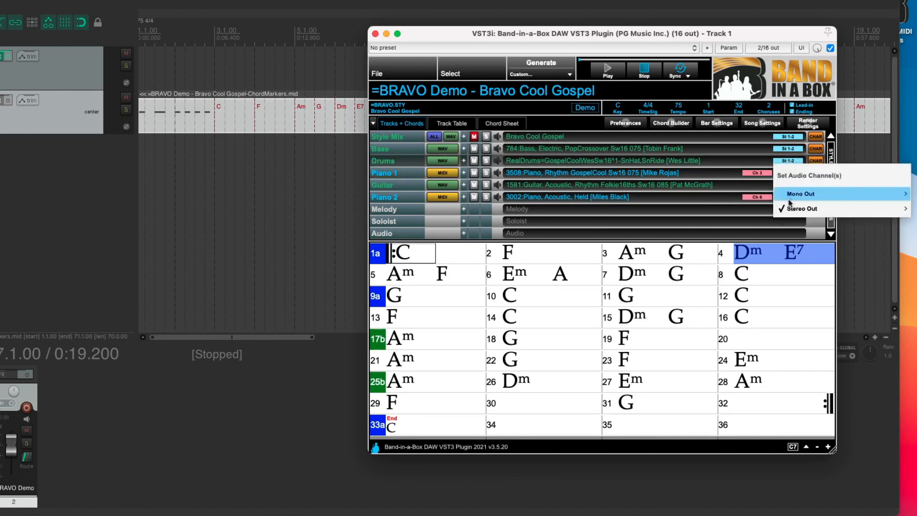
pyautogui.moveTo(806, 208)
pyautogui.click(747, 225)
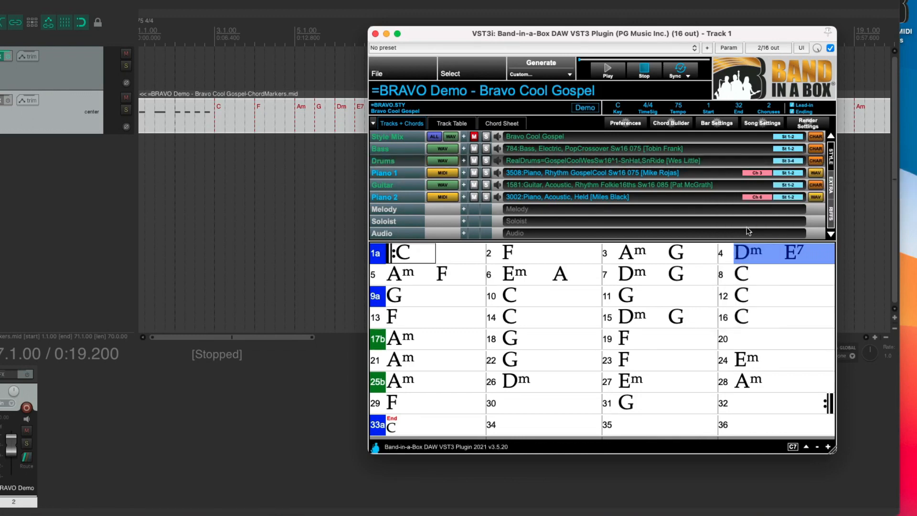
pyautogui.click(783, 186)
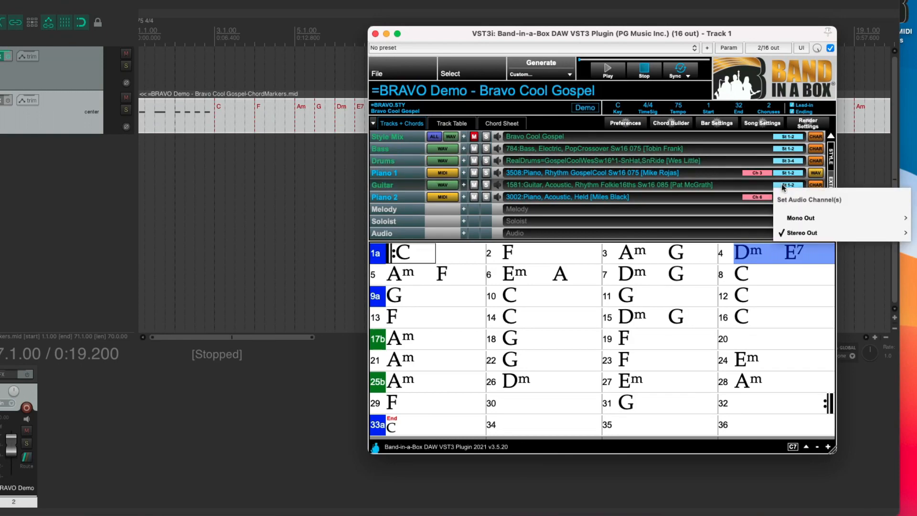
pyautogui.moveTo(790, 236)
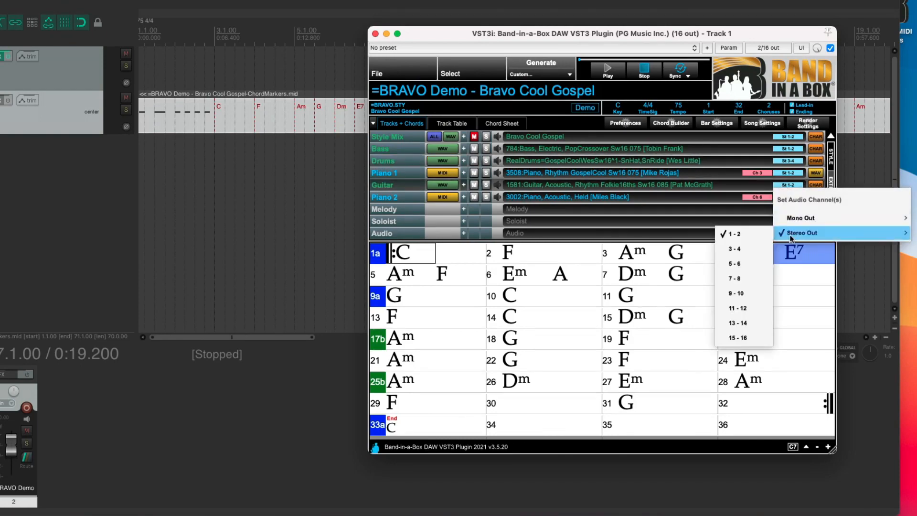
pyautogui.click(751, 263)
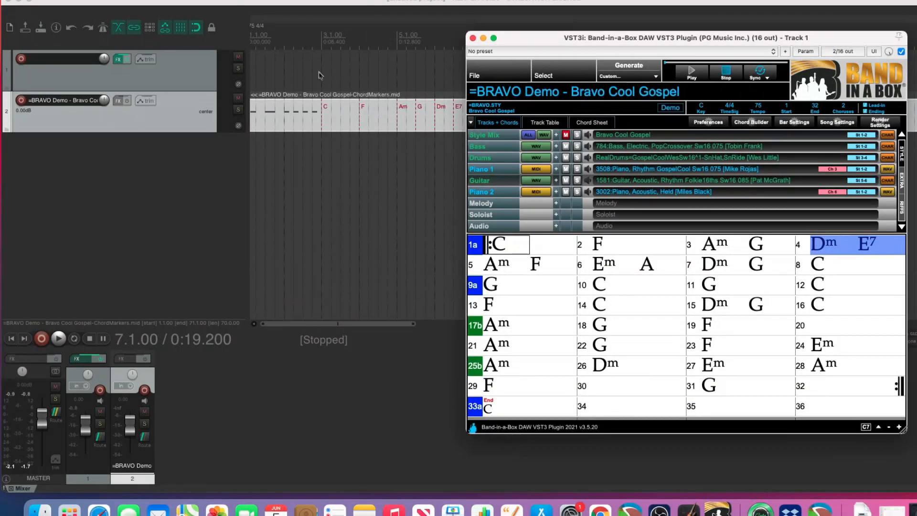
# Play the REAPER project from bar 2 to hear the rerouted tracks and stop playback.
pyautogui.click(209, 66)
pyautogui.press('space')
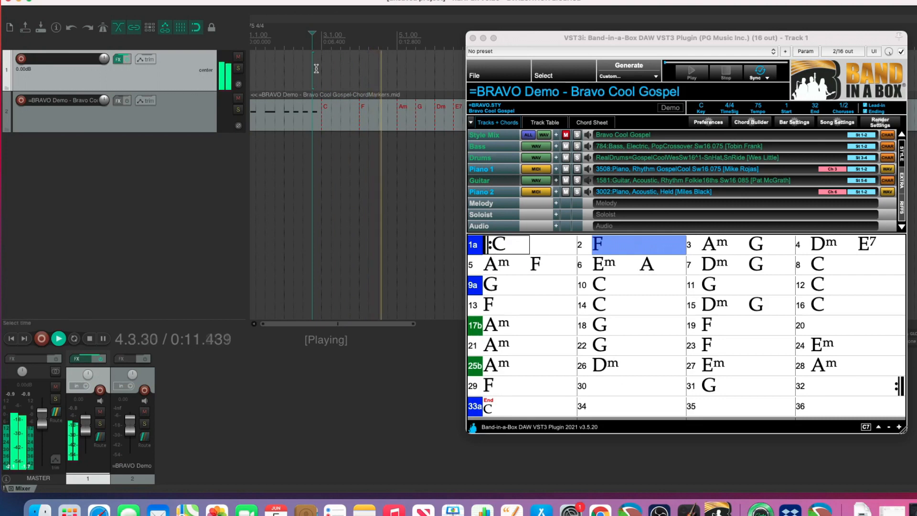
pyautogui.press('space')
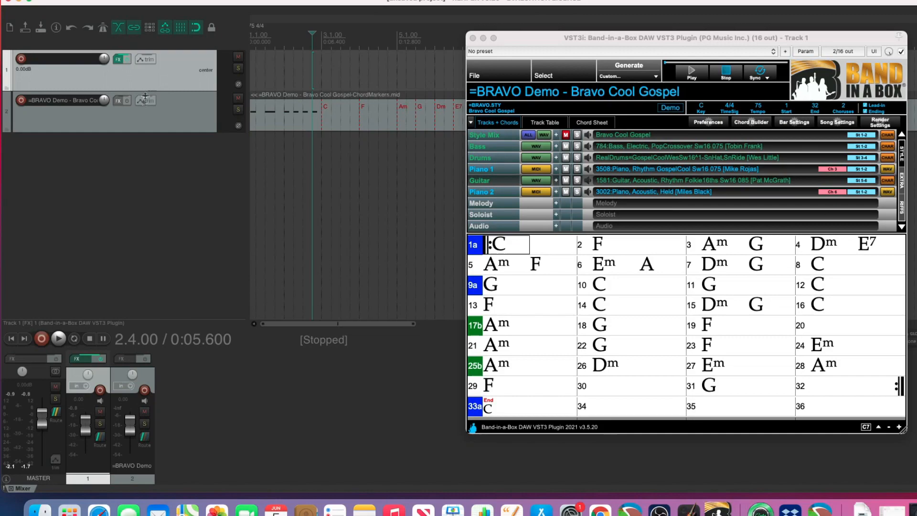
# Insert 2 new REAPER tracks after the last touched track.
pyautogui.rightClick(108, 160)
pyautogui.click(140, 184)
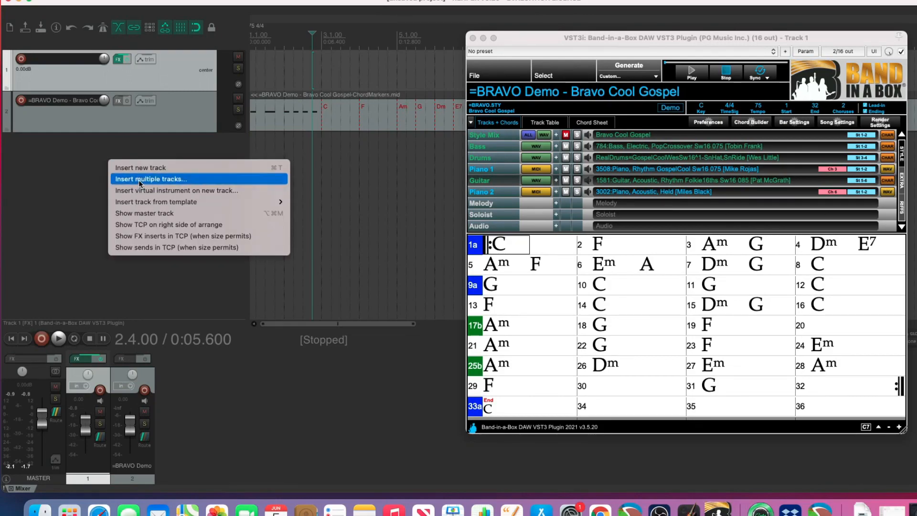
pyautogui.click(491, 172)
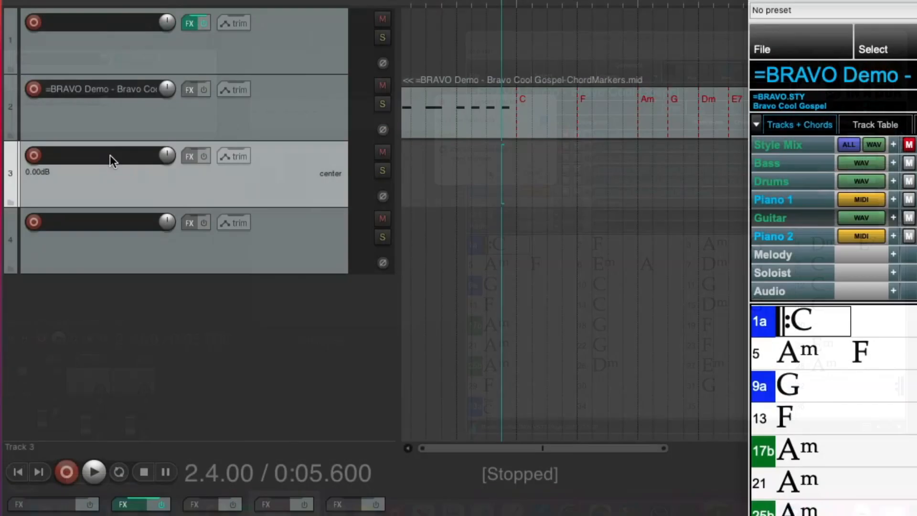
# Name the two new tracks, calling track 3 "drums" and track 4 "guitar".
pyautogui.doubleClick(68, 141)
pyautogui.write('drums')
pyautogui.press('Return')
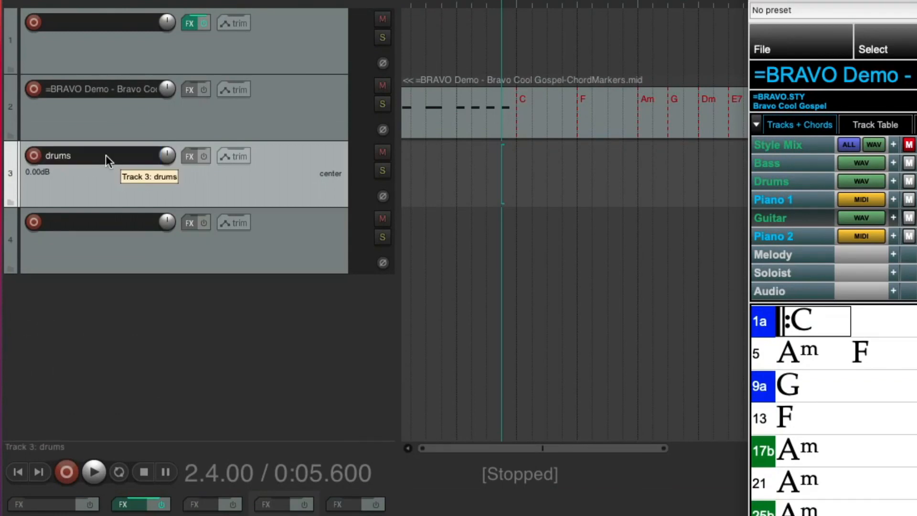
pyautogui.doubleClick(77, 219)
pyautogui.write('guitar')
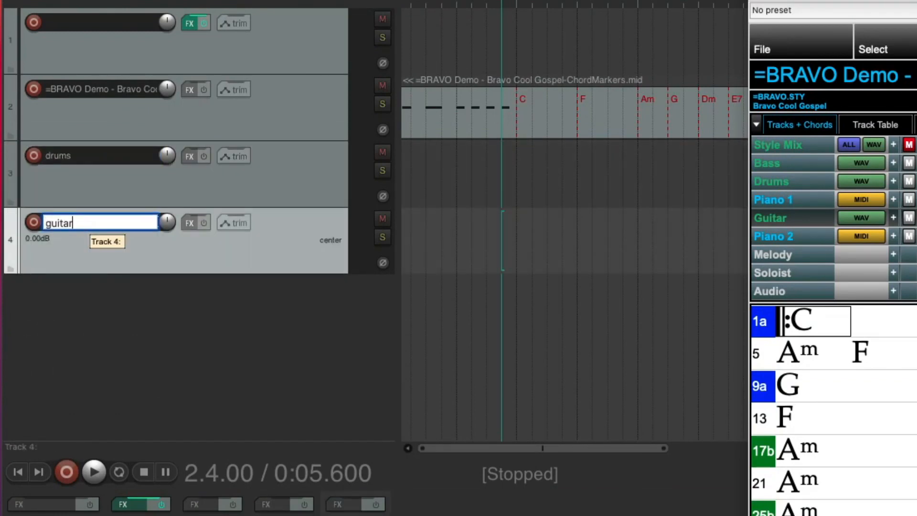
pyautogui.press('Return')
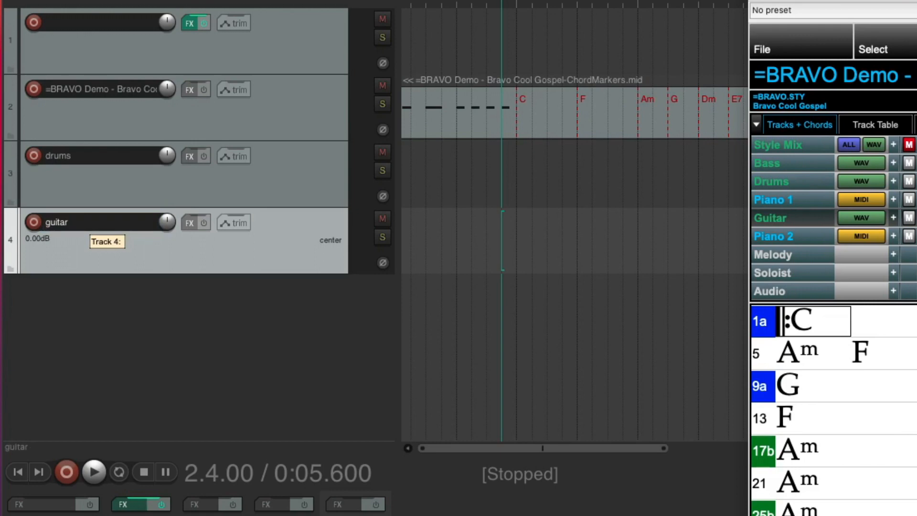
# Rename track 1 as "BB plugin" and track 2 as "chords".
pyautogui.click(93, 16)
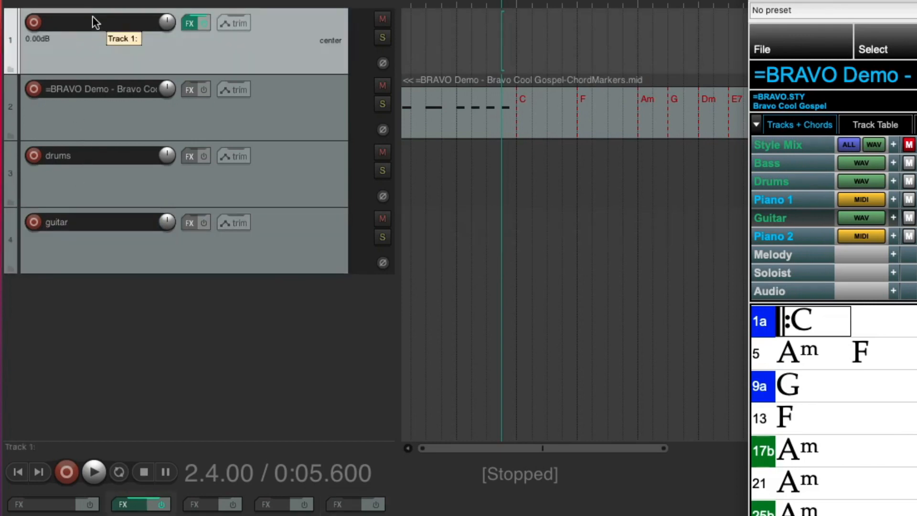
pyautogui.doubleClick(93, 21)
pyautogui.write('BB plugin')
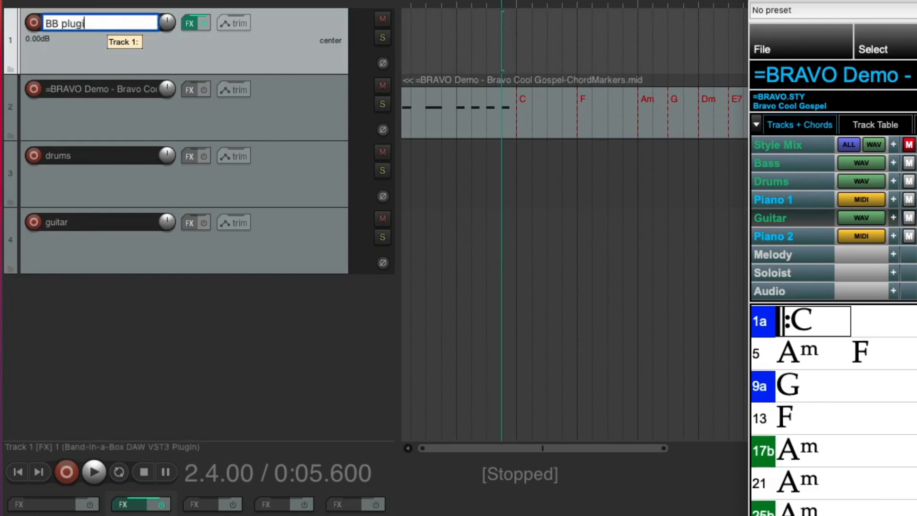
pyautogui.press('Return')
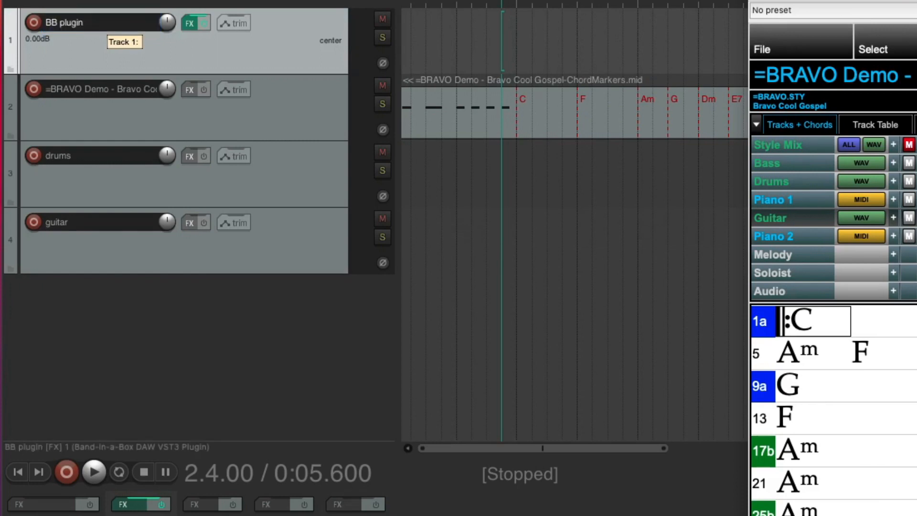
pyautogui.doubleClick(79, 90)
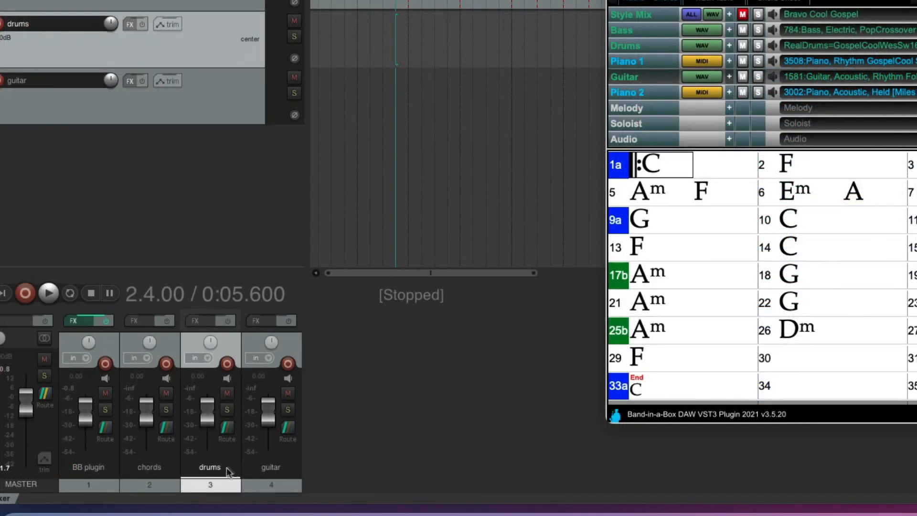
# Add a receive from BB plugin to the drums track using new stereo source channels 3/4, and lower the drums volume slightly during playback.
pyautogui.click(230, 429)
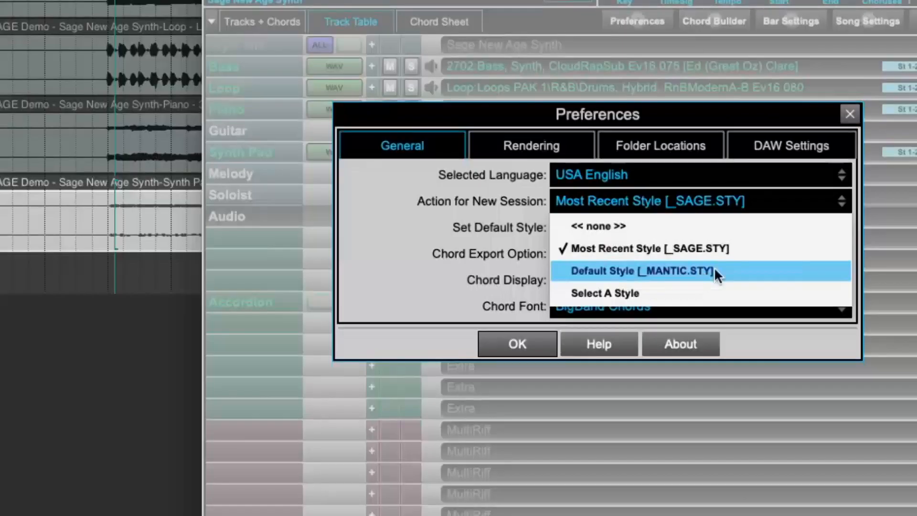
pyautogui.click(714, 267)
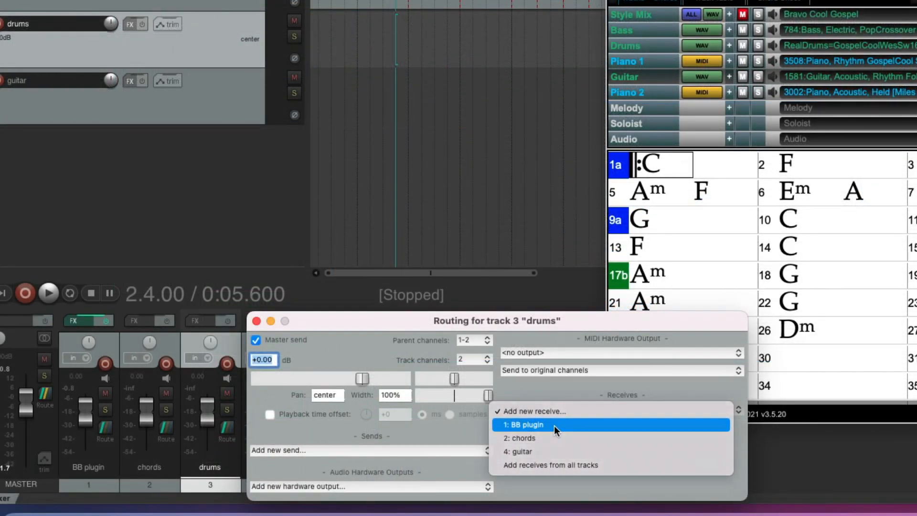
pyautogui.click(554, 426)
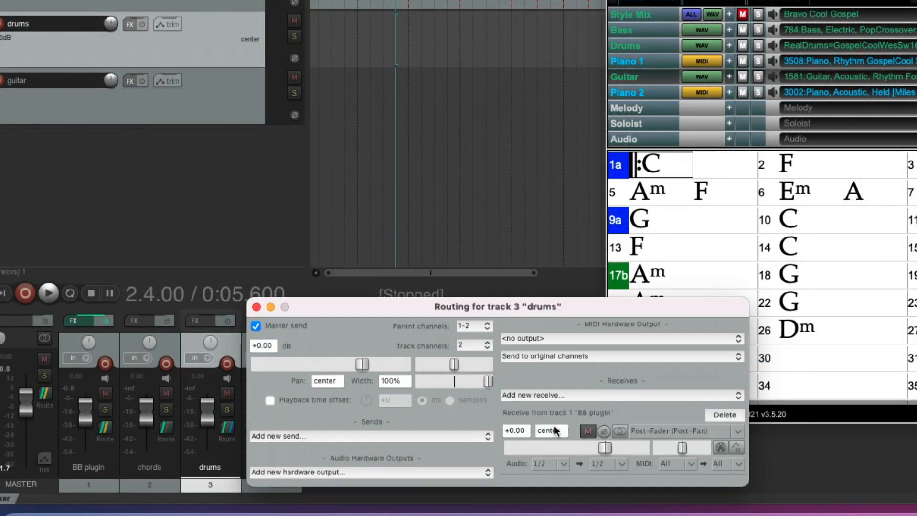
pyautogui.click(565, 464)
pyautogui.moveTo(684, 496)
pyautogui.moveTo(761, 498)
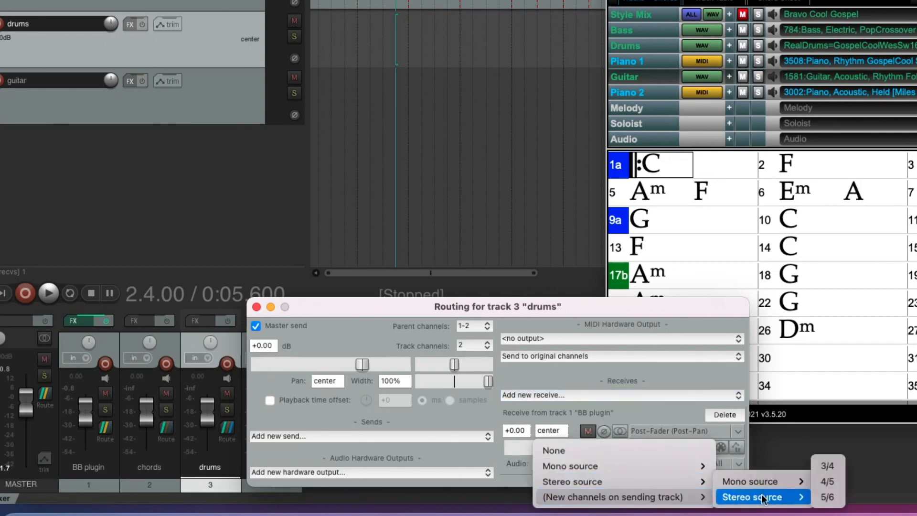
pyautogui.click(832, 465)
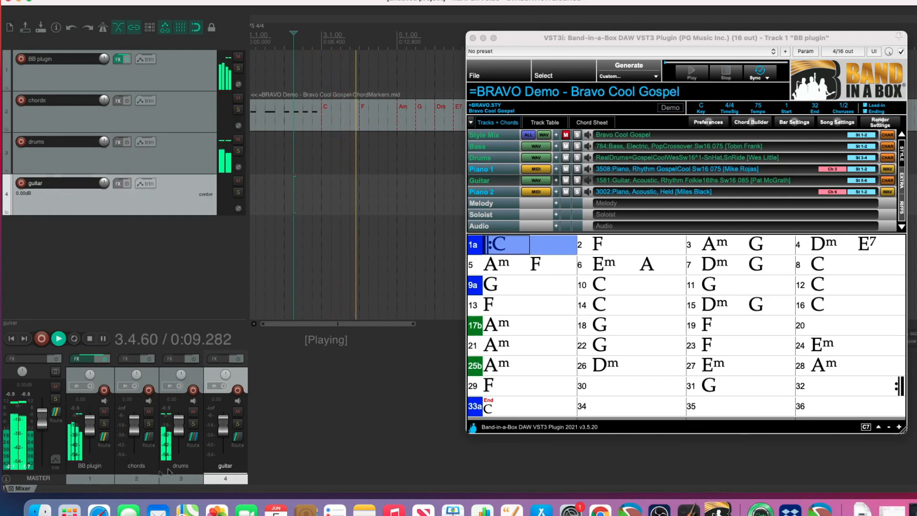
pyautogui.moveTo(178, 421)
pyautogui.mouseDown()
pyautogui.moveTo(179, 438)
pyautogui.moveTo(178, 429)
pyautogui.mouseUp()
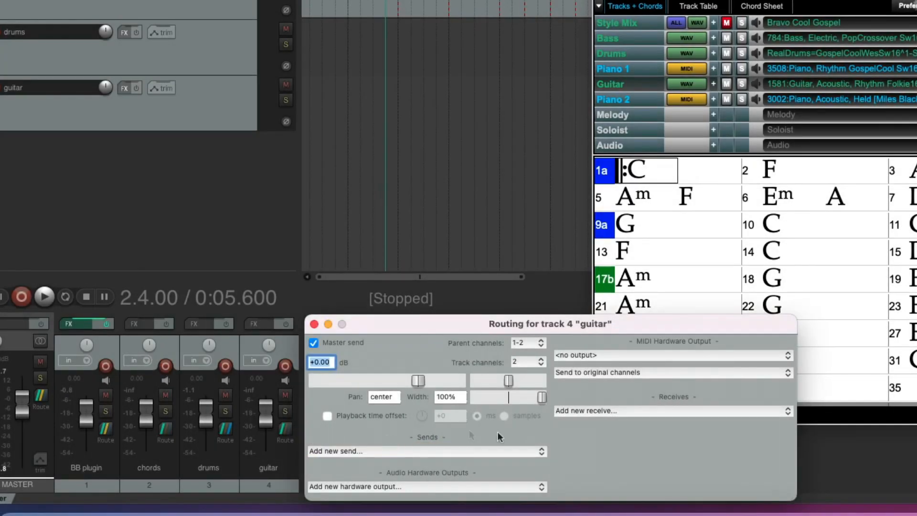
# Add a receive from BB plugin to the guitar track using new stereo source channels 5/6.
pyautogui.click(622, 409)
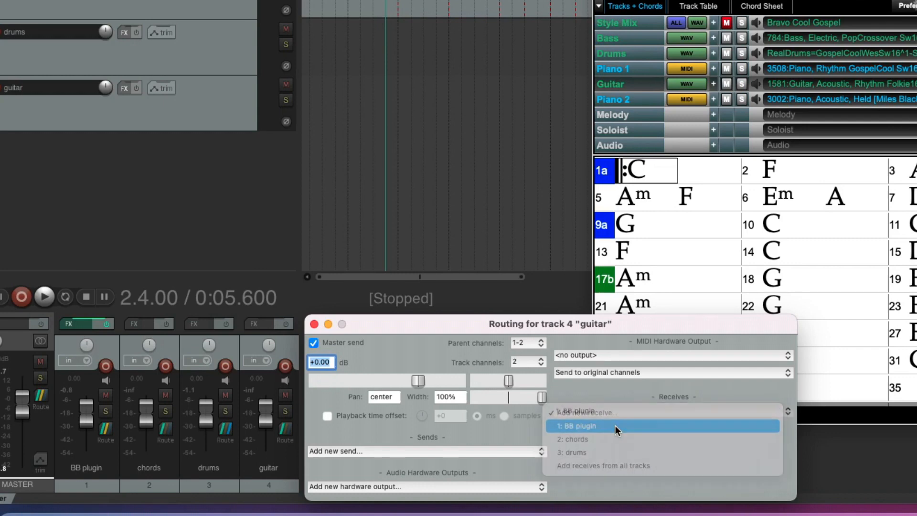
pyautogui.click(614, 426)
pyautogui.click(614, 459)
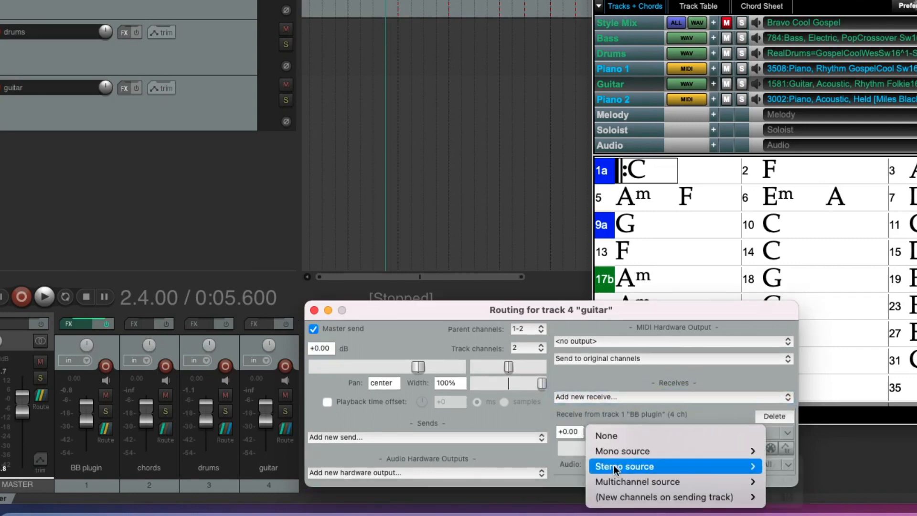
pyautogui.moveTo(719, 505)
pyautogui.moveTo(795, 497)
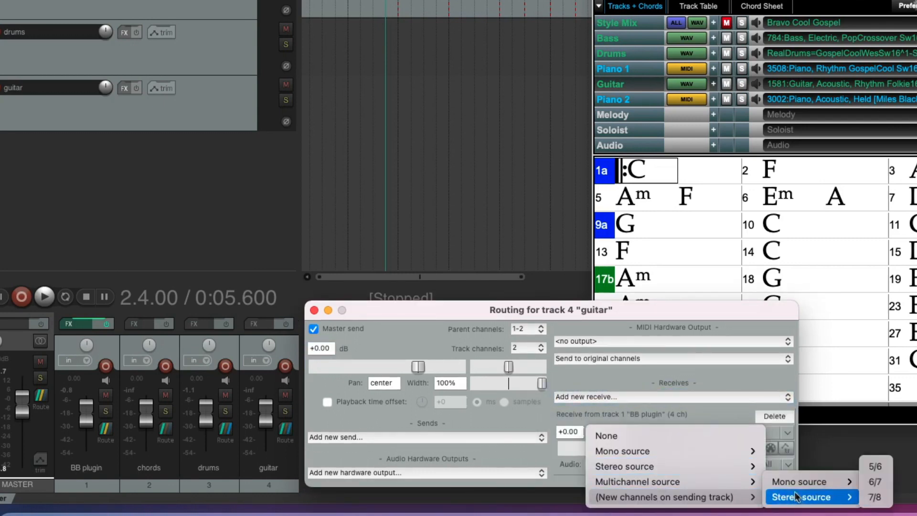
pyautogui.click(878, 467)
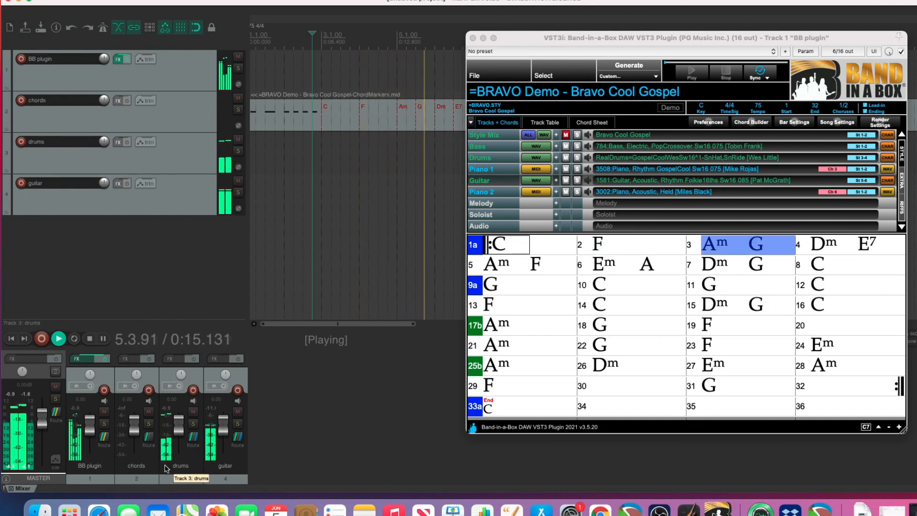
# Solo the guitar and drums tracks during playback and clear both solos.
pyautogui.click(238, 424)
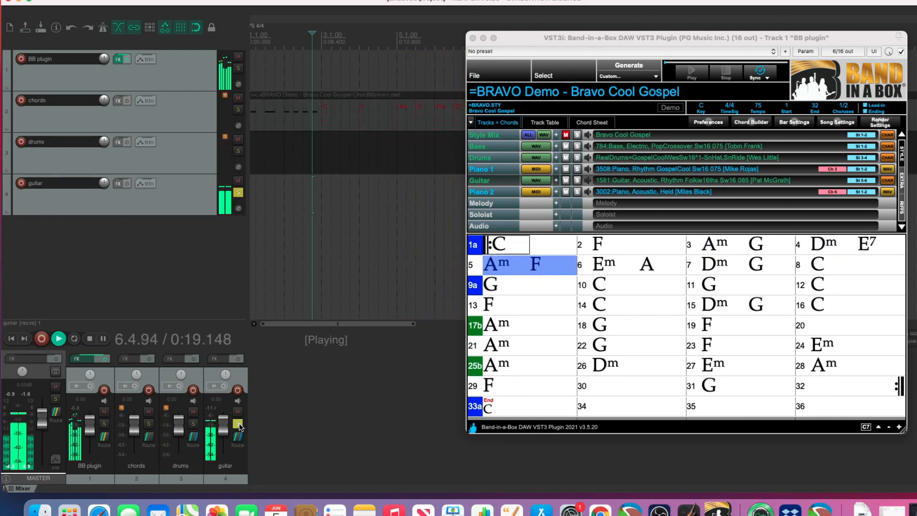
pyautogui.click(193, 424)
pyautogui.click(237, 424)
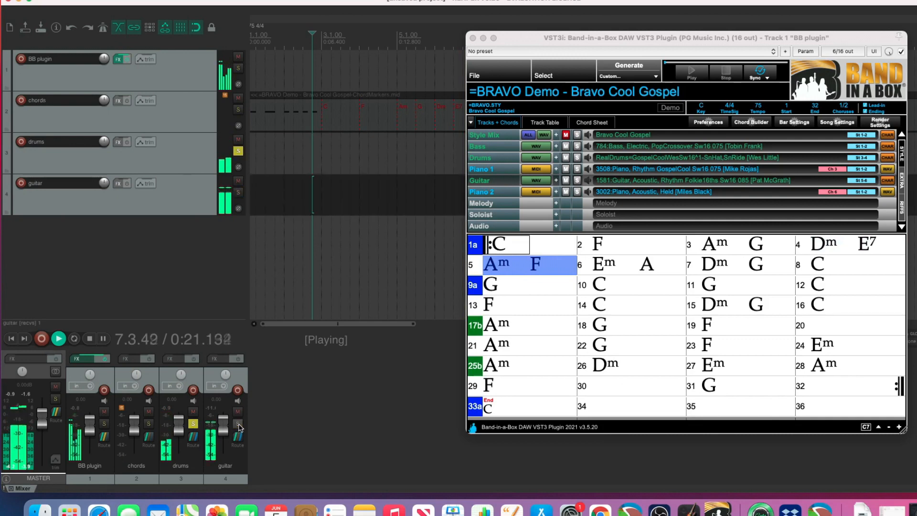
pyautogui.click(194, 424)
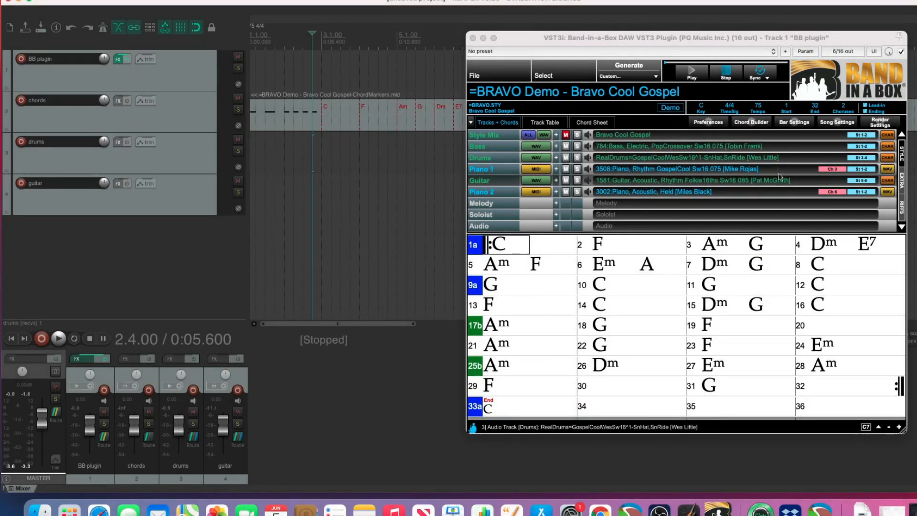
# Enable sending MIDI data to the DAW for playing MIDI tracks in the plugin's preferences, review the other preference pages and confirm.
pyautogui.click(706, 123)
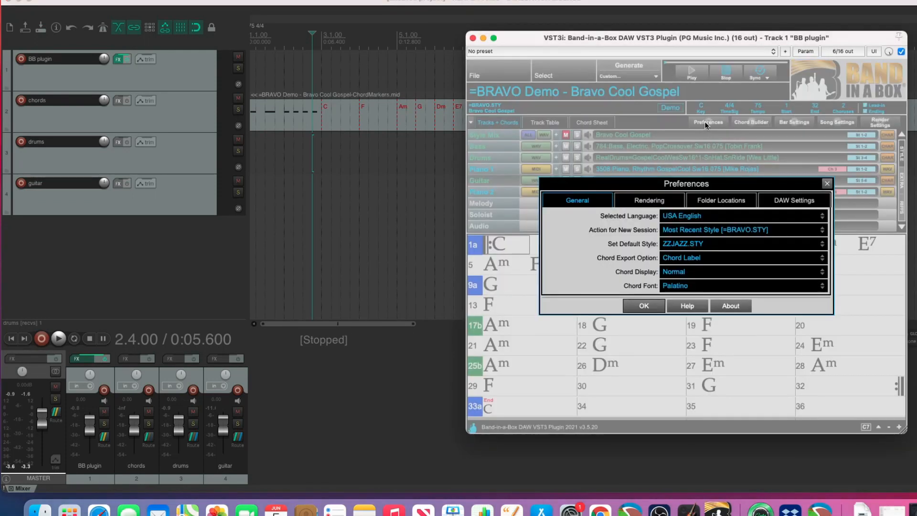
pyautogui.click(782, 202)
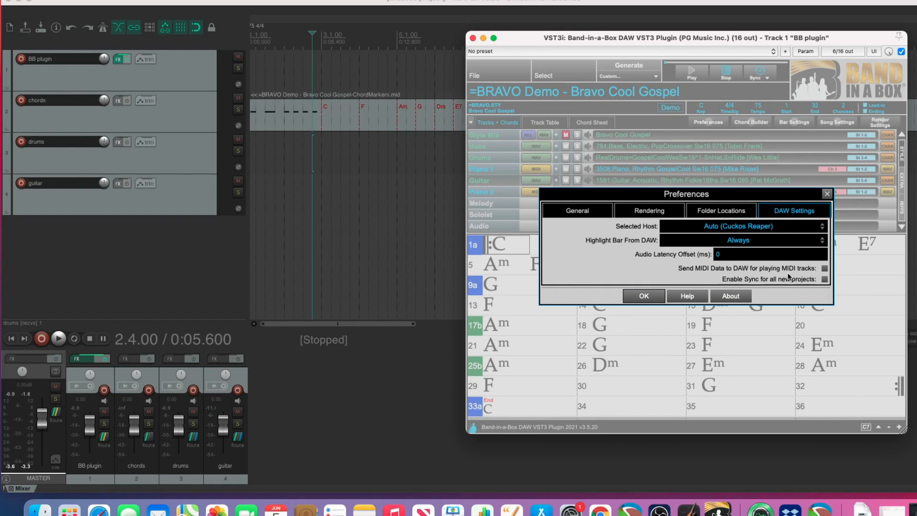
pyautogui.click(824, 269)
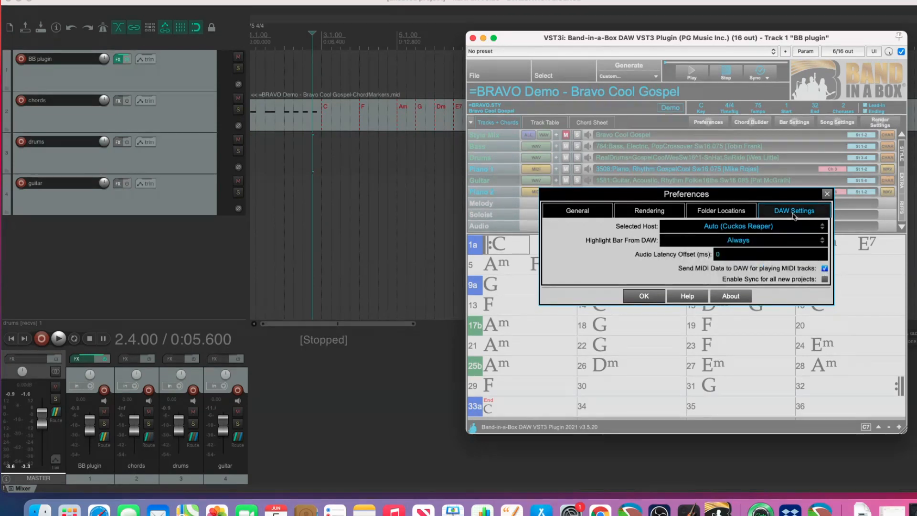
pyautogui.click(707, 211)
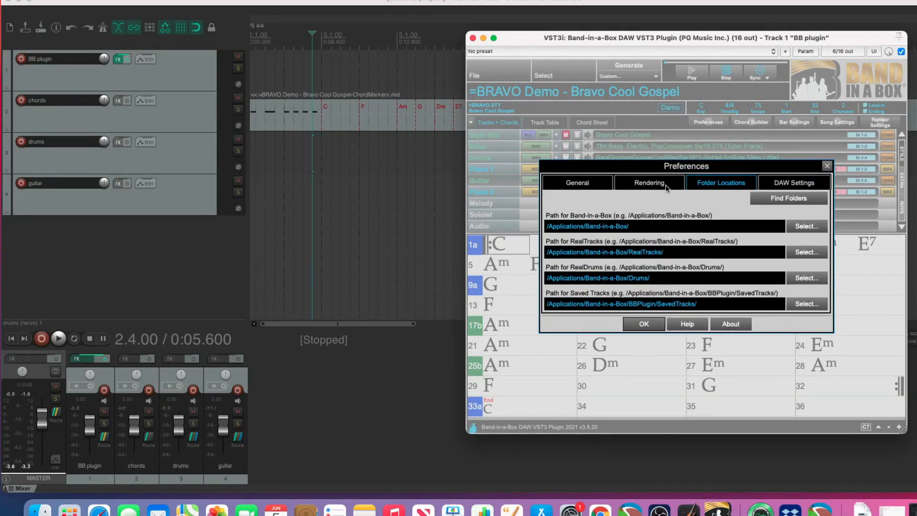
pyautogui.click(649, 183)
pyautogui.click(579, 162)
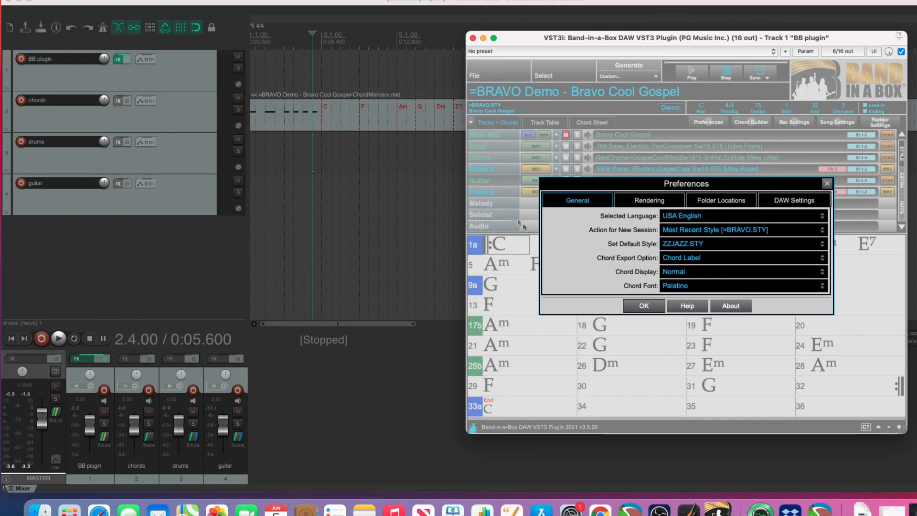
pyautogui.click(653, 307)
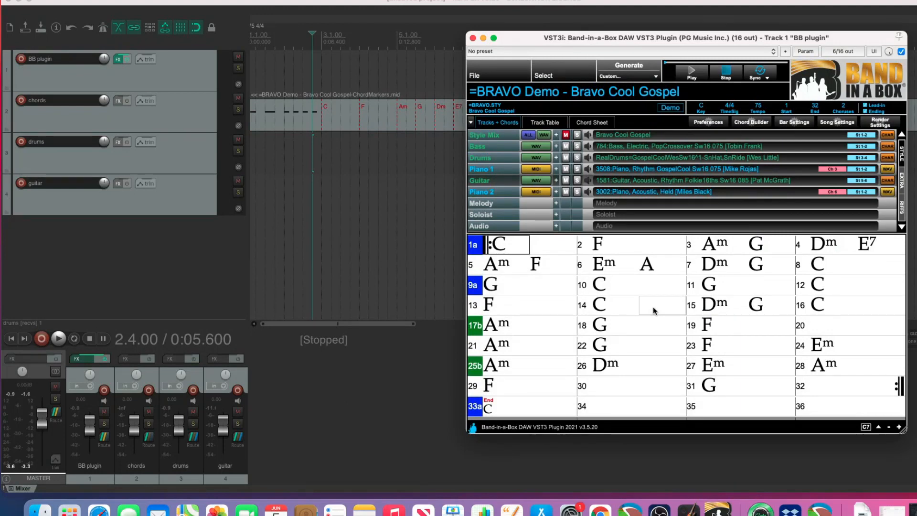
# Insert 2 more REAPER tracks at the end of the project.
pyautogui.rightClick(166, 262)
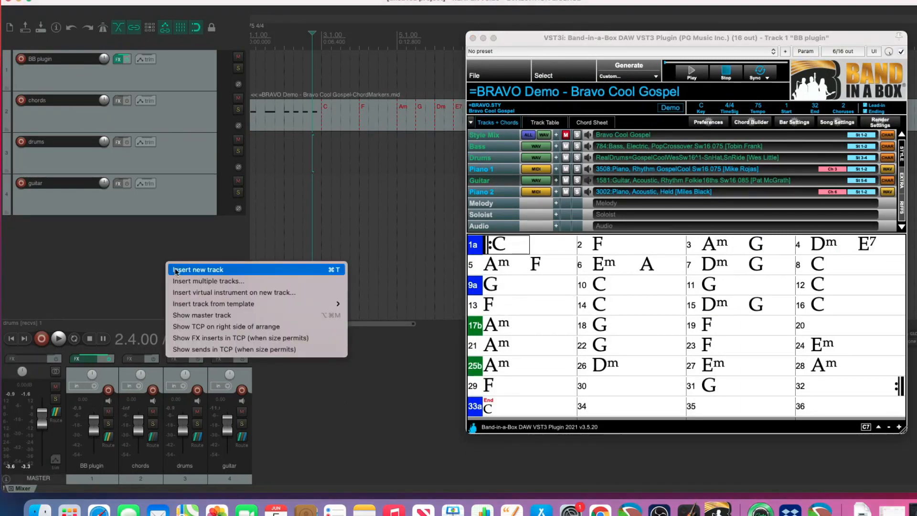
pyautogui.click(182, 281)
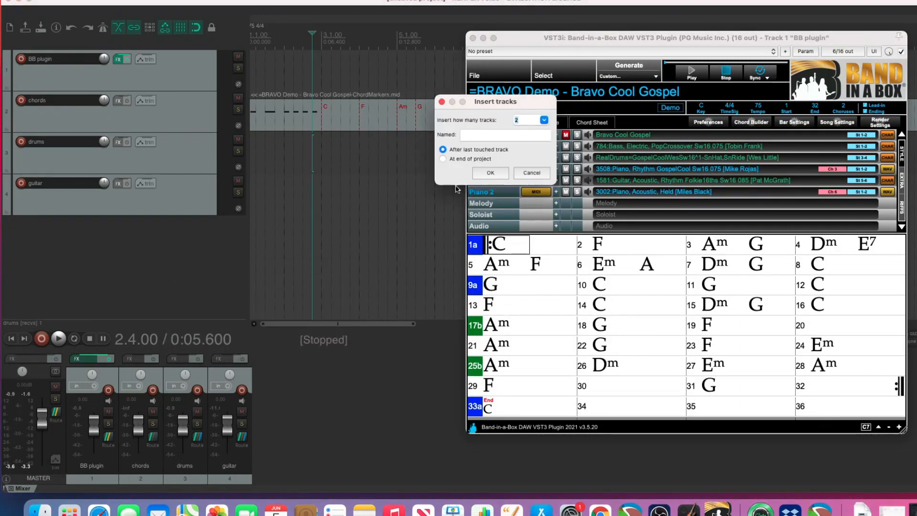
pyautogui.click(490, 174)
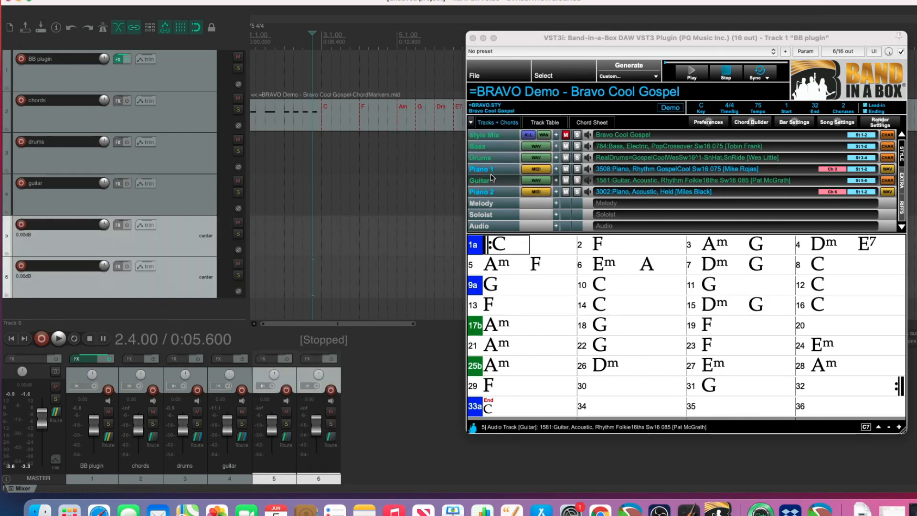
# Name track 5 "piano" and track 6 "pads".
pyautogui.doubleClick(81, 228)
pyautogui.write('p')
pyautogui.press('Return')
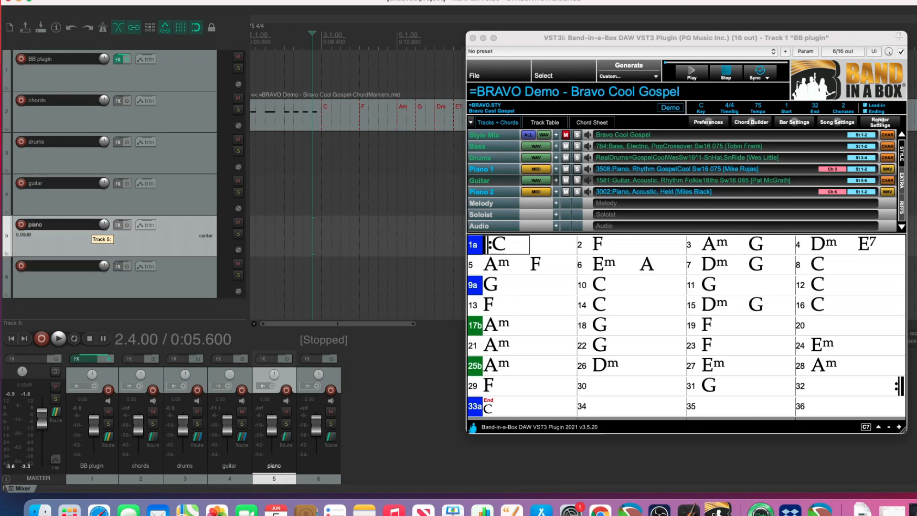
pyautogui.doubleClick(65, 265)
pyautogui.write('pads')
pyautogui.press('Return')
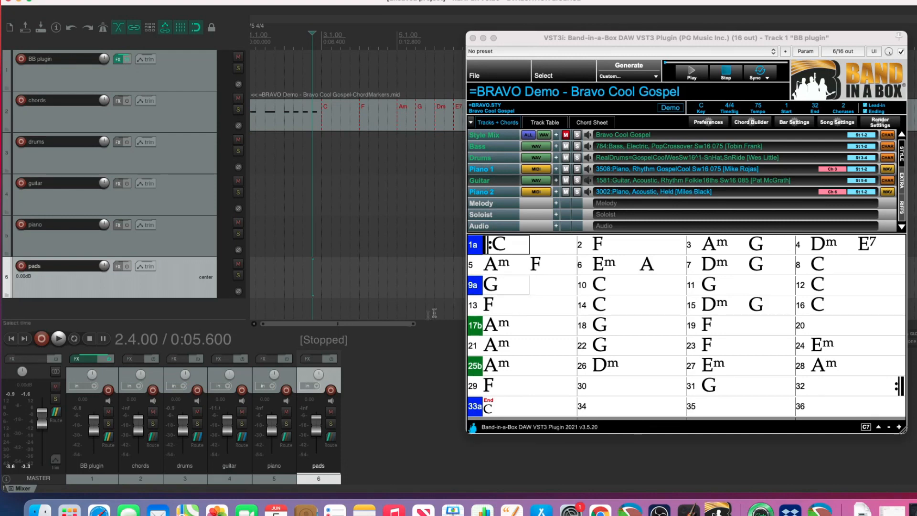
# Add a receive from the BB plugin track to the piano track, with audio set to None and MIDI source channel 3.
pyautogui.click(287, 438)
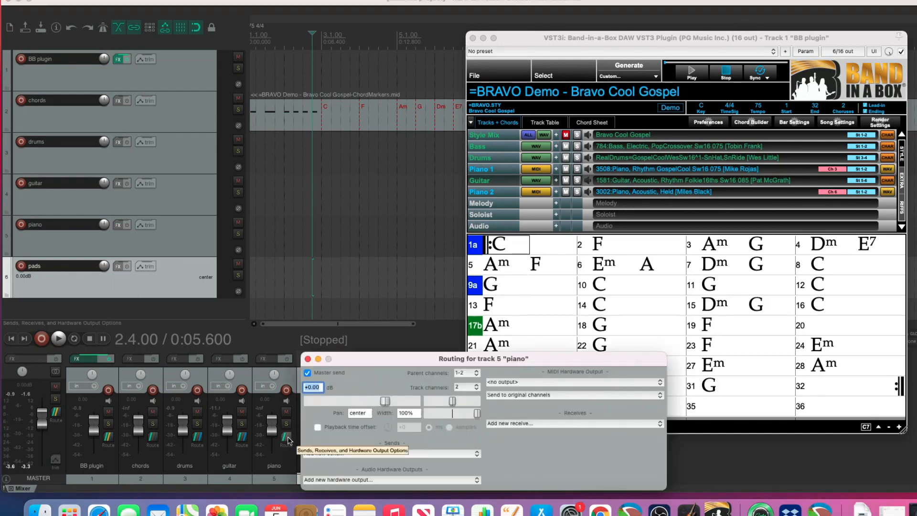
pyautogui.click(517, 425)
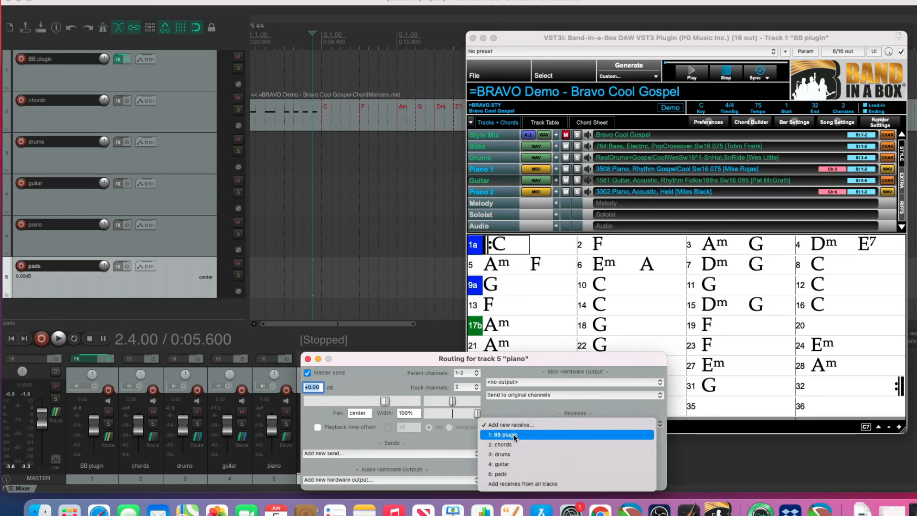
pyautogui.click(519, 435)
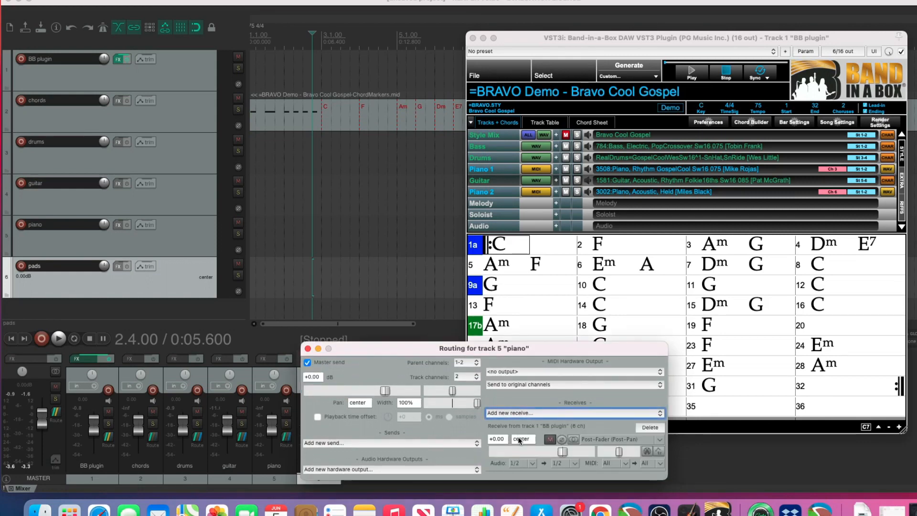
pyautogui.click(528, 464)
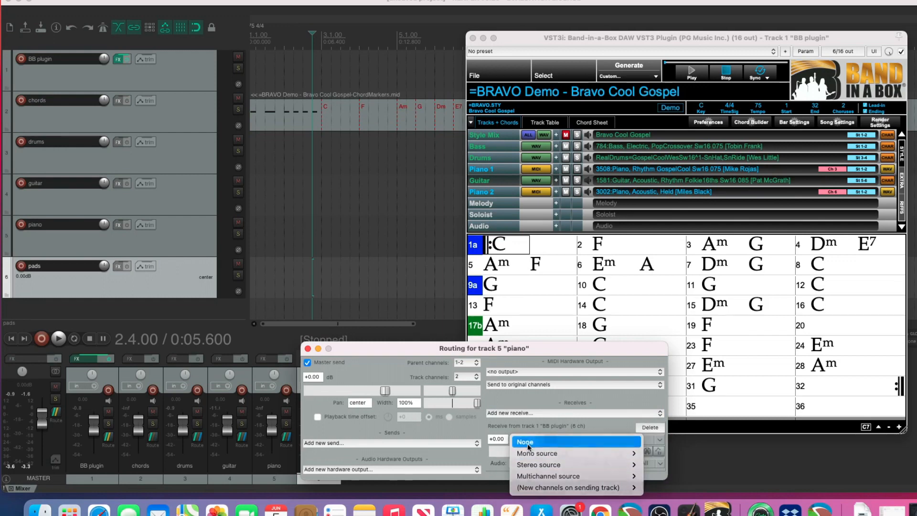
pyautogui.click(532, 440)
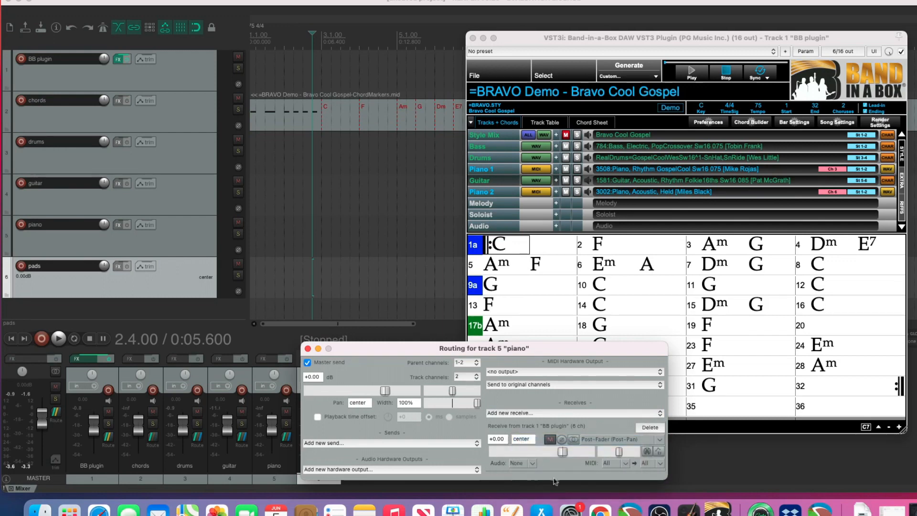
pyautogui.click(623, 465)
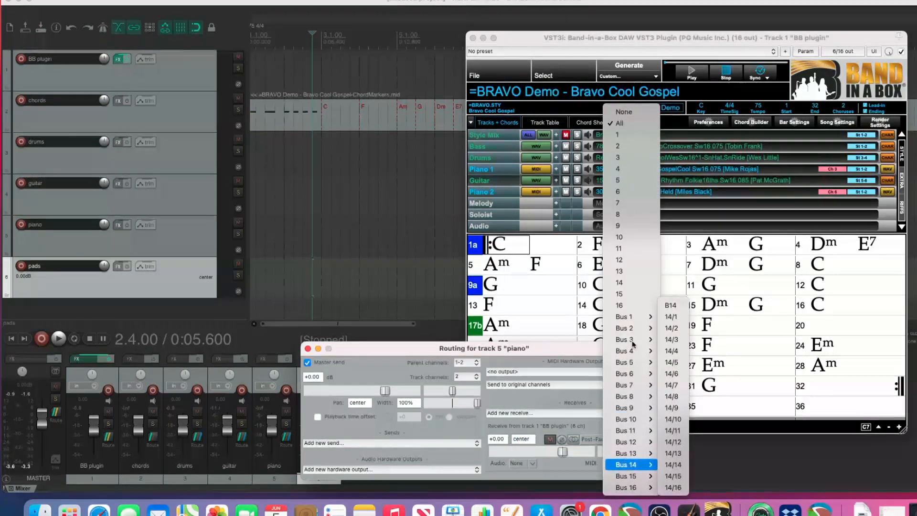
pyautogui.click(626, 156)
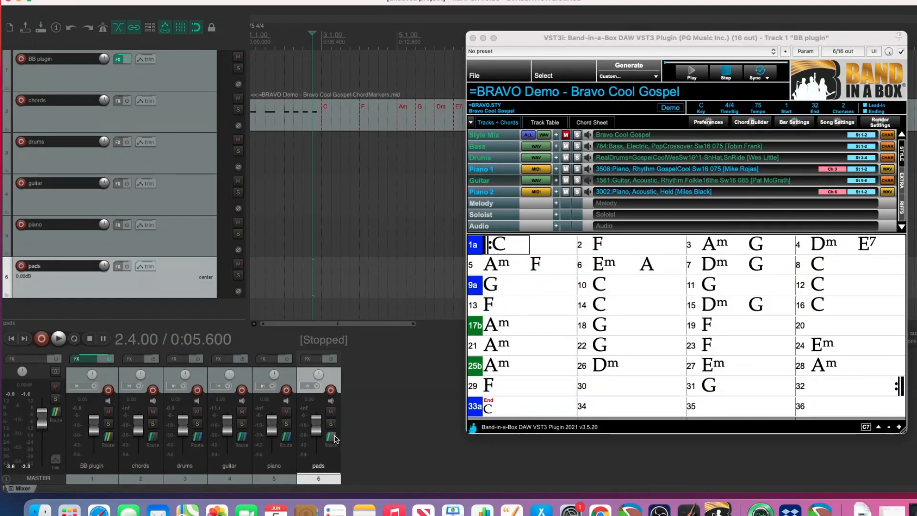
# Add a receive from the BB plugin track to the pads track, with audio set to None and MIDI source channel 6.
pyautogui.click(331, 436)
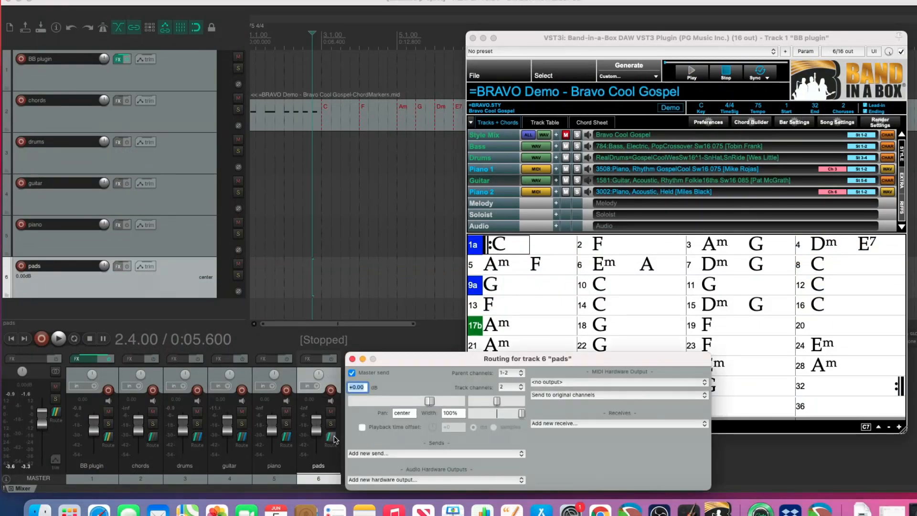
pyautogui.click(586, 424)
pyautogui.click(583, 433)
pyautogui.click(577, 461)
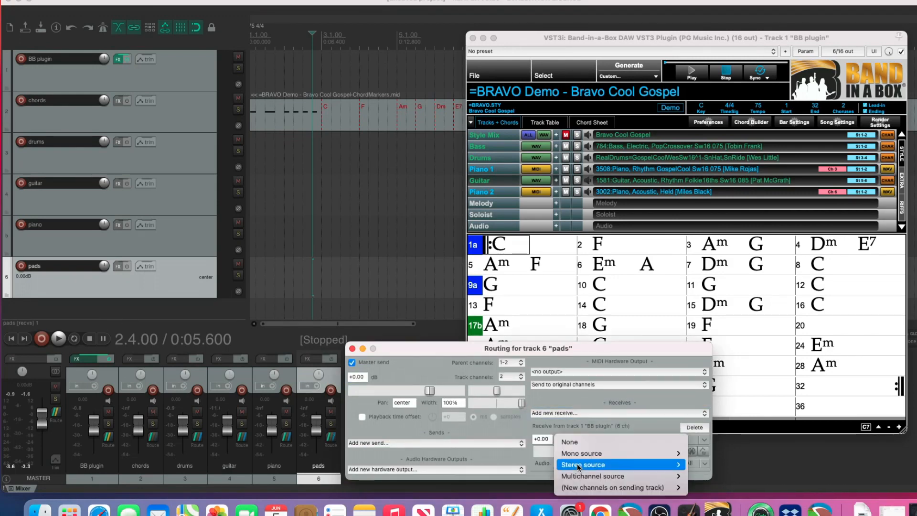
pyautogui.click(579, 442)
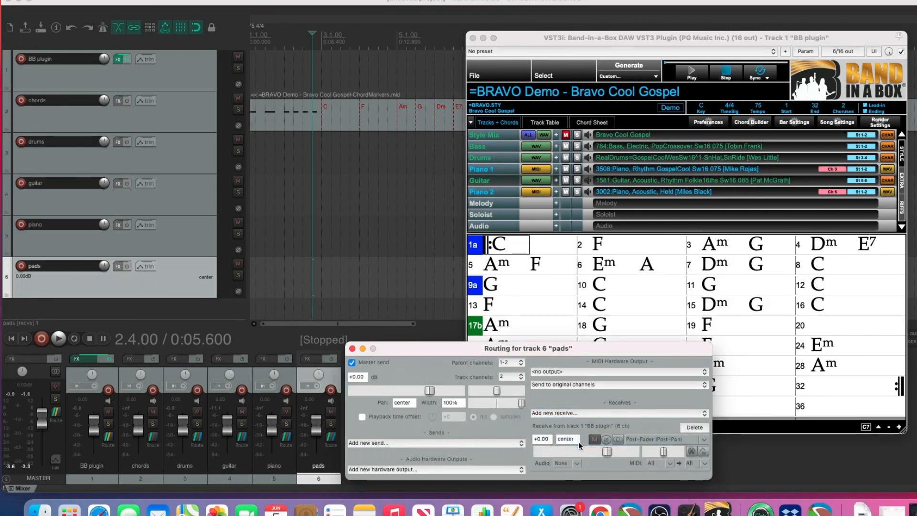
pyautogui.click(671, 463)
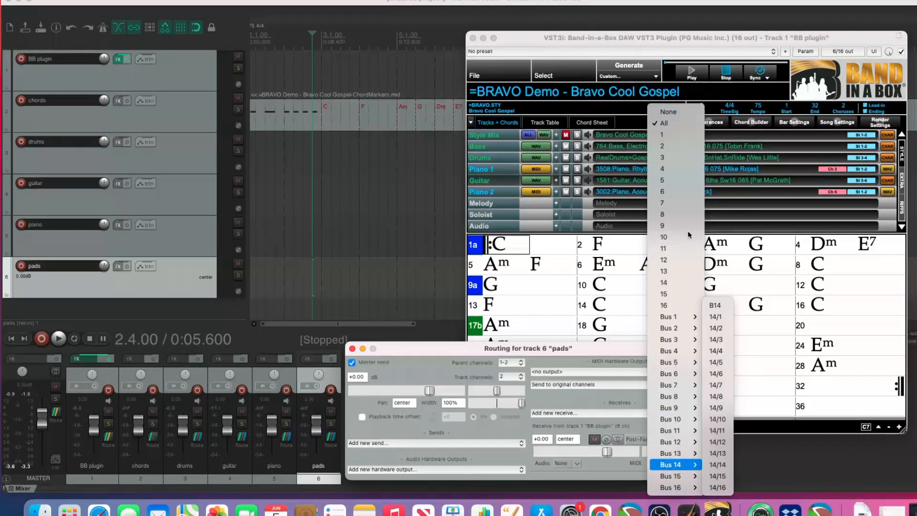
pyautogui.click(671, 190)
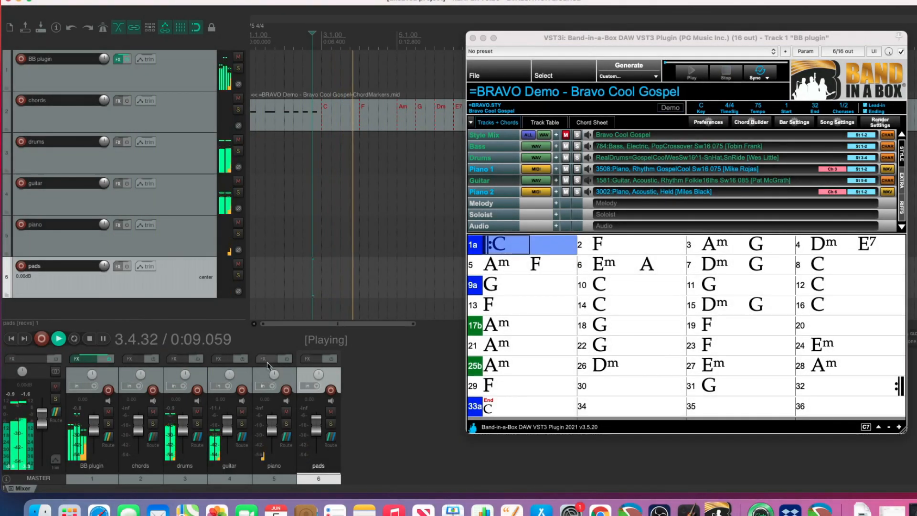
# Add sforzando to the piano track with the Band-in-a-Box Vintage Electric Piano sound and lower the track's volume to about -12 dB.
pyautogui.click(267, 359)
pyautogui.moveTo(277, 383)
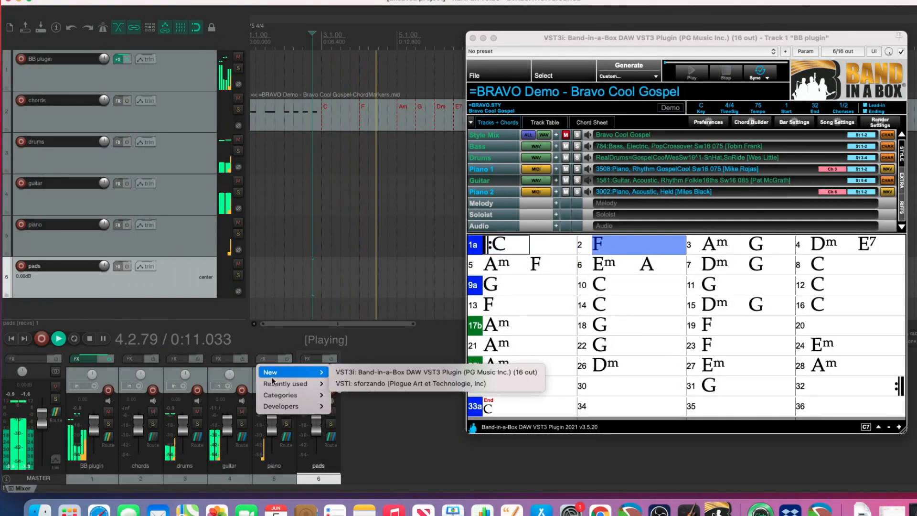
pyautogui.click(388, 395)
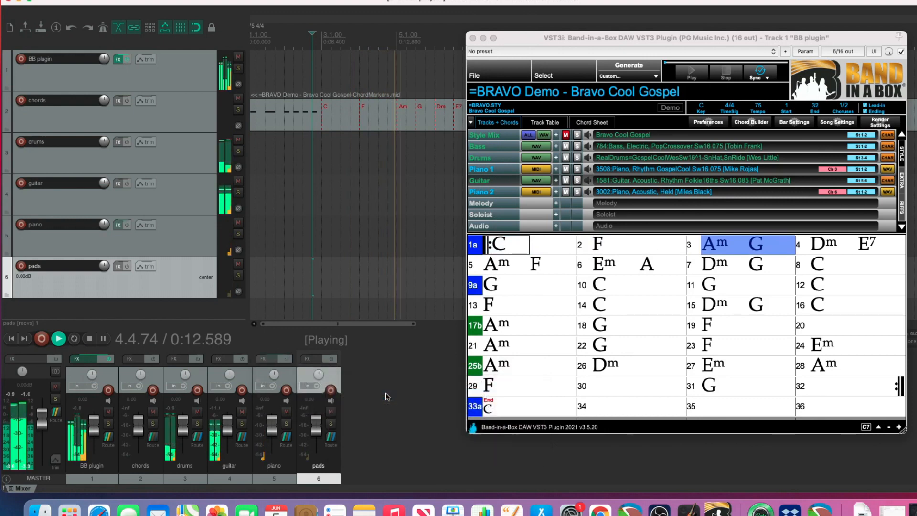
pyautogui.click(546, 90)
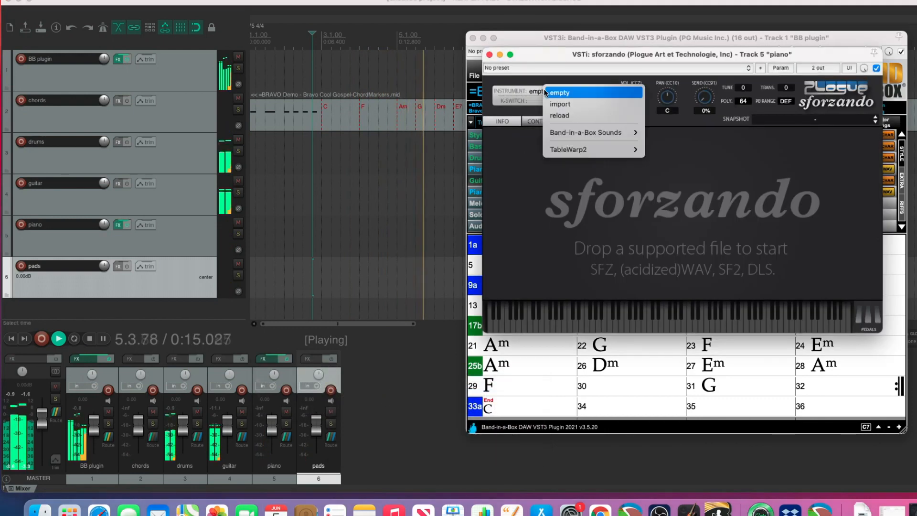
pyautogui.moveTo(619, 133)
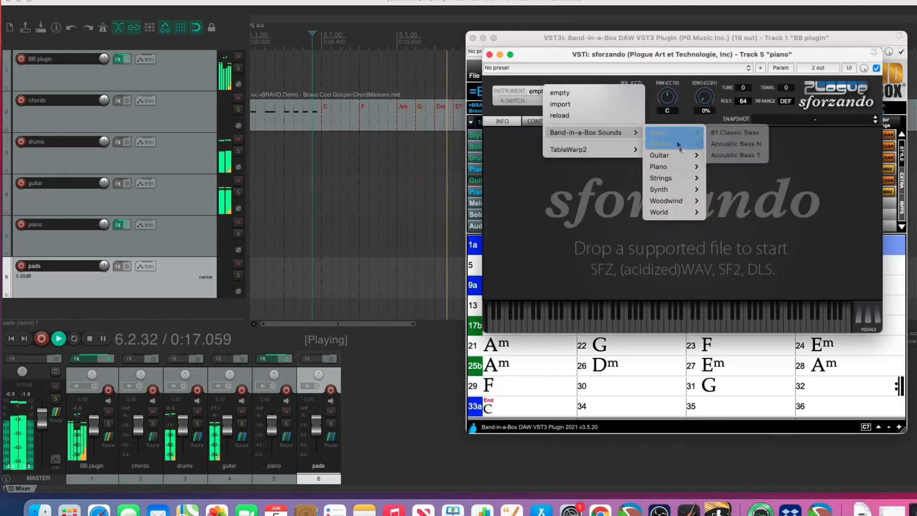
pyautogui.moveTo(668, 166)
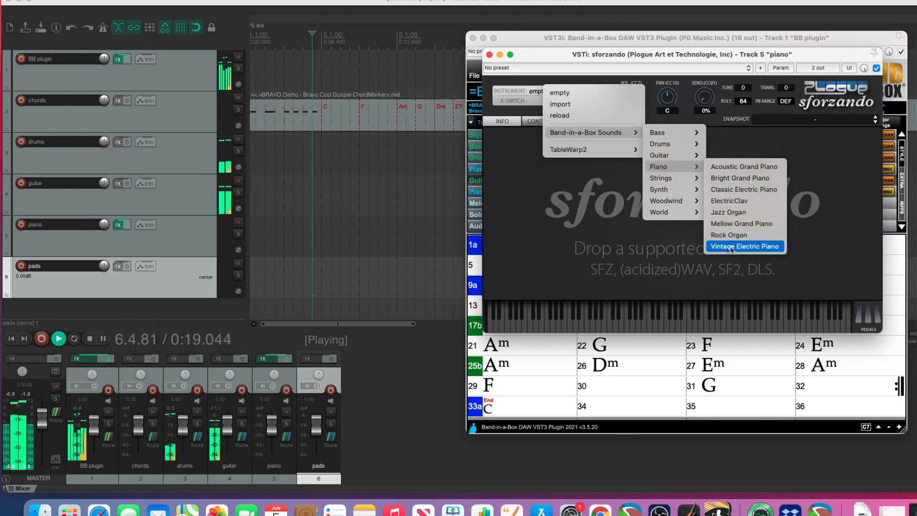
pyautogui.click(758, 245)
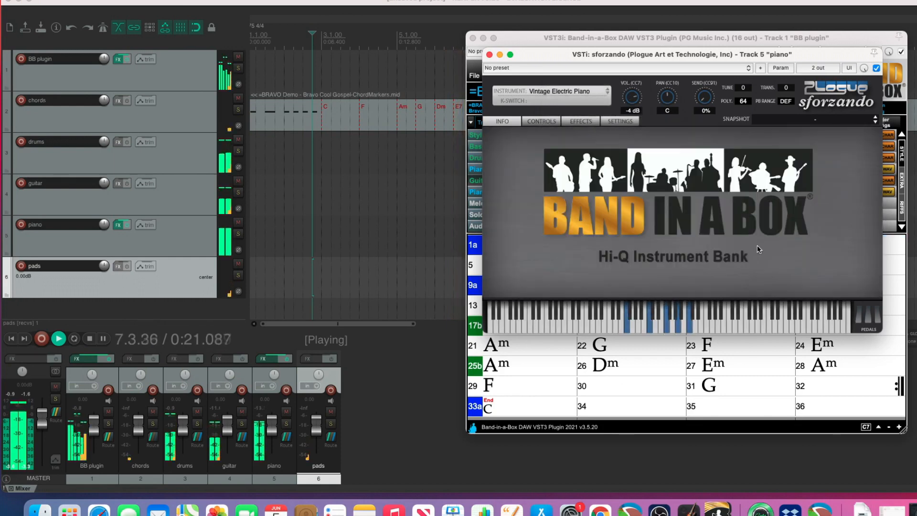
pyautogui.click(489, 55)
pyautogui.moveTo(275, 428); pyautogui.dragTo(296, 445)
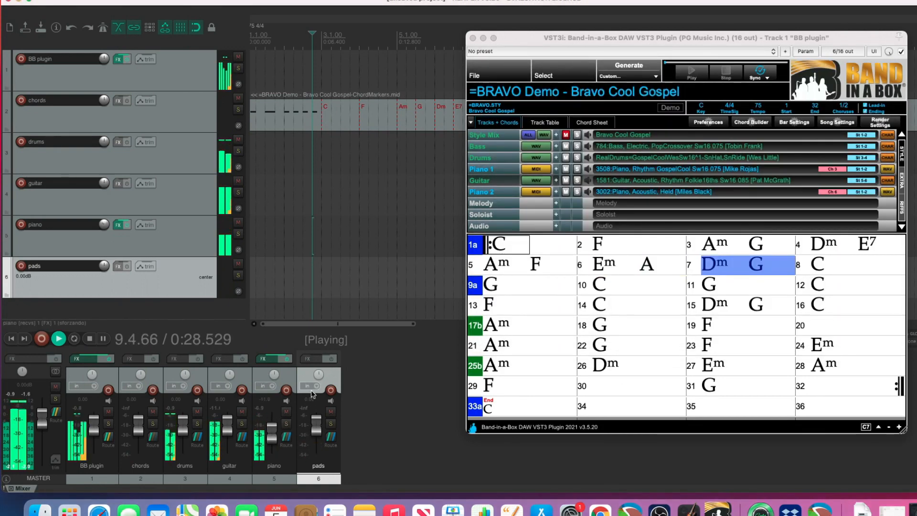
# Add sforzando to the pads track with the Band-in-a-Box ElectroSixtiesFlutes sound and lower the track's volume to about -6 dB.
pyautogui.rightClick(310, 359)
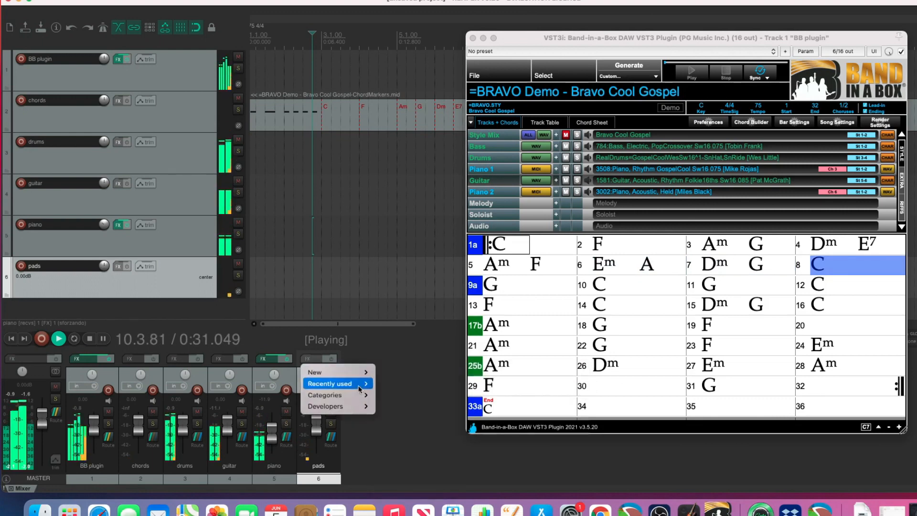
pyautogui.click(391, 384)
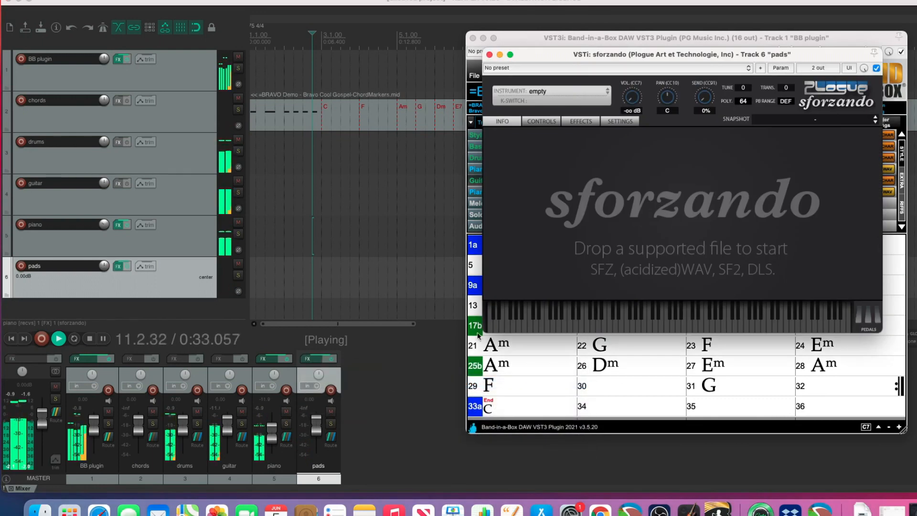
pyautogui.click(557, 95)
pyautogui.moveTo(621, 135)
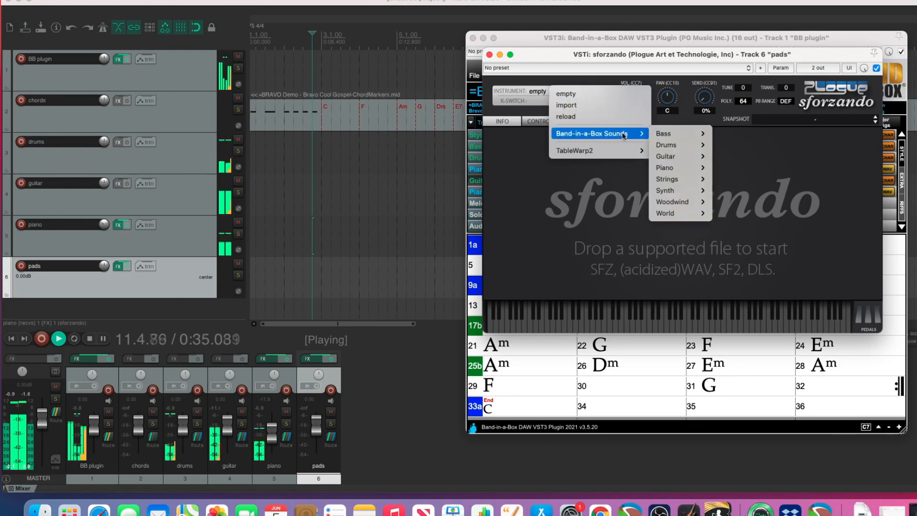
pyautogui.moveTo(678, 190)
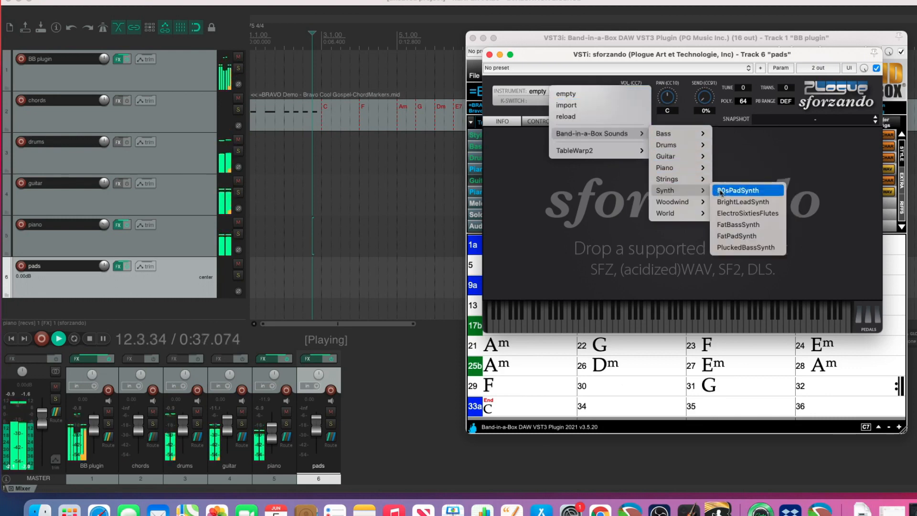
pyautogui.click(735, 213)
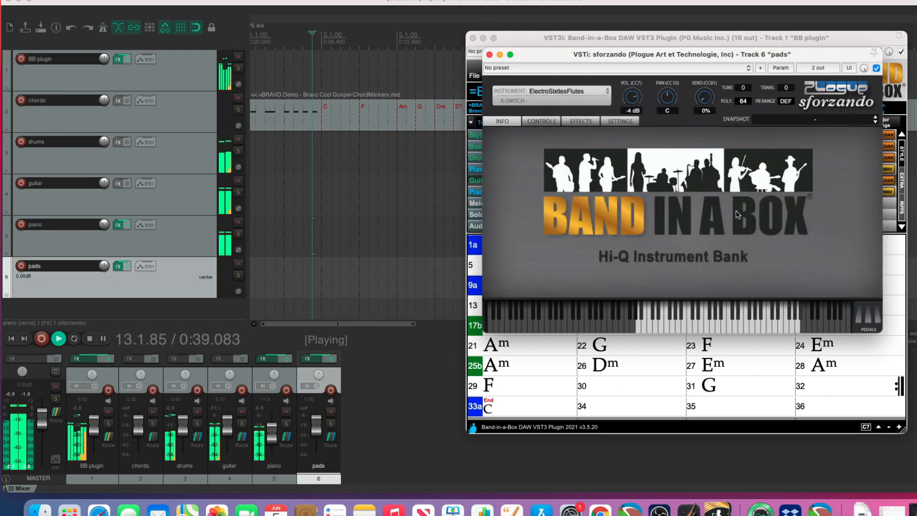
pyautogui.click(489, 54)
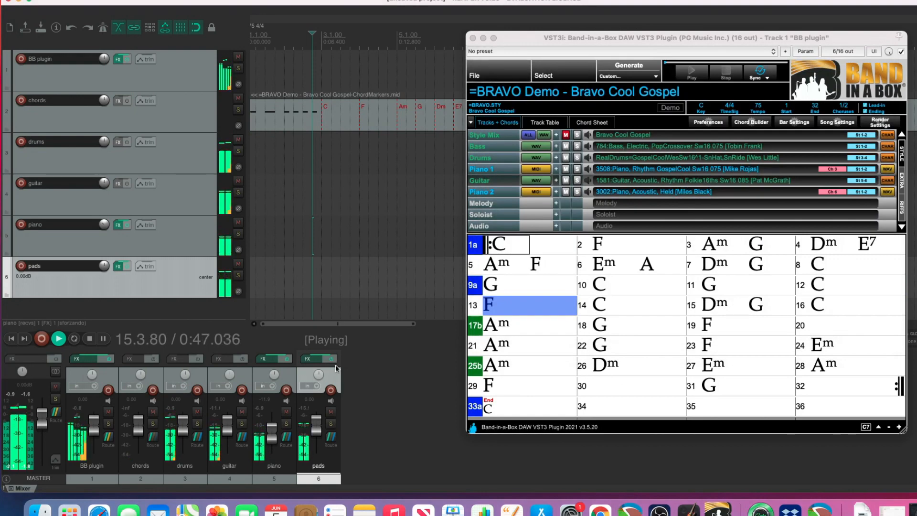
pyautogui.moveTo(316, 418); pyautogui.dragTo(319, 433)
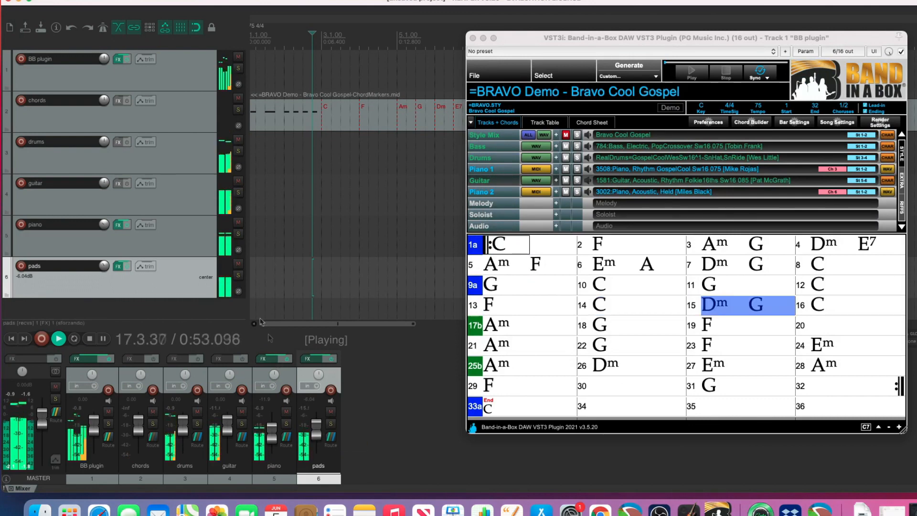
# Add the ReaVerb effect to the guitar track and load its sweetverbo preset.
pyautogui.rightClick(118, 185)
pyautogui.moveTo(146, 210)
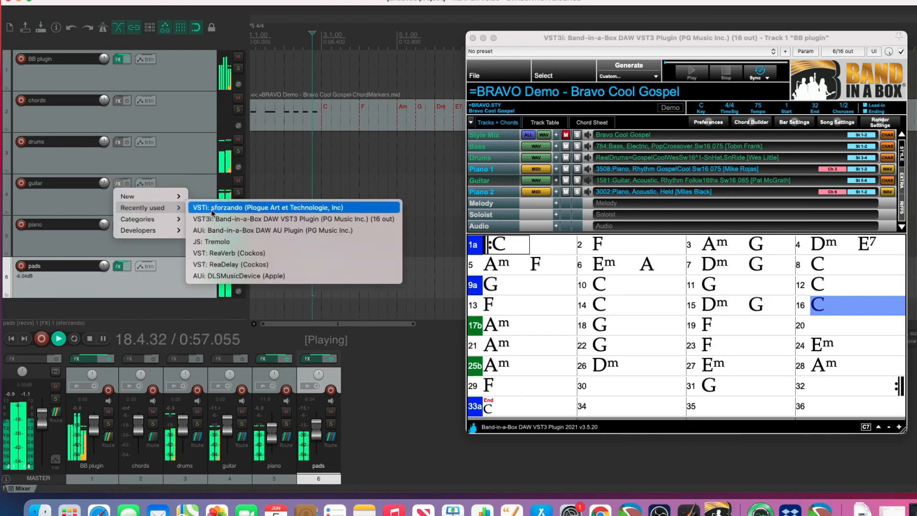
pyautogui.click(243, 254)
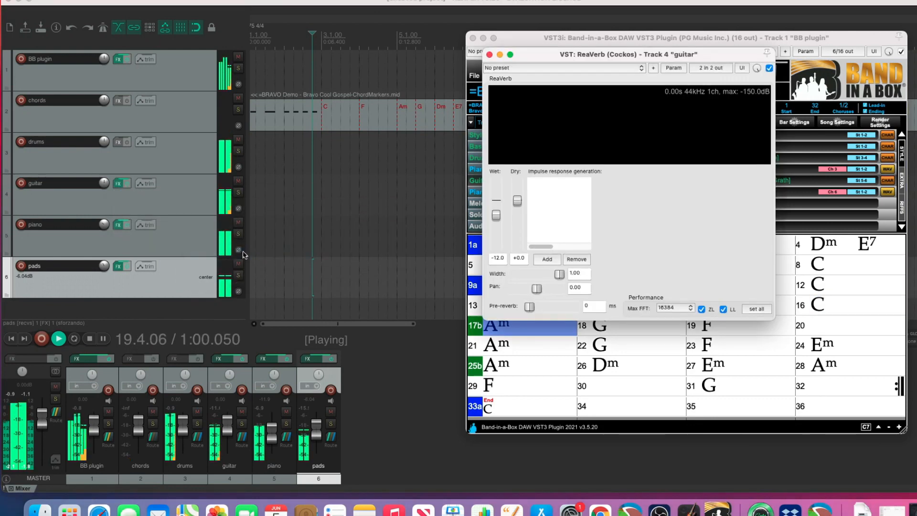
pyautogui.click(514, 69)
pyautogui.click(501, 89)
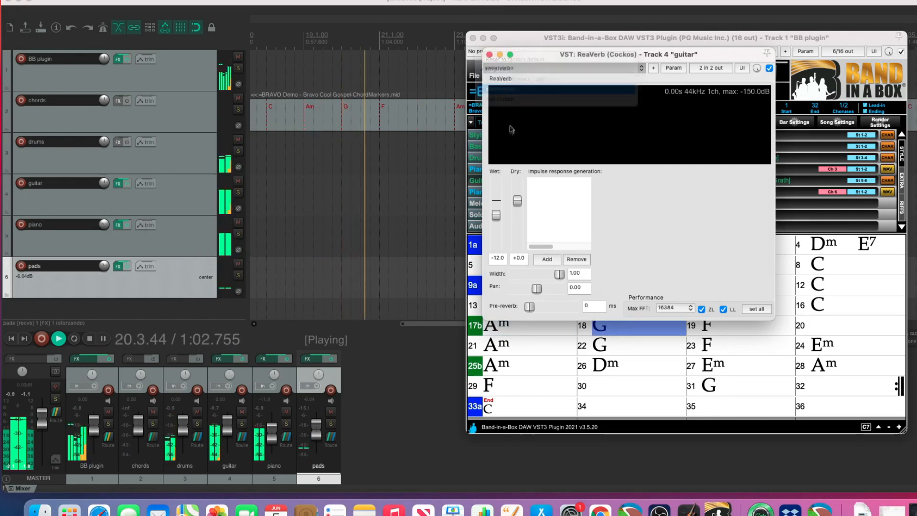
# With the guitar track temporarily soloed, lower its reverb wet level to about -29.1 dB and raise the track's volume.
pyautogui.moveTo(496, 218); pyautogui.dragTo(496, 228)
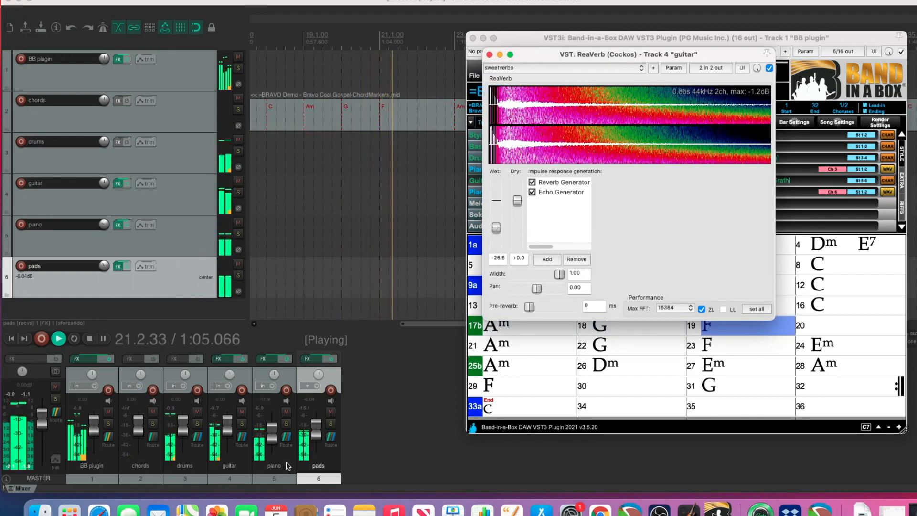
pyautogui.click(241, 422)
pyautogui.moveTo(497, 227); pyautogui.dragTo(496, 226)
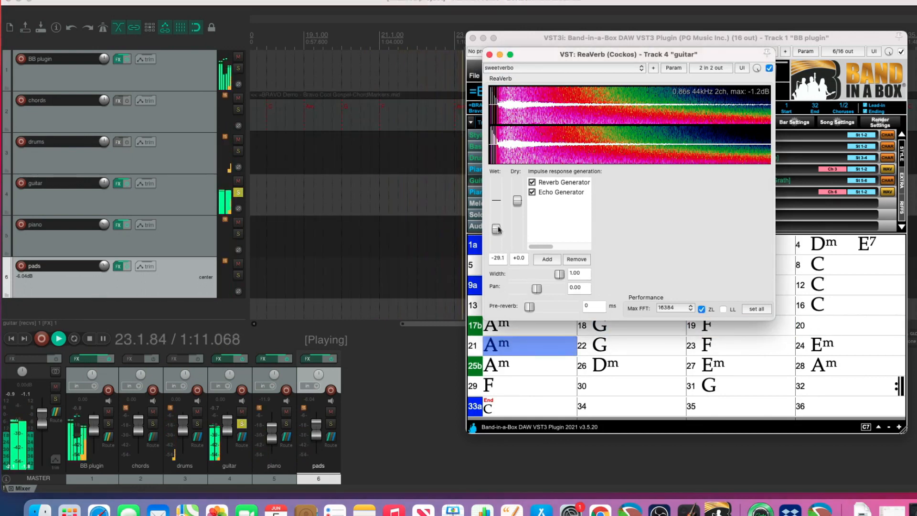
pyautogui.click(489, 55)
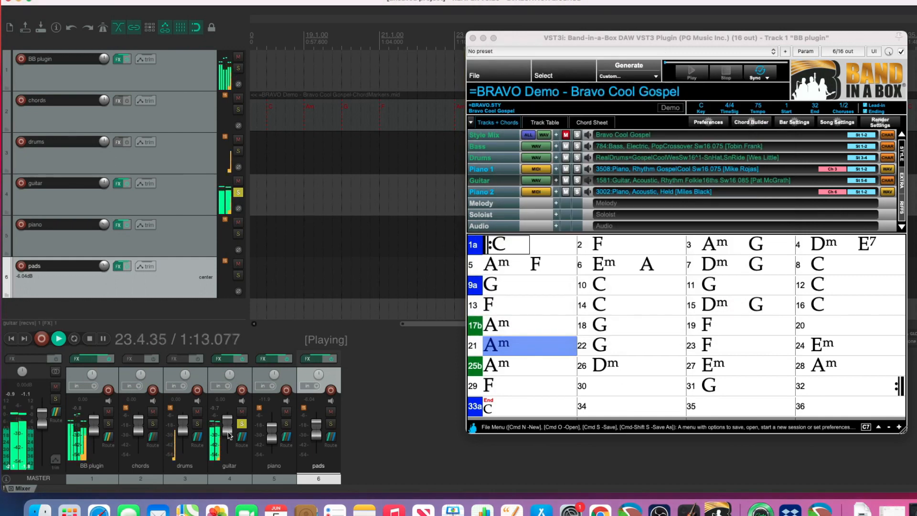
pyautogui.moveTo(228, 435); pyautogui.dragTo(229, 429)
pyautogui.click(242, 425)
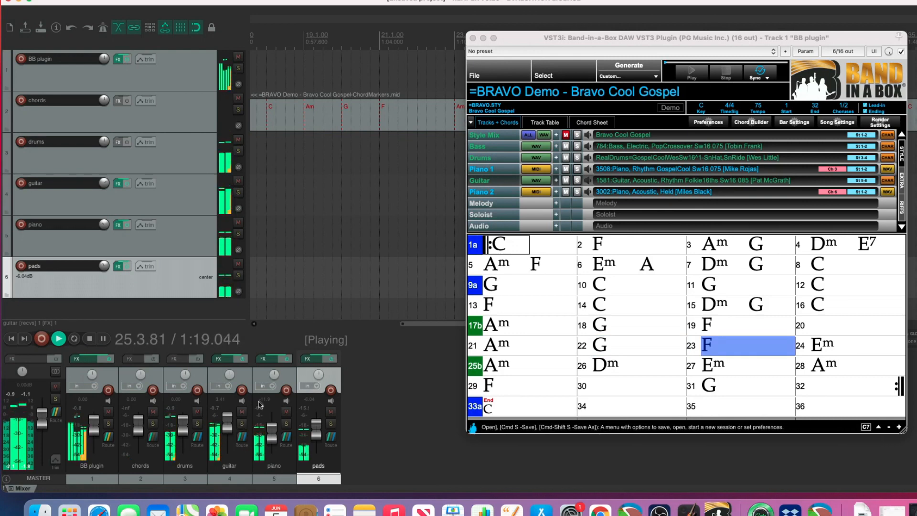
# Add the JS: Tremolo effect to the piano track.
pyautogui.rightClick(267, 359)
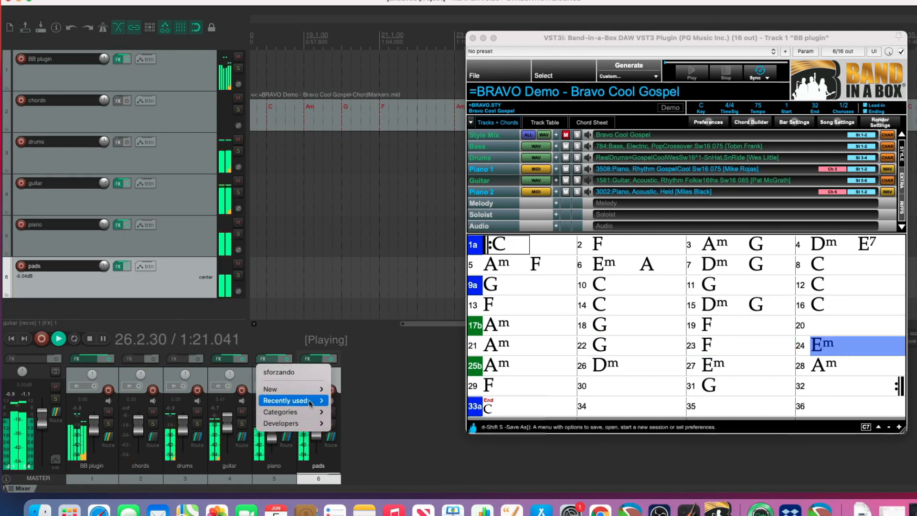
pyautogui.moveTo(291, 400)
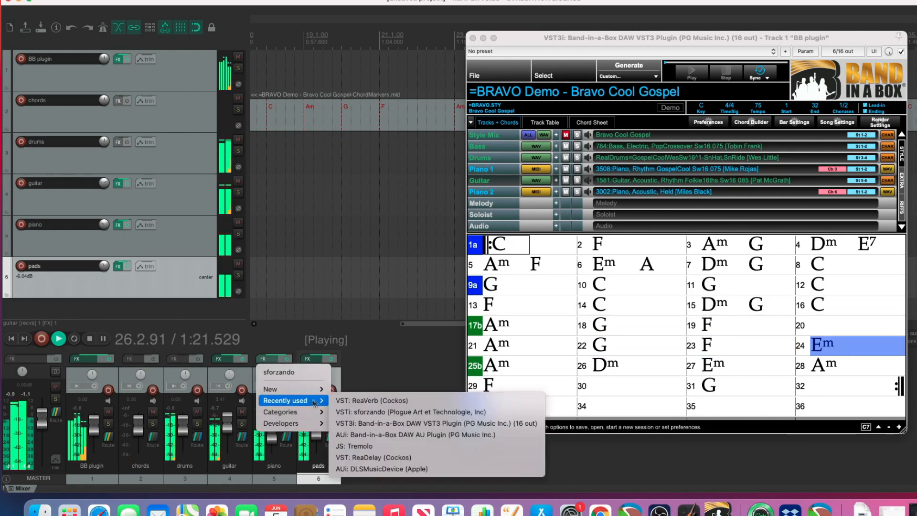
pyautogui.click(371, 446)
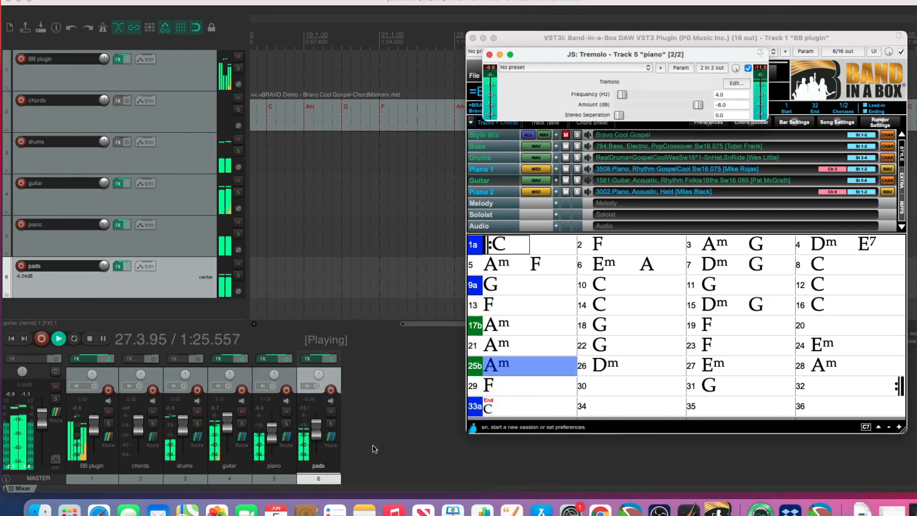
# Compare the soloed piano track with the Tremolo effect bypassed and active, then unsolo it and close the effect windows.
pyautogui.click(286, 424)
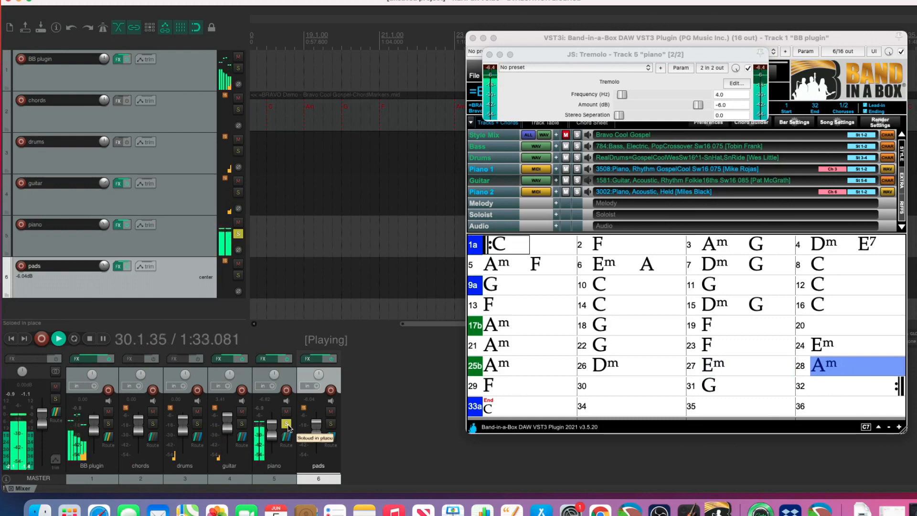
pyautogui.click(264, 359)
pyautogui.click(265, 360)
pyautogui.click(265, 360)
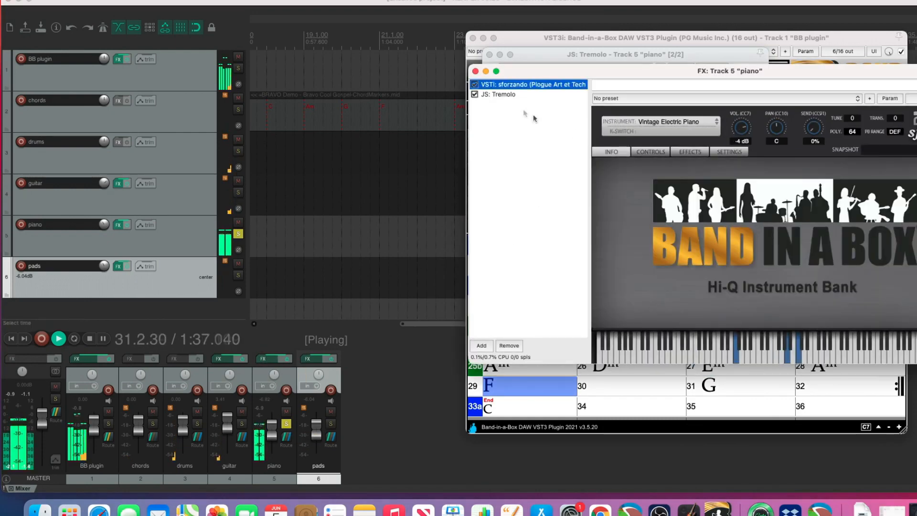
pyautogui.click(475, 94)
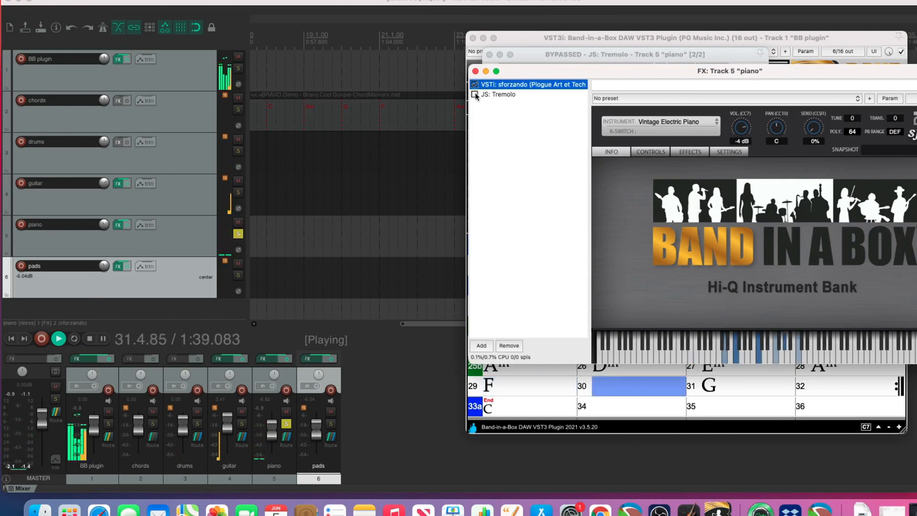
pyautogui.click(474, 94)
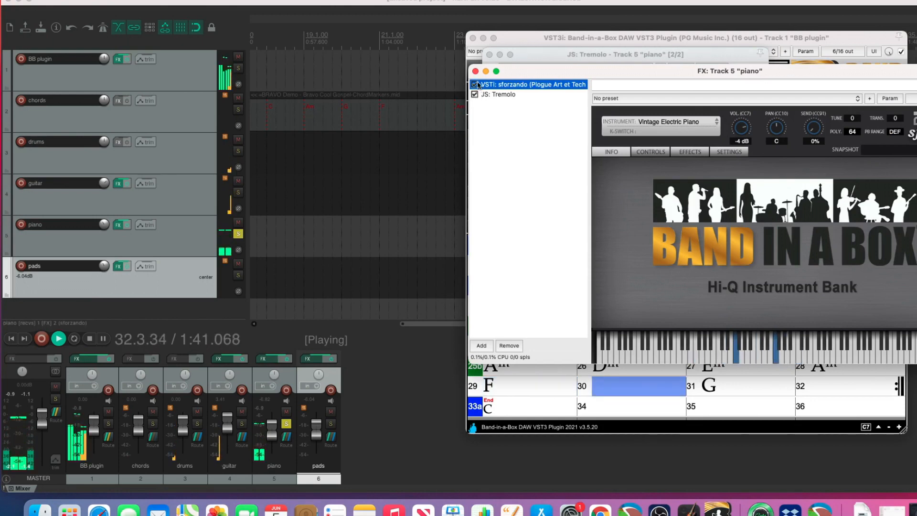
pyautogui.click(475, 71)
pyautogui.click(286, 424)
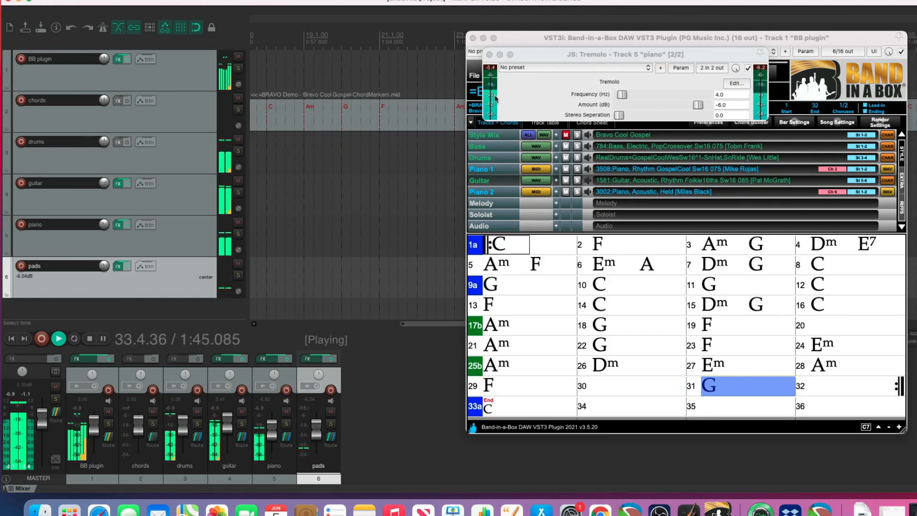
pyautogui.click(488, 54)
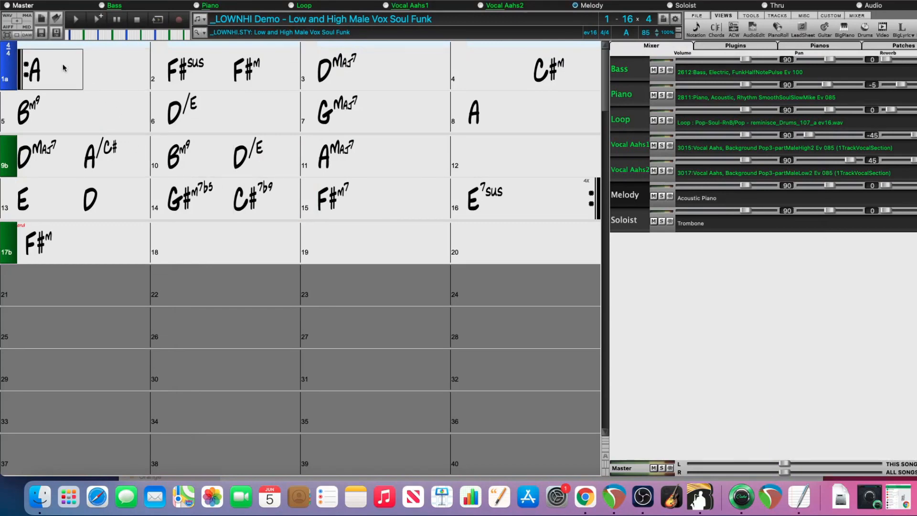
# Copy the chords of bars 1 to 8 from the Band-in-a-Box chord sheet and paste them into the DAW plugin at bar 9.
pyautogui.moveTo(63, 68); pyautogui.dragTo(514, 107)
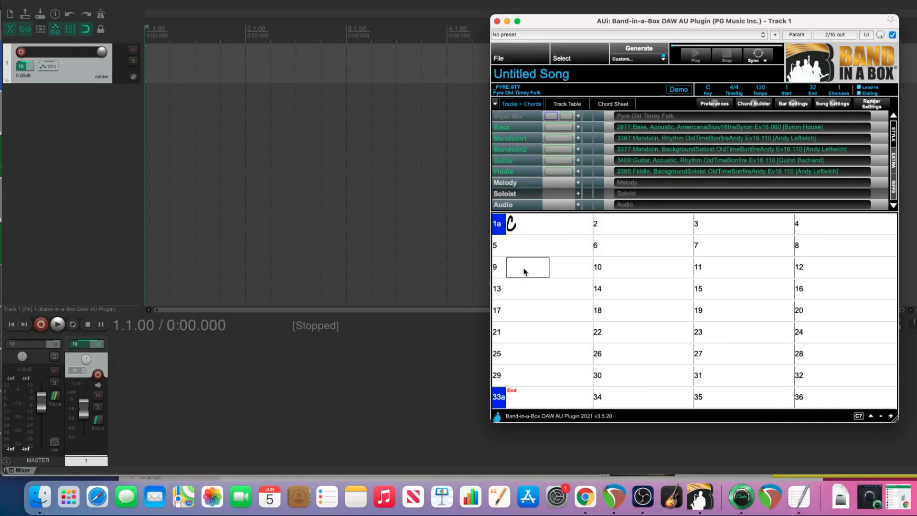
pyautogui.rightClick(524, 272)
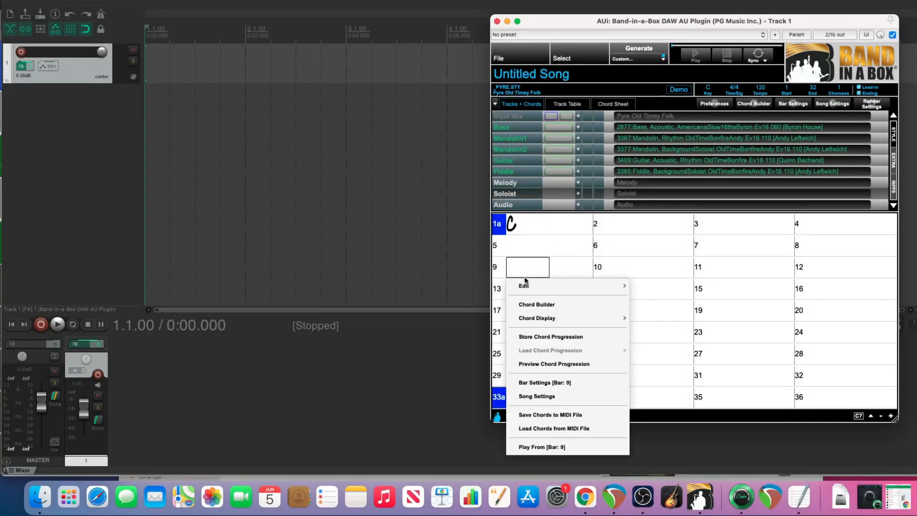
pyautogui.moveTo(542, 285)
pyautogui.click(663, 246)
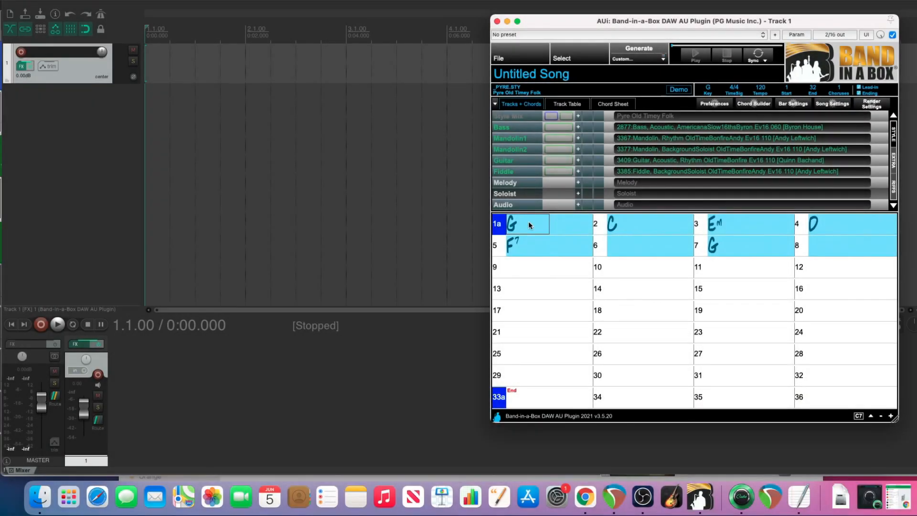
# Copy the selected chords in bars 1 to 8 of the DAW plugin's chord sheet.
pyautogui.rightClick(528, 225)
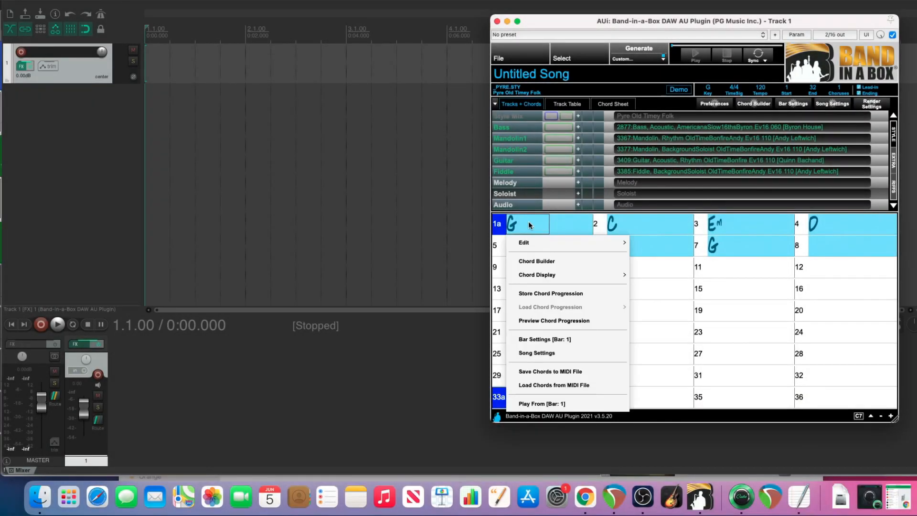
pyautogui.moveTo(566, 245)
pyautogui.click(667, 188)
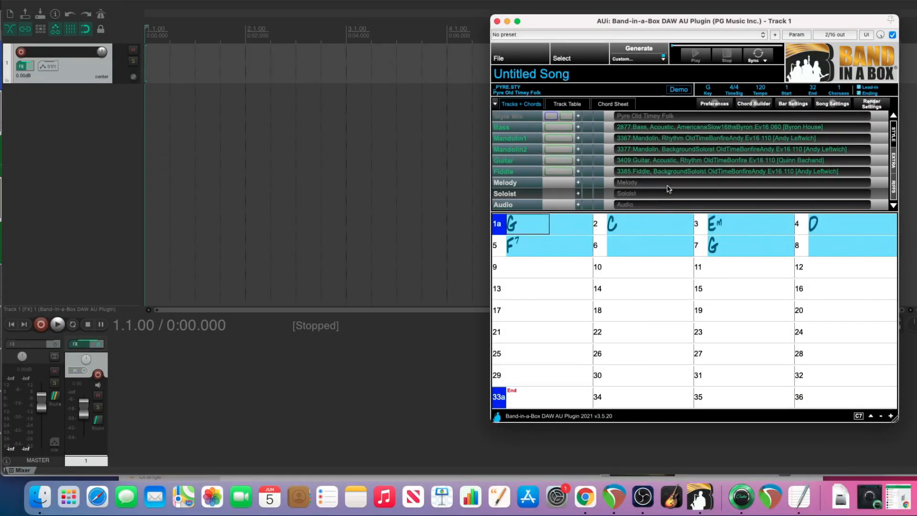
# Switch to Band-in-a-Box and paste the copied text into the current song at bar 13, using Whole song with all metadata included.
pyautogui.press('super+Tab')
pyautogui.press('super+Tab')
pyautogui.press('super+Tab')
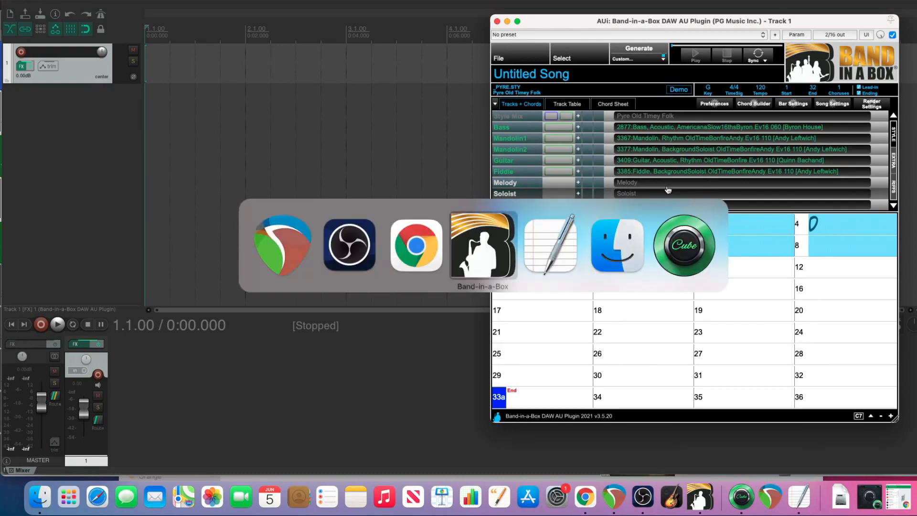
pyautogui.rightClick(44, 201)
pyautogui.click(50, 267)
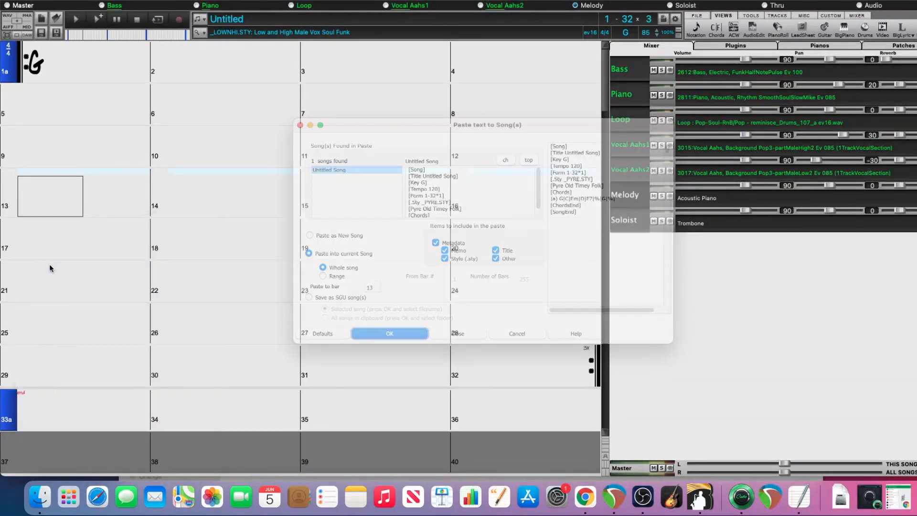
pyautogui.click(391, 334)
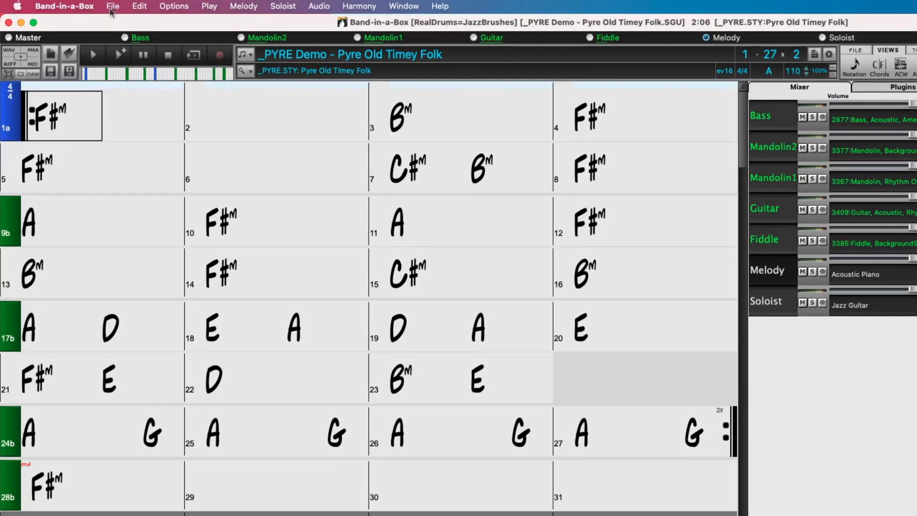
# Copy the whole _PYRE Demo song as text to the clipboard, including metadata, memo and part markers.
pyautogui.click(139, 7)
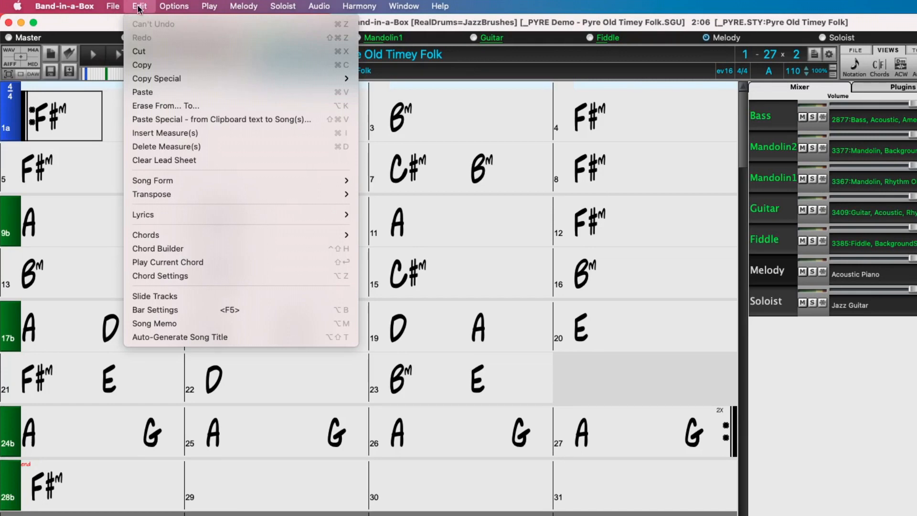
pyautogui.moveTo(296, 78)
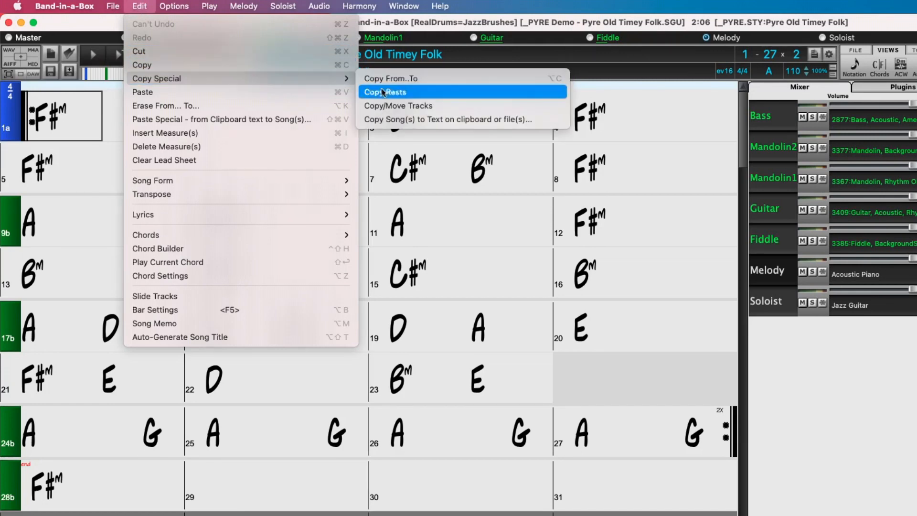
pyautogui.click(428, 120)
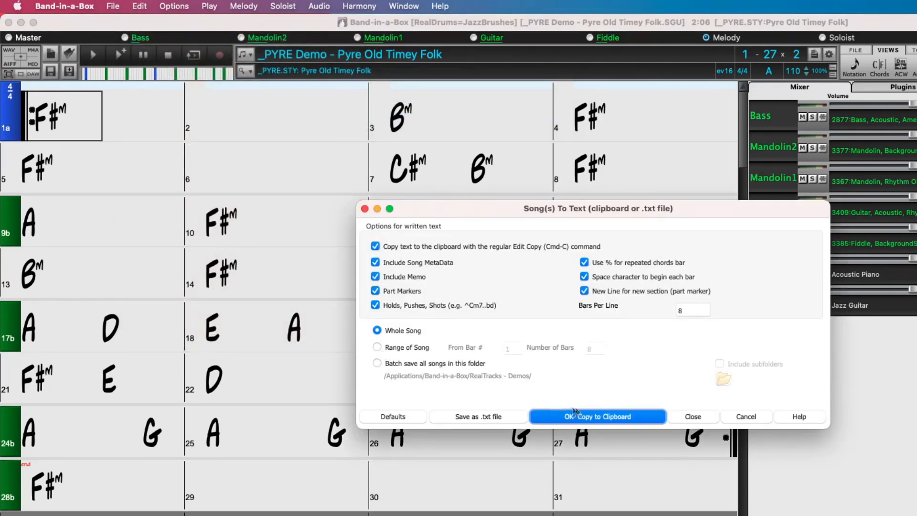
pyautogui.click(624, 416)
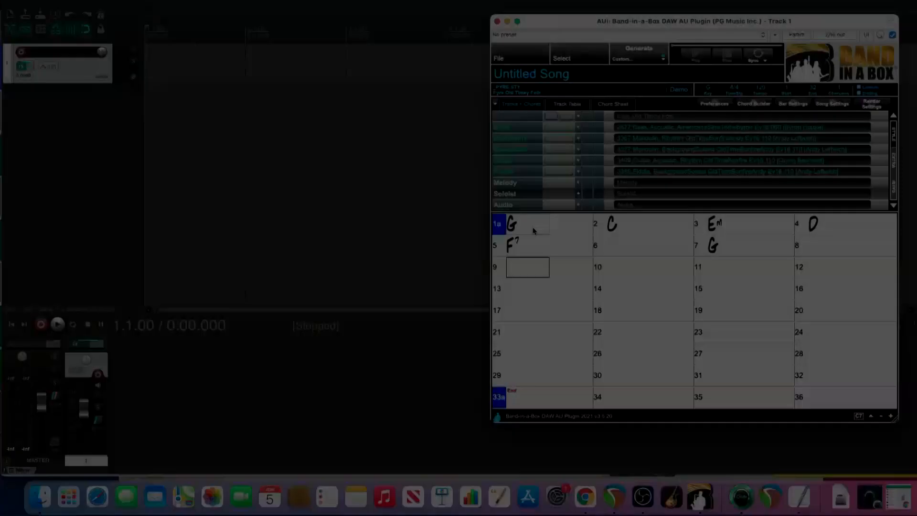
# Paste the copied song text into the DAW plugin with Paste Special, starting at bar 1.
pyautogui.rightClick(534, 230)
pyautogui.moveTo(521, 243)
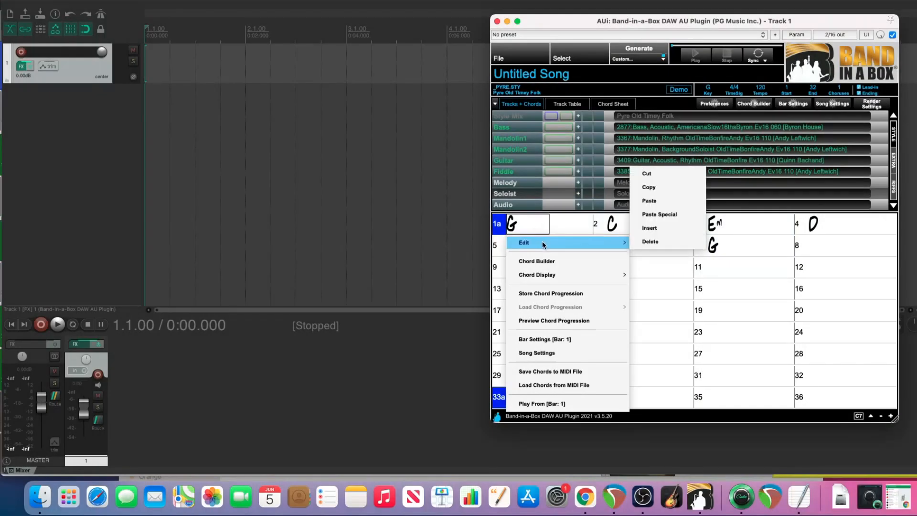
pyautogui.click(675, 214)
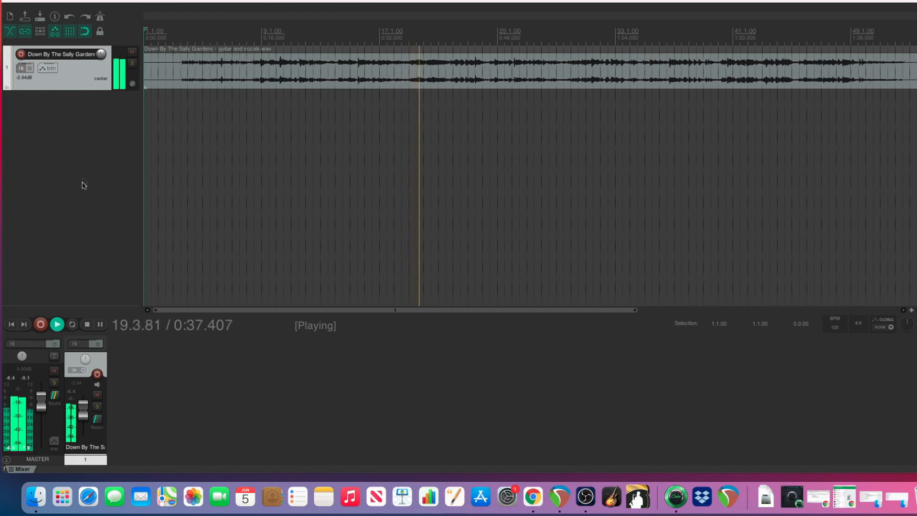
# Insert a new track below the guitar and vocals recording and add the Band-in-a-Box DAW VST3 plugin, enlarging its window.
pyautogui.rightClick(90, 123)
pyautogui.click(99, 132)
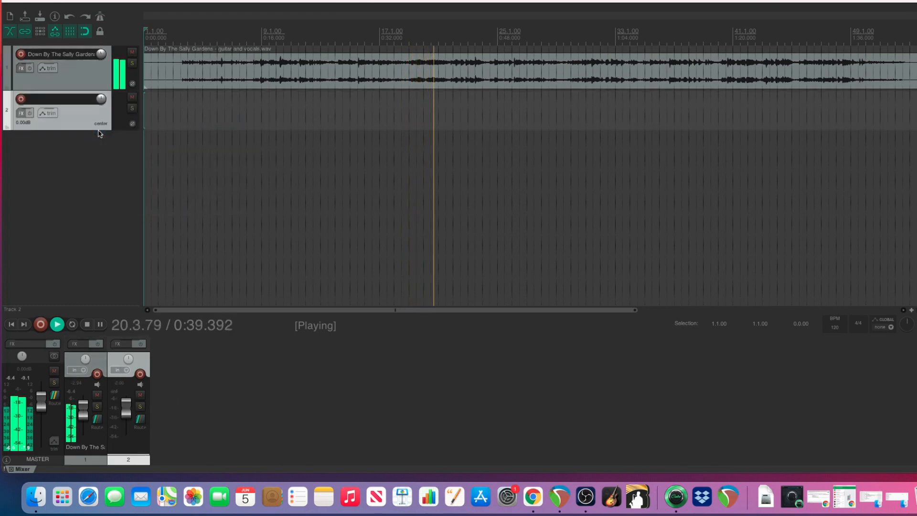
pyautogui.rightClick(21, 115)
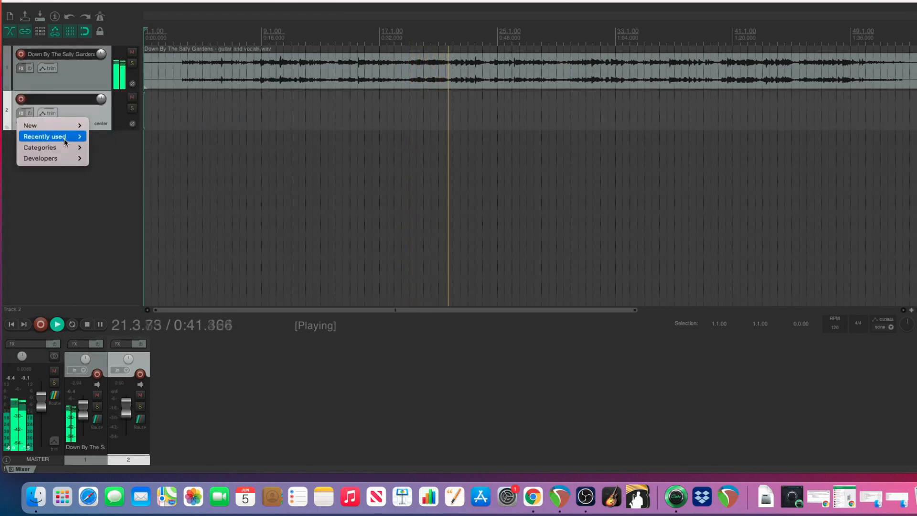
pyautogui.moveTo(62, 137)
pyautogui.click(114, 137)
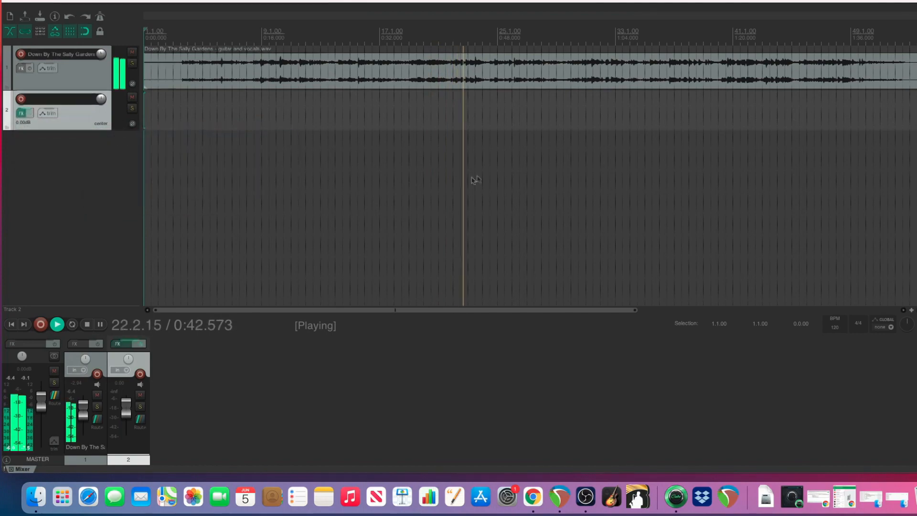
pyautogui.moveTo(246, 25); pyautogui.dragTo(630, 130)
pyautogui.moveTo(699, 396); pyautogui.dragTo(786, 446)
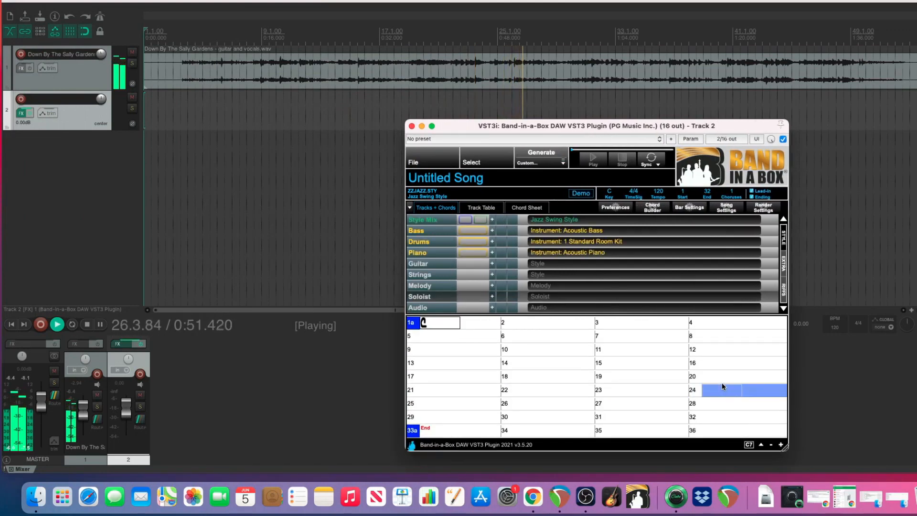
# Examine the plugin's rendering preferences, including the Enable Style Mix for all new projects option, and accept the dialog.
pyautogui.click(619, 207)
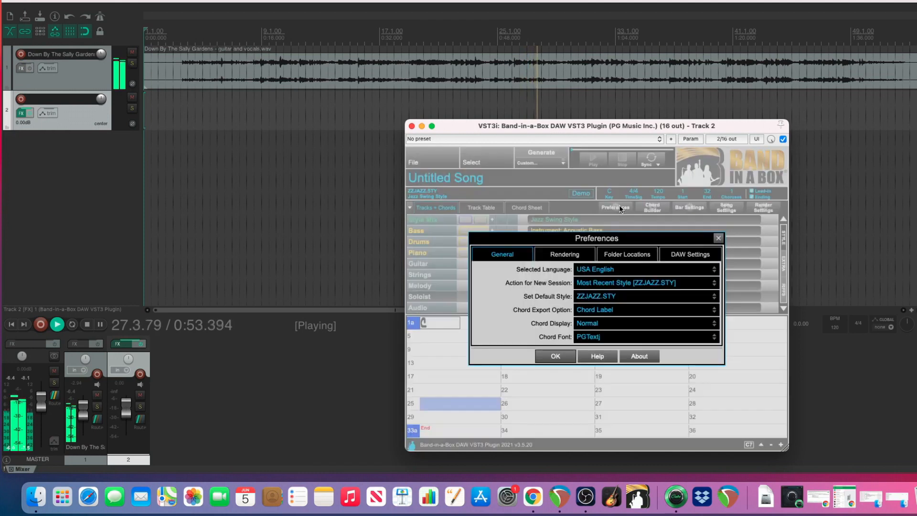
pyautogui.click(568, 255)
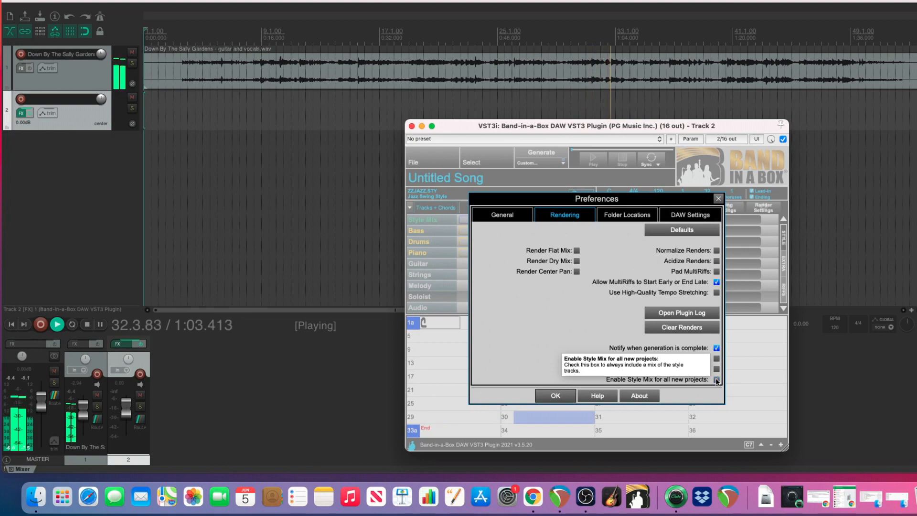
pyautogui.click(558, 398)
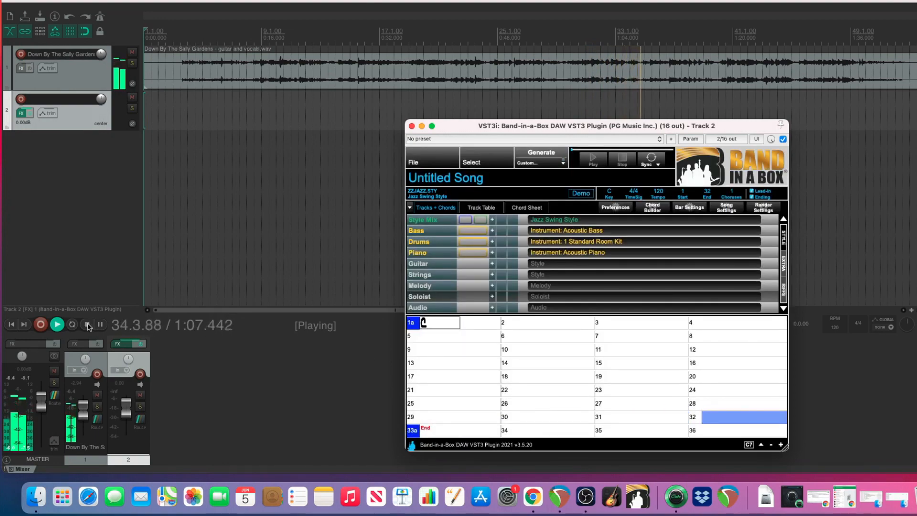
# Stop playback and open the song Down By The Sally Gardens.SGU in the plugin.
pyautogui.click(88, 326)
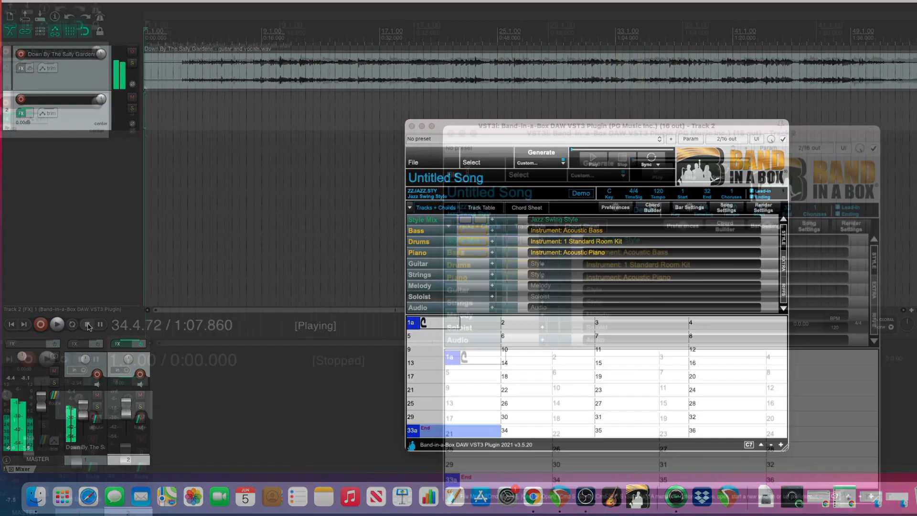
pyautogui.click(413, 162)
pyautogui.click(435, 192)
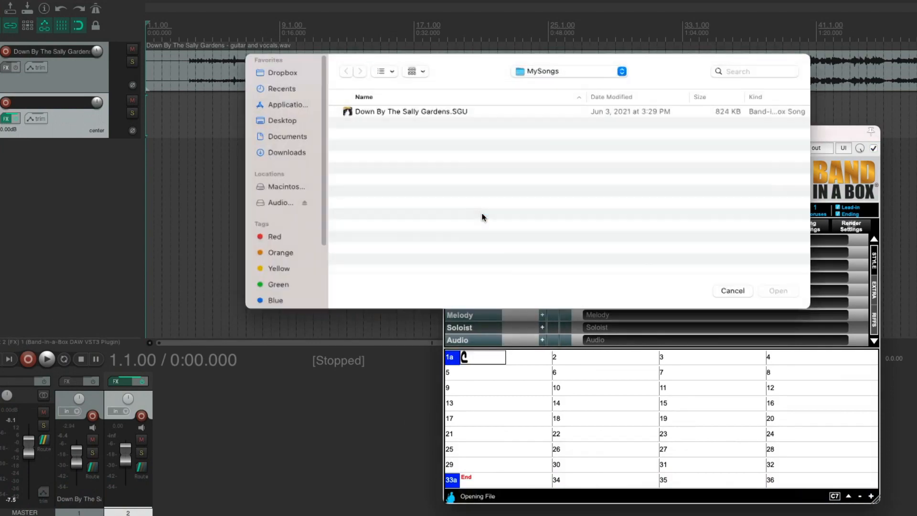
pyautogui.click(413, 111)
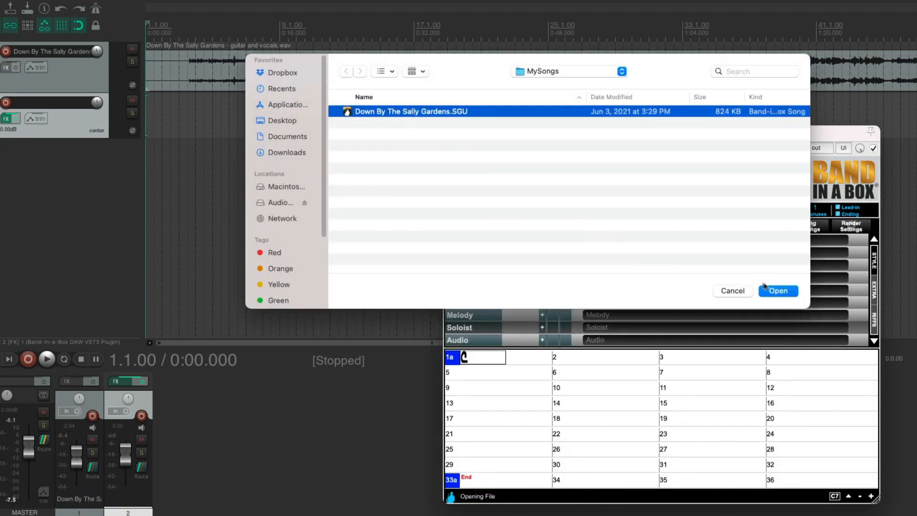
pyautogui.click(777, 291)
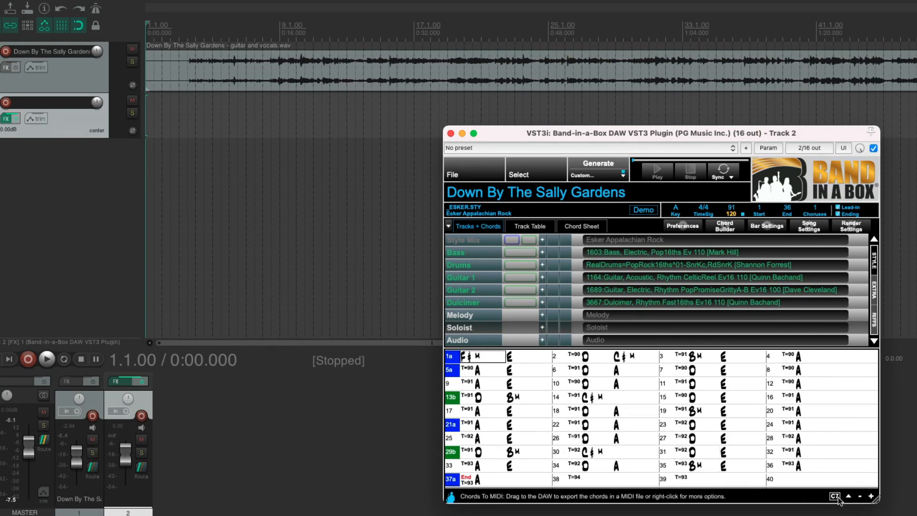
# Export the plugin's chords as MIDI to a new track, importing the tempo map and a multichannel single-track item, and play from the count-in's end.
pyautogui.moveTo(837, 500); pyautogui.dragTo(108, 204)
pyautogui.click(548, 165)
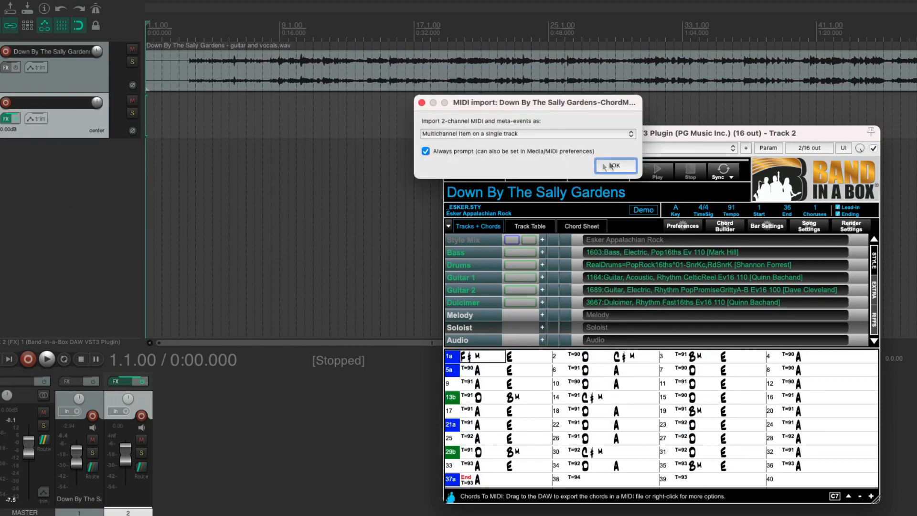
pyautogui.click(619, 163)
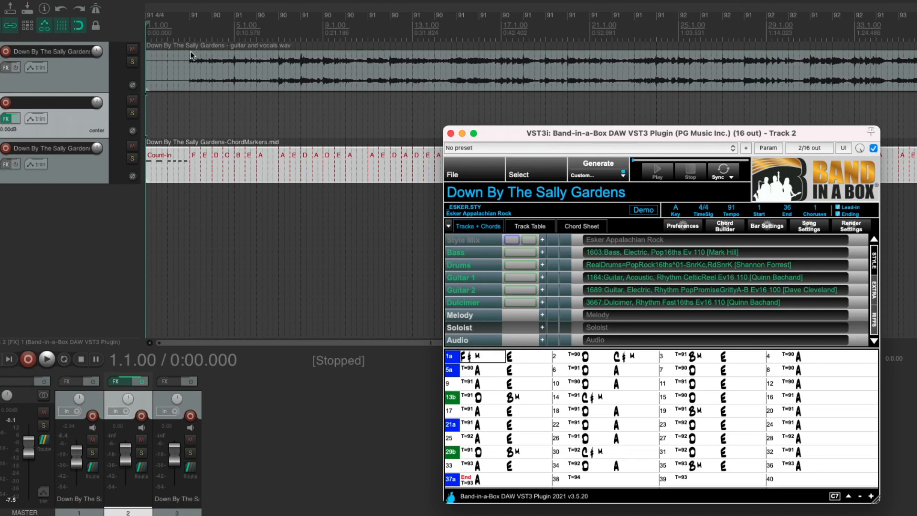
pyautogui.click(185, 110)
pyautogui.press('space')
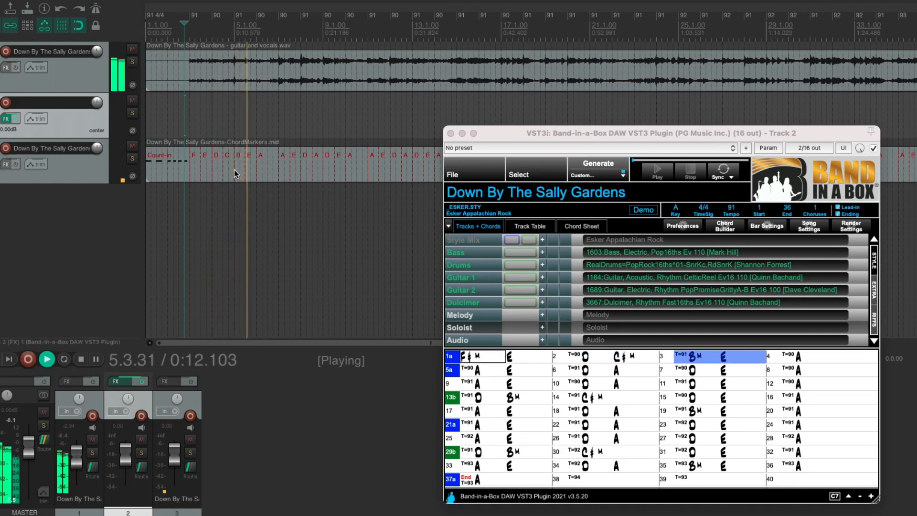
# Stop playback and filter the plugin's style list by Ev16 feel, a tempo of 90 and the Modern Pop category.
pyautogui.press('space')
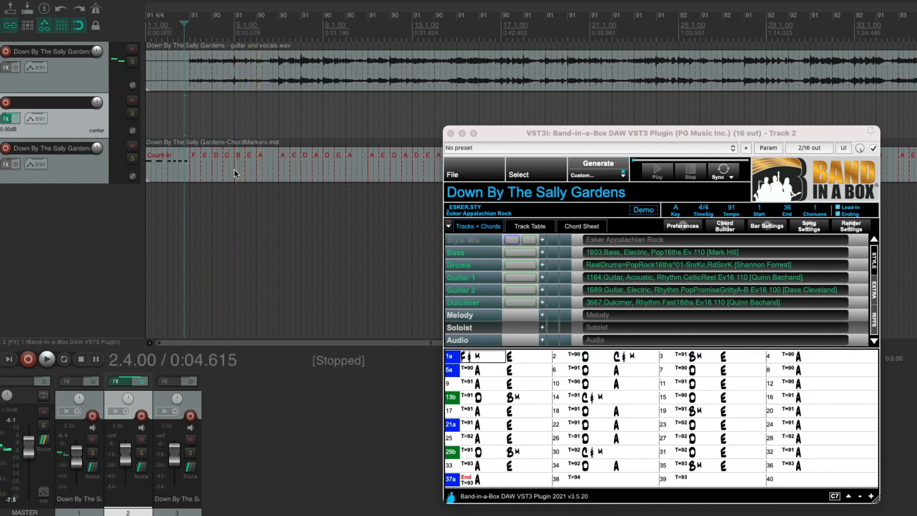
pyautogui.click(483, 212)
pyautogui.click(482, 212)
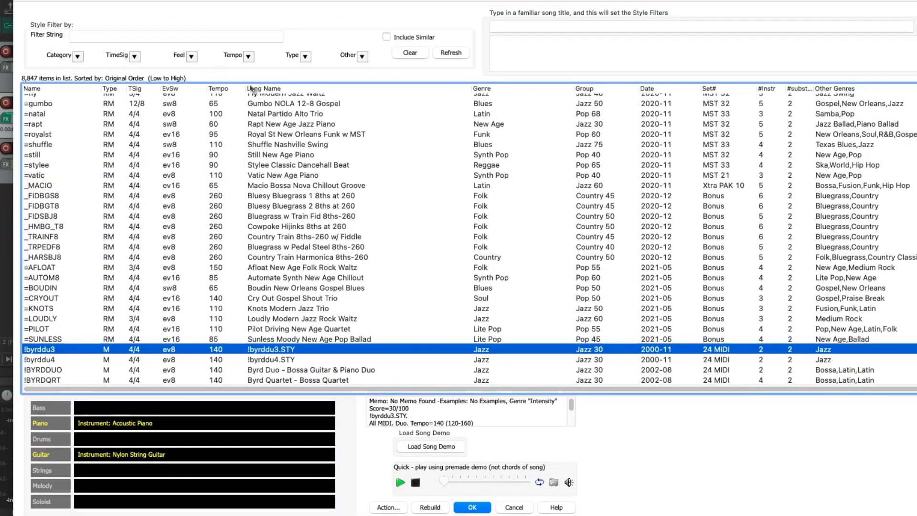
pyautogui.click(193, 56)
pyautogui.click(213, 92)
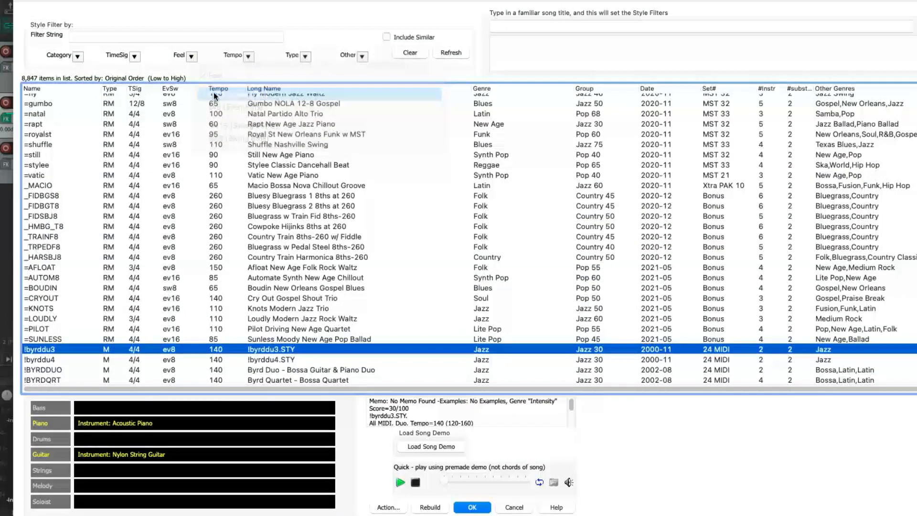
pyautogui.click(249, 55)
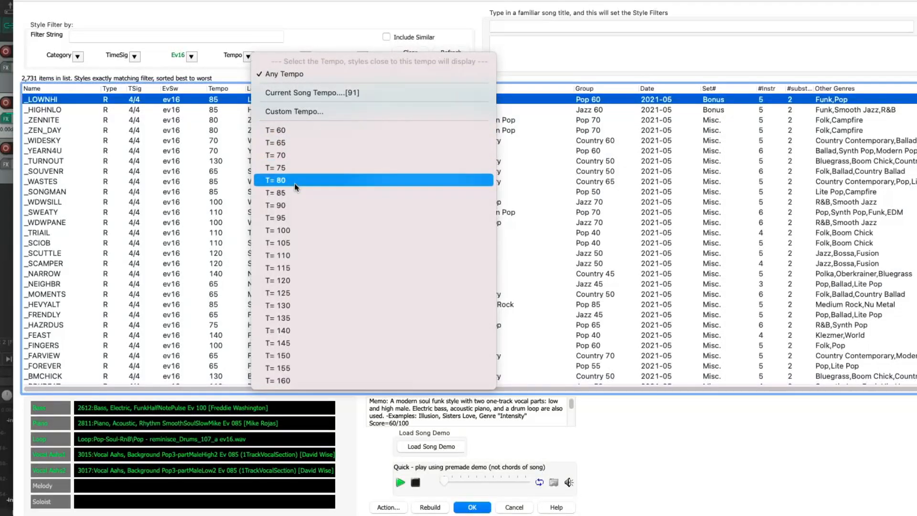
pyautogui.click(296, 202)
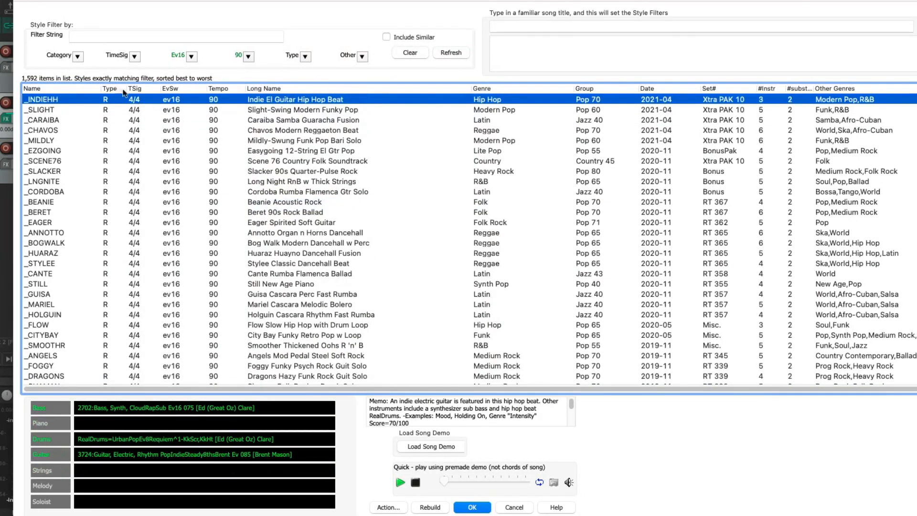
pyautogui.click(77, 56)
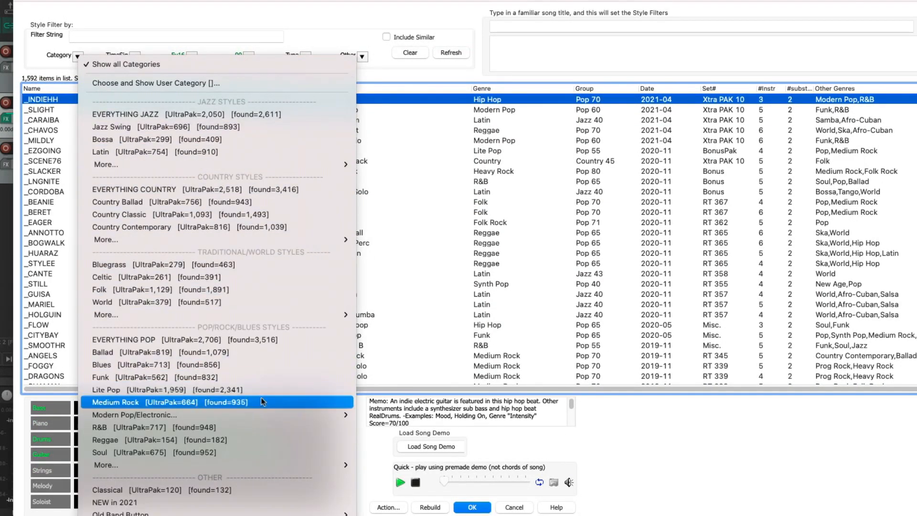
pyautogui.moveTo(317, 417)
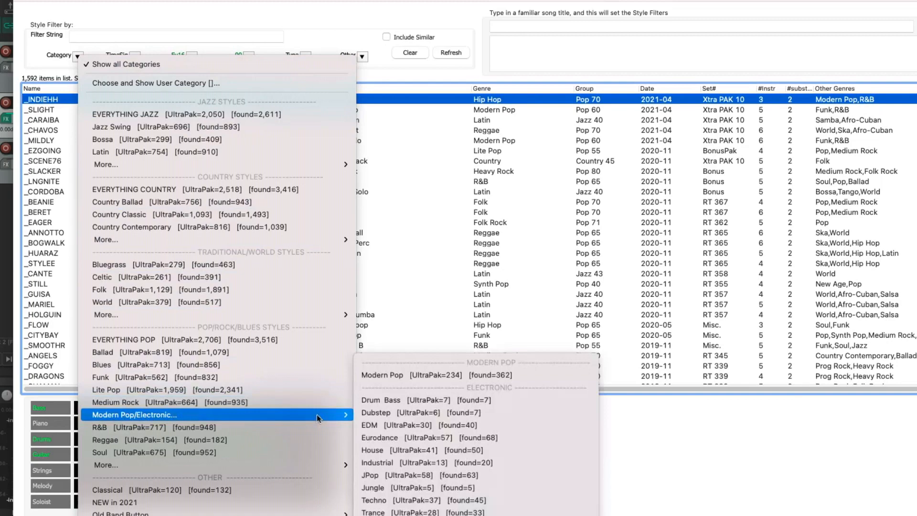
pyautogui.click(397, 375)
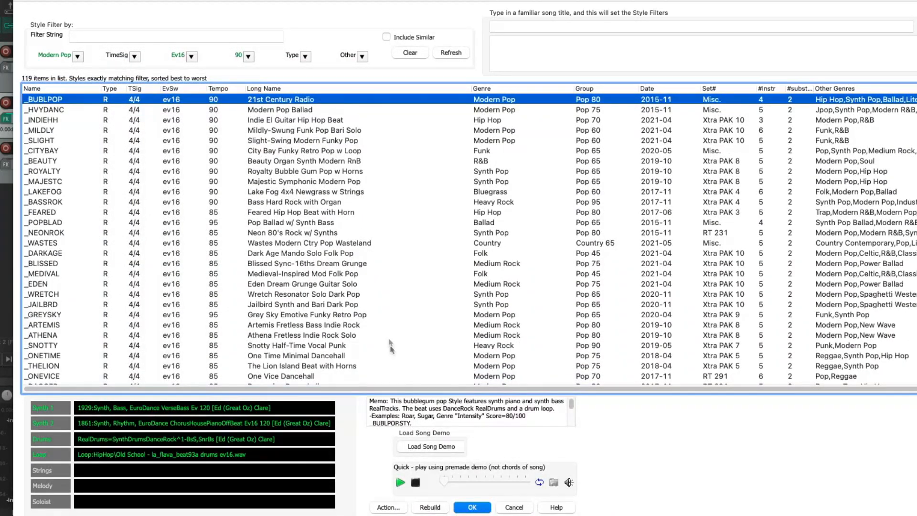
# Audition and load the style Indie El Guitar Hip Hop Beat (_INDIEHH), and generate the song's tracks with it.
pyautogui.click(290, 120)
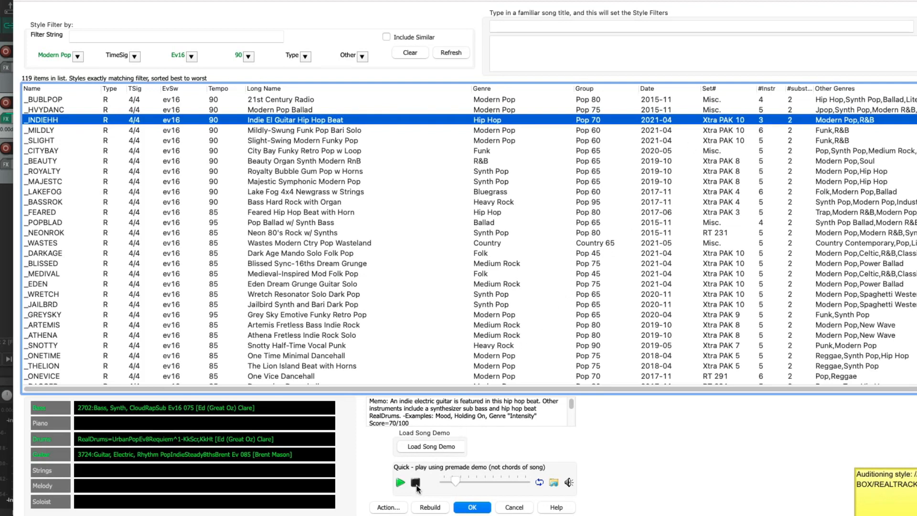
pyautogui.click(467, 508)
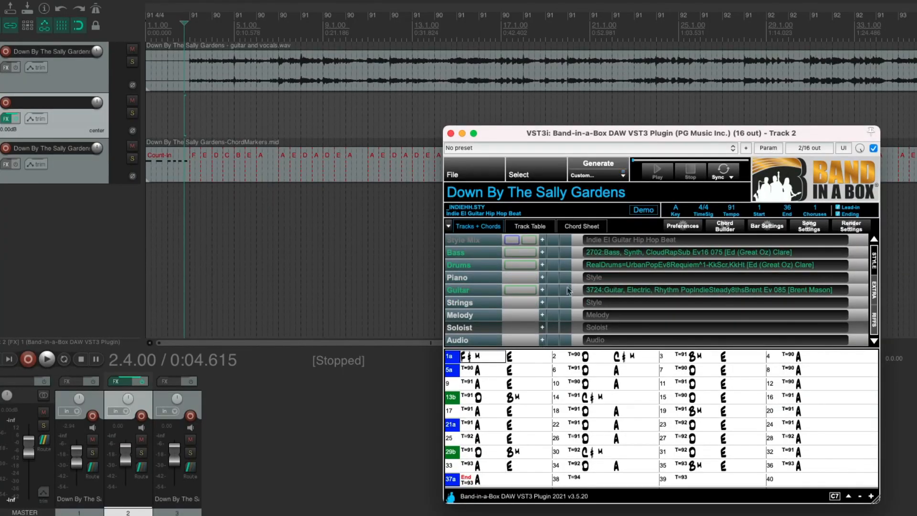
pyautogui.click(600, 165)
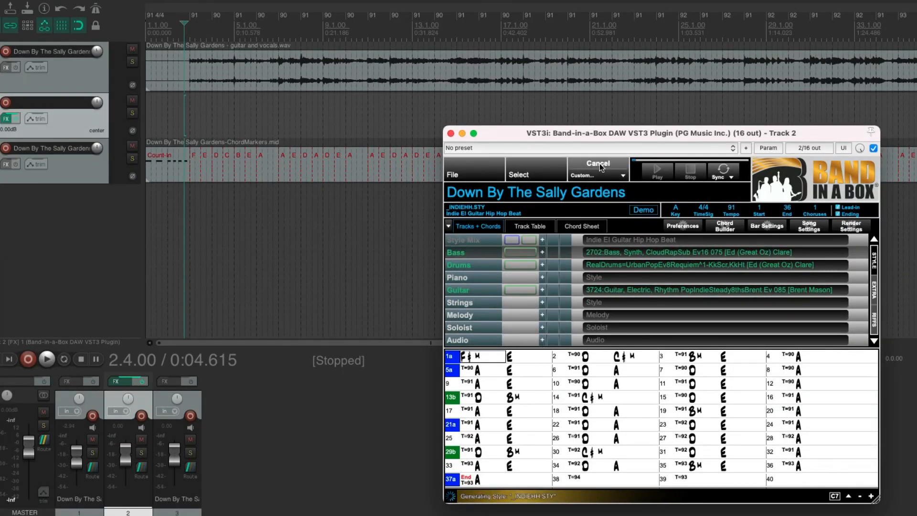
# Insert three new tracks below the chord markers track.
pyautogui.rightClick(56, 227)
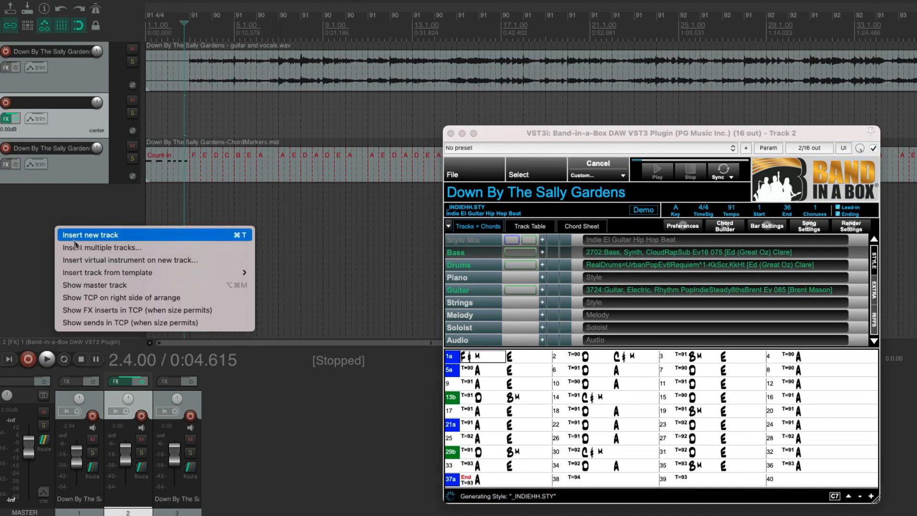
pyautogui.click(79, 248)
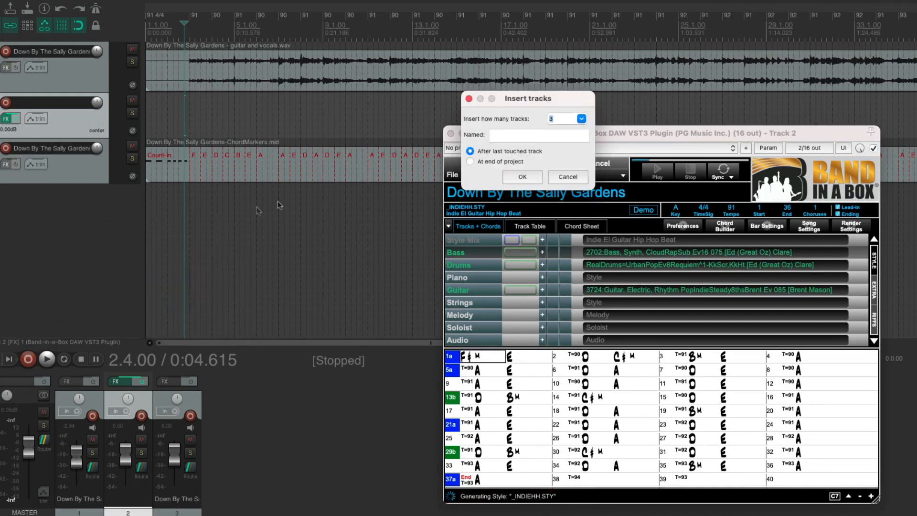
pyautogui.click(516, 178)
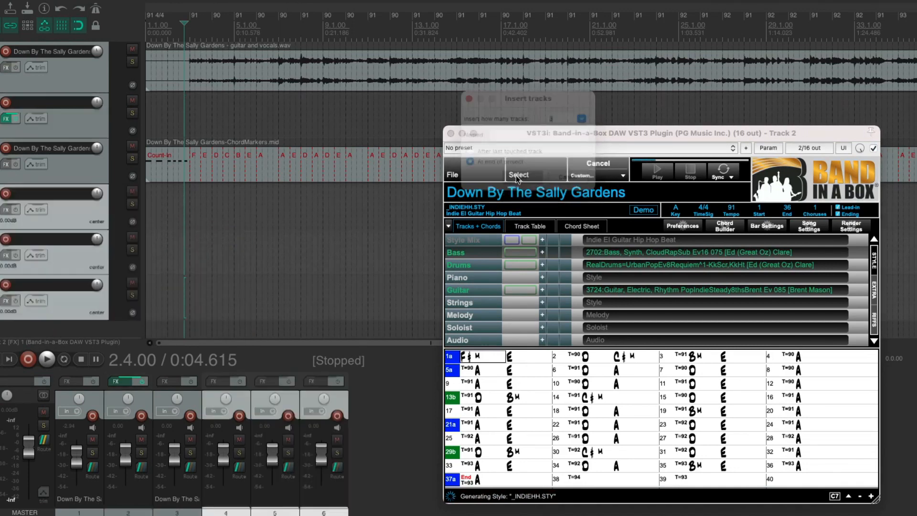
# Name the three new tracks synth bass, elec.drums and elec.guitar, in order.
pyautogui.doubleClick(54, 203)
pyautogui.write('sy')
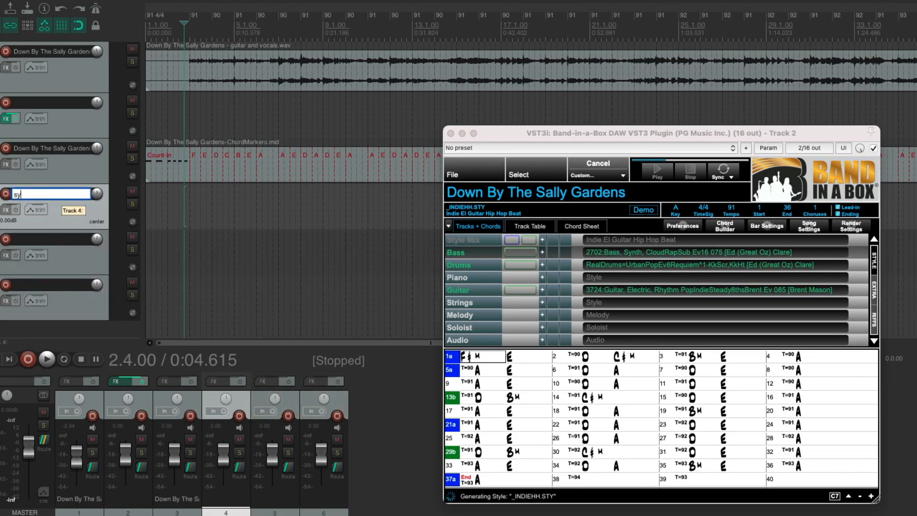
pyautogui.write('nth bass')
pyautogui.press('Return')
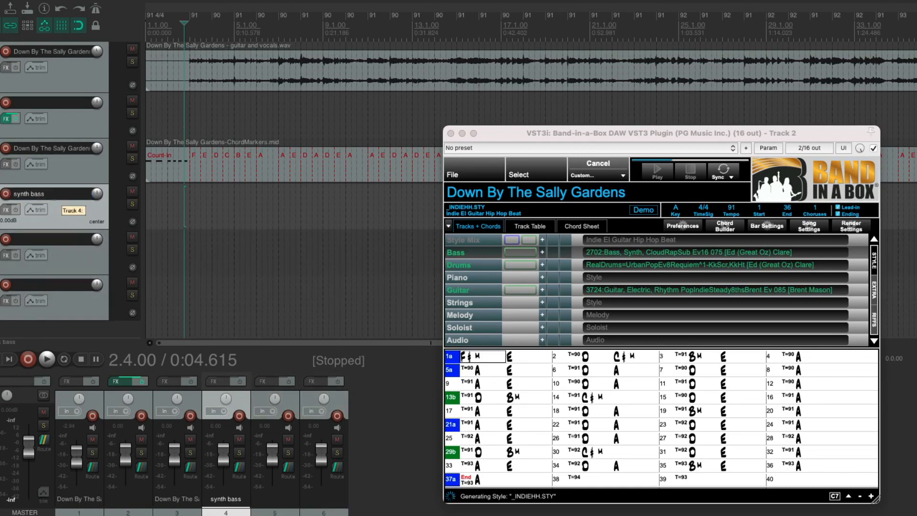
pyautogui.doubleClick(38, 243)
pyautogui.write('elec')
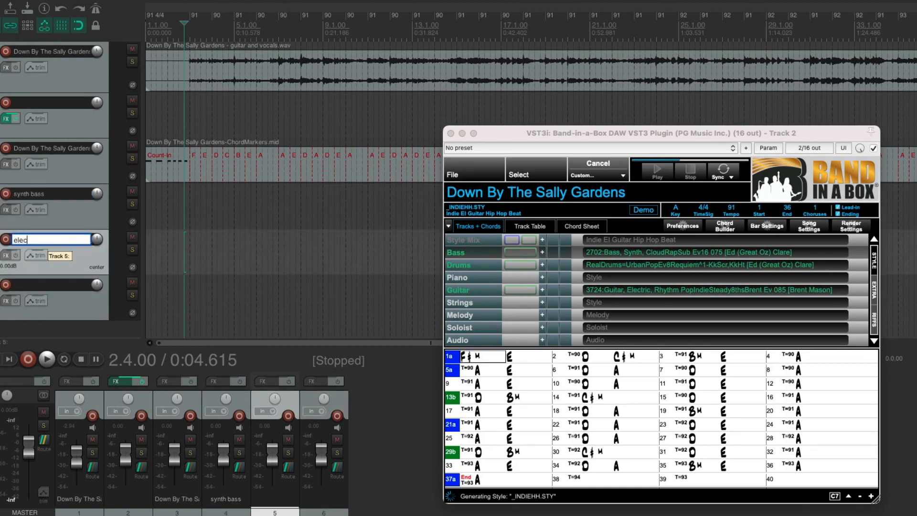
pyautogui.write('.drums')
pyautogui.press('Return')
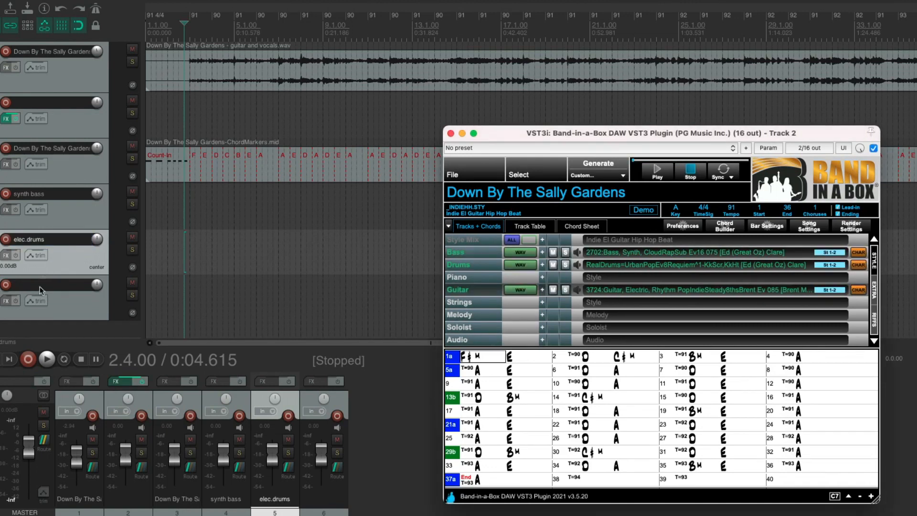
pyautogui.doubleClick(38, 285)
pyautogui.write('elec.guitar')
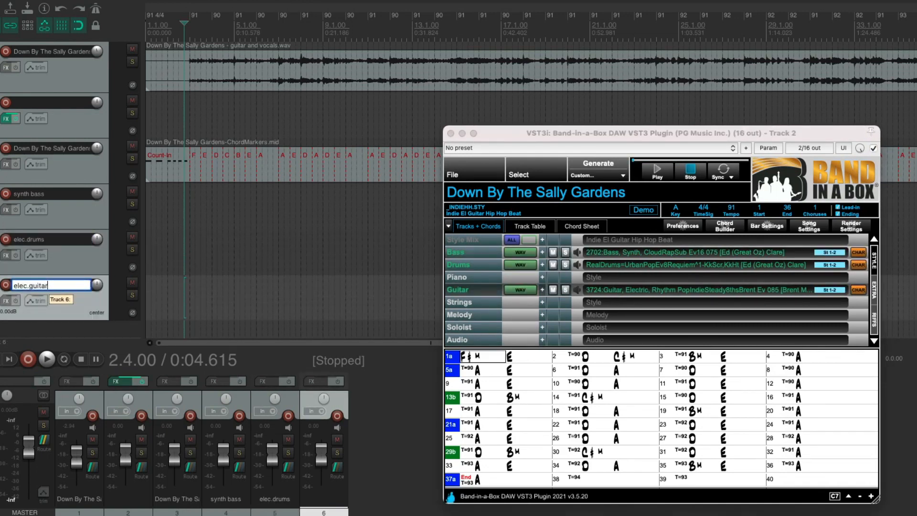
pyautogui.press('Return')
# Name the plugin's track BB plugin and rename the chord markers track as chords.
pyautogui.doubleClick(44, 111)
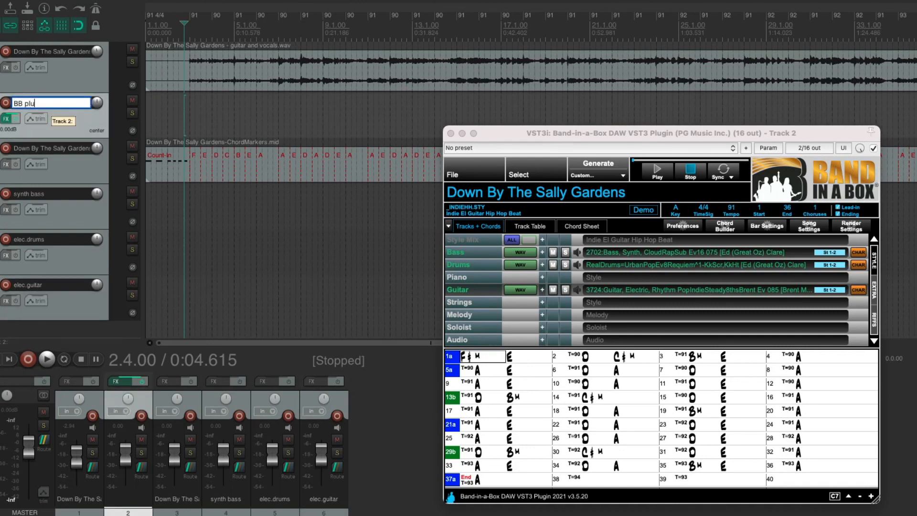
pyautogui.press('Return')
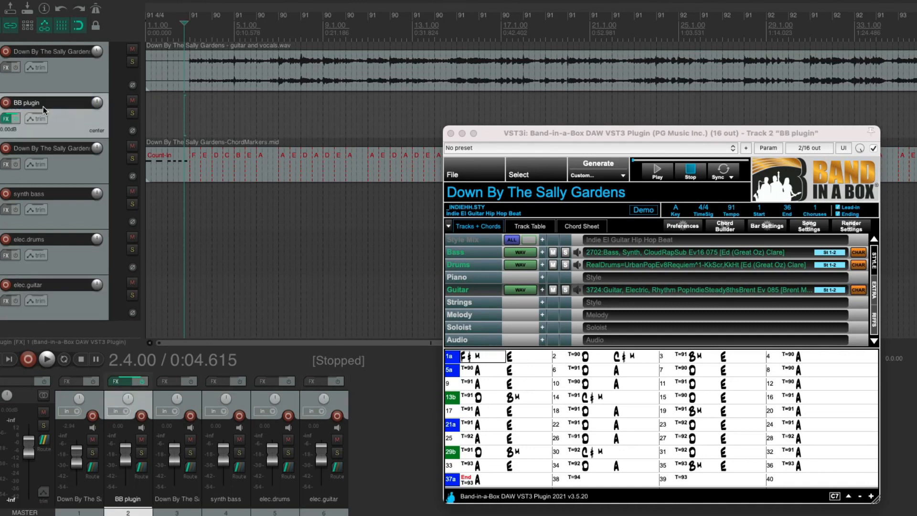
pyautogui.doubleClick(38, 153)
pyautogui.write('chord')
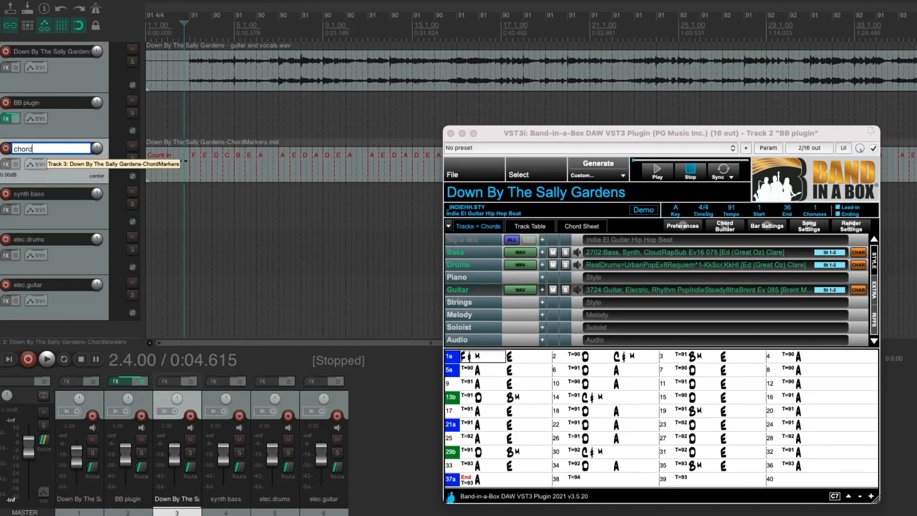
pyautogui.write('s')
pyautogui.press('Return')
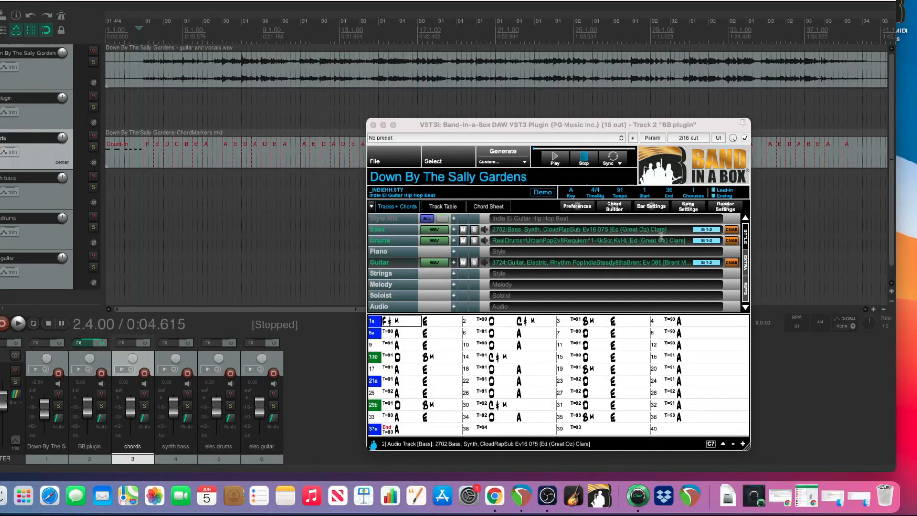
# Set the plugin's Bass track to stereo output 3-4.
pyautogui.click(829, 253)
pyautogui.moveTo(773, 273)
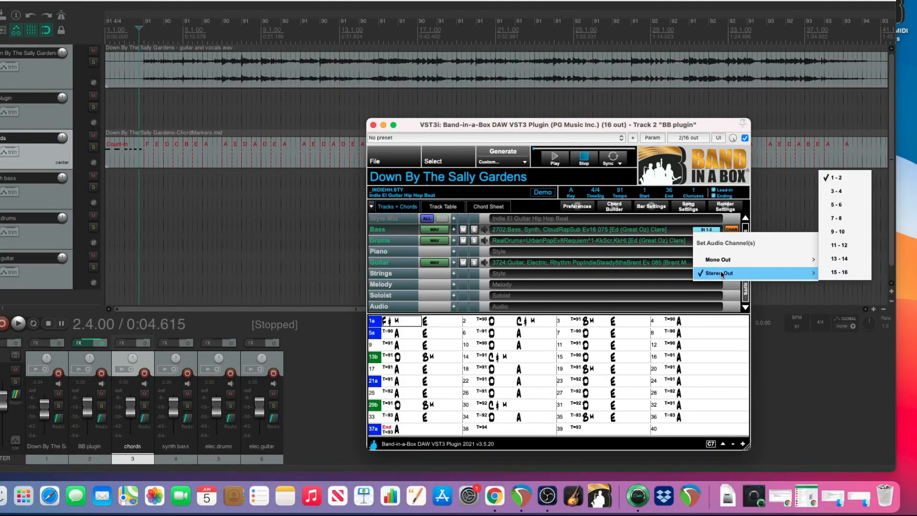
pyautogui.click(848, 191)
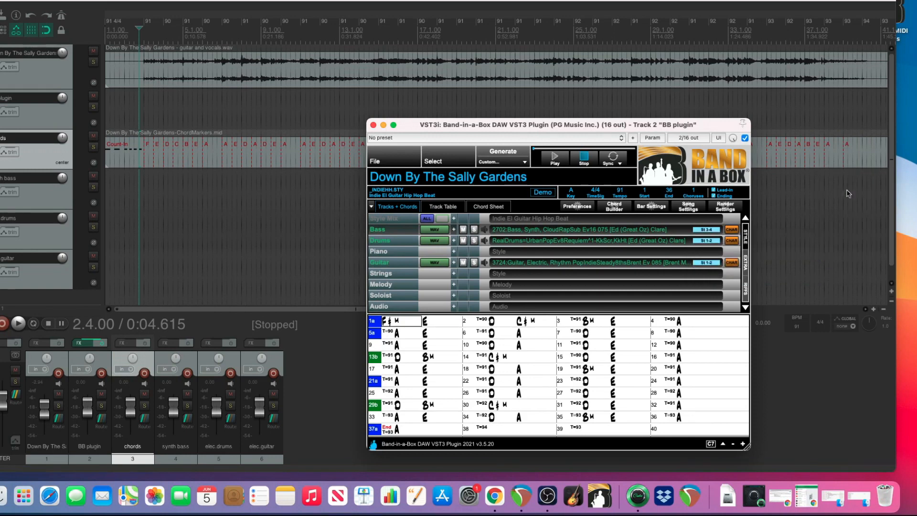
# Add a receive from the BB plugin track to the synth bass track, using new stereo source channels 3/4 on the sending track.
pyautogui.click(187, 419)
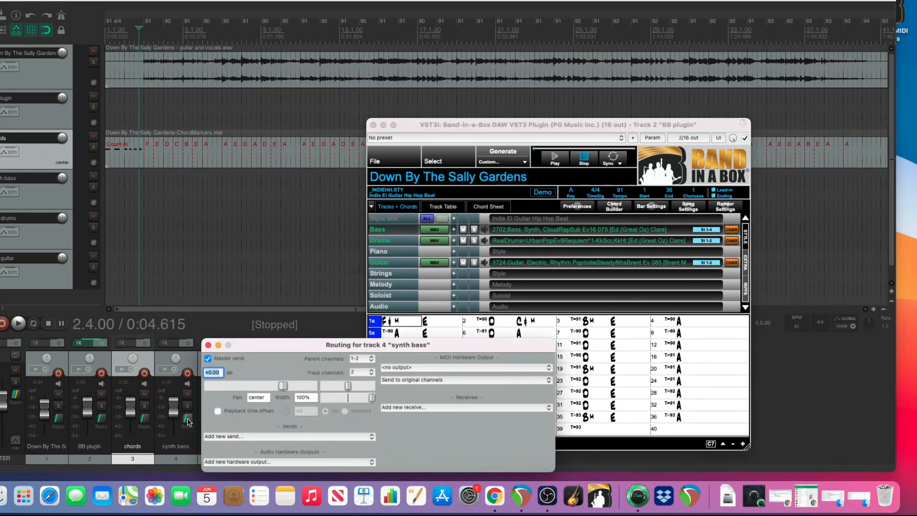
pyautogui.click(415, 407)
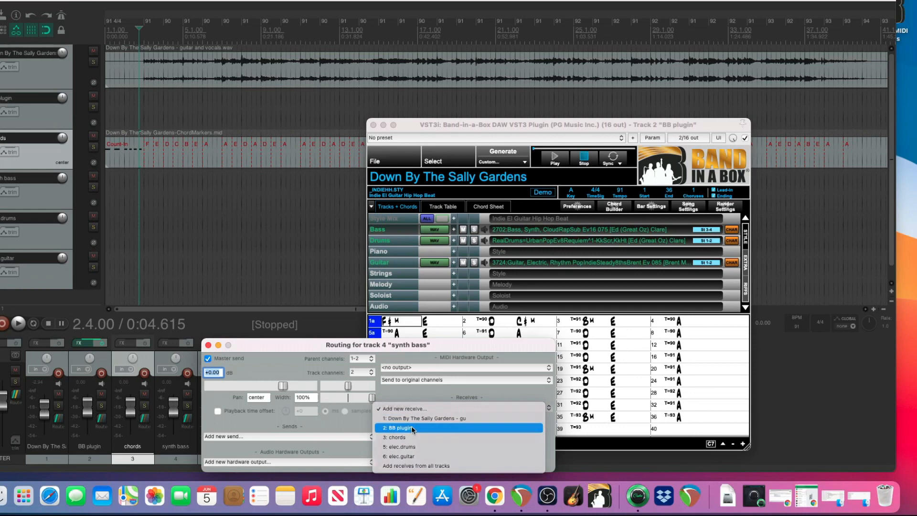
pyautogui.click(412, 426)
pyautogui.click(410, 446)
pyautogui.moveTo(477, 469)
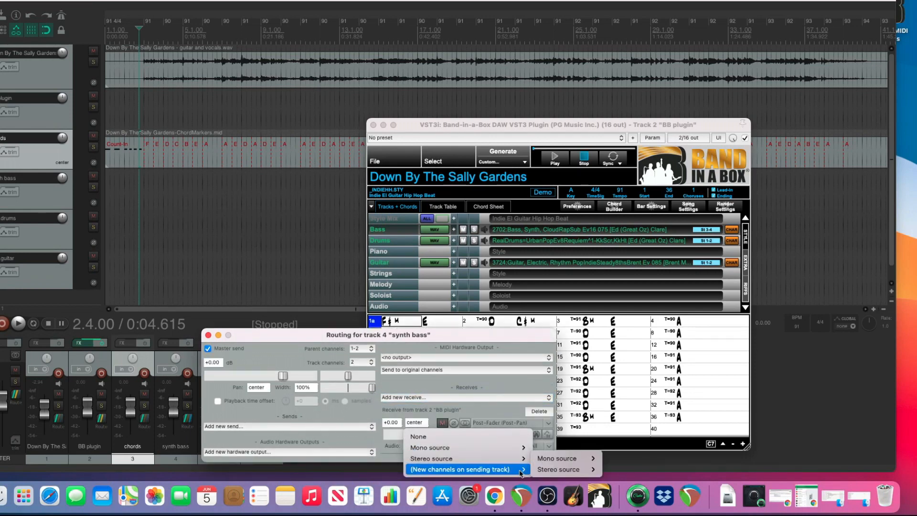
pyautogui.moveTo(579, 469)
pyautogui.click(612, 447)
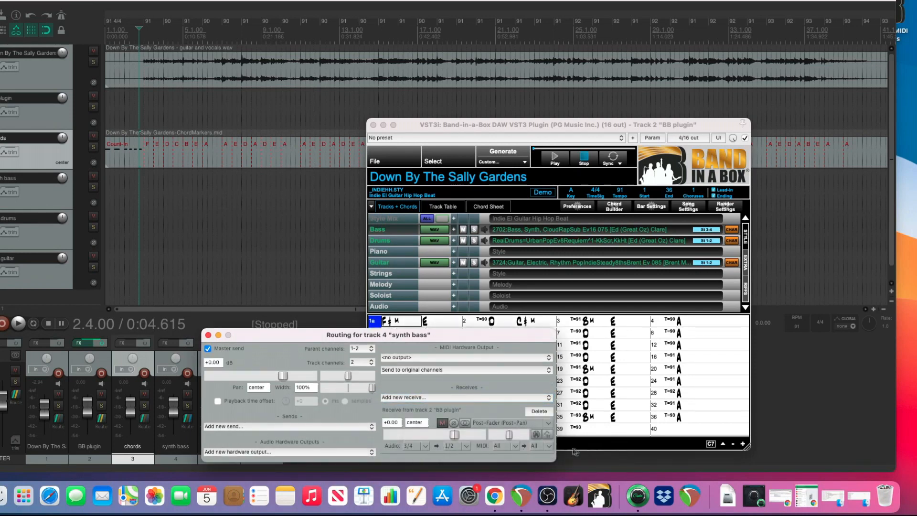
pyautogui.click(208, 336)
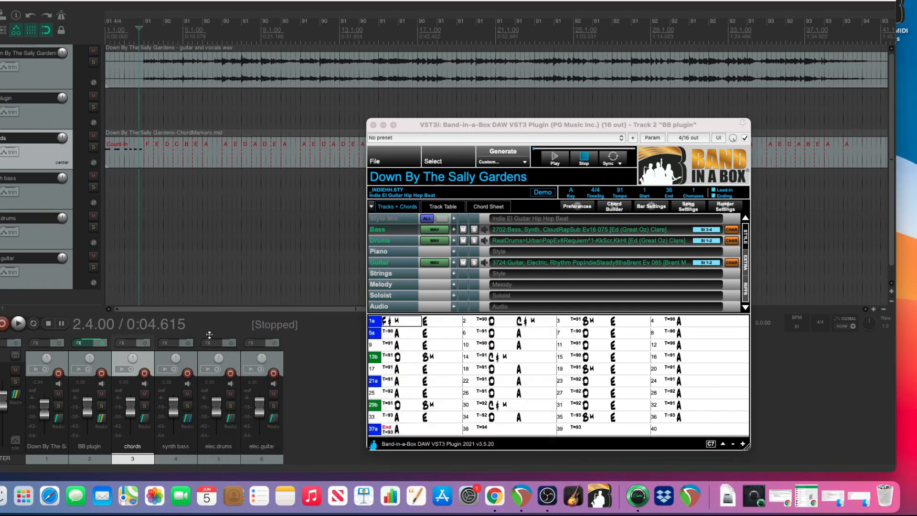
# Set the plugin's Drums track to stereo output 5-6.
pyautogui.click(706, 240)
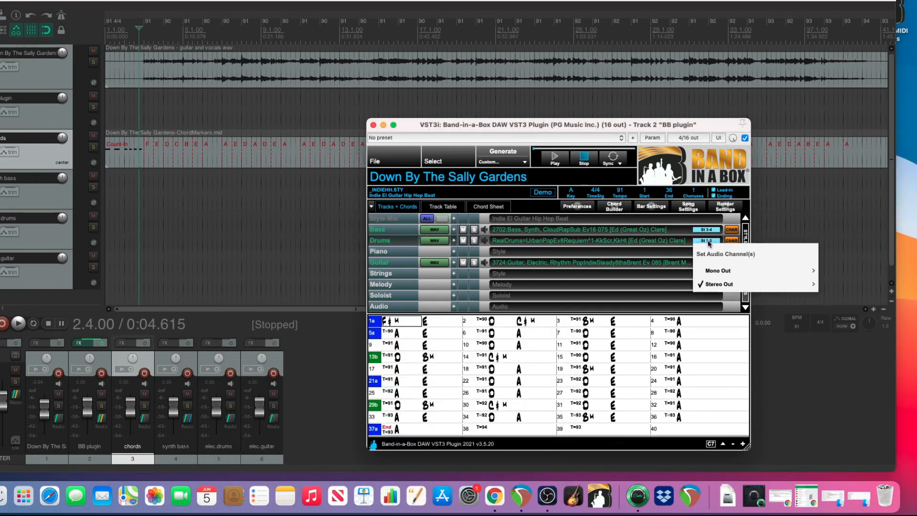
pyautogui.moveTo(726, 285)
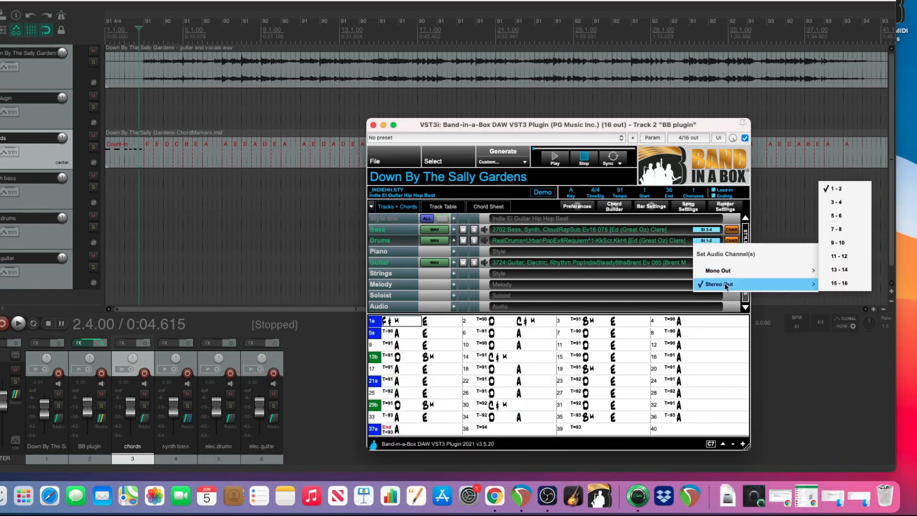
pyautogui.click(838, 216)
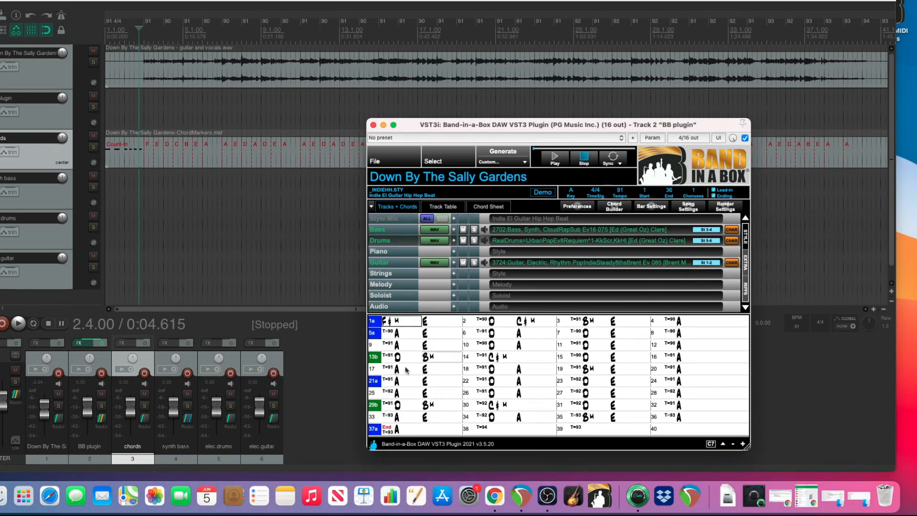
# Add a receive from the BB plugin track to the elec.drums track, using new stereo source channels 5/6 on the sending track.
pyautogui.click(230, 419)
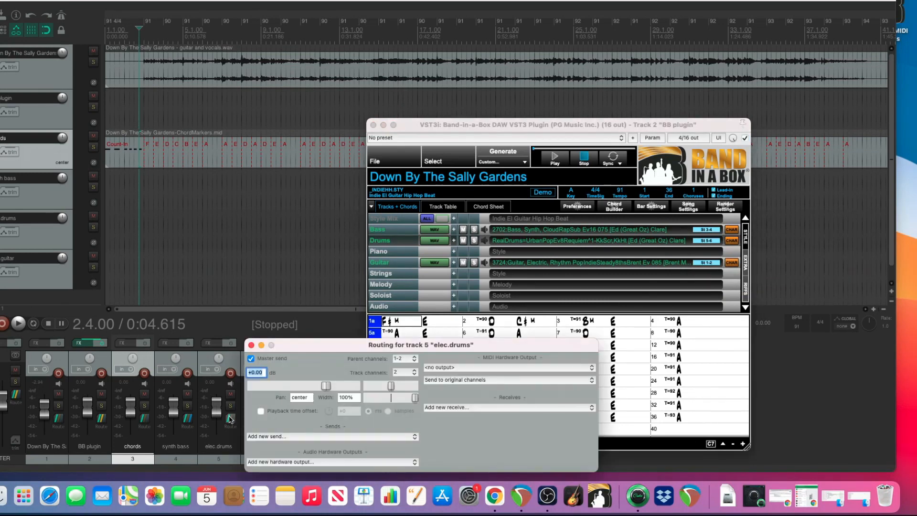
pyautogui.click(428, 407)
pyautogui.click(453, 428)
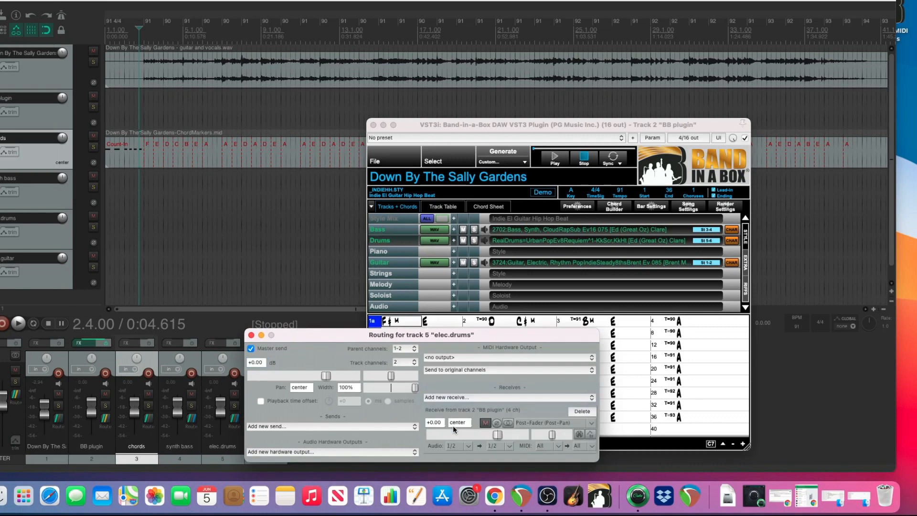
pyautogui.click(463, 448)
pyautogui.moveTo(525, 469)
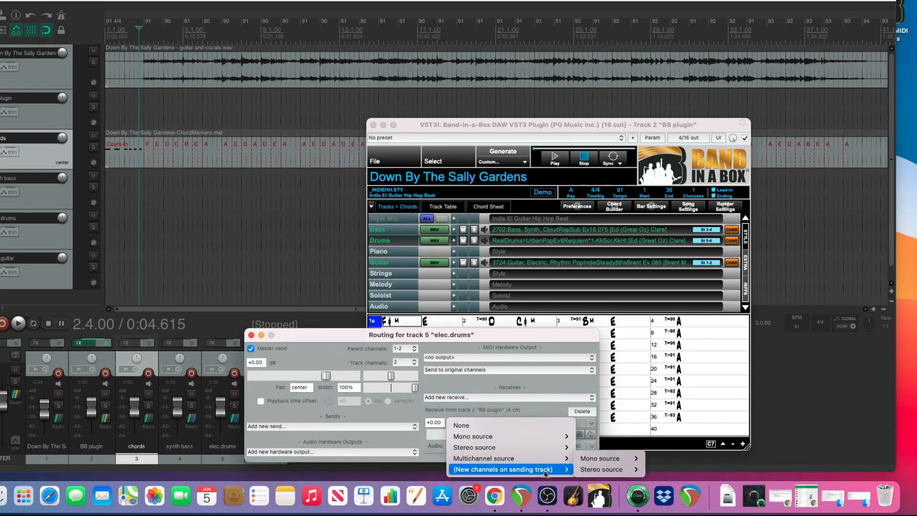
pyautogui.moveTo(616, 469)
pyautogui.click(654, 447)
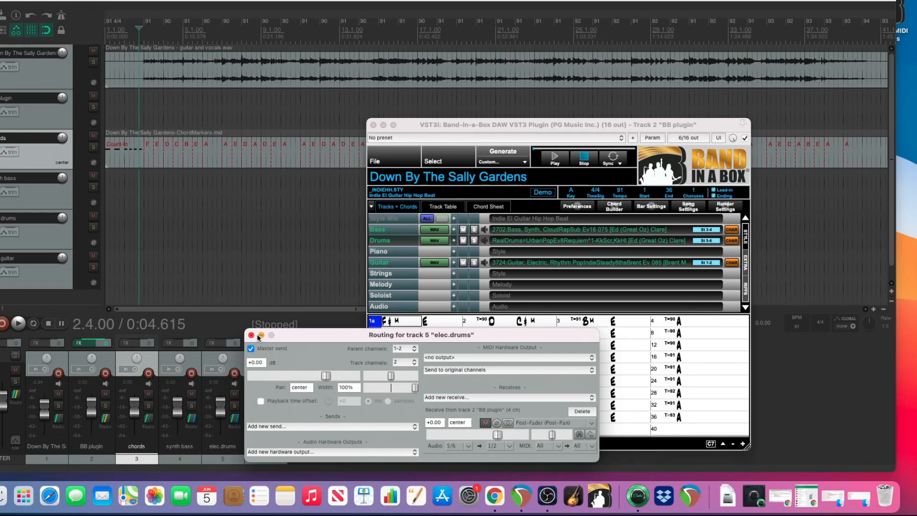
pyautogui.click(251, 336)
# Set the plugin's Guitar track to stereo output 7-8.
pyautogui.click(705, 262)
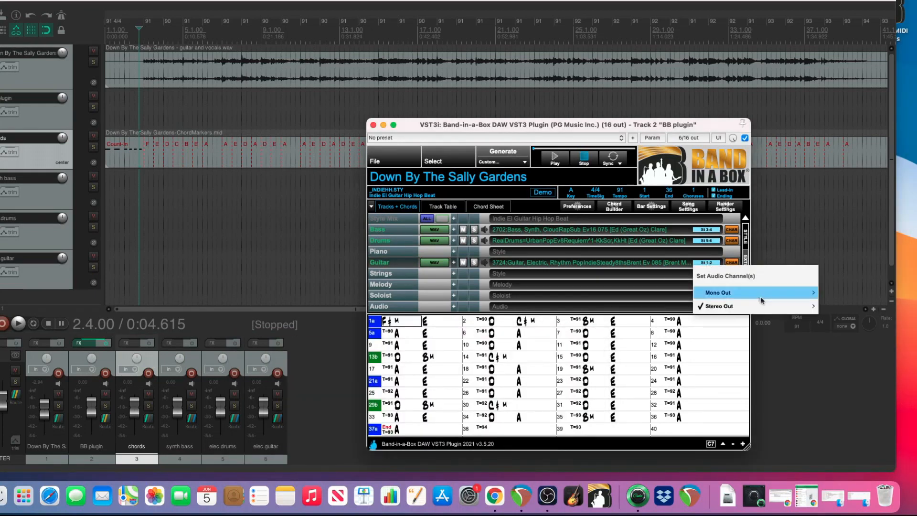
pyautogui.moveTo(794, 312)
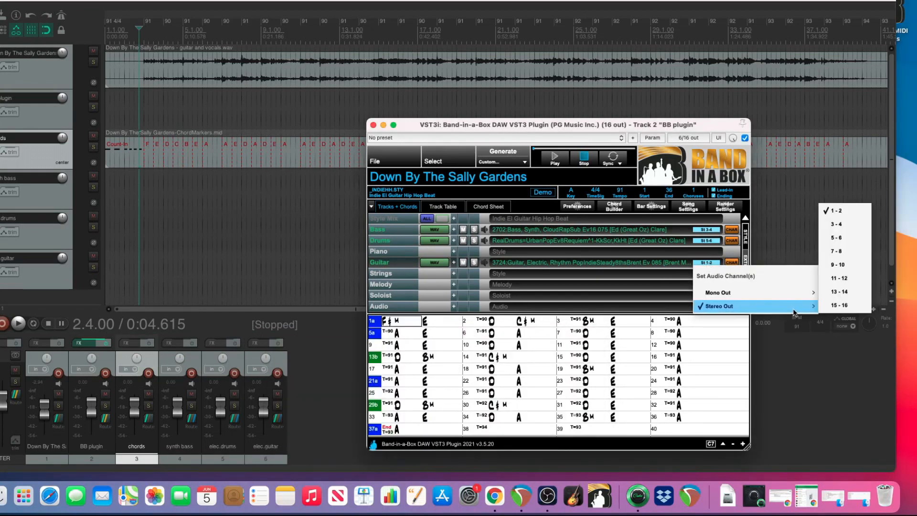
pyautogui.click(843, 252)
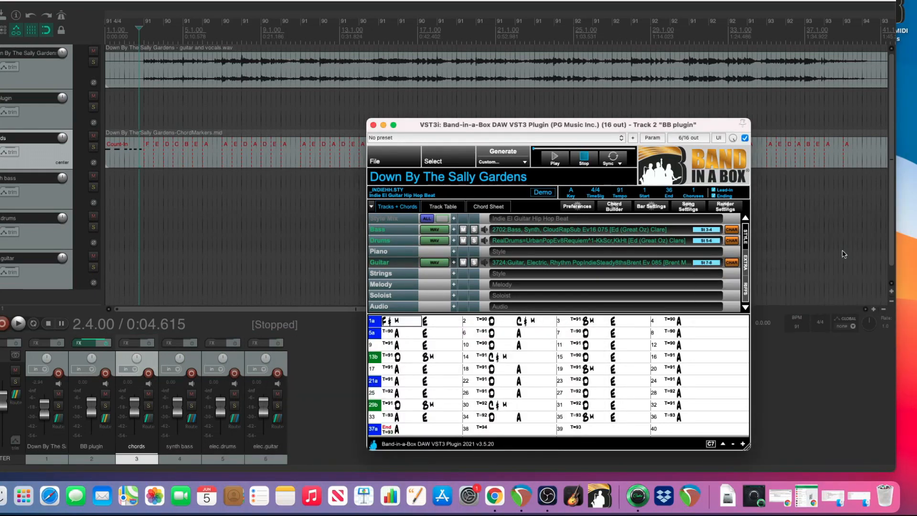
# Add a receive from the BB plugin track to the elec.guitar track, using new stereo source channels 7/8 on the sending track.
pyautogui.click(281, 418)
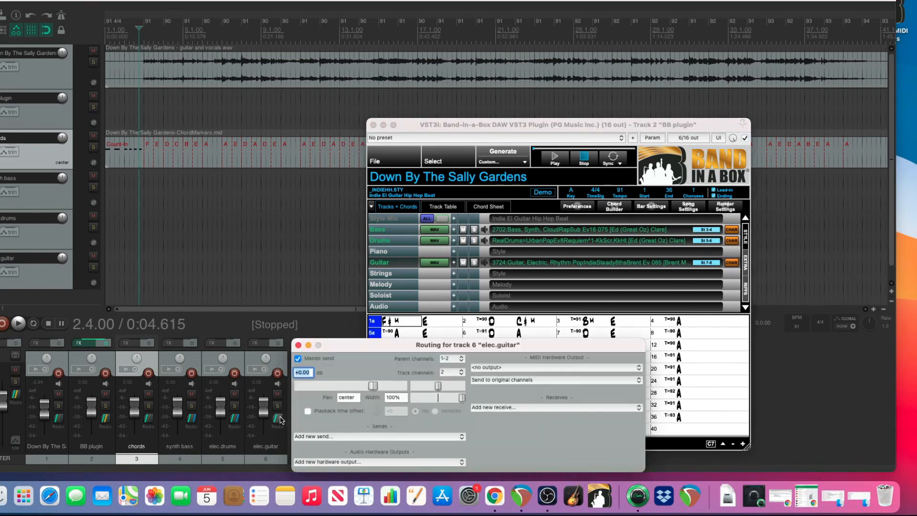
pyautogui.click(501, 407)
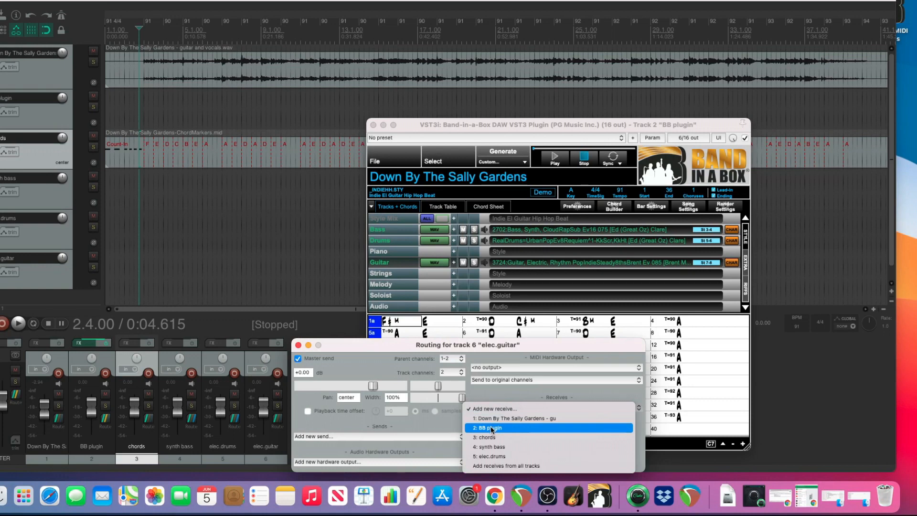
pyautogui.click(494, 428)
pyautogui.click(515, 445)
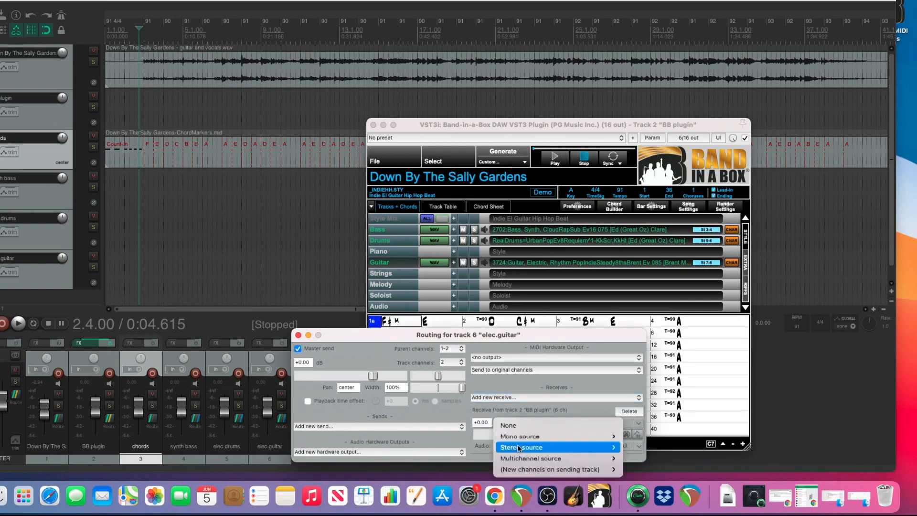
pyautogui.moveTo(592, 468)
pyautogui.moveTo(662, 470)
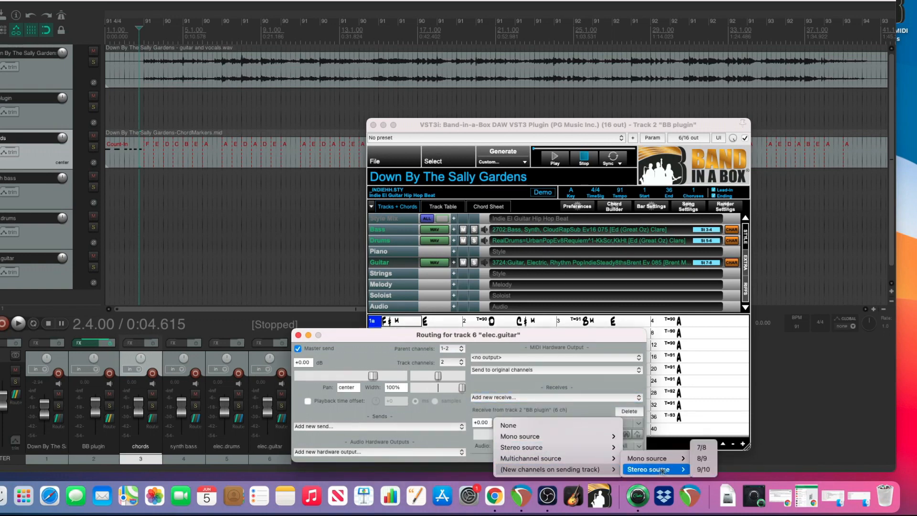
pyautogui.click(701, 447)
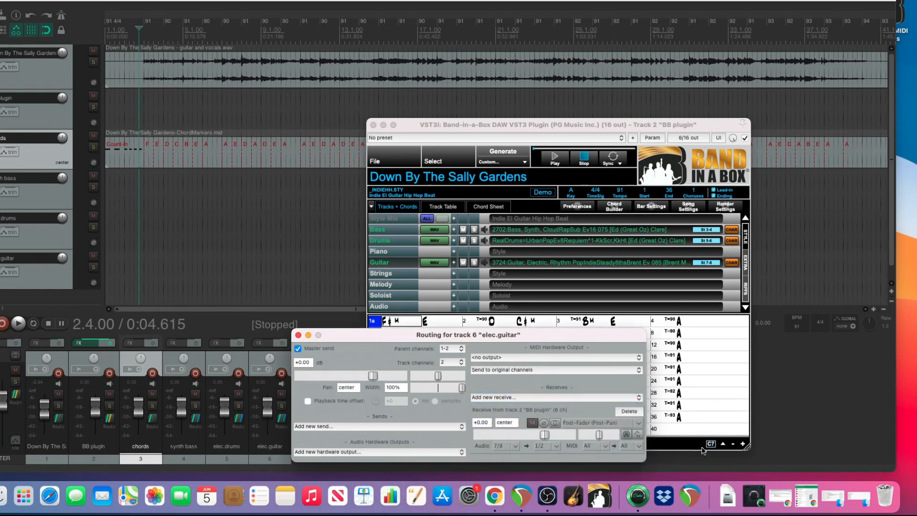
pyautogui.click(298, 336)
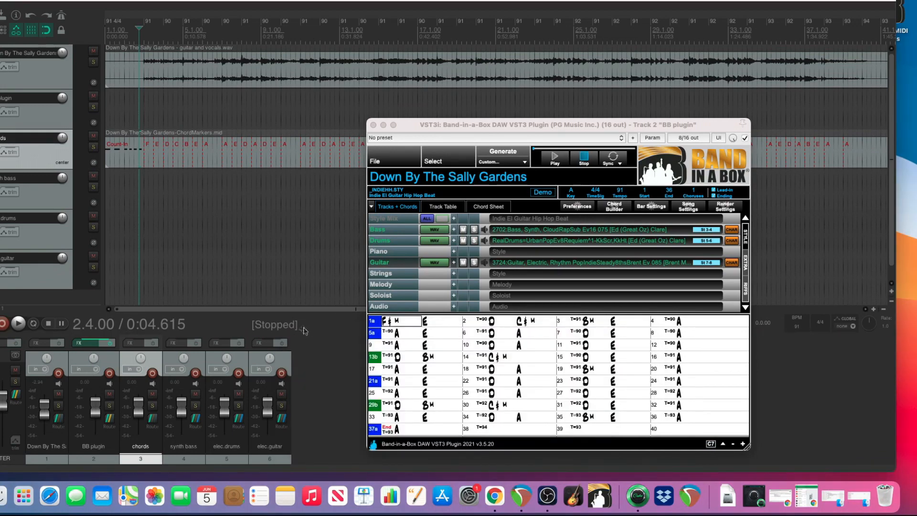
# Sync the plugin to the host and adjust the instrument track levels during playback, with synth bass at -6.04 dB.
pyautogui.click(617, 159)
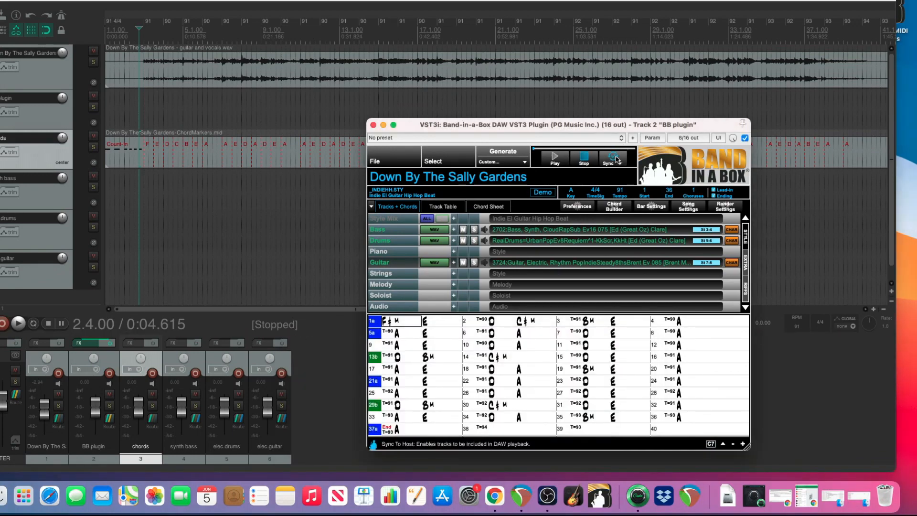
pyautogui.click(135, 184)
pyautogui.press('space')
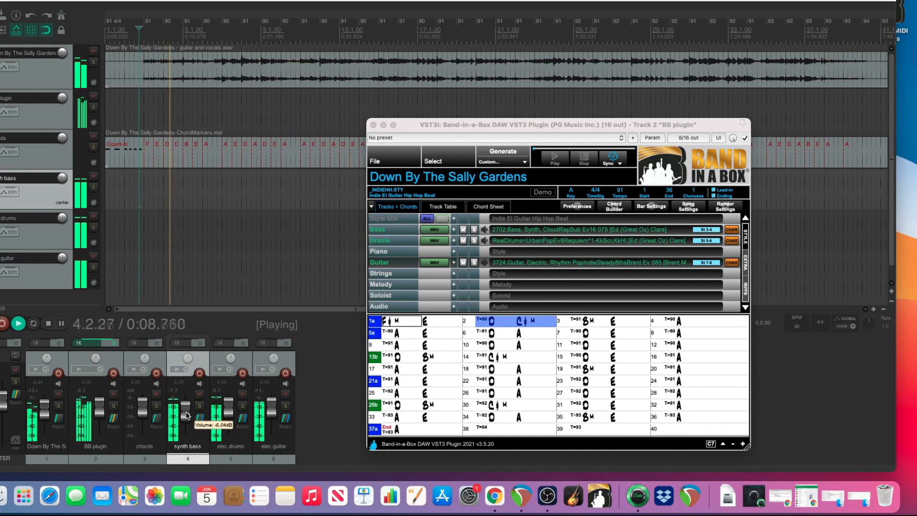
pyautogui.moveTo(227, 415); pyautogui.dragTo(273, 416)
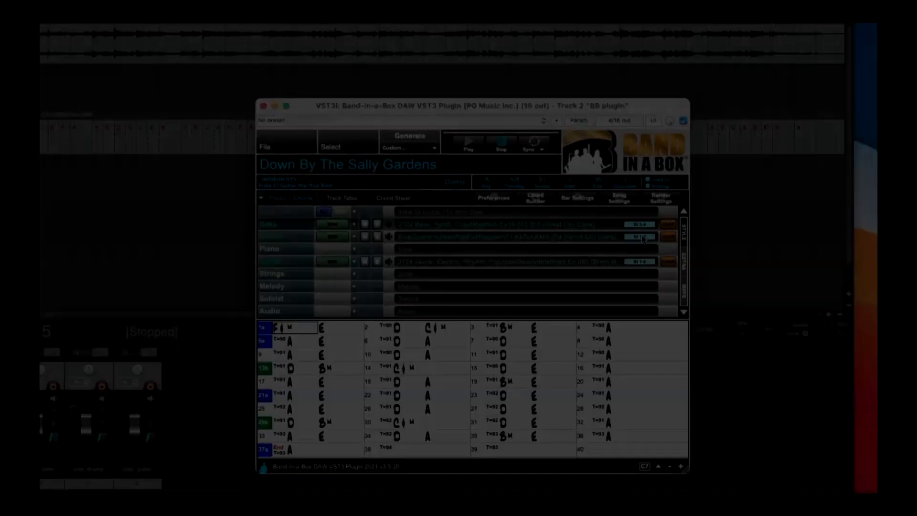
pyautogui.click(642, 238)
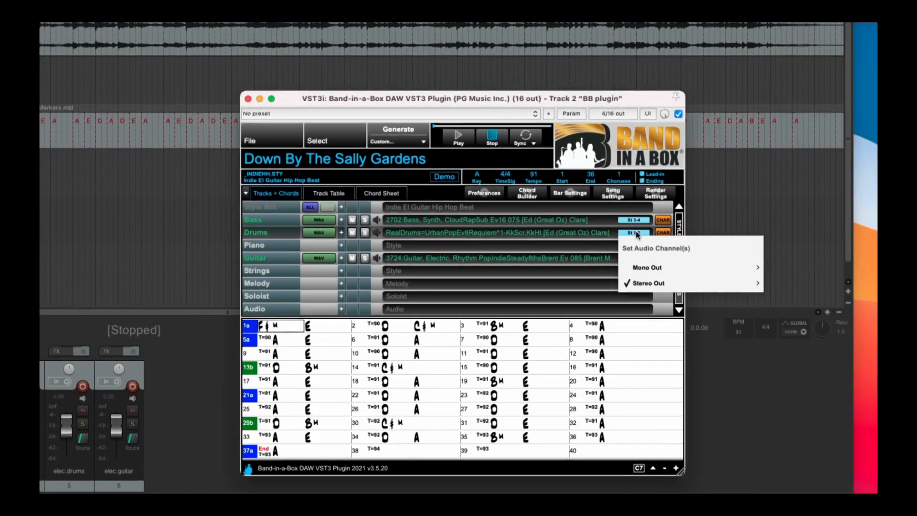
pyautogui.moveTo(660, 287)
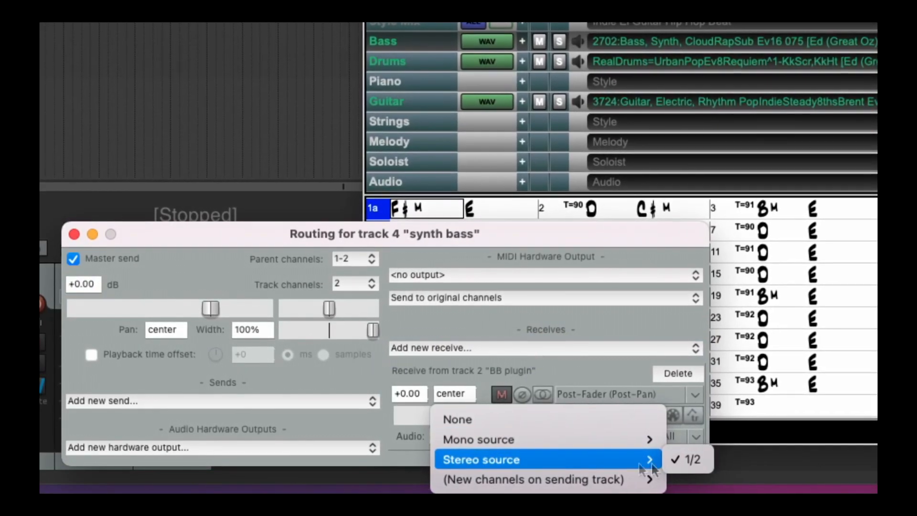
pyautogui.moveTo(650, 486)
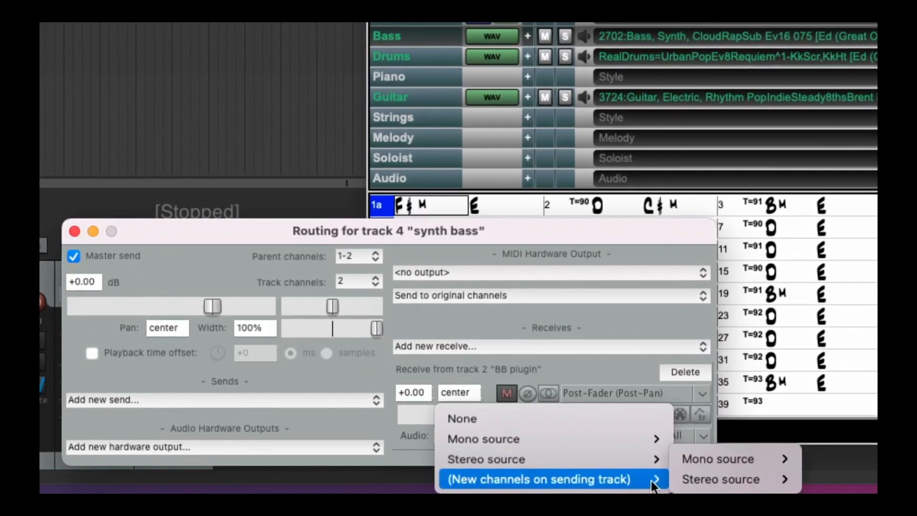
pyautogui.moveTo(791, 486)
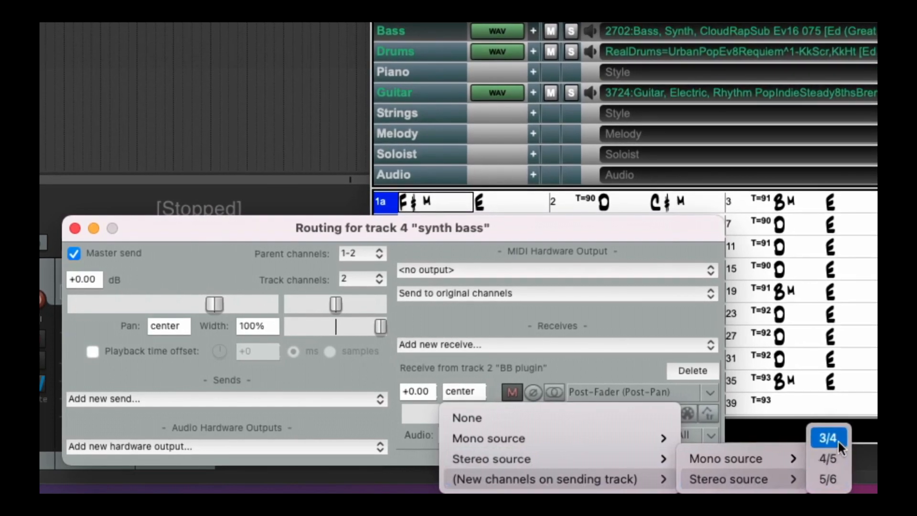
pyautogui.click(833, 437)
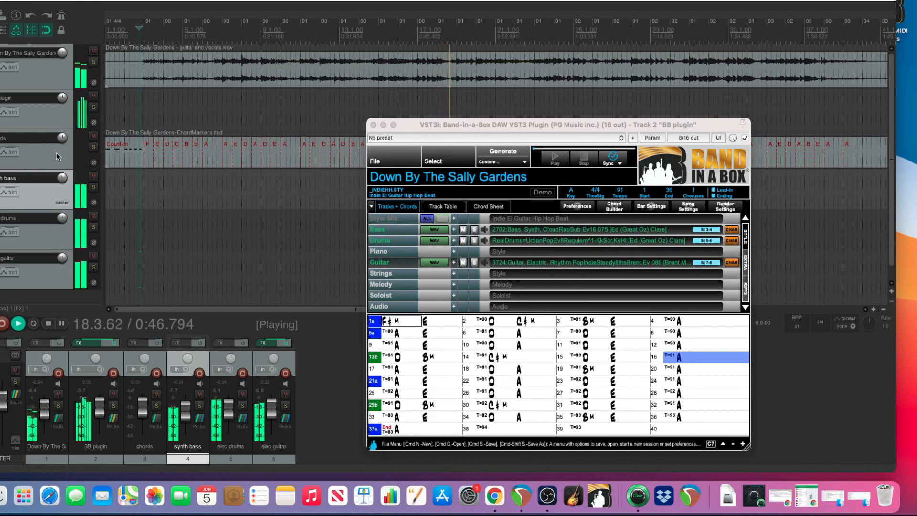
# Stop playback and save the plugin song as Sally Gardens with Modern Pop Tracks, moving all media into the project directory.
pyautogui.click(49, 324)
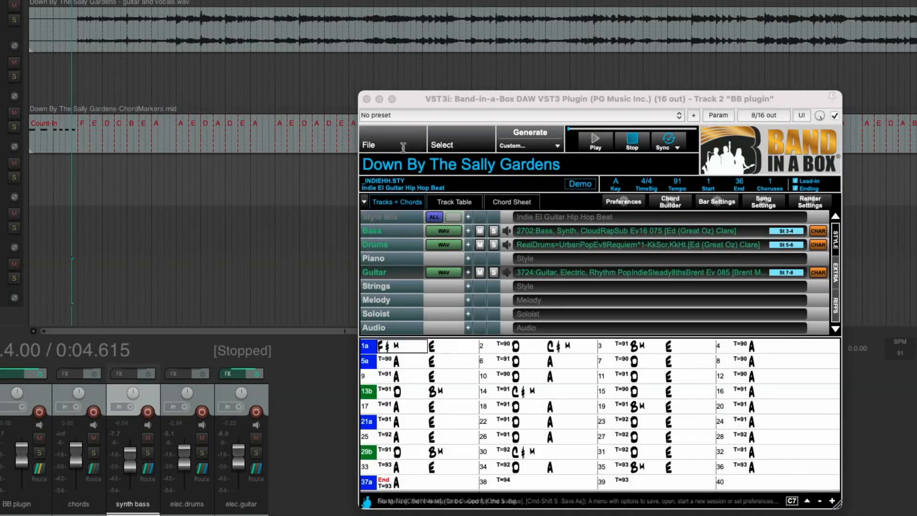
pyautogui.click(398, 142)
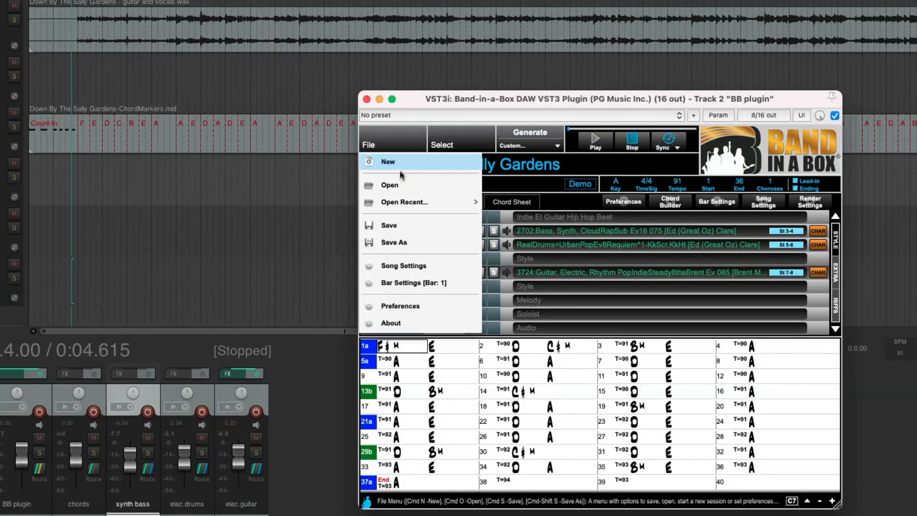
pyautogui.press('super+shift+s')
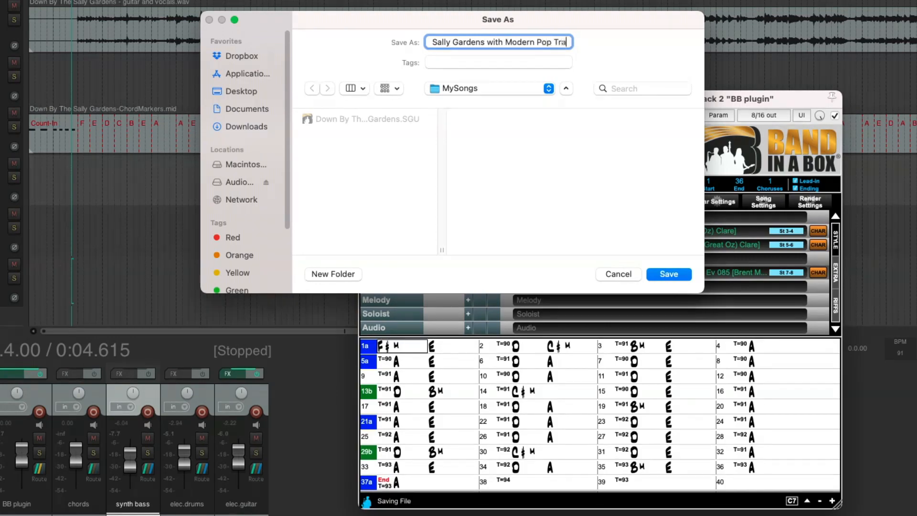
pyautogui.press('Return')
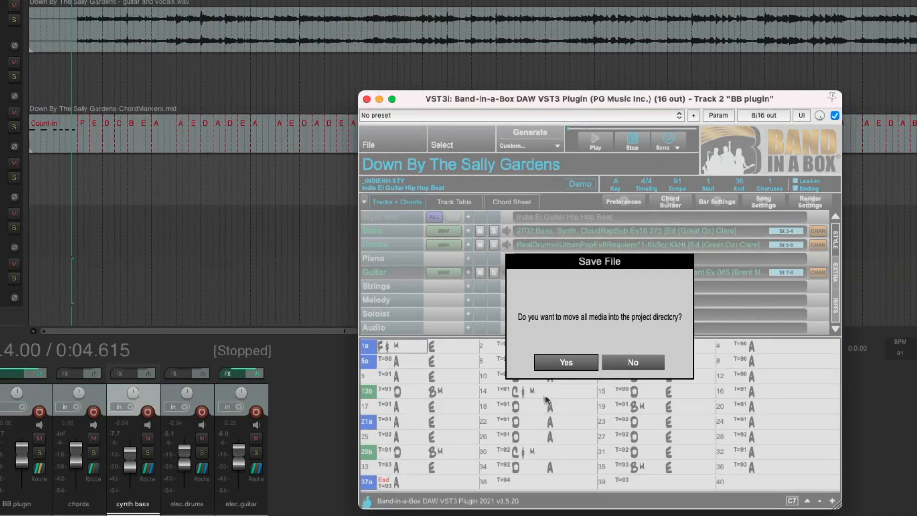
pyautogui.click(566, 362)
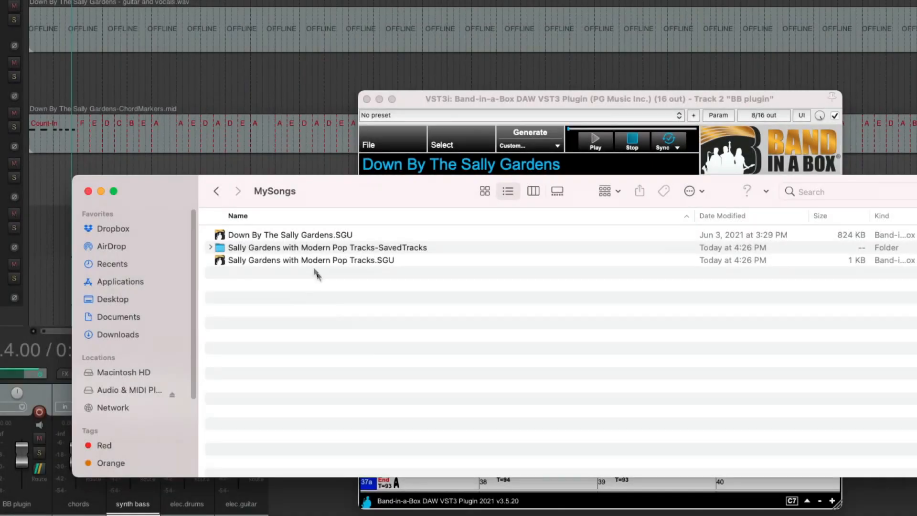
# Examine the saved song file and the contents of its SavedTracks folder in the MySongs folder in Finder.
pyautogui.click(308, 260)
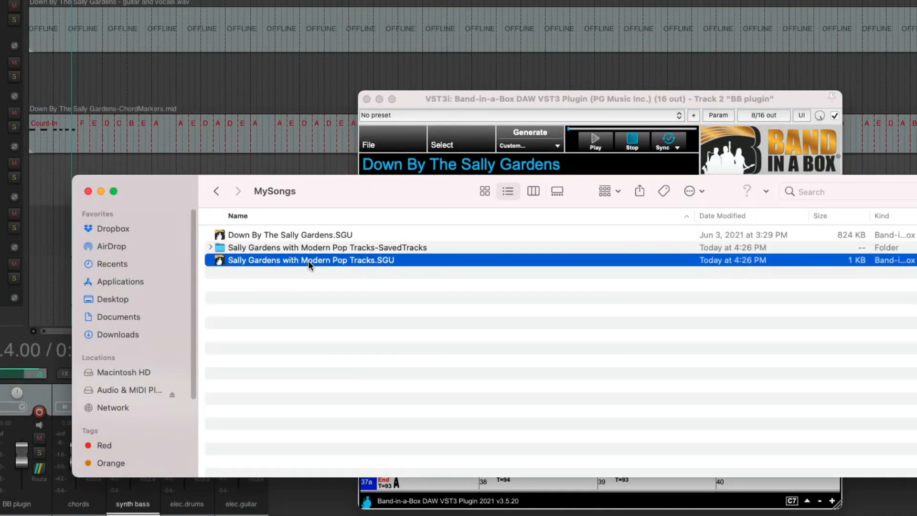
pyautogui.click(234, 246)
pyautogui.click(209, 248)
pyautogui.click(219, 259)
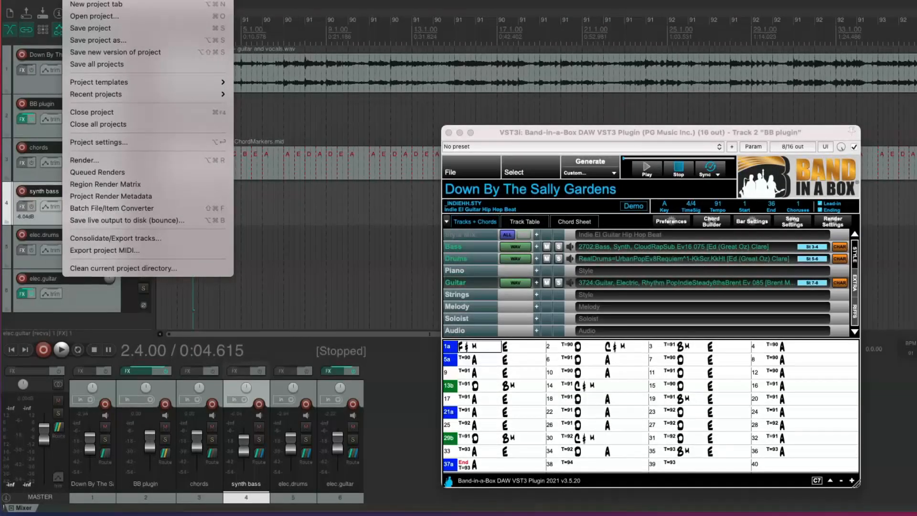
# Save the REAPER project as SallyGardens in the REAPER Media folder.
pyautogui.click(94, 40)
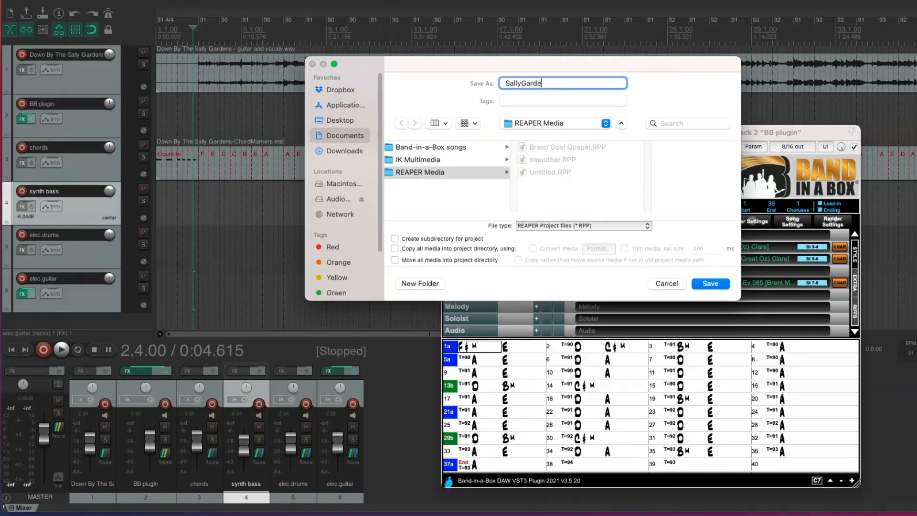
pyautogui.press('Return')
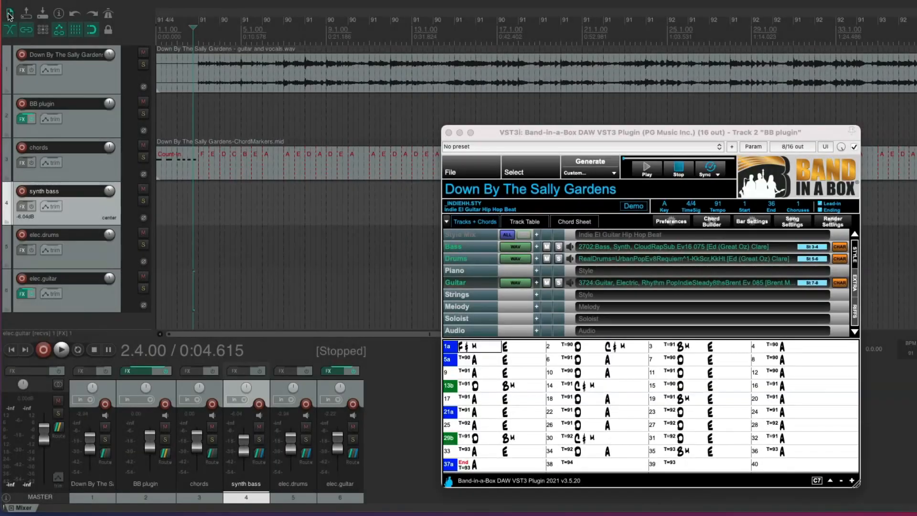
# Start a new empty project, reopen SallyGardens.RPP from the recent projects and play it.
pyautogui.click(9, 14)
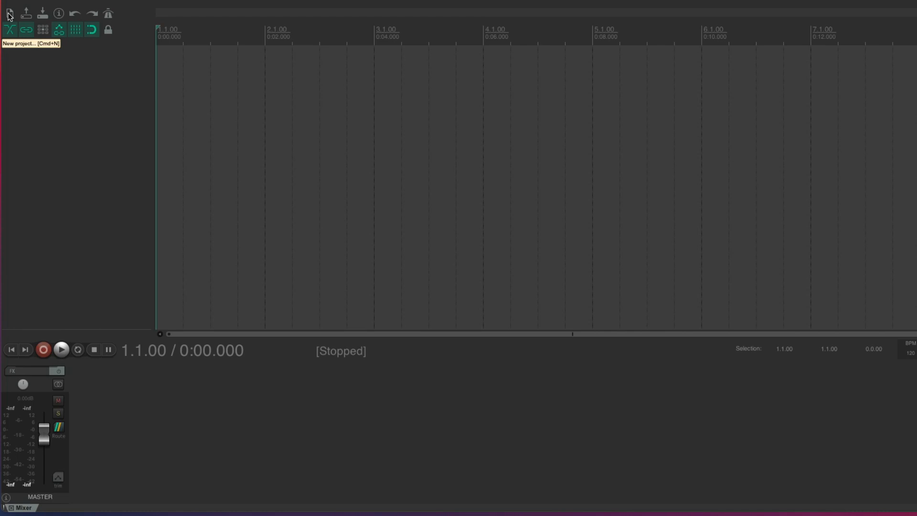
pyautogui.click(73, 1)
pyautogui.moveTo(212, 95)
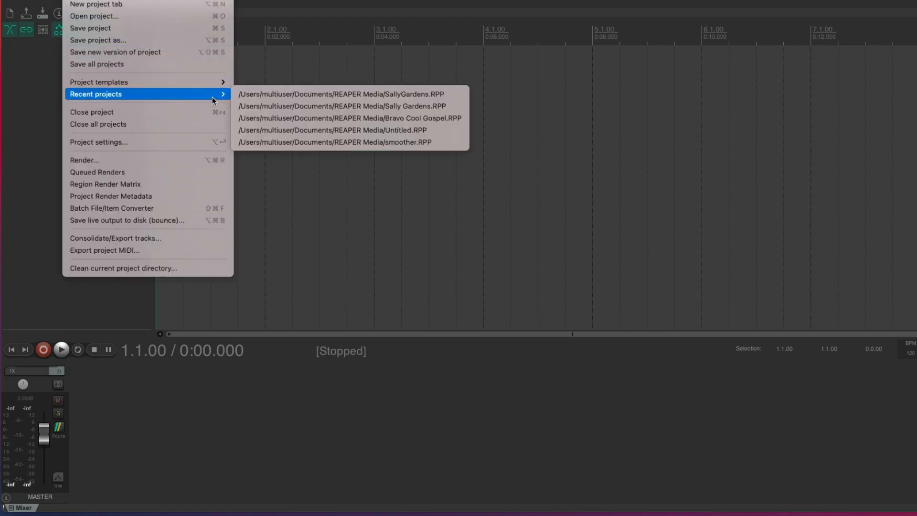
pyautogui.click(255, 96)
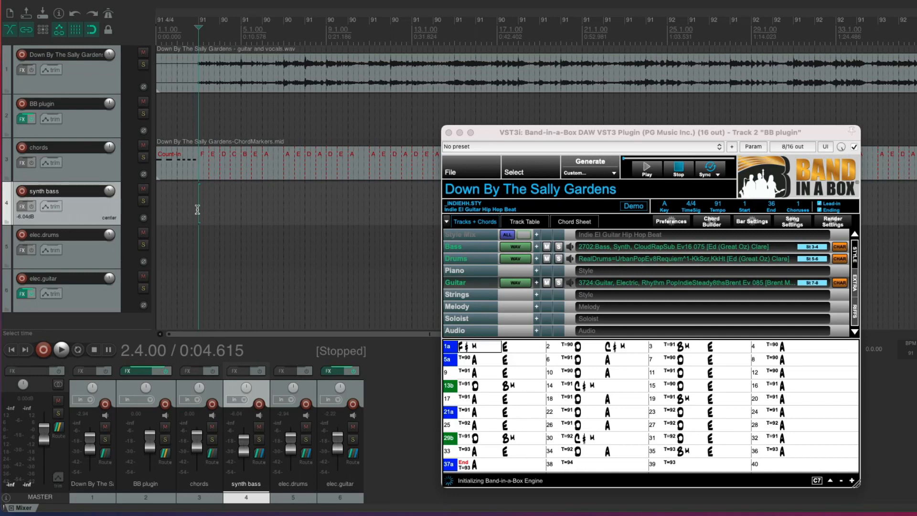
pyautogui.press('space')
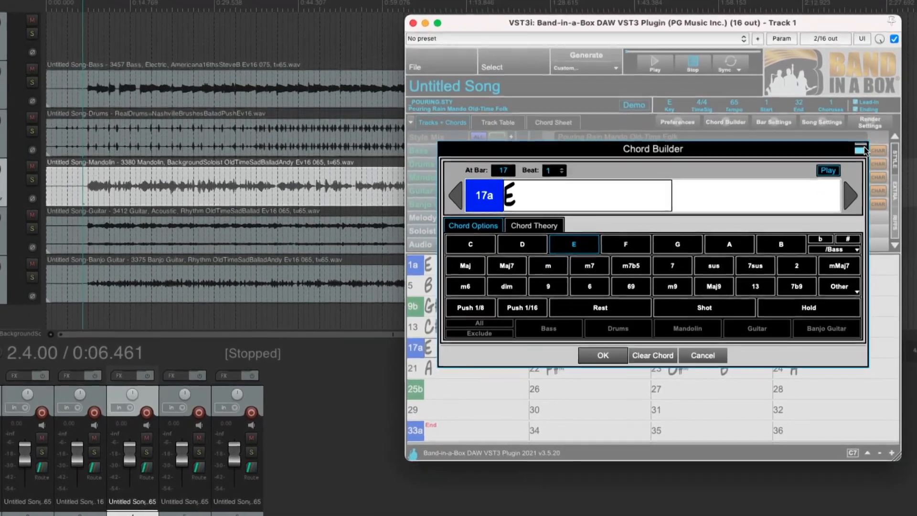
# Close the Chord Builder for bar 17 and look over the plugin's rendering preferences, including the plugin log option.
pyautogui.click(859, 150)
pyautogui.rightClick(428, 347)
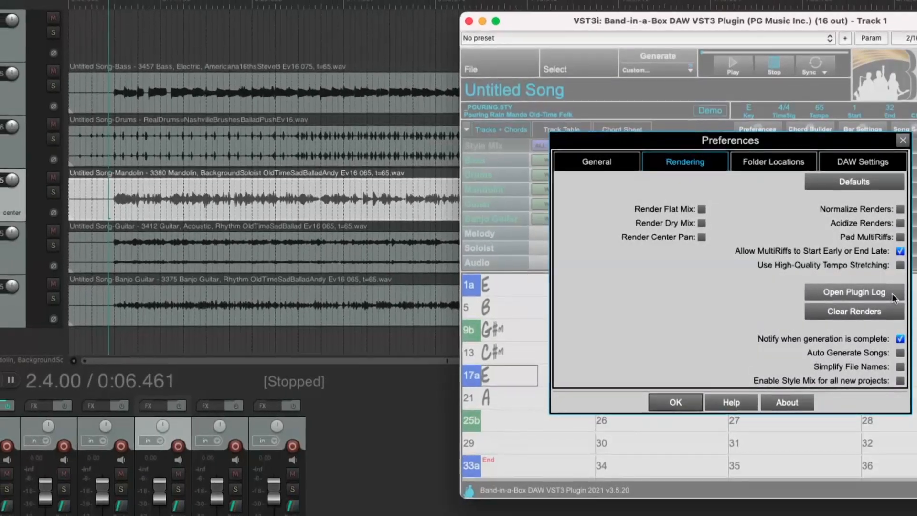
pyautogui.click(890, 293)
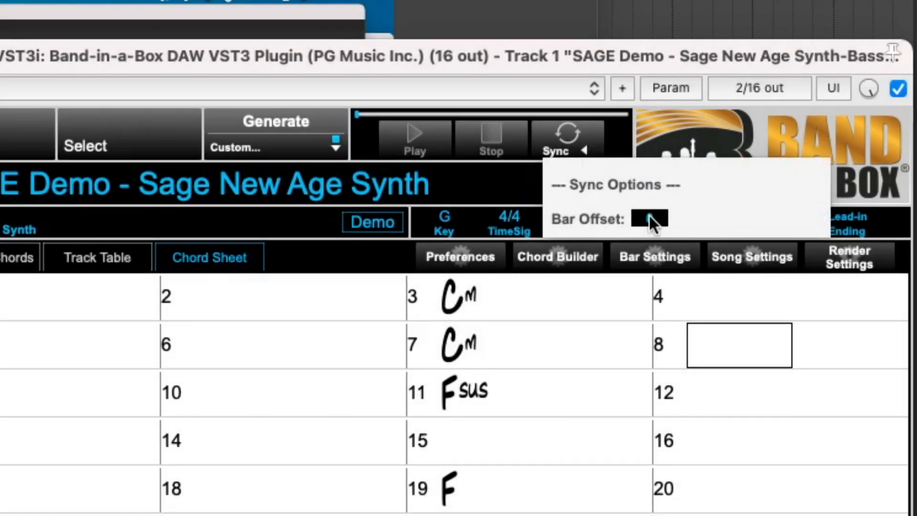
# Set the sync bar offset to 8.
pyautogui.click(649, 217)
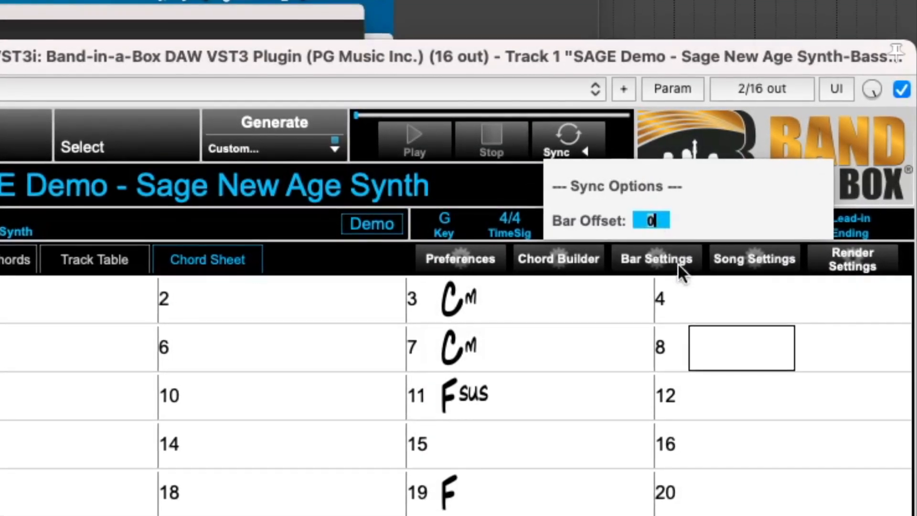
pyautogui.write('8')
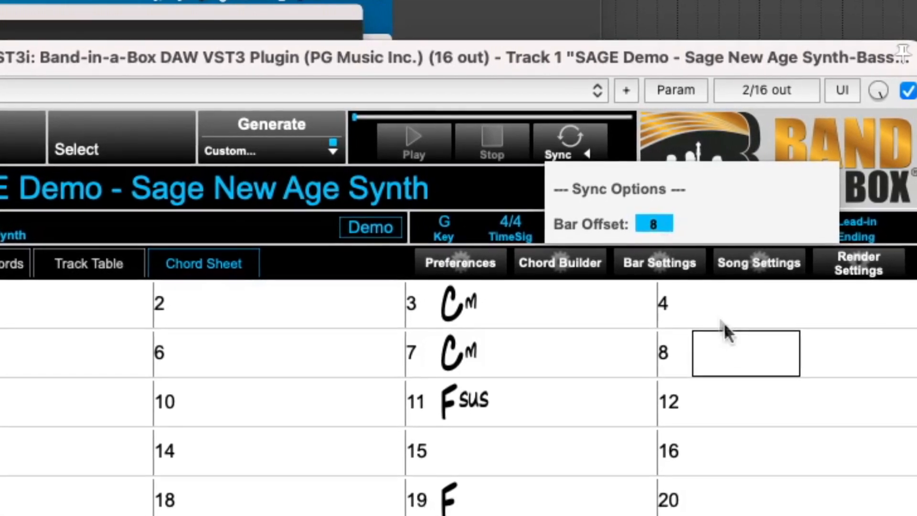
pyautogui.press('Return')
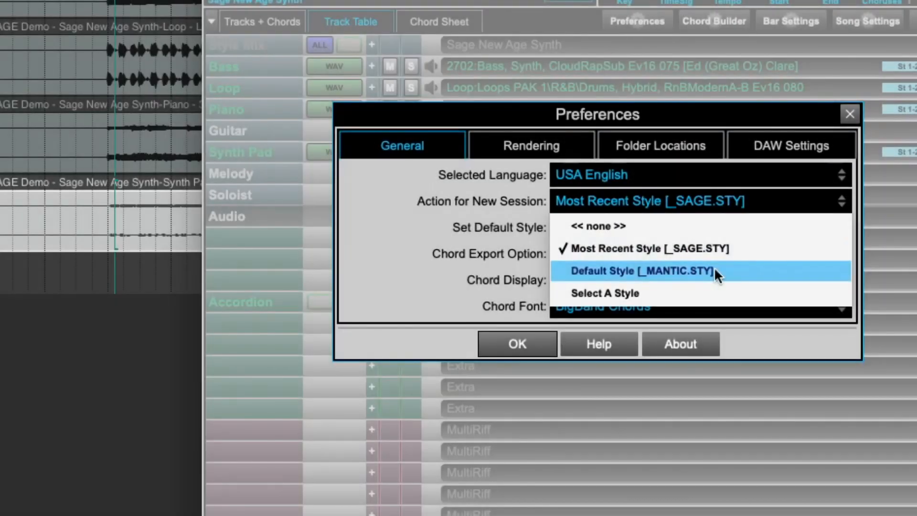
# Review the track generation options and the default style and DAW settings in the preferences, and close the preferences with OK.
pyautogui.click(715, 268)
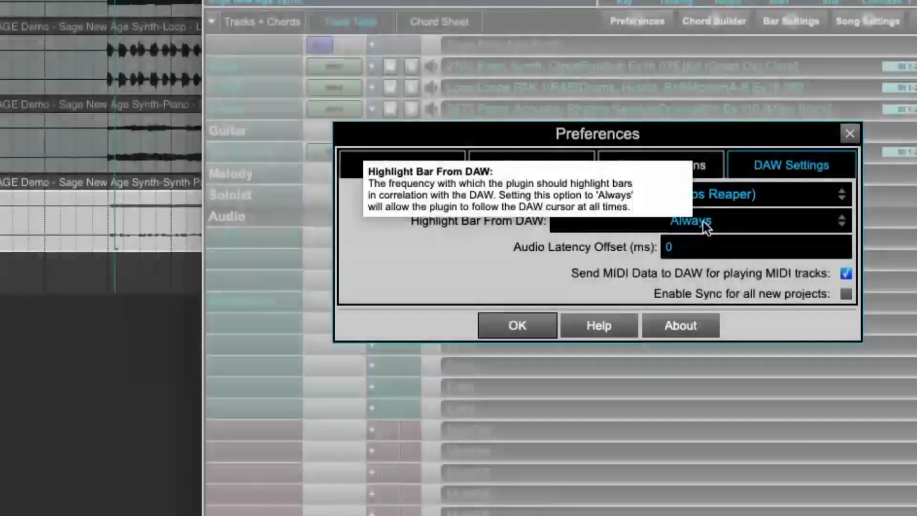
pyautogui.click(704, 222)
pyautogui.click(641, 288)
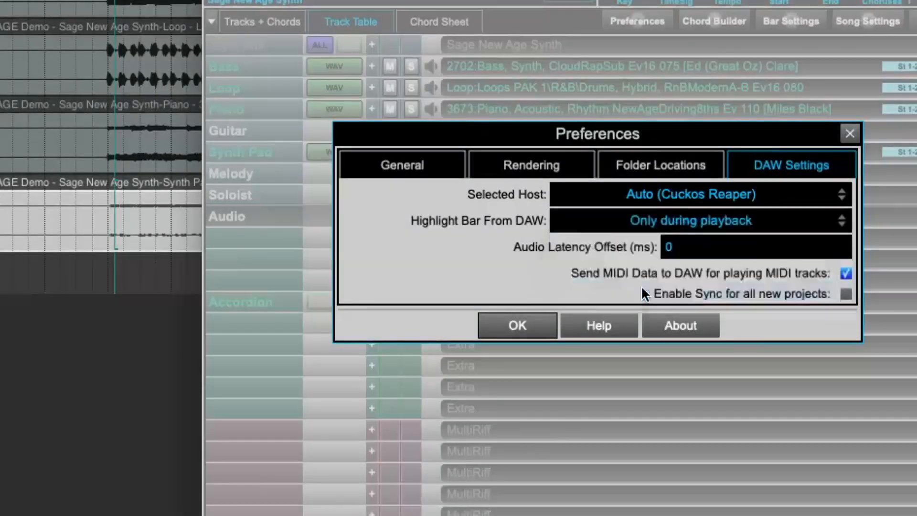
pyautogui.click(546, 328)
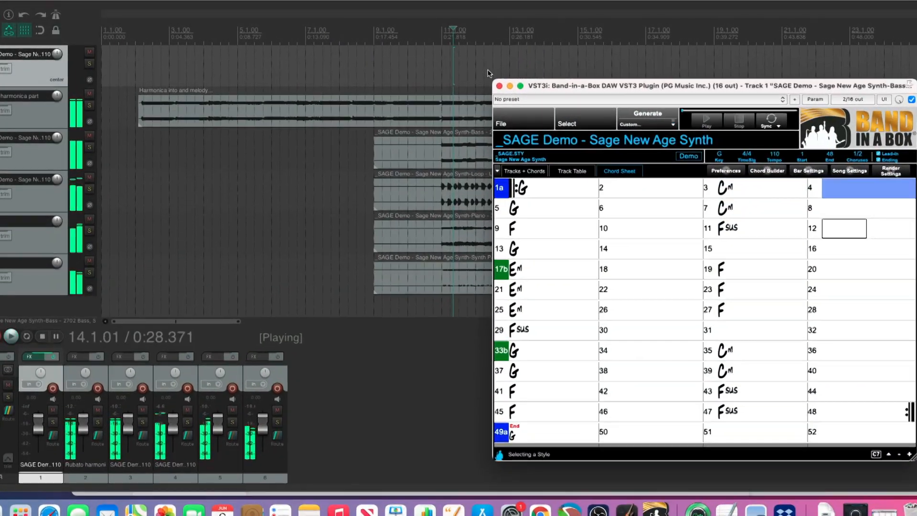